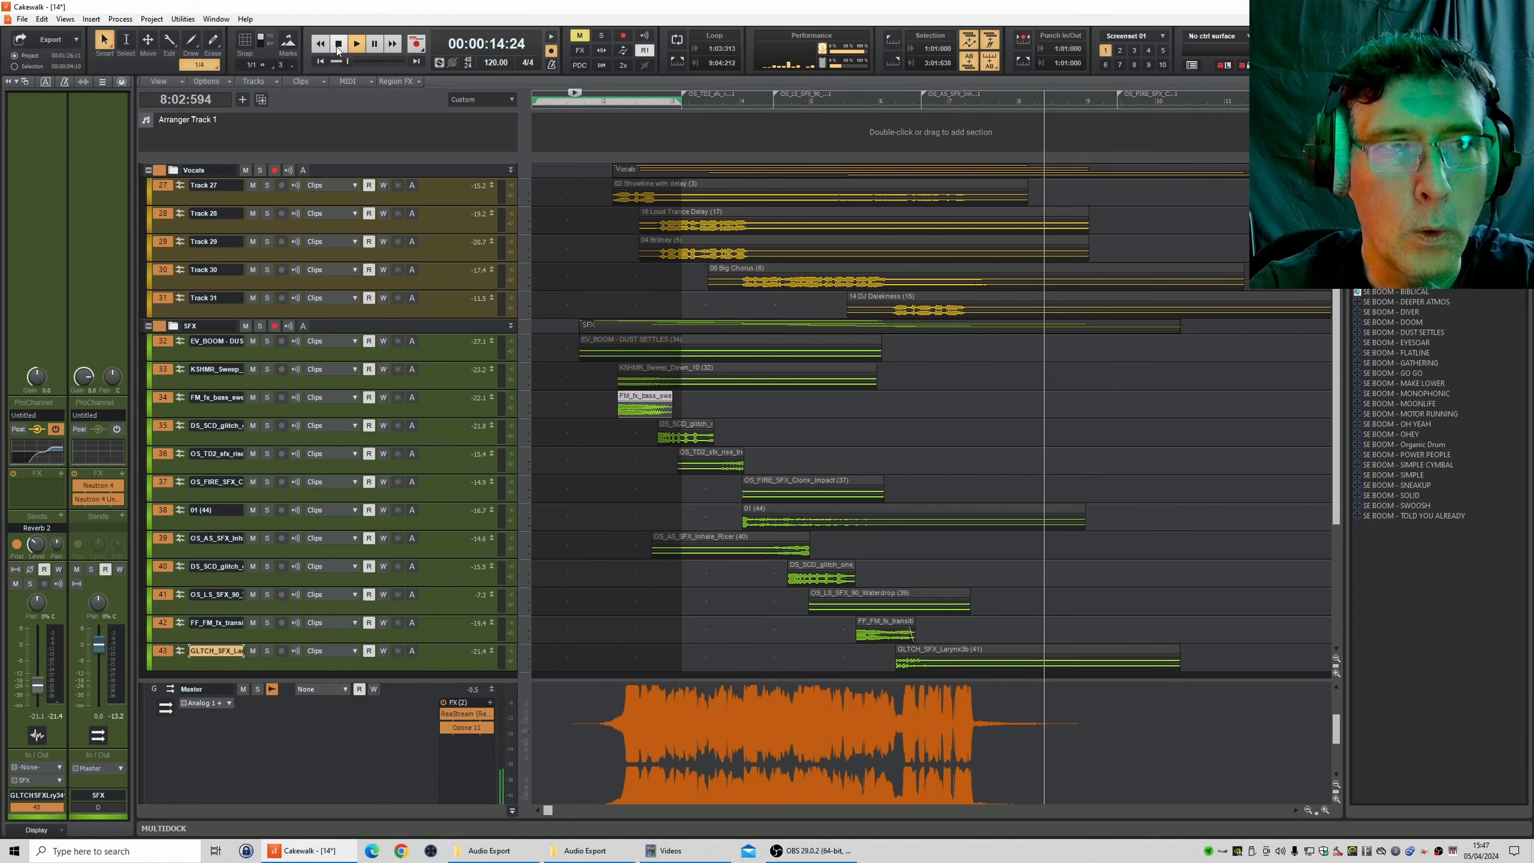
- Stop playback and check the exported file in the Audio Export folder, returning to the project
{"action": "left_click", "coordinate": [338, 49]}
{"action": "left_click", "coordinate": [635, 853]}
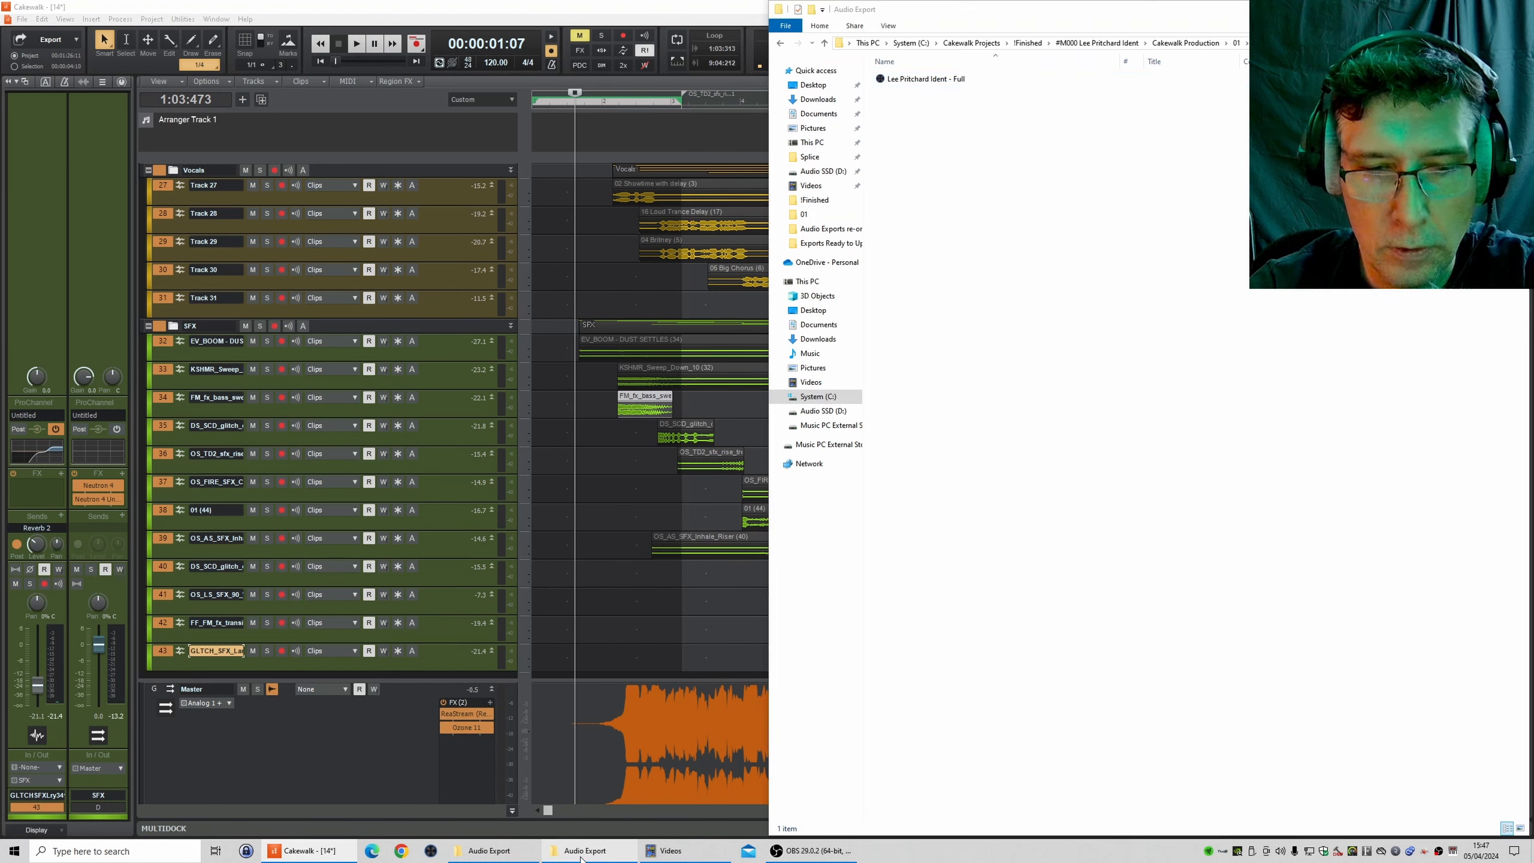
{"action": "left_click", "coordinate": [582, 8]}
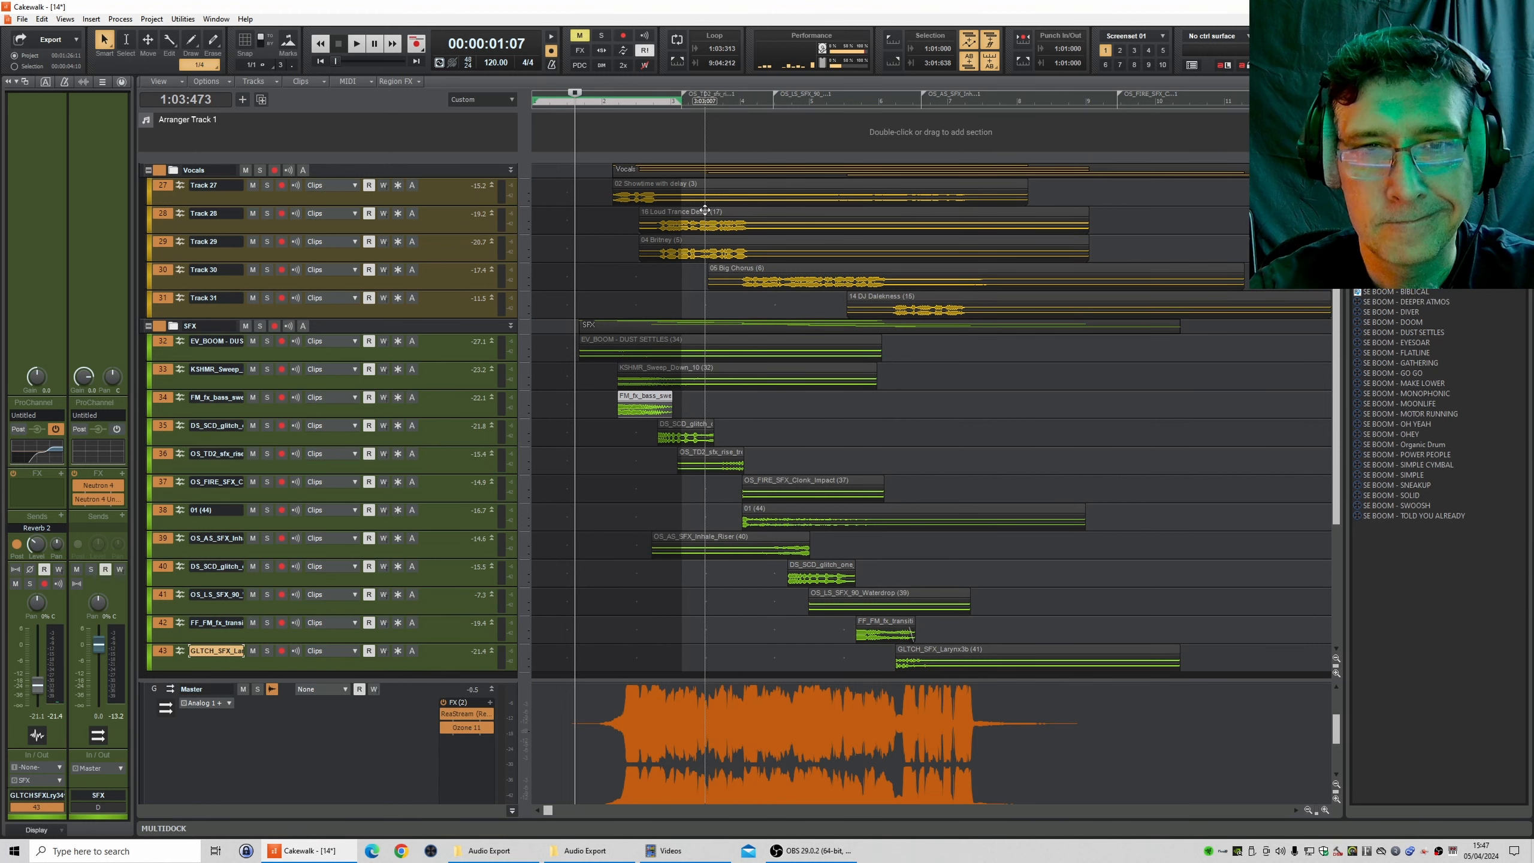
- Mute vocal tracks 28 to 31 and audition the mix from about measure 2
{"action": "left_click", "coordinate": [604, 102]}
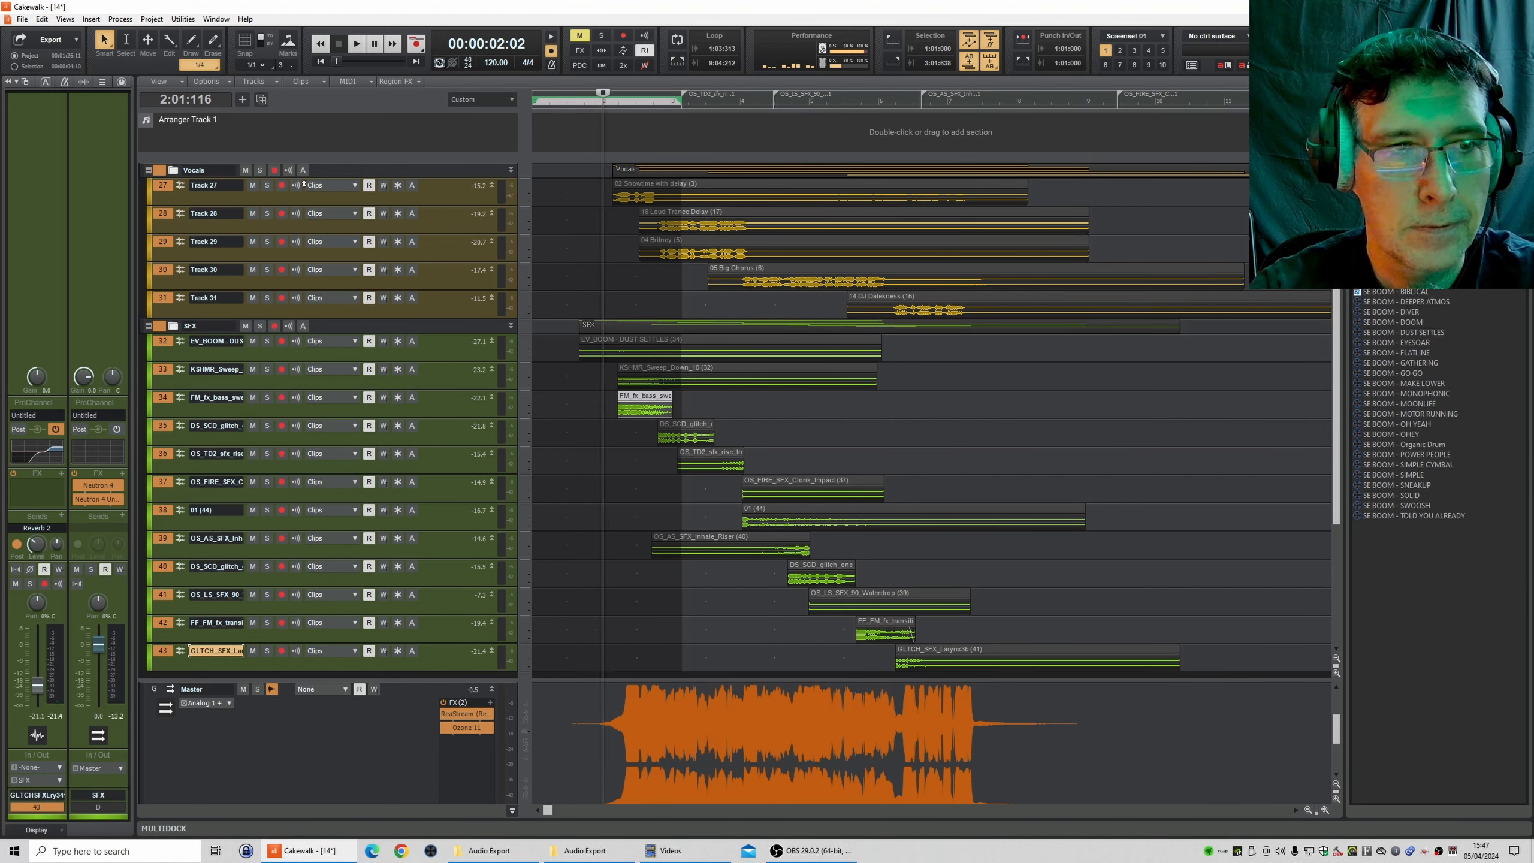
{"action": "left_click", "coordinate": [252, 213]}
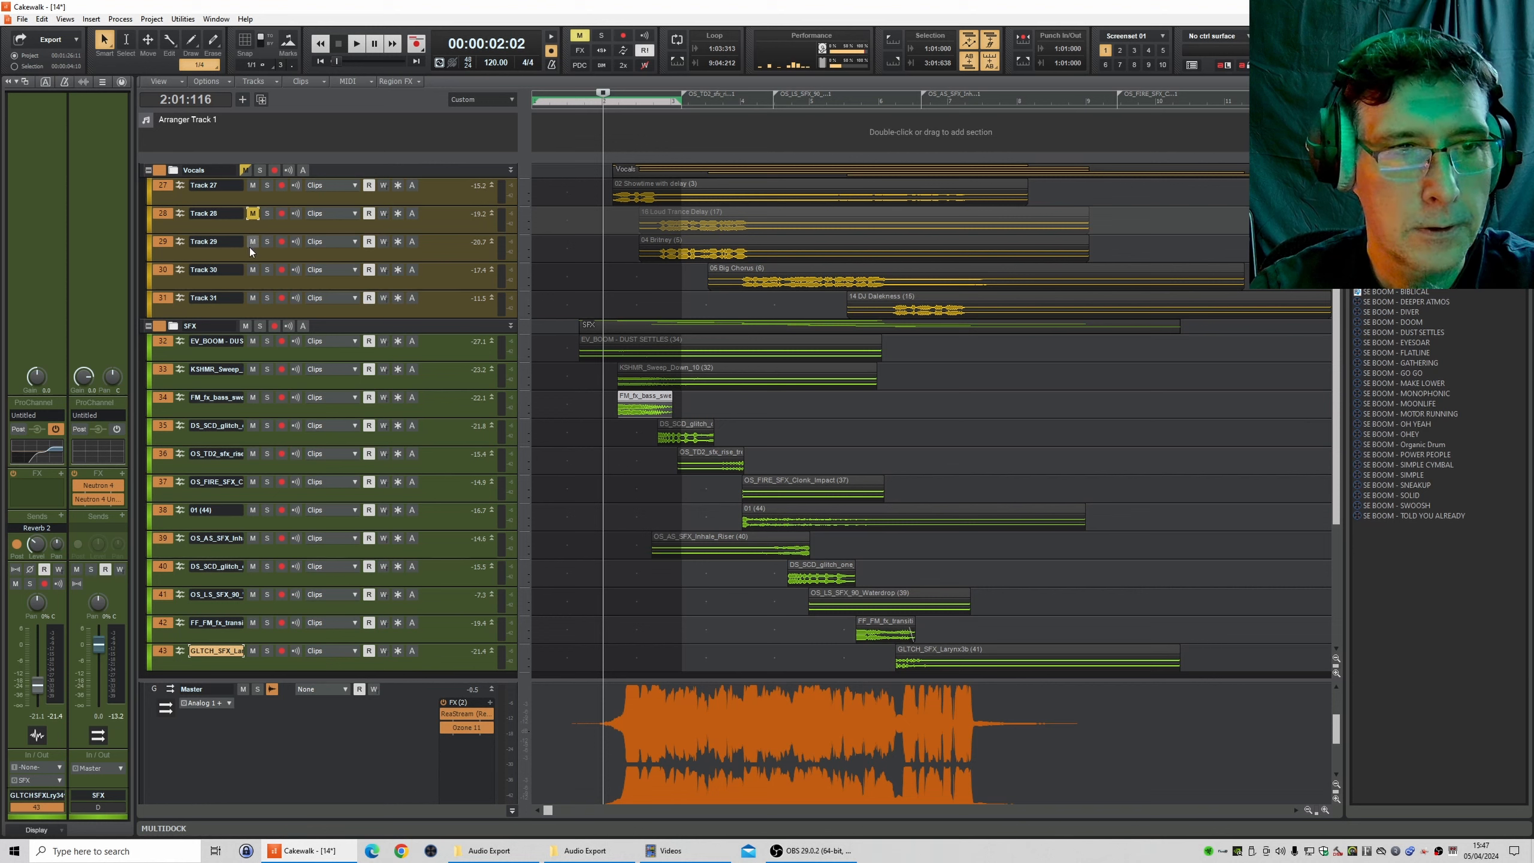
{"action": "left_click", "coordinate": [251, 243]}
{"action": "left_click", "coordinate": [253, 270]}
{"action": "left_click", "coordinate": [253, 298]}
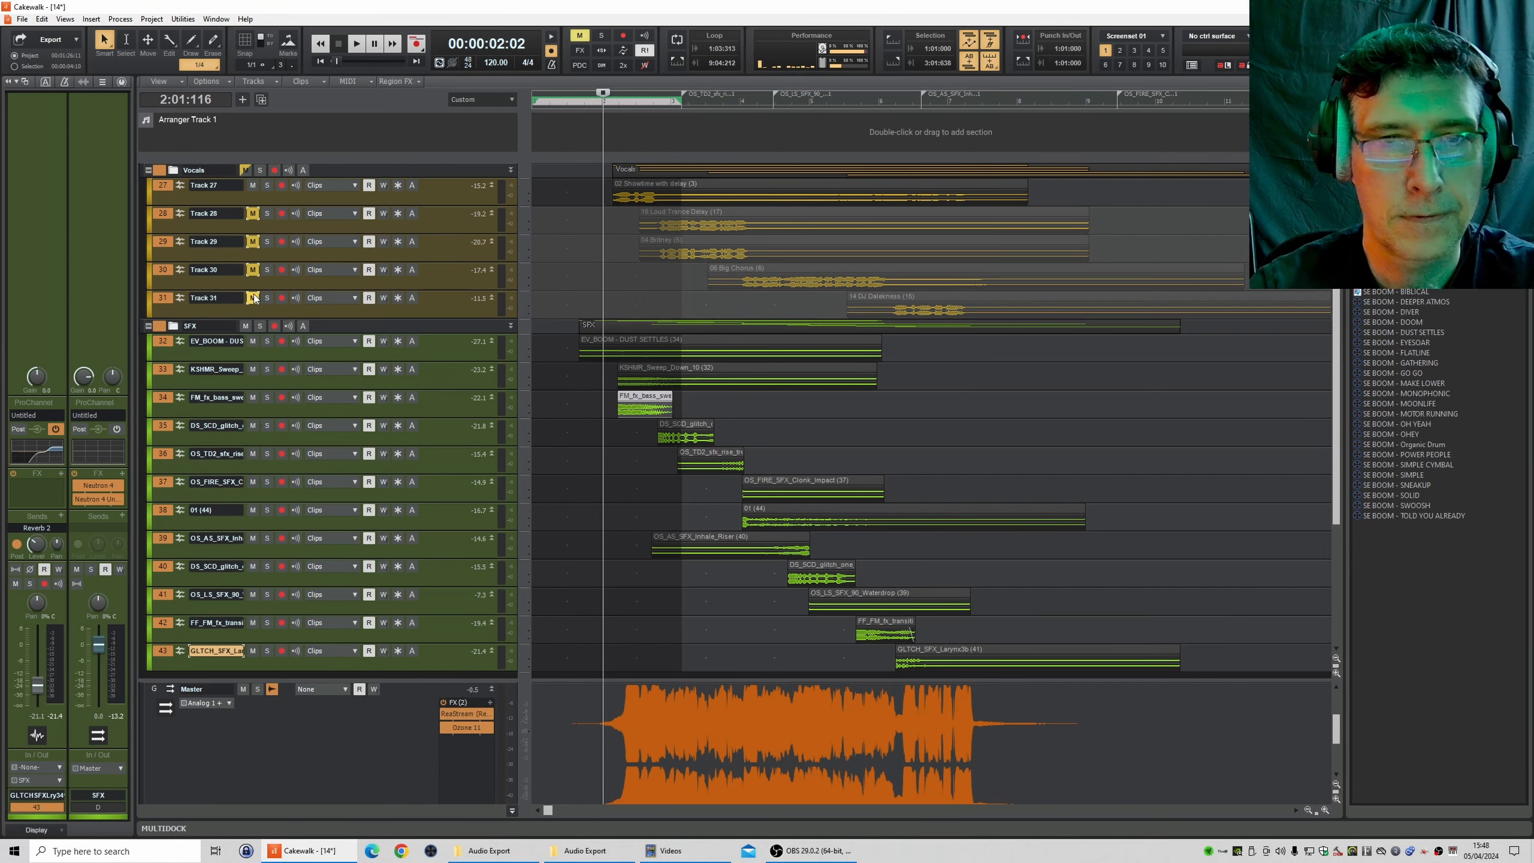
{"action": "key", "text": "space"}
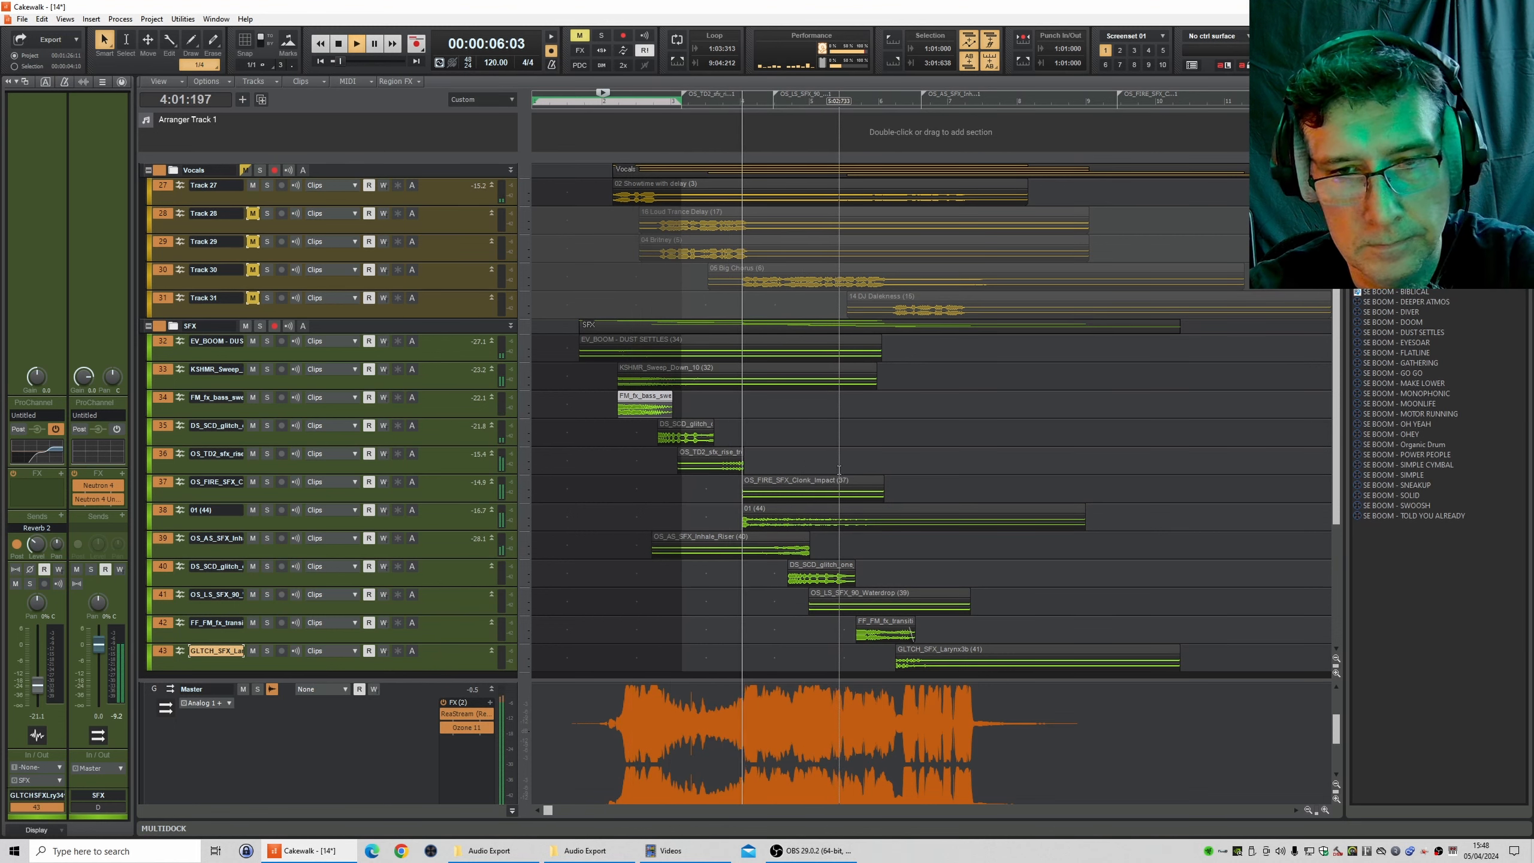
{"action": "key", "text": "space"}
- Mute SFX tracks 36 to 43 and audition the remaining elements from measure 2
{"action": "left_click", "coordinate": [719, 457]}
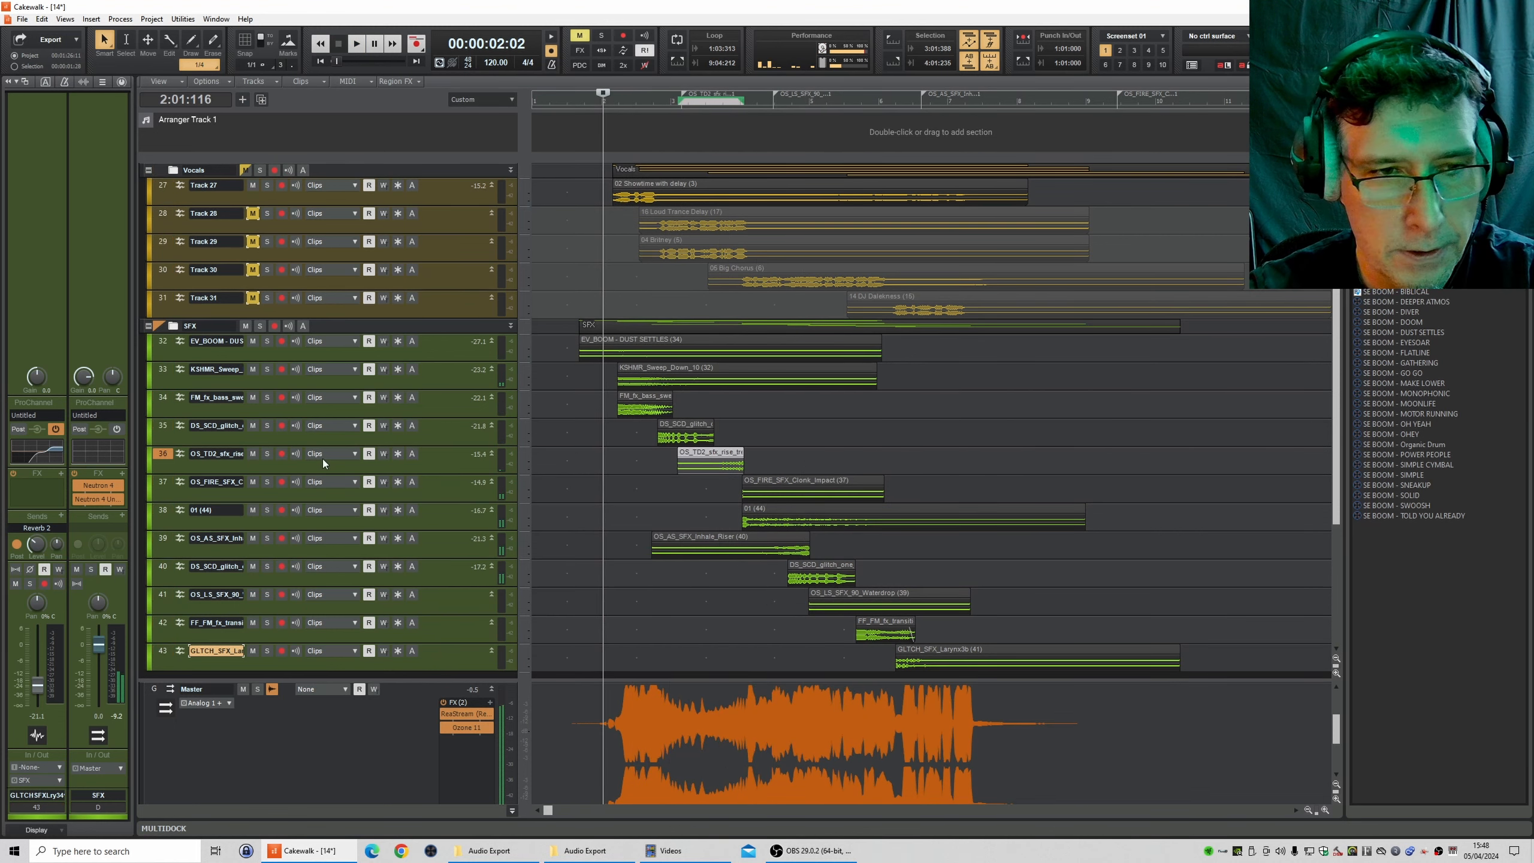
{"action": "left_click", "coordinate": [253, 453]}
{"action": "left_click", "coordinate": [252, 482]}
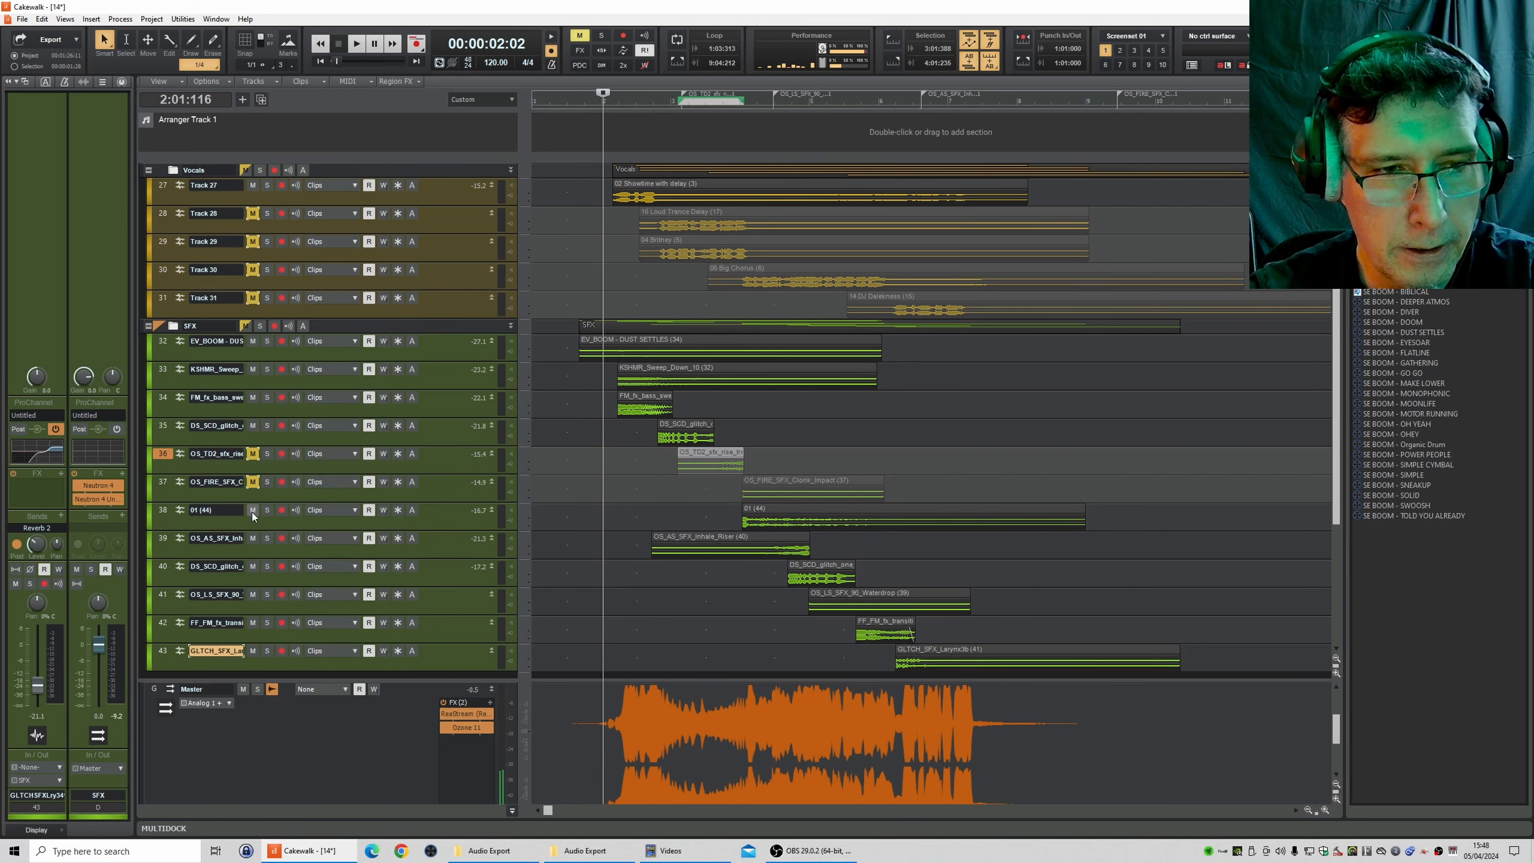
{"action": "left_click_drag", "start_coordinate": [252, 511], "coordinate": [249, 653]}
{"action": "scroll", "coordinate": [248, 657], "scroll_direction": "down", "scroll_amount": 3}
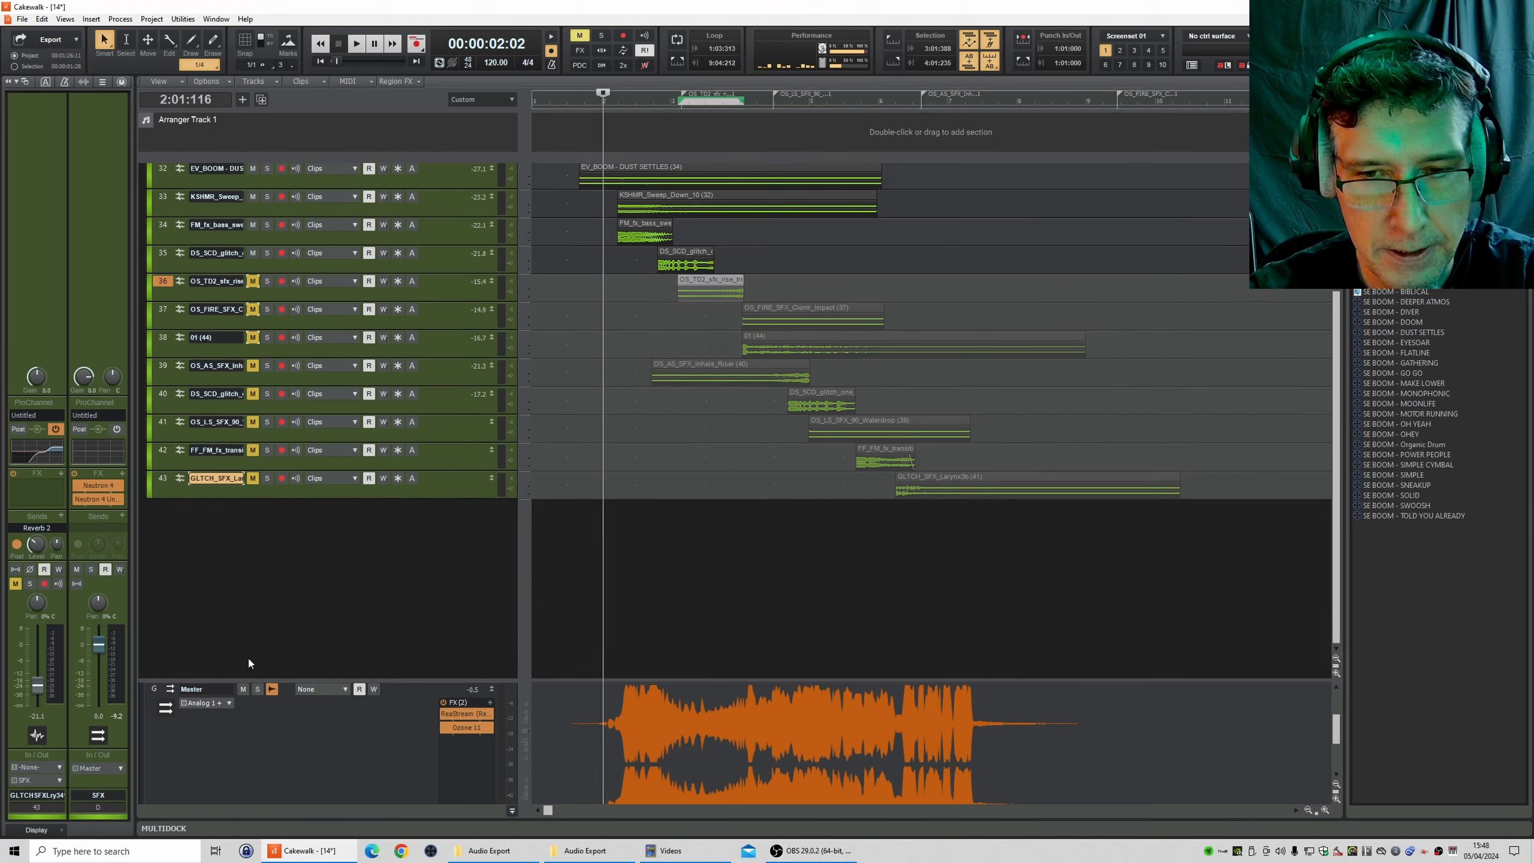
{"action": "scroll", "coordinate": [250, 660], "scroll_direction": "up", "scroll_amount": 3}
{"action": "key", "text": "space"}
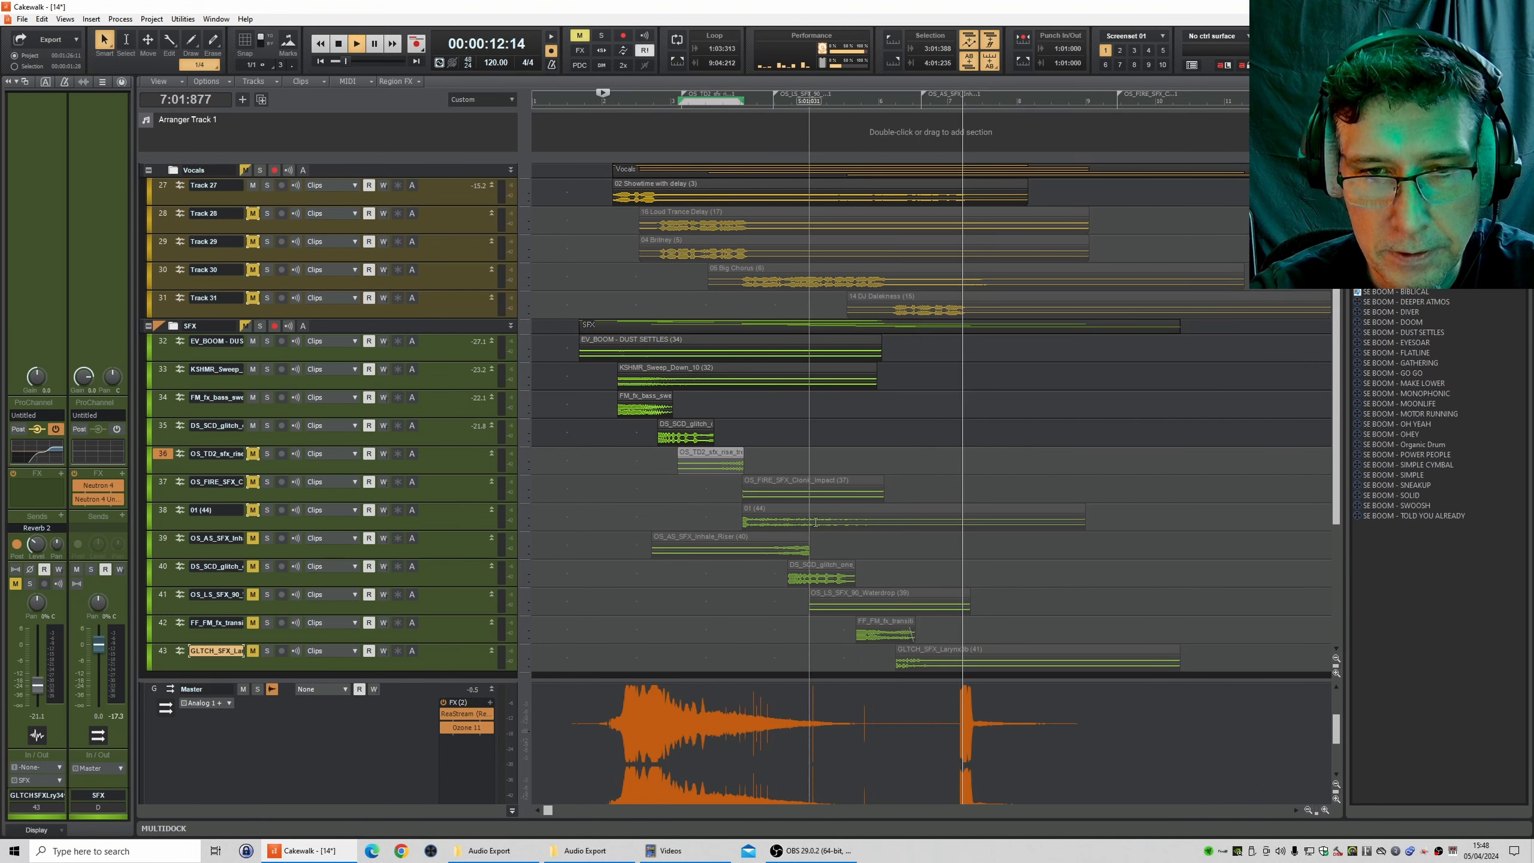
{"action": "key", "text": "space"}
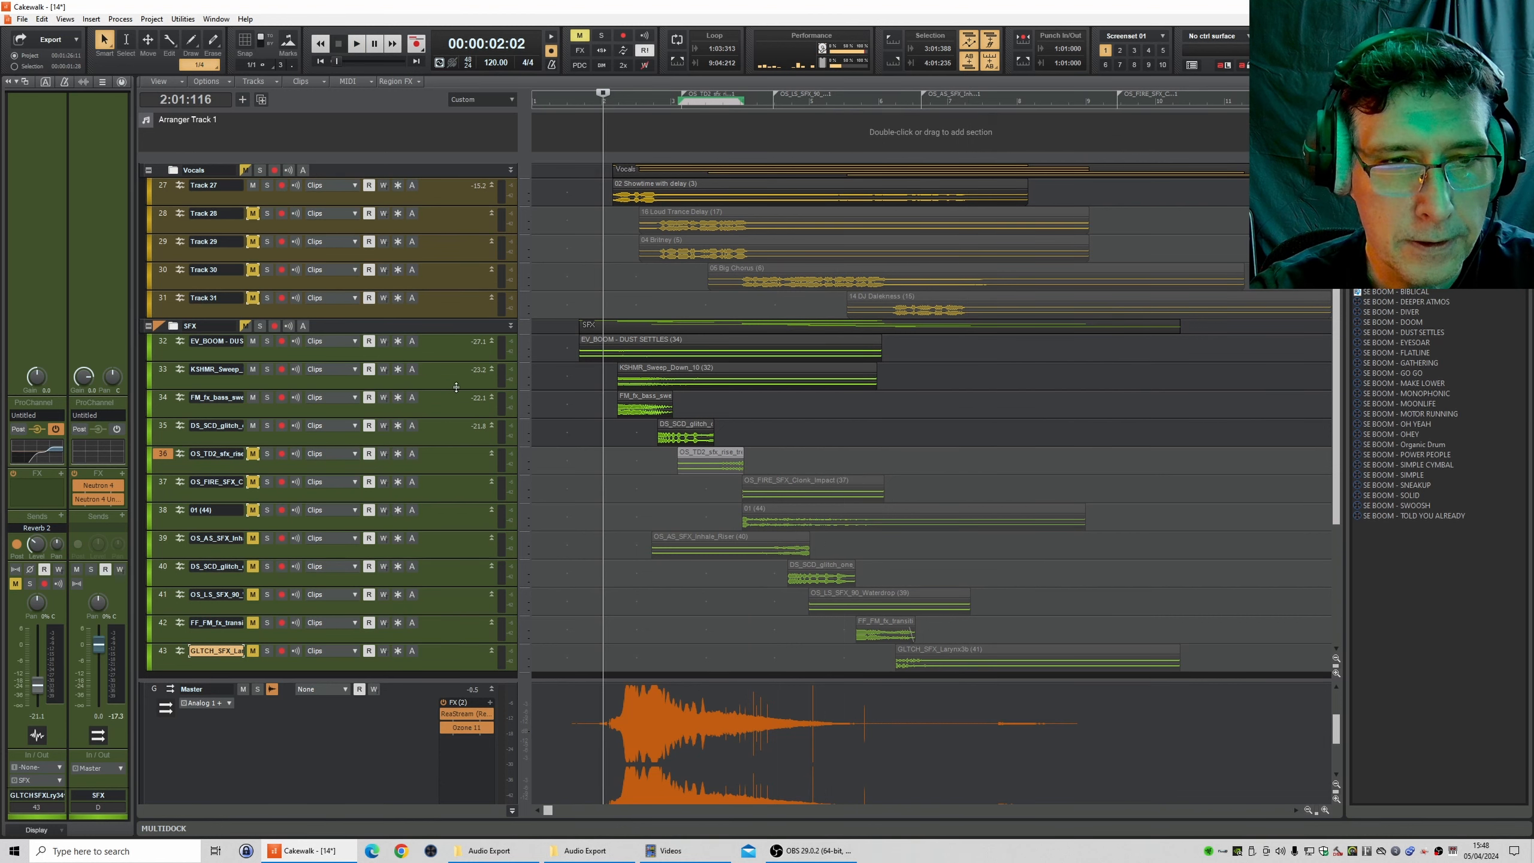
- Enlarge track 33 and fade out the end of the KSHMR_Sweep_Down_10 clip
{"action": "left_click_drag", "start_coordinate": [457, 389], "coordinate": [457, 505]}
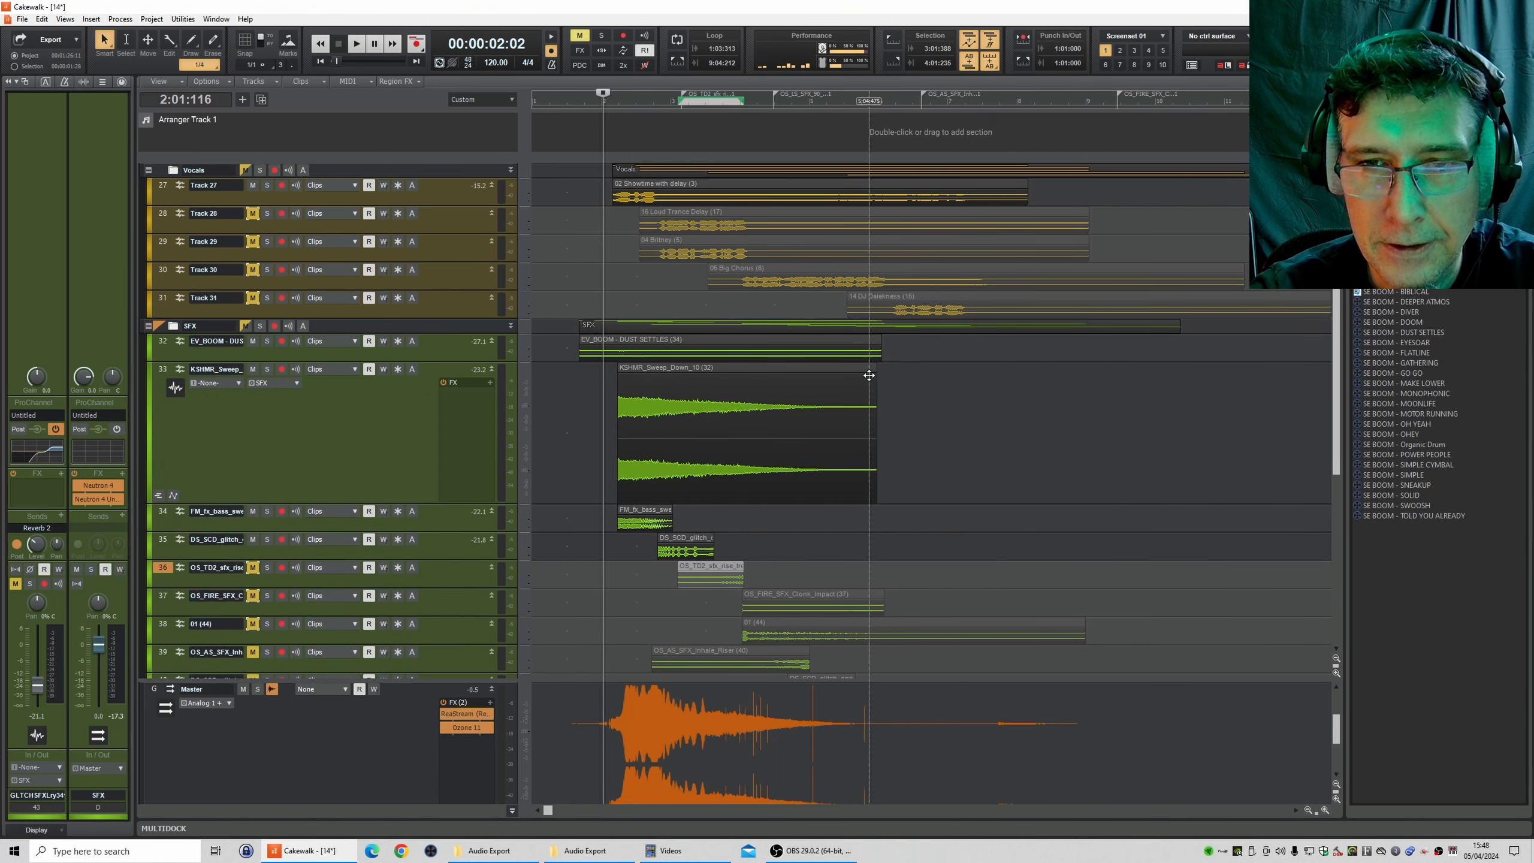
{"action": "left_click_drag", "start_coordinate": [872, 374], "coordinate": [824, 374]}
{"action": "key", "text": "space"}
- Enlarge track 32, fade out the end of the EV_BOOM - DUST SETTLES clip, and stop playback after listening to the tail
{"action": "left_click_drag", "start_coordinate": [417, 361], "coordinate": [417, 502]}
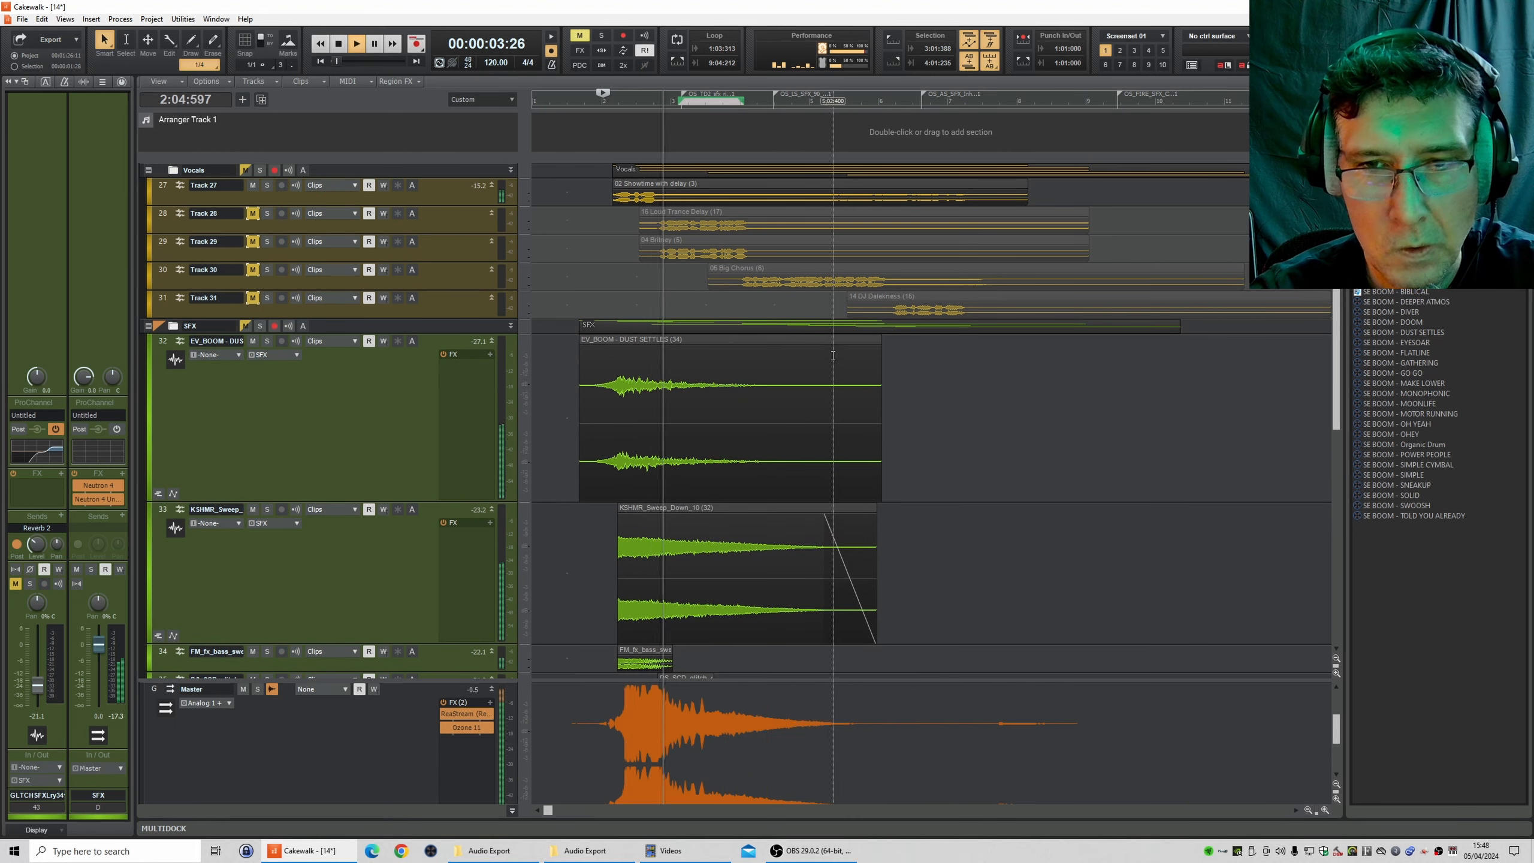
{"action": "left_click_drag", "start_coordinate": [877, 340], "coordinate": [814, 346]}
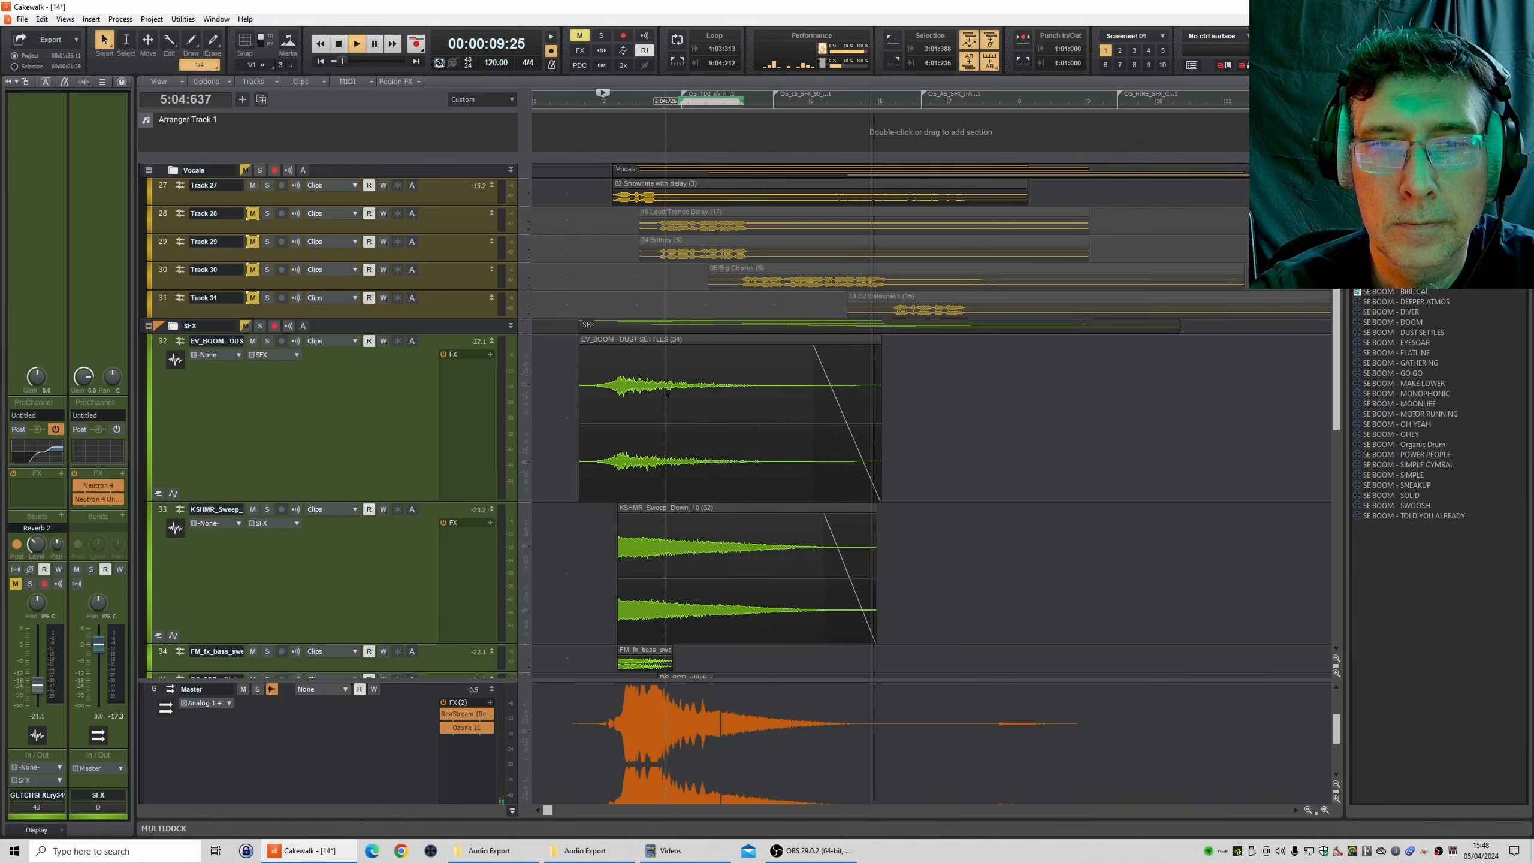
{"action": "scroll", "coordinate": [676, 412], "scroll_direction": "down", "scroll_amount": 3}
{"action": "scroll", "coordinate": [676, 412], "scroll_direction": "down", "scroll_amount": 1}
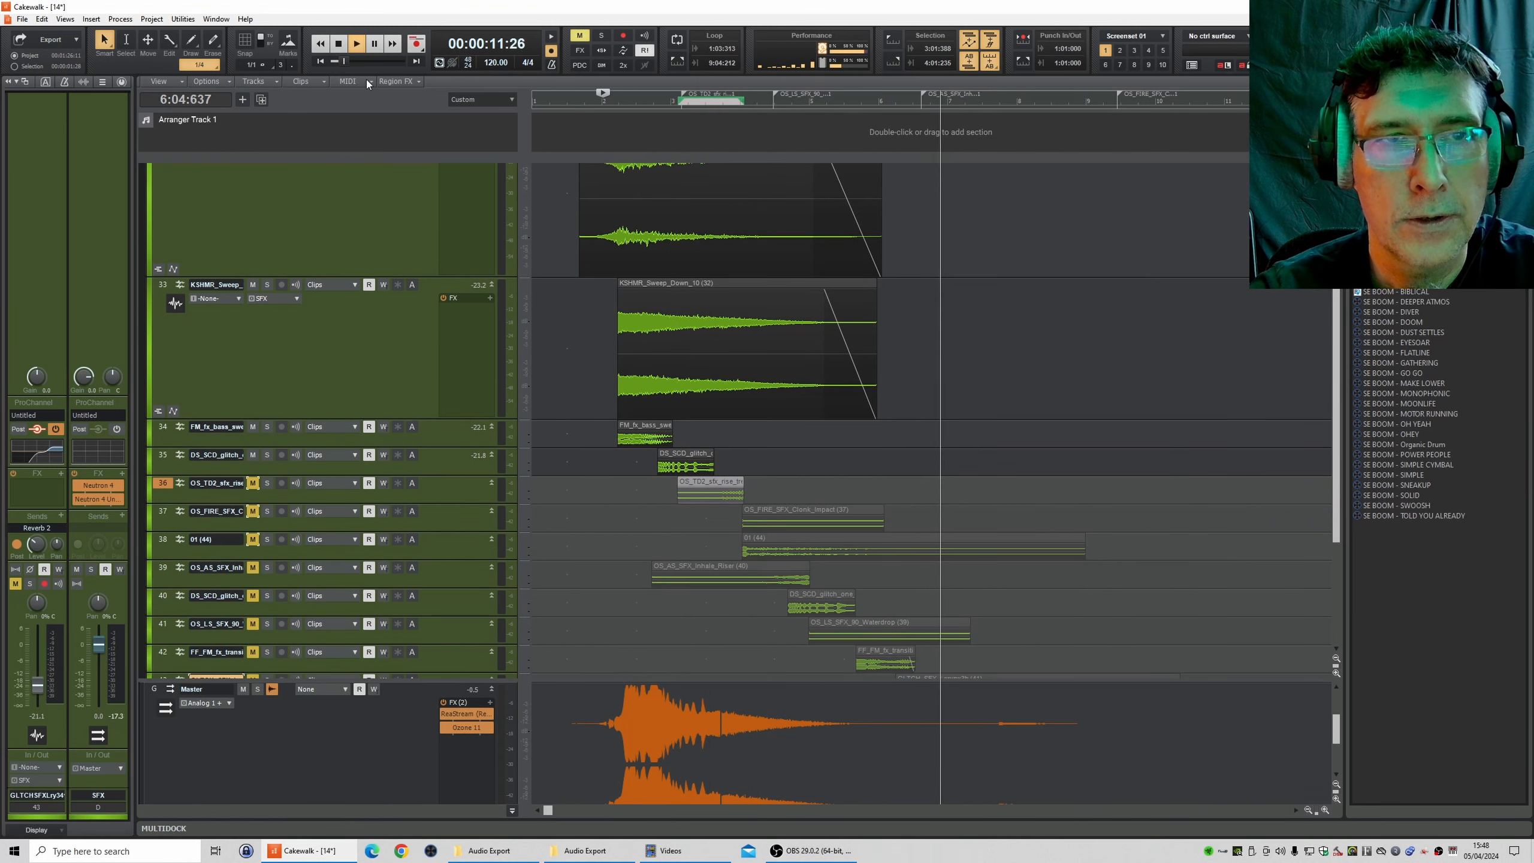
{"action": "left_click", "coordinate": [338, 45]}
{"action": "scroll", "coordinate": [665, 218], "scroll_direction": "up", "scroll_amount": 4}
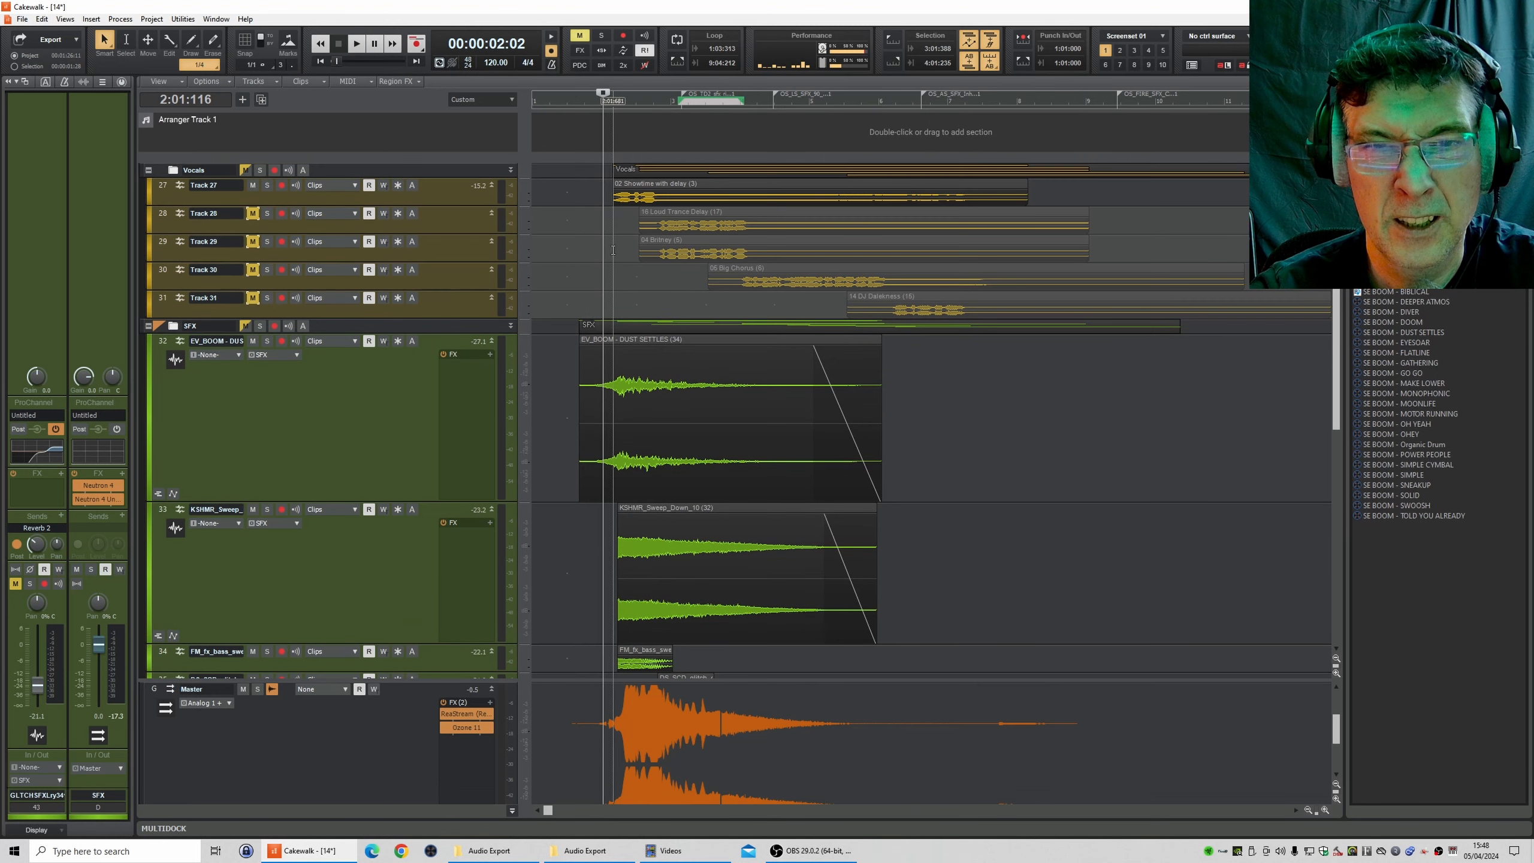
- Place the playhead just before the EV_BOOM - DUST SETTLES clip and test playback from there
{"action": "left_click", "coordinate": [580, 108]}
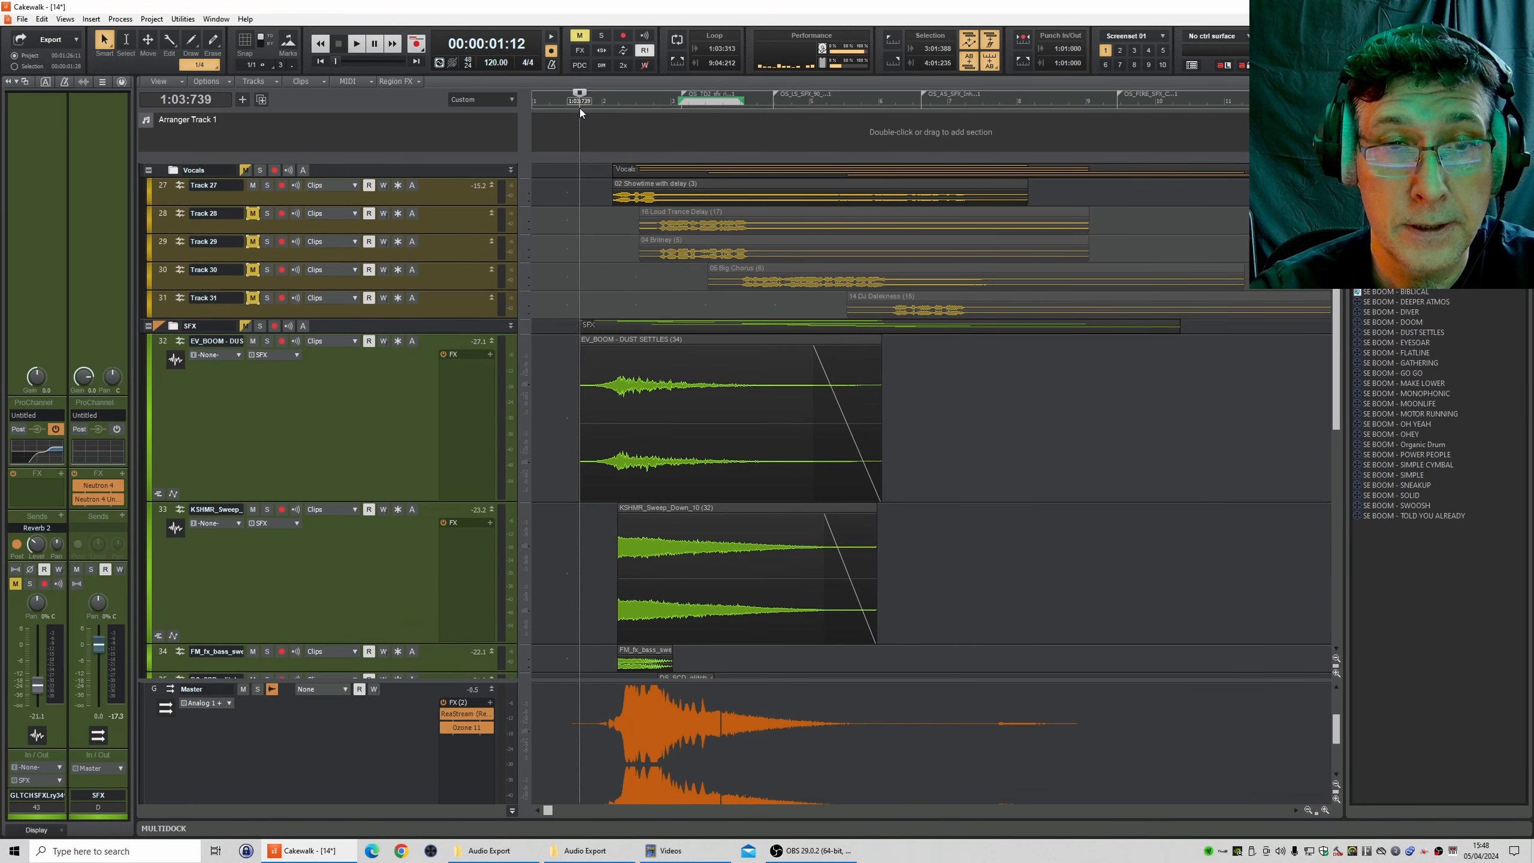
{"action": "key", "text": "space"}
{"action": "left_click", "coordinate": [573, 105]}
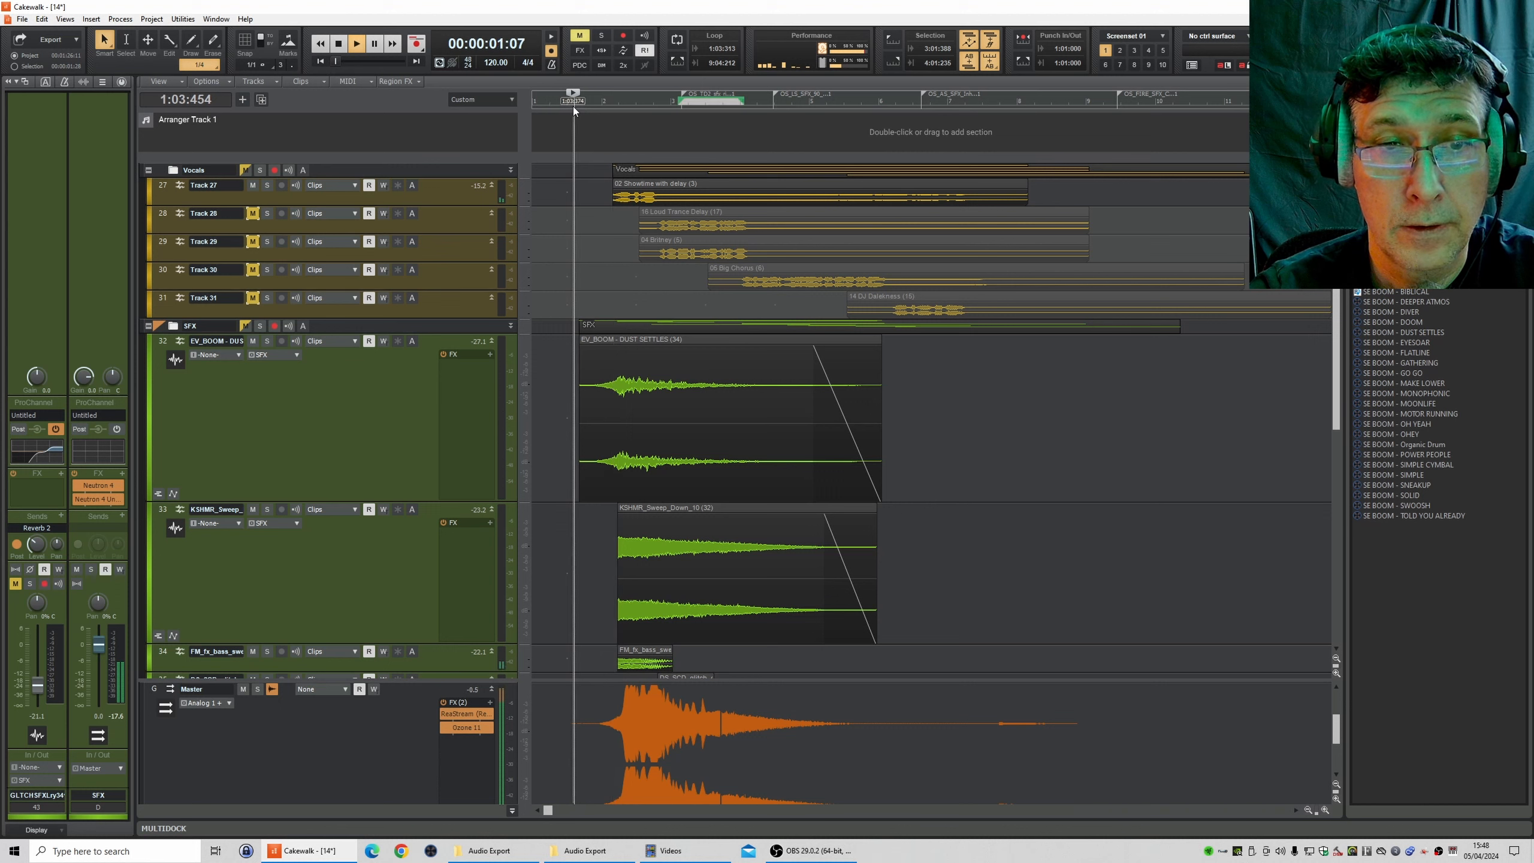
{"action": "key", "text": "space"}
{"action": "left_click_drag", "start_coordinate": [573, 106], "coordinate": [875, 106]}
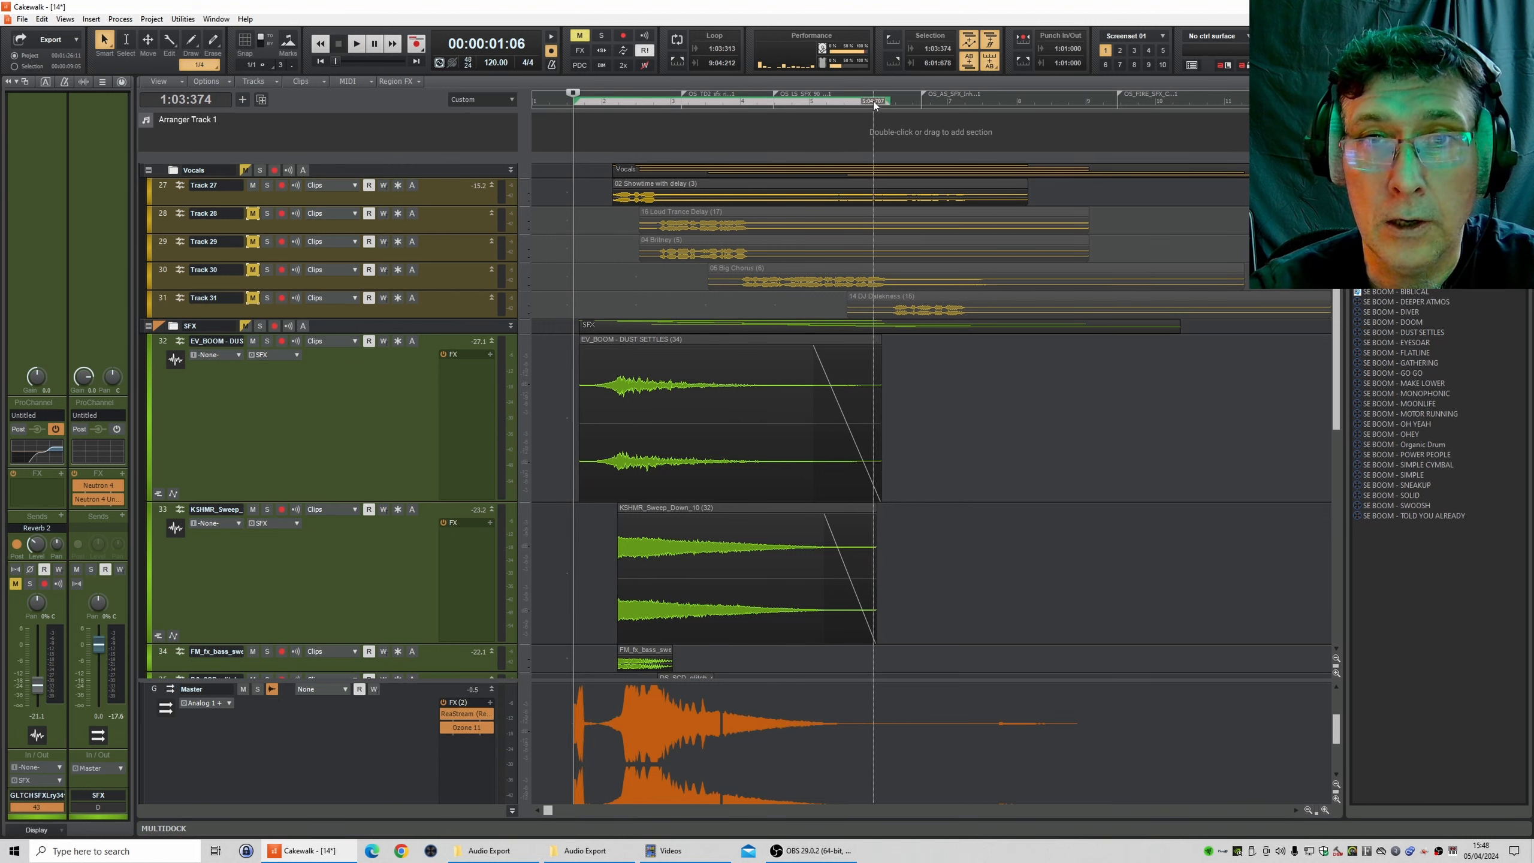
{"action": "right_click", "coordinate": [875, 106]}
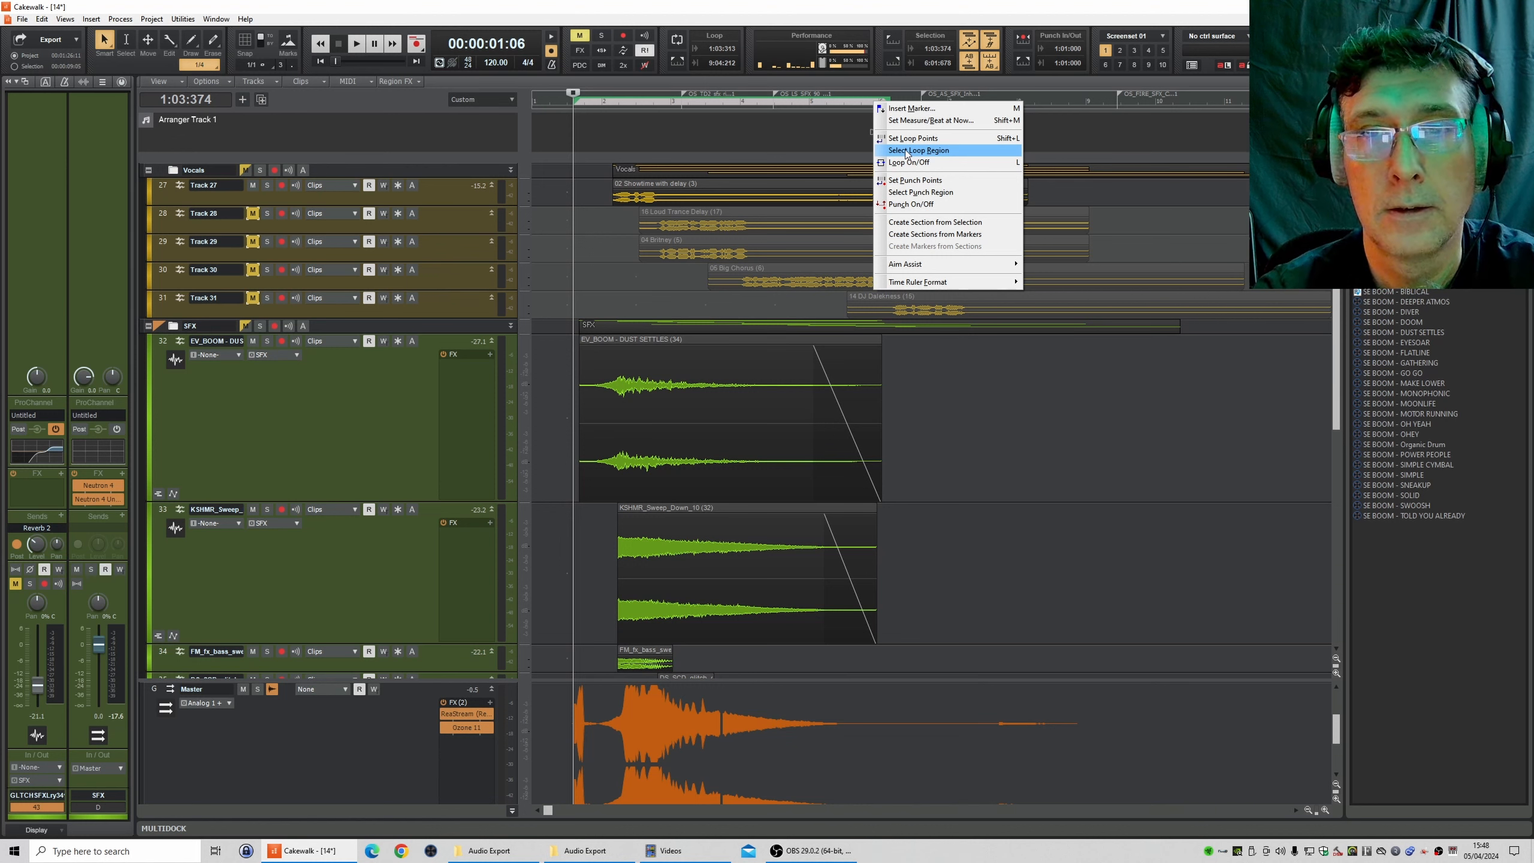
{"action": "left_click", "coordinate": [917, 150]}
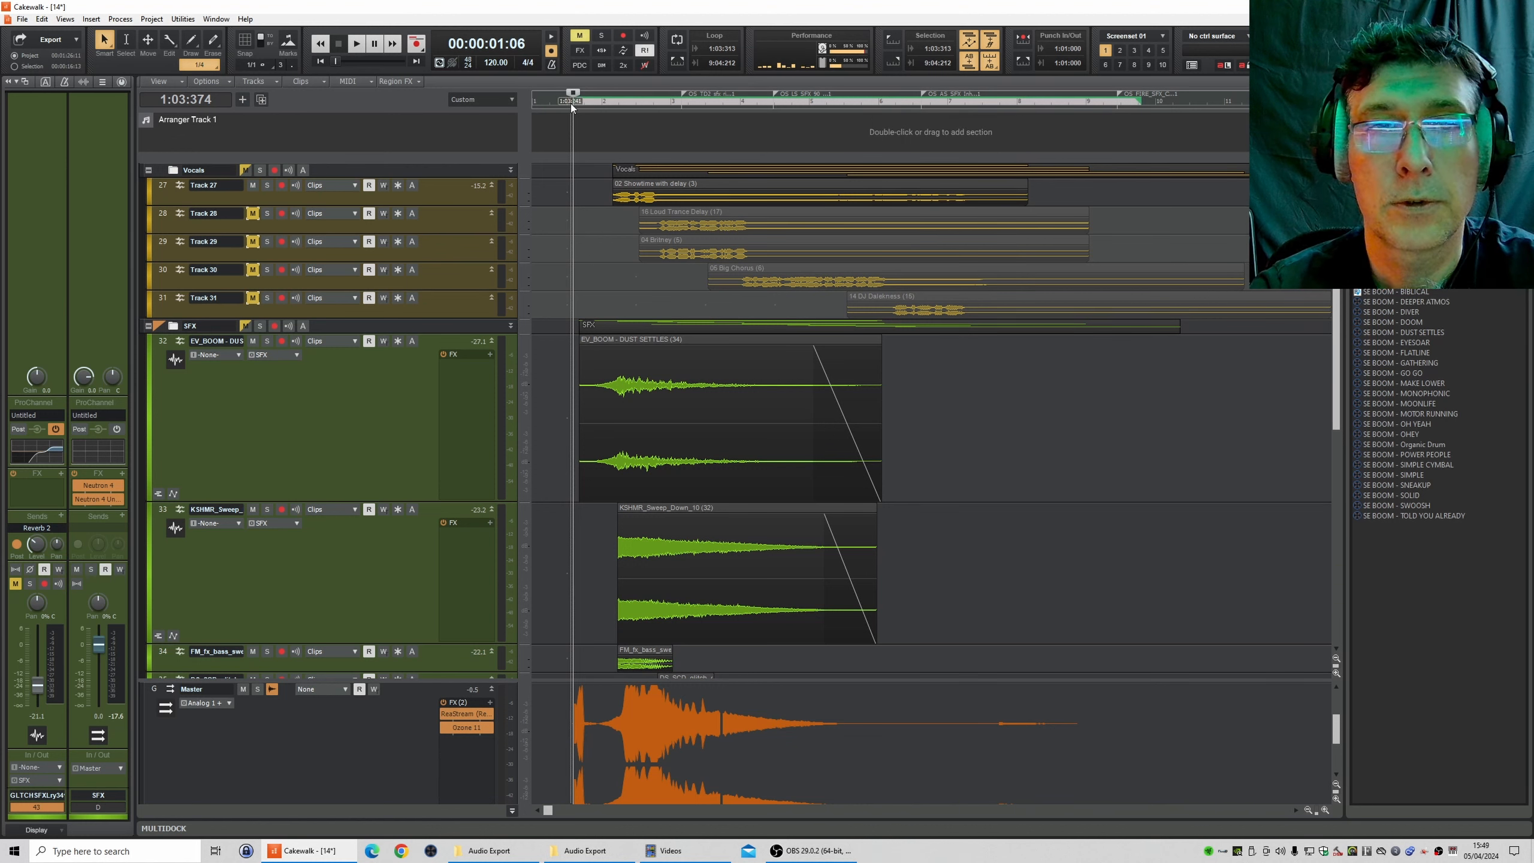
- Select the time range from 1:03:241 to 6:01:578 and set it as the loop points
{"action": "left_click_drag", "start_coordinate": [774, 114], "coordinate": [876, 105]}
{"action": "right_click", "coordinate": [876, 104]}
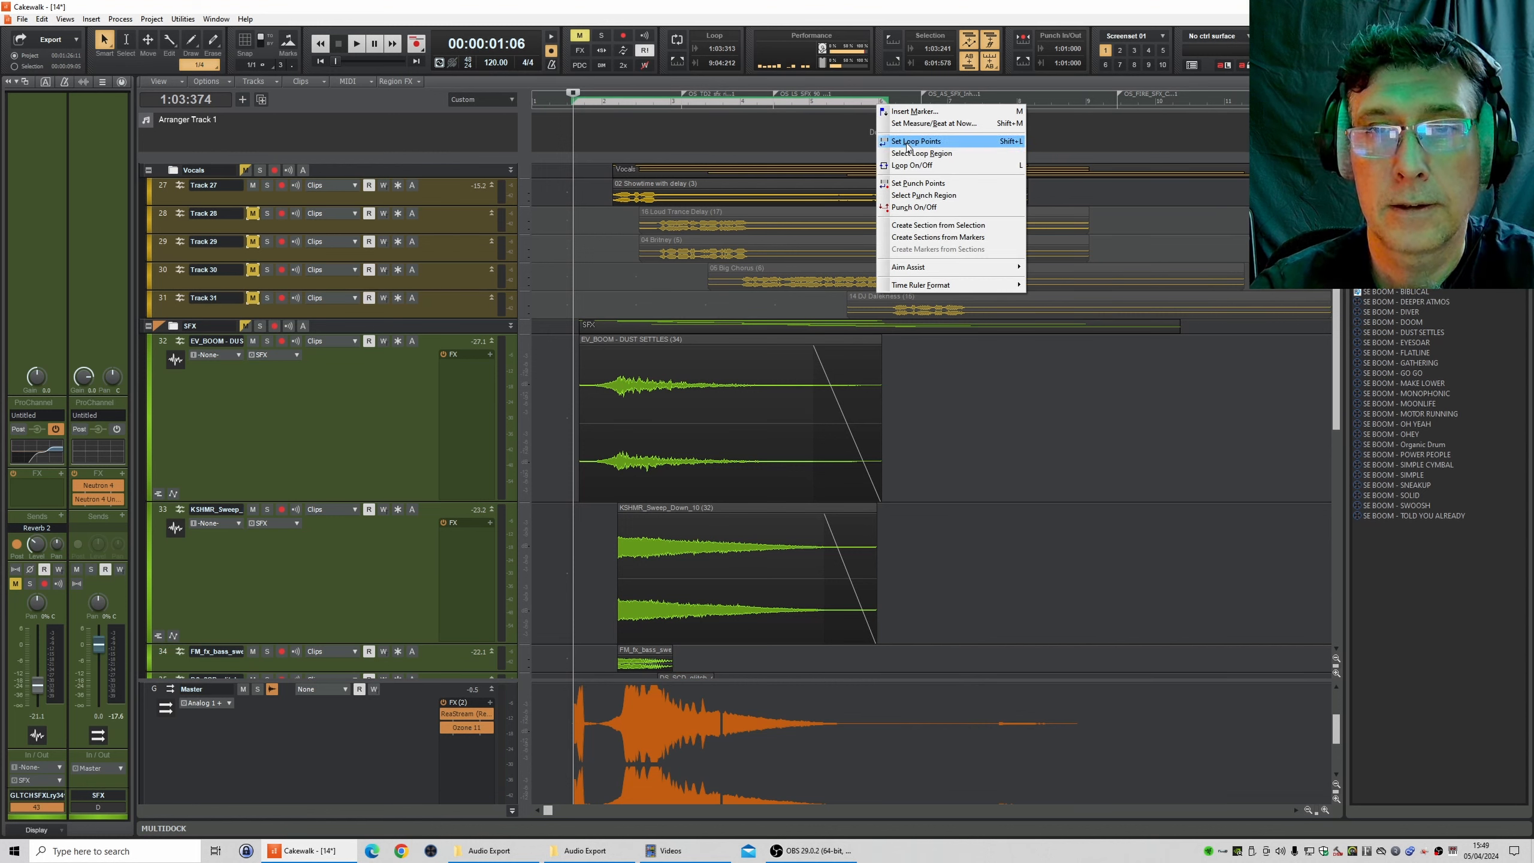
{"action": "left_click", "coordinate": [905, 145]}
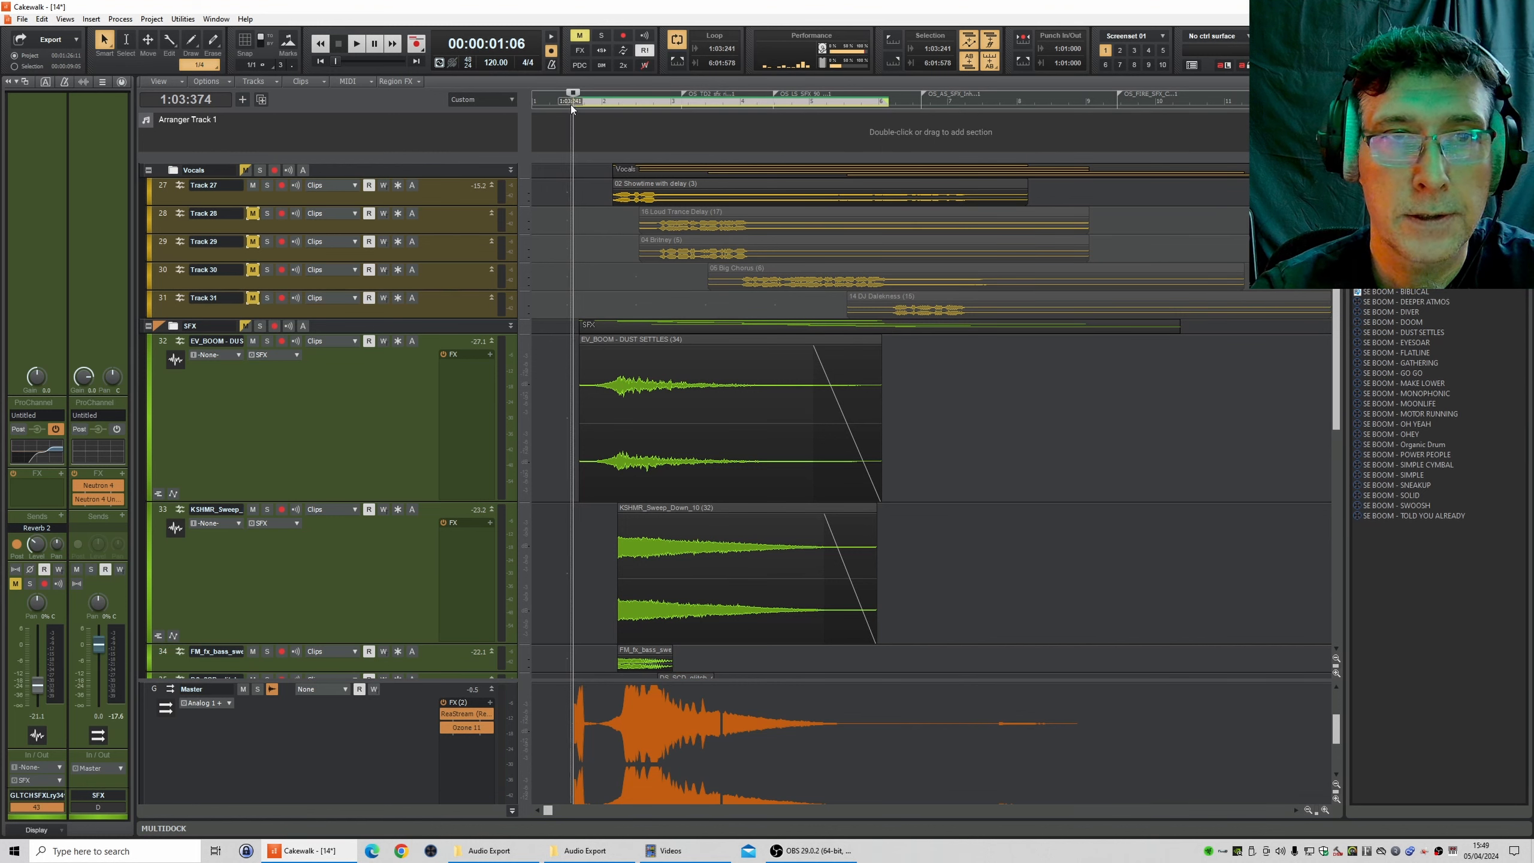
- Play the loop, jump to about 5:03 to hear its tail, and stop playback
{"action": "key", "text": "space"}
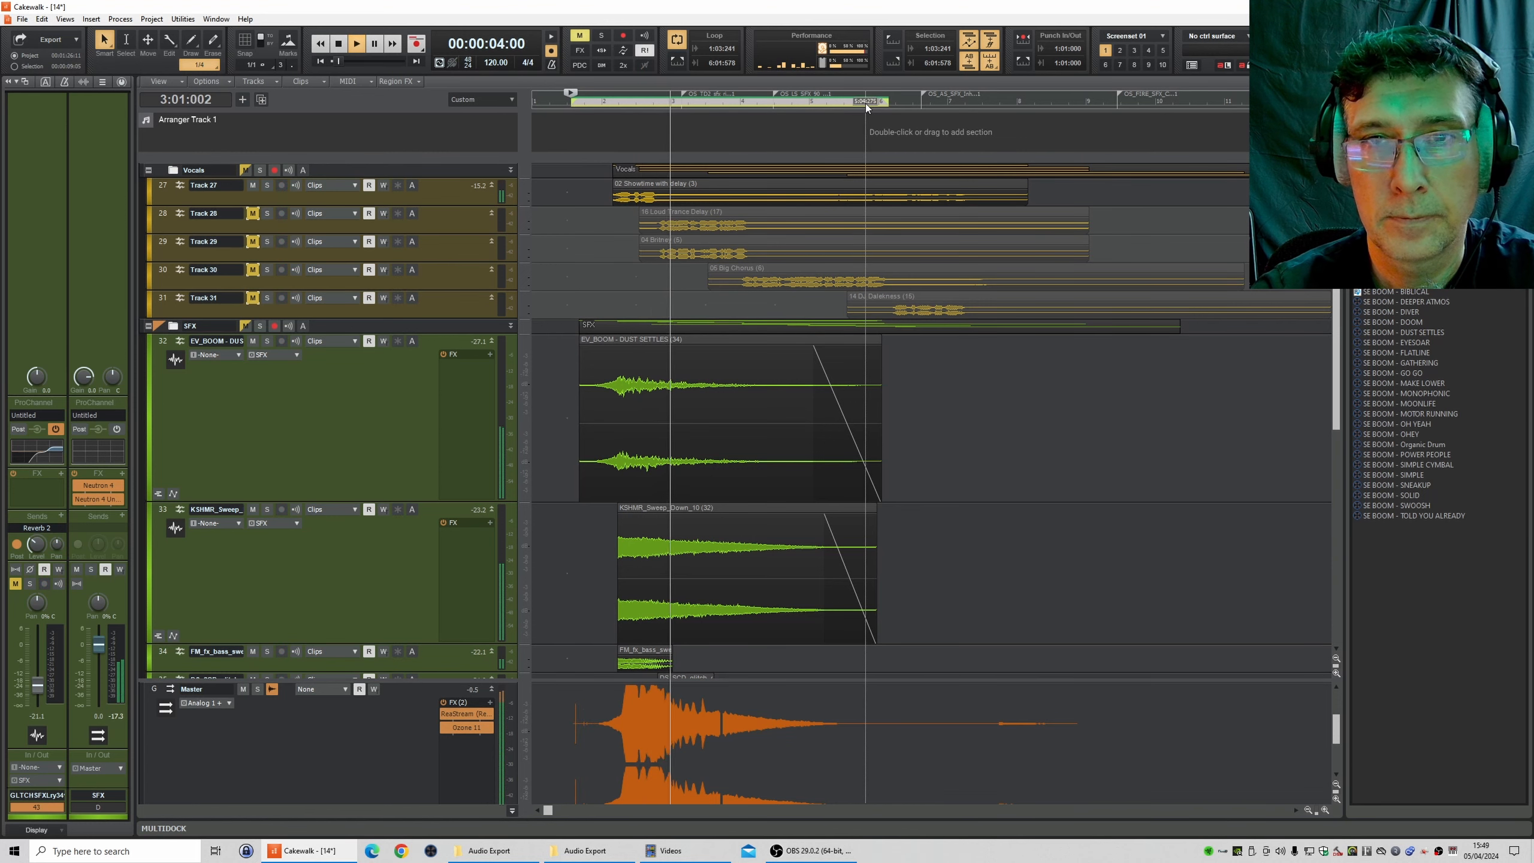
{"action": "left_click", "coordinate": [845, 103]}
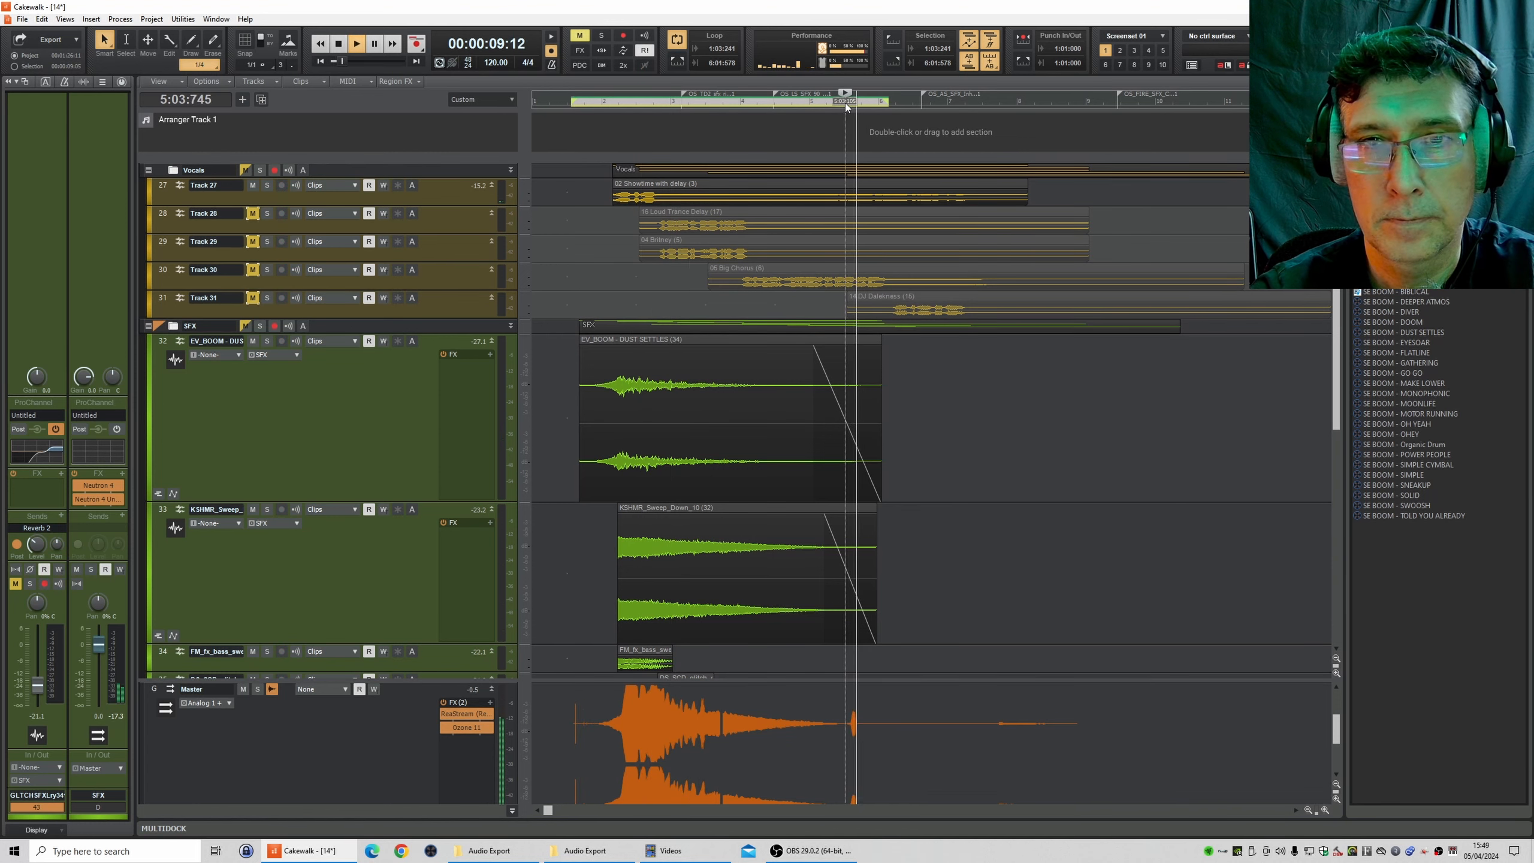
{"action": "key", "text": "space"}
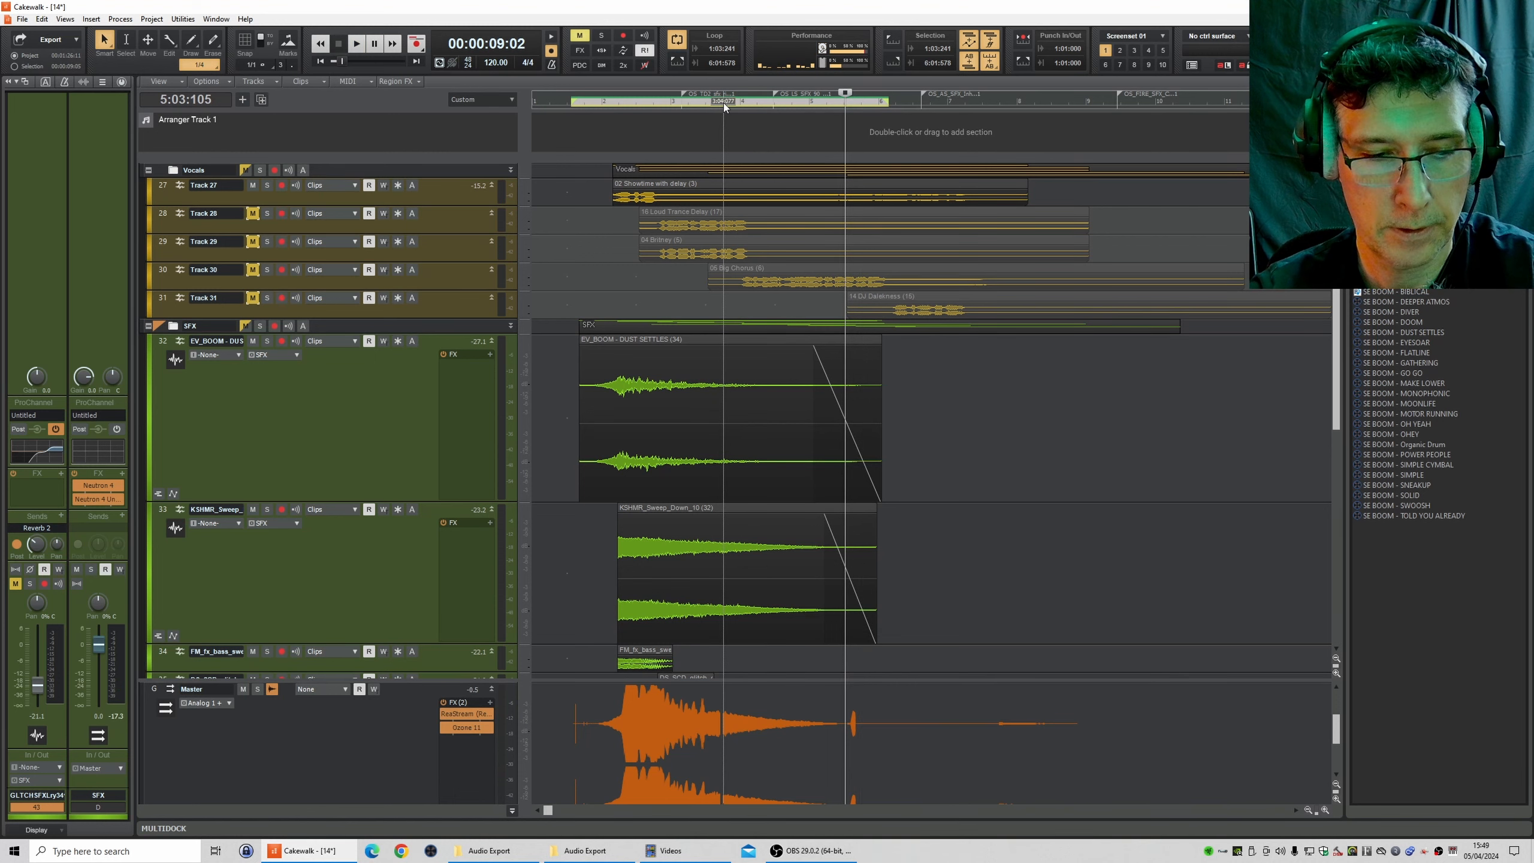
- Select all tracks and limit the time selection to the loop region
{"action": "key", "text": "ctrl+a"}
{"action": "right_click", "coordinate": [723, 103]}
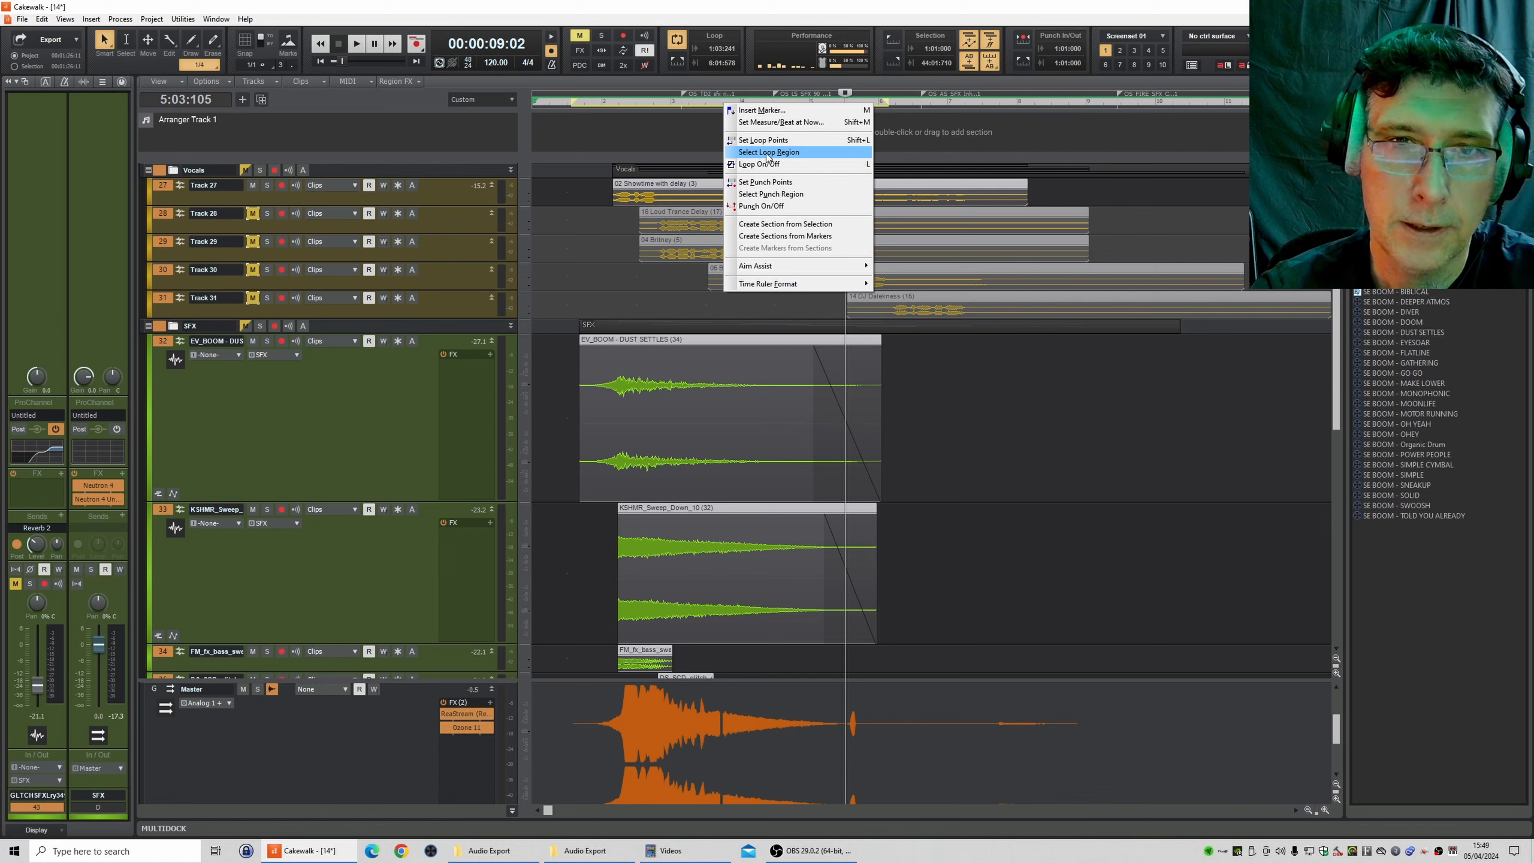
{"action": "left_click", "coordinate": [767, 152]}
- Set up an audio export of the selected range with the file name "Element 01 - " followed by the artist's name
{"action": "left_click", "coordinate": [21, 18]}
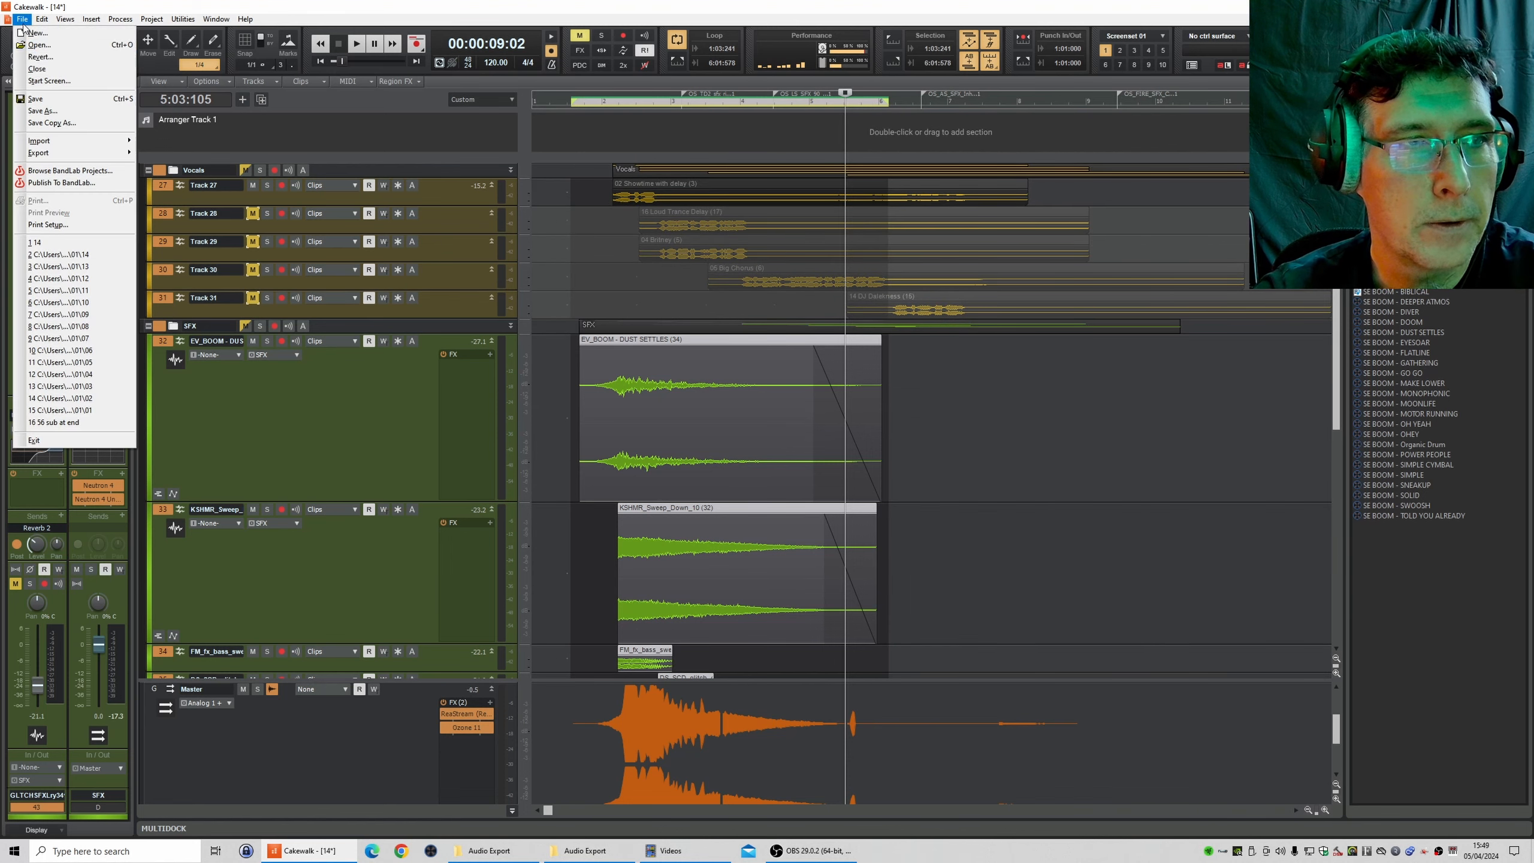
{"action": "mouse_move", "coordinate": [101, 154]}
{"action": "left_click", "coordinate": [160, 152]}
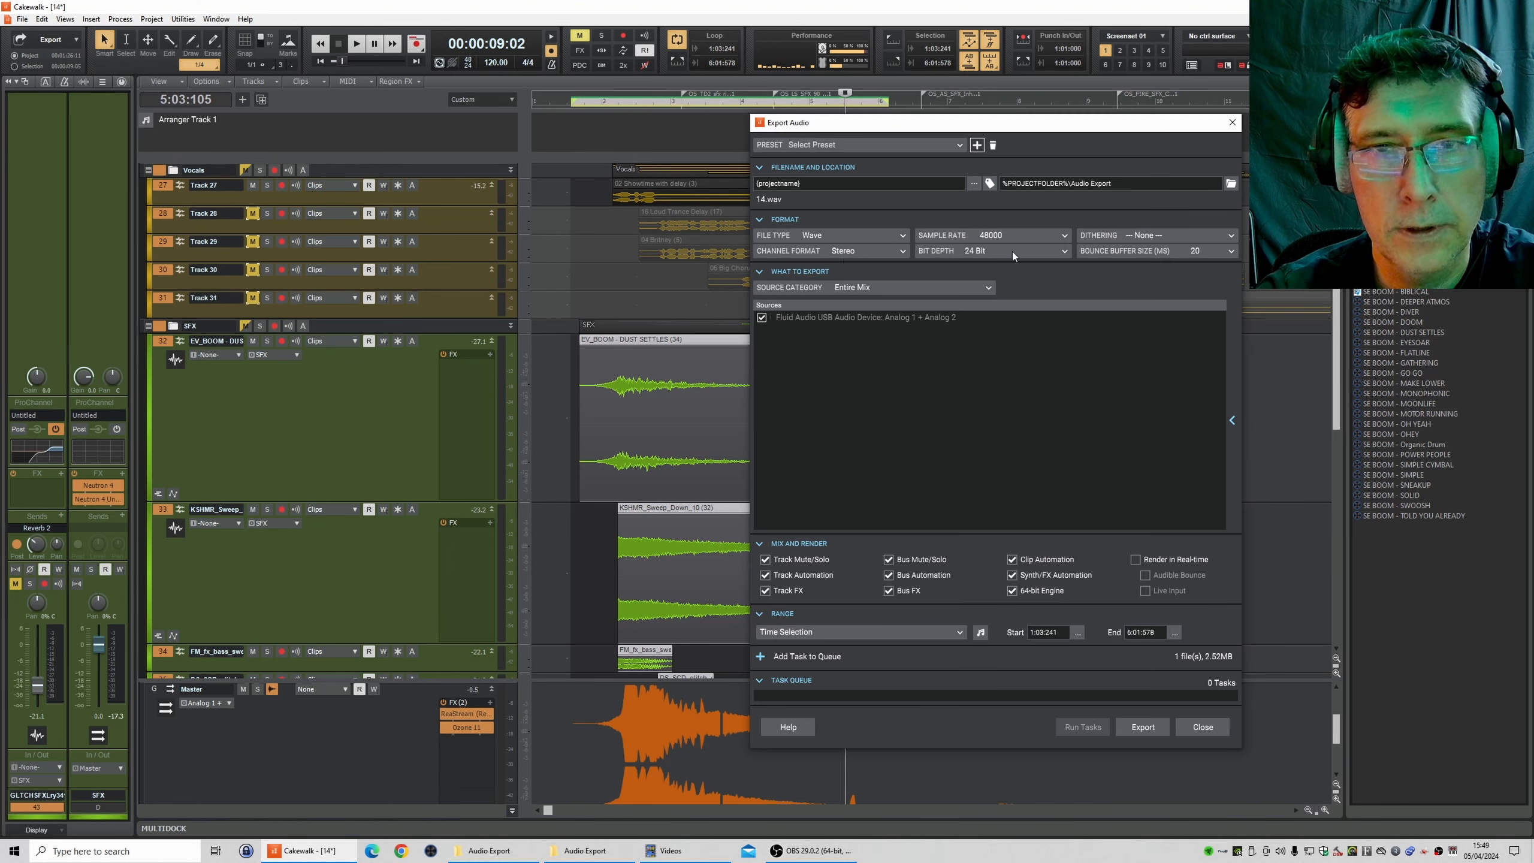
{"action": "left_click_drag", "start_coordinate": [829, 185], "coordinate": [655, 178]}
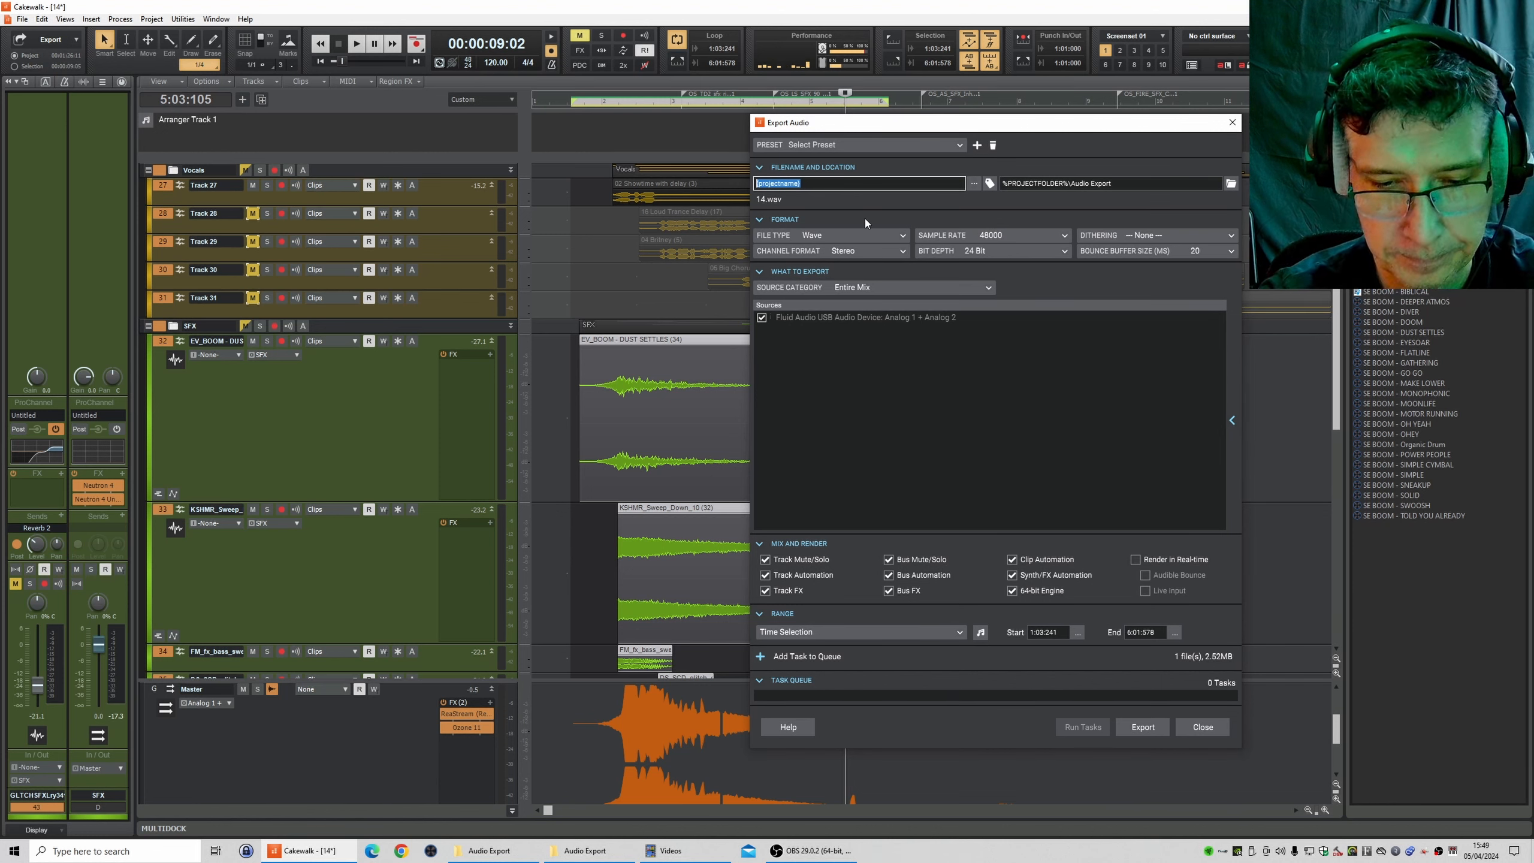
{"action": "type", "text": "Elemt"}
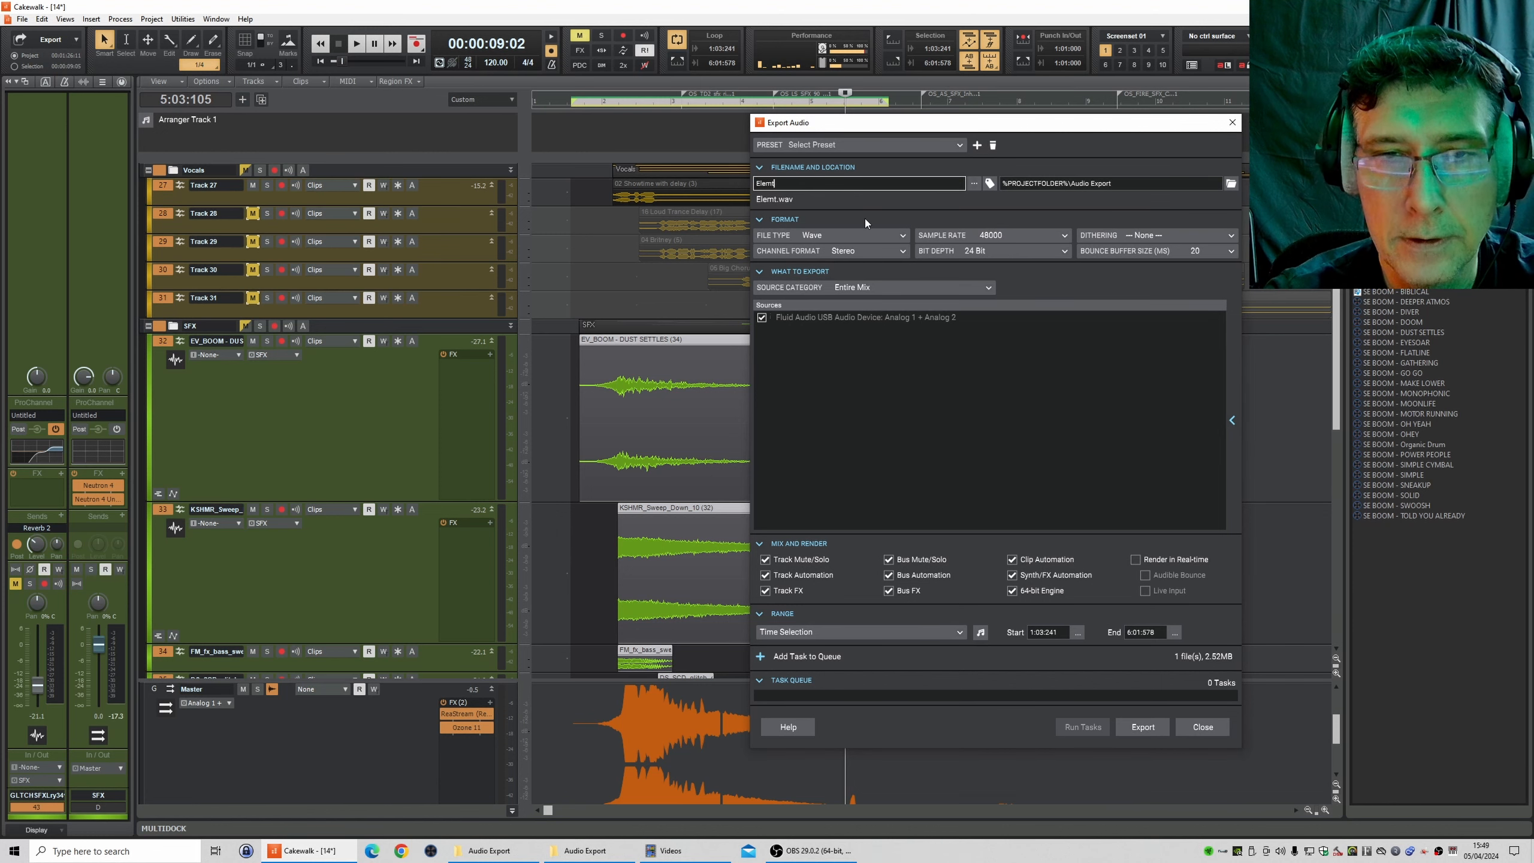
{"action": "key", "text": "BackSpace"}
{"action": "type", "text": "ent"}
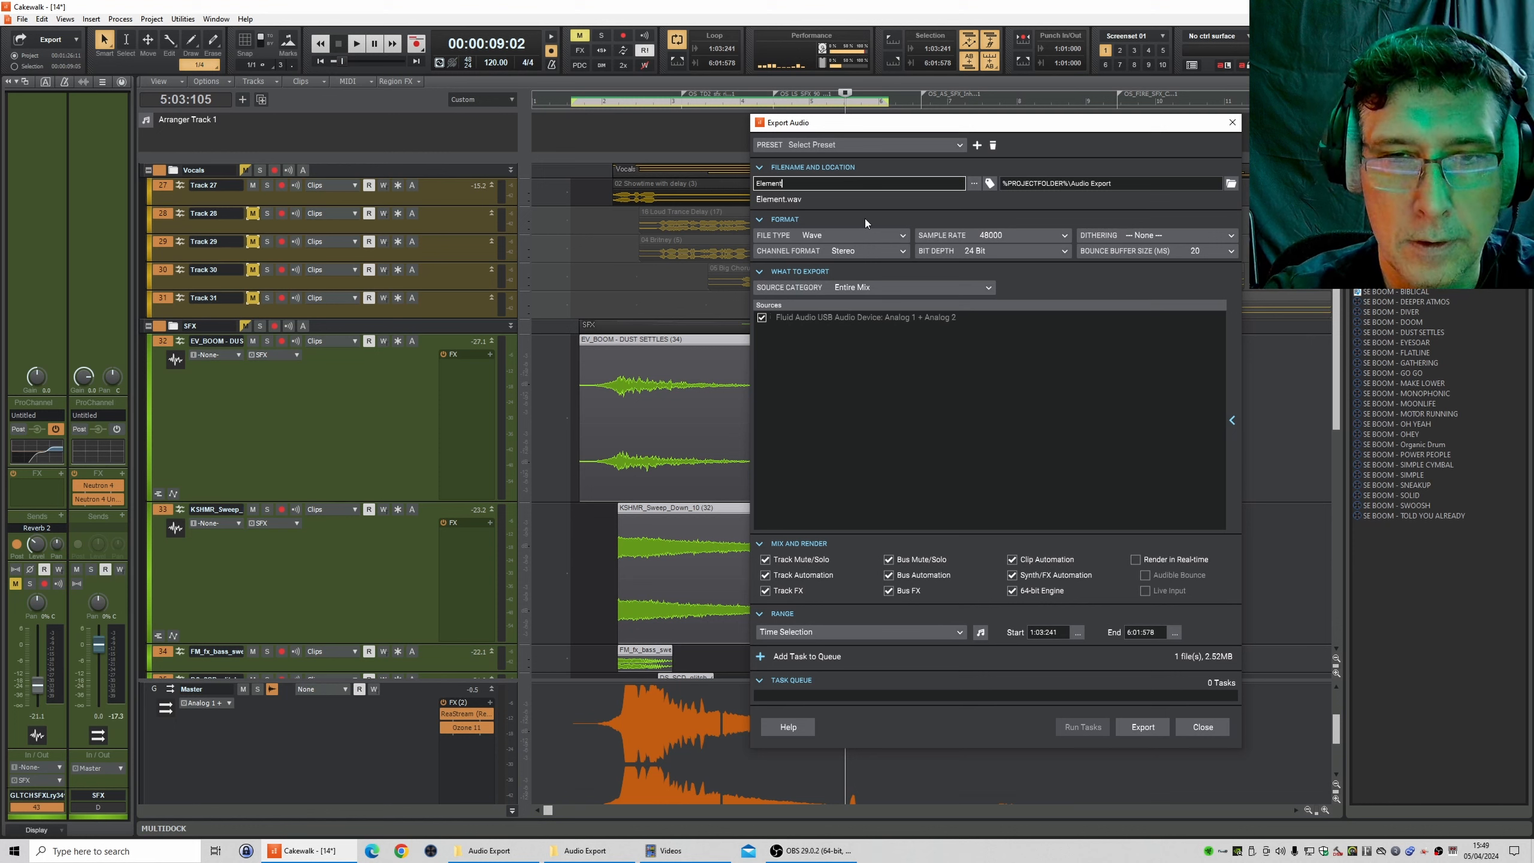
{"action": "type", "text": " - L"}
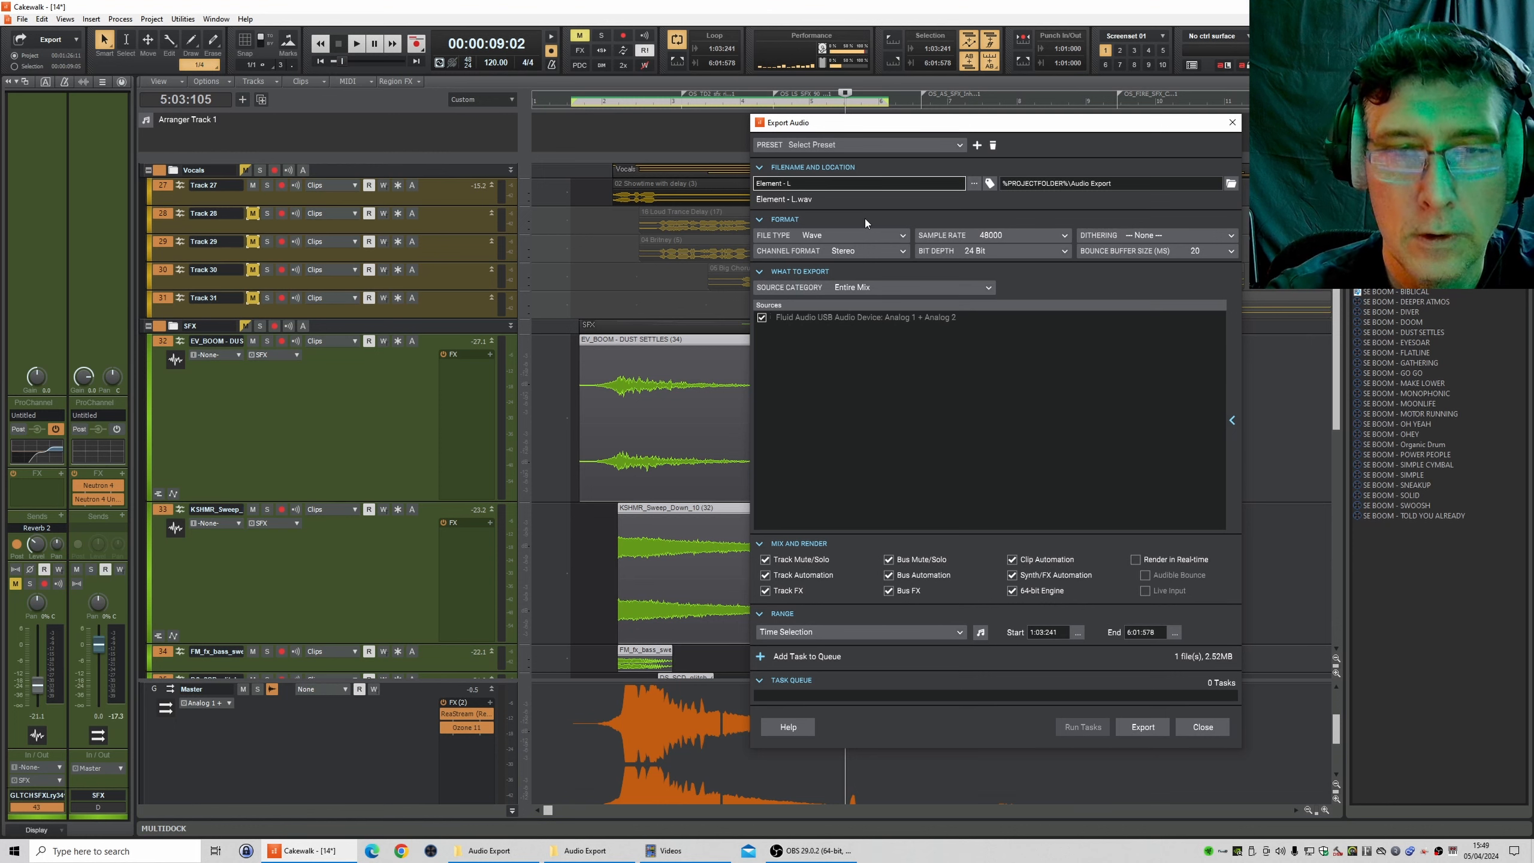
{"action": "type", "text": "e"}
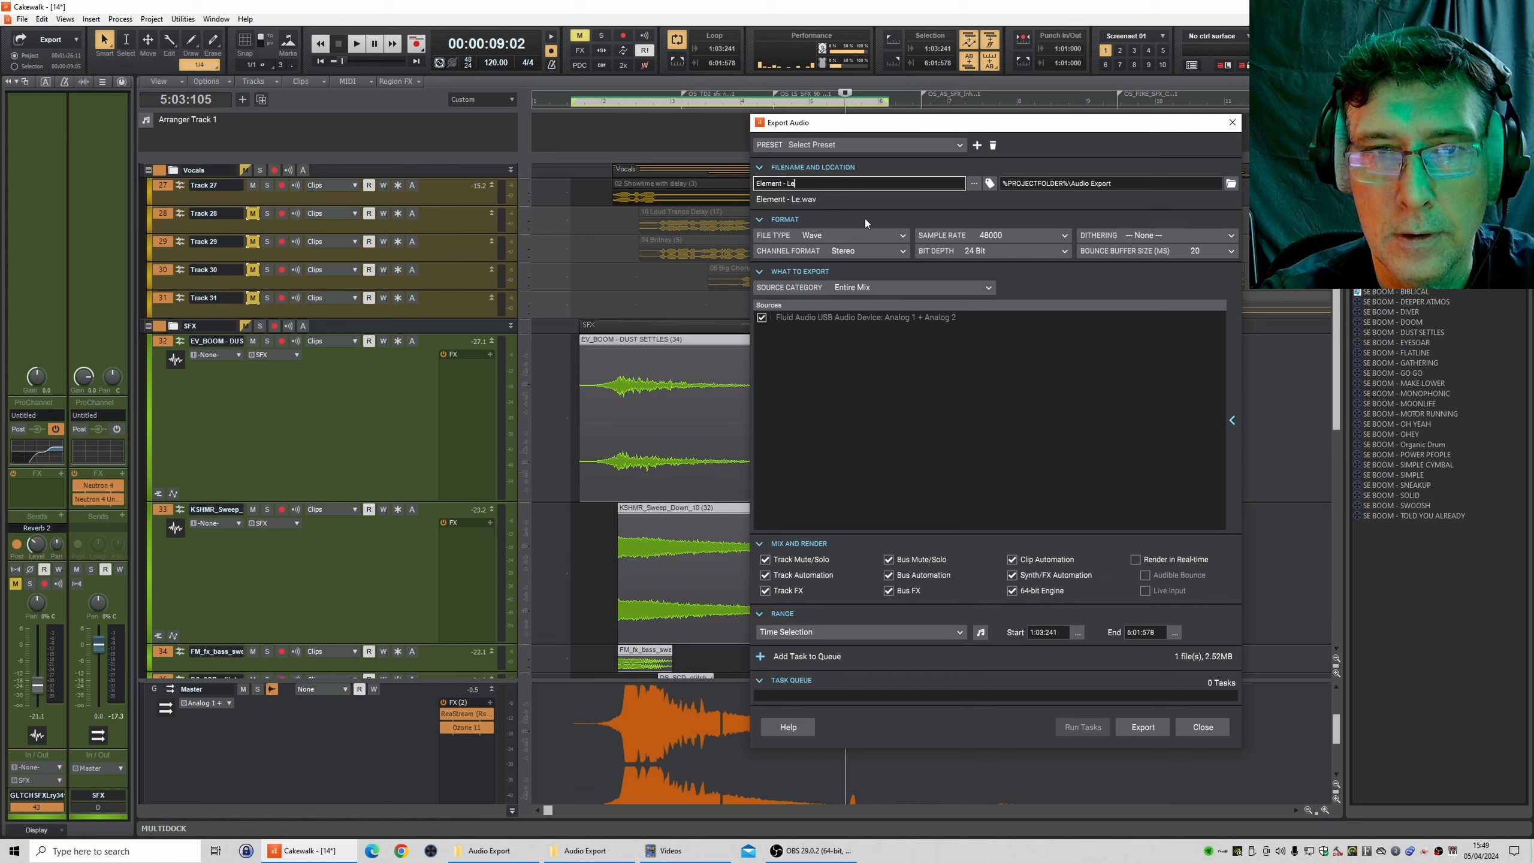
{"action": "type", "text": "e Pritc"}
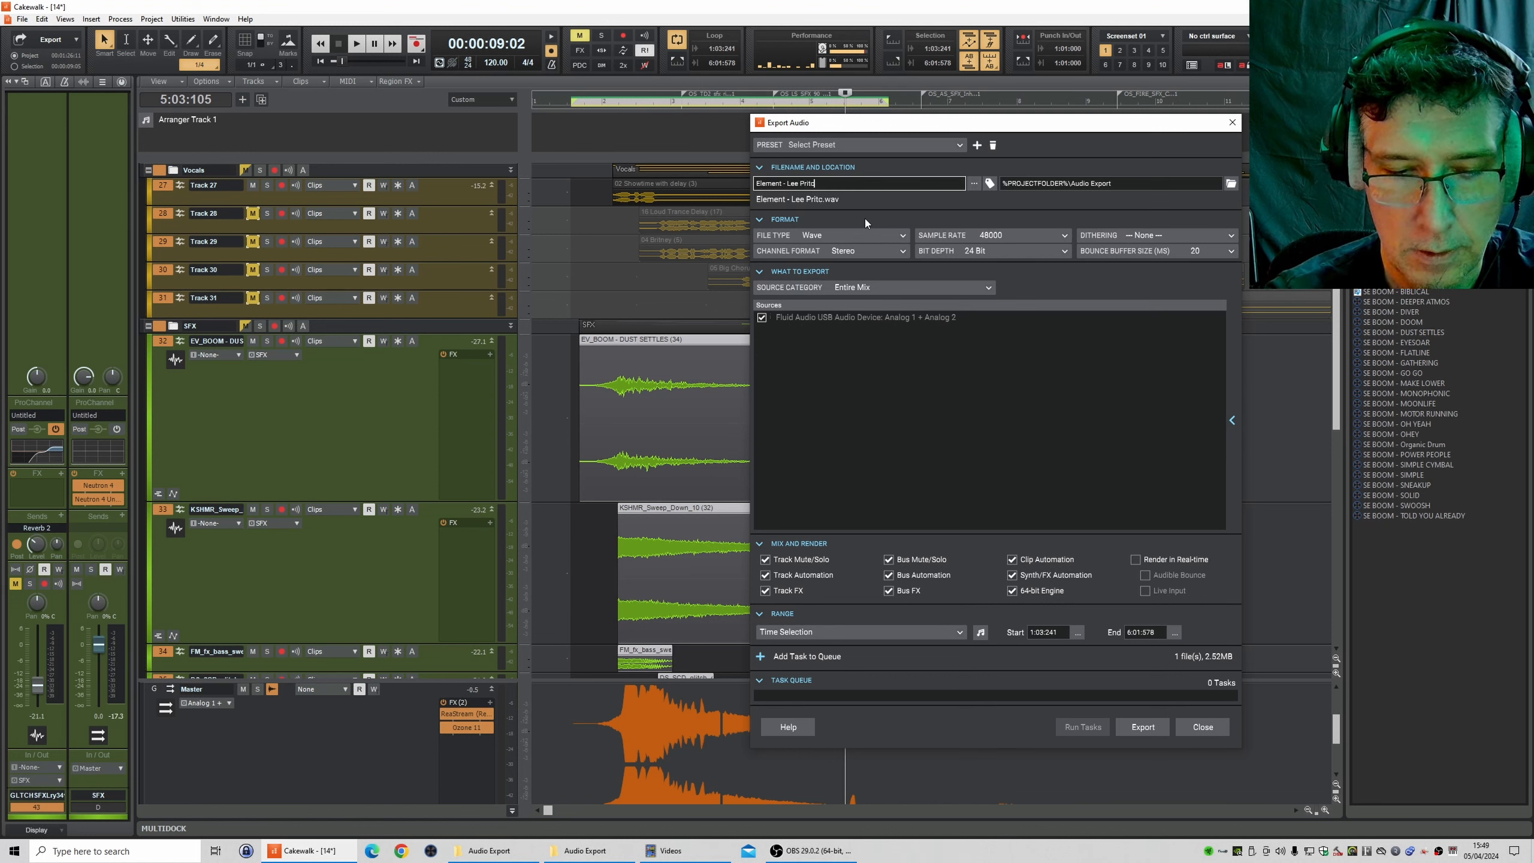
{"action": "type", "text": "hard"}
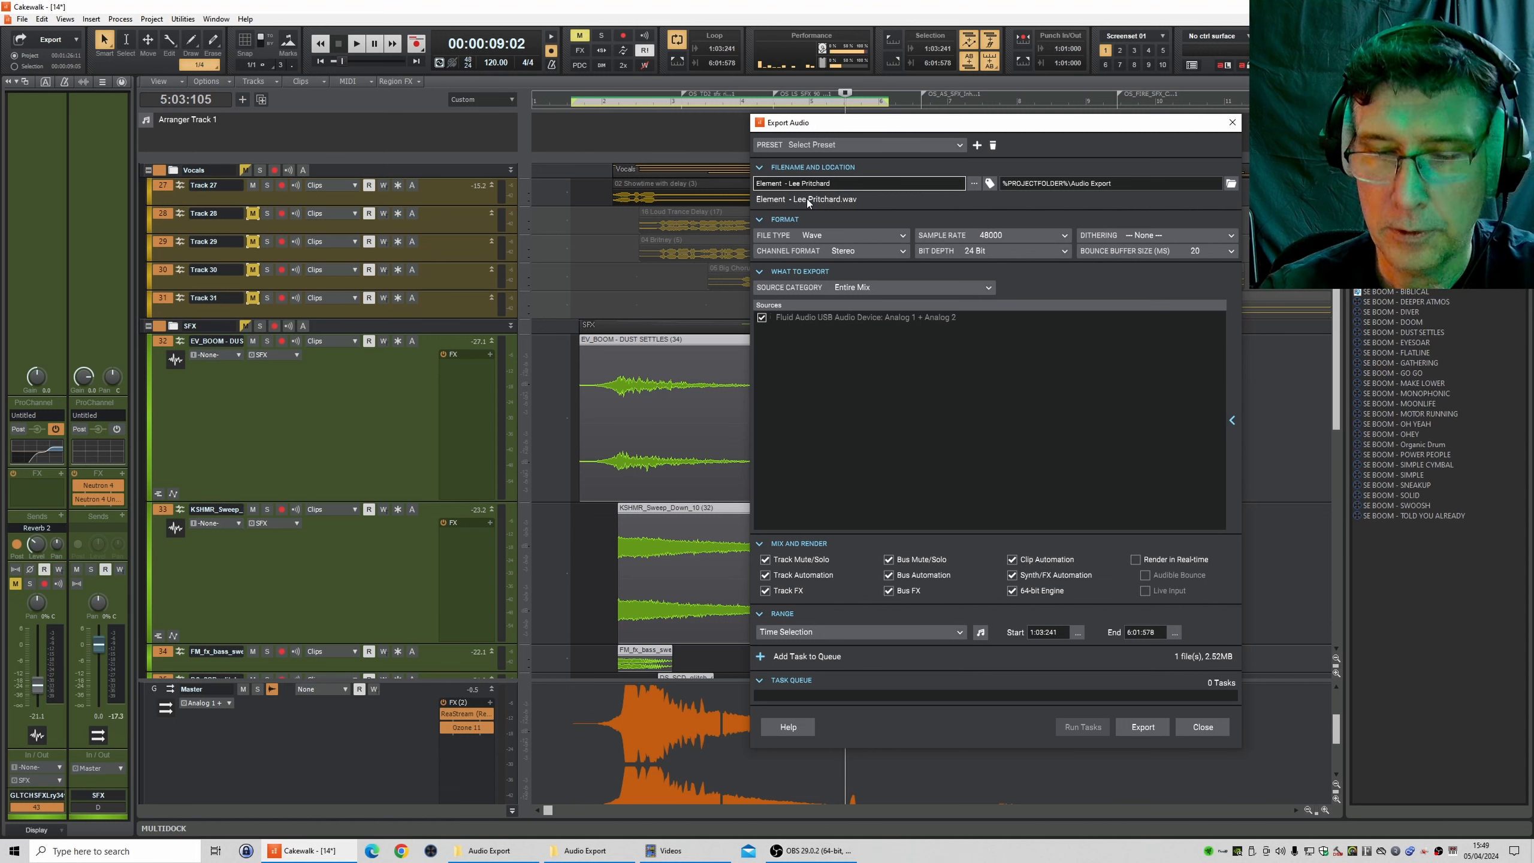
{"action": "type", "text": "01"}
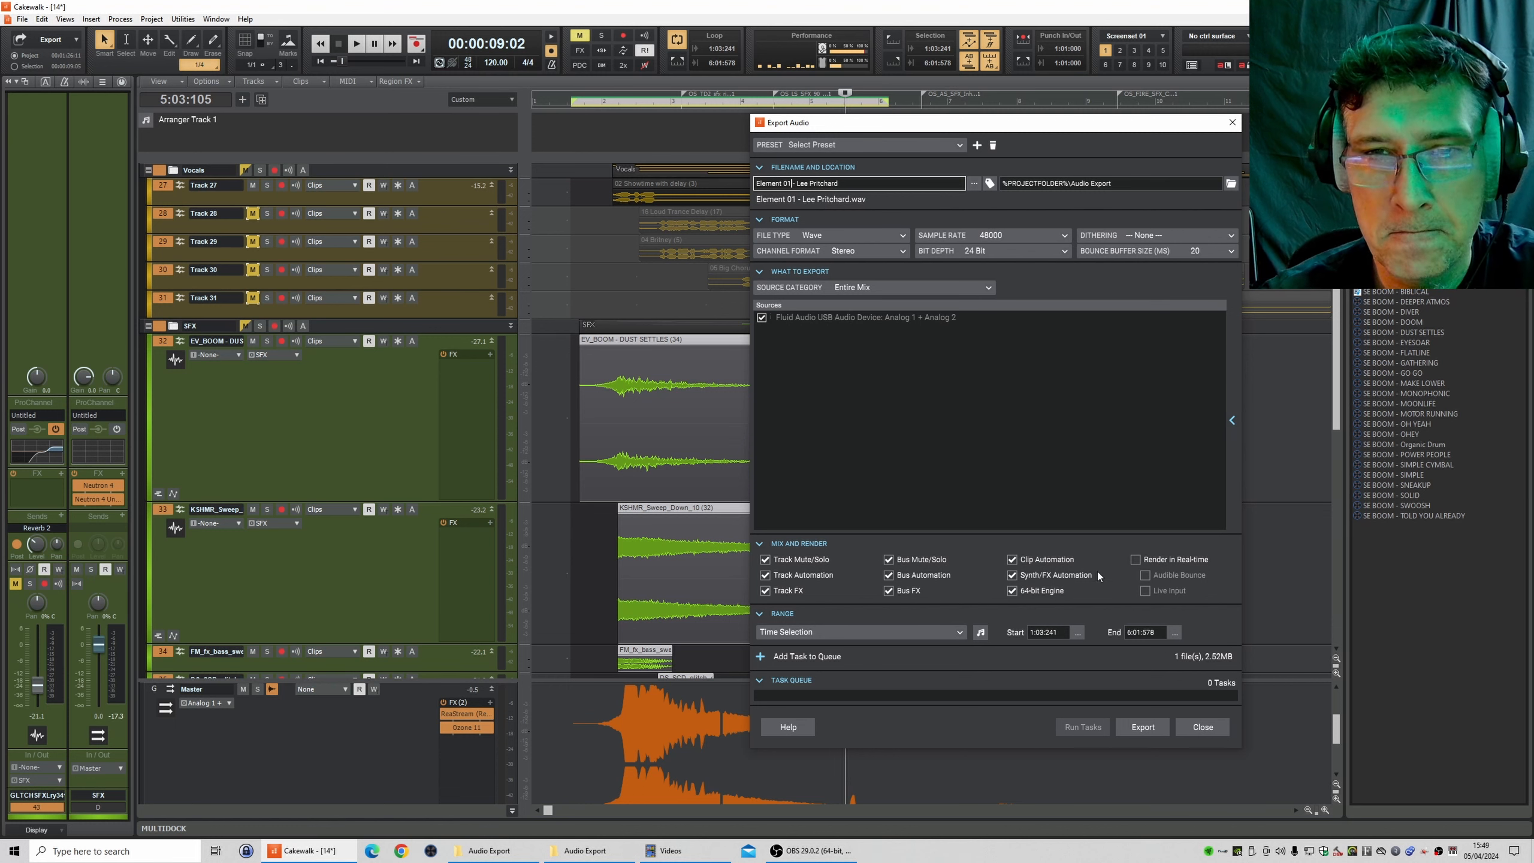
- Export the audio, then open the export folder with its name column widened to show the full file names
{"action": "left_click", "coordinate": [1144, 726]}
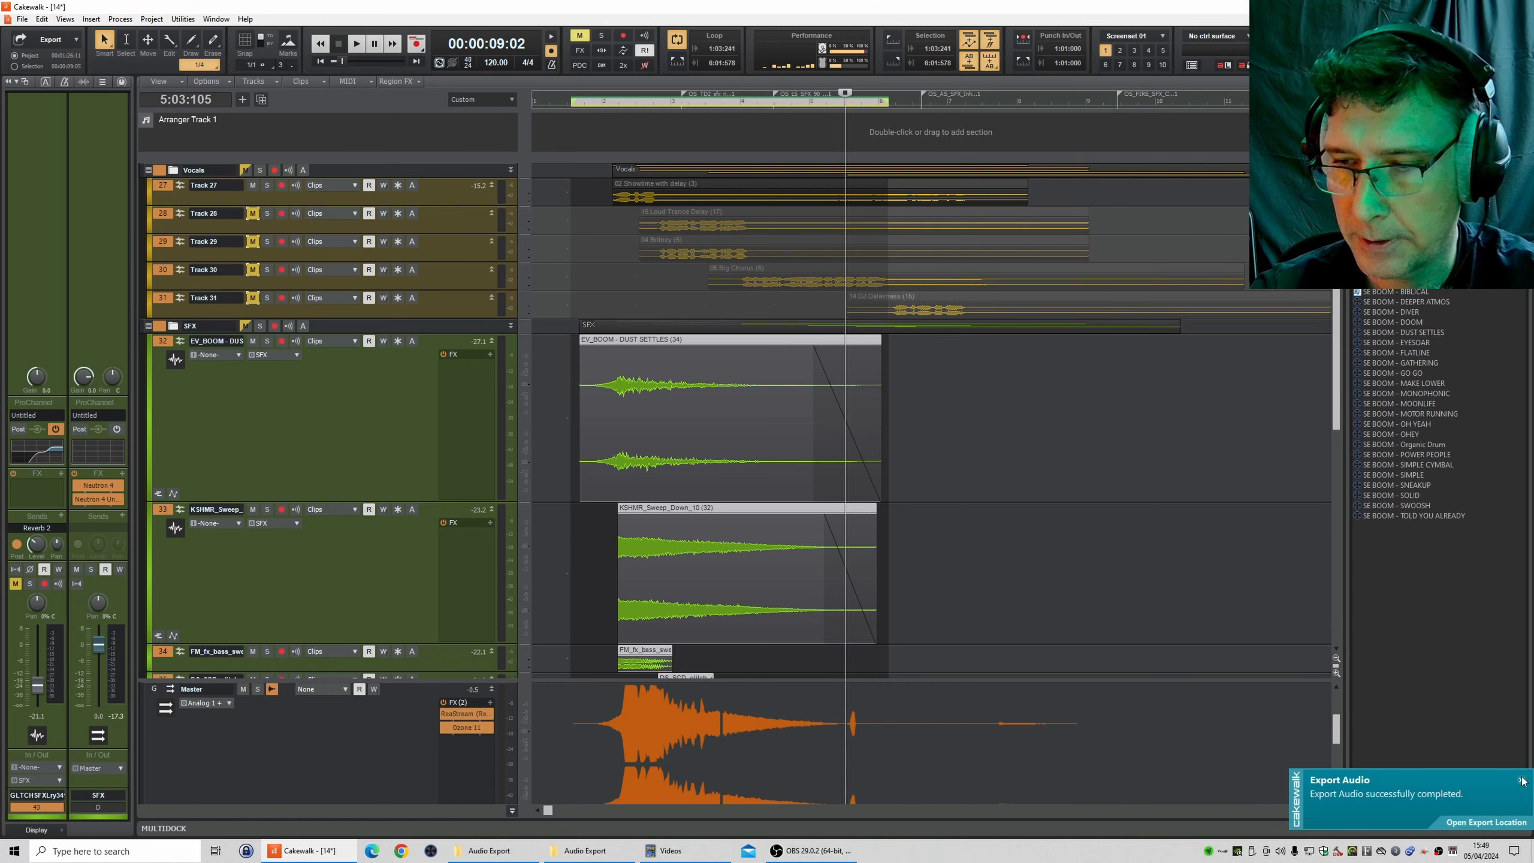
{"action": "left_click", "coordinate": [1498, 825]}
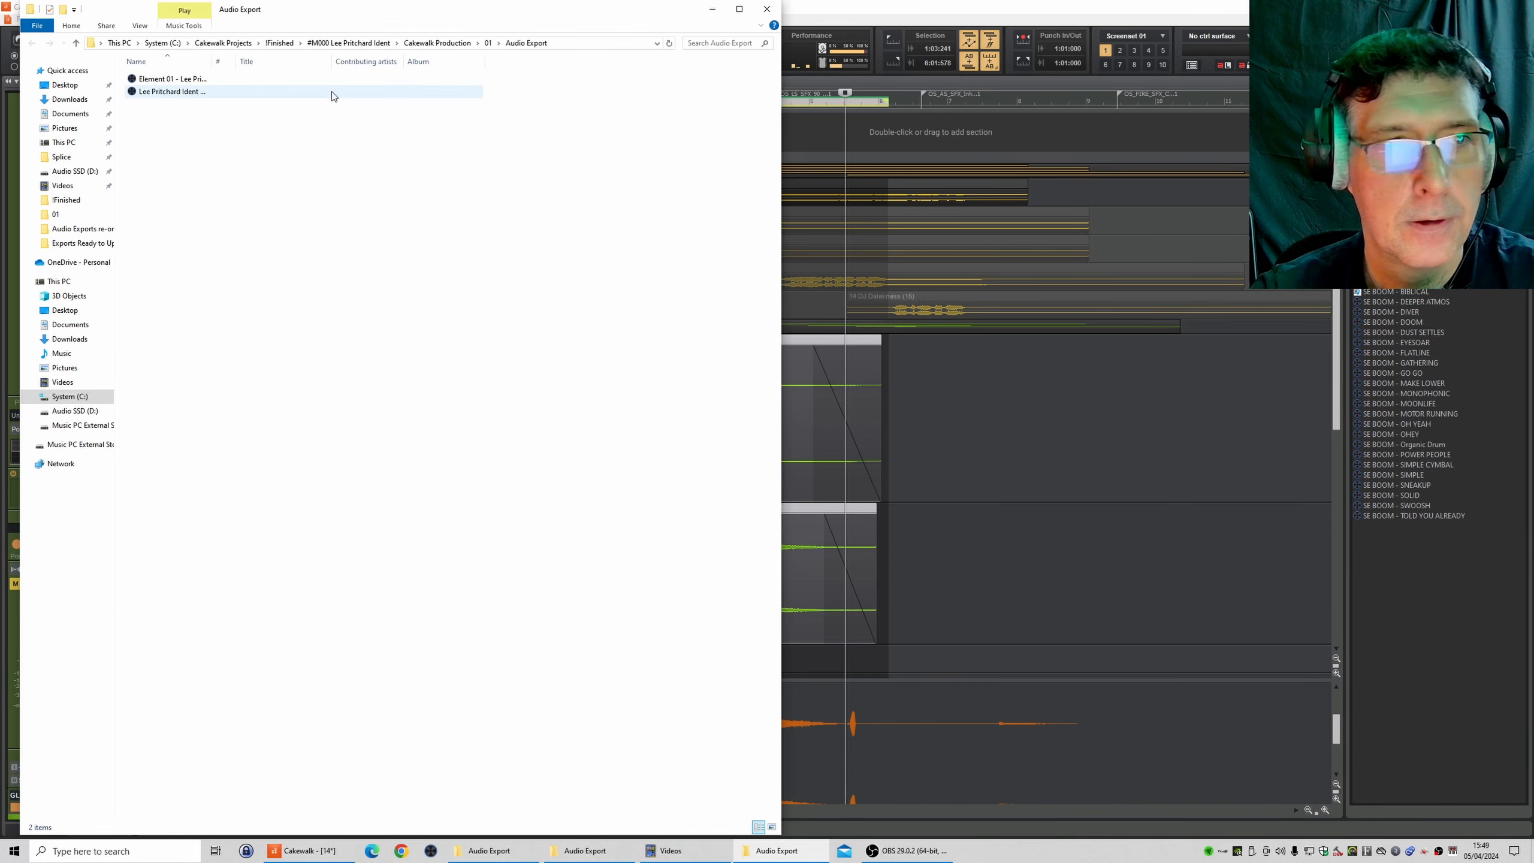
{"action": "left_click_drag", "start_coordinate": [323, 16], "coordinate": [1130, 250]}
{"action": "left_click", "coordinate": [1026, 325]}
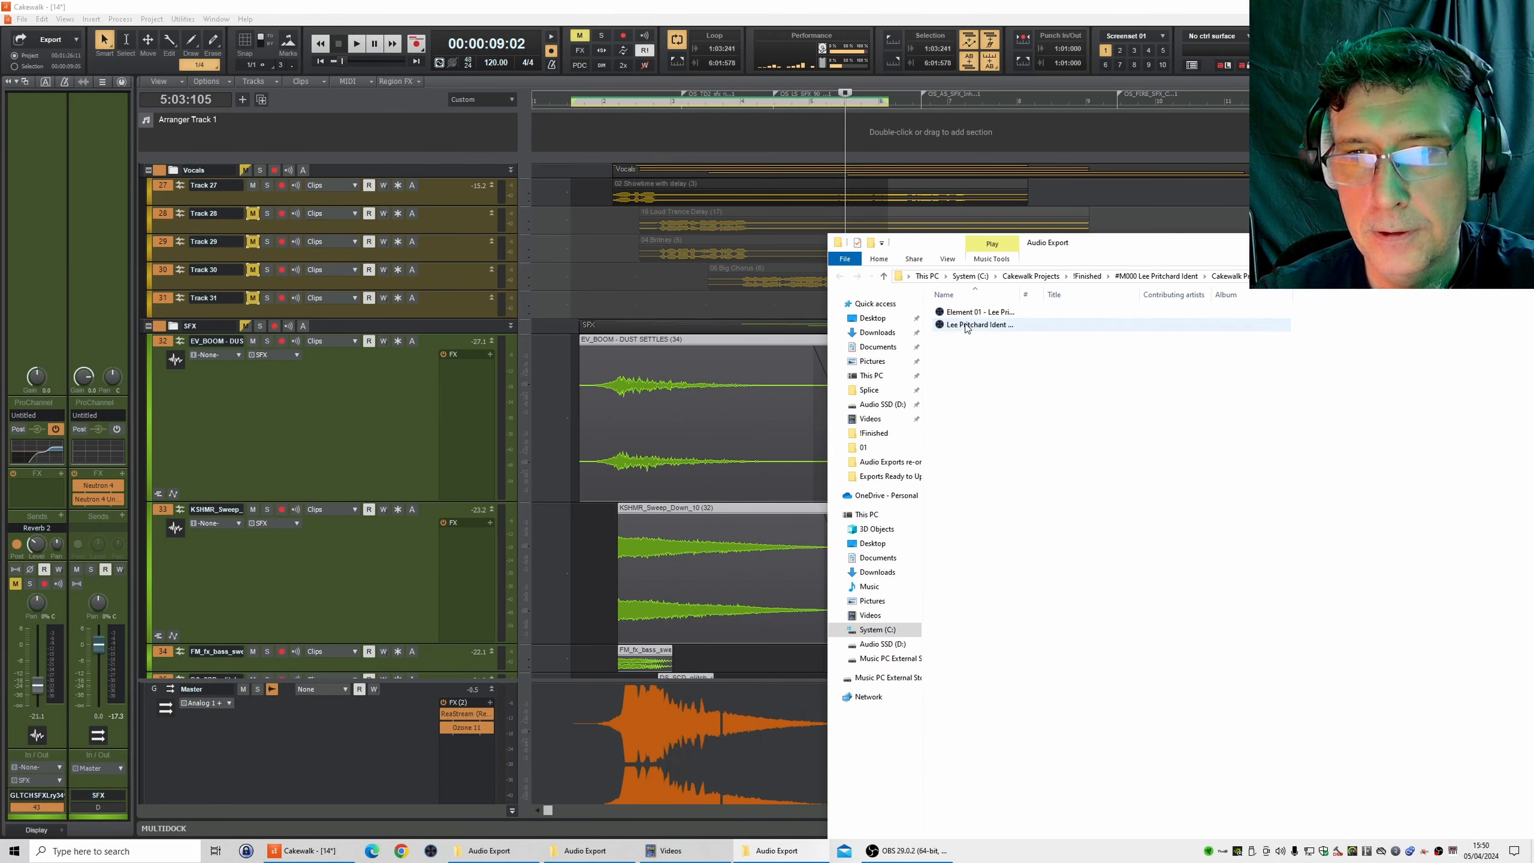
{"action": "left_click_drag", "start_coordinate": [1018, 294], "coordinate": [1278, 294]}
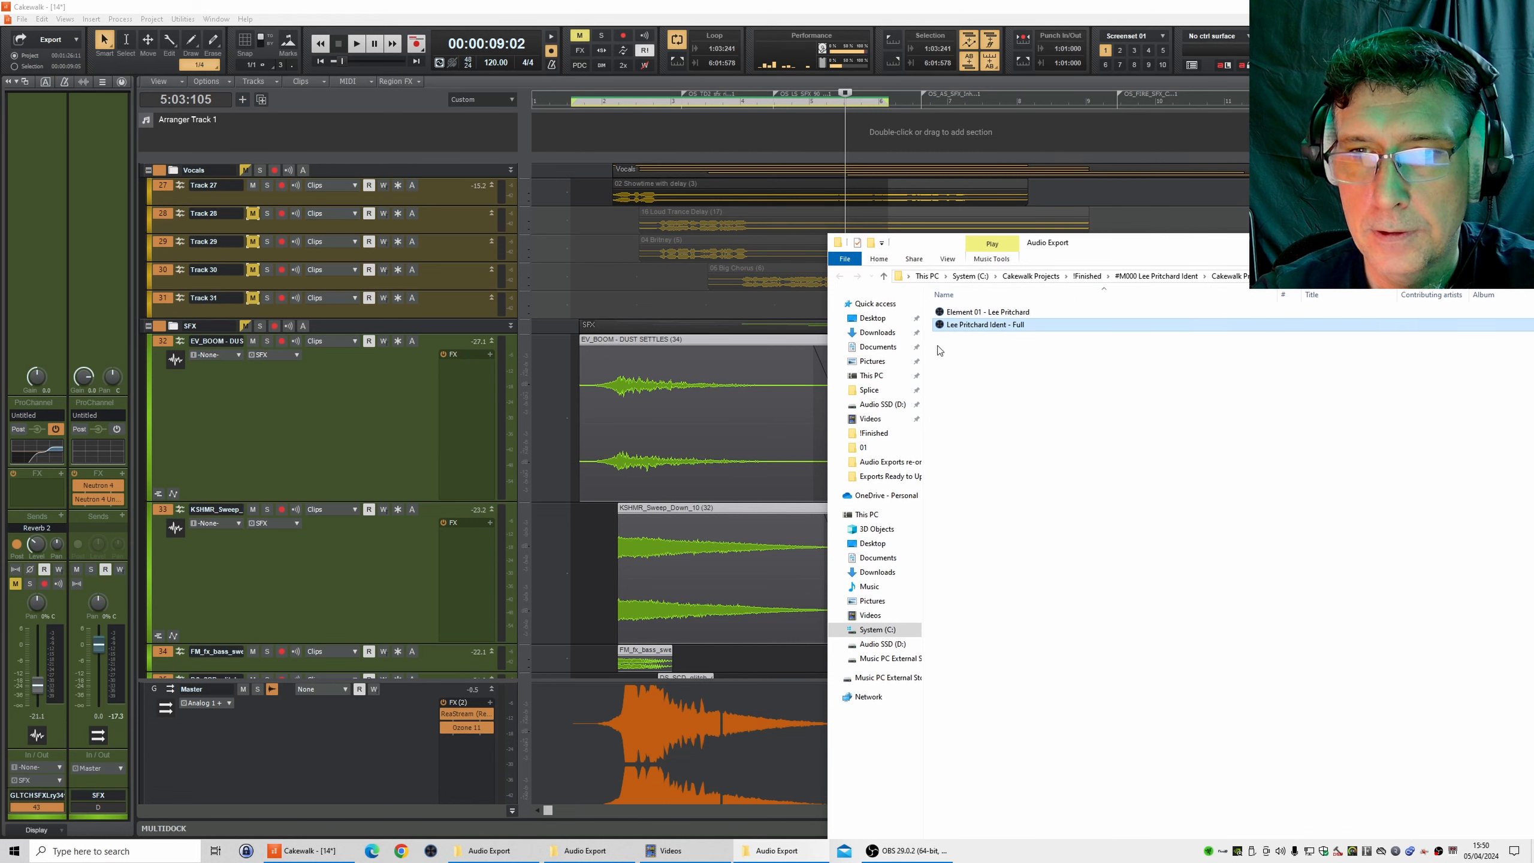
- Open the exported Element 01 file in iZotope RX to examine its waveform, then close all files and return to Cakewalk
{"action": "double_click", "coordinate": [972, 314]}
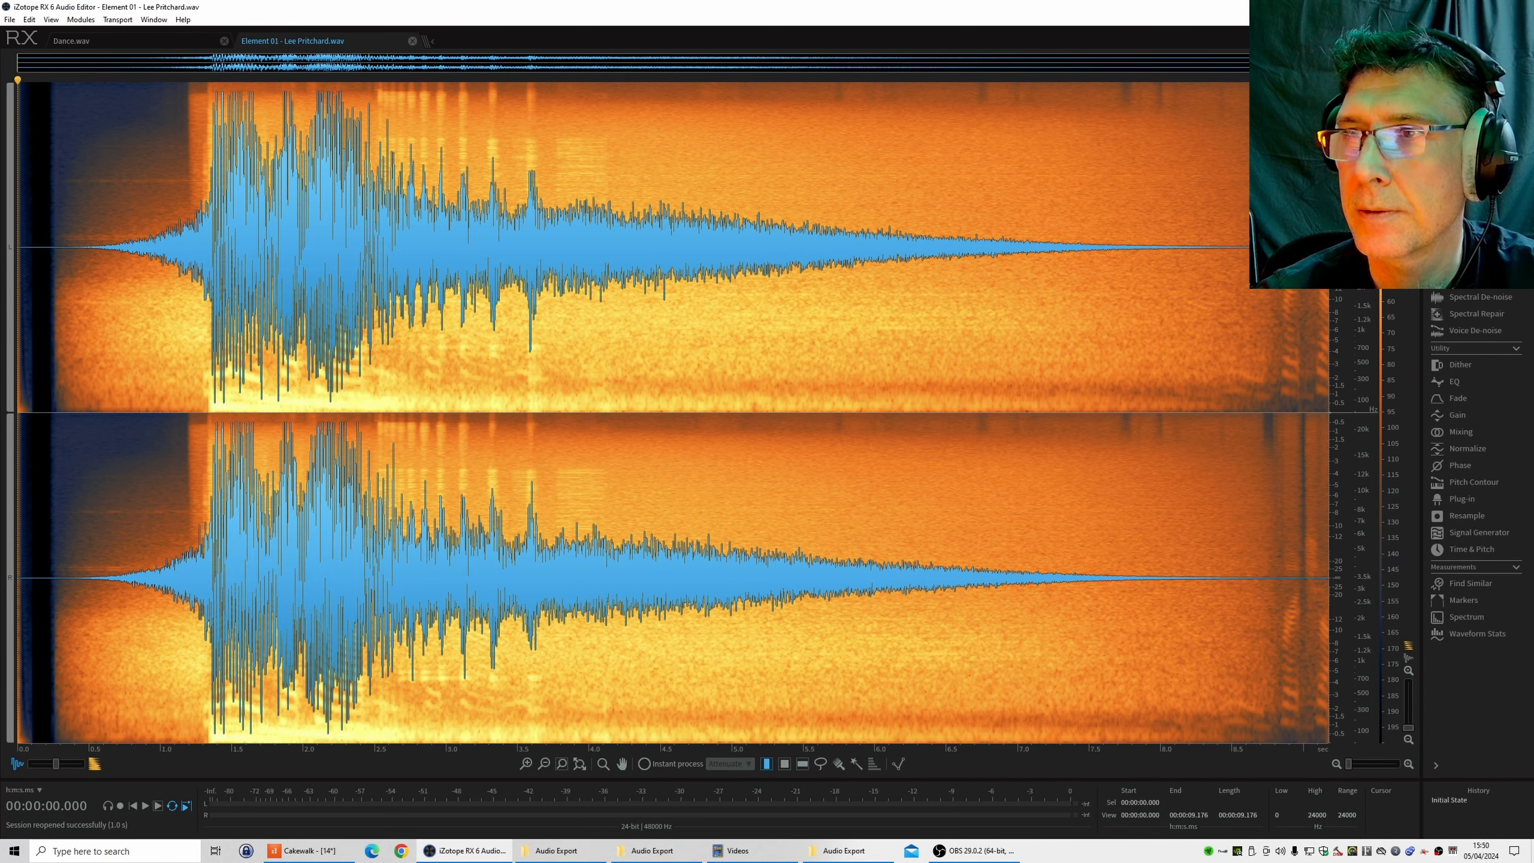
{"action": "right_click", "coordinate": [353, 50]}
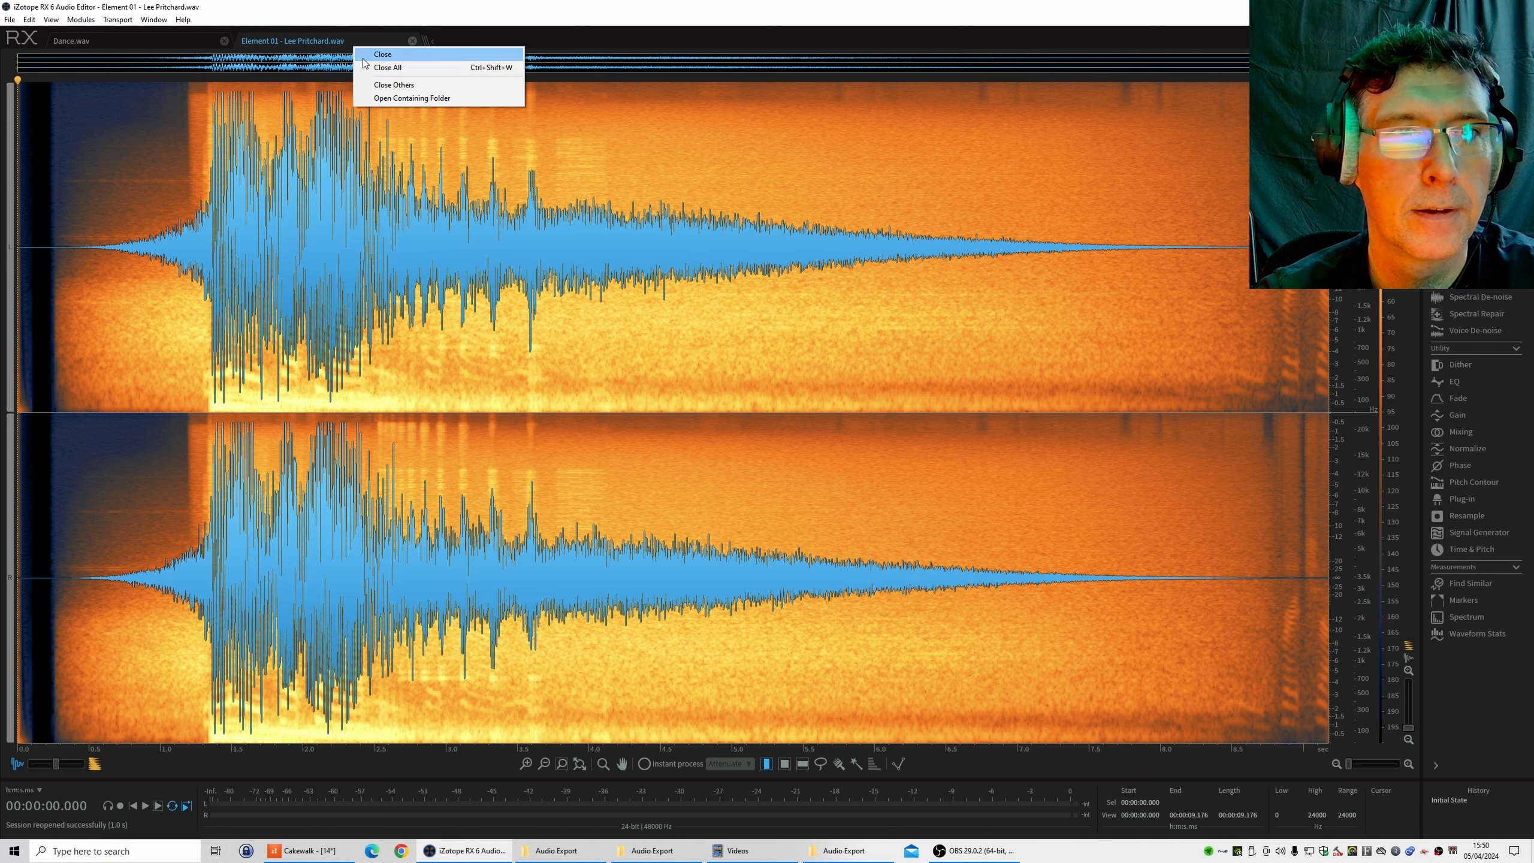
{"action": "left_click", "coordinate": [370, 68]}
{"action": "left_click", "coordinate": [1464, 6]}
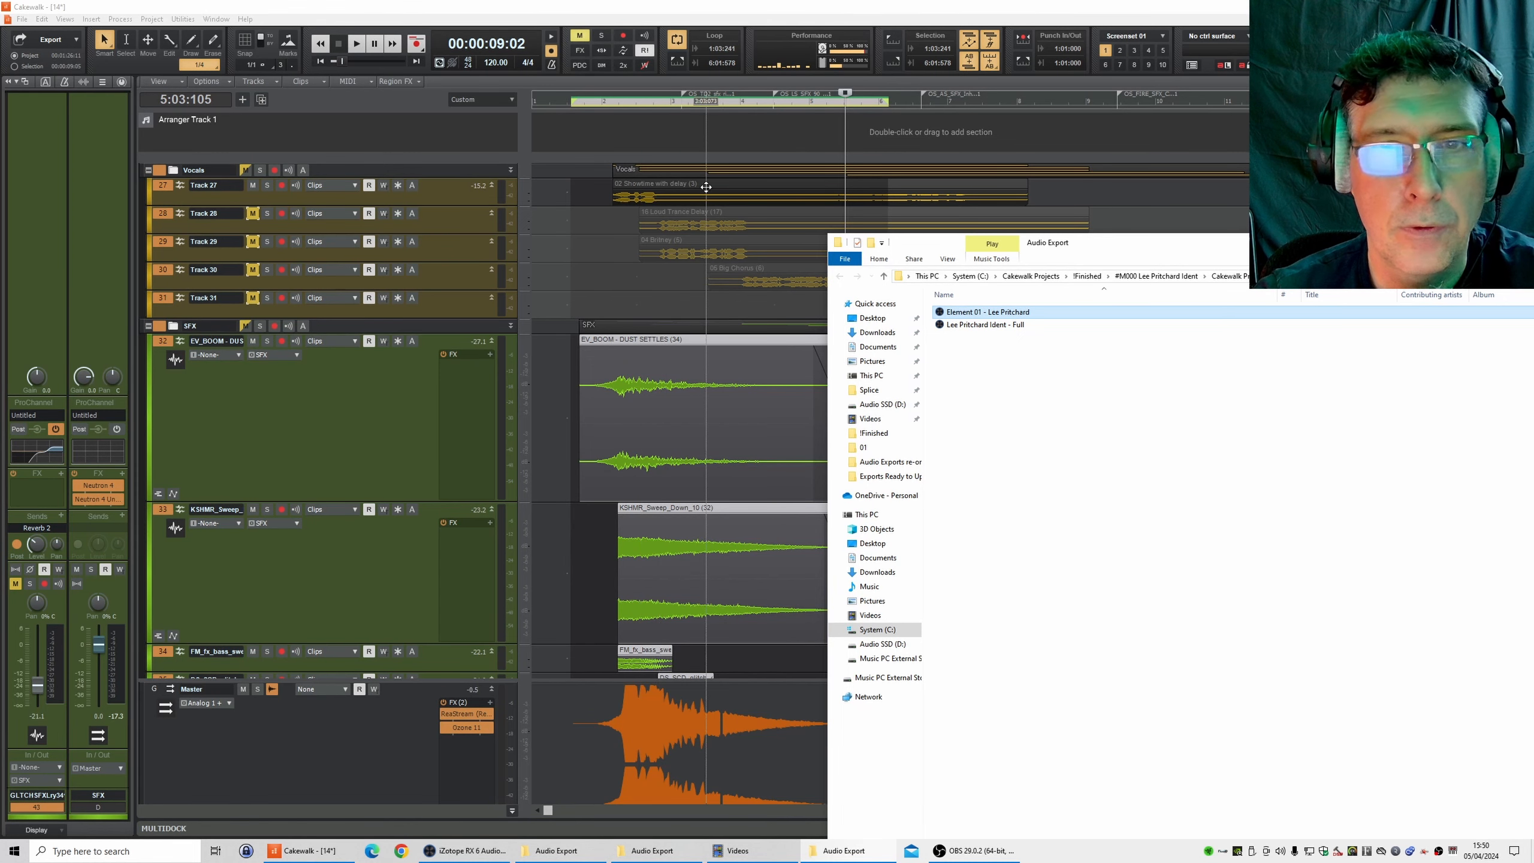
{"action": "left_click_drag", "start_coordinate": [1136, 253], "coordinate": [1287, 270]}
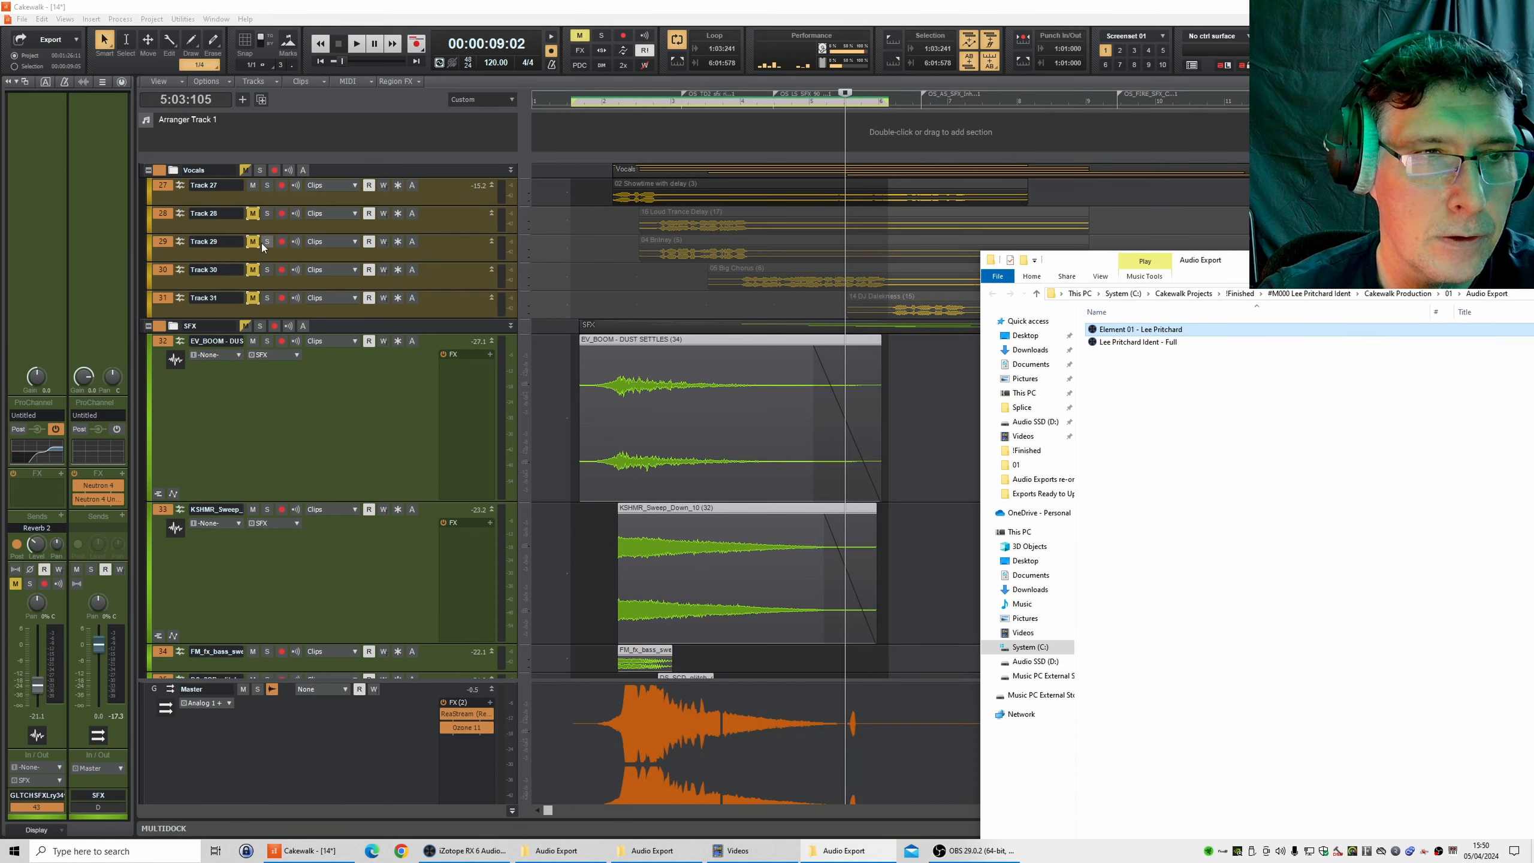
- Switch the audible vocal from Track 27 to Track 28 using their mute states, and enlarge Track 28's lane
{"action": "left_click", "coordinate": [252, 213]}
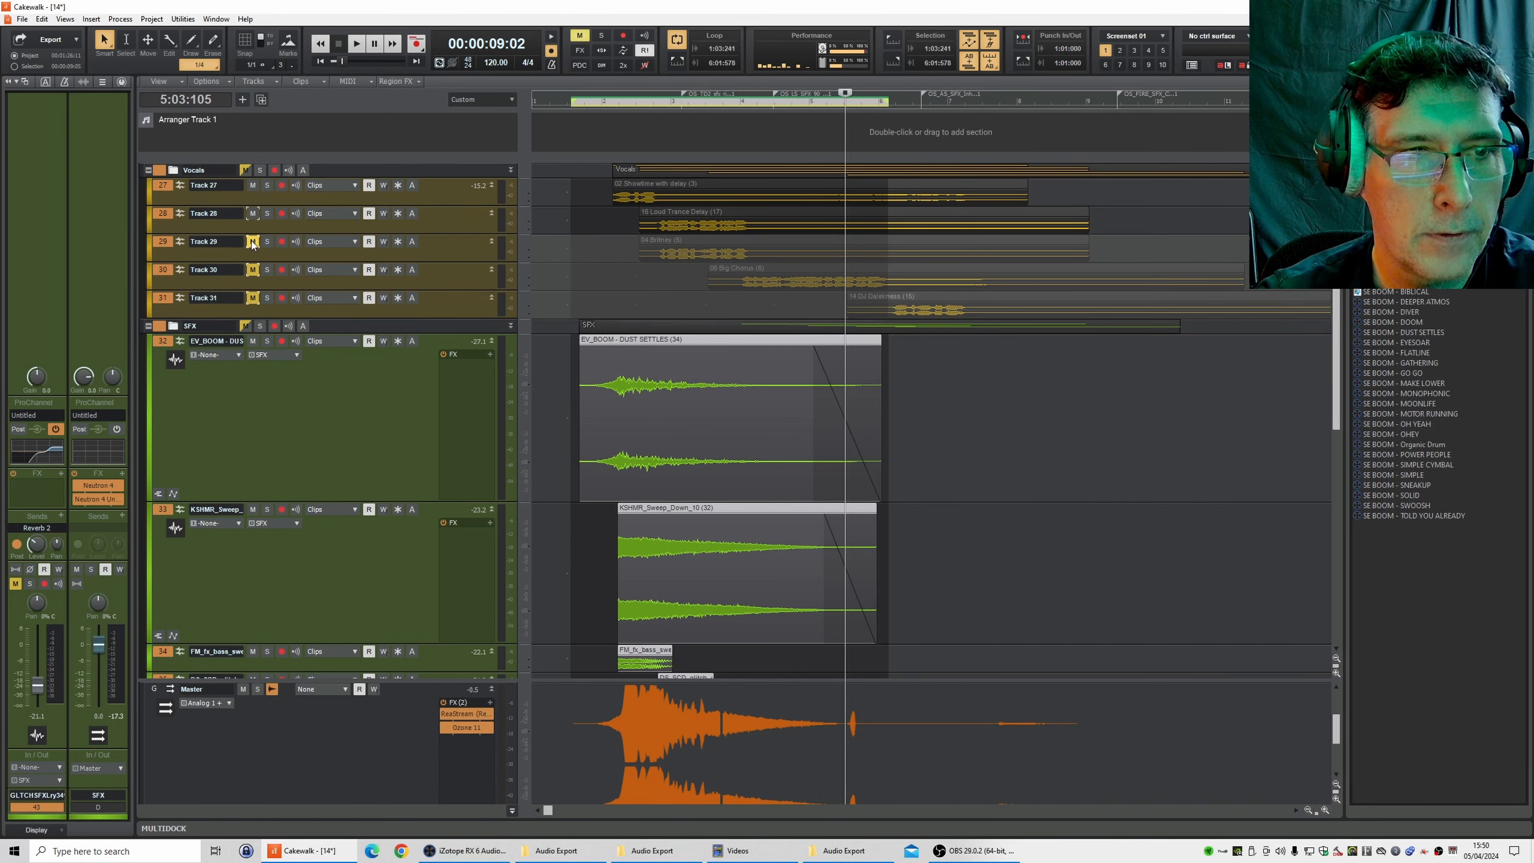
{"action": "left_click_drag", "start_coordinate": [252, 241], "coordinate": [253, 297]}
{"action": "left_click", "coordinate": [252, 185]}
{"action": "left_click_drag", "start_coordinate": [253, 241], "coordinate": [255, 300]}
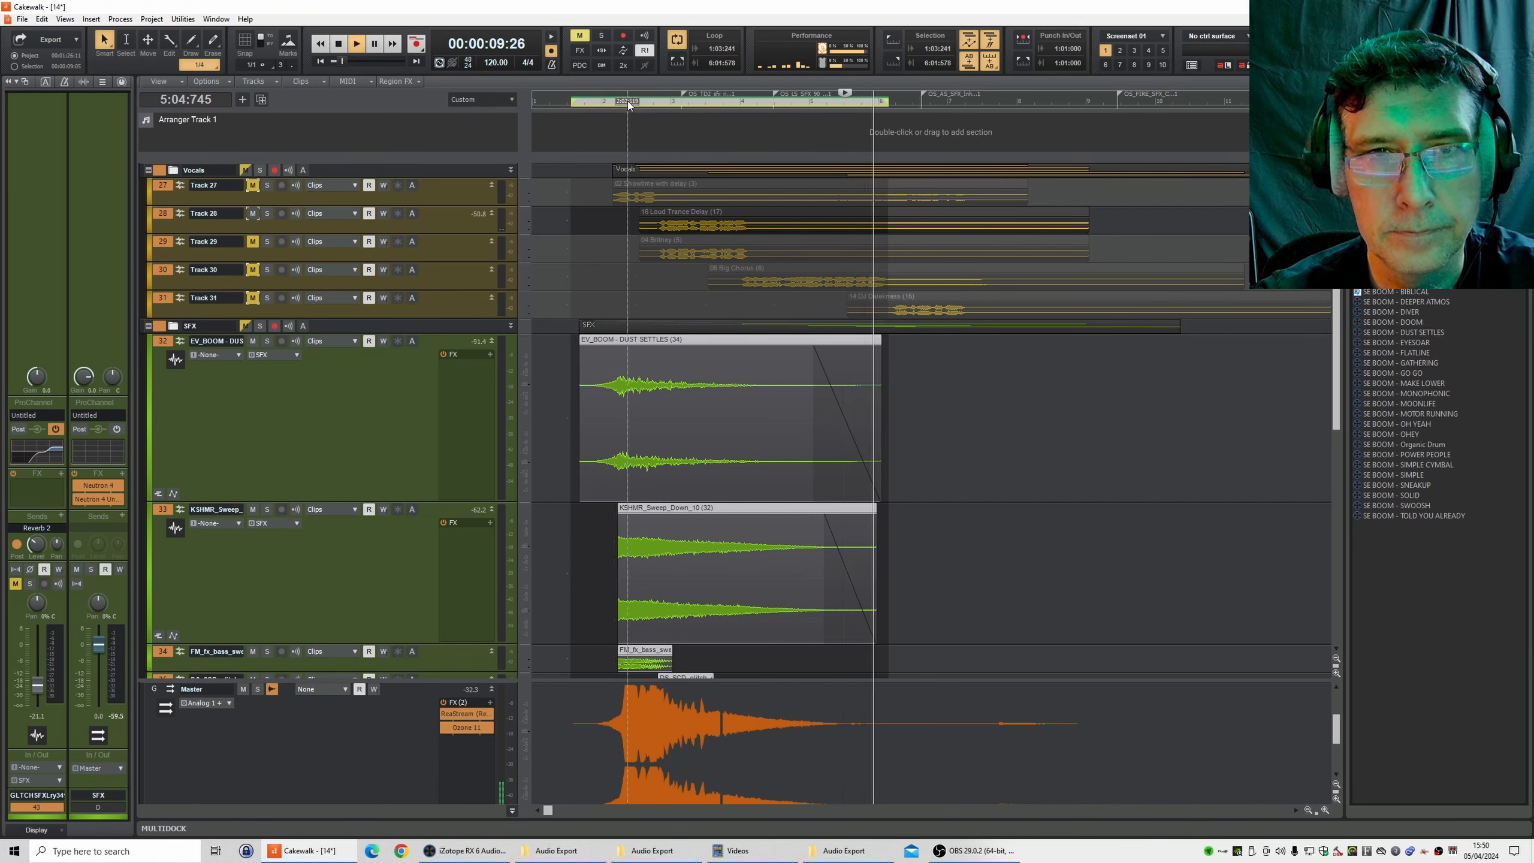
{"action": "left_click", "coordinate": [635, 100]}
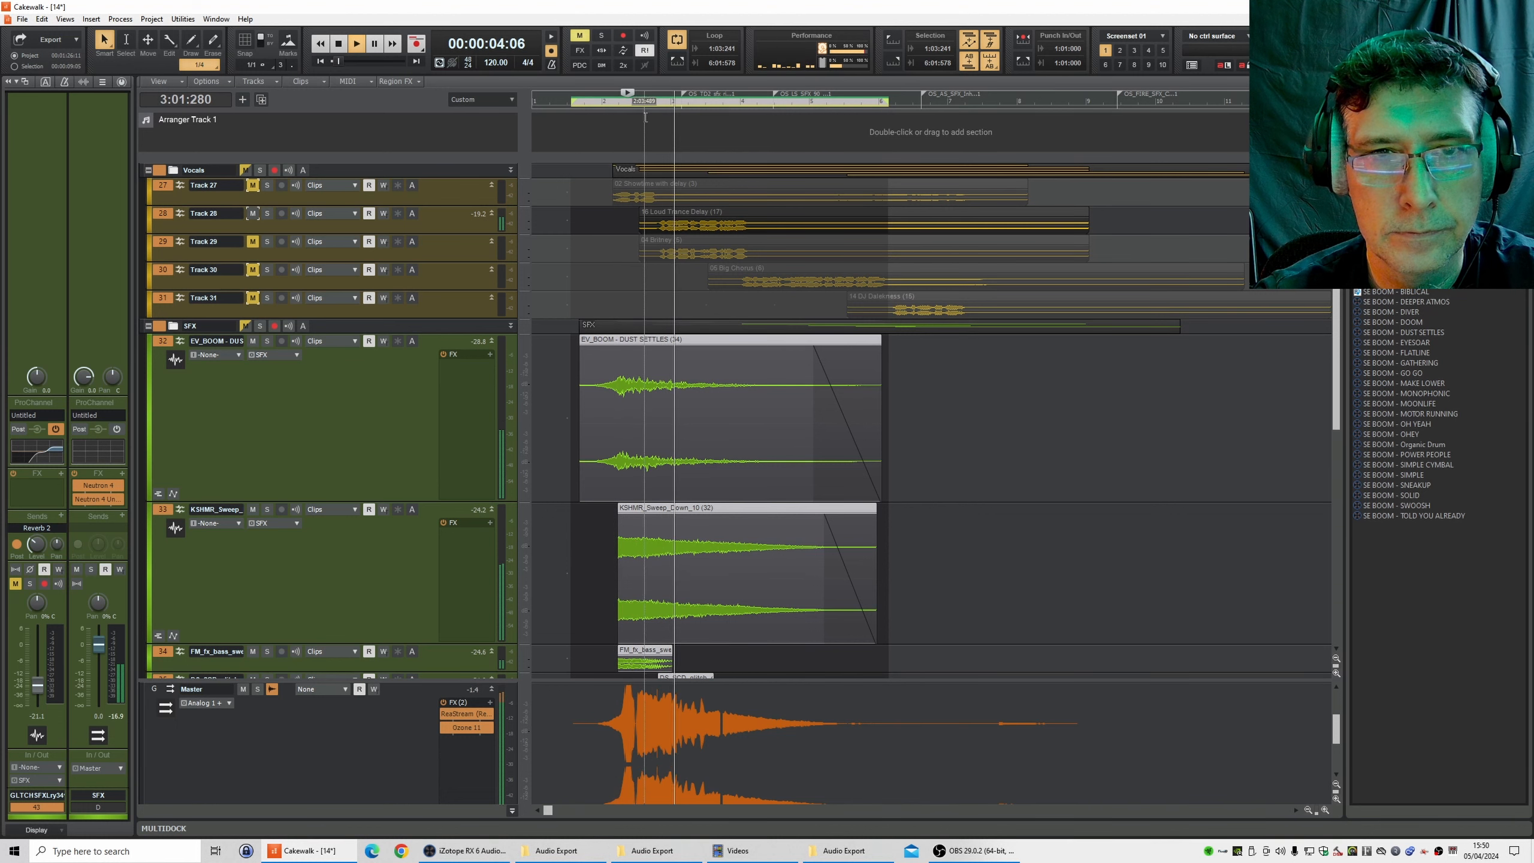
{"action": "left_click_drag", "start_coordinate": [461, 235], "coordinate": [462, 272]}
{"action": "key", "text": "space"}
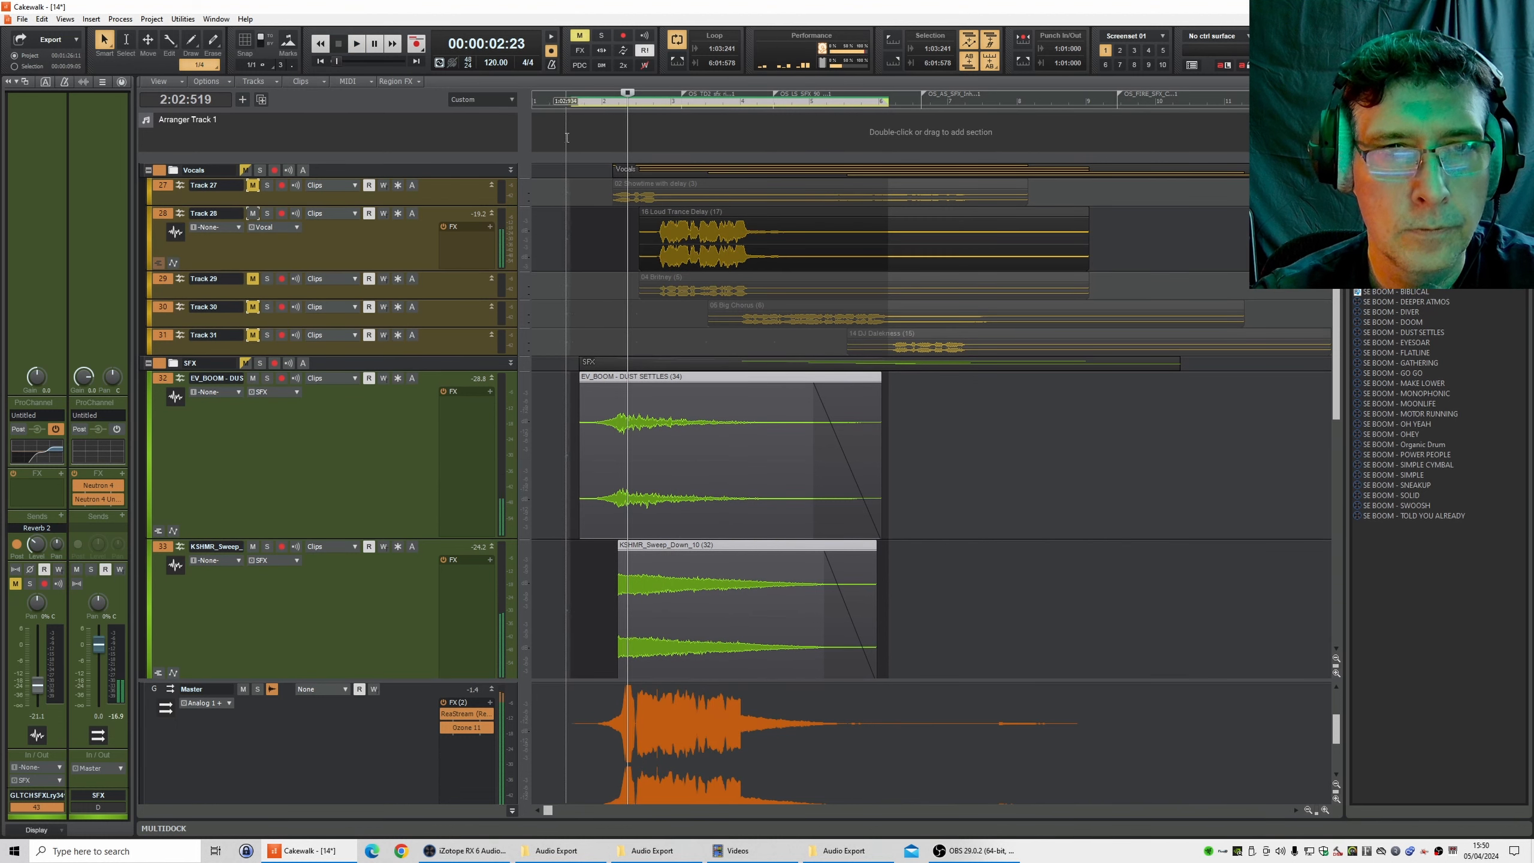
- Play from about 1:03:074, just before the loop start, to hear Track 28 with the sound effects
{"action": "left_click", "coordinate": [568, 104]}
{"action": "key", "text": "space"}
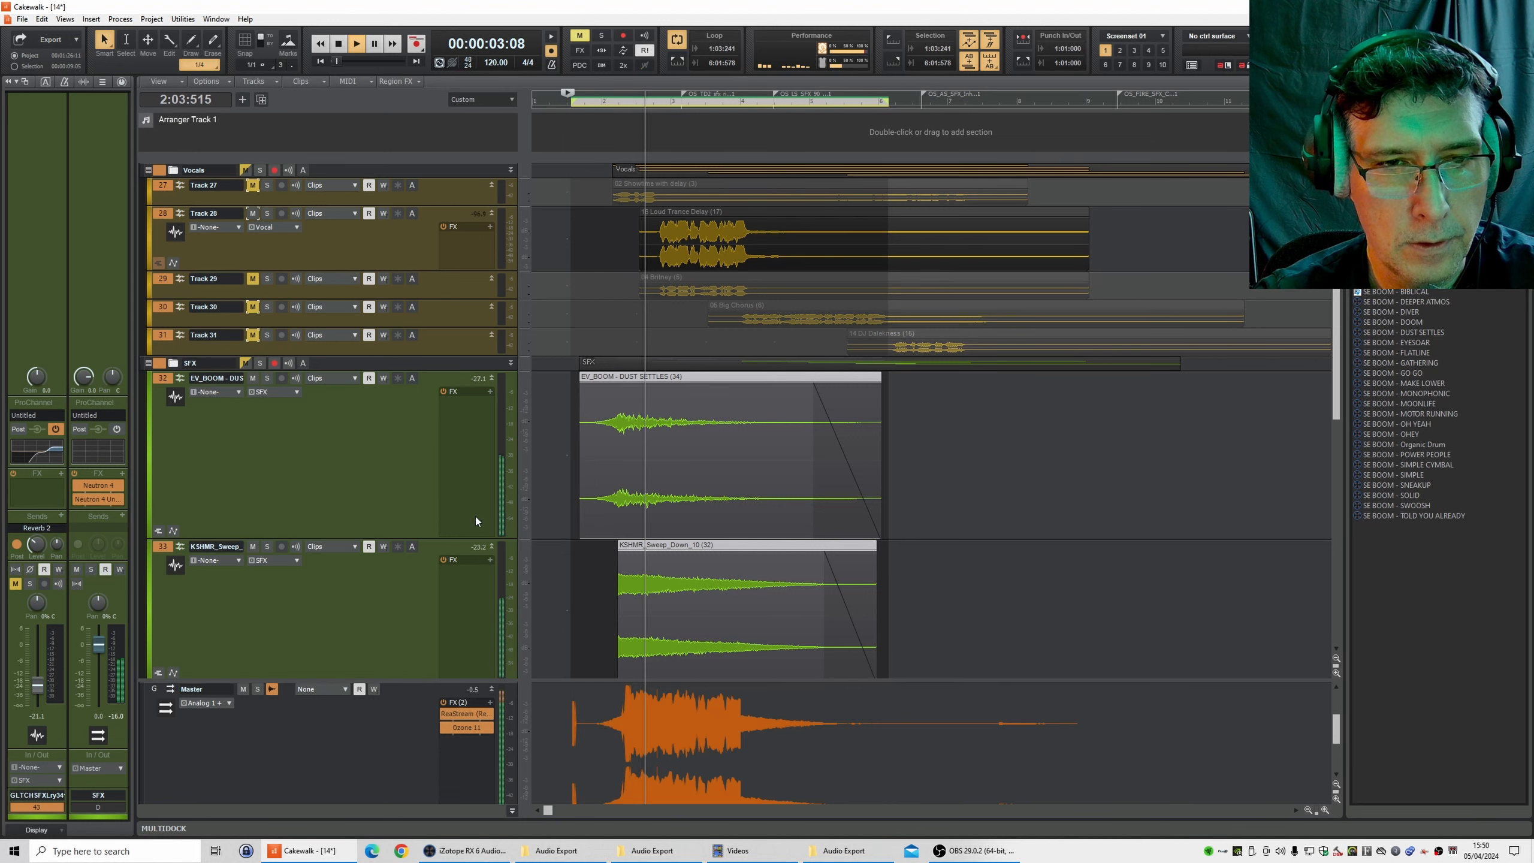
{"action": "key", "text": "space"}
- In the SFX folder, mute tracks 32 through 35 and unmute tracks 36 through 42
{"action": "scroll", "coordinate": [436, 451], "scroll_direction": "down", "scroll_amount": 3}
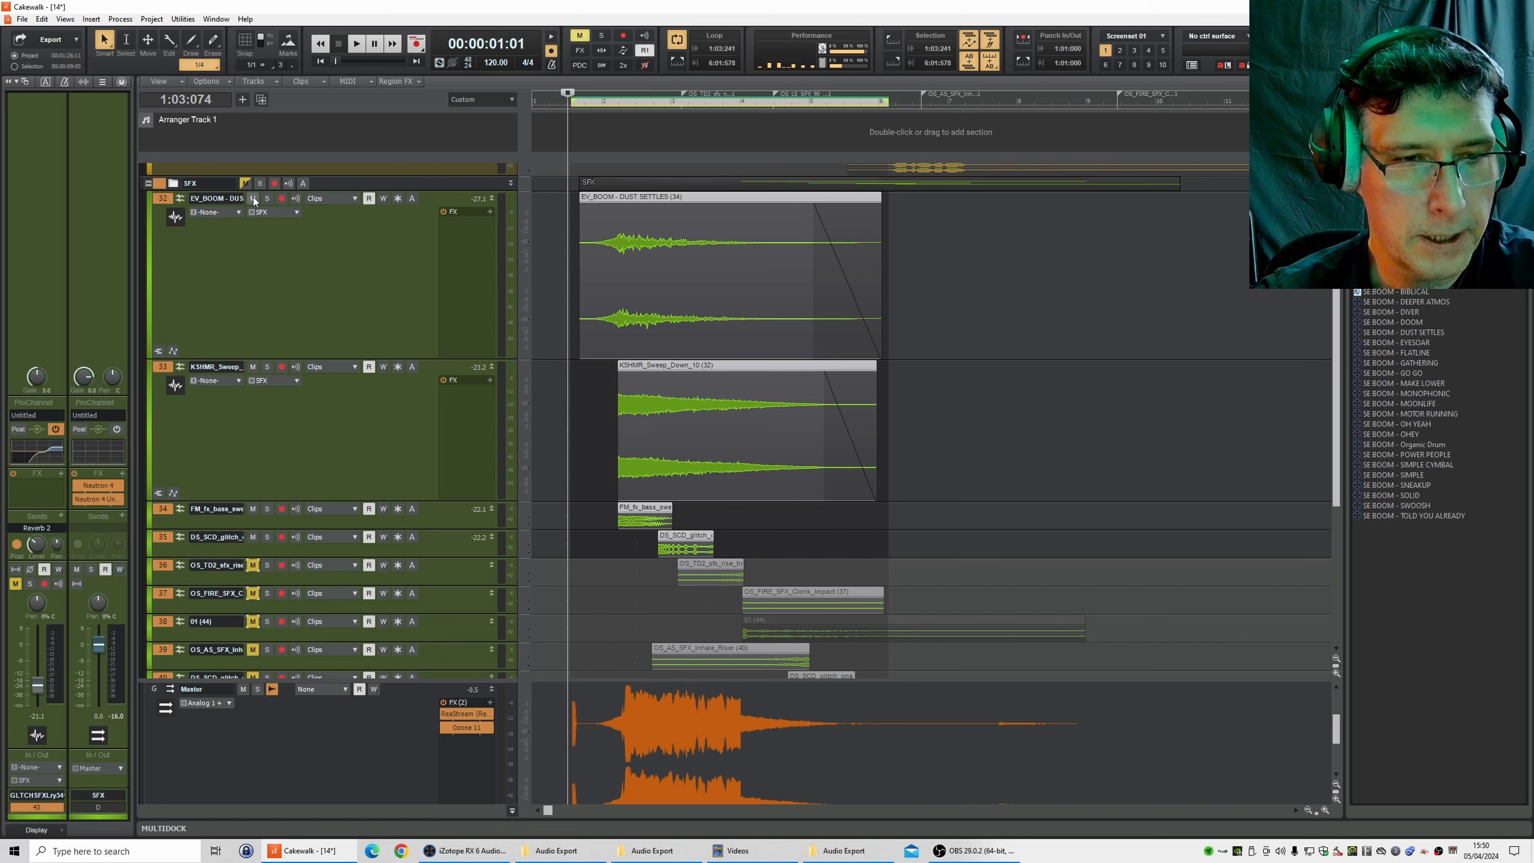
{"action": "left_click_drag", "start_coordinate": [253, 537], "coordinate": [253, 367]}
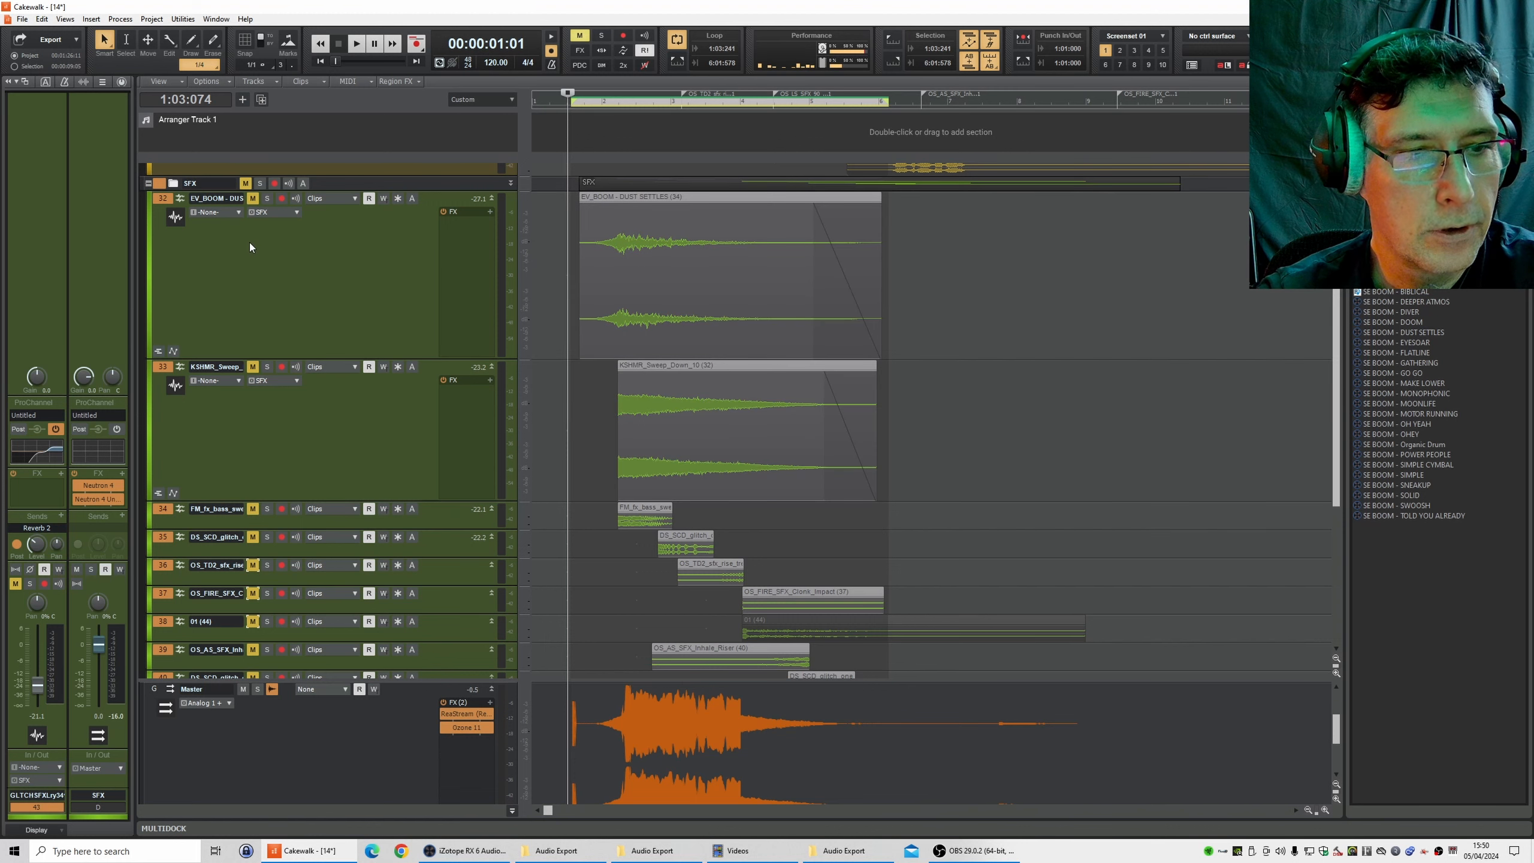
{"action": "left_click", "coordinate": [253, 566]}
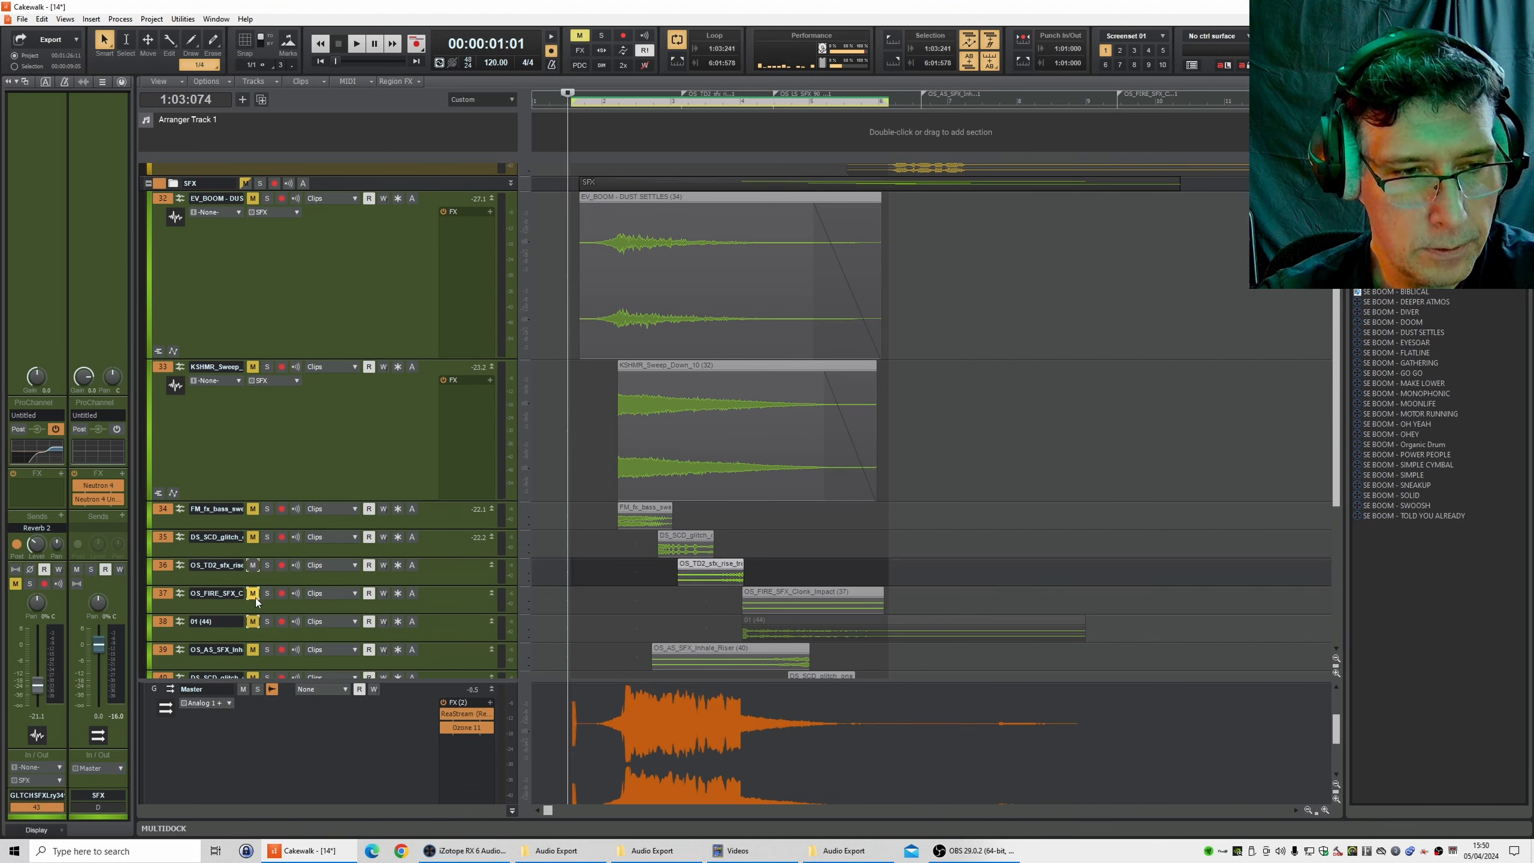
{"action": "left_click", "coordinate": [253, 593]}
{"action": "left_click", "coordinate": [253, 621]}
{"action": "left_click", "coordinate": [252, 649]}
{"action": "scroll", "coordinate": [250, 639], "scroll_direction": "down", "scroll_amount": 5}
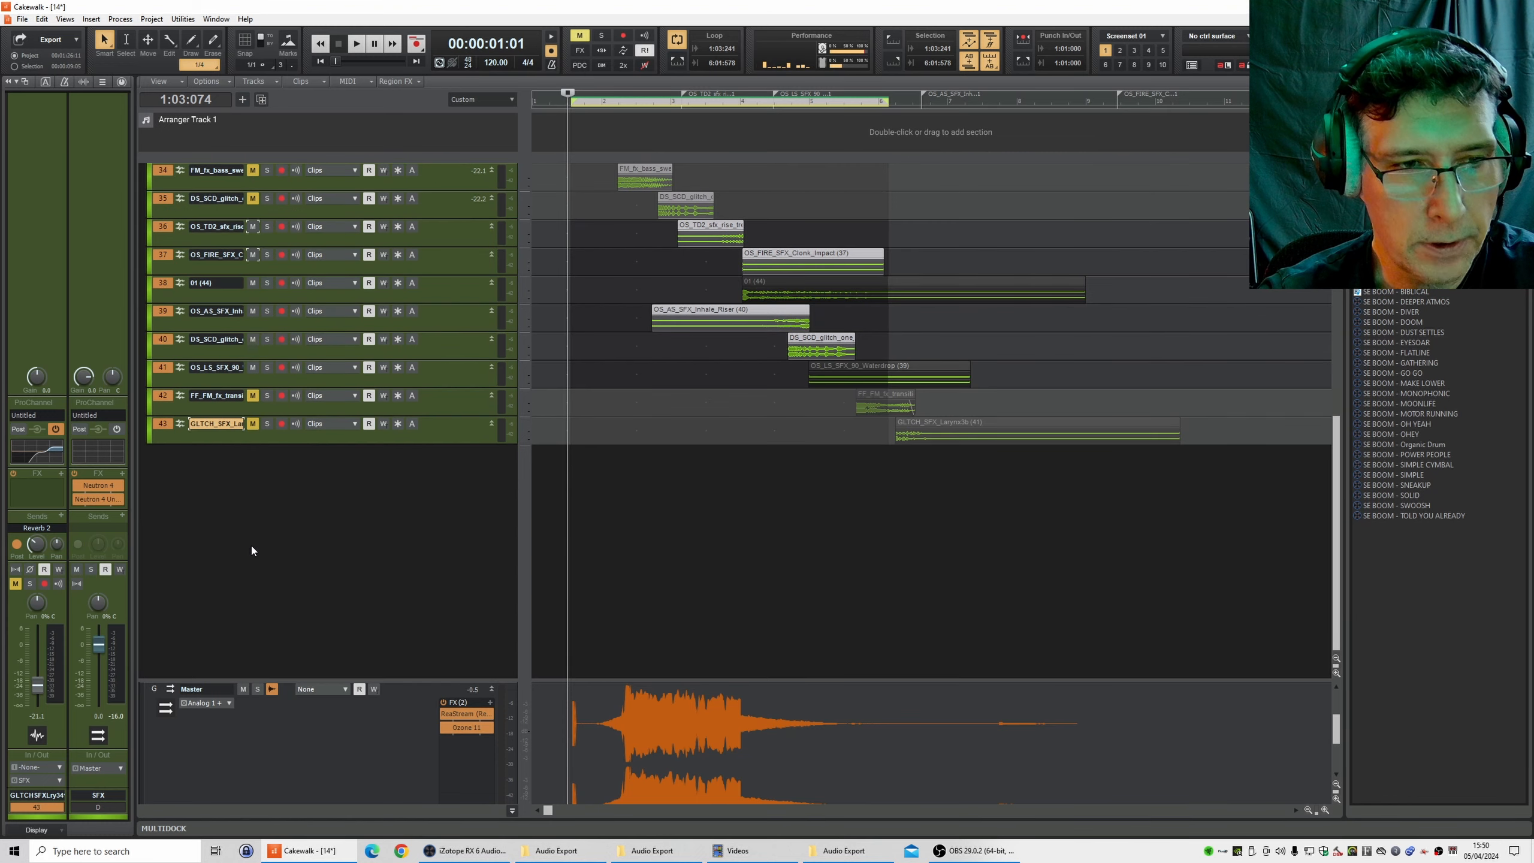
{"action": "left_click", "coordinate": [253, 395]}
{"action": "scroll", "coordinate": [602, 272], "scroll_direction": "up", "scroll_amount": 4}
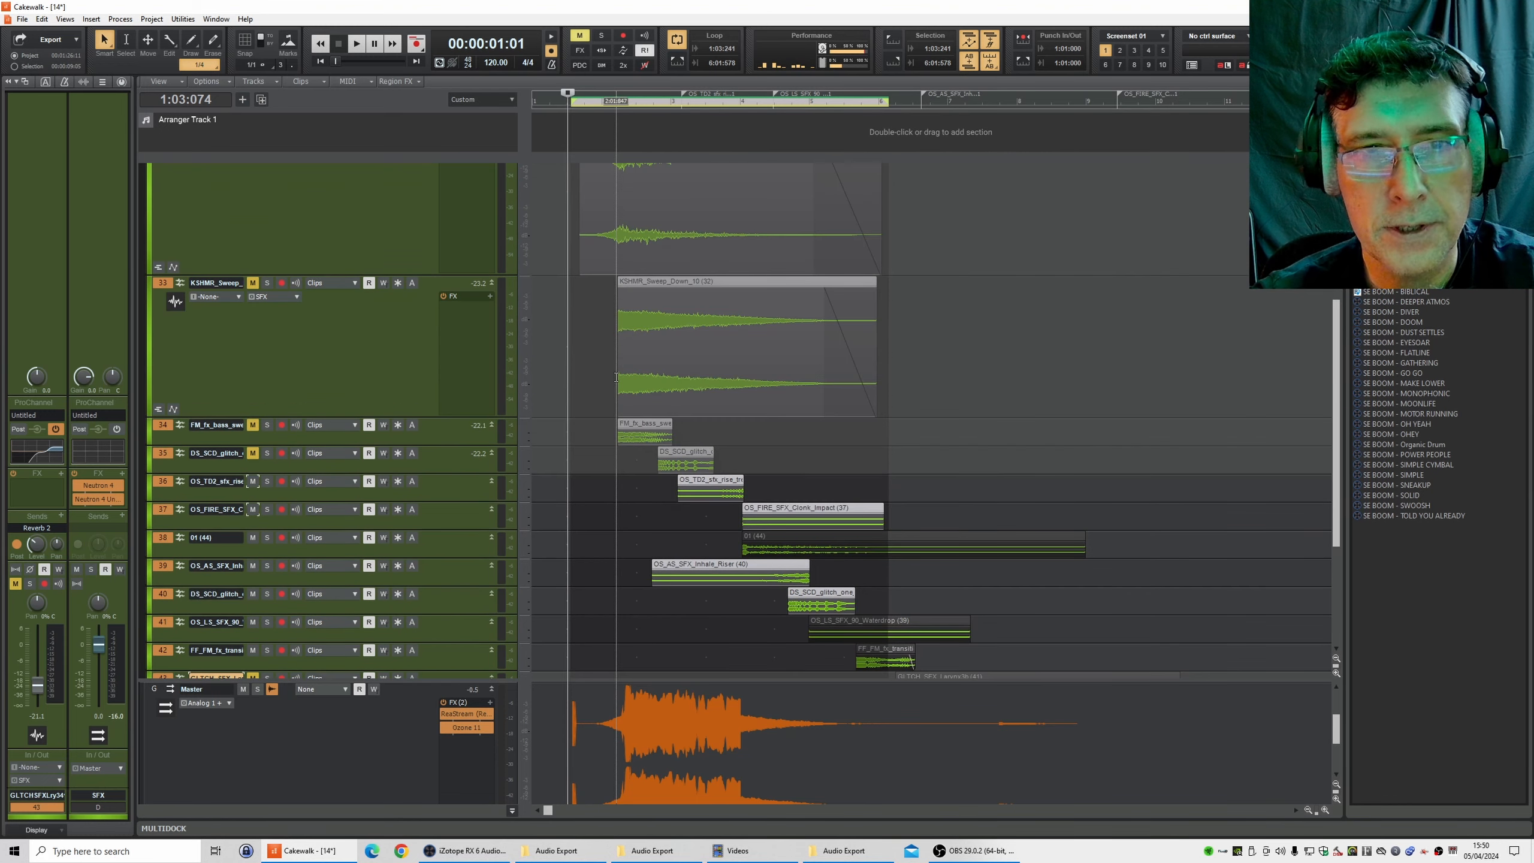
- Audition the new sound-effect combination, restarting from about 2:03:622, and stop playback
{"action": "key", "text": "space"}
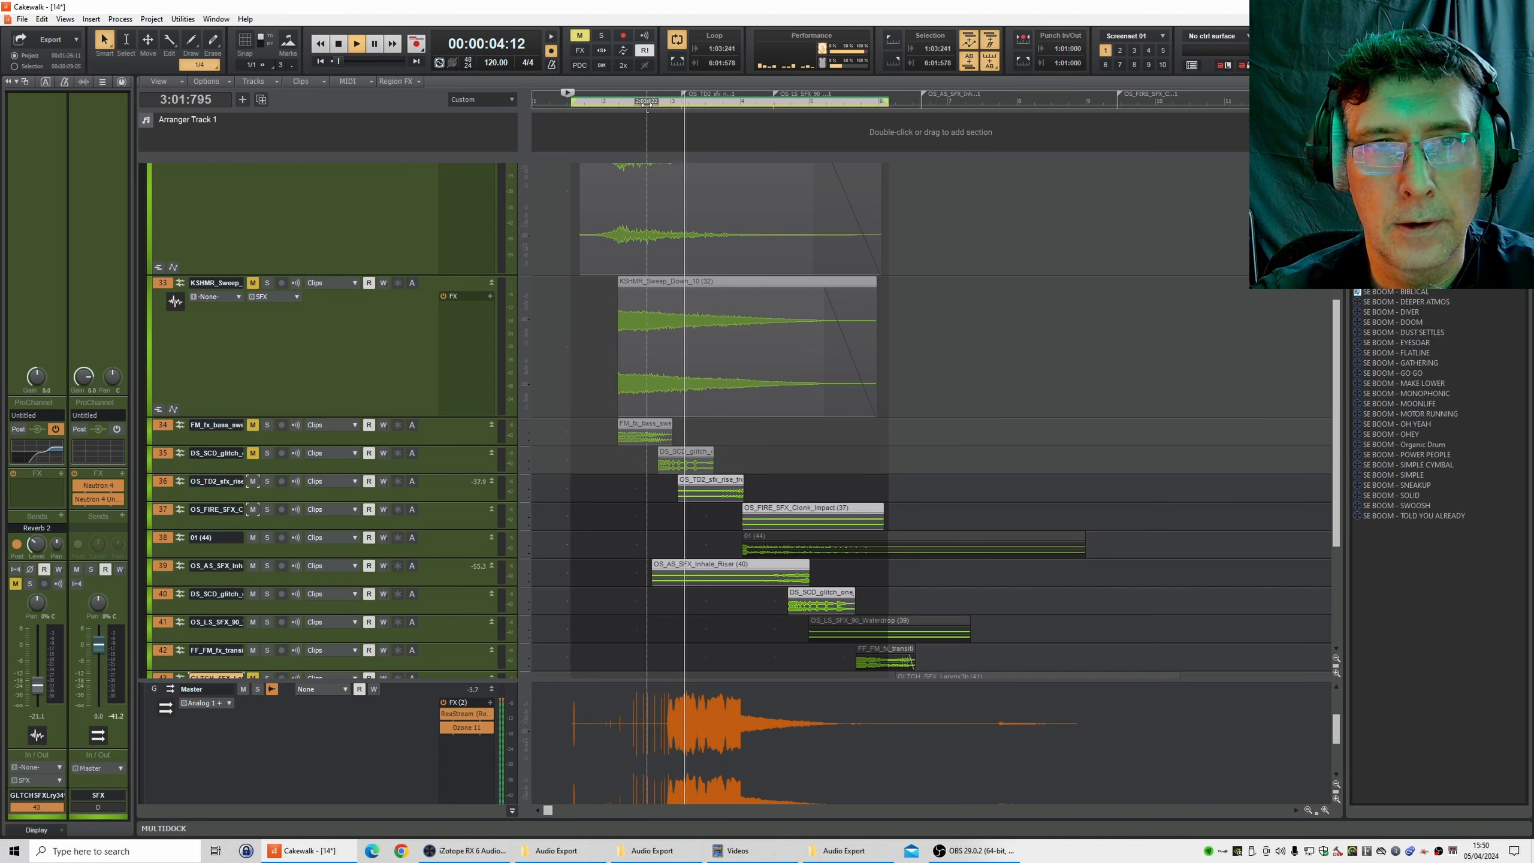
{"action": "left_click", "coordinate": [647, 108]}
{"action": "key", "text": "space"}
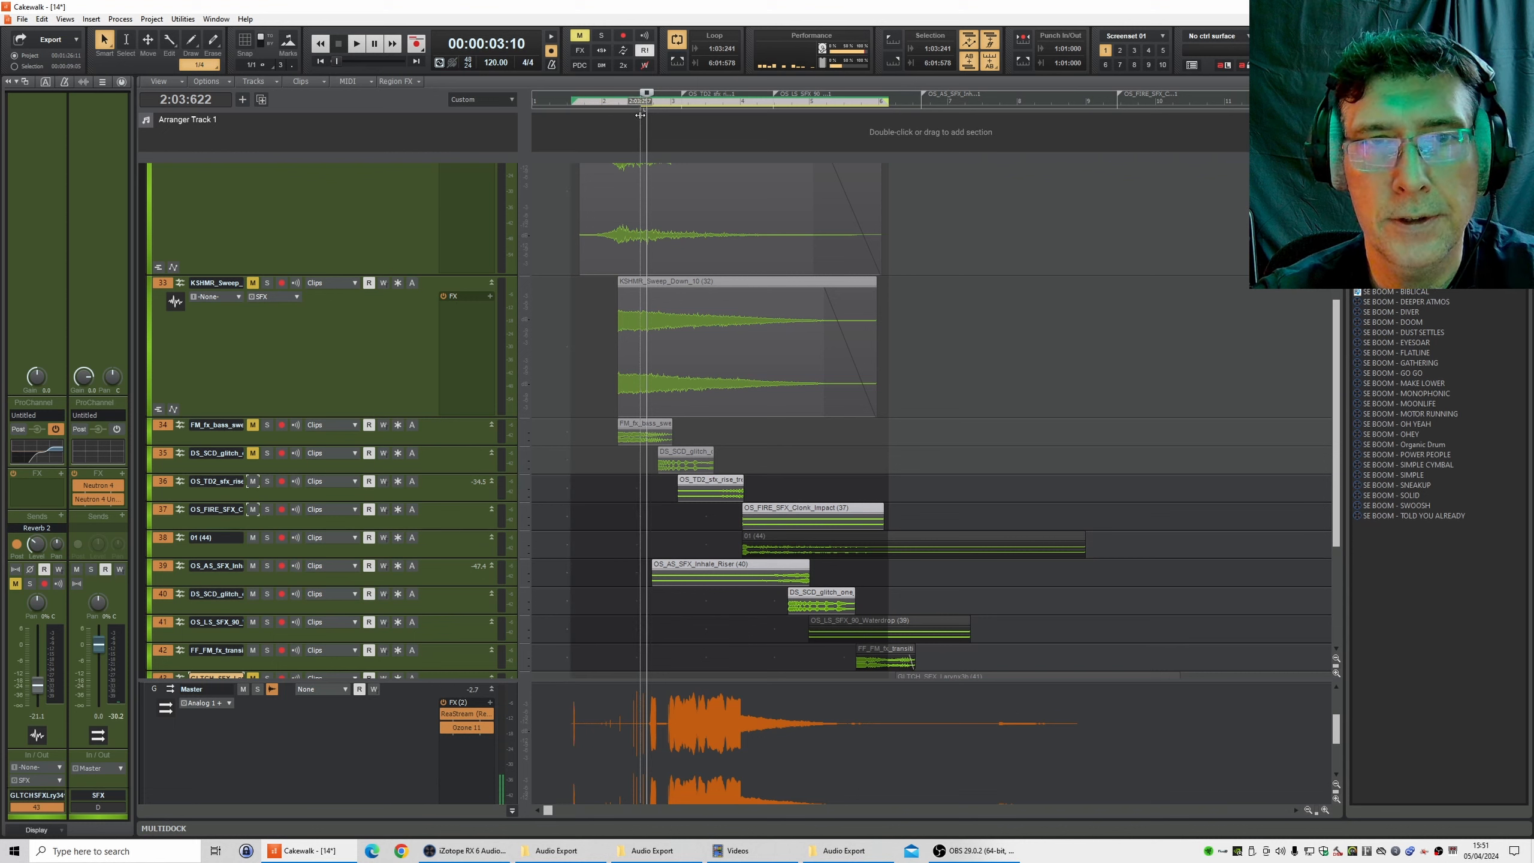
{"action": "key", "text": "space"}
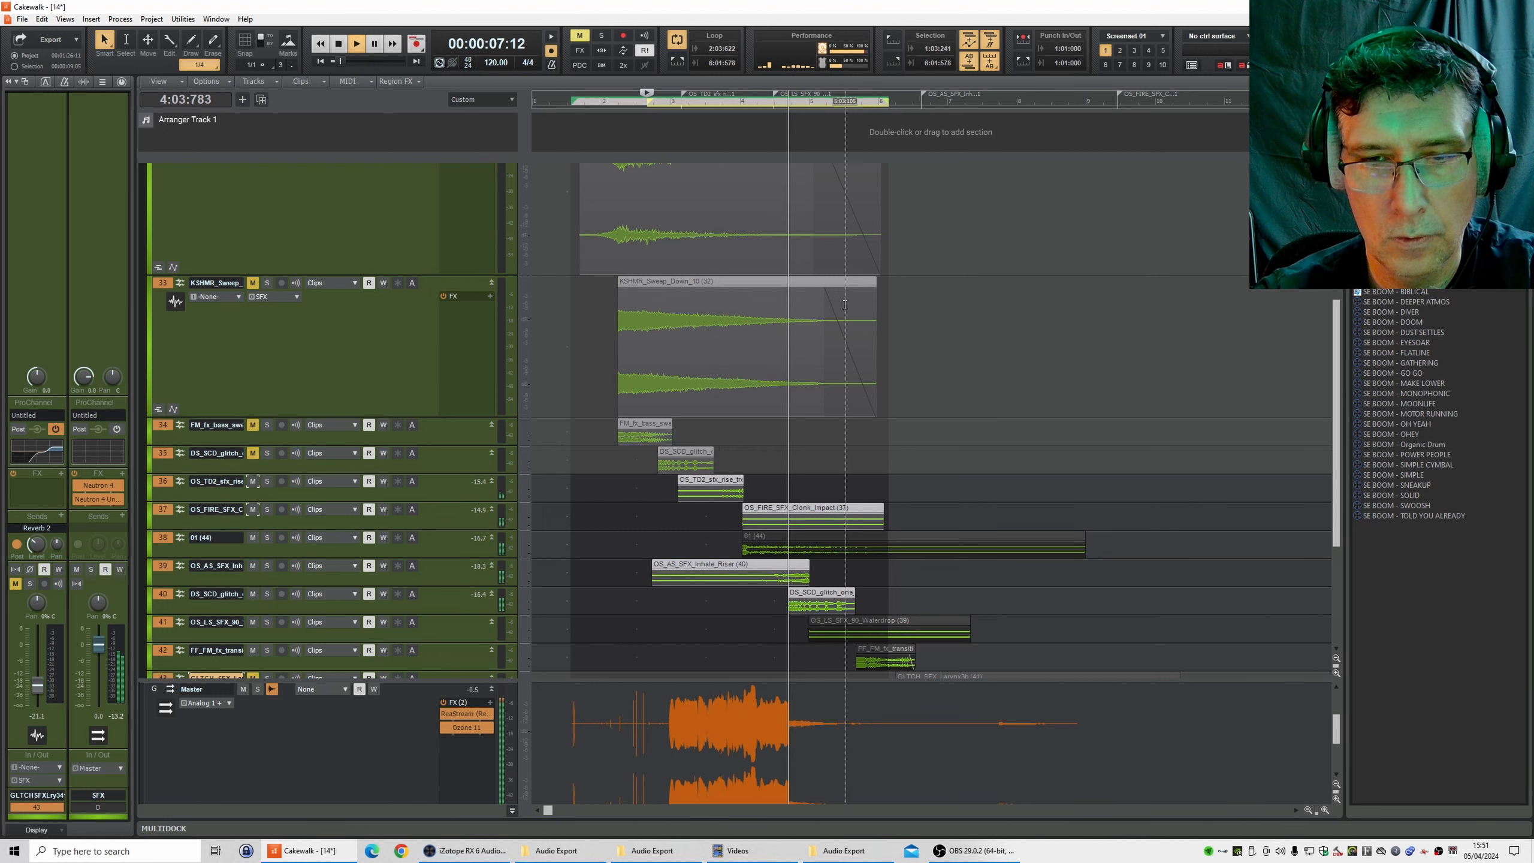
{"action": "scroll", "coordinate": [516, 406], "scroll_direction": "down", "scroll_amount": 3}
{"action": "key", "text": "space"}
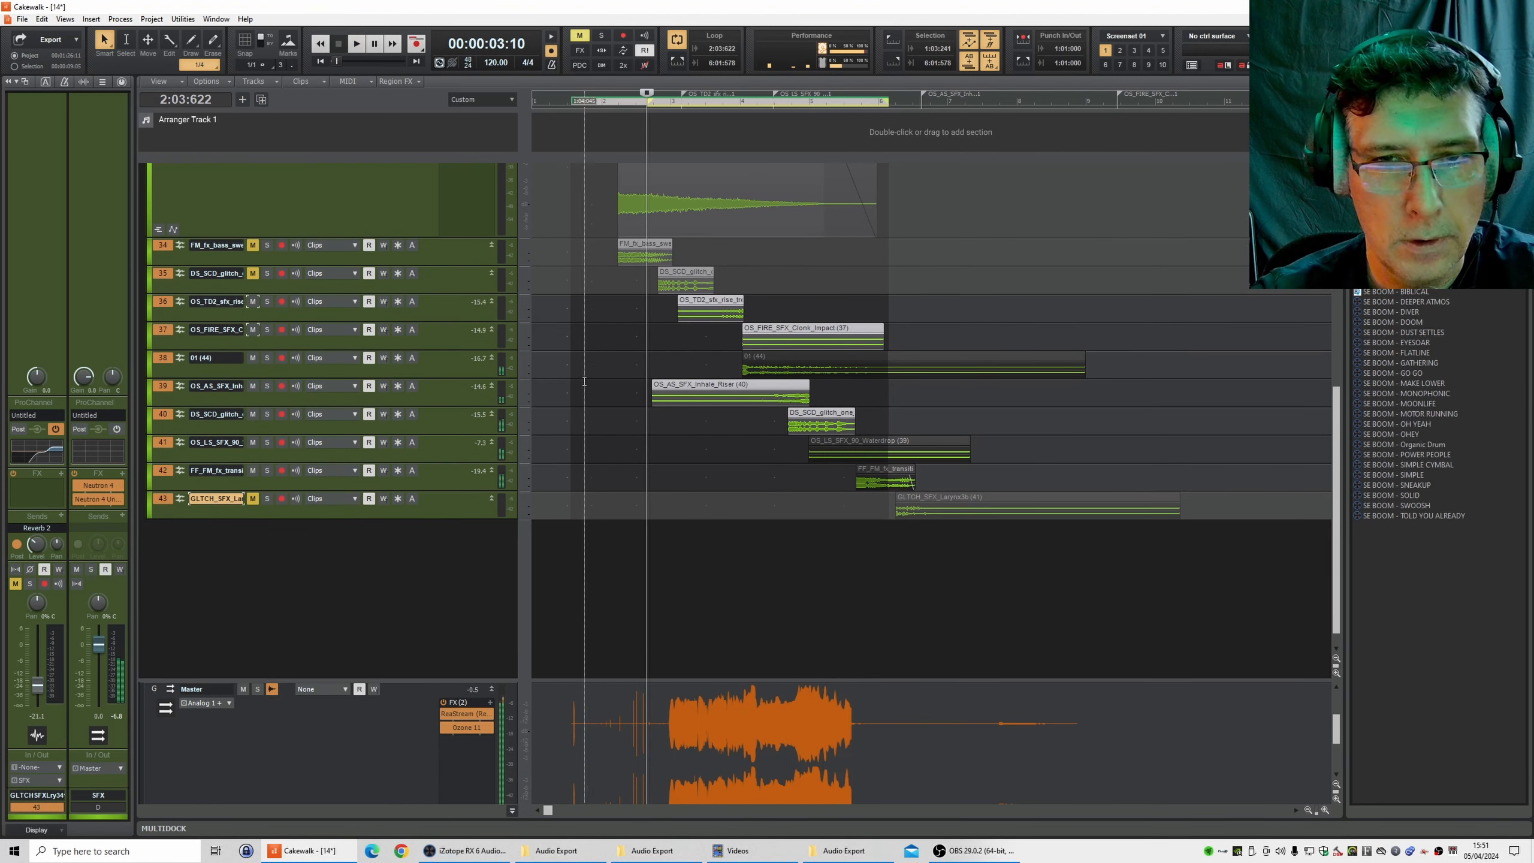
- Mute SFX tracks 40 through 43 and play back the remaining sound effects from about 2:03:622
{"action": "left_click", "coordinate": [254, 414]}
{"action": "left_click", "coordinate": [252, 442]}
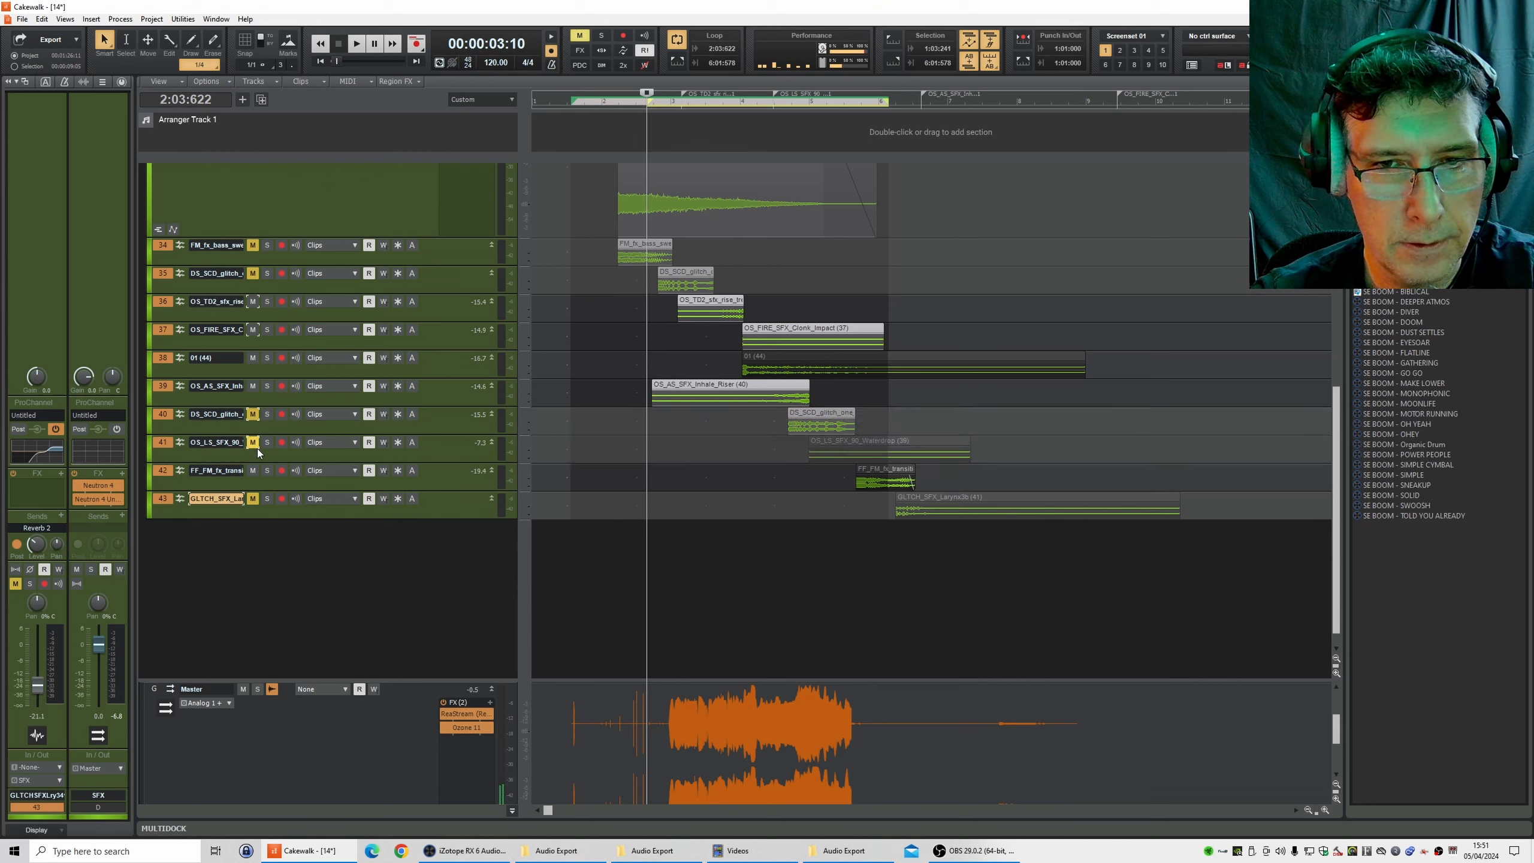
{"action": "left_click", "coordinate": [252, 499]}
{"action": "key", "text": "space"}
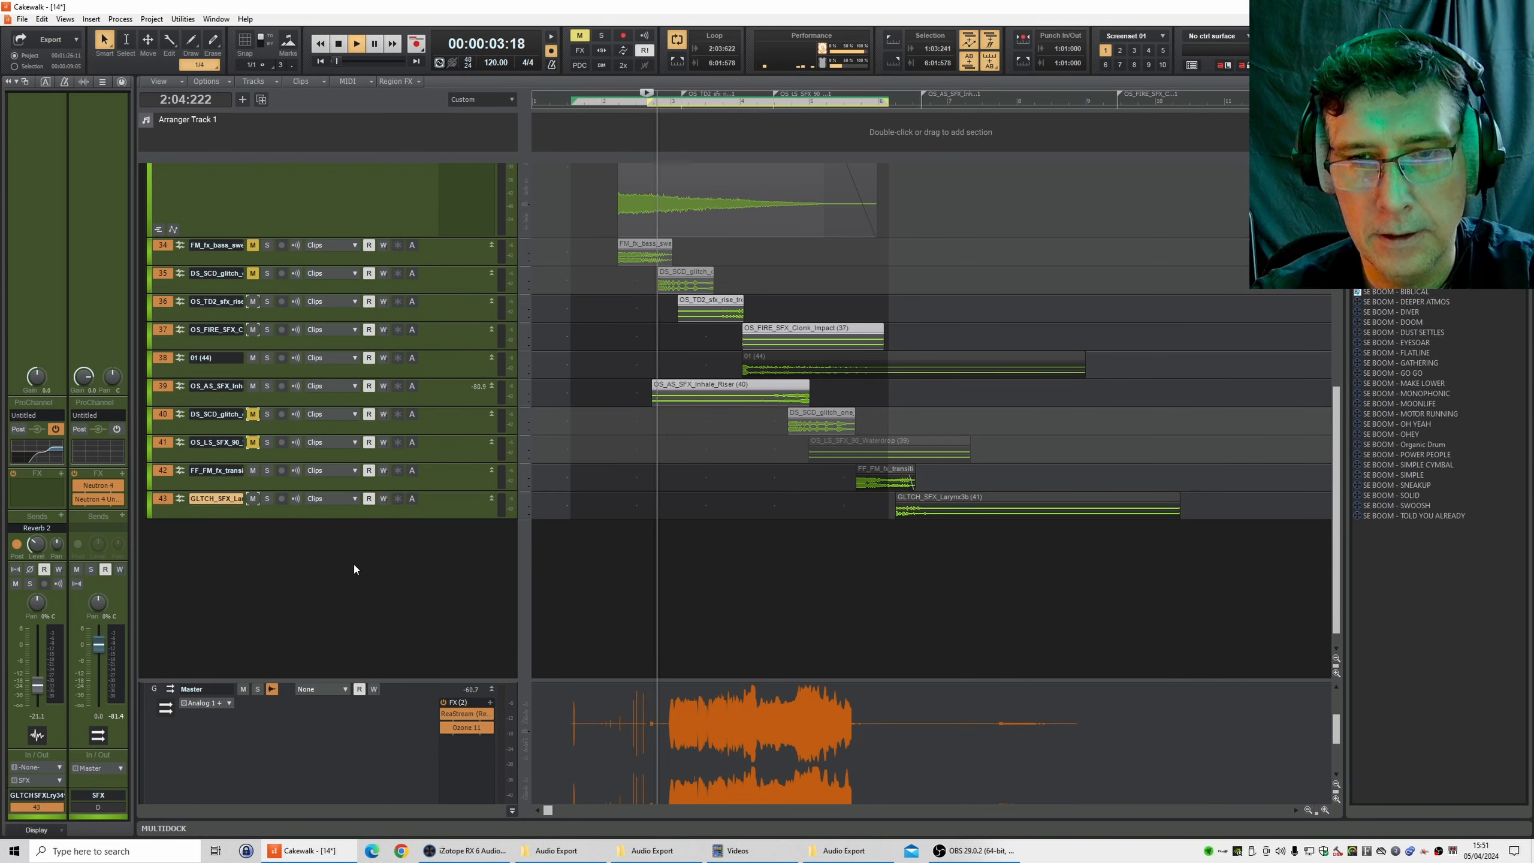
{"action": "left_click", "coordinate": [252, 499]}
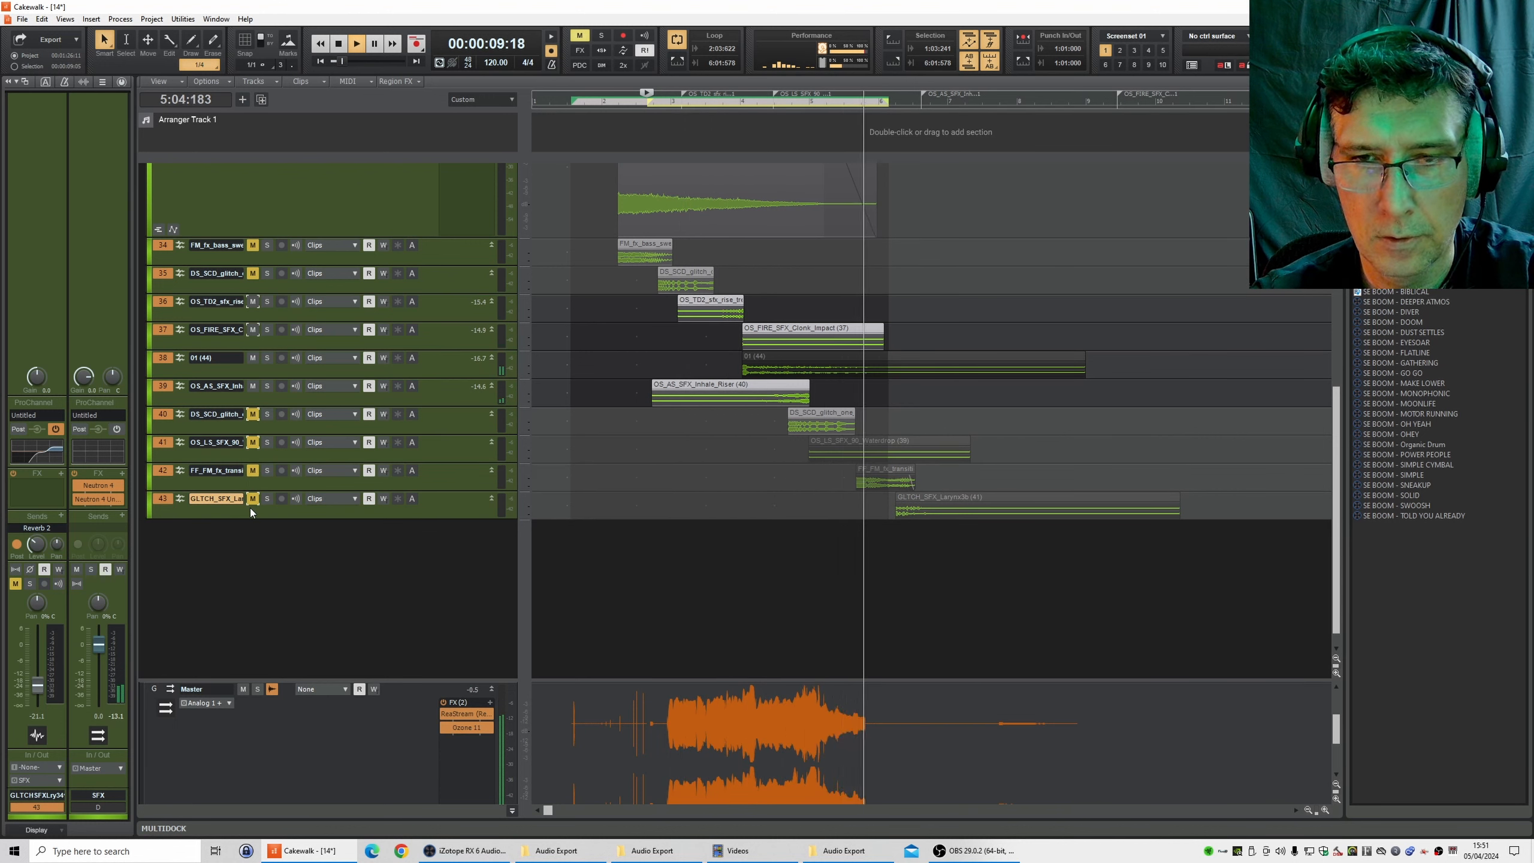
- Extend the loop end to about 9:01:227 and play from about 5:04:674 to hear the sound effects decay
{"action": "key", "text": "space"}
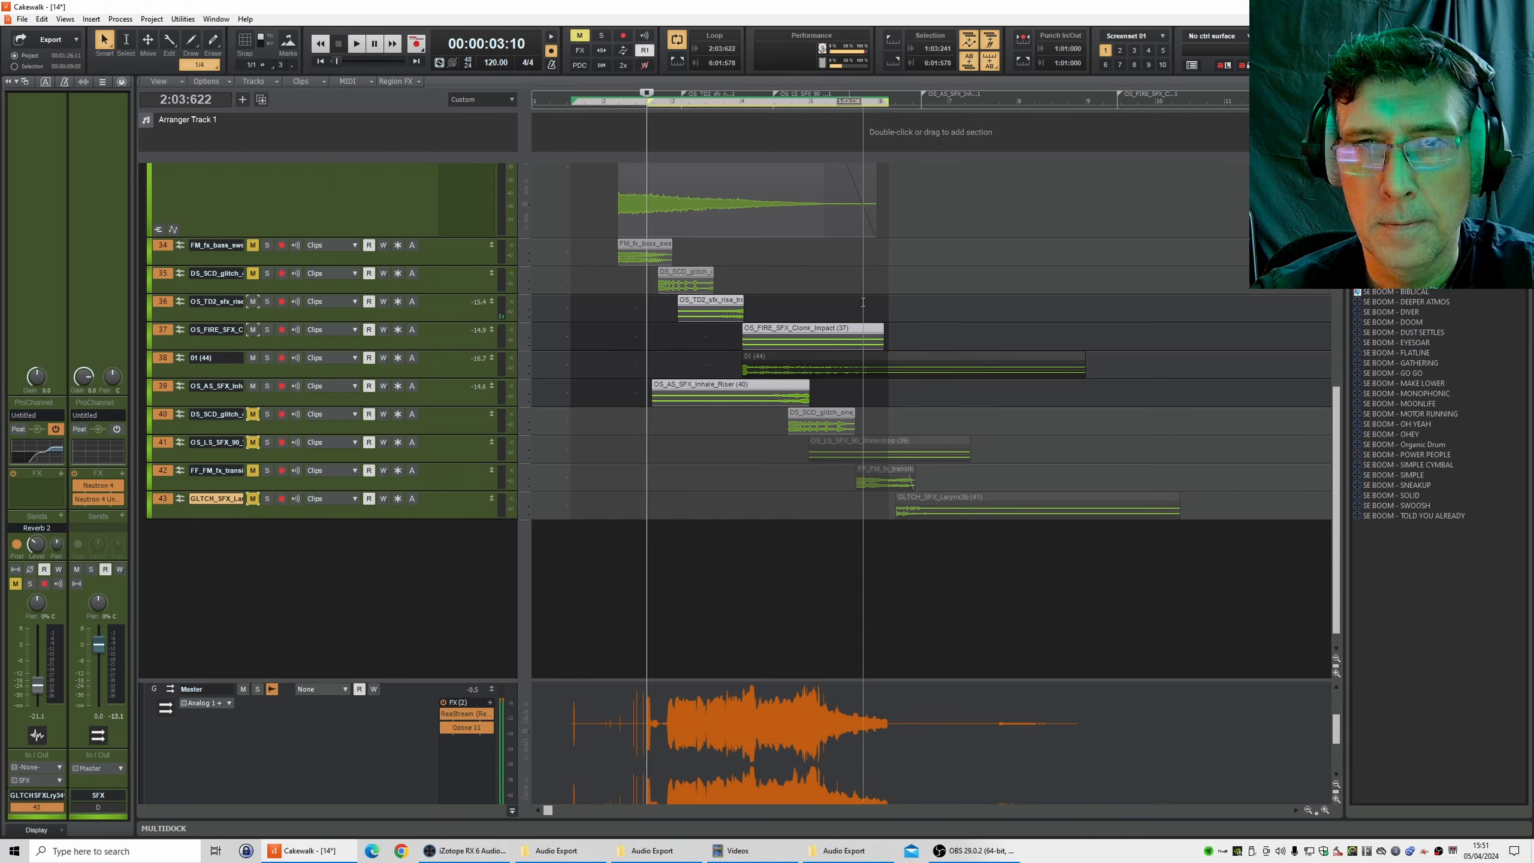
{"action": "left_click_drag", "start_coordinate": [886, 101], "coordinate": [1040, 102]}
{"action": "left_click", "coordinate": [873, 103]}
{"action": "key", "text": "space"}
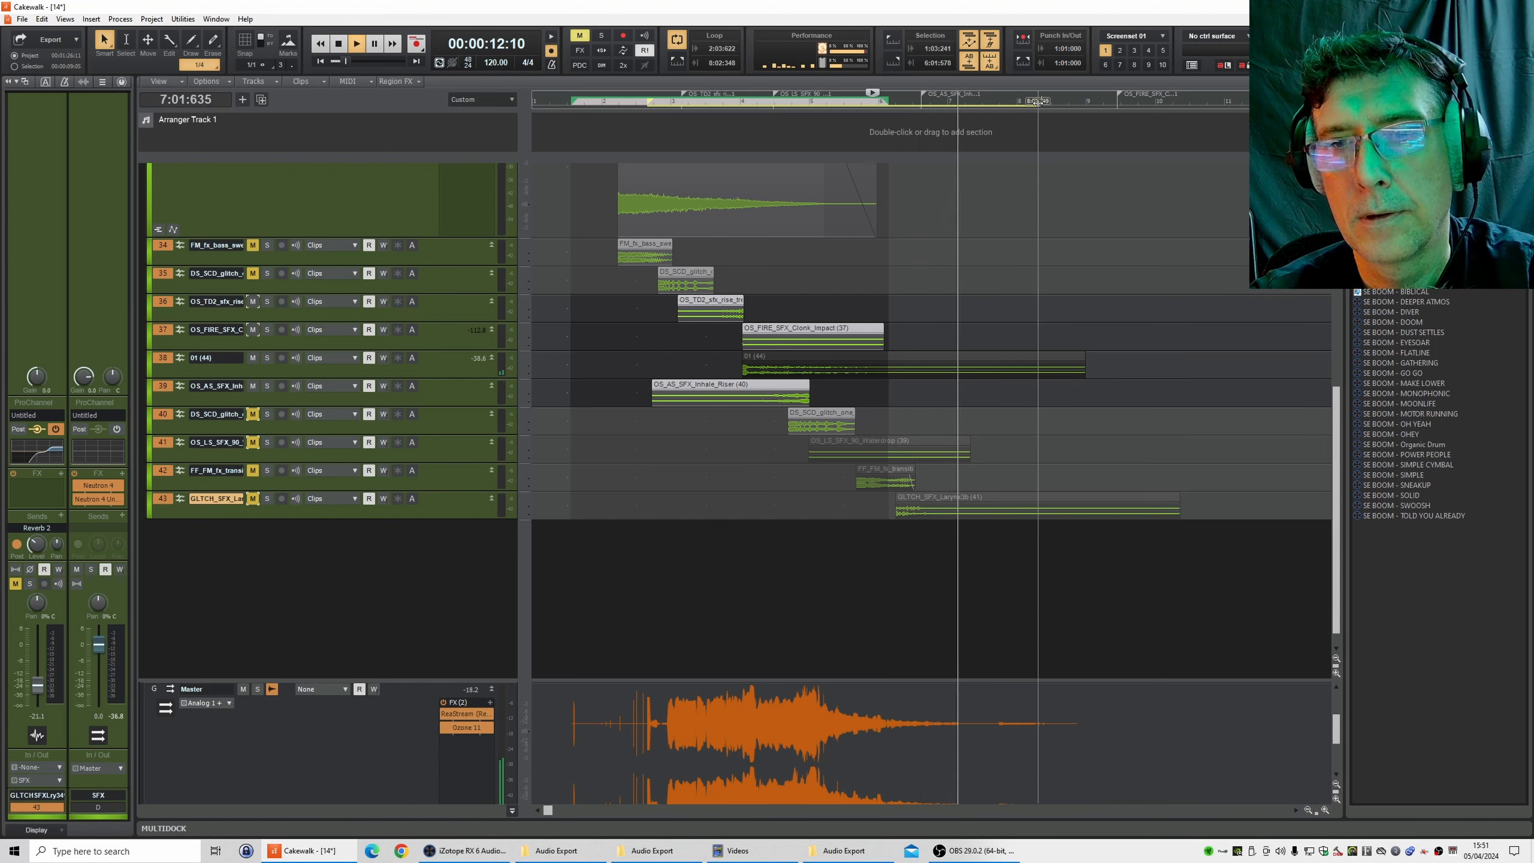
{"action": "left_click_drag", "start_coordinate": [1040, 106], "coordinate": [1090, 108]}
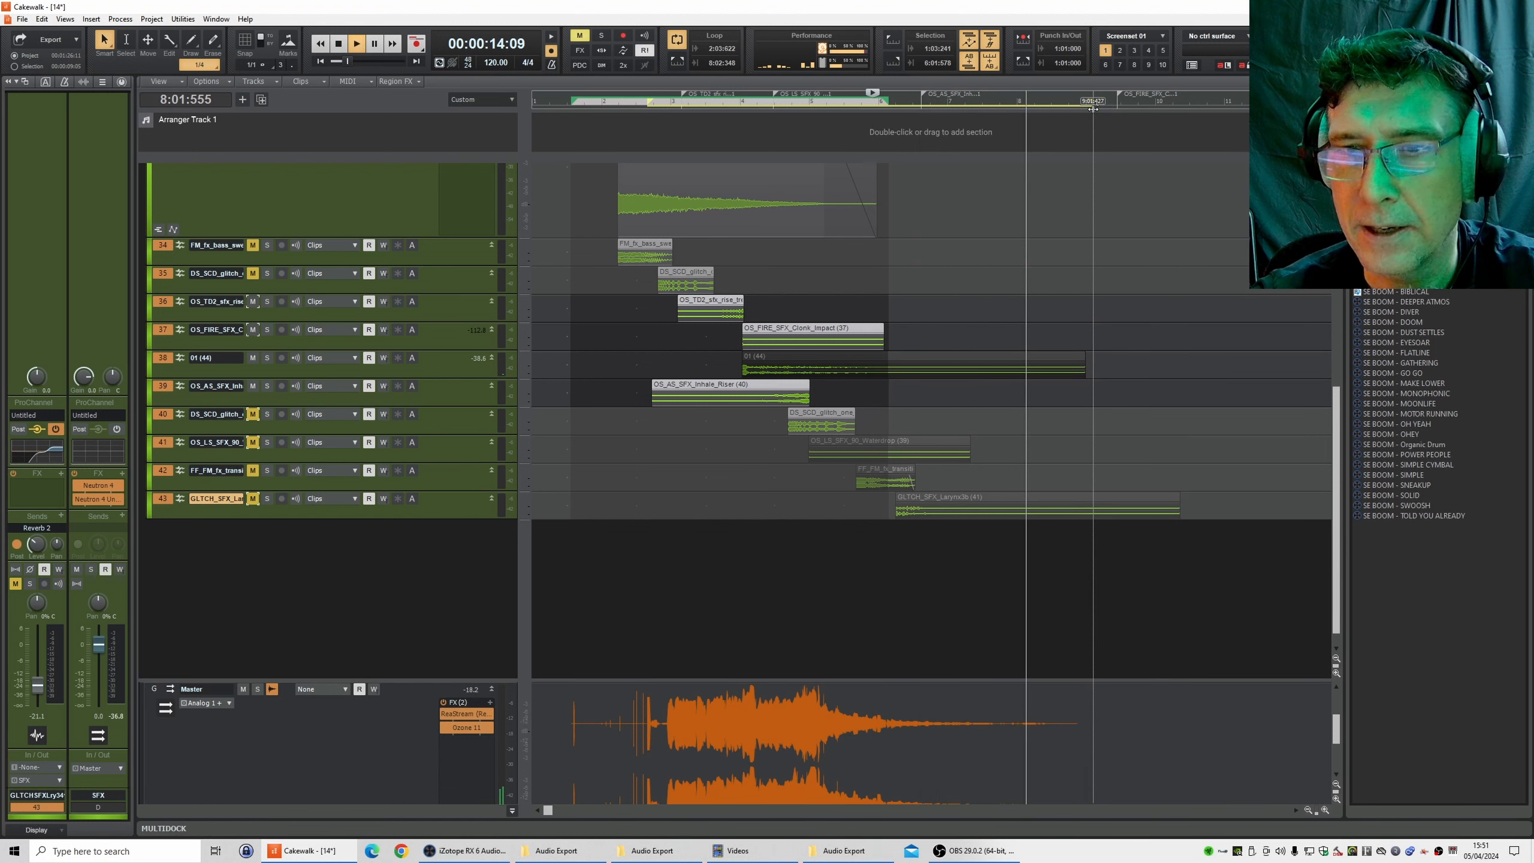
{"action": "key", "text": "space"}
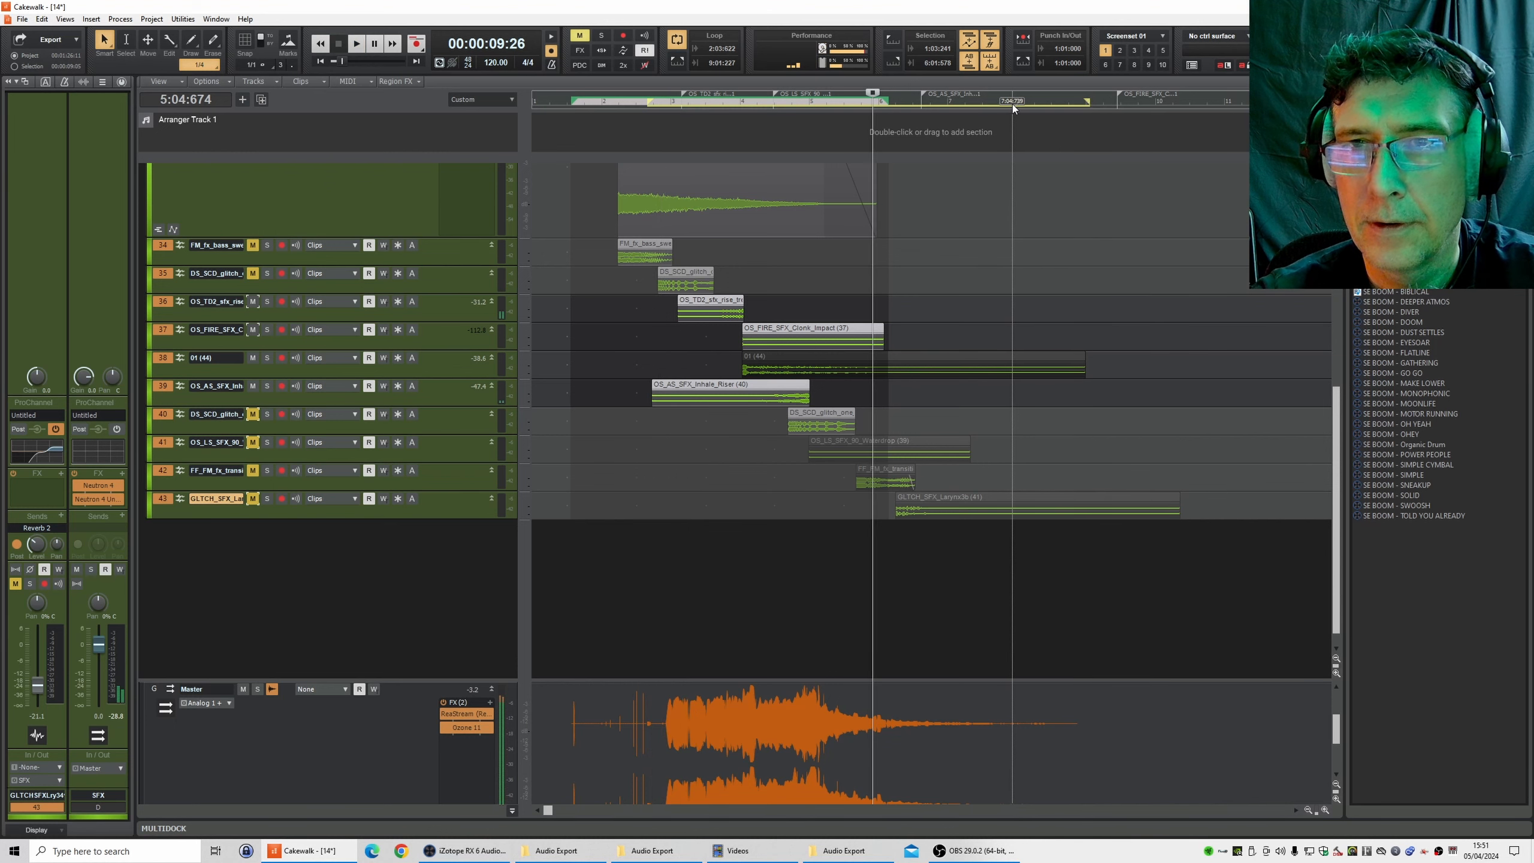
- Select the loop region from 2:03:622 to 9:01:227 across all tracks and export it as a Wave file named "Element 02 - Composer"
{"action": "left_click", "coordinate": [1003, 102]}
{"action": "key", "text": "ctrl+a"}
{"action": "right_click", "coordinate": [1002, 101]}
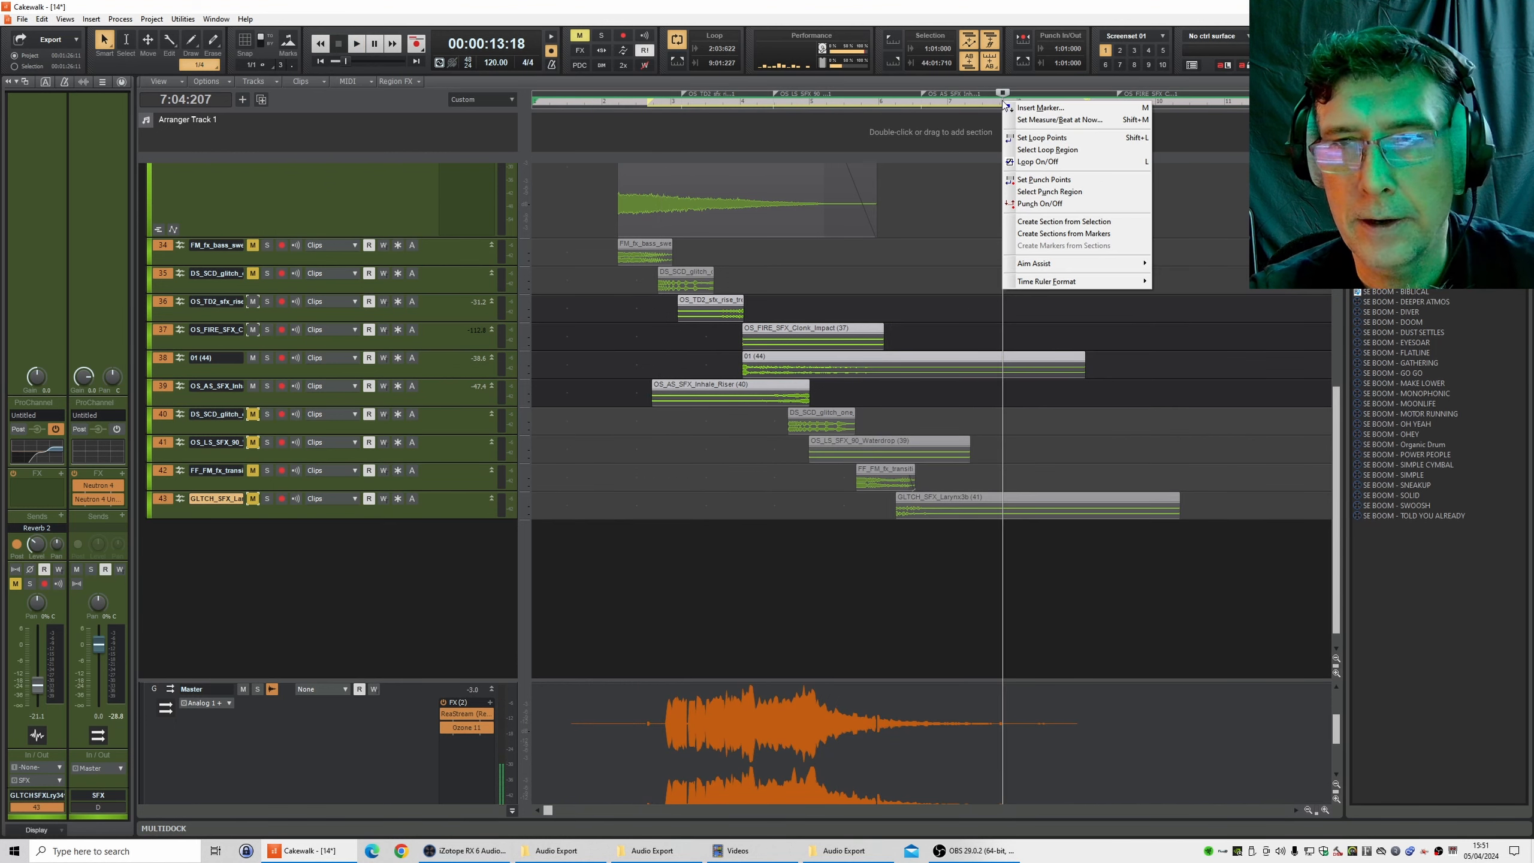
{"action": "left_click", "coordinate": [1047, 151]}
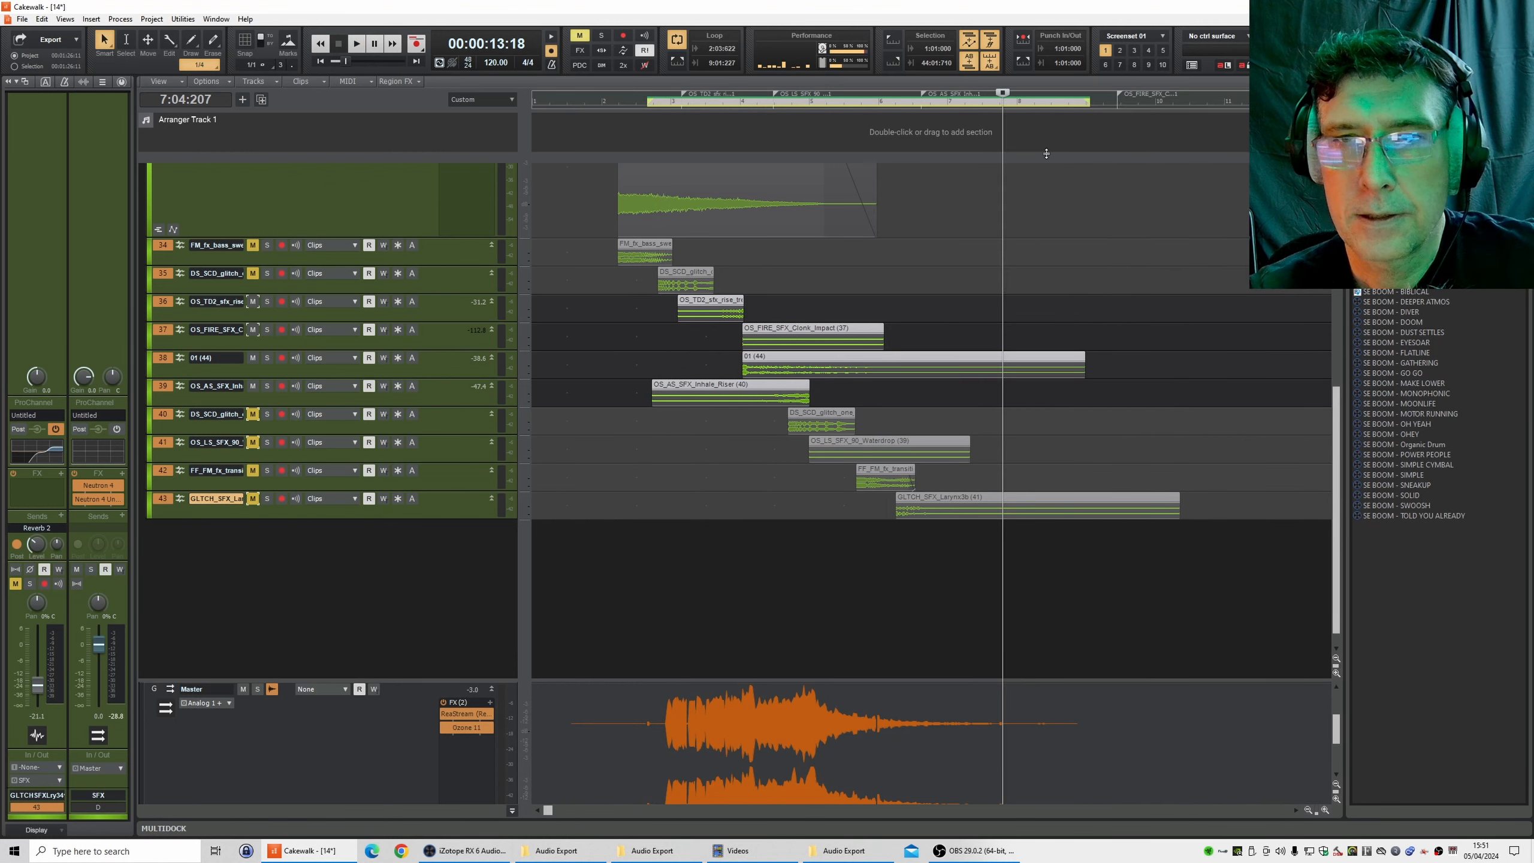
{"action": "left_click", "coordinate": [24, 20]}
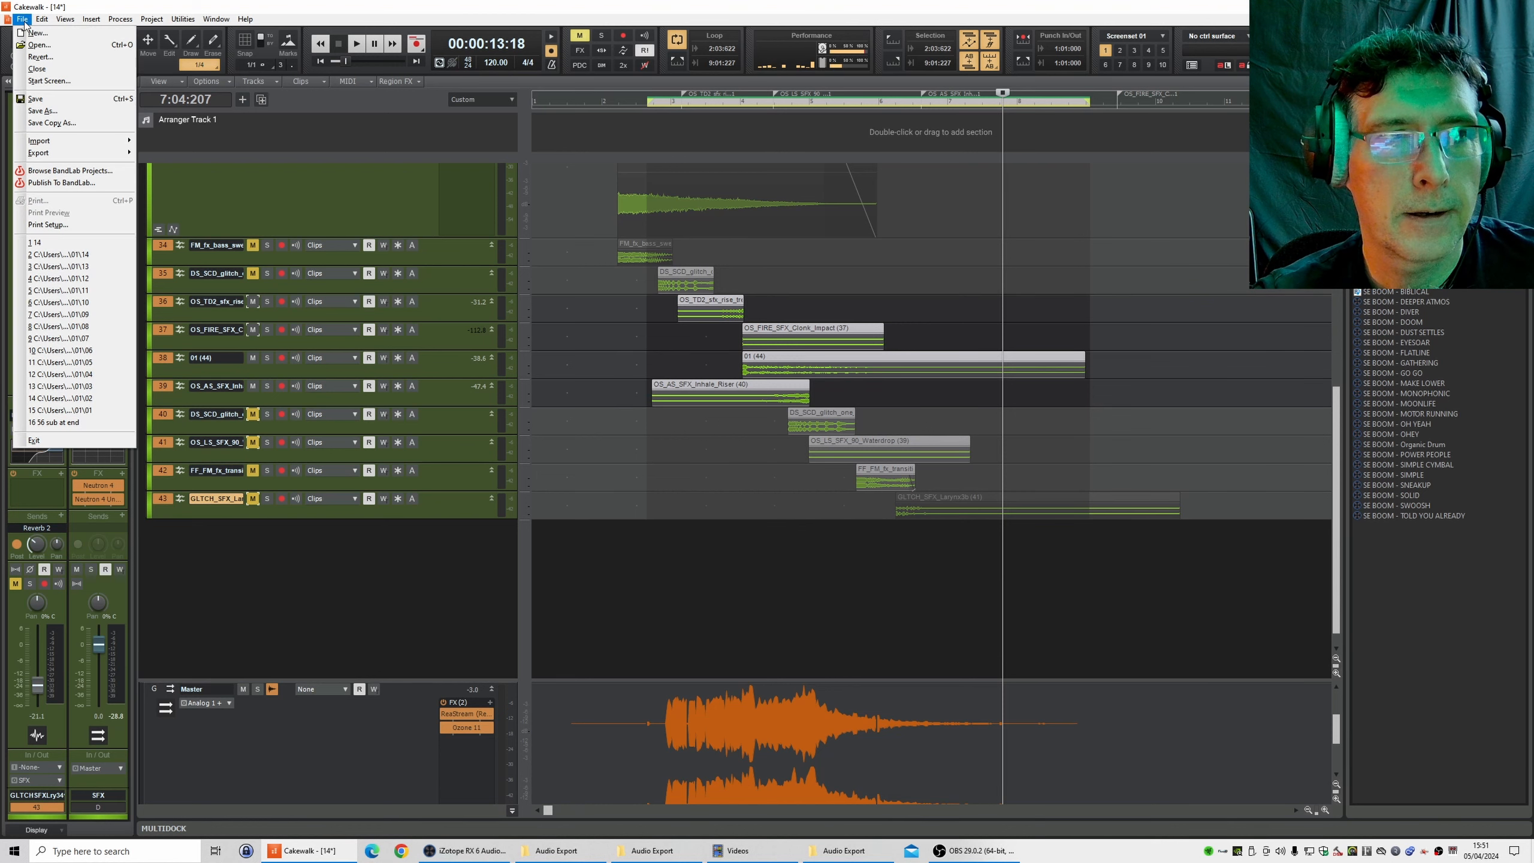
{"action": "mouse_move", "coordinate": [96, 153]}
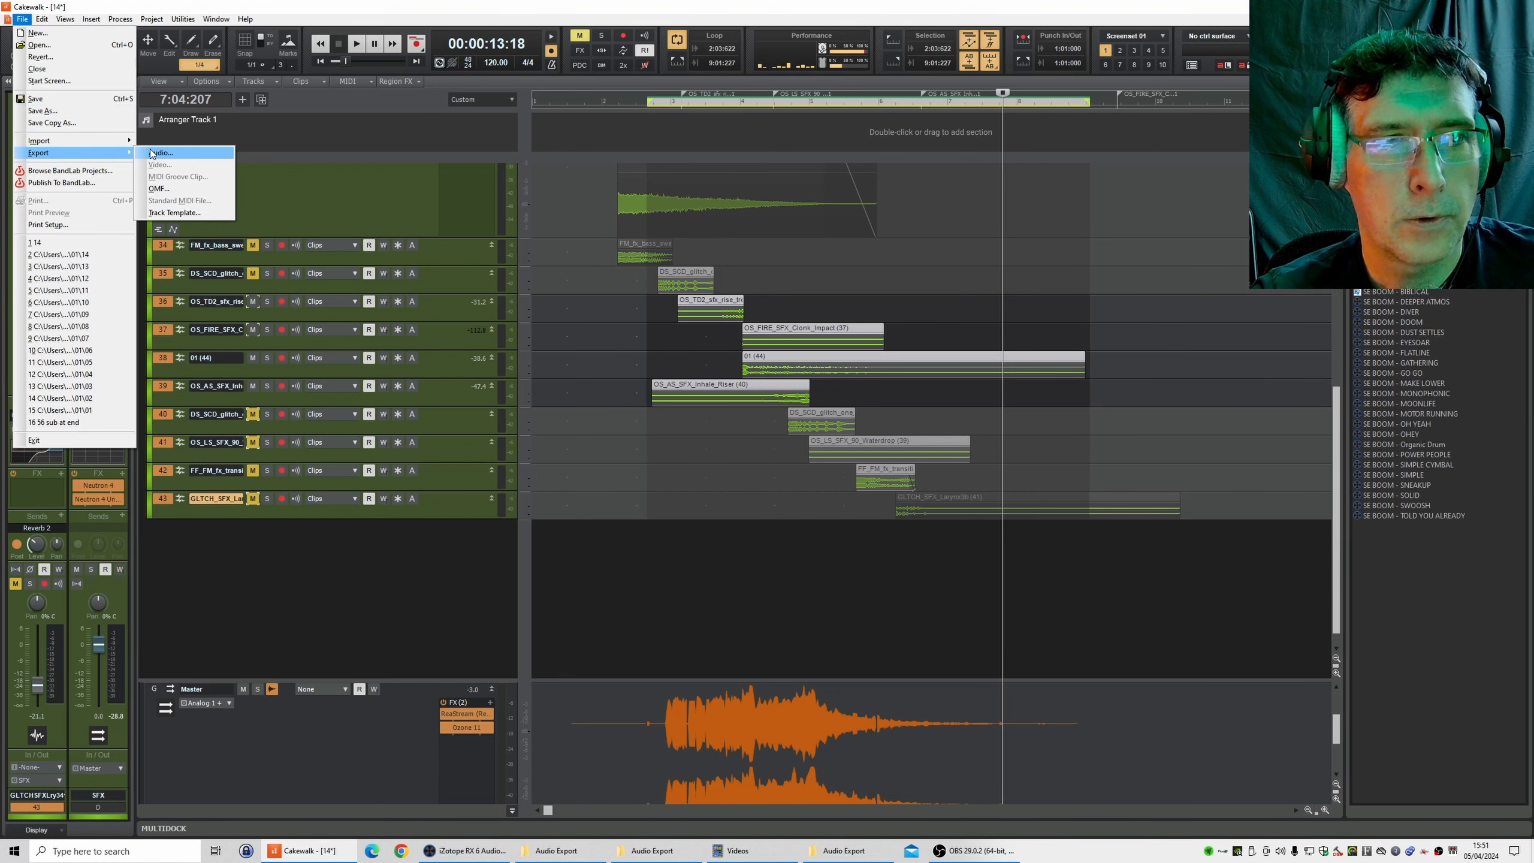
{"action": "left_click", "coordinate": [155, 155]}
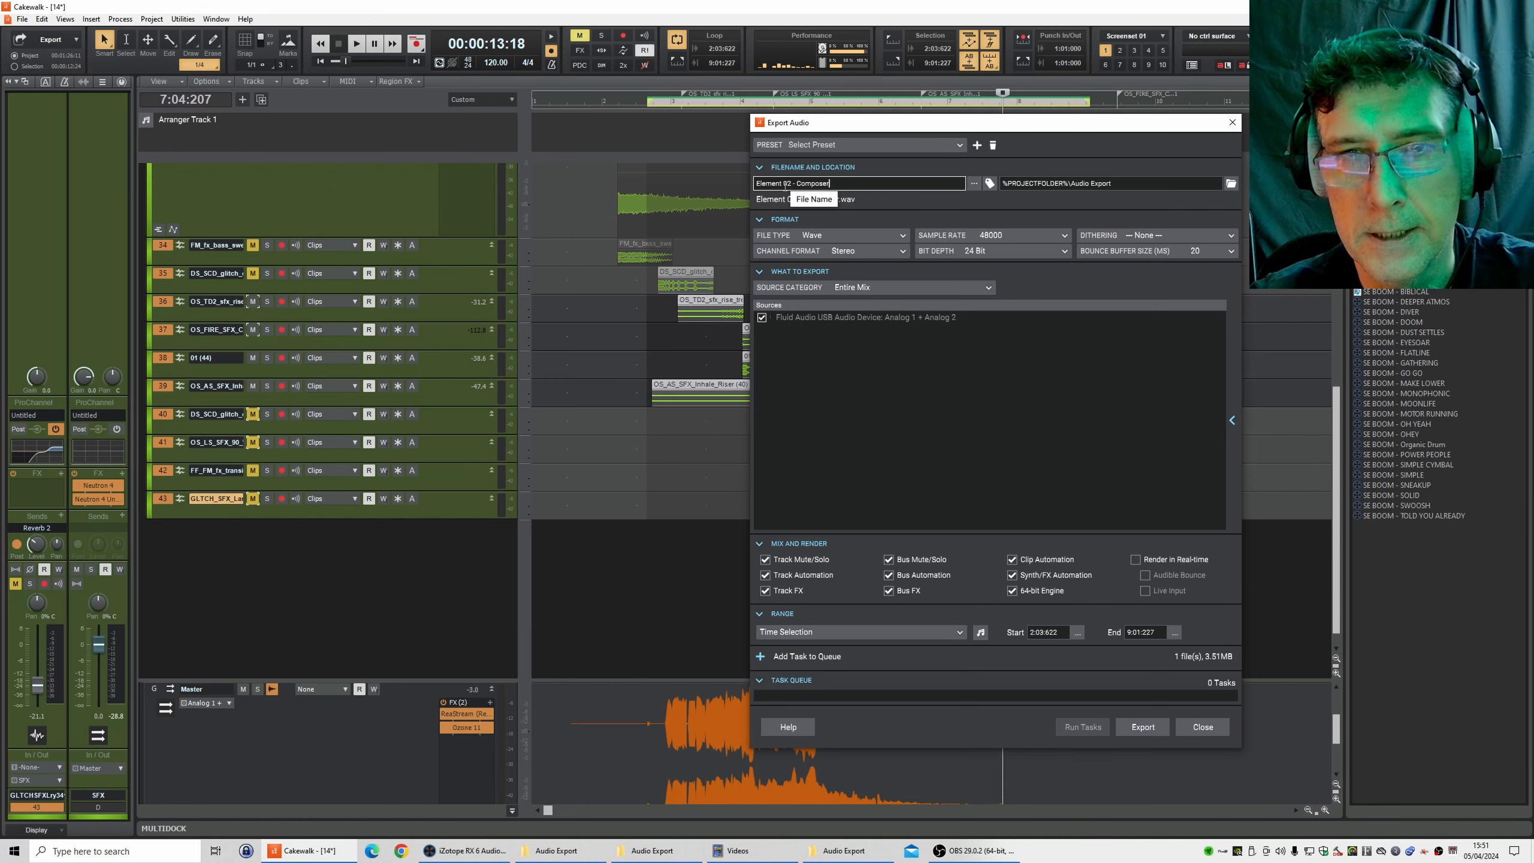
{"action": "left_click", "coordinate": [1143, 726]}
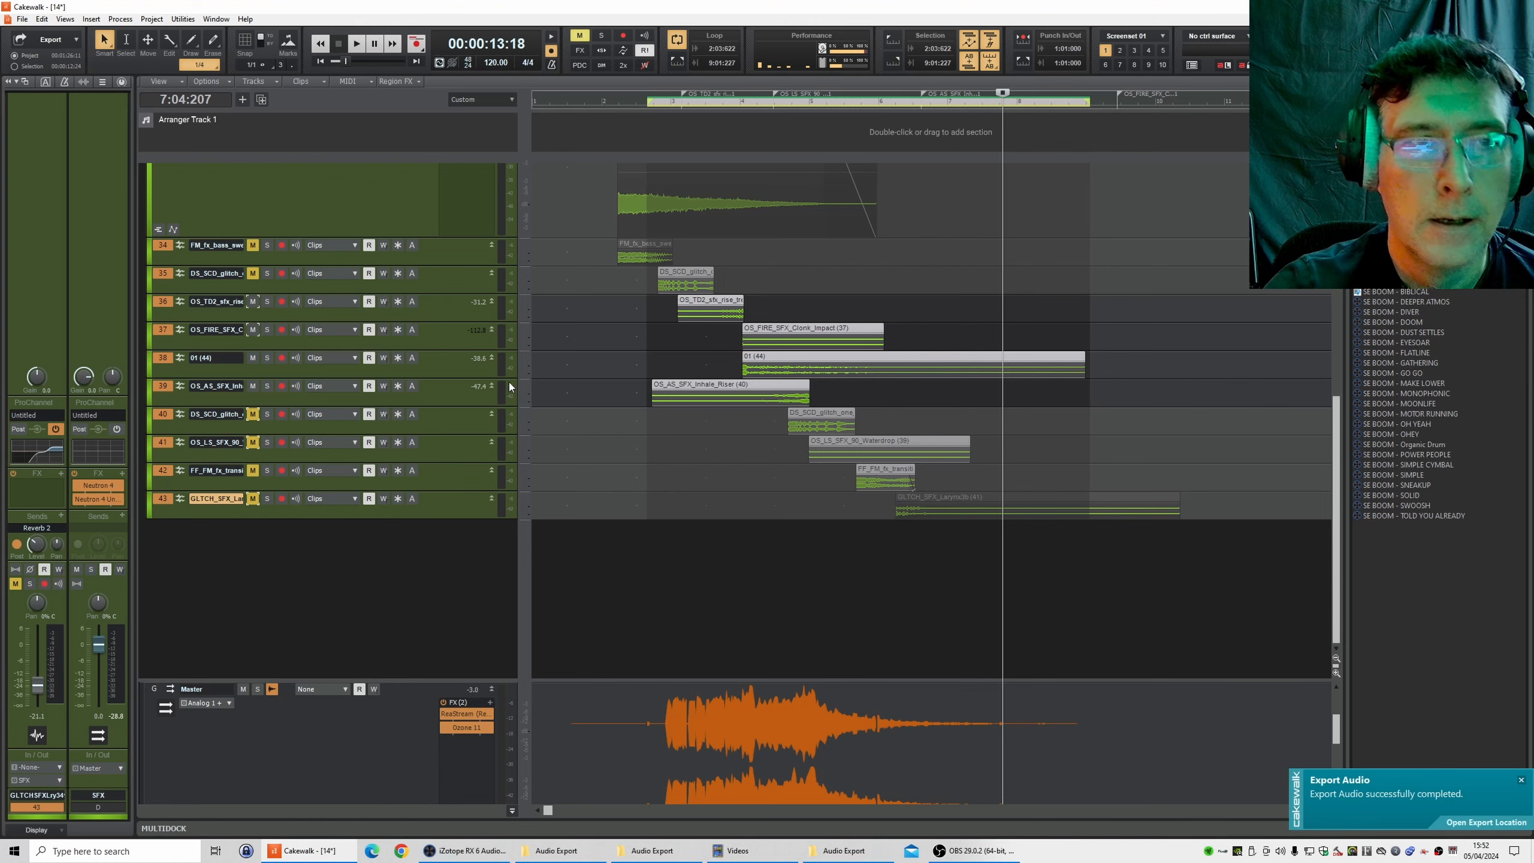
- In the Vocals folder, mute Track 28 and unmute Track 29
{"action": "scroll", "coordinate": [508, 381], "scroll_direction": "up", "scroll_amount": 2}
{"action": "scroll", "coordinate": [508, 380], "scroll_direction": "up", "scroll_amount": 5}
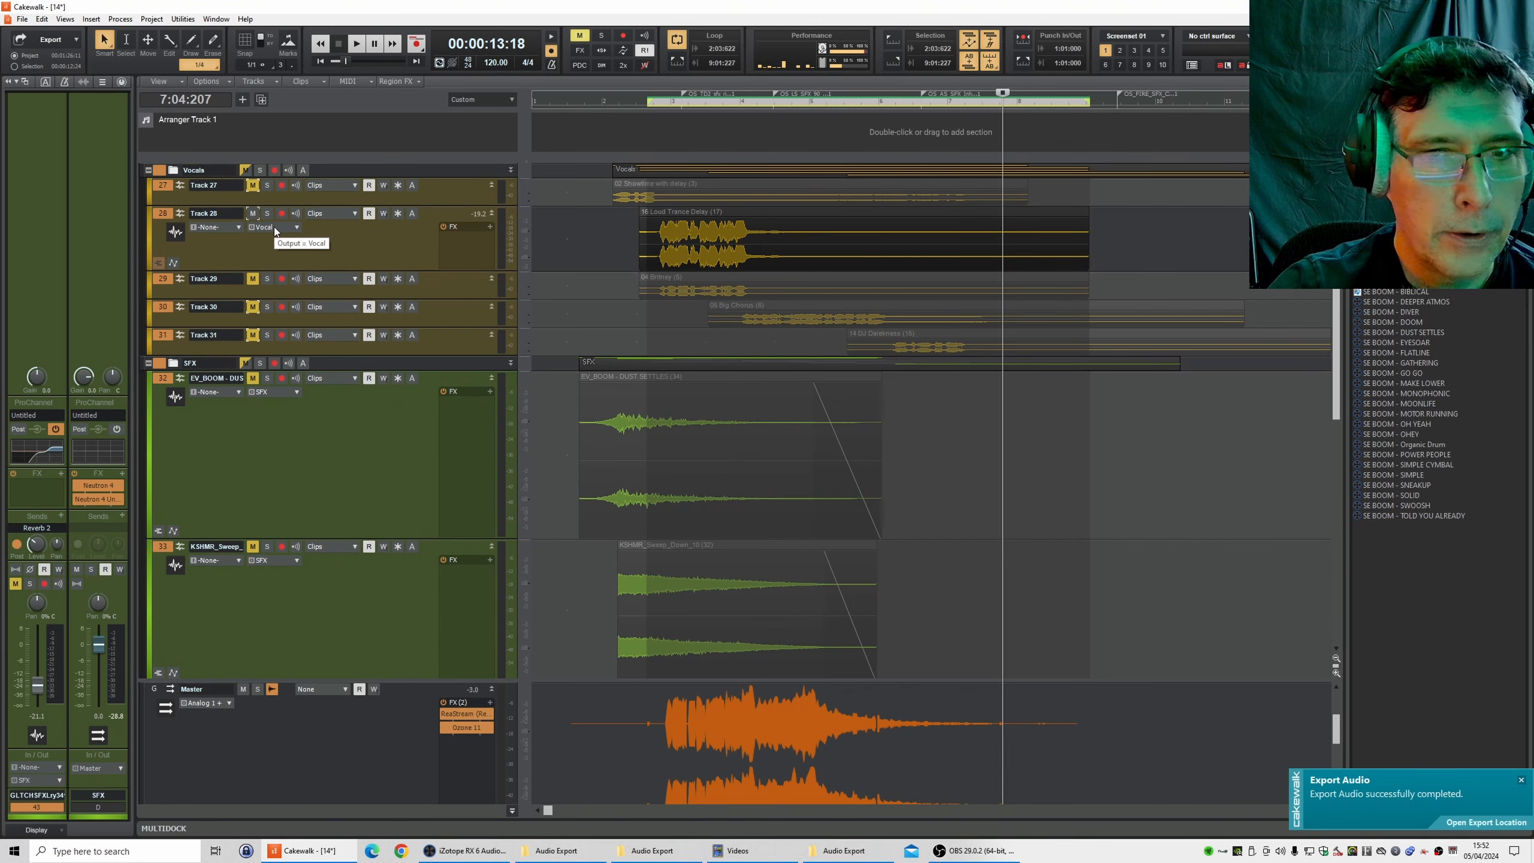
{"action": "left_click", "coordinate": [252, 217]}
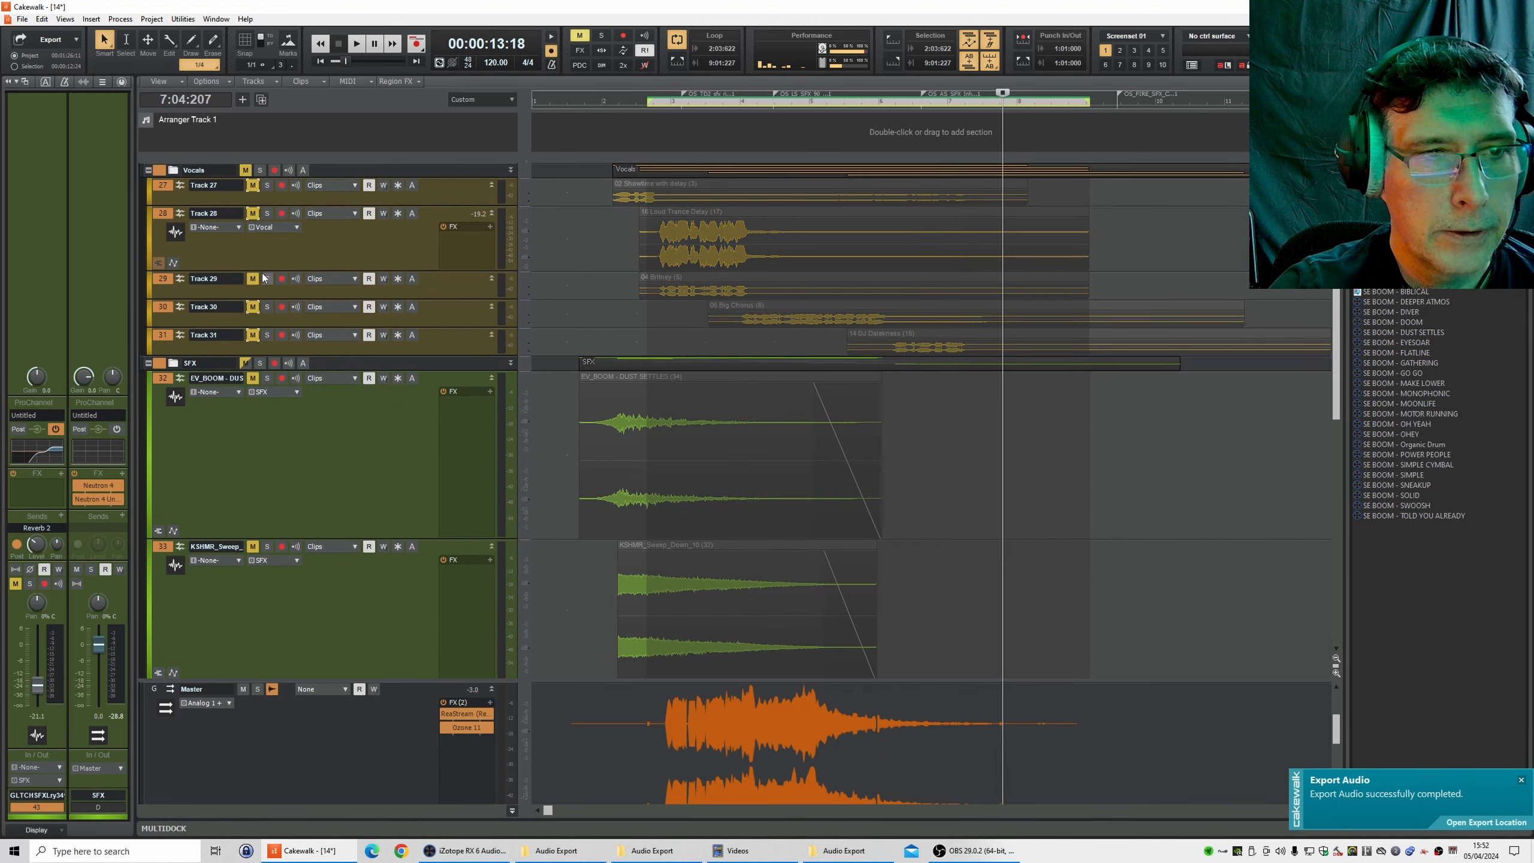
{"action": "left_click", "coordinate": [253, 279]}
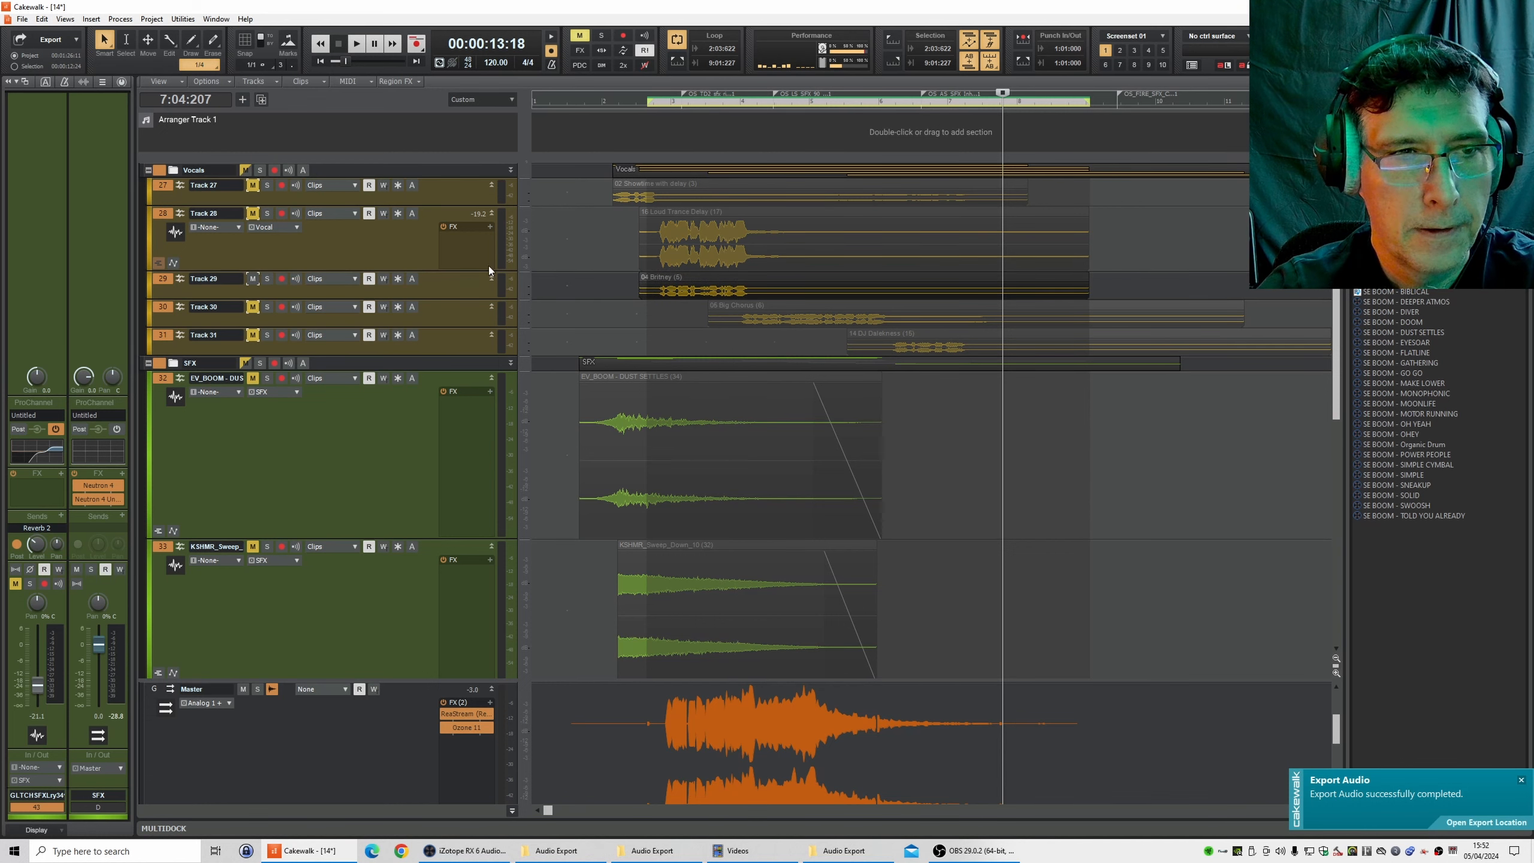
- Unmute Track 28, enlarge Track 29, and play both vocals together from about 2:03:323
{"action": "left_click", "coordinate": [641, 102]}
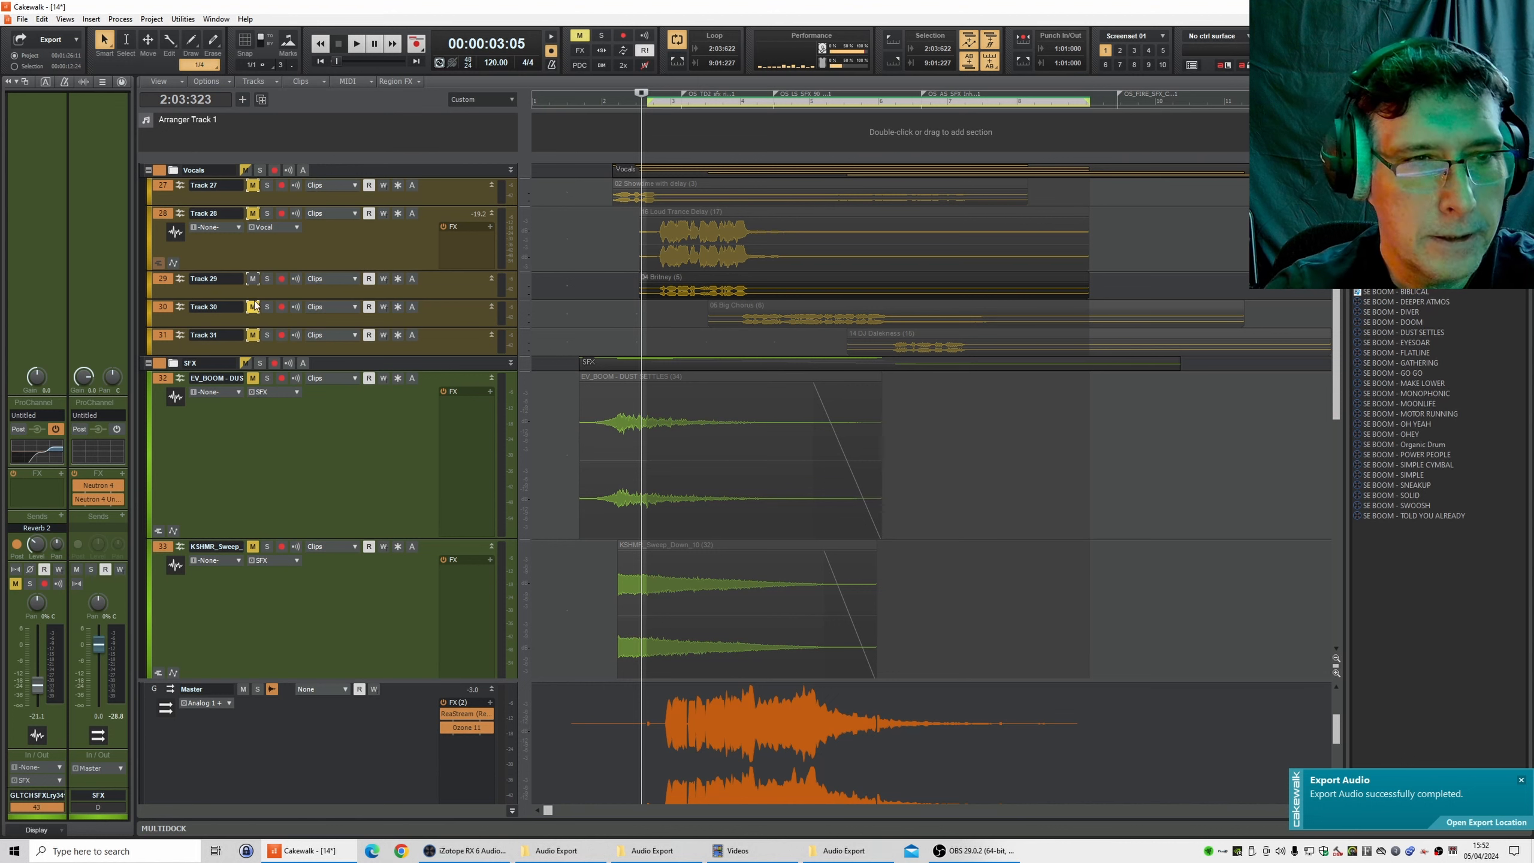
{"action": "left_click", "coordinate": [256, 215]}
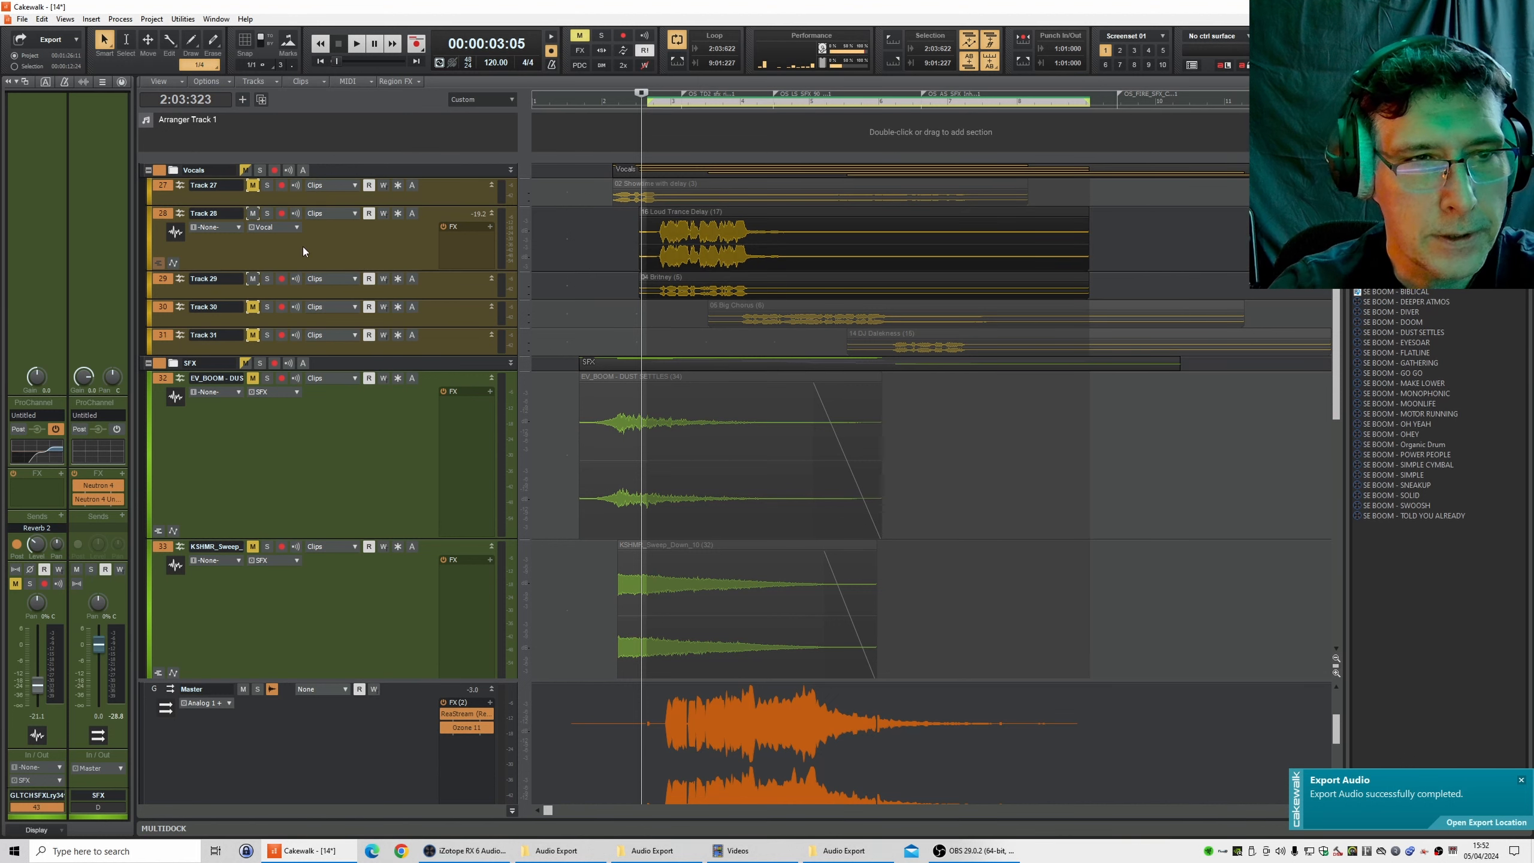
{"action": "left_click_drag", "start_coordinate": [454, 298], "coordinate": [455, 322]}
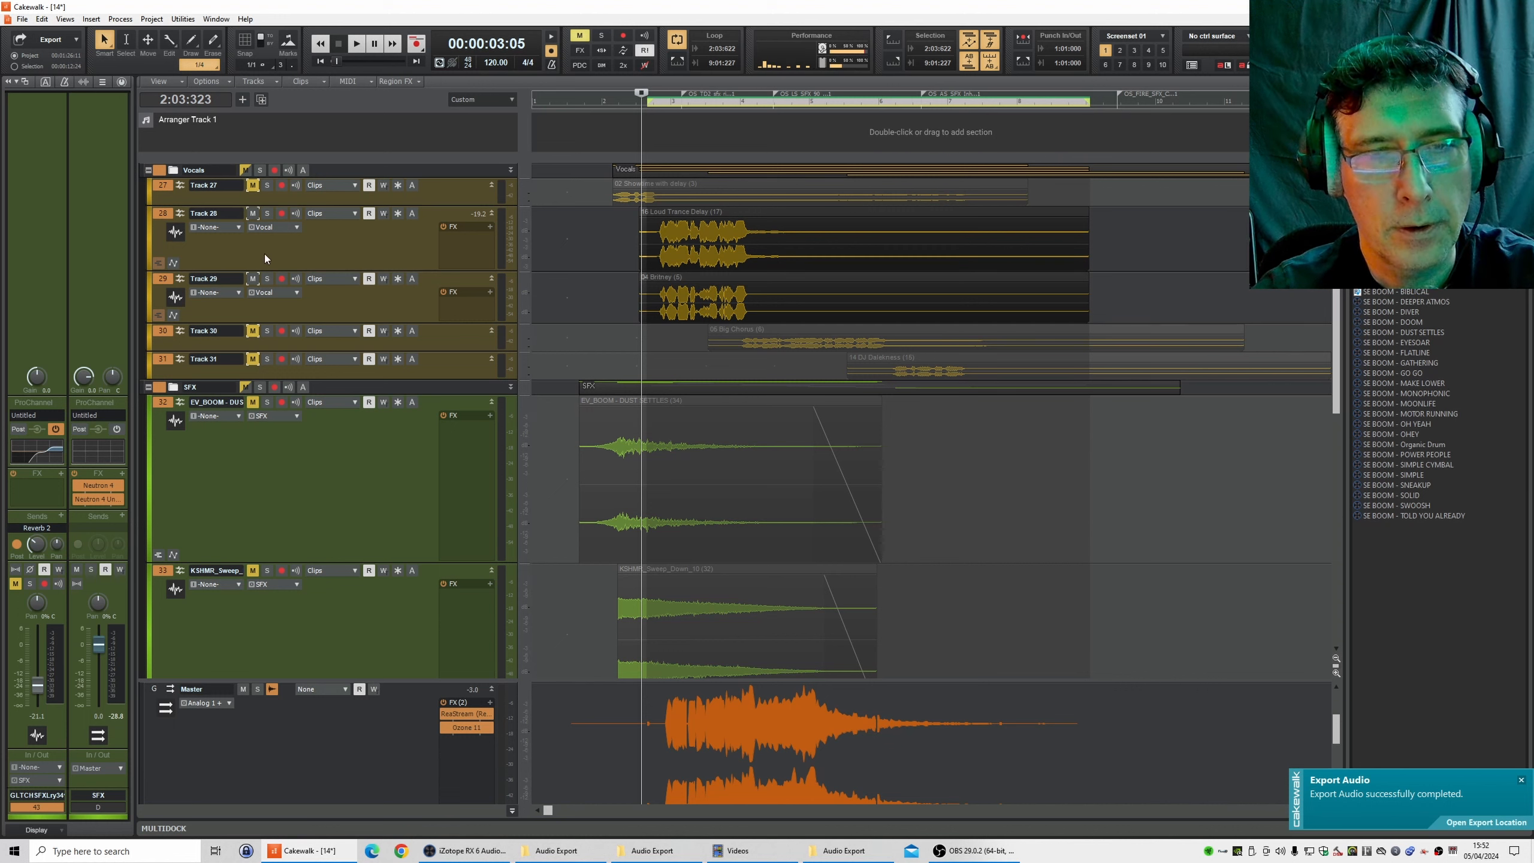
{"action": "key", "text": "space"}
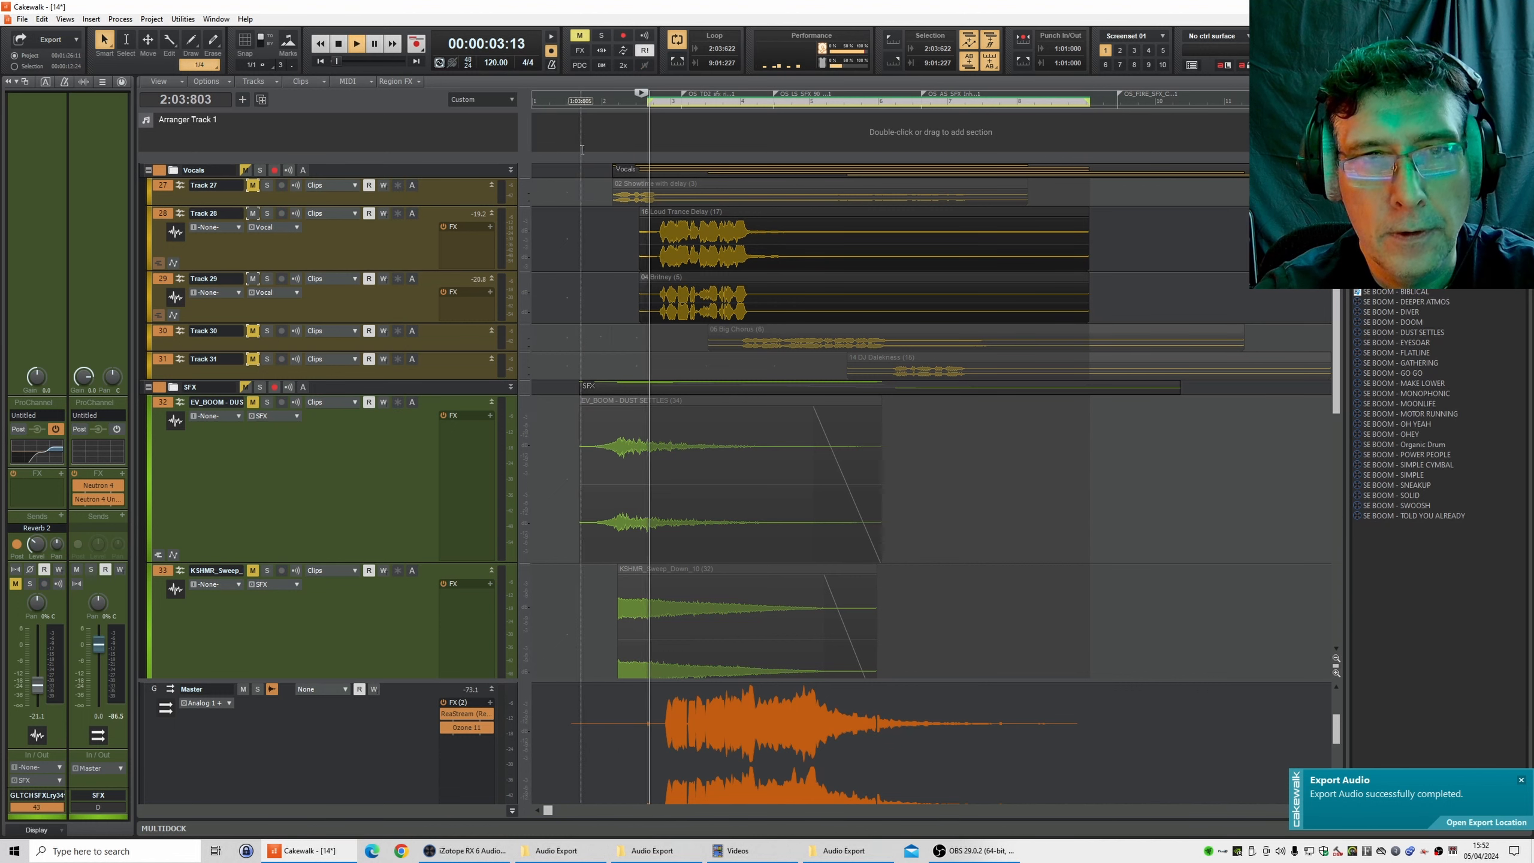
{"action": "key", "text": "space"}
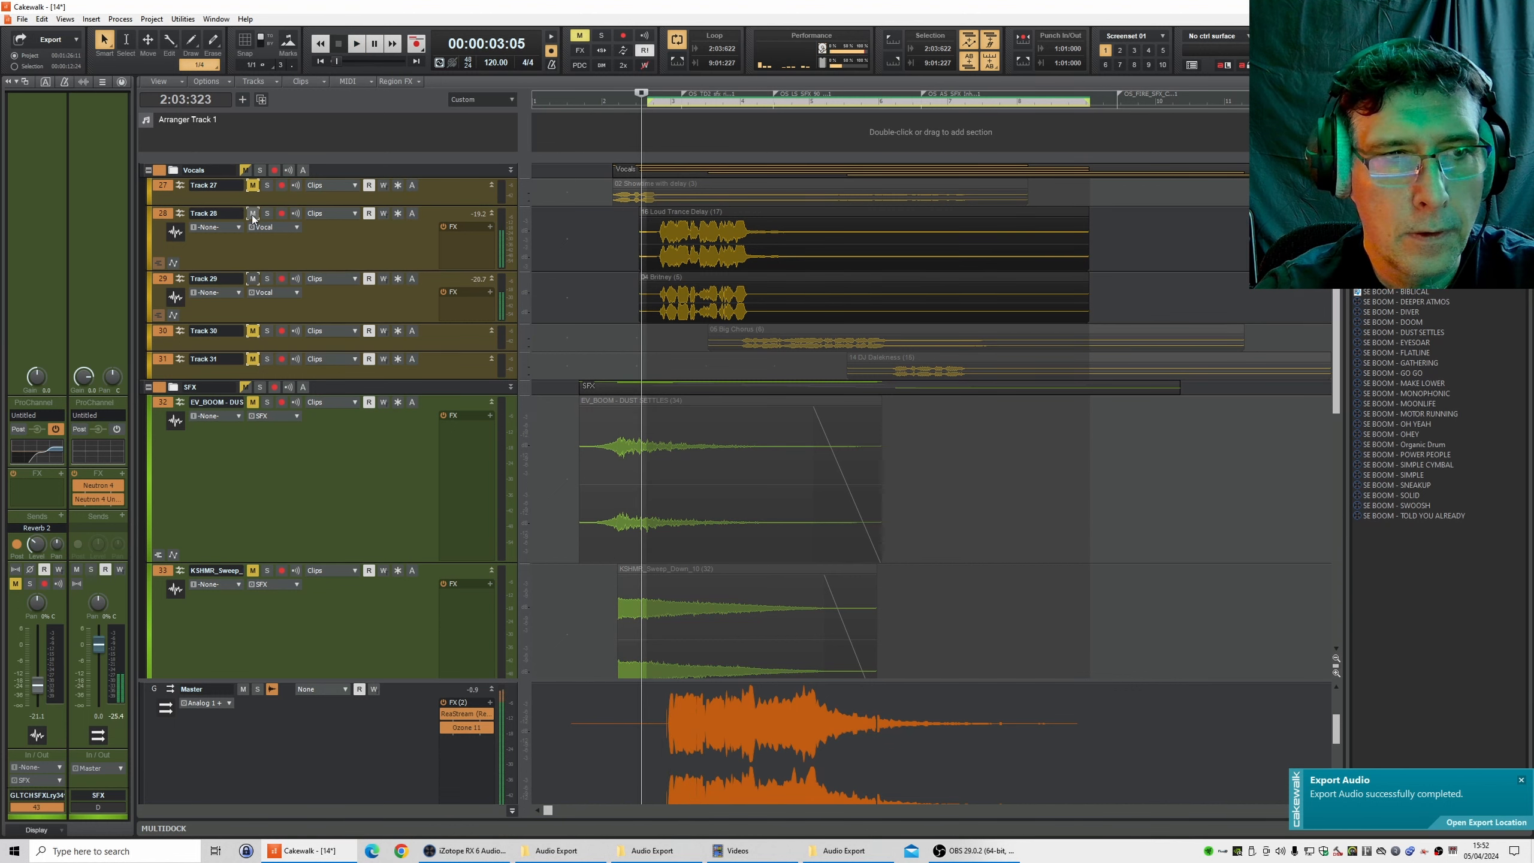
- Compare Tracks 28 and 29 by switching their mutes and replaying from about 2:03:323, ending with only Track 29 unmuted
{"action": "left_click", "coordinate": [253, 213]}
{"action": "key", "text": "space"}
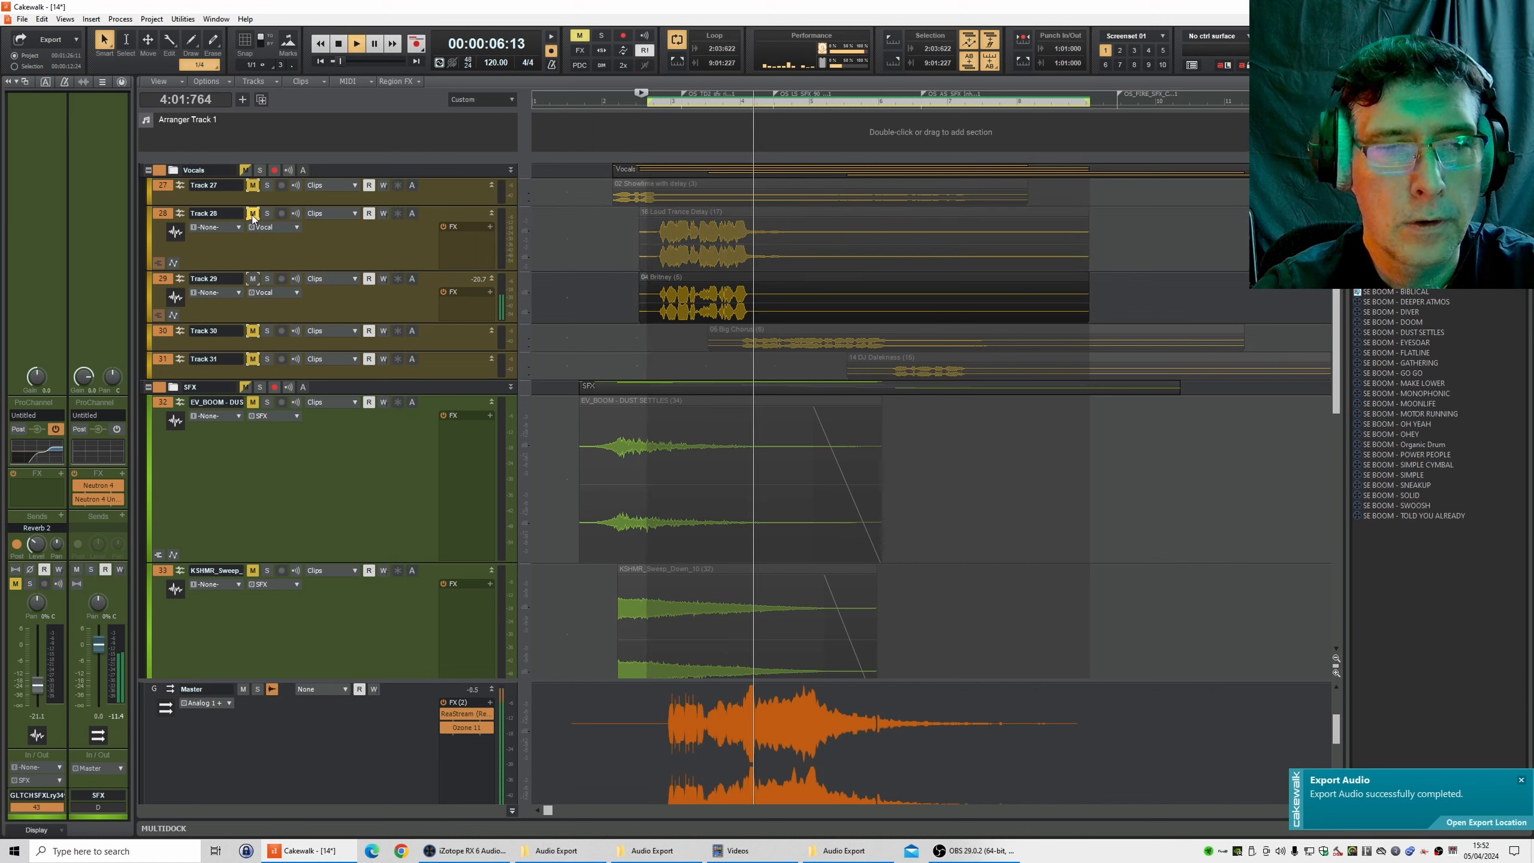
{"action": "key", "text": "space"}
{"action": "left_click", "coordinate": [252, 279]}
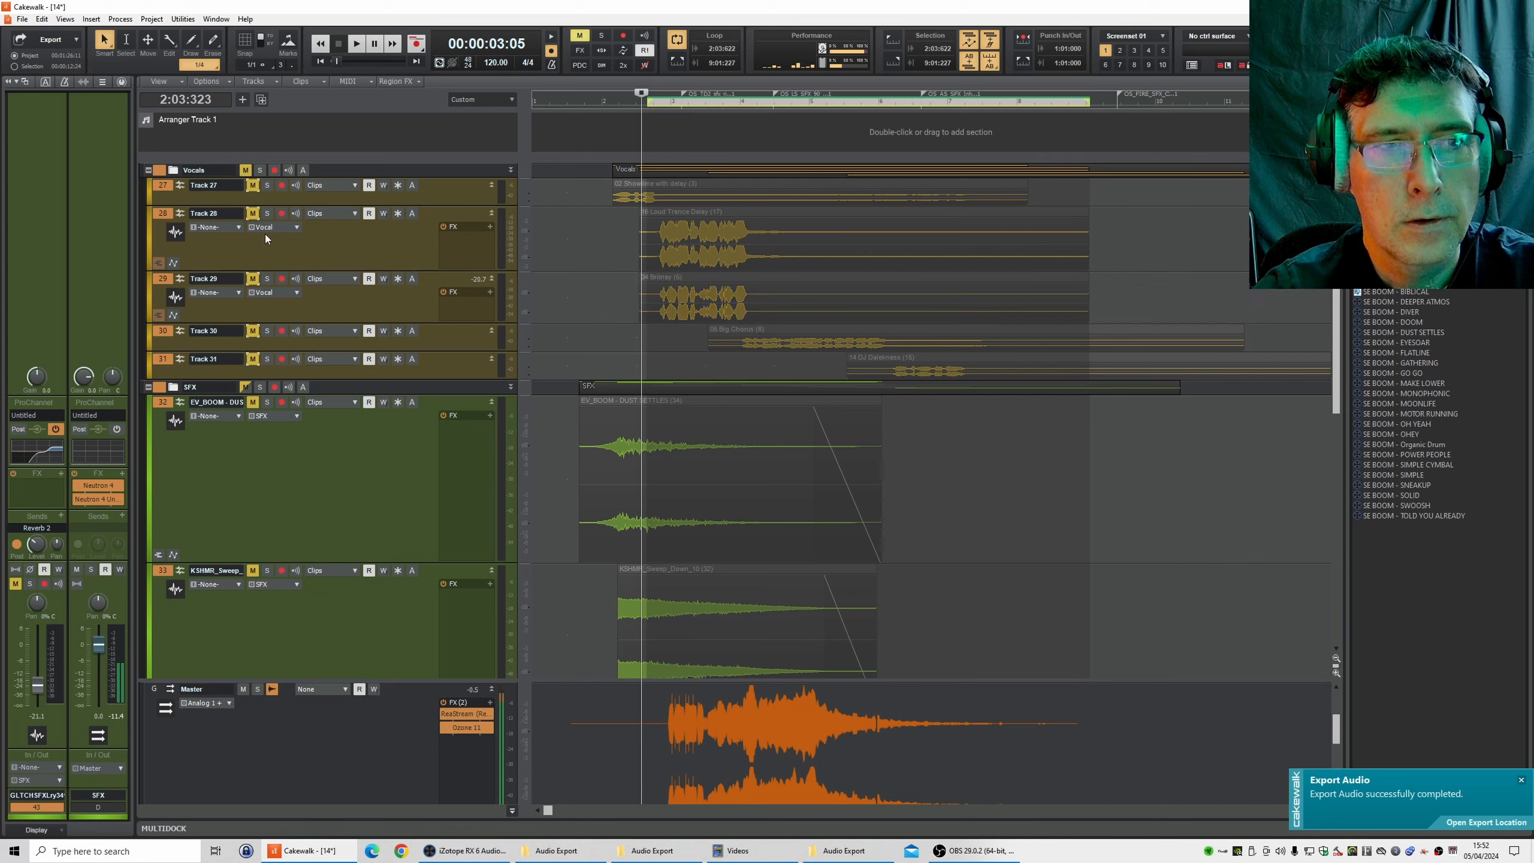
{"action": "left_click", "coordinate": [252, 213]}
{"action": "key", "text": "space"}
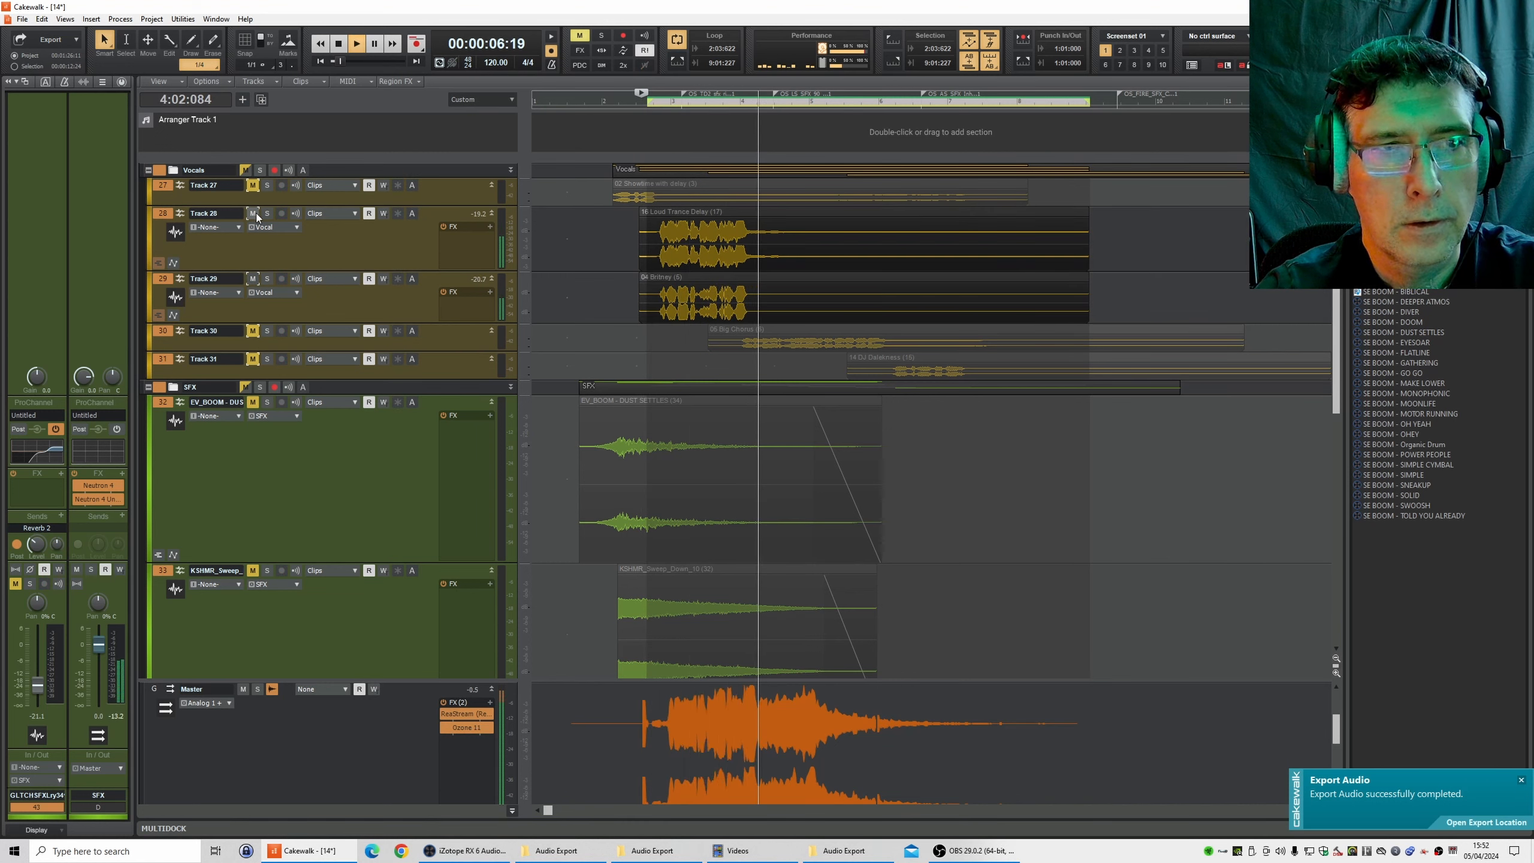
{"action": "key", "text": "space"}
{"action": "key", "text": "space"}
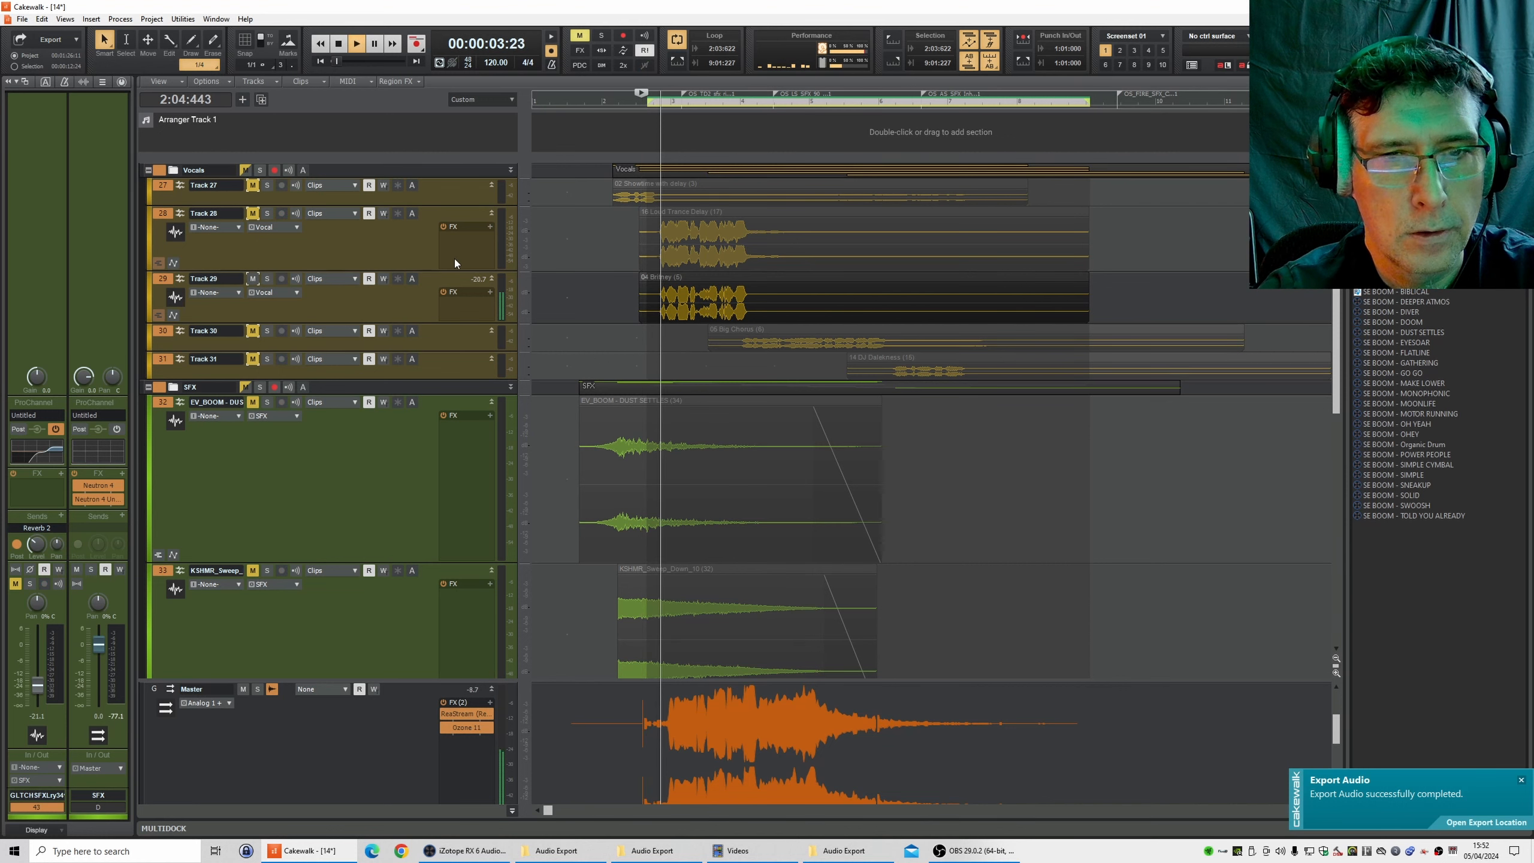
{"action": "key", "text": "space"}
- Select the loop region on all tracks and export the entire mix as a Wave file named "Element 03 - Composer"
{"action": "left_click", "coordinate": [686, 103]}
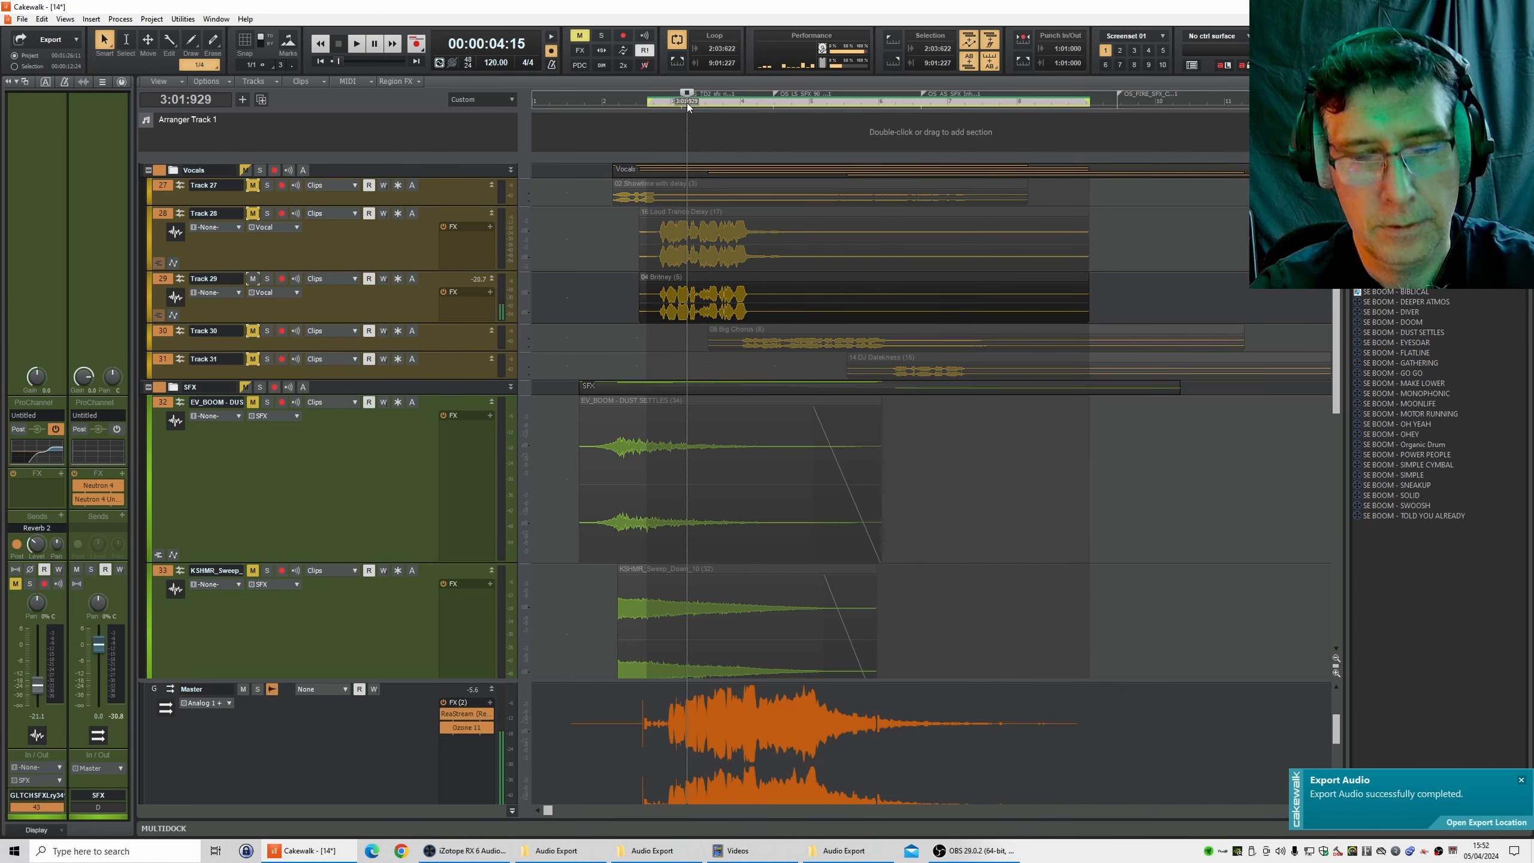
{"action": "key", "text": "ctrl+a"}
{"action": "right_click", "coordinate": [686, 103]}
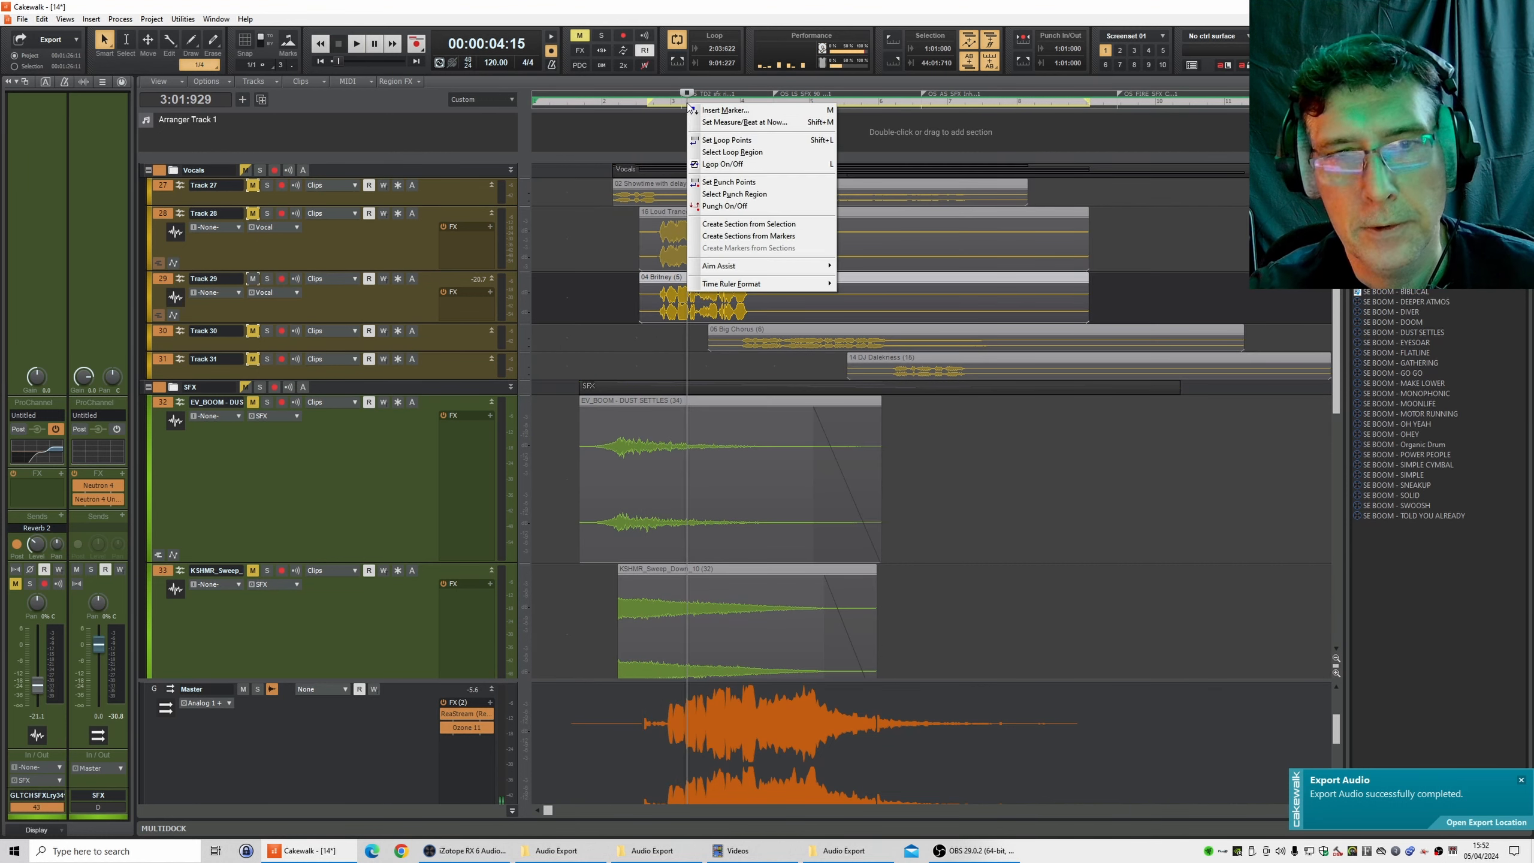
{"action": "left_click", "coordinate": [724, 148]}
{"action": "left_click", "coordinate": [22, 19]}
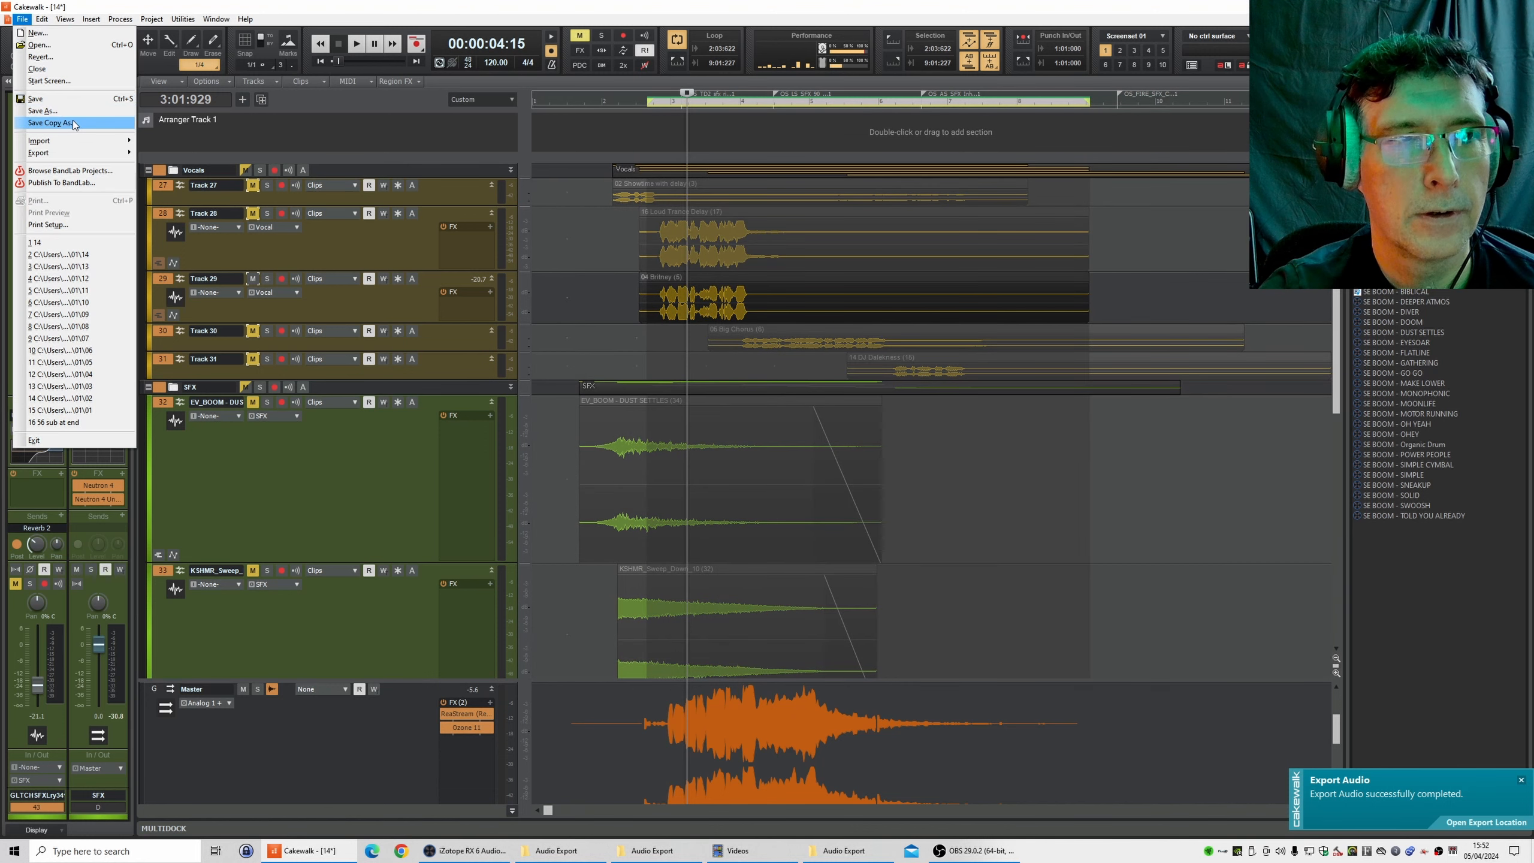
{"action": "left_click", "coordinate": [163, 155]}
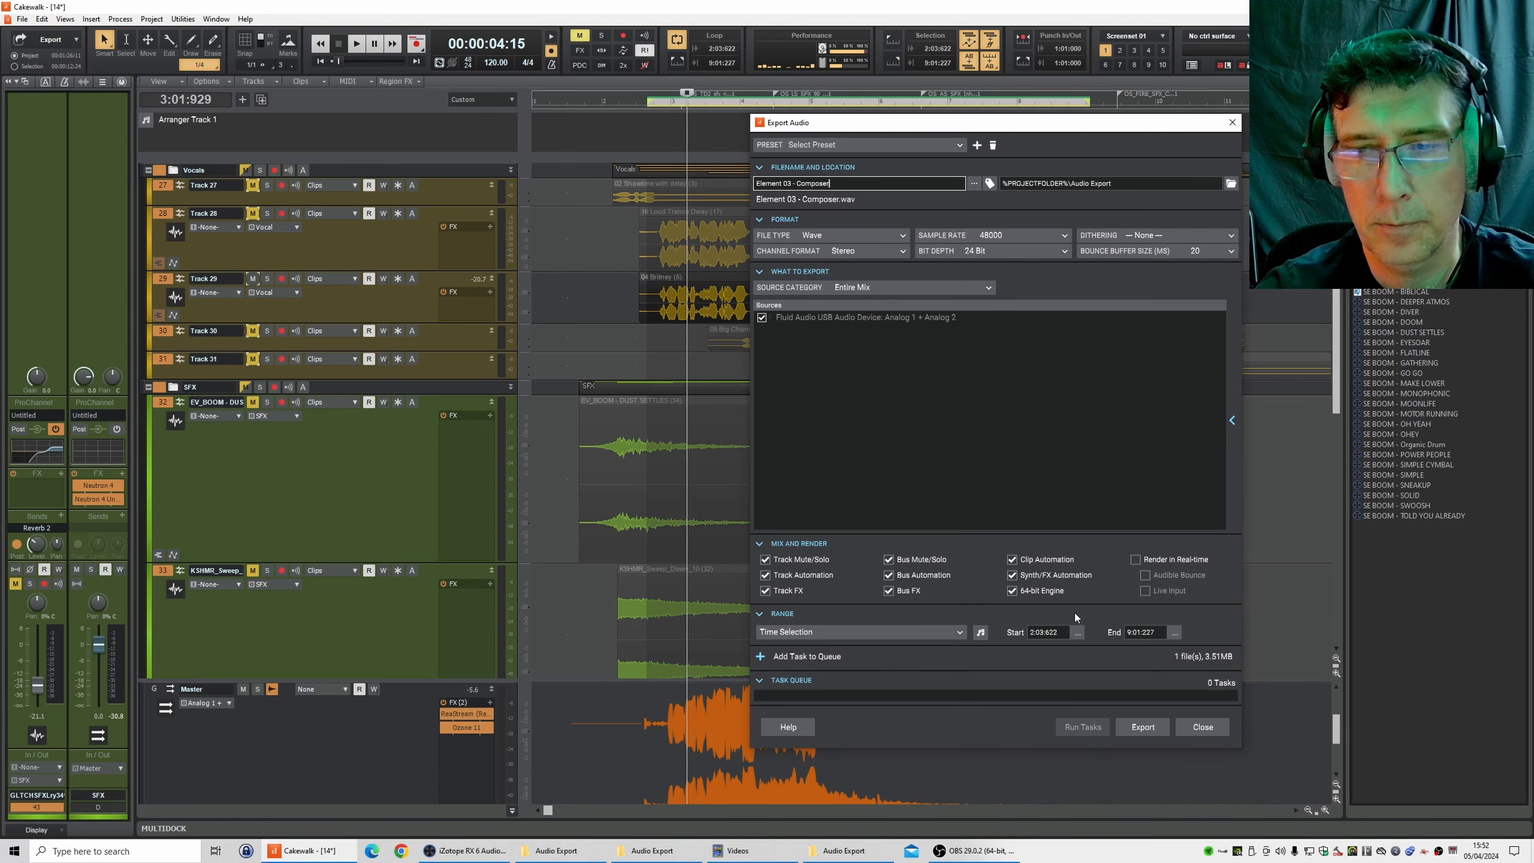
{"action": "left_click", "coordinate": [1156, 724]}
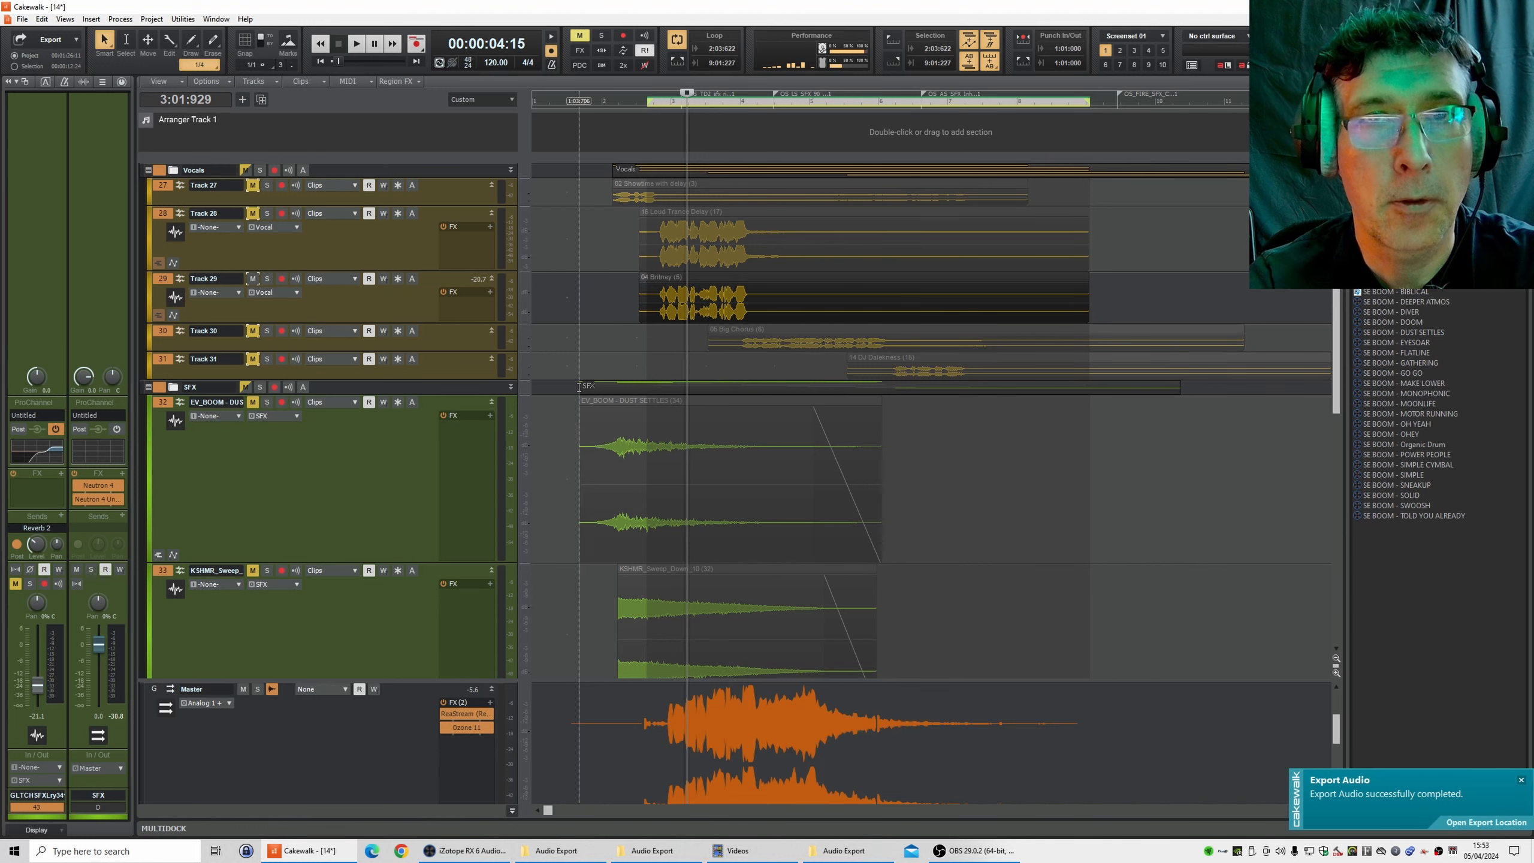
- Mute Track 29, unmute Track 30, and audition the new vocal from about 3:04:177
{"action": "left_click", "coordinate": [254, 279]}
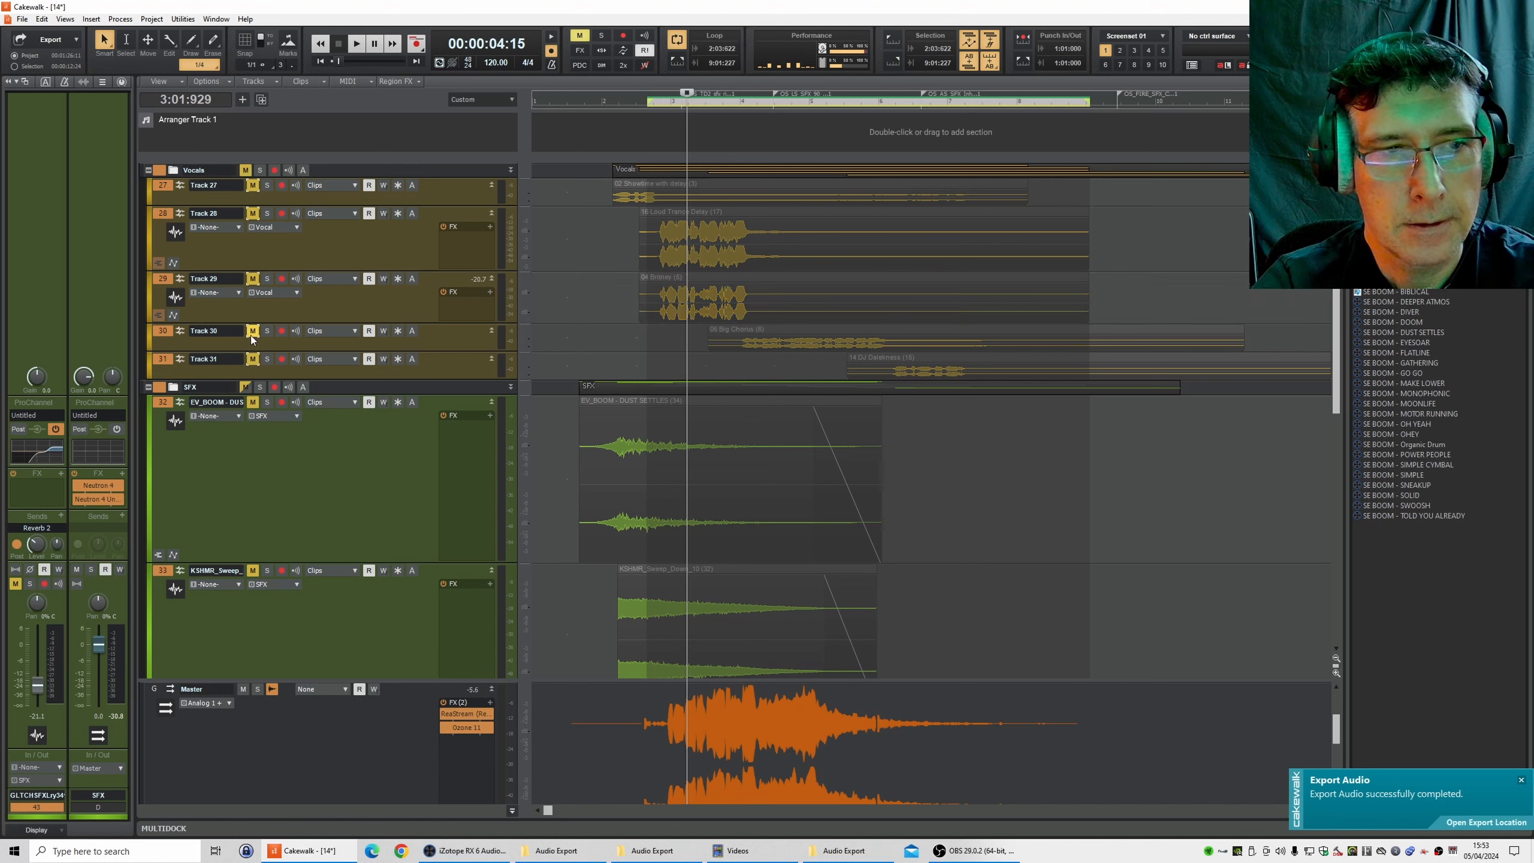
{"action": "left_click", "coordinate": [251, 333]}
{"action": "left_click", "coordinate": [724, 102]}
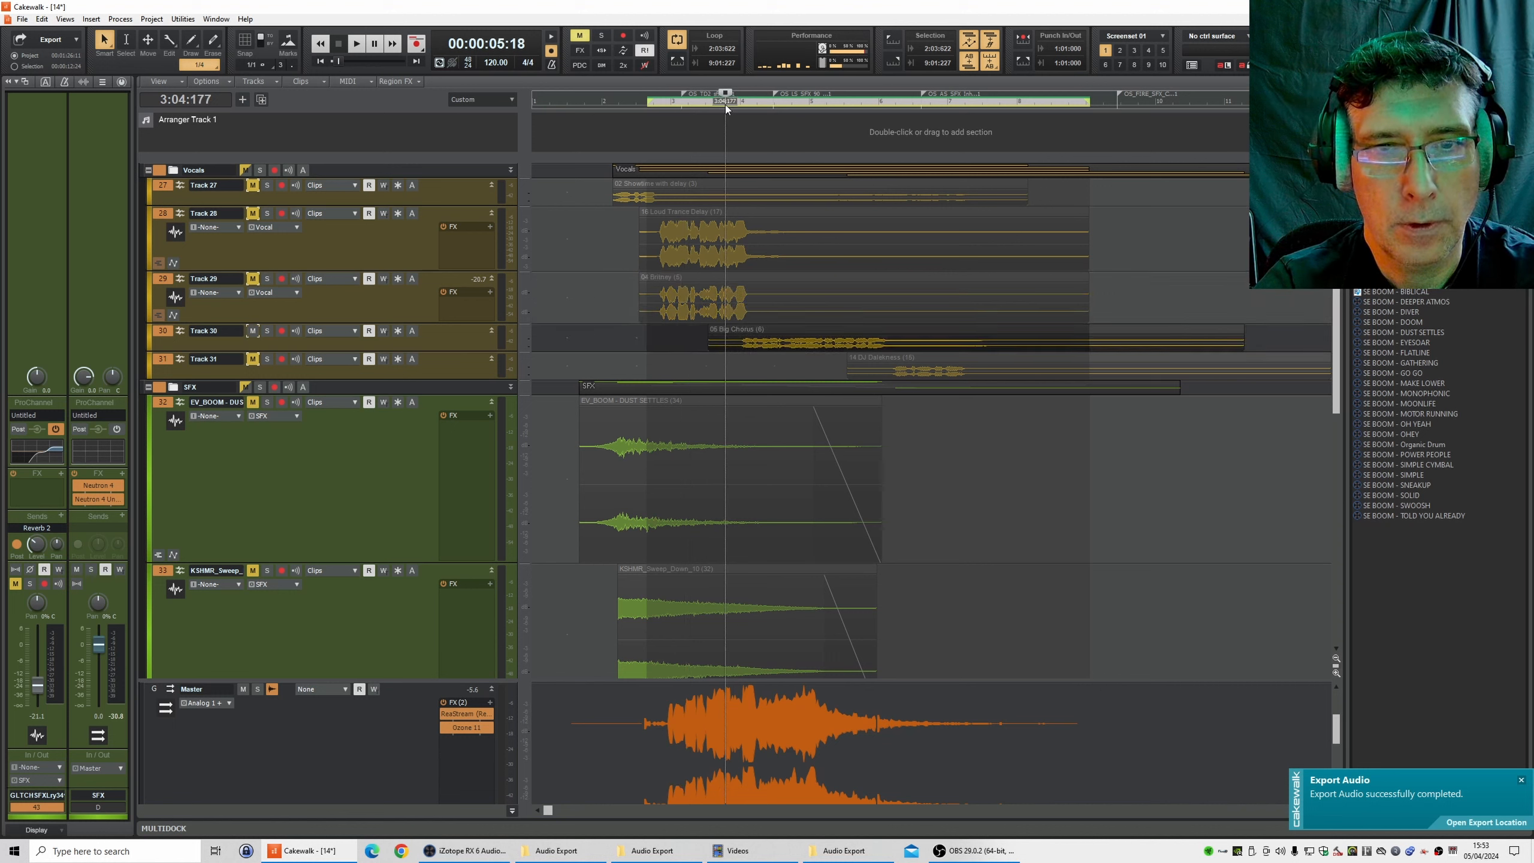
{"action": "key", "text": "space"}
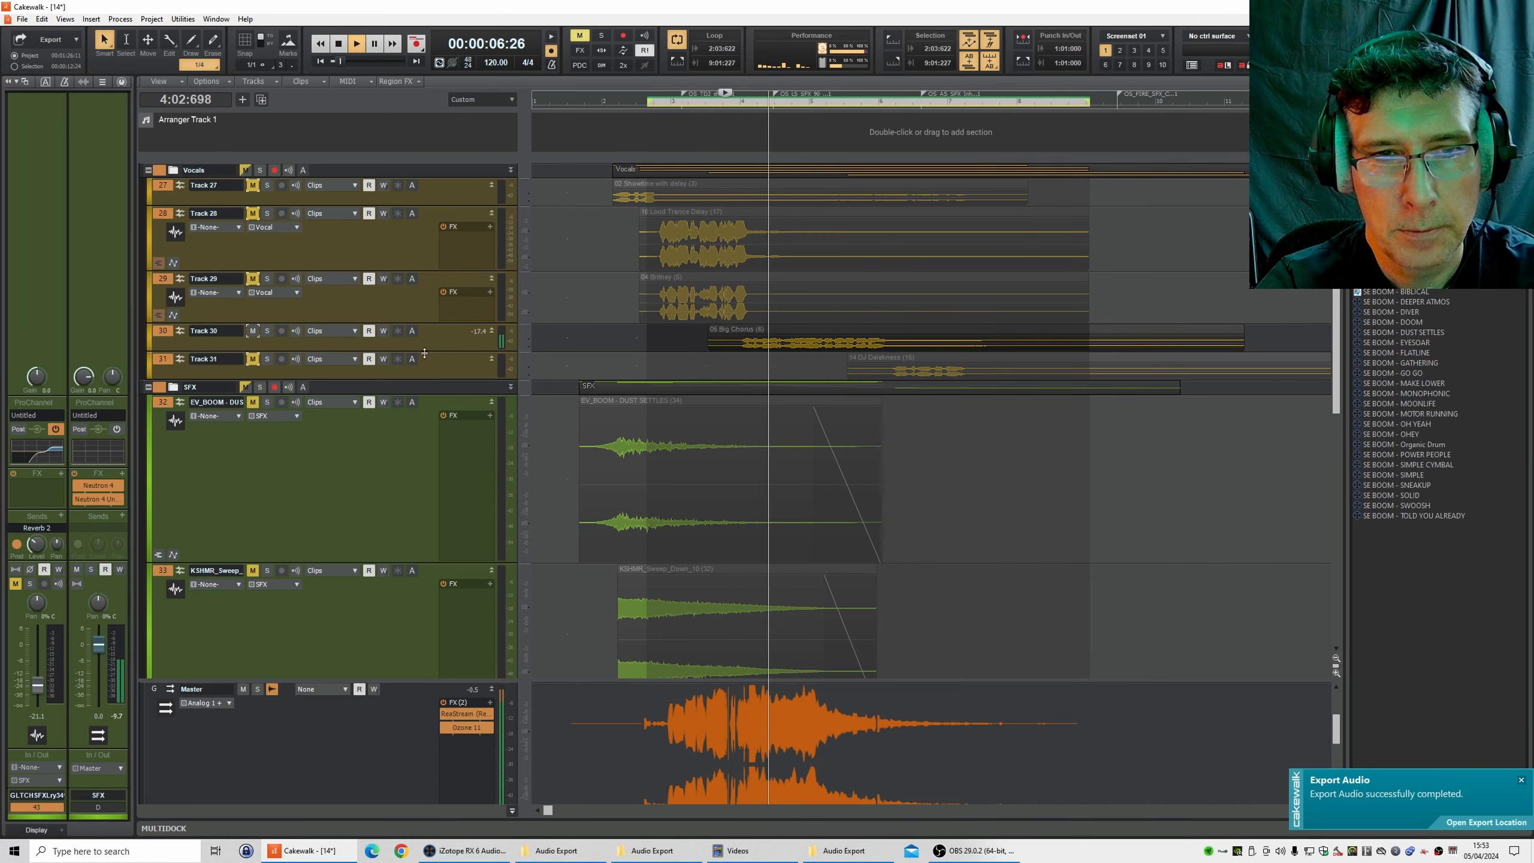
{"action": "scroll", "coordinate": [425, 353], "scroll_direction": "down", "scroll_amount": 3}
{"action": "scroll", "coordinate": [424, 353], "scroll_direction": "up", "scroll_amount": 3}
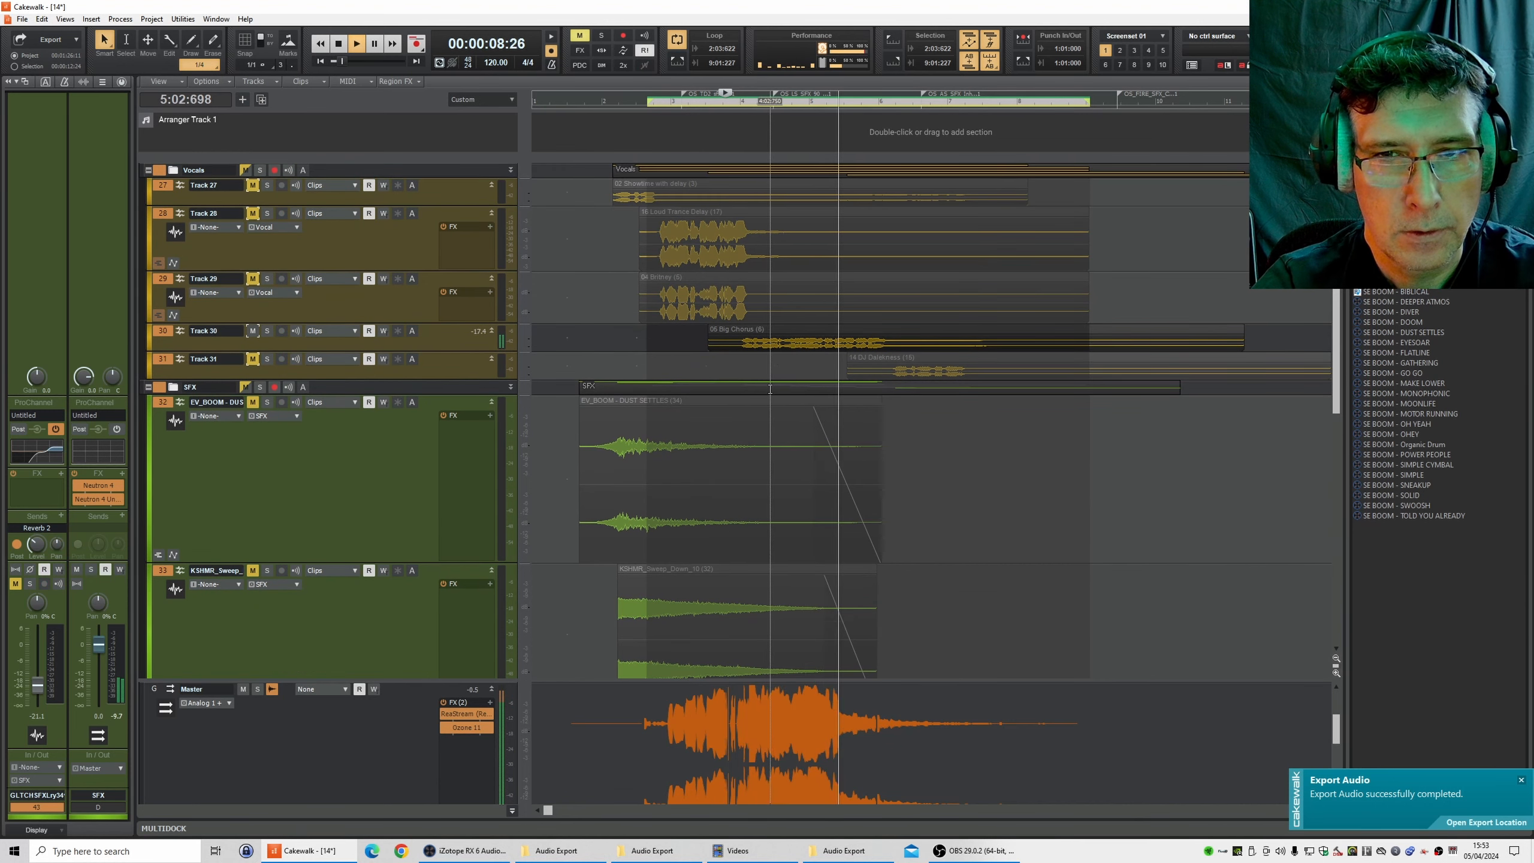
{"action": "key", "text": "space"}
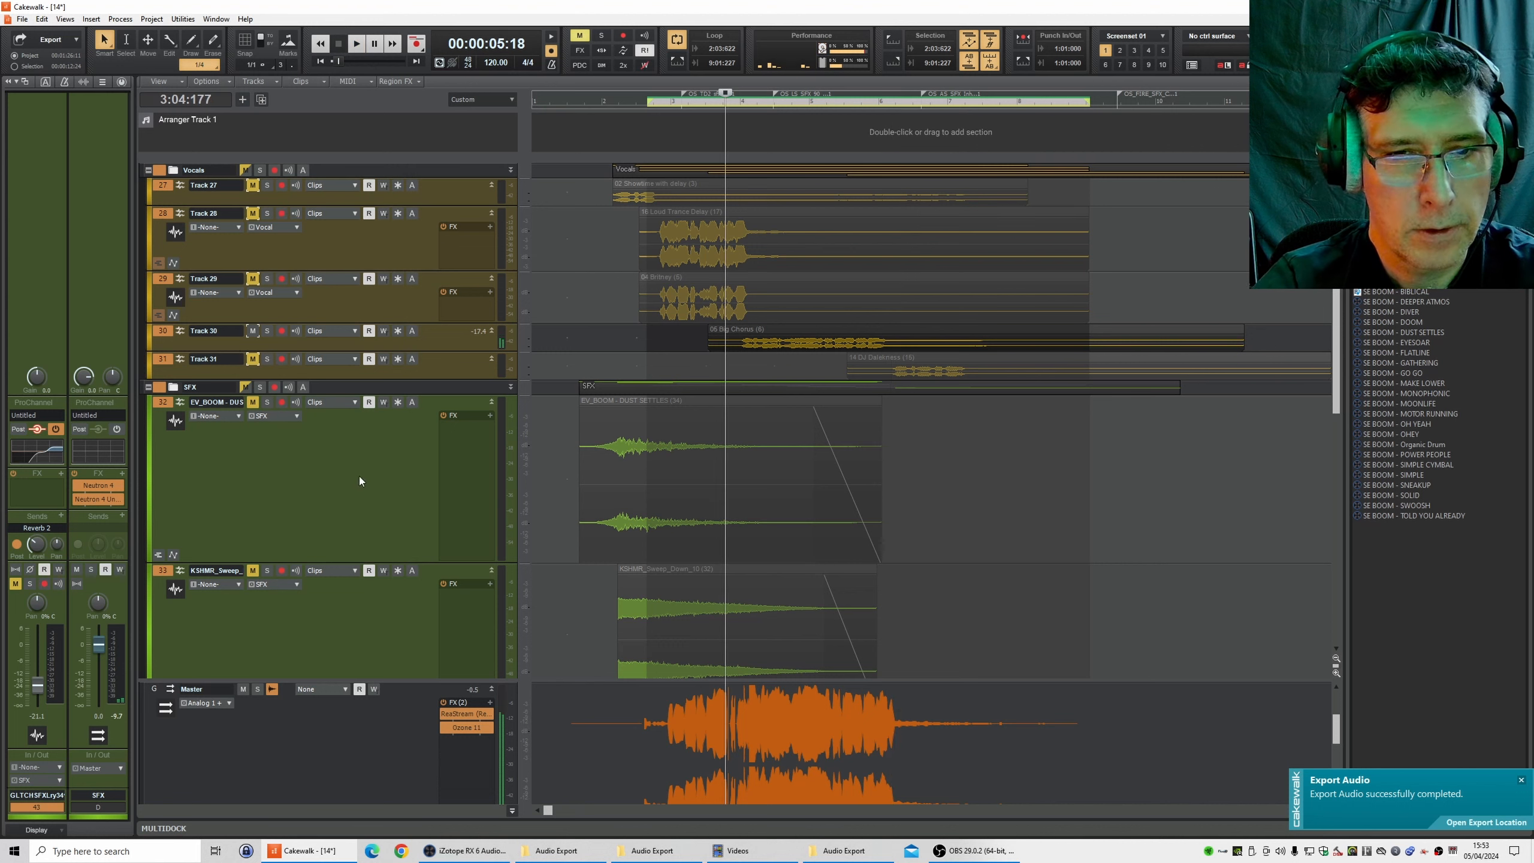
- Compare the loop with the OS_TD2 riser on track 36 muted and unmuted, leaving it unmuted
{"action": "scroll", "coordinate": [231, 531], "scroll_direction": "down", "scroll_amount": 6}
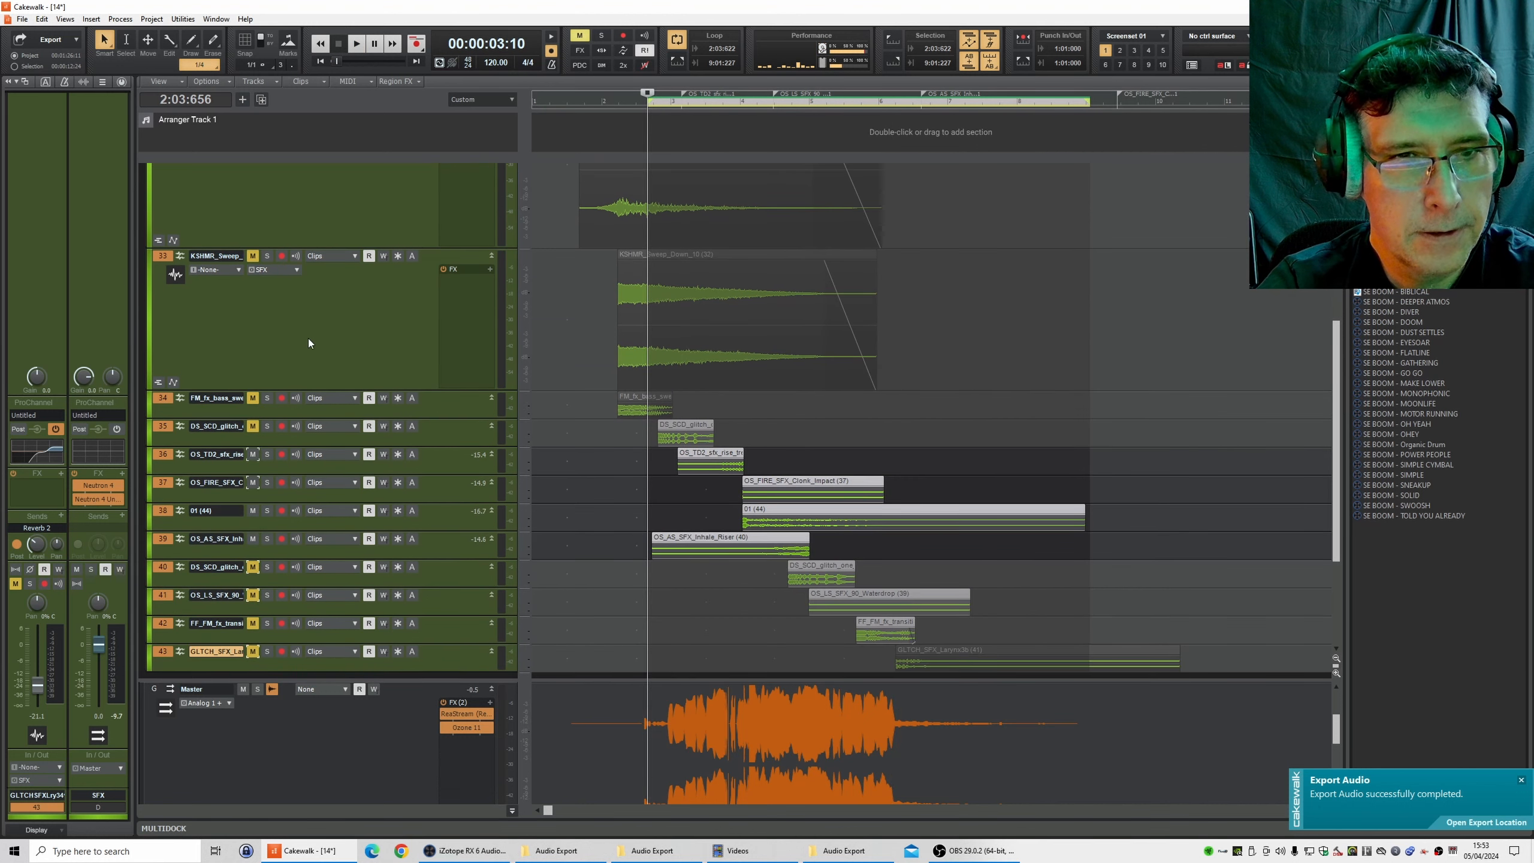
{"action": "scroll", "coordinate": [308, 342], "scroll_direction": "down", "scroll_amount": 1}
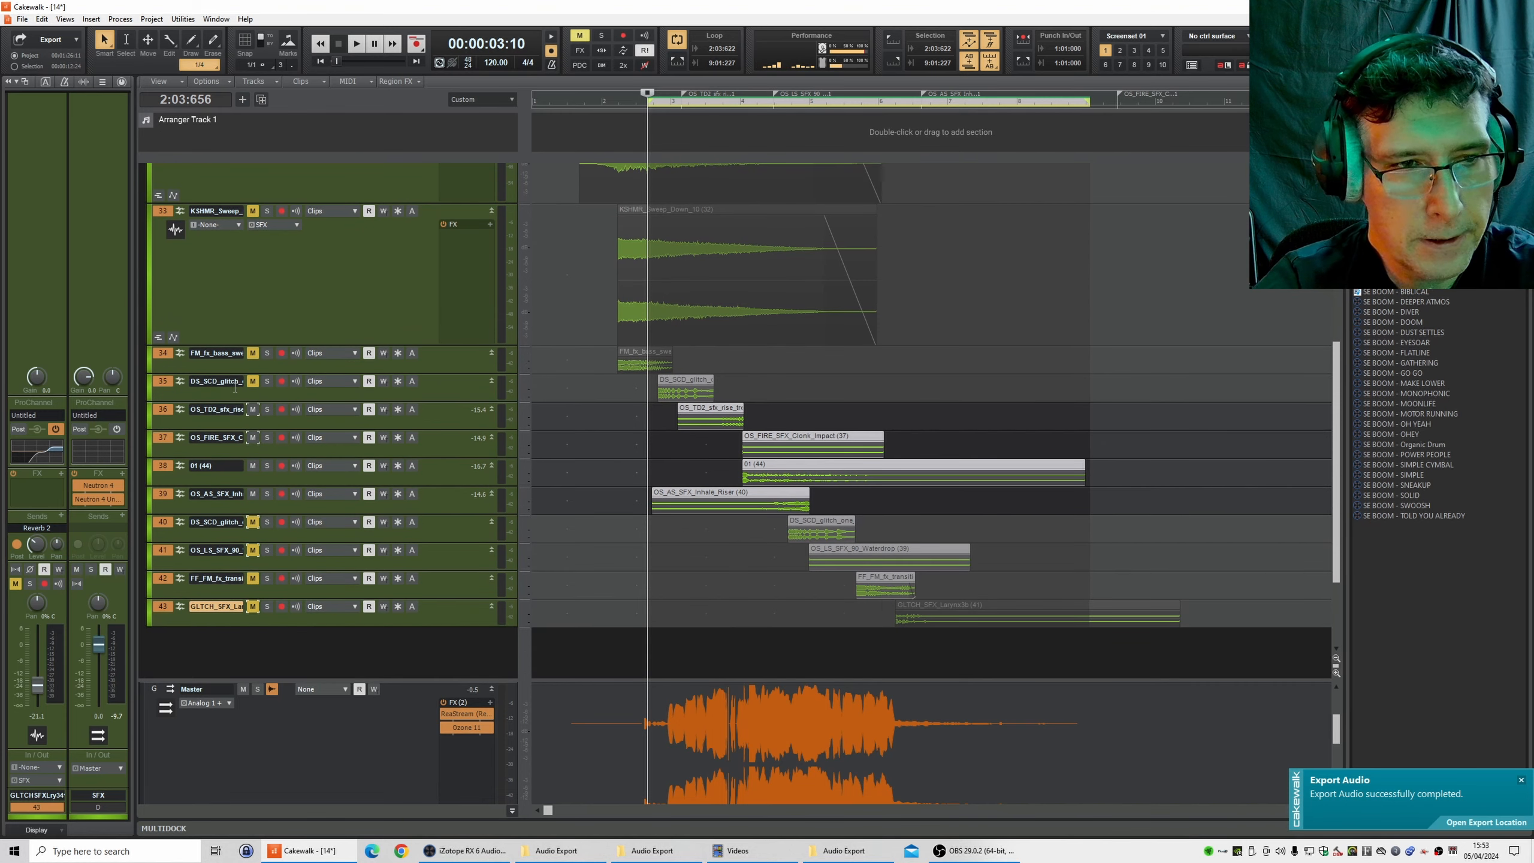
{"action": "left_click", "coordinate": [250, 410]}
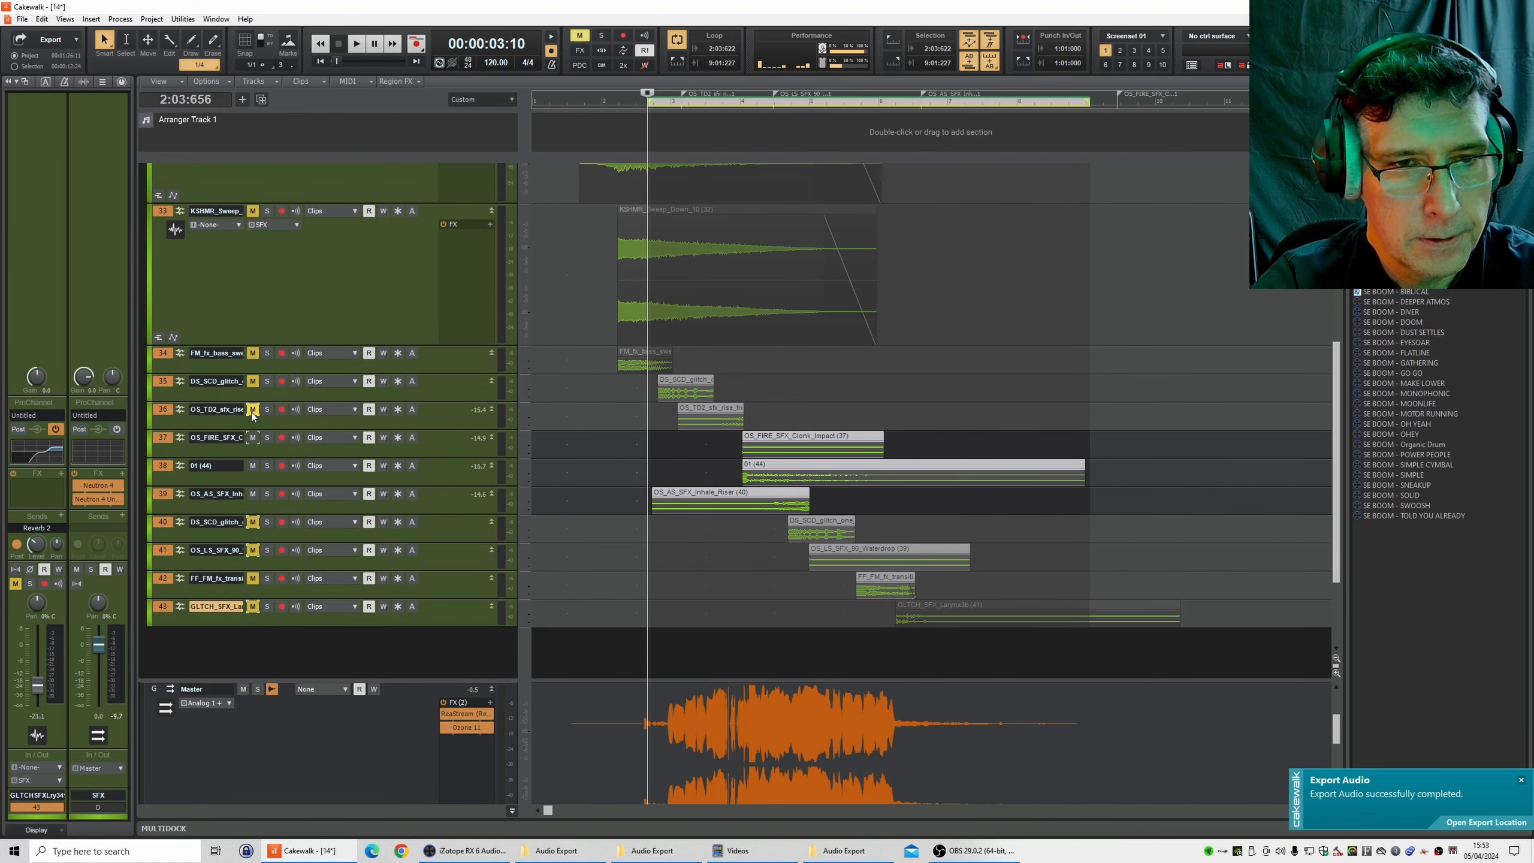
{"action": "key", "text": "space"}
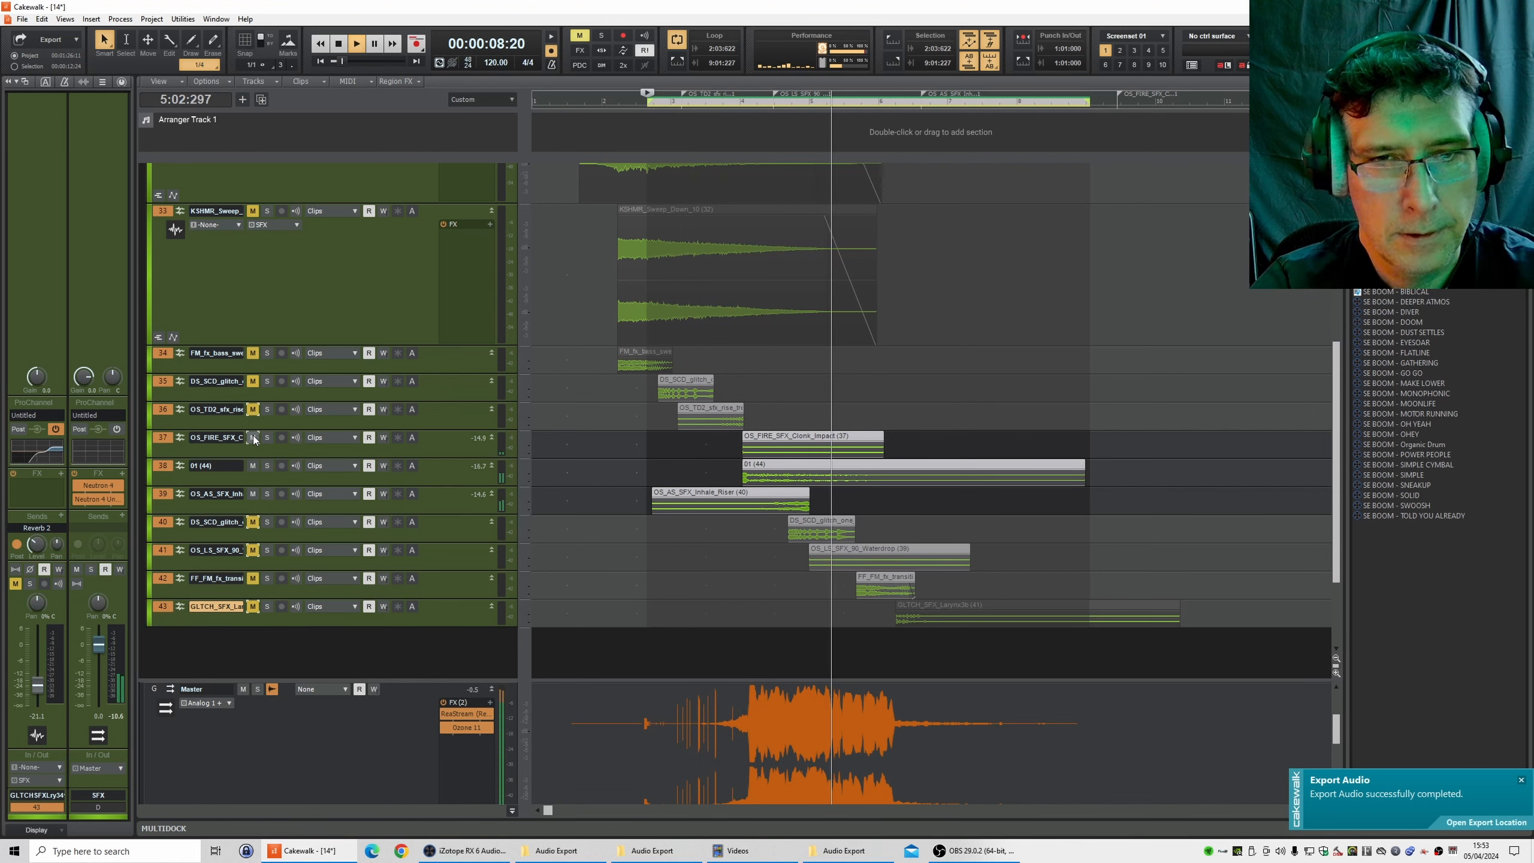
{"action": "key", "text": "space"}
{"action": "left_click", "coordinate": [253, 409]}
{"action": "key", "text": "space"}
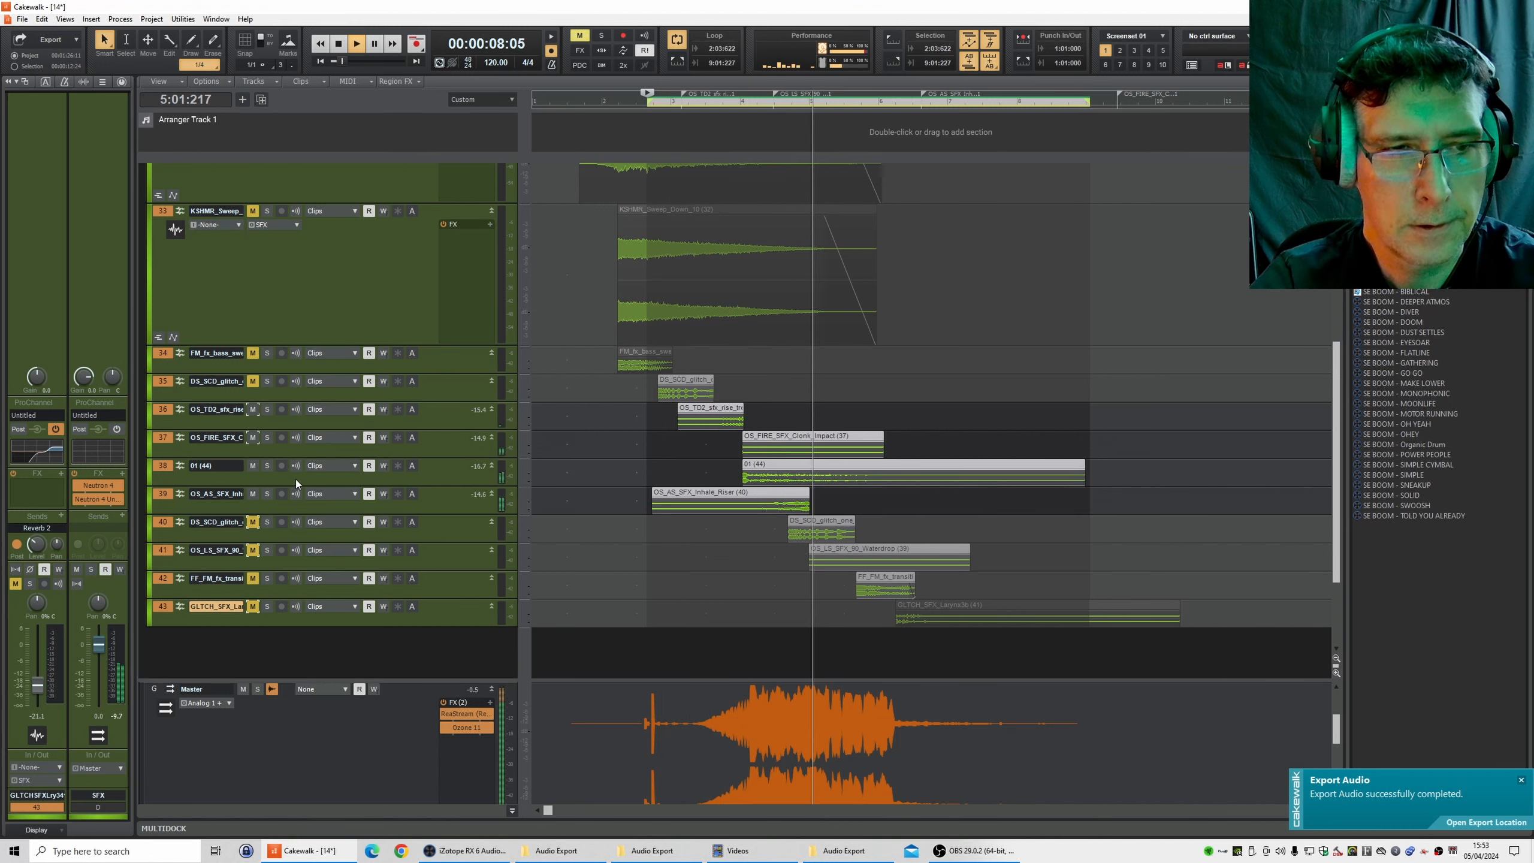
- Unmute SFX tracks 40, 41, 42 and 43 while playing back the loop
{"action": "left_click", "coordinate": [253, 521]}
{"action": "left_click", "coordinate": [253, 550]}
{"action": "key", "text": "space"}
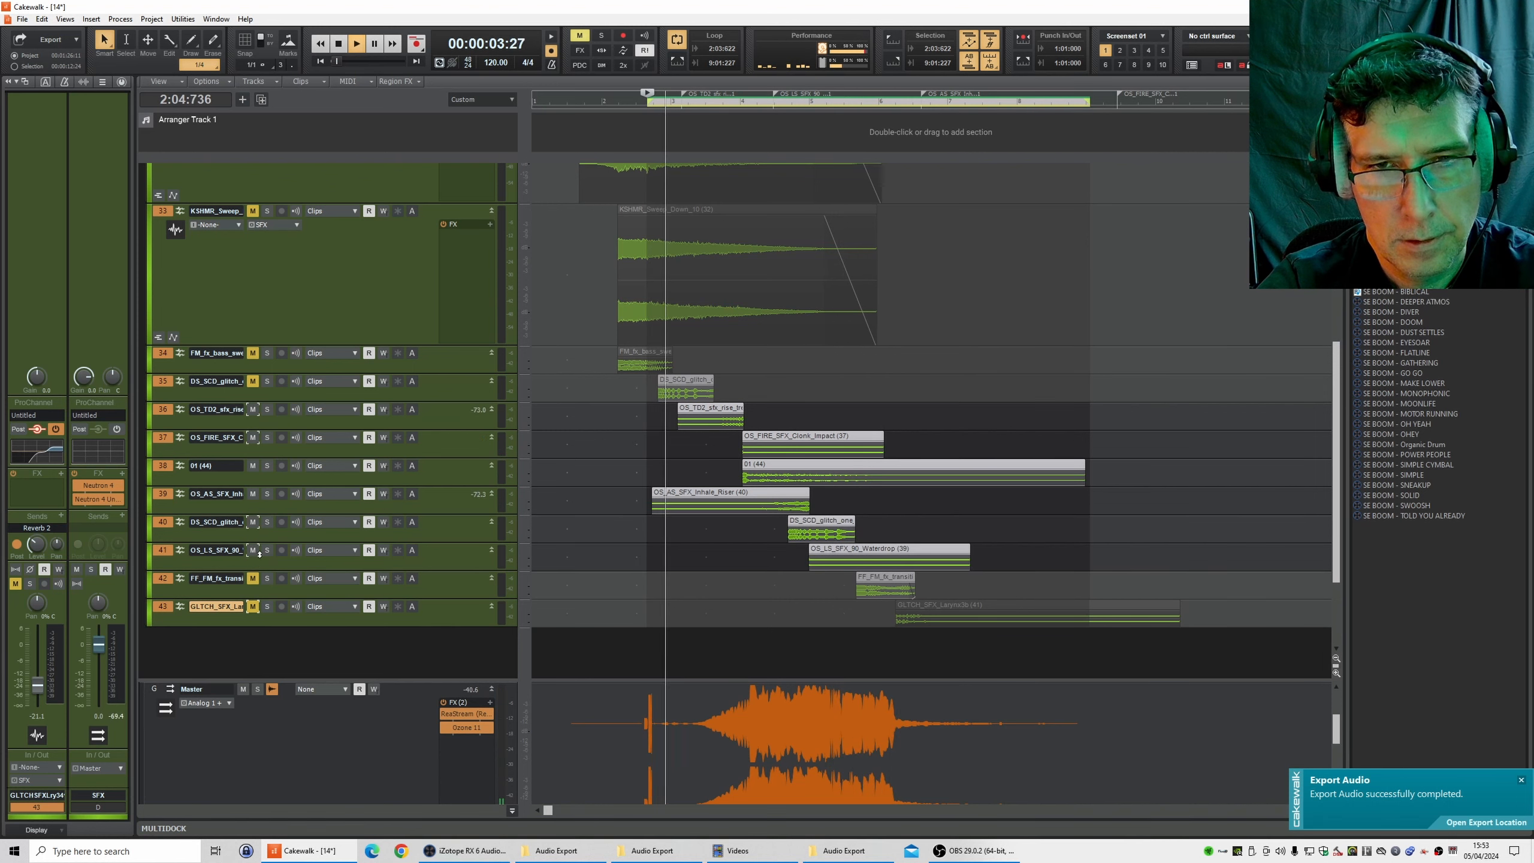
{"action": "scroll", "coordinate": [254, 578], "scroll_direction": "up", "scroll_amount": 1}
{"action": "left_click", "coordinate": [255, 578]}
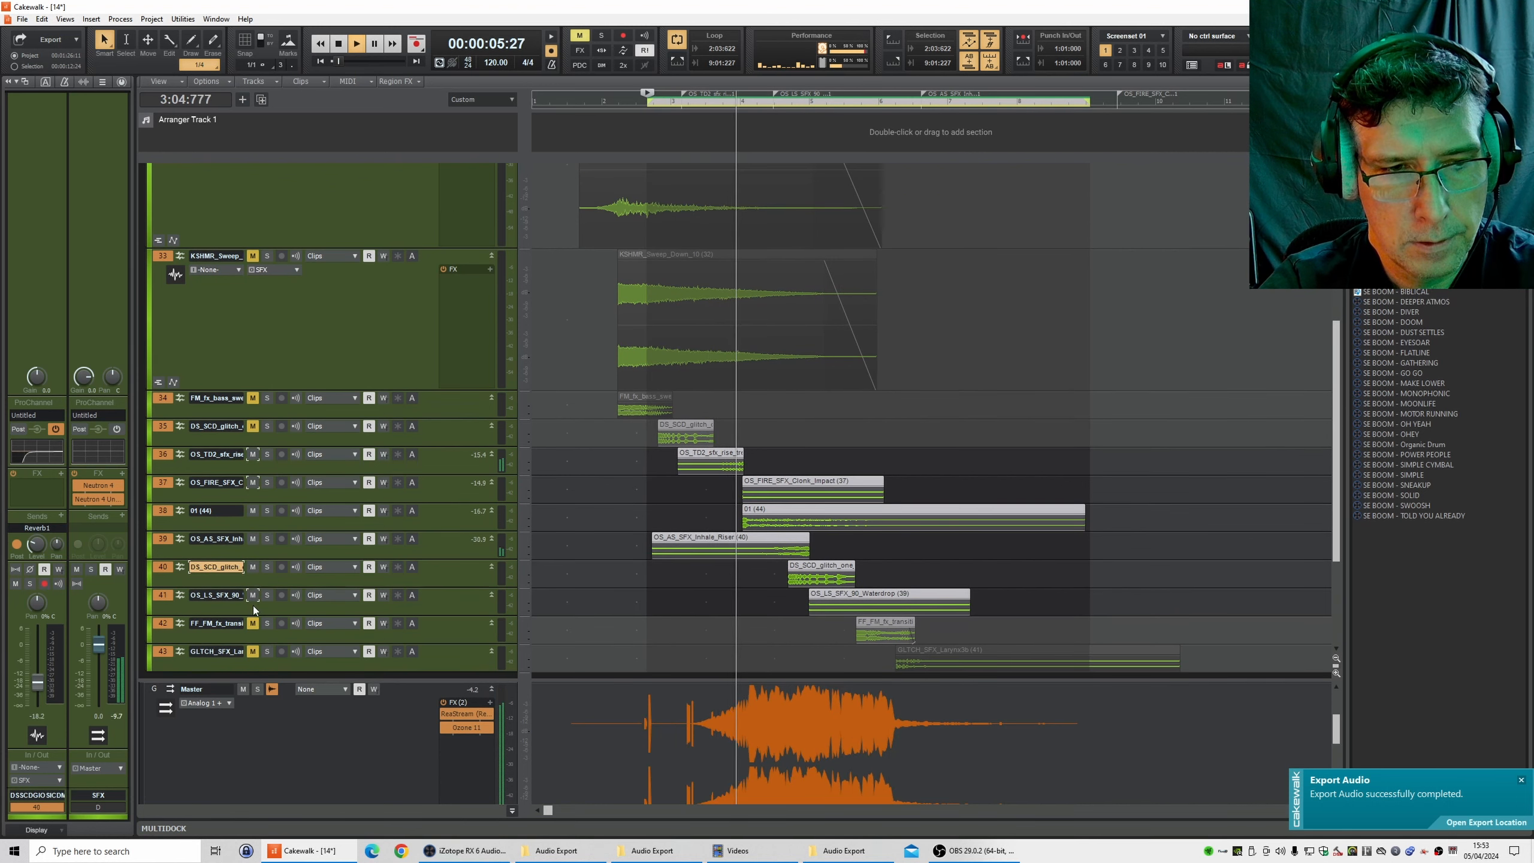
{"action": "left_click", "coordinate": [253, 623]}
{"action": "left_click", "coordinate": [253, 652]}
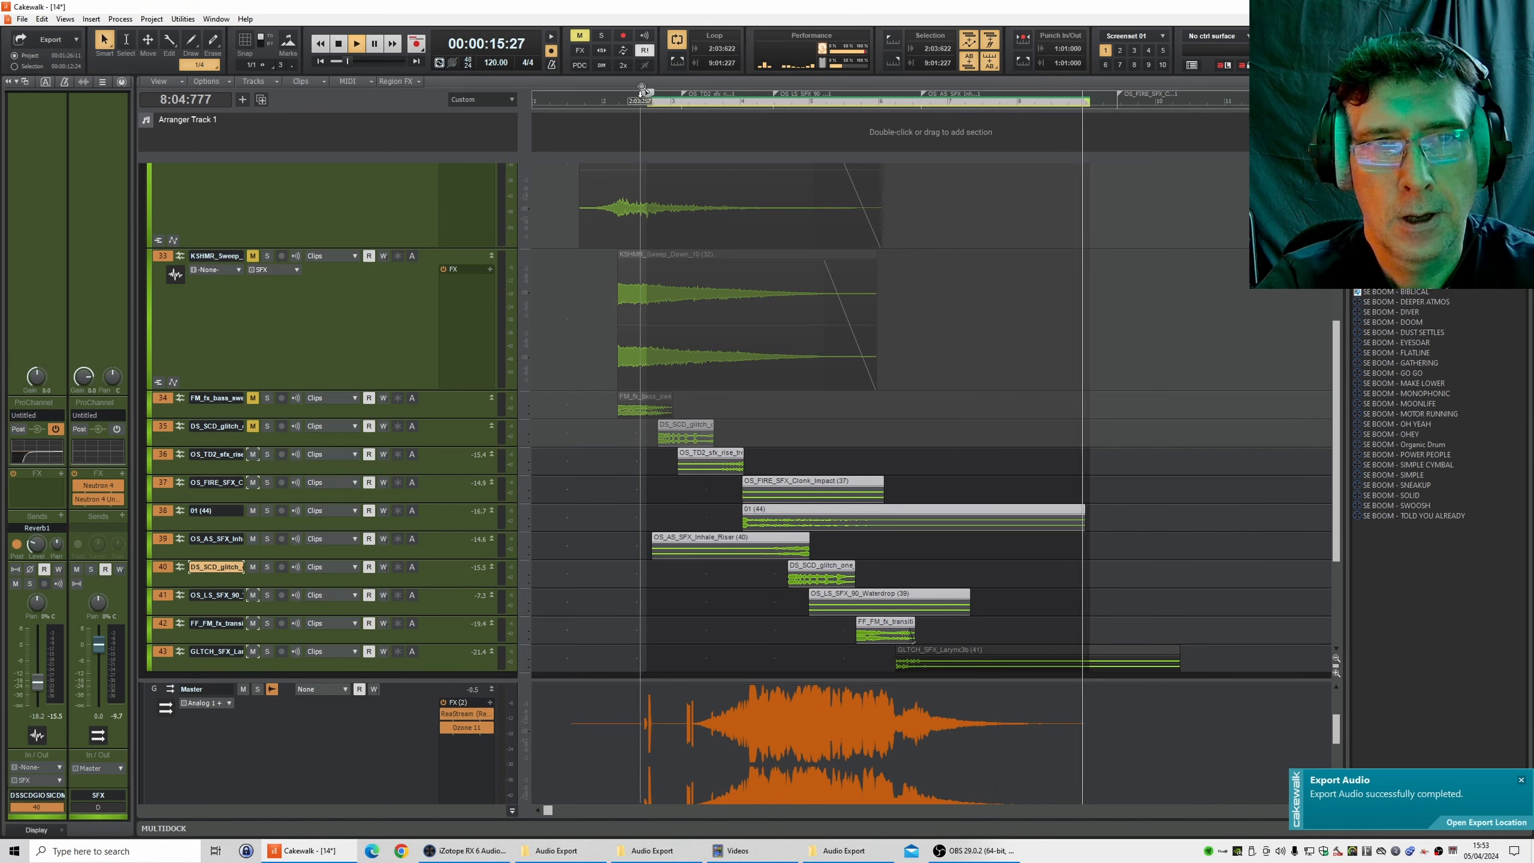
- Audition the later SFX from about 5:02:334, mute the GLTCH SFX on track 43, and replay that part
{"action": "left_click", "coordinate": [832, 102]}
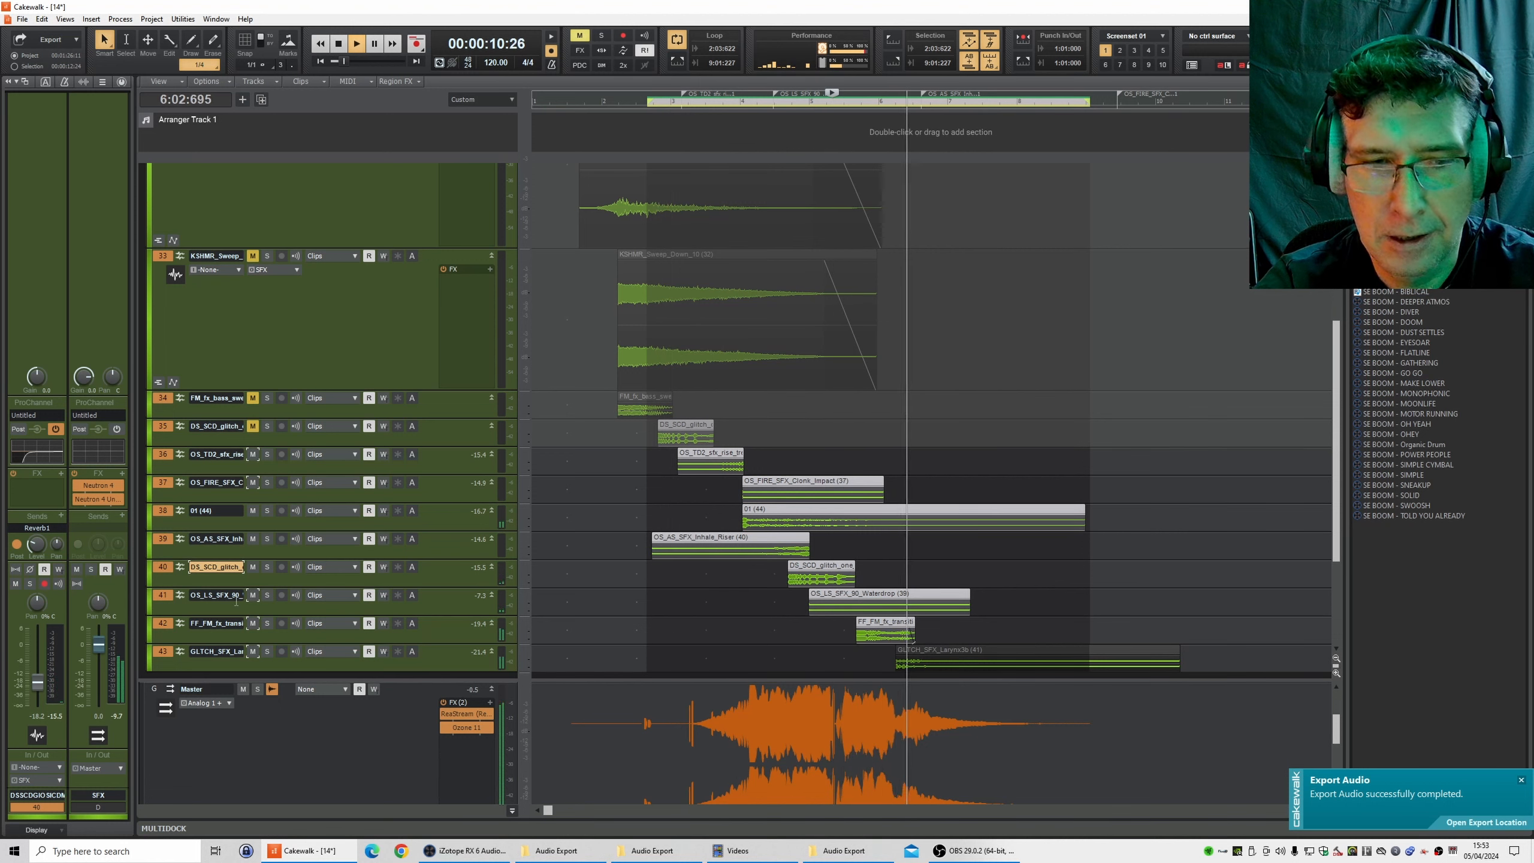
{"action": "key", "text": "space"}
{"action": "left_click", "coordinate": [252, 651]}
{"action": "key", "text": "space"}
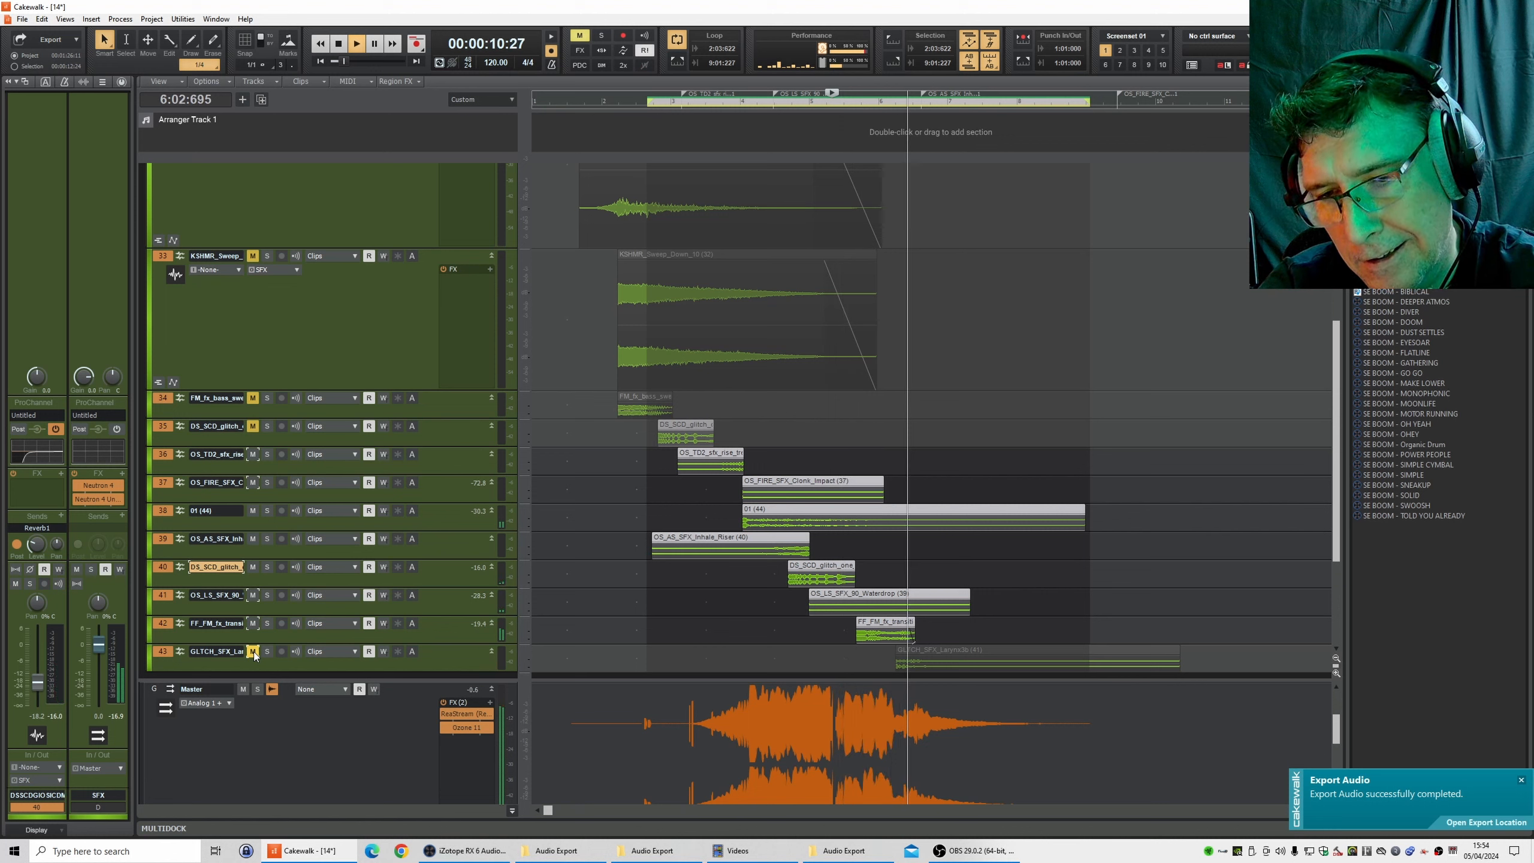
{"action": "key", "text": "space"}
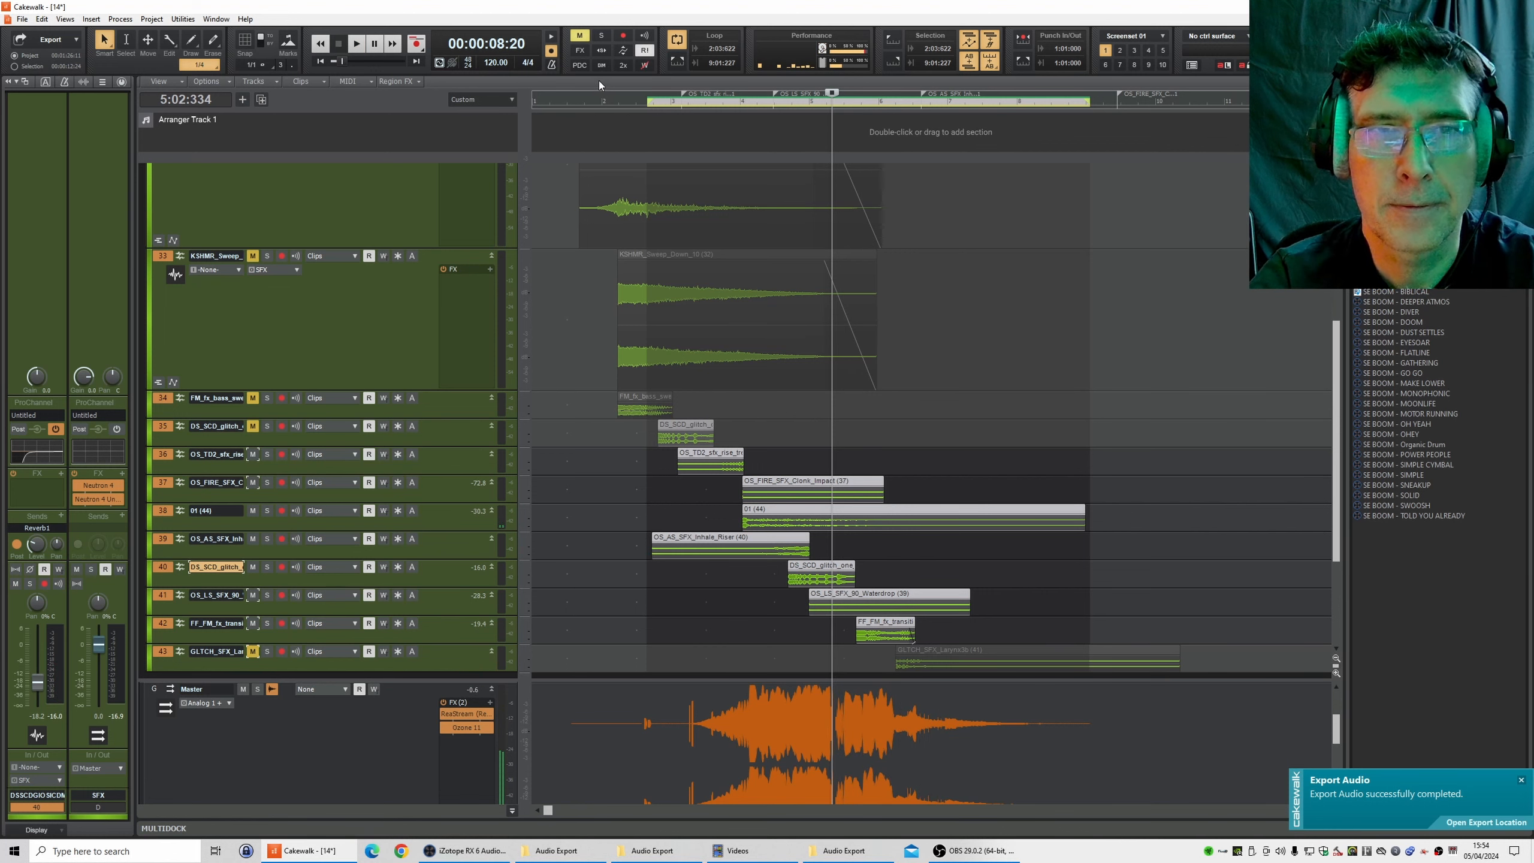
- Audition the loop from its start at 2:03:622, and check its tail from about 8:02:382
{"action": "left_click", "coordinate": [646, 101]}
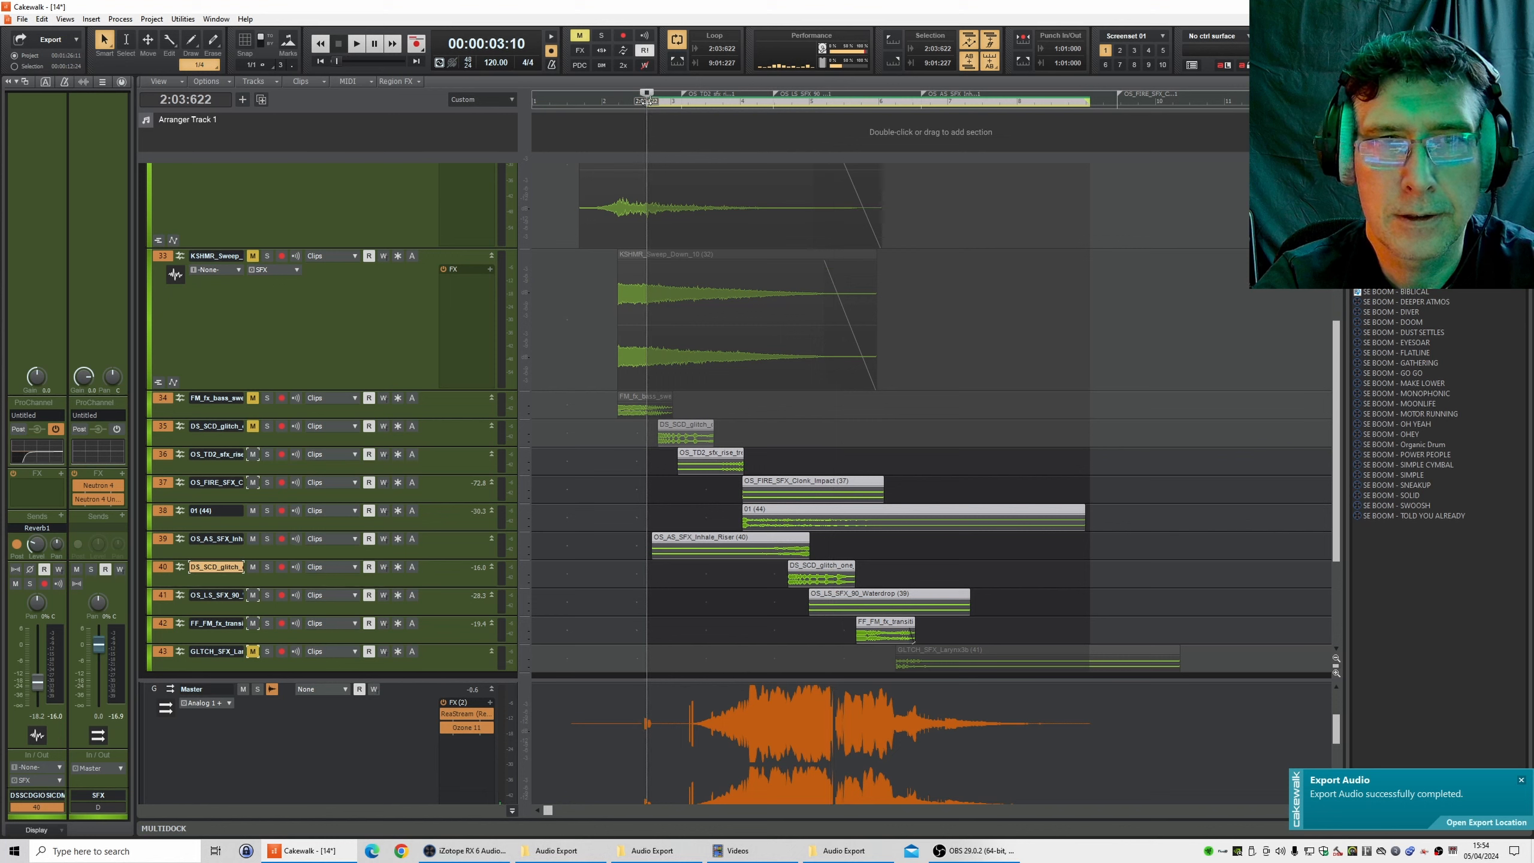
{"action": "key", "text": "space"}
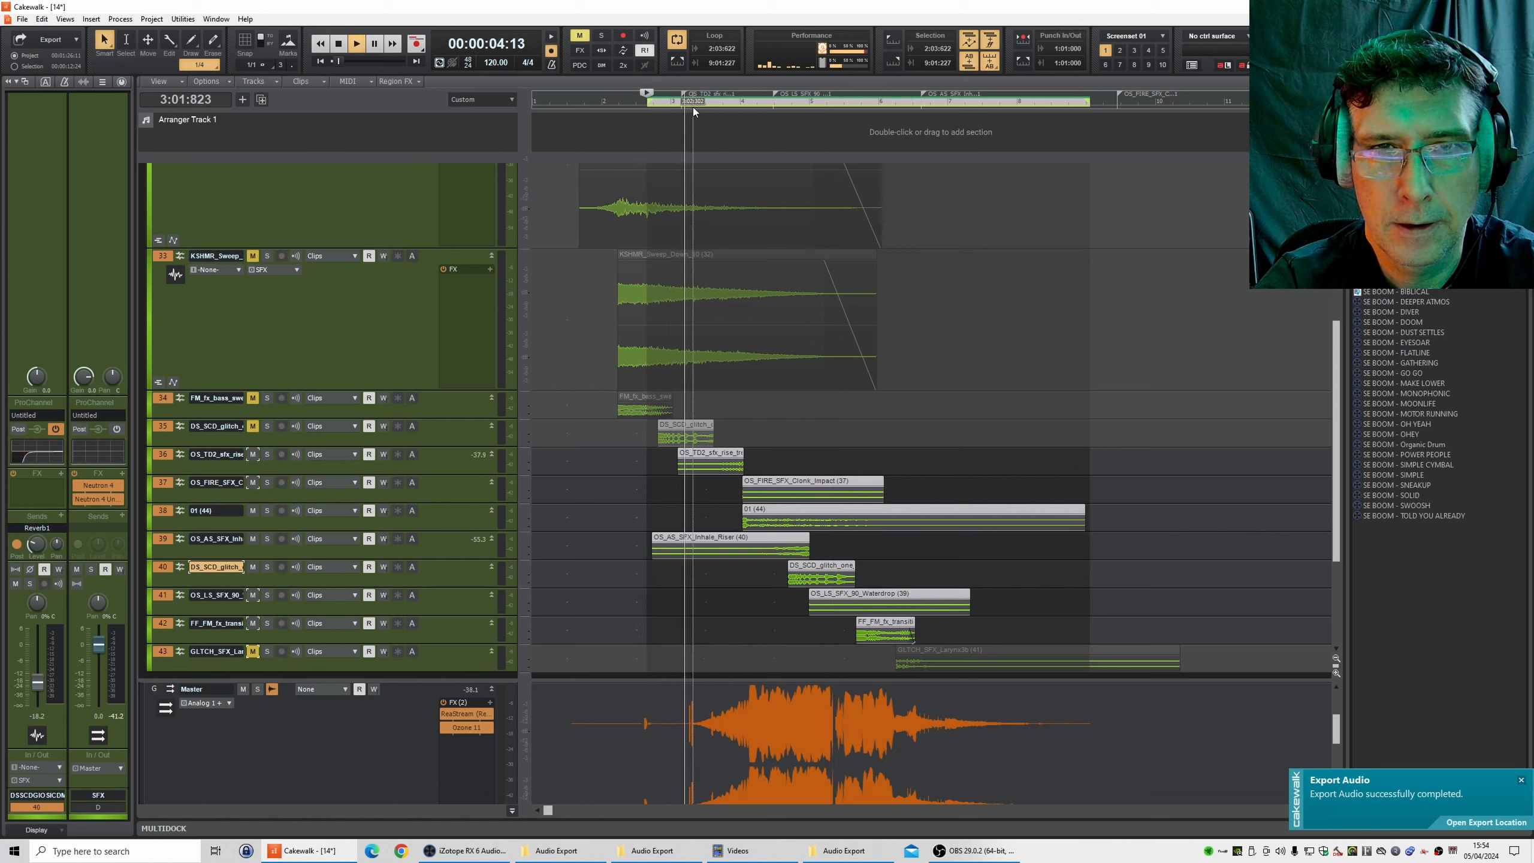
{"action": "left_click", "coordinate": [1040, 102]}
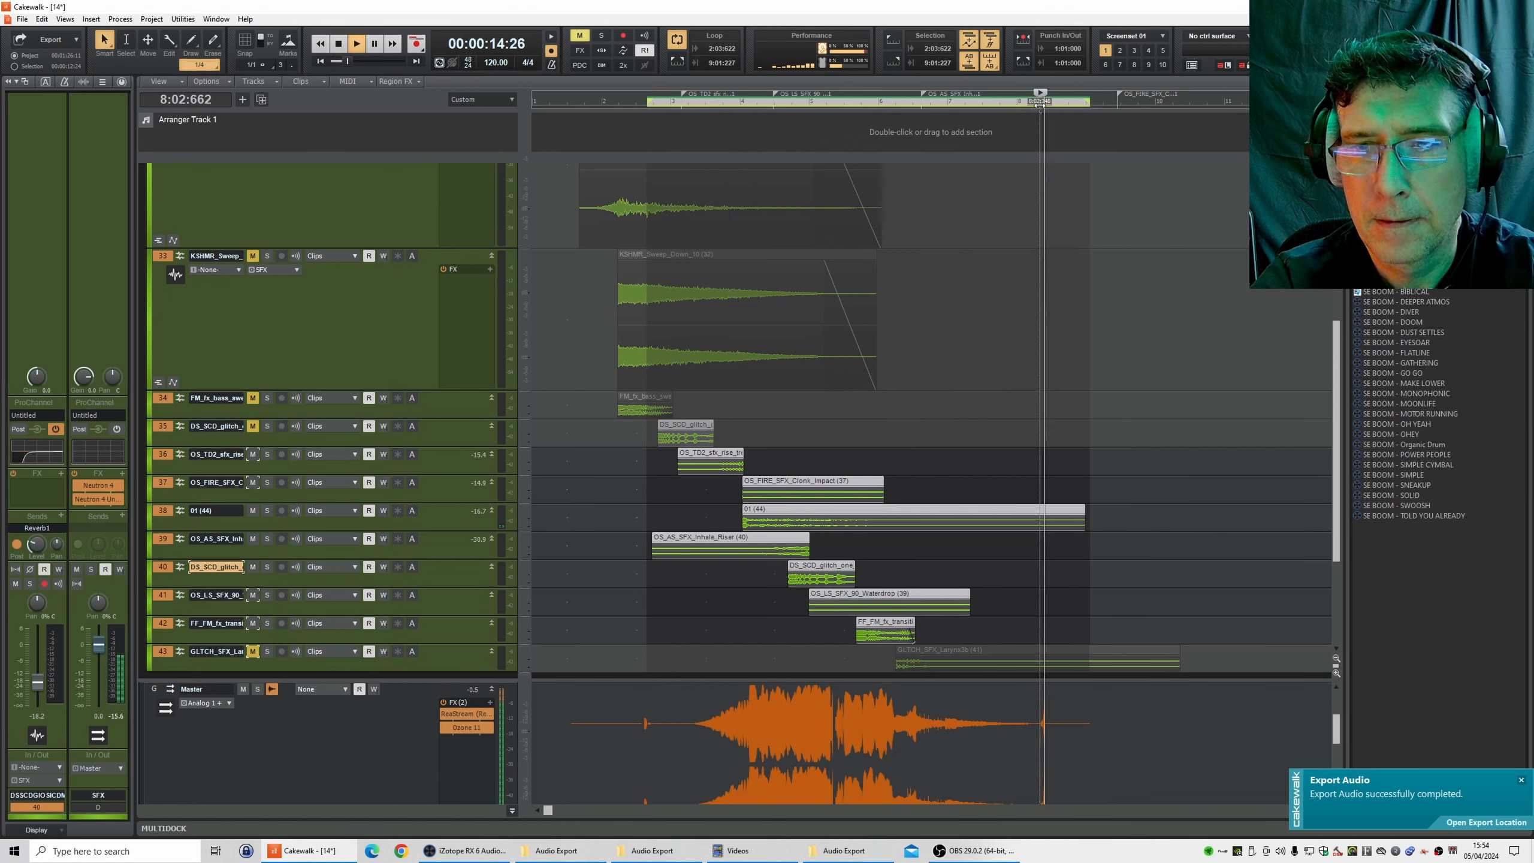
{"action": "key", "text": "space"}
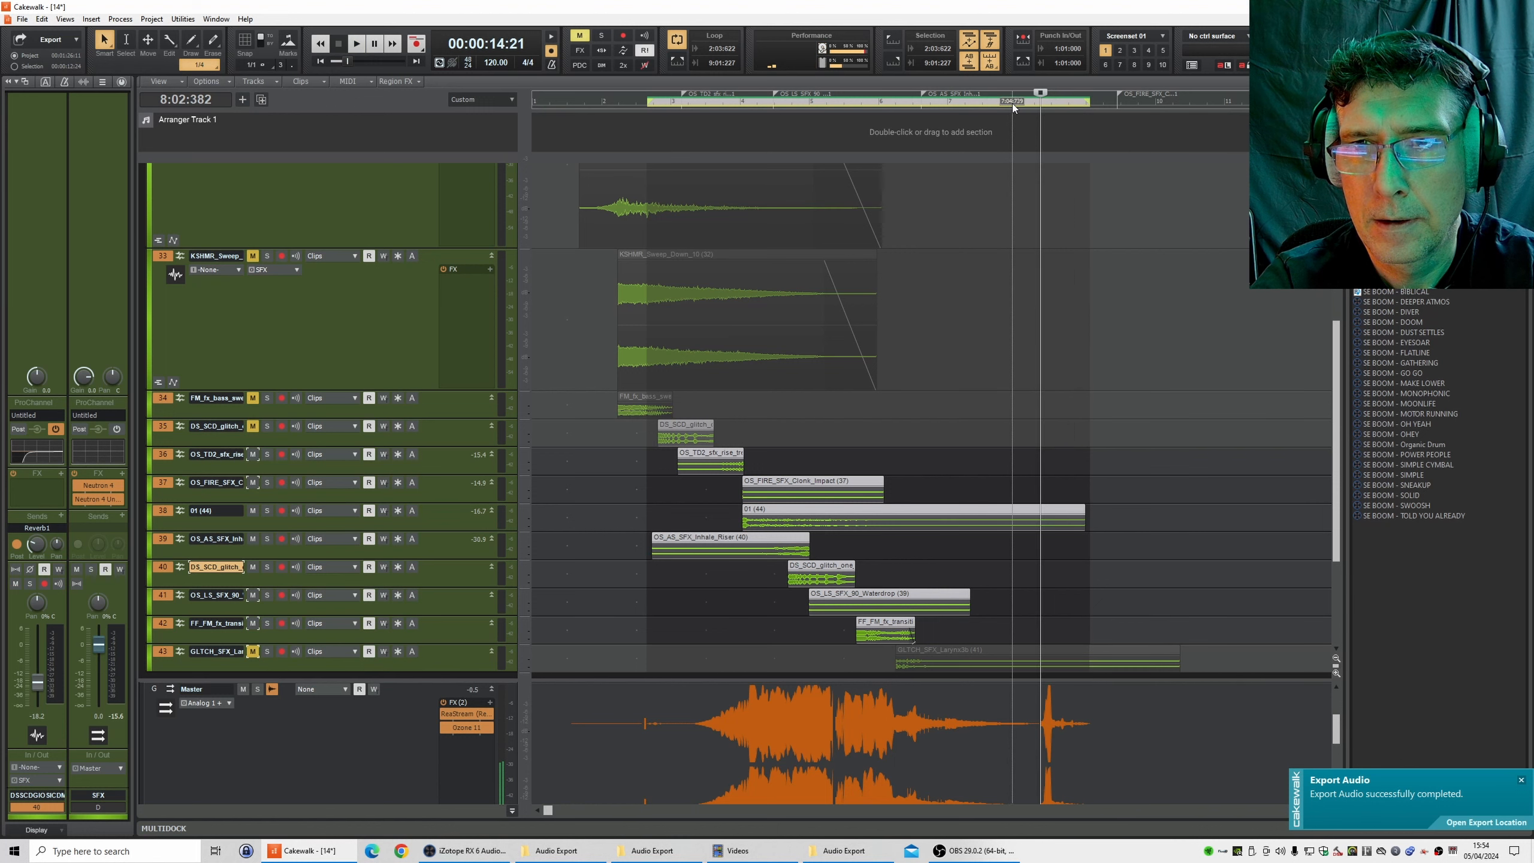
- Extend the loop end to 9:02:863 and audition the tail from about 6:01:545
{"action": "left_click_drag", "start_coordinate": [1086, 107], "coordinate": [1117, 102]}
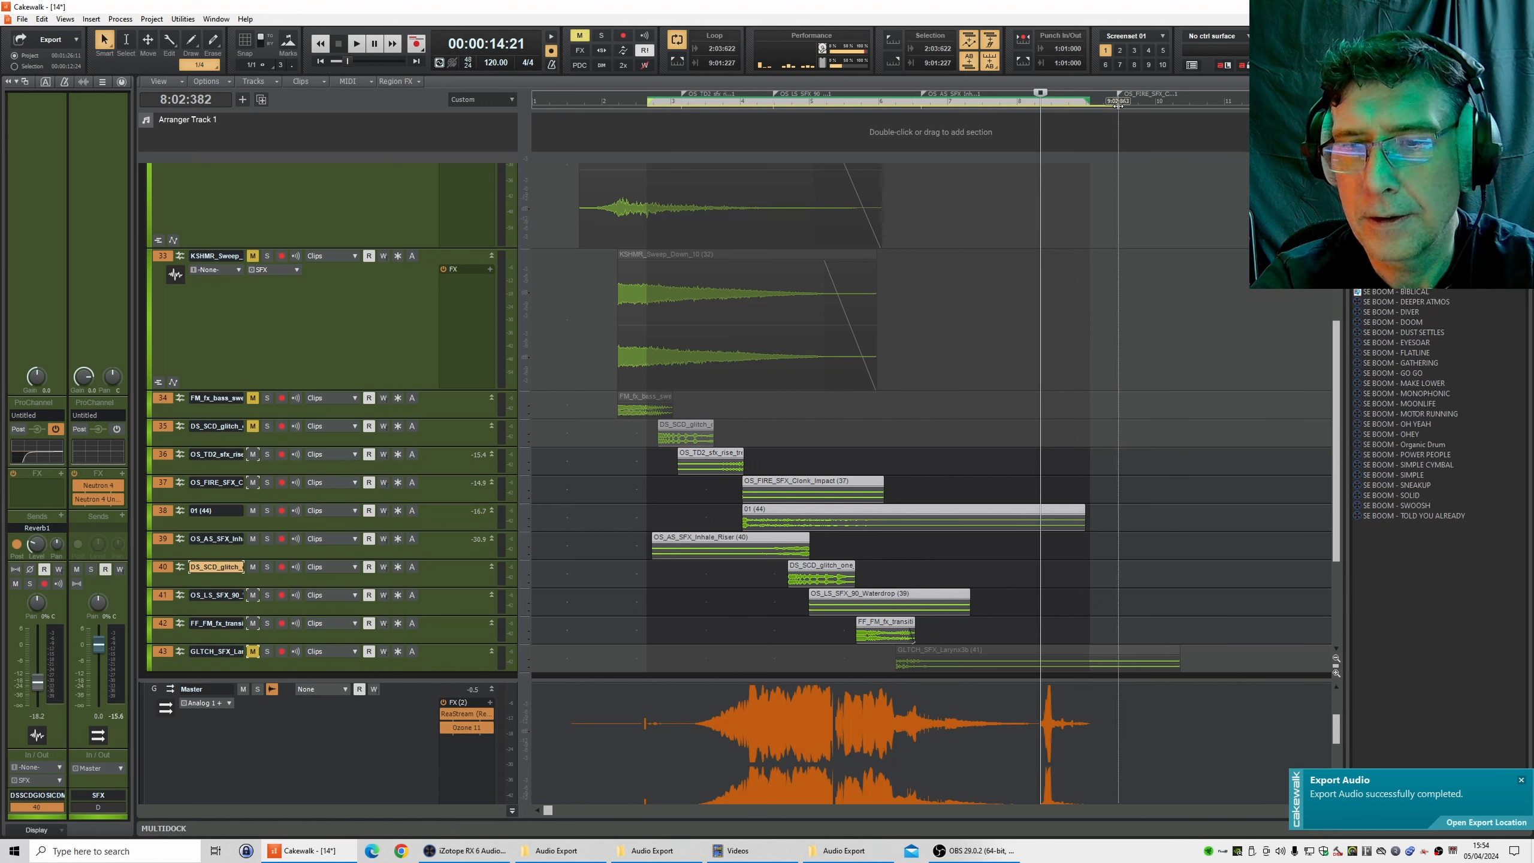
{"action": "left_click", "coordinate": [887, 102]}
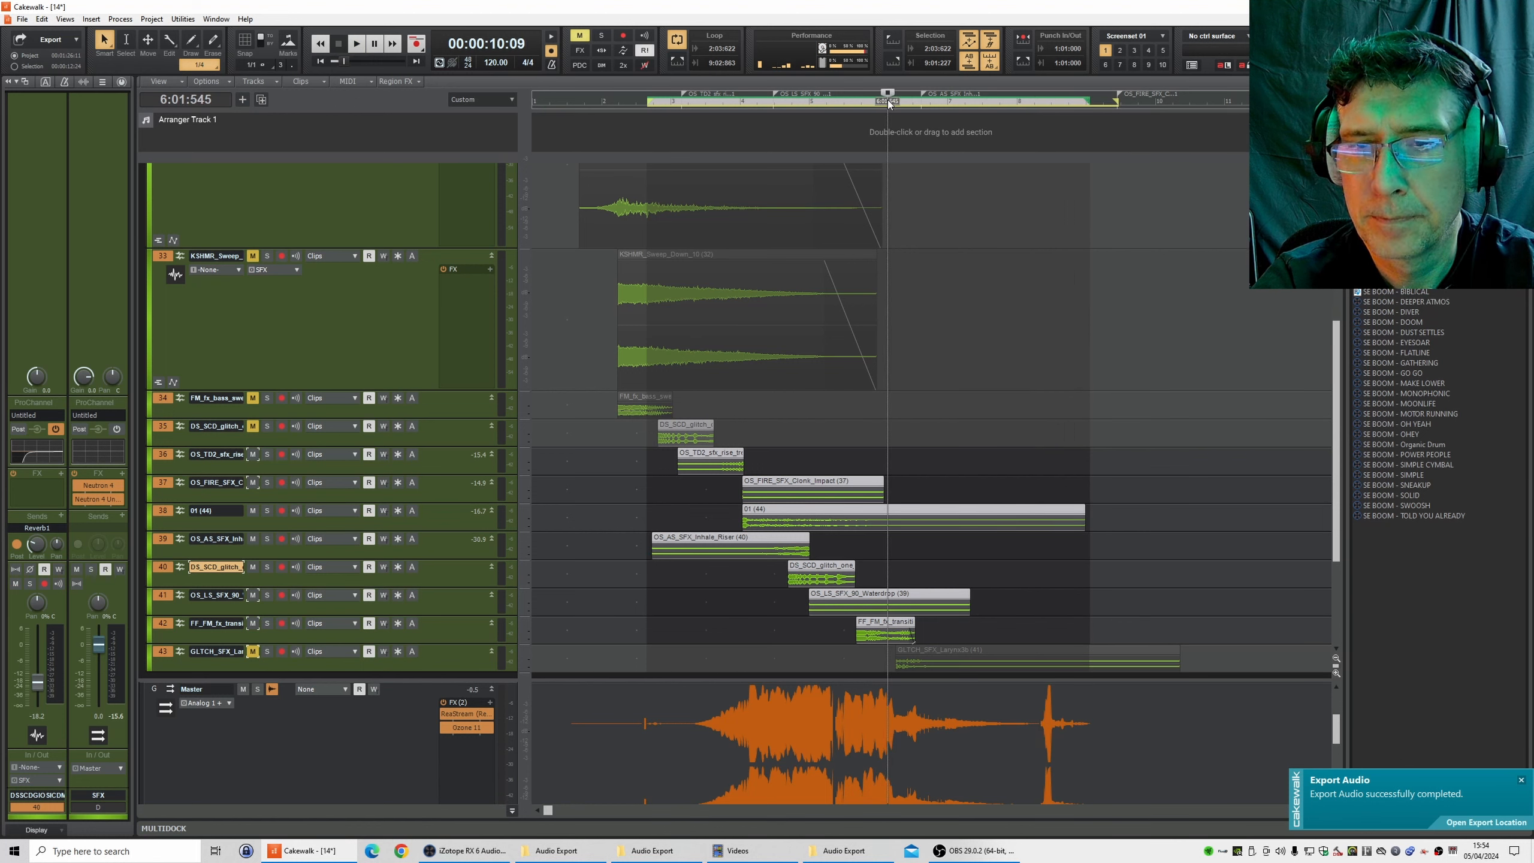
{"action": "key", "text": "space"}
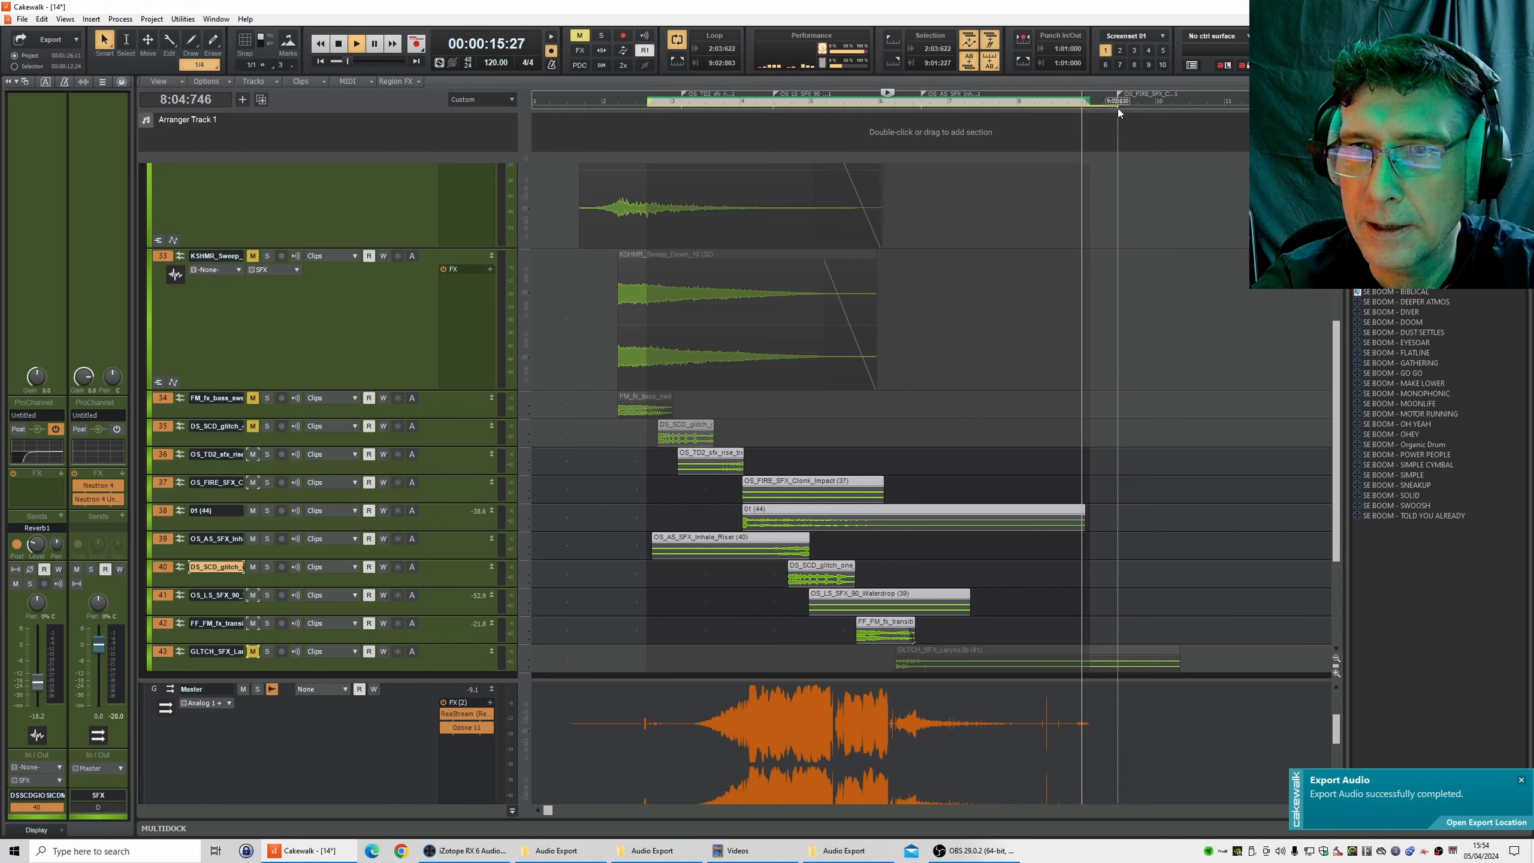
{"action": "key", "text": "space"}
- Select the extended loop region across all tracks
{"action": "left_click", "coordinate": [1088, 99]}
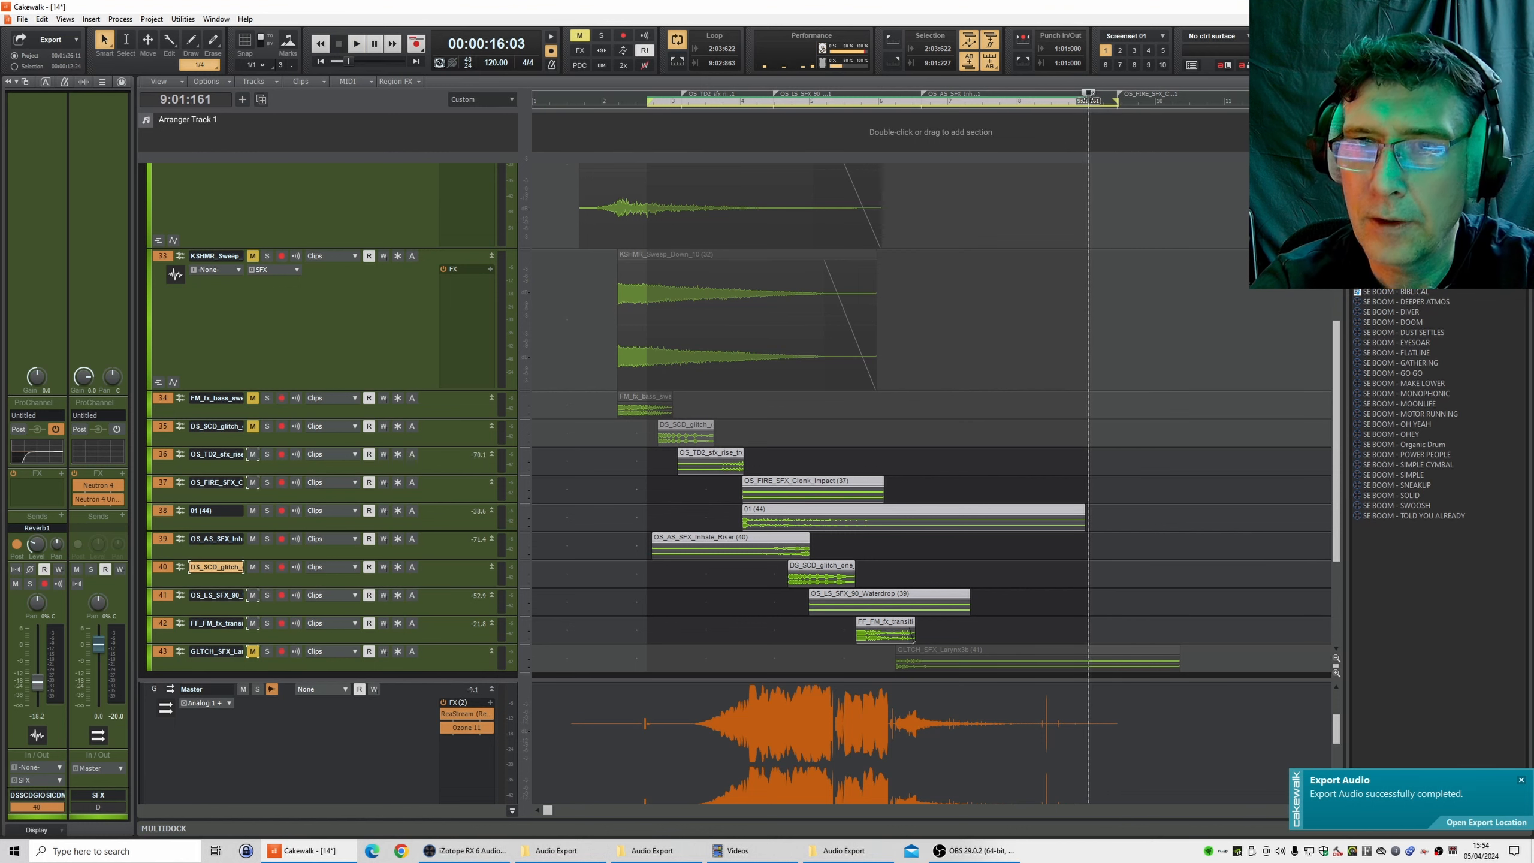
{"action": "right_click", "coordinate": [1088, 99]}
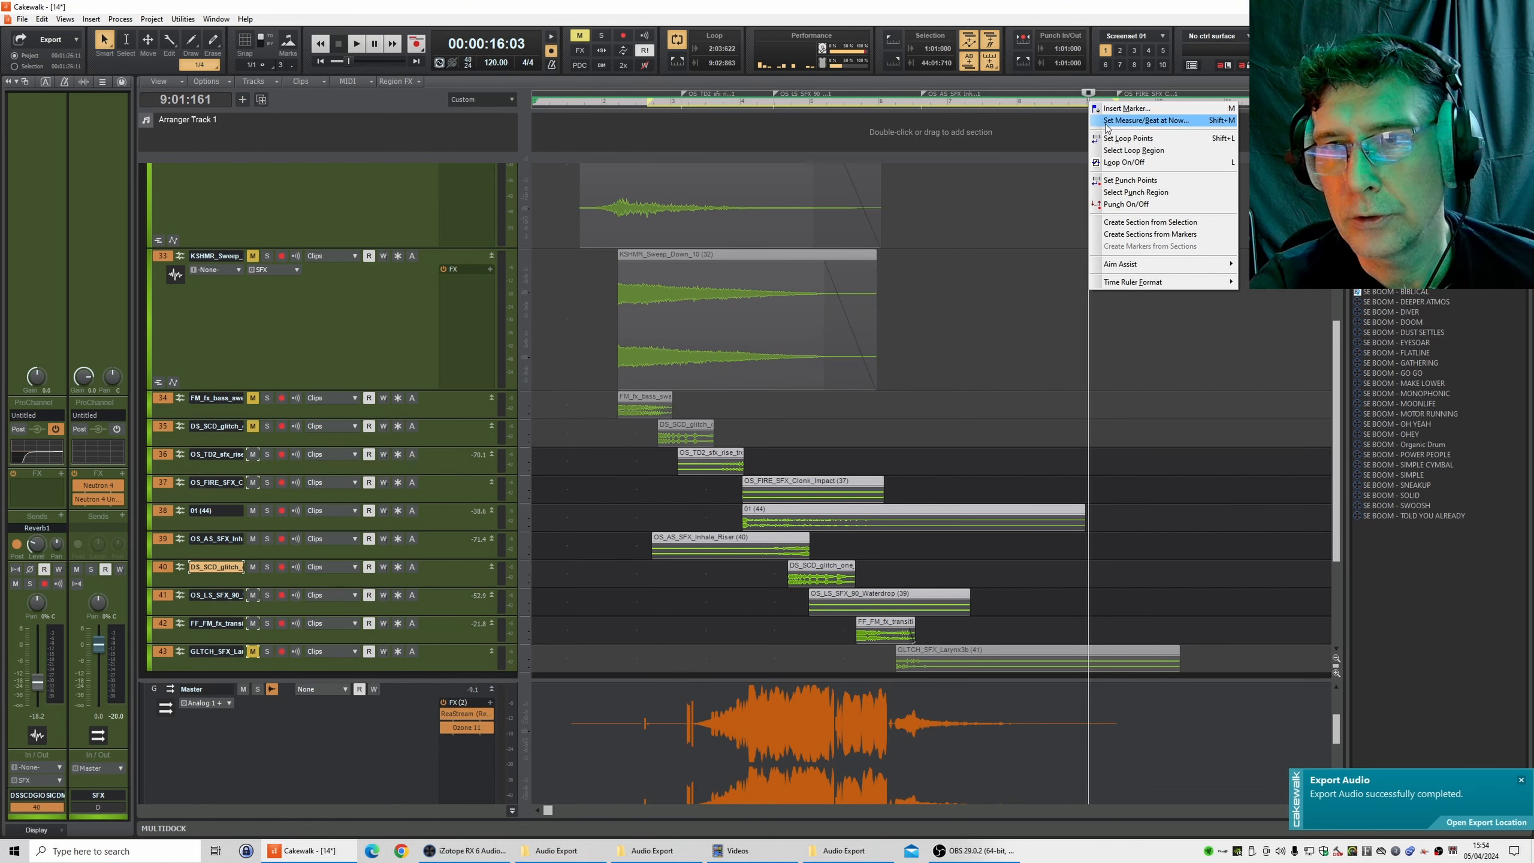
{"action": "left_click", "coordinate": [1129, 151]}
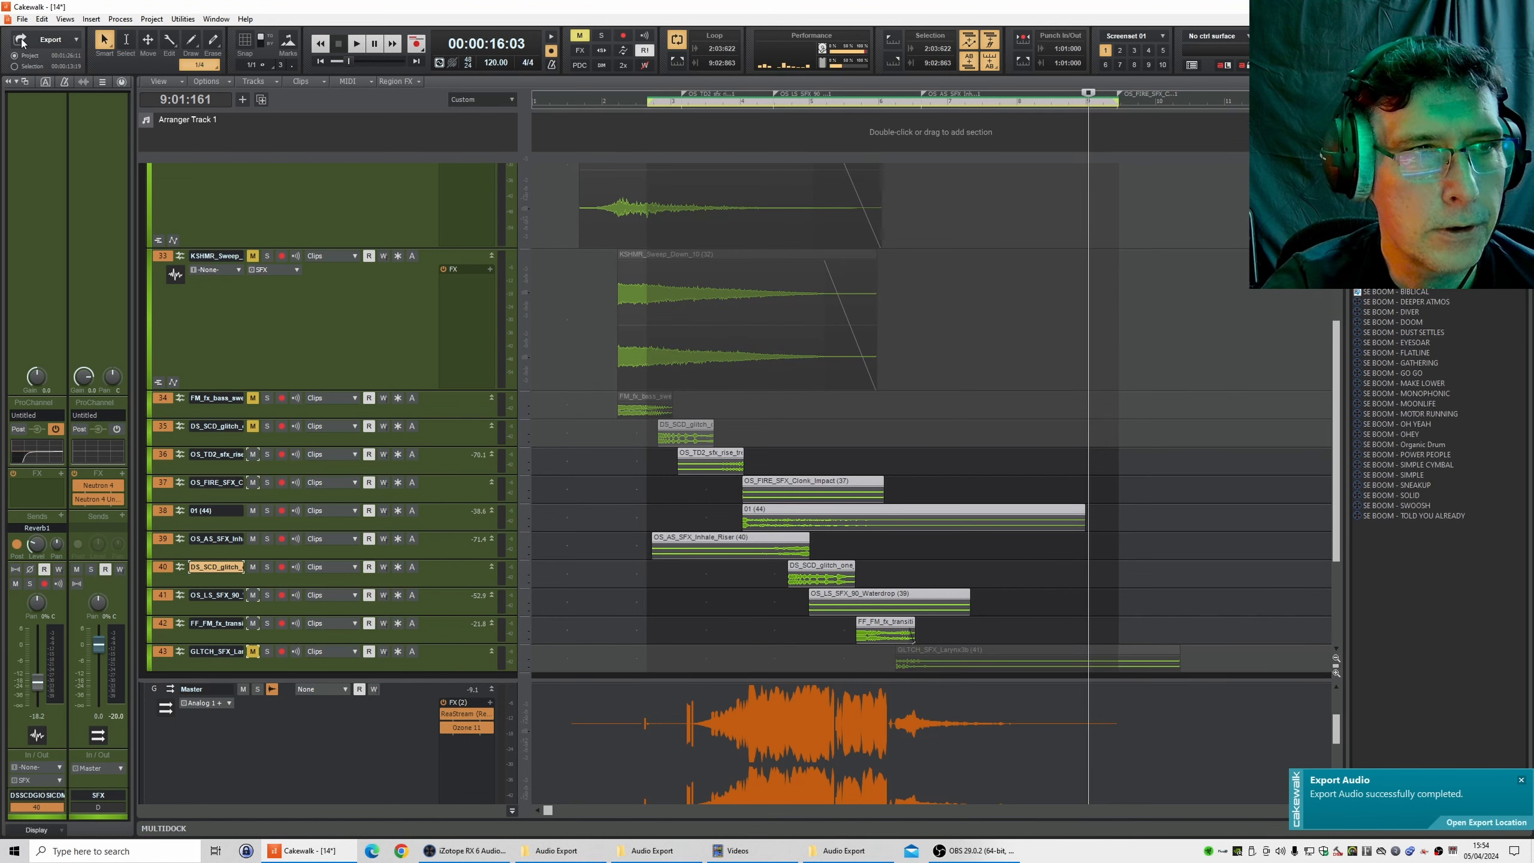
- Export the time selection of the entire mix as a Wave file named "Element 04 - Custom"
{"action": "left_click", "coordinate": [22, 19]}
{"action": "mouse_move", "coordinate": [72, 153]}
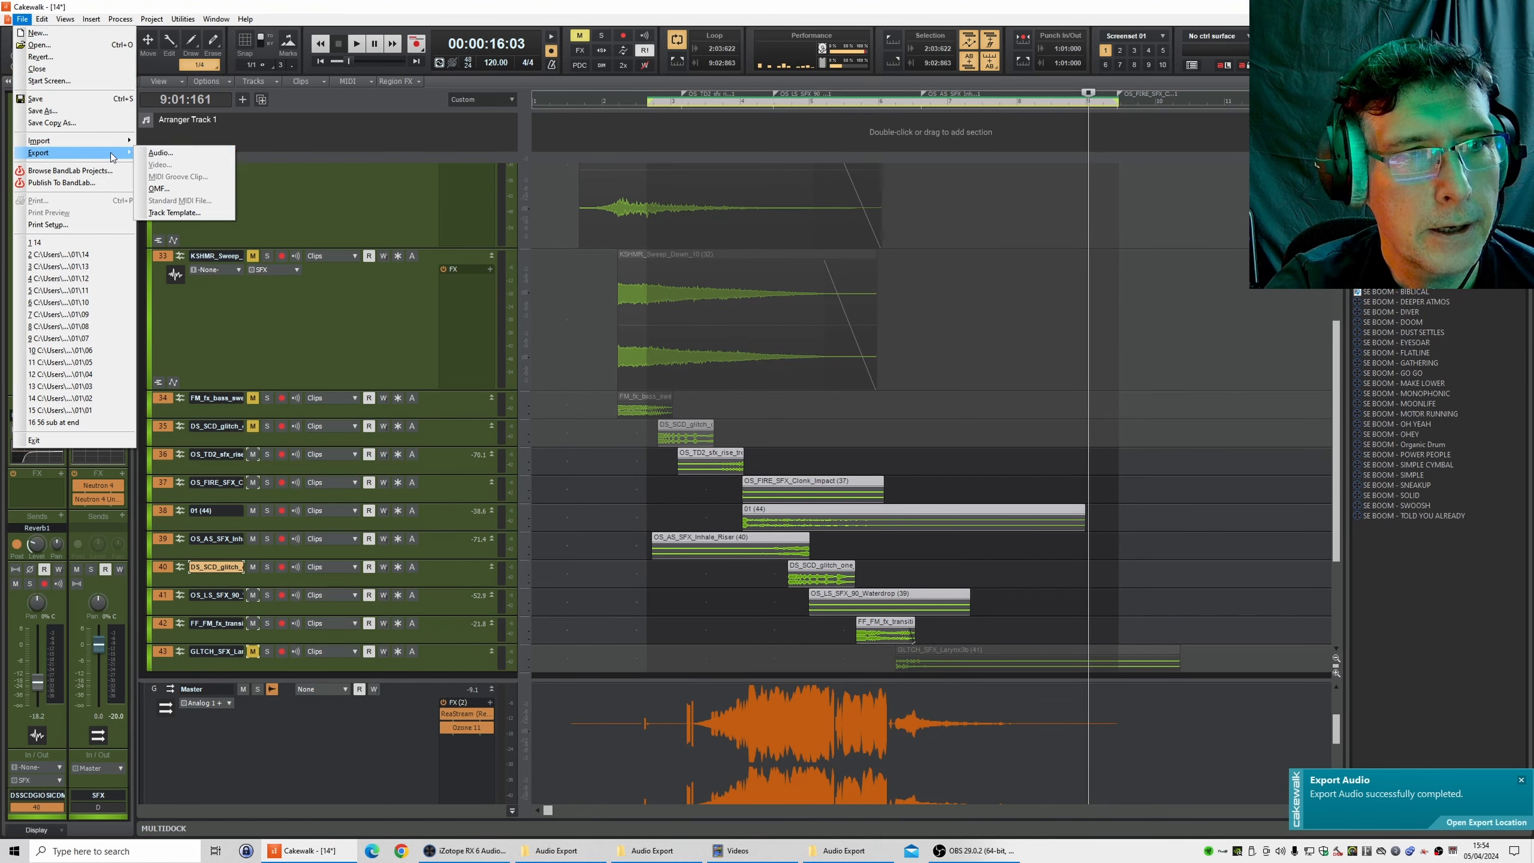
{"action": "left_click", "coordinate": [156, 156]}
{"action": "left_click", "coordinate": [788, 183]}
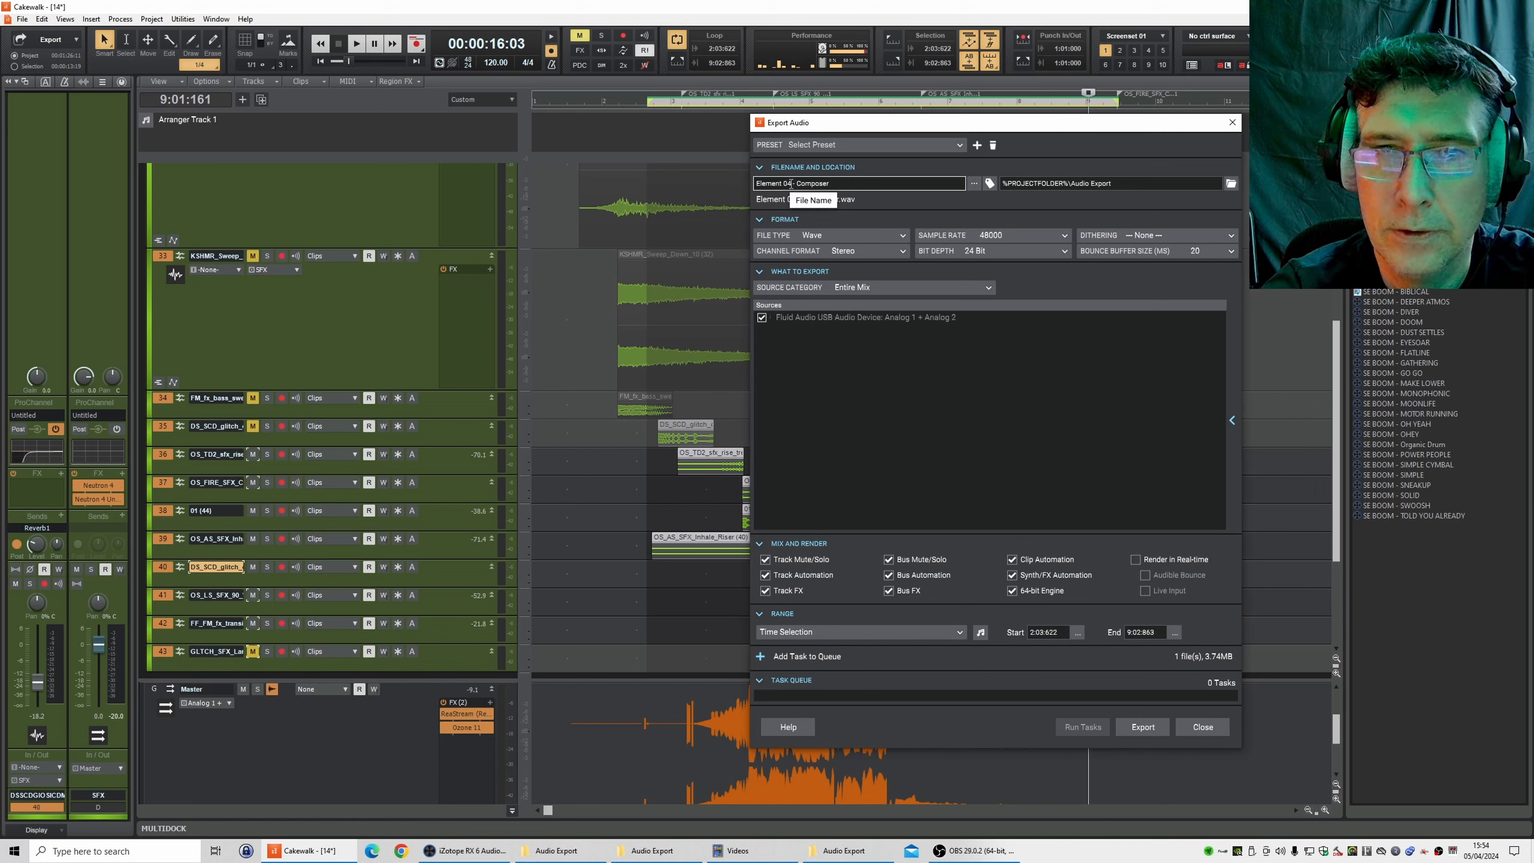
{"action": "key", "text": "Delete"}
{"action": "key", "text": "Delete"}
{"action": "key", "text": "Delete"}
{"action": "key", "text": "Delete"}
{"action": "key", "text": "Delete"}
{"action": "key", "text": "Delete"}
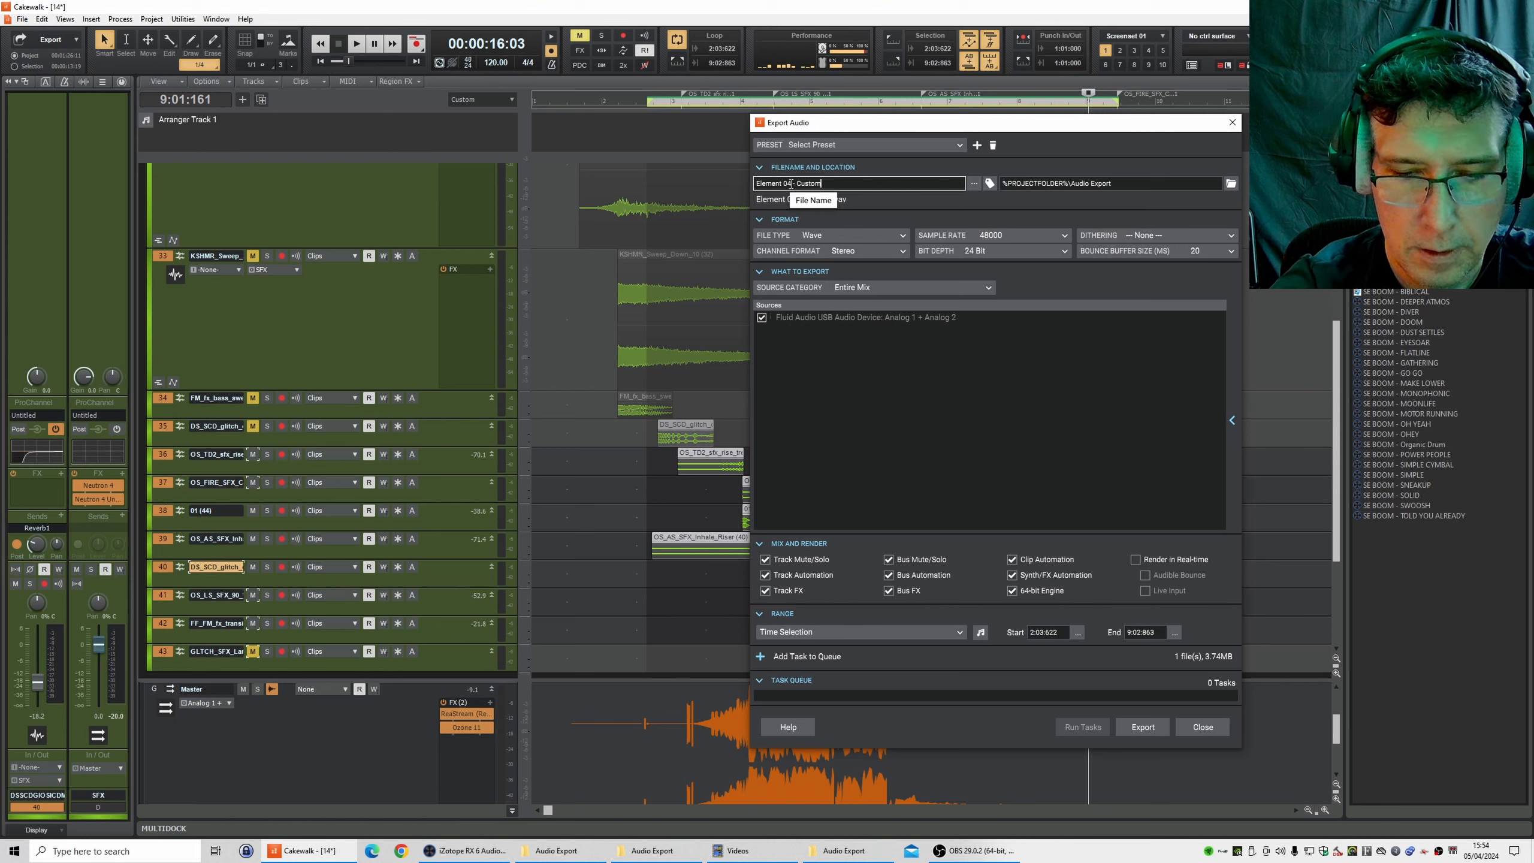
{"action": "left_click", "coordinate": [1137, 728]}
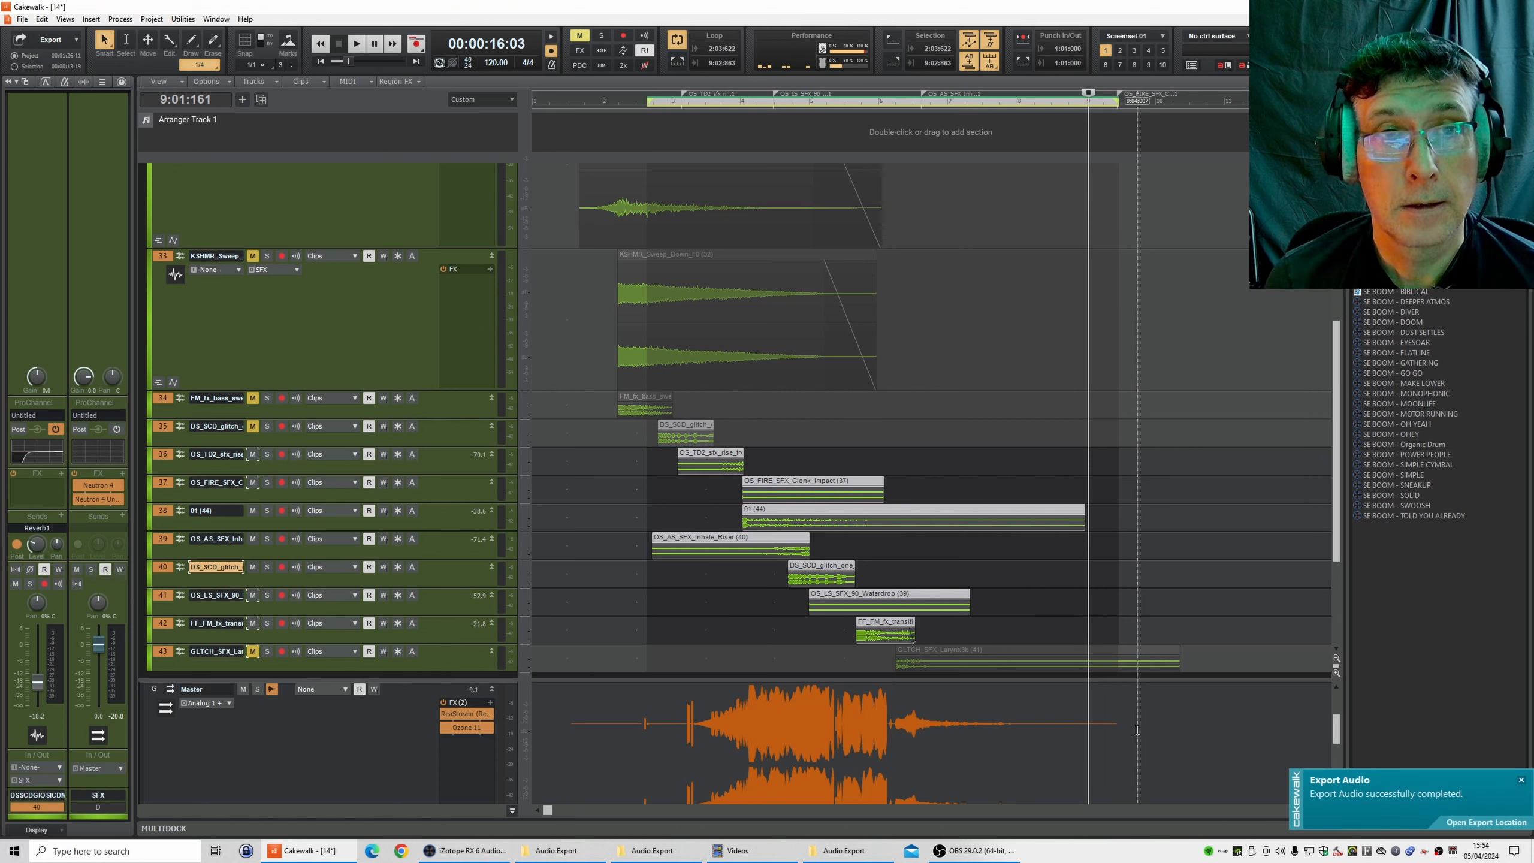
- Dismiss the export notification, mute vocal Track 30, and unmute vocal Track 31
{"action": "scroll", "coordinate": [1137, 729], "scroll_direction": "up", "scroll_amount": 3}
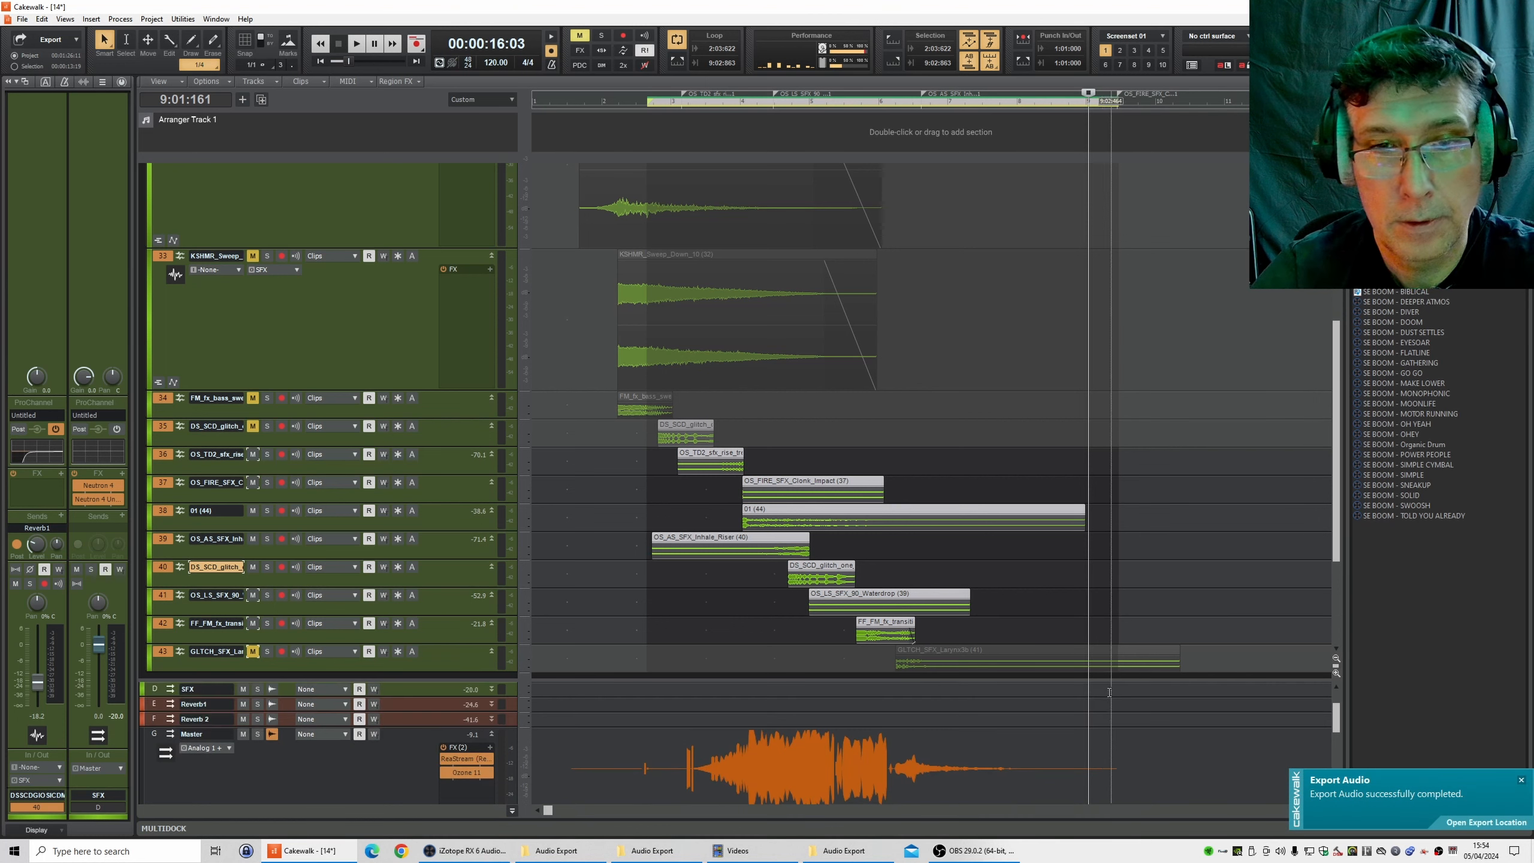
{"action": "left_click", "coordinate": [1520, 780]}
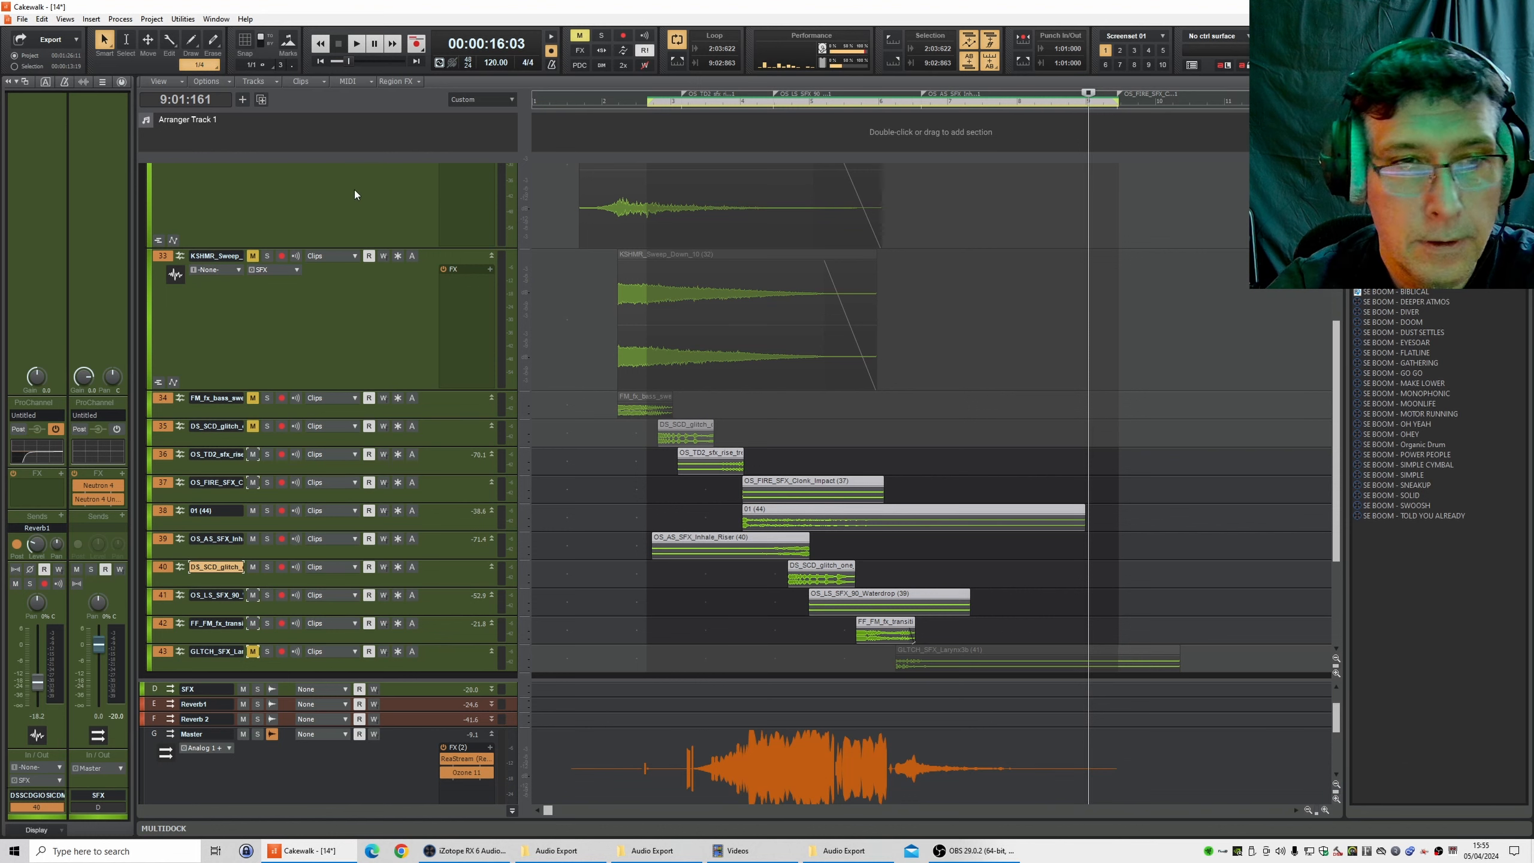
{"action": "scroll", "coordinate": [419, 374], "scroll_direction": "up", "scroll_amount": 5}
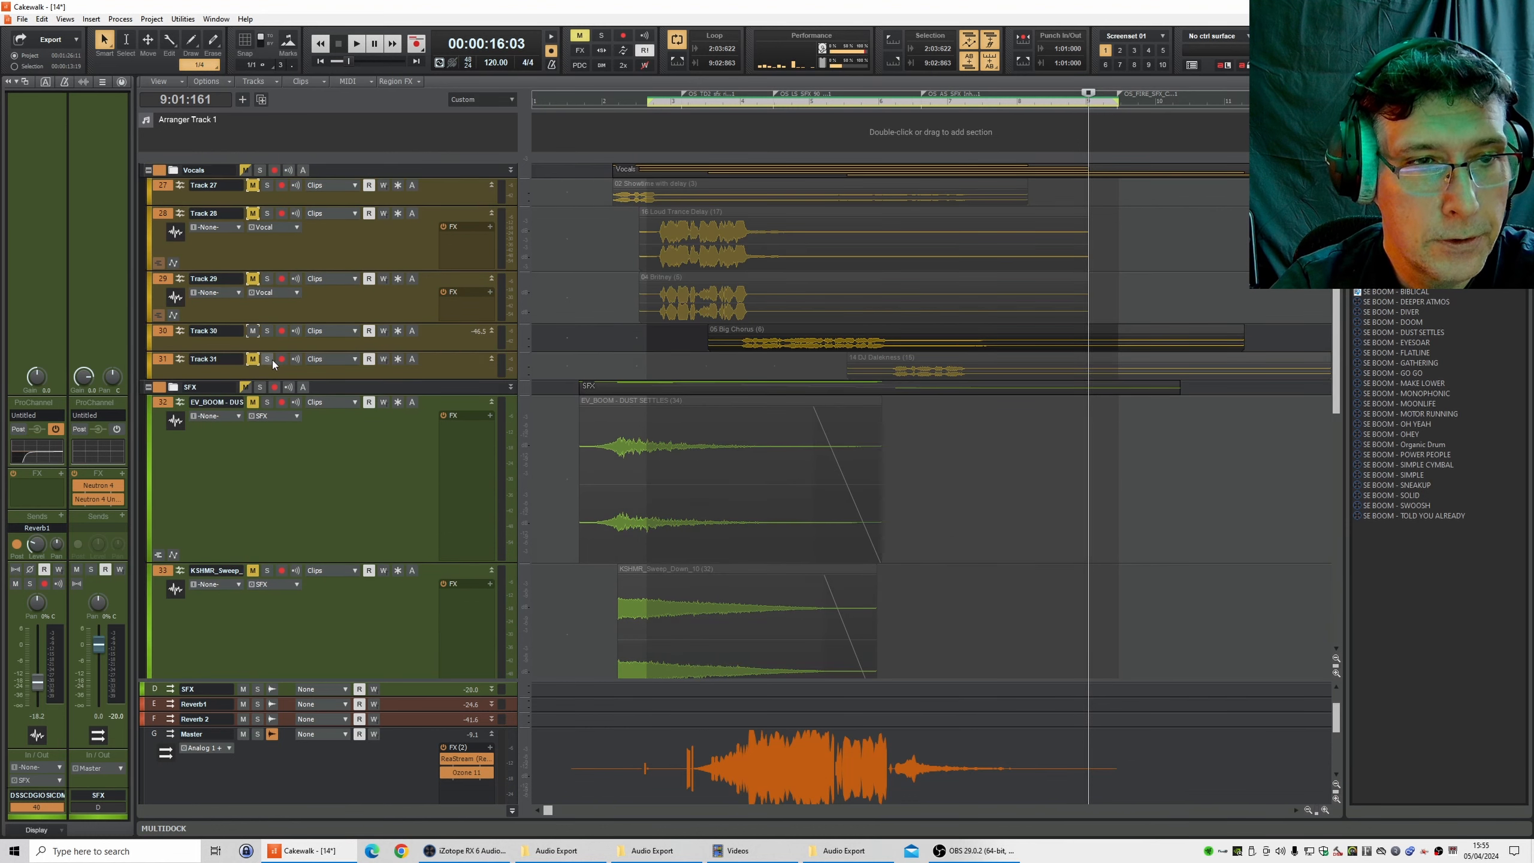
{"action": "left_click", "coordinate": [253, 331]}
{"action": "left_click", "coordinate": [253, 359]}
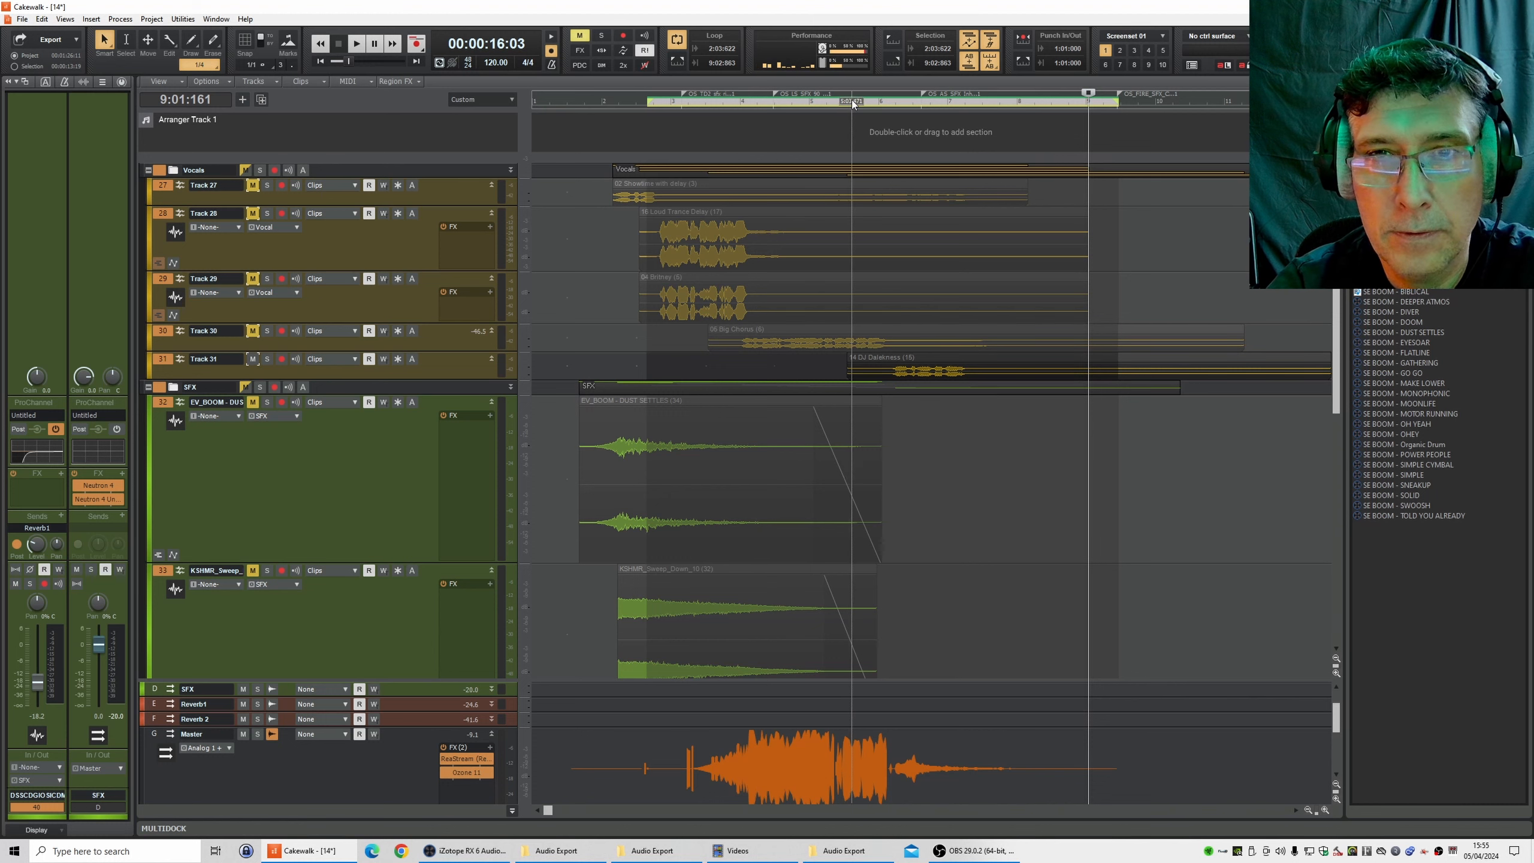
- Unmute the GLTCH SFX on track 43 and audition it with the Track 31 vocal from about 5:03:471, replaying from slightly earlier
{"action": "left_click", "coordinate": [851, 100]}
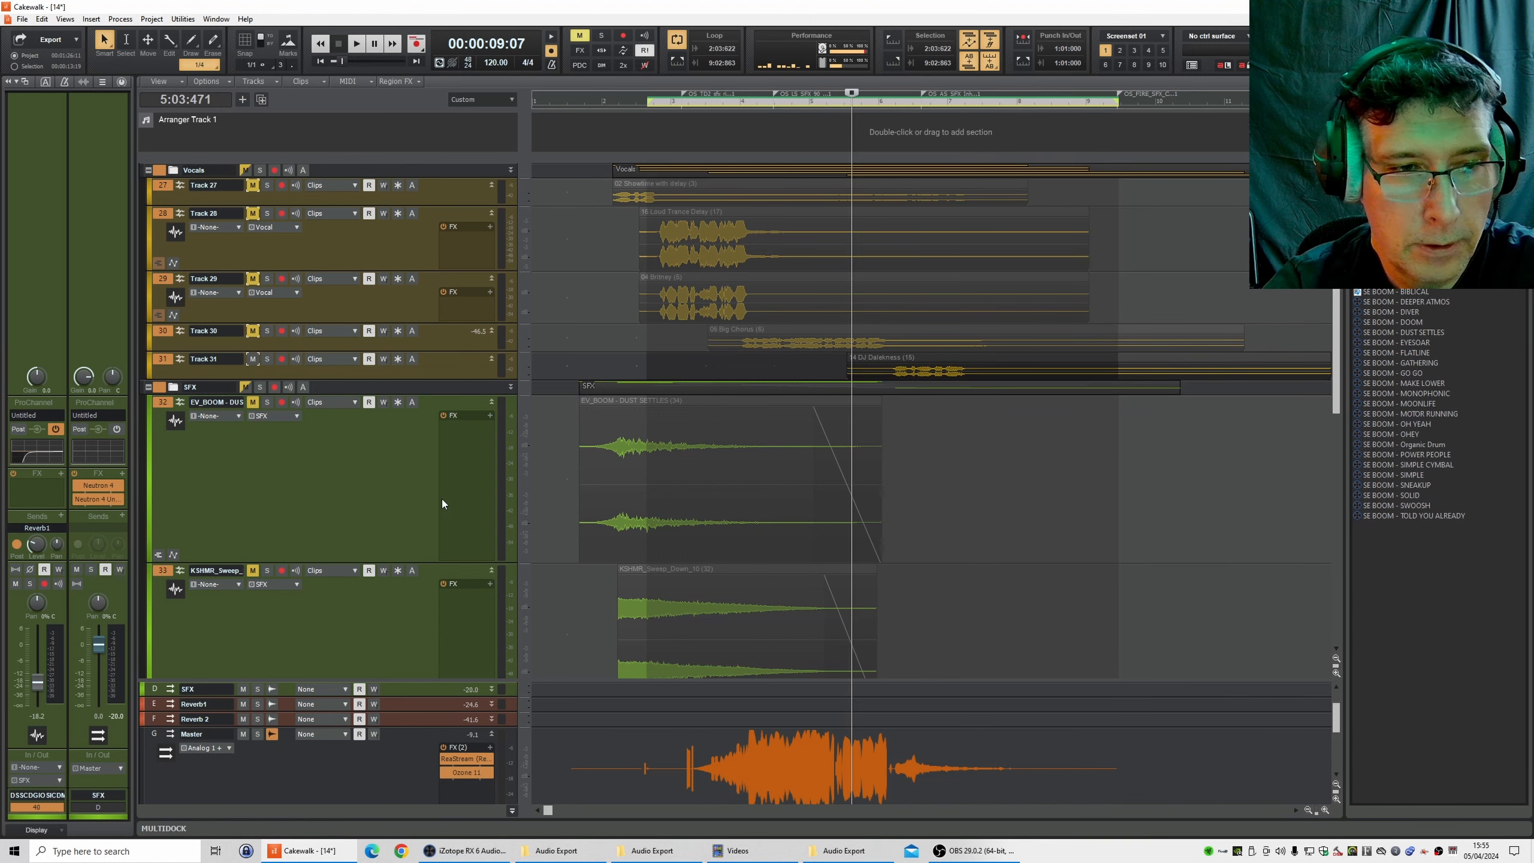
{"action": "scroll", "coordinate": [395, 514], "scroll_direction": "down", "scroll_amount": 6}
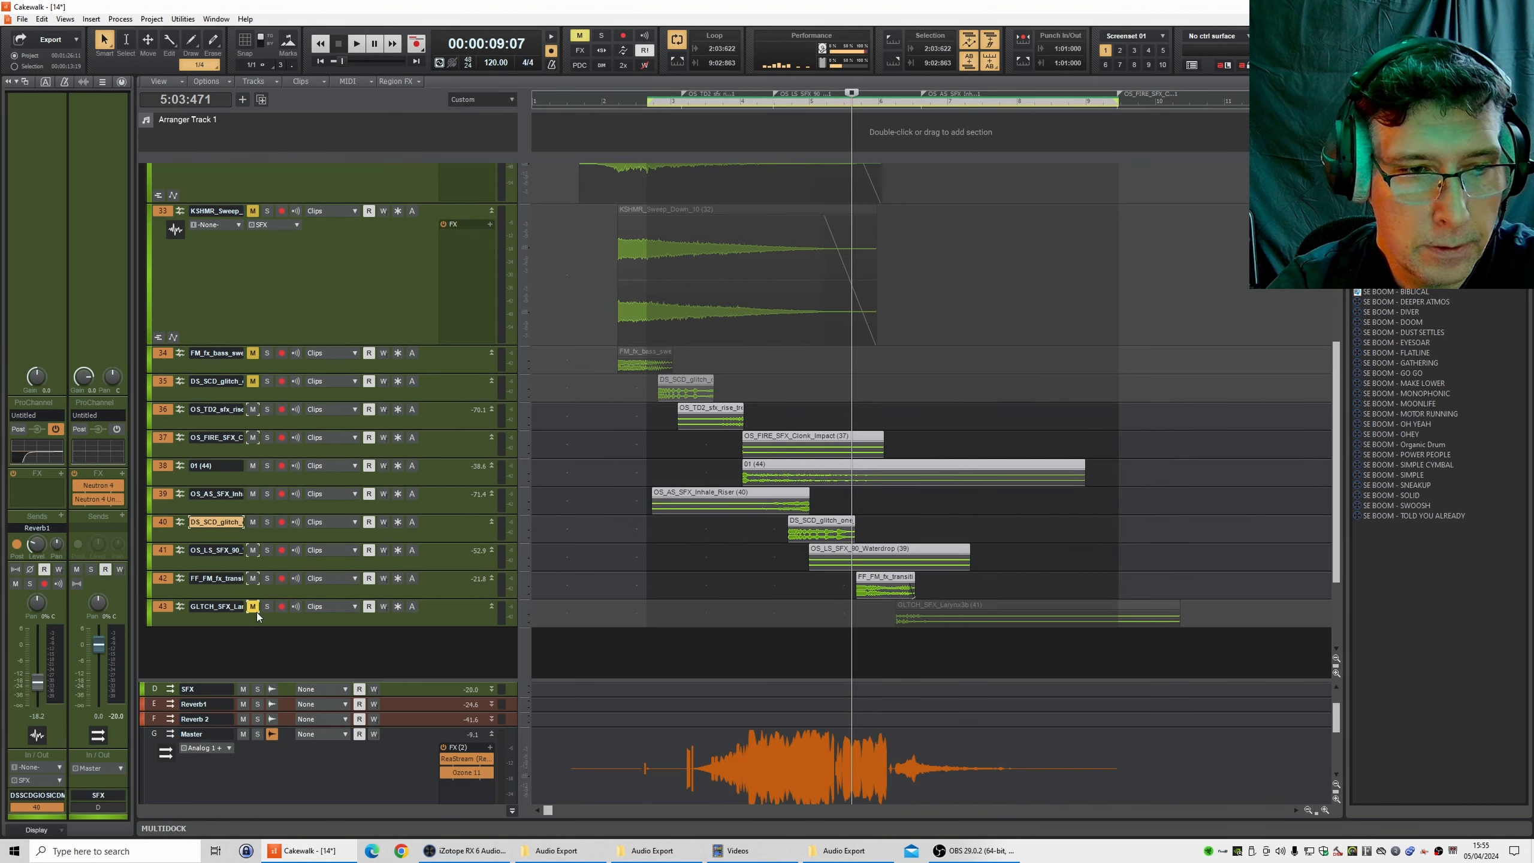
{"action": "left_click", "coordinate": [253, 606]}
{"action": "key", "text": "space"}
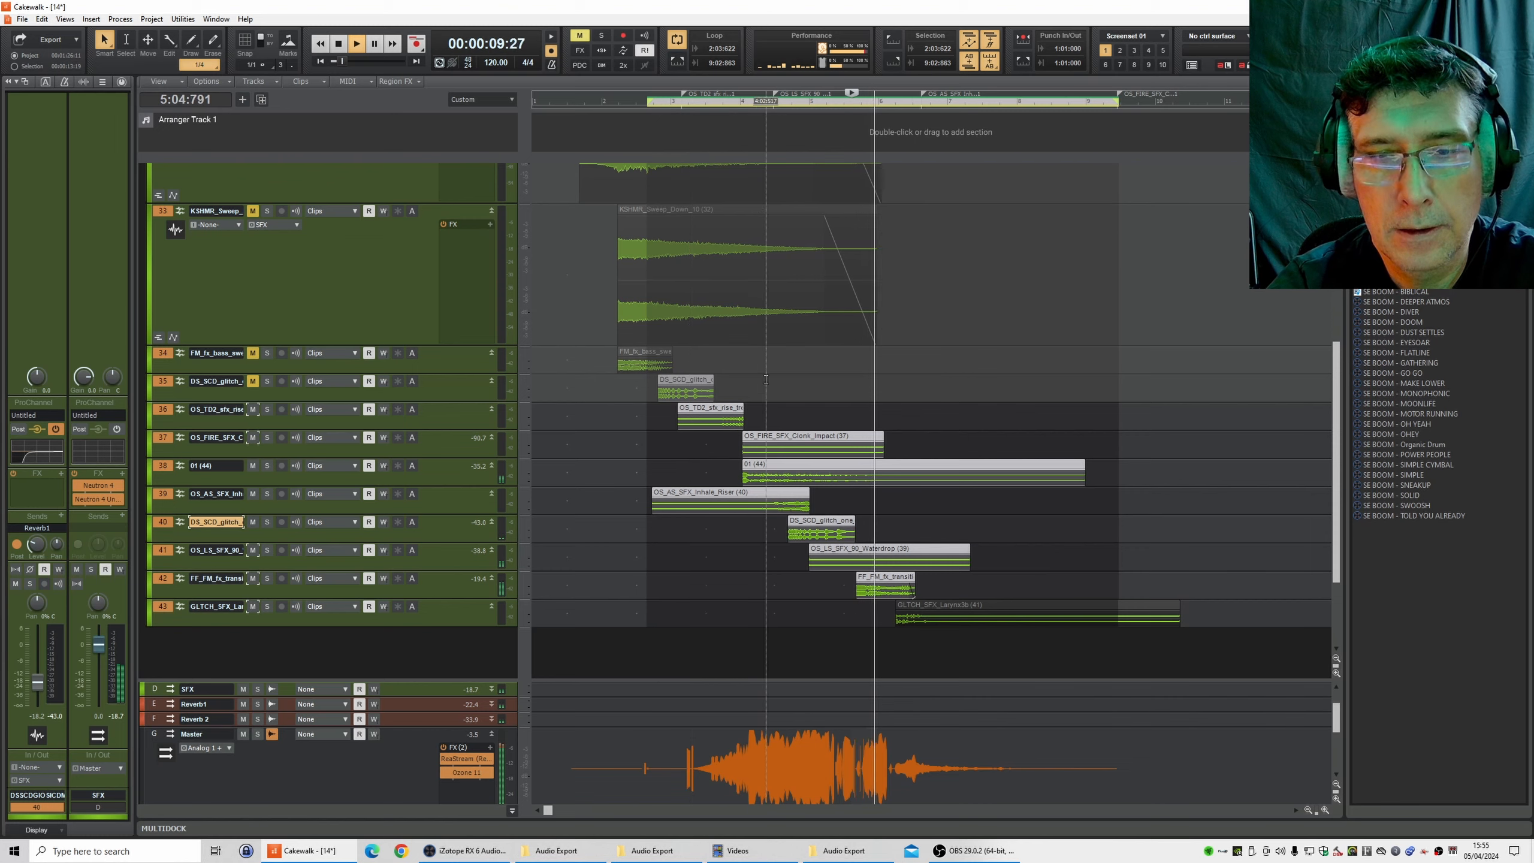
{"action": "scroll", "coordinate": [849, 433], "scroll_direction": "up", "scroll_amount": 3}
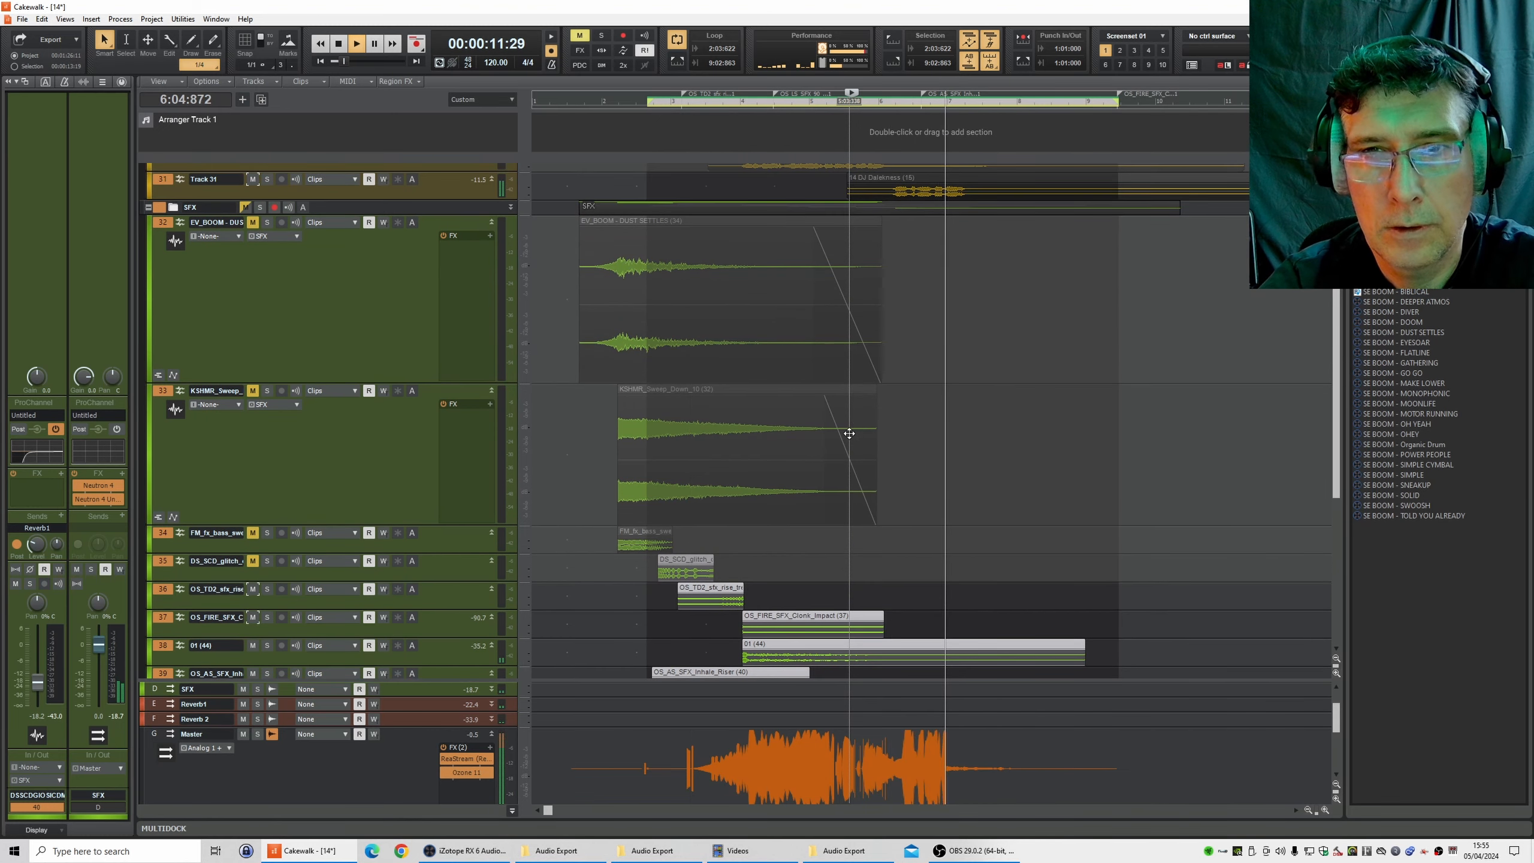
{"action": "scroll", "coordinate": [849, 433], "scroll_direction": "up", "scroll_amount": 2}
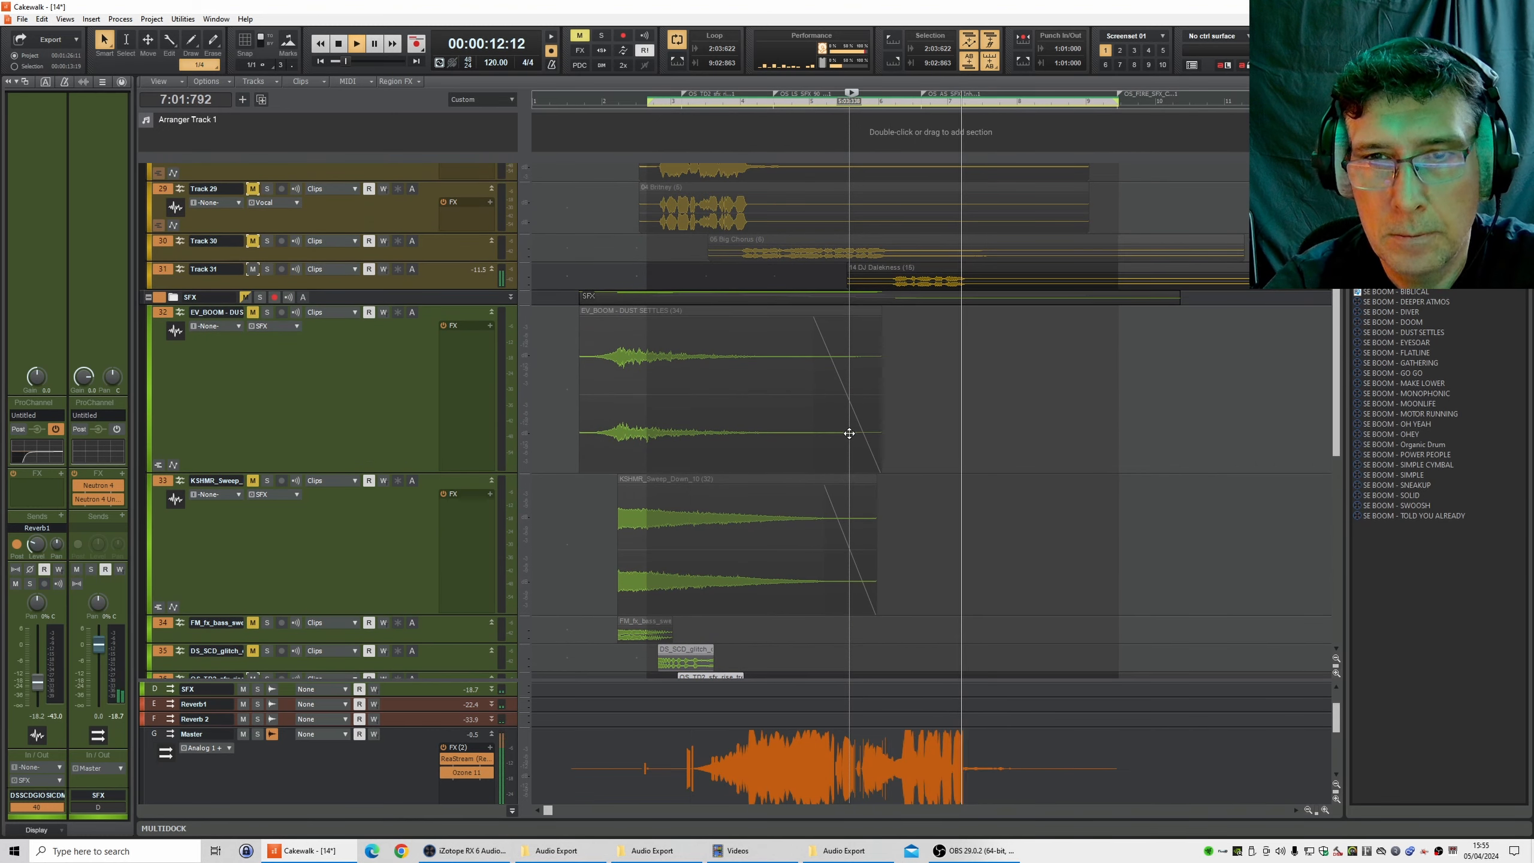
{"action": "left_click", "coordinate": [824, 104]}
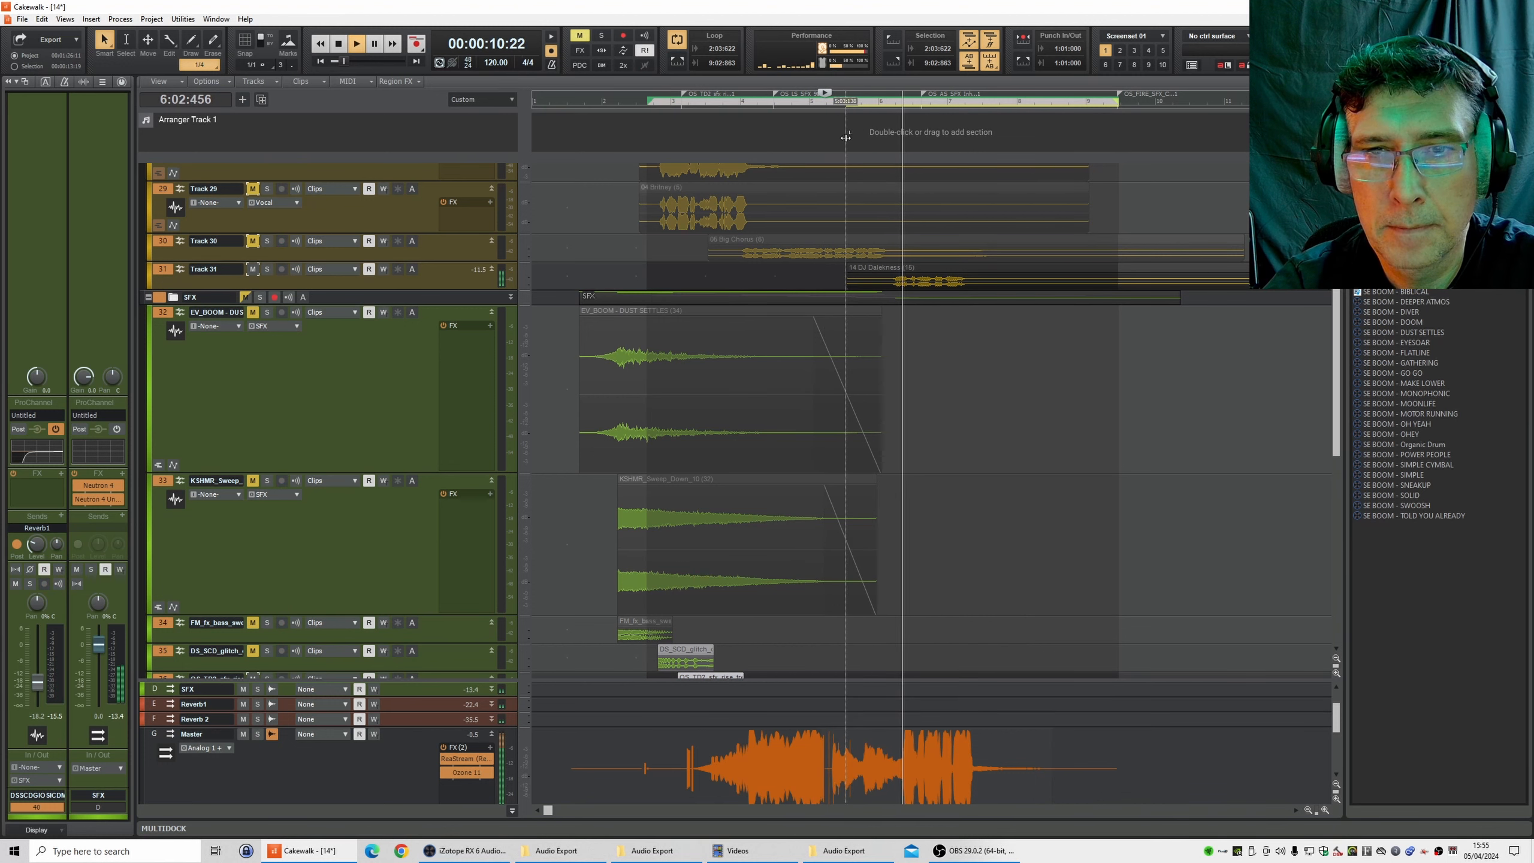
- Mute SFX tracks 36 to 40, auditioning the mix from 5:01:895 between changes
{"action": "scroll", "coordinate": [850, 340], "scroll_direction": "down", "scroll_amount": 1}
{"action": "scroll", "coordinate": [850, 340], "scroll_direction": "down", "scroll_amount": 3}
{"action": "key", "text": "space"}
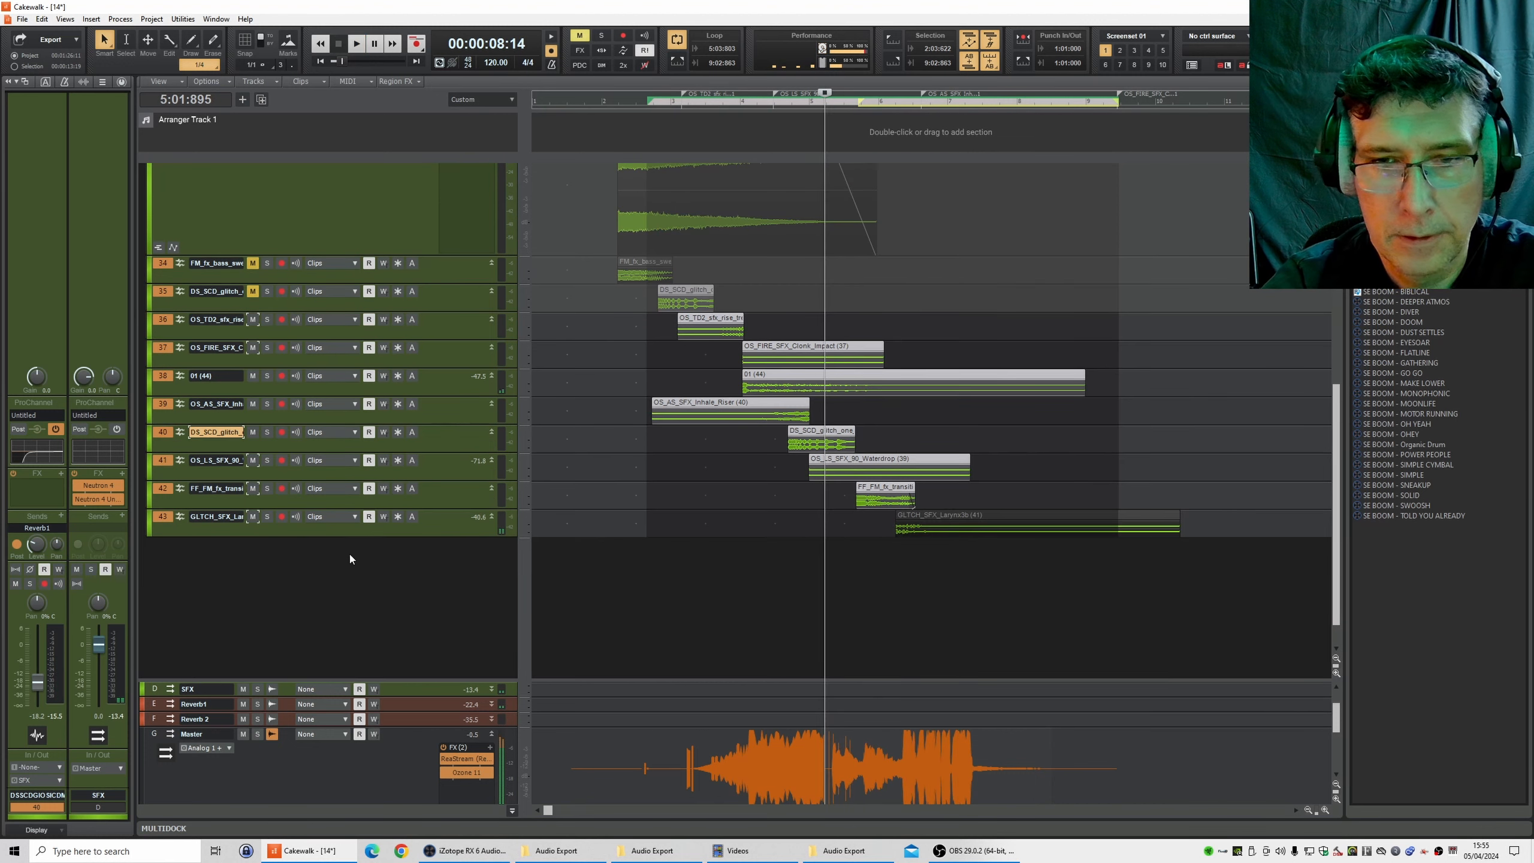
{"action": "key", "text": "space"}
{"action": "key", "text": "space"}
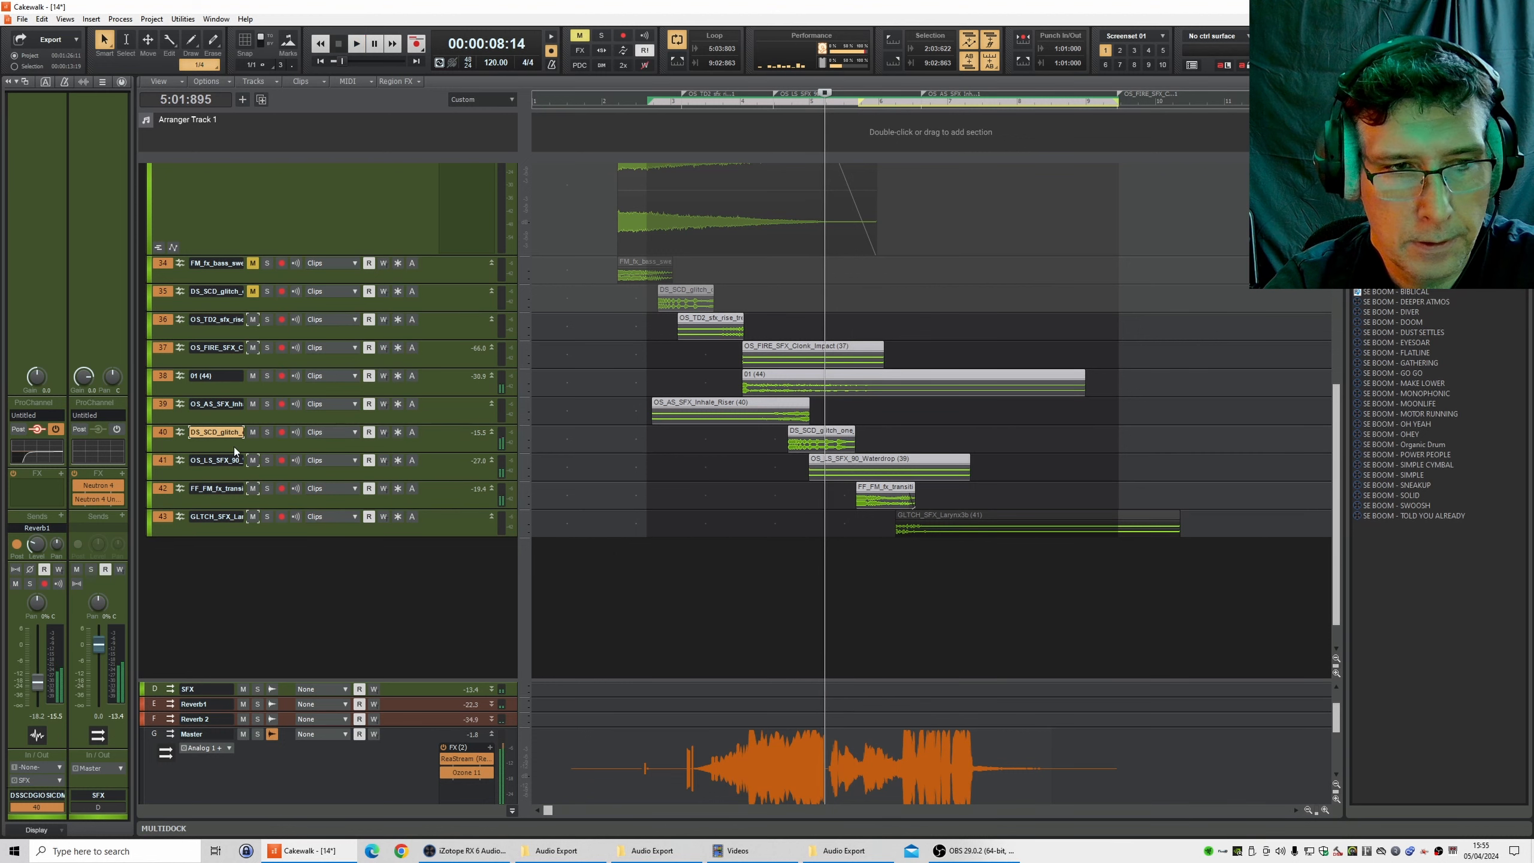
{"action": "left_click", "coordinate": [252, 432]}
{"action": "key", "text": "space"}
{"action": "left_click_drag", "start_coordinate": [250, 406], "coordinate": [257, 326]}
{"action": "key", "text": "space"}
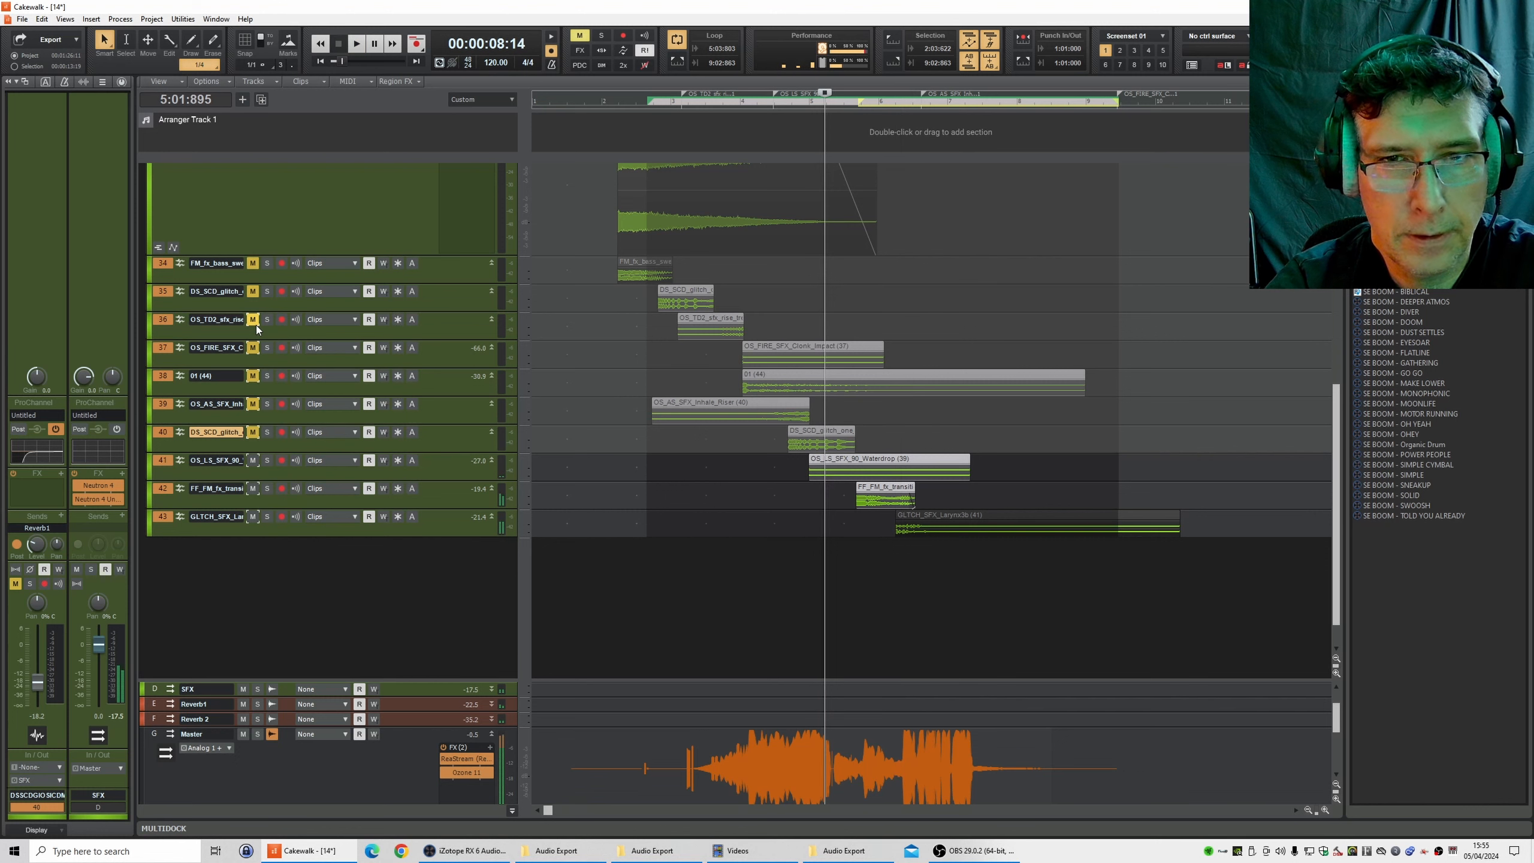
{"action": "key", "text": "space"}
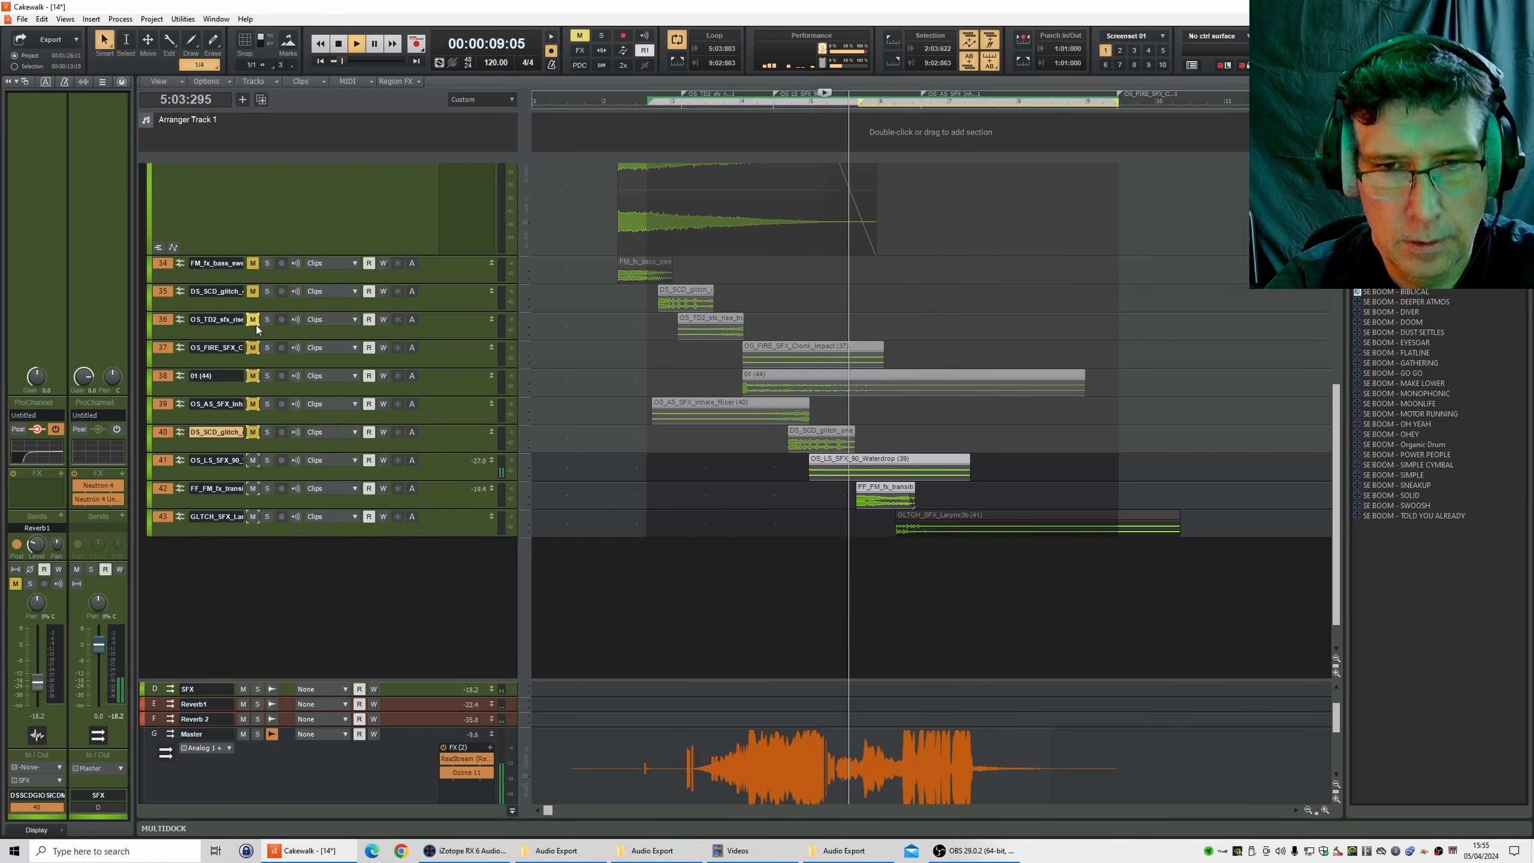
{"action": "key", "text": "space"}
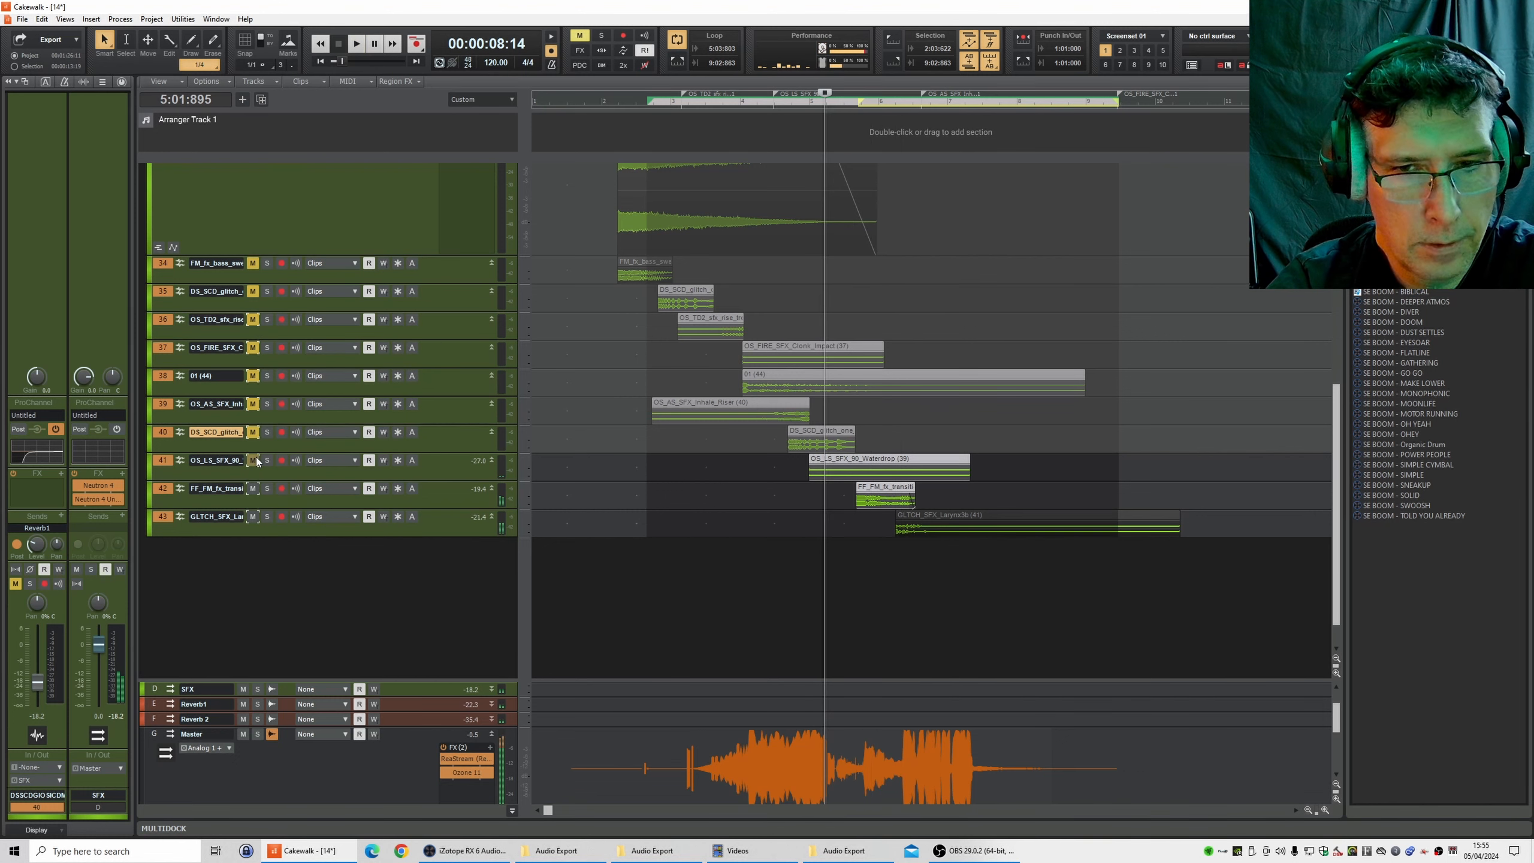
- Mute the Waterdrop SFX on track 41 and audition the remaining mix, replaying from 5:01:230
{"action": "left_click", "coordinate": [254, 460]}
{"action": "key", "text": "space"}
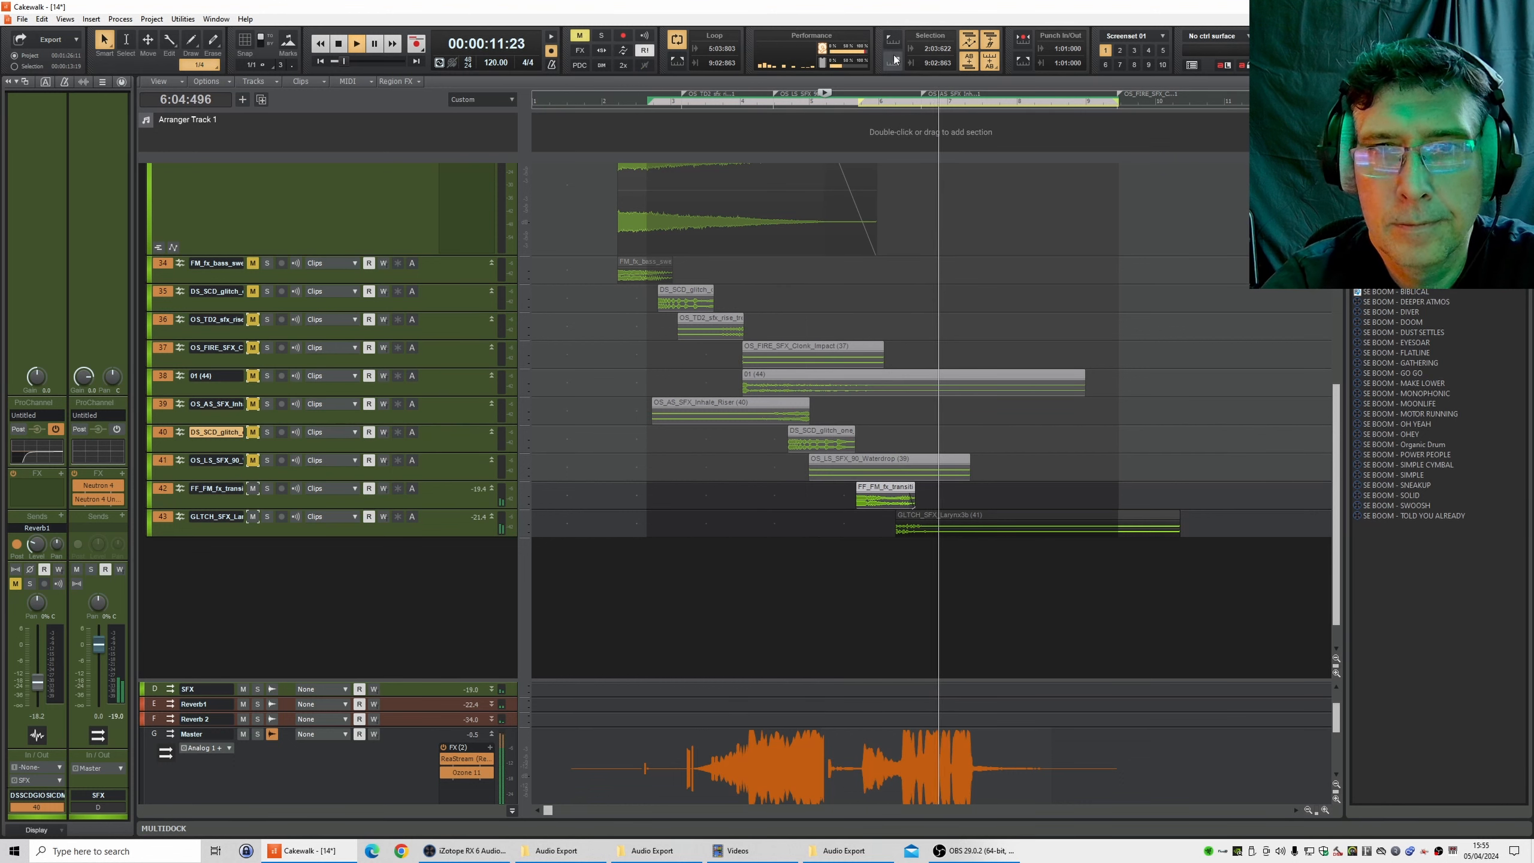
{"action": "left_click", "coordinate": [813, 104]}
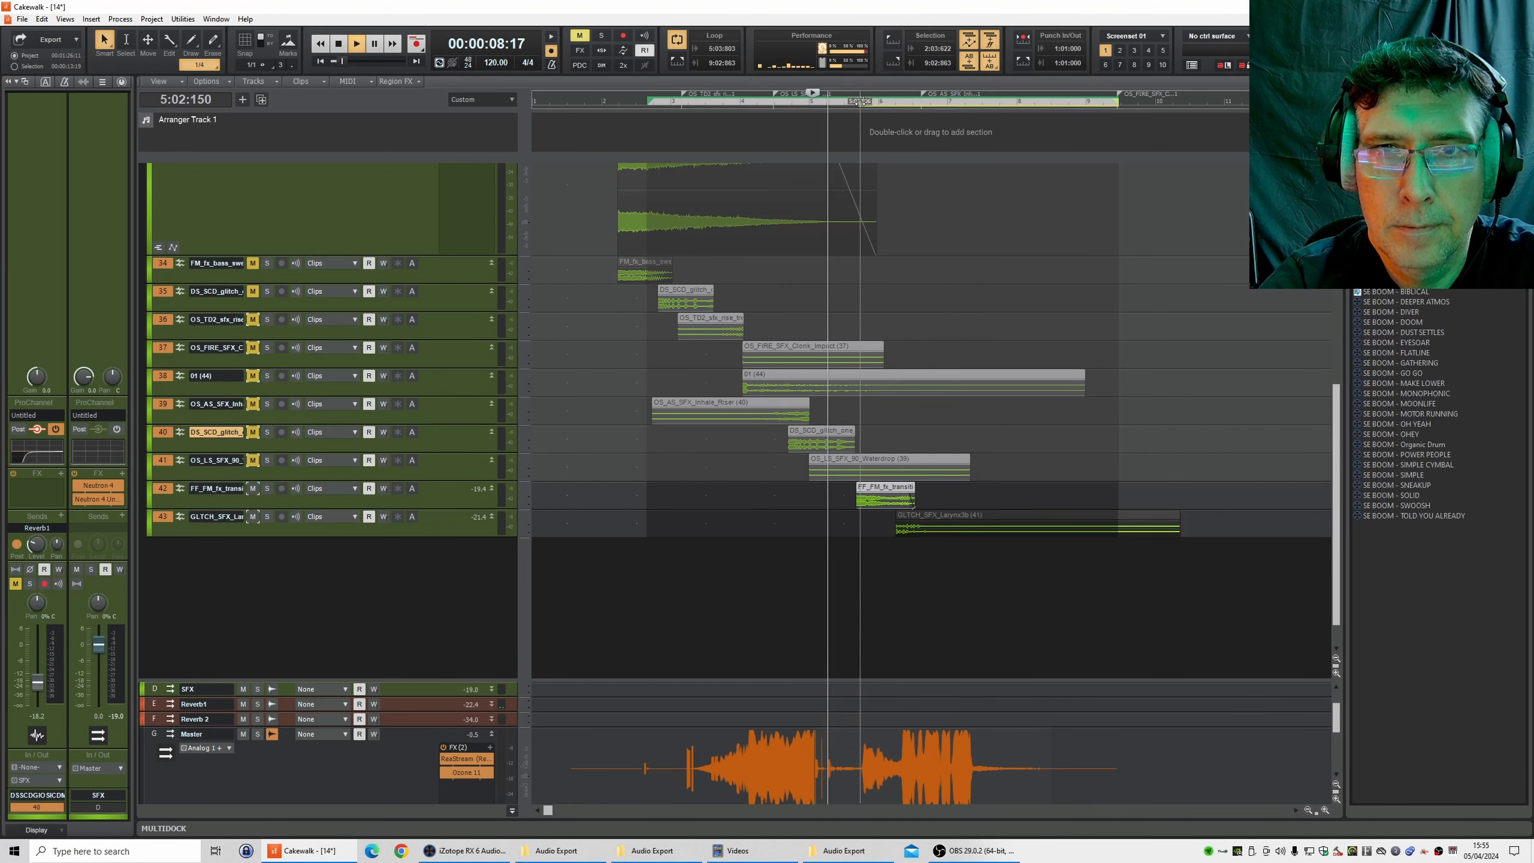
{"action": "key", "text": "space"}
- Adjust the loop region to run from 5:03:005 to 10:02:547, auditioning the mix between the two changes
{"action": "left_click_drag", "start_coordinate": [859, 103], "coordinate": [843, 106]}
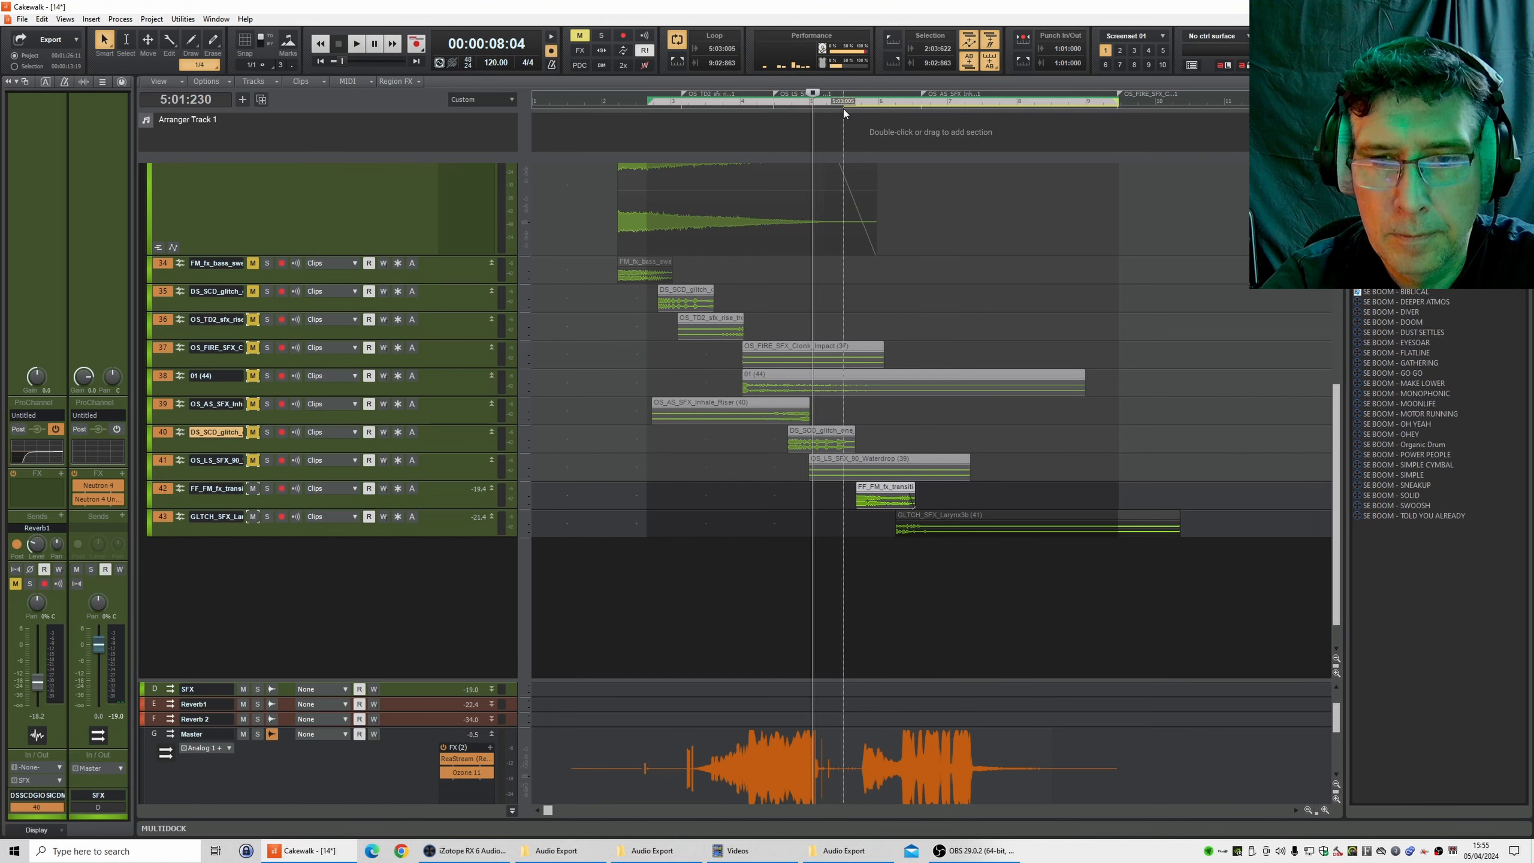
{"action": "key", "text": "space"}
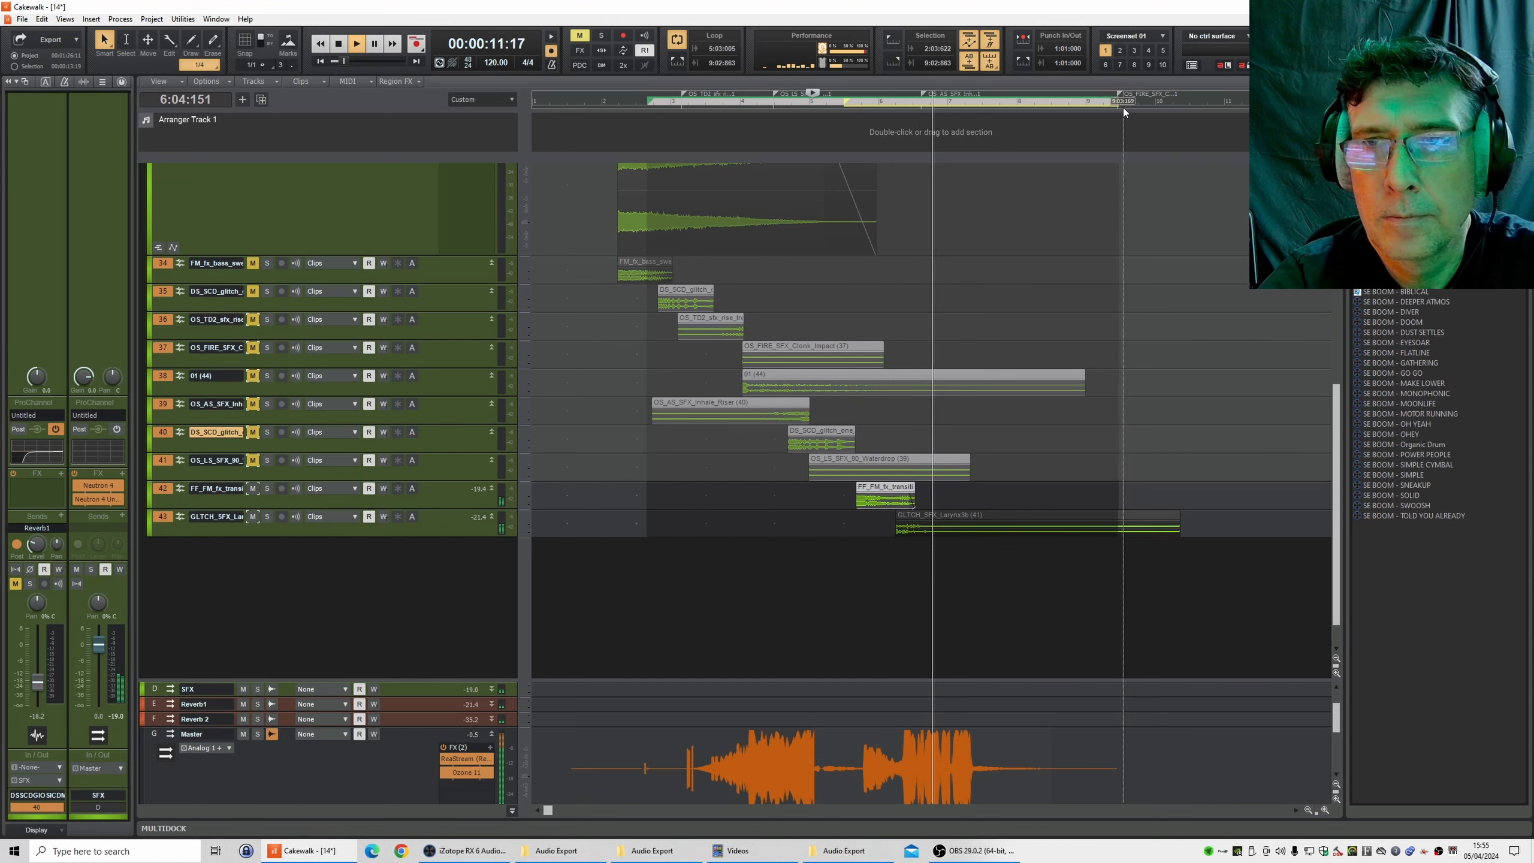
{"action": "left_click_drag", "start_coordinate": [1136, 110], "coordinate": [1179, 110]}
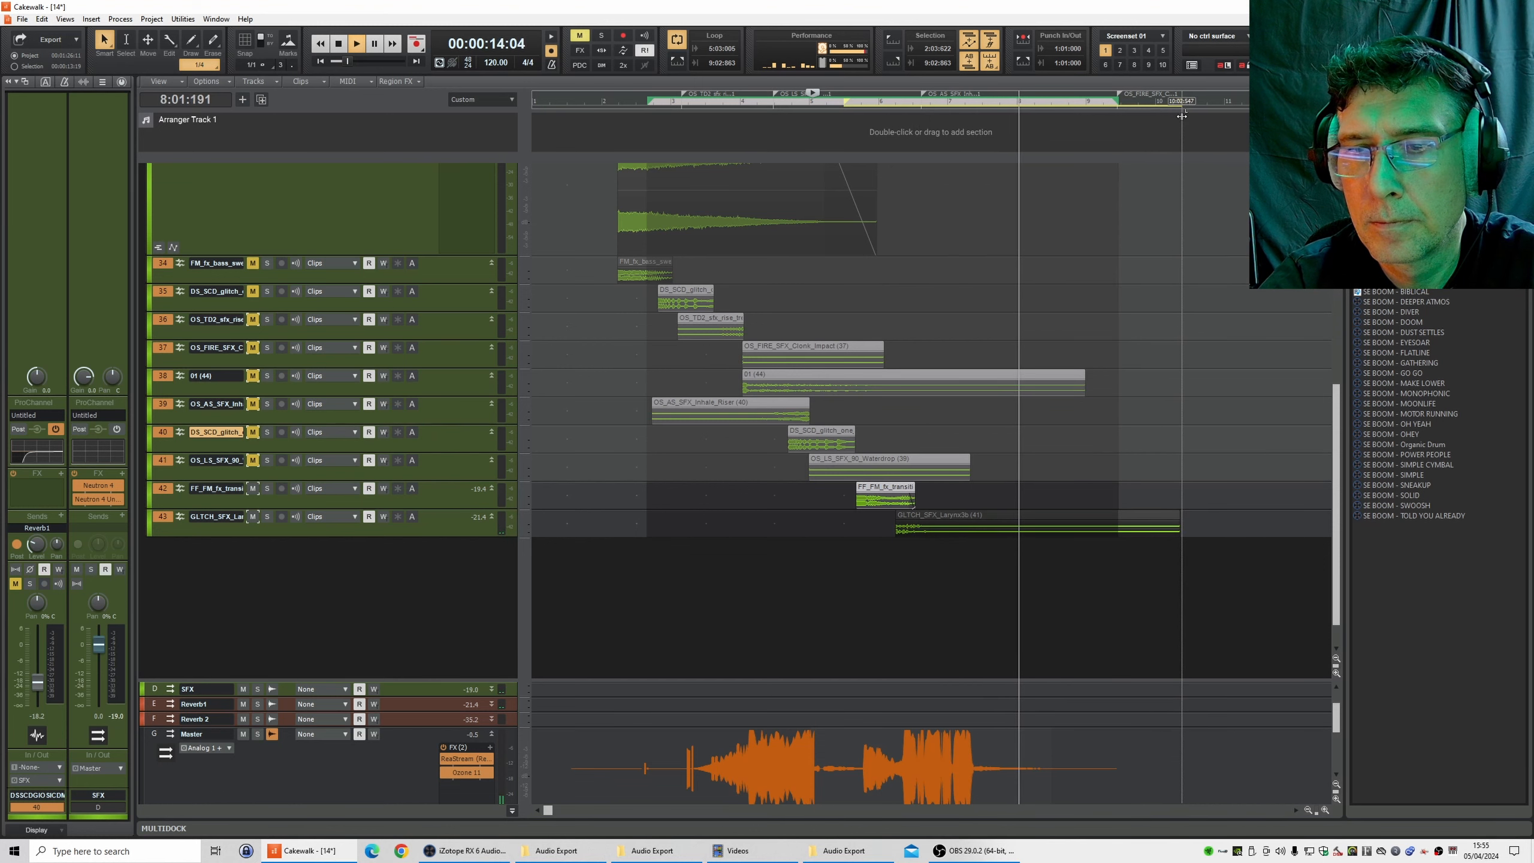
- Select the adjusted loop region across all tracks and audition it
{"action": "left_click", "coordinate": [1150, 98]}
{"action": "key", "text": "ctrl+a"}
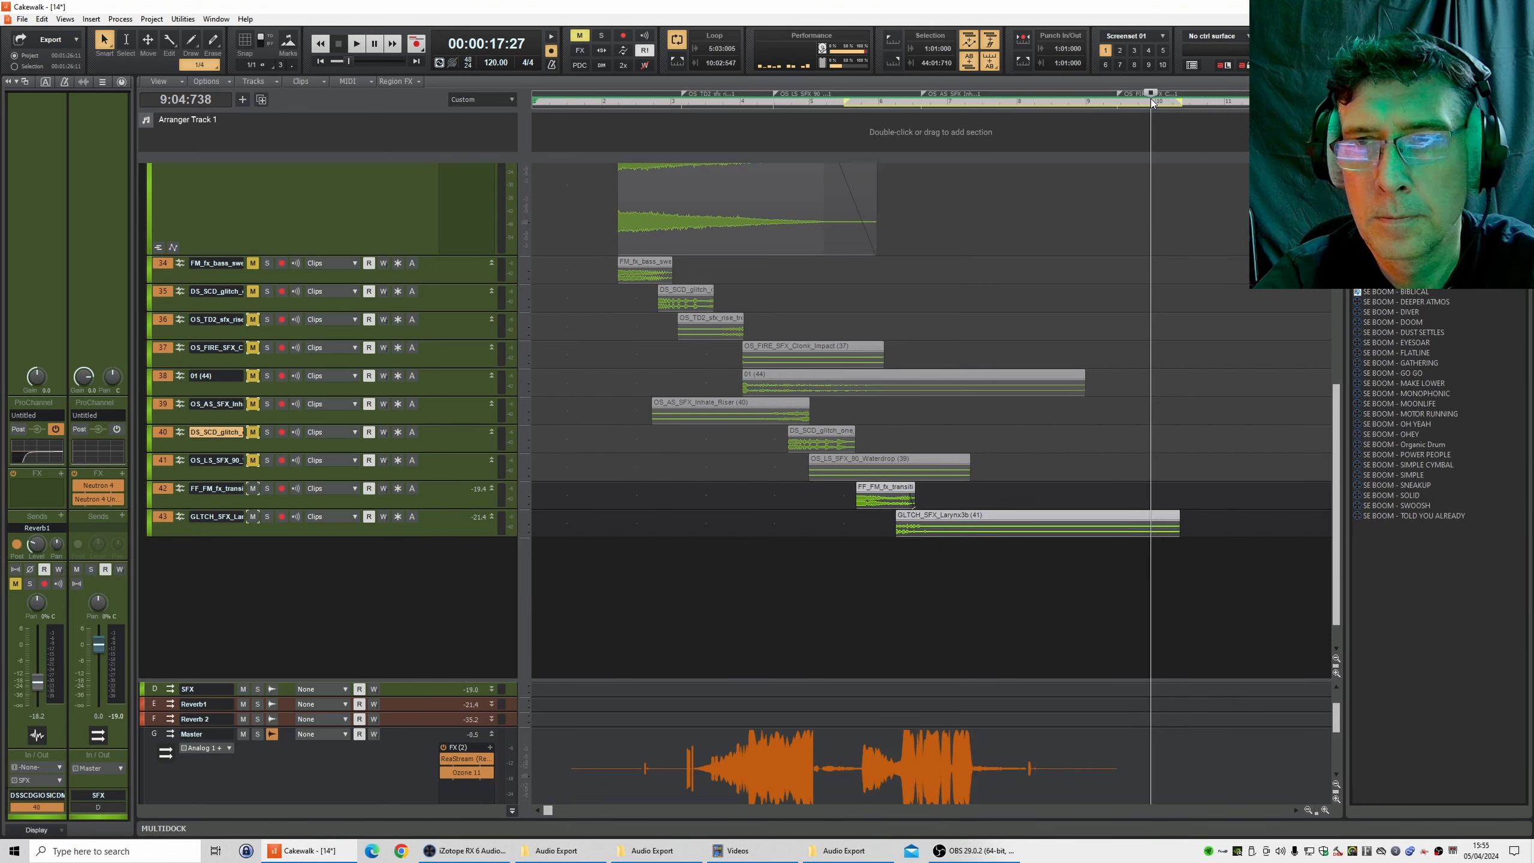
{"action": "right_click", "coordinate": [1145, 103]}
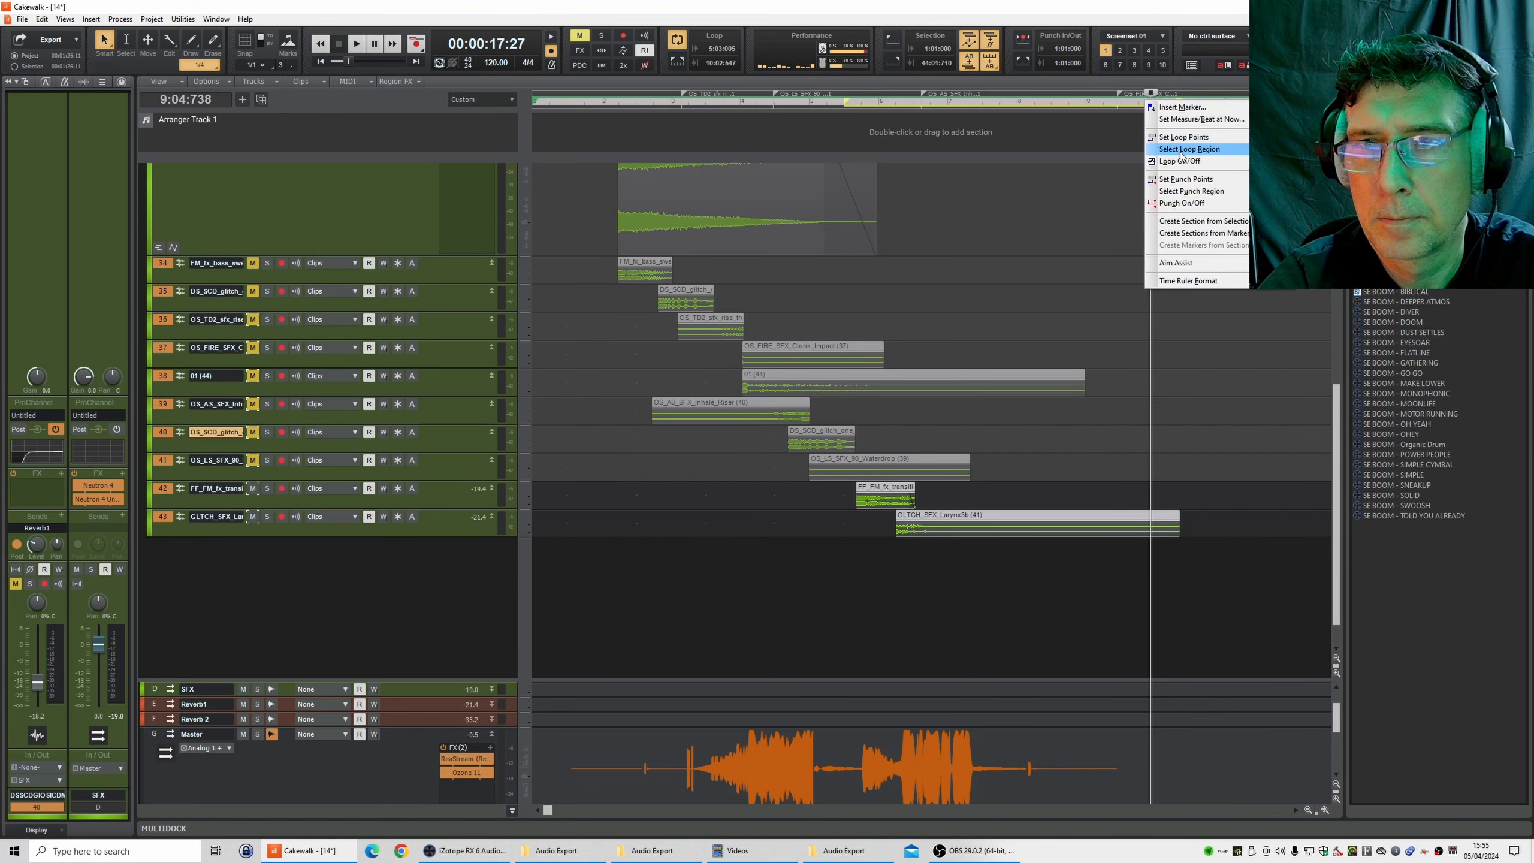
{"action": "left_click", "coordinate": [1183, 150]}
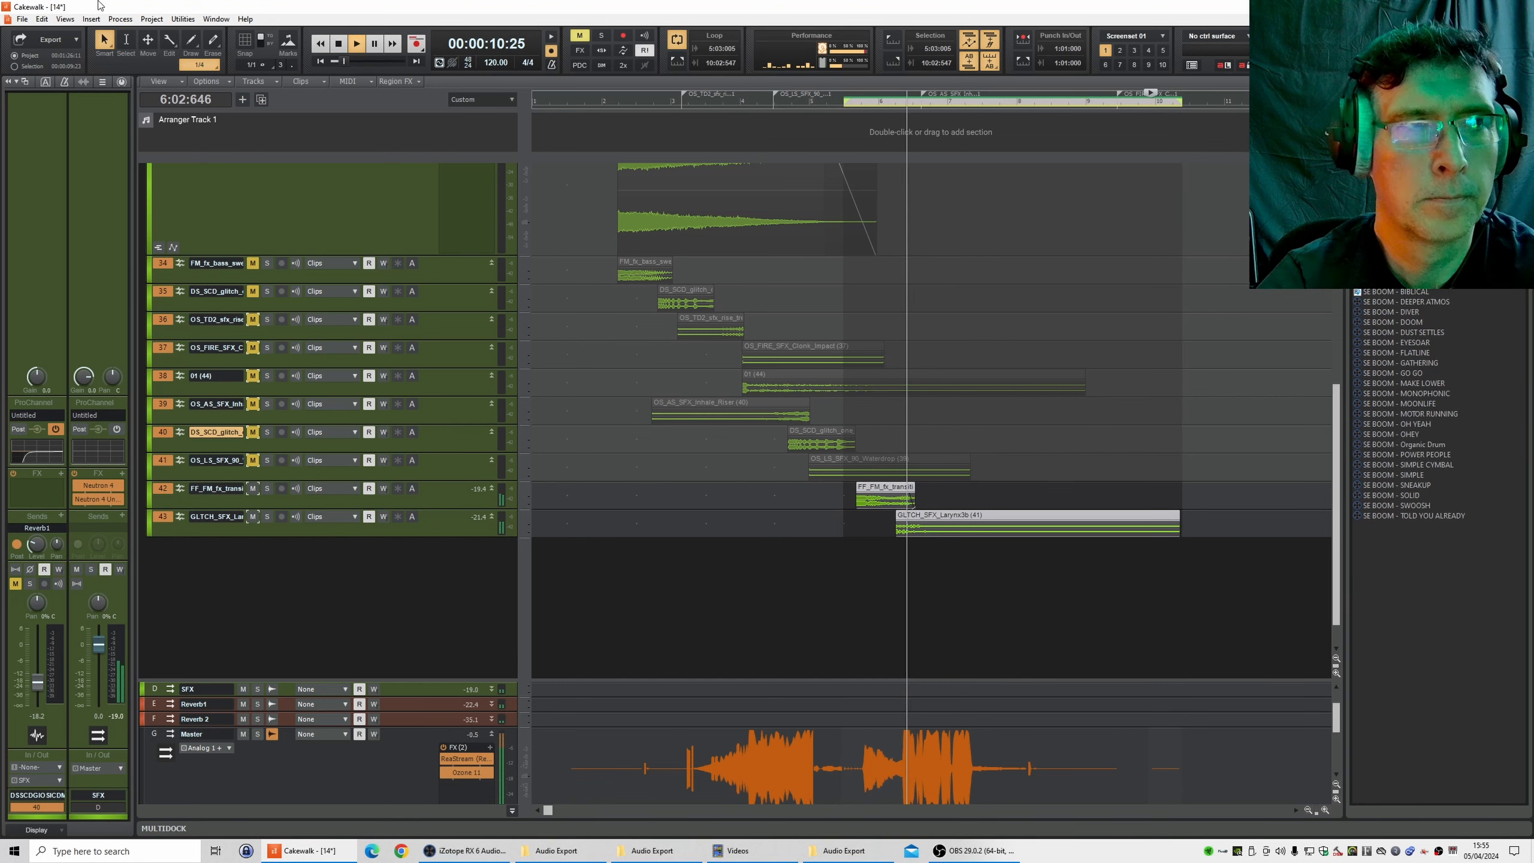
{"action": "key", "text": "space"}
- Save the project under the new name "15 DEL" in the 01 folder
{"action": "left_click", "coordinate": [24, 20]}
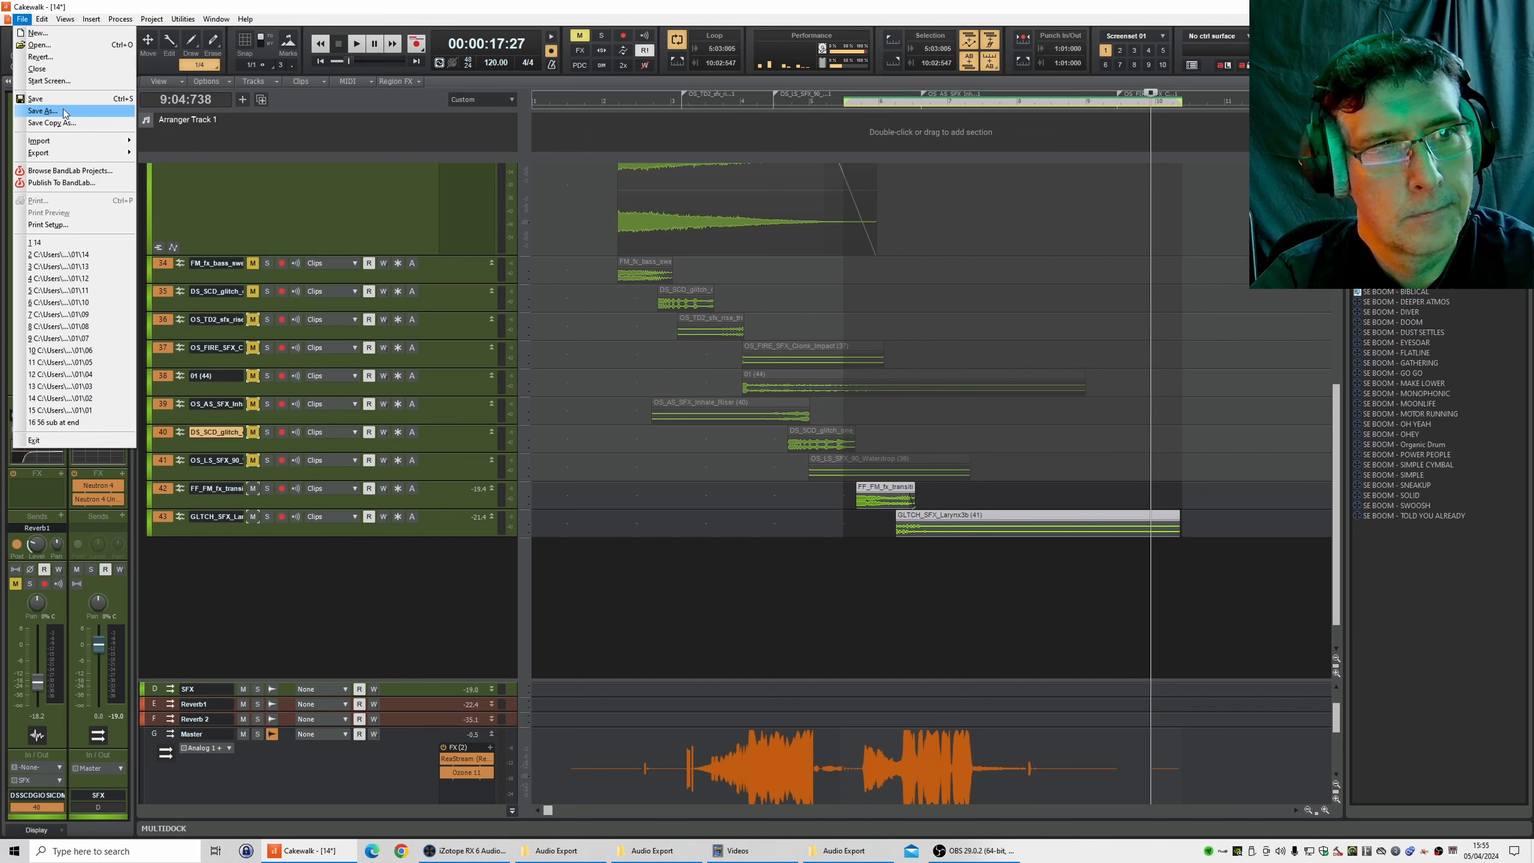
{"action": "left_click", "coordinate": [43, 111]}
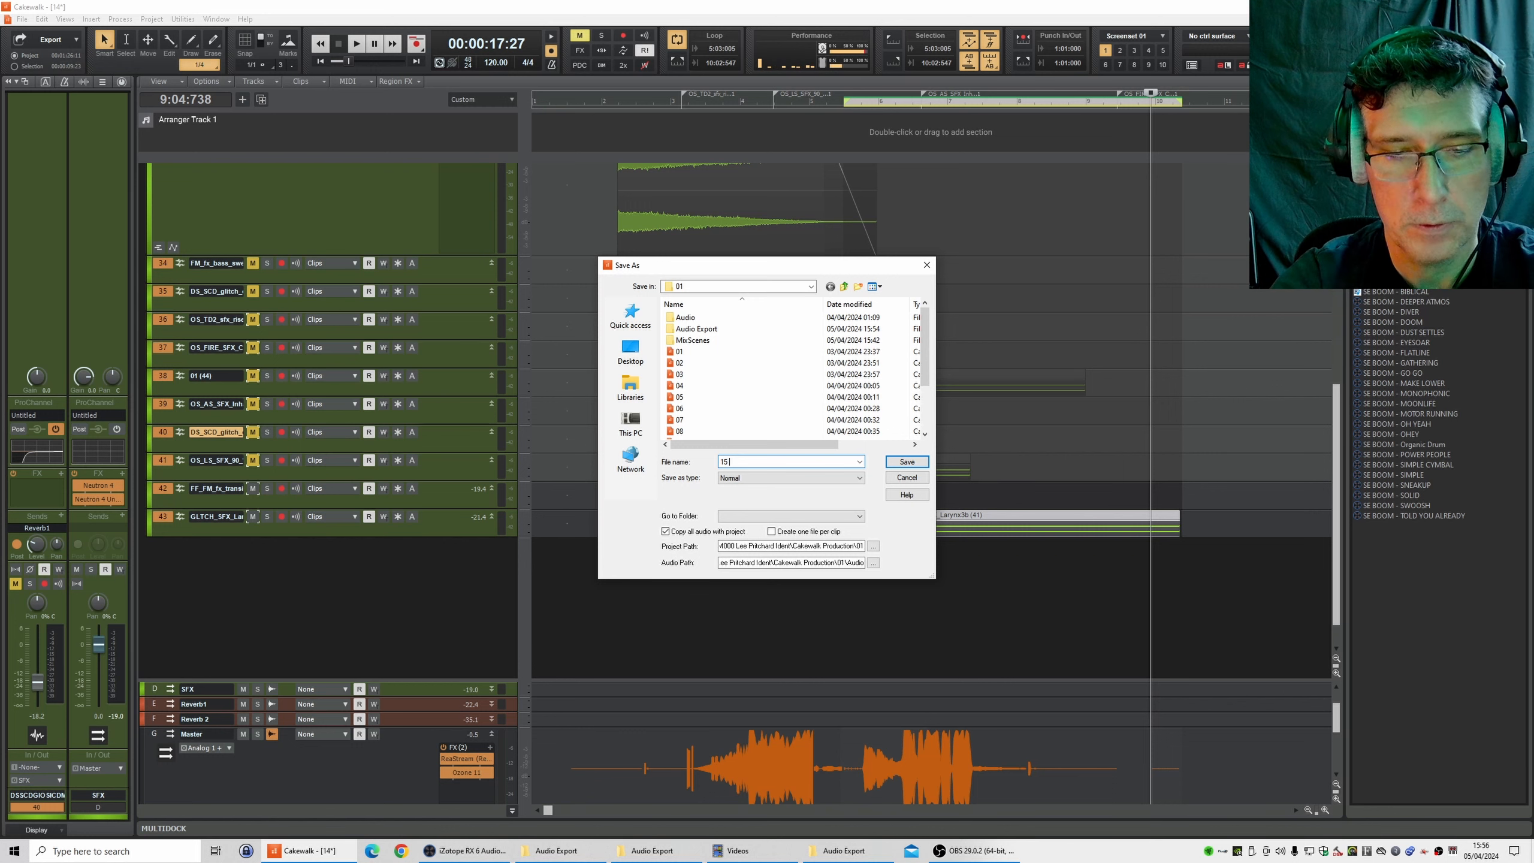
{"action": "type", "text": "DEL"}
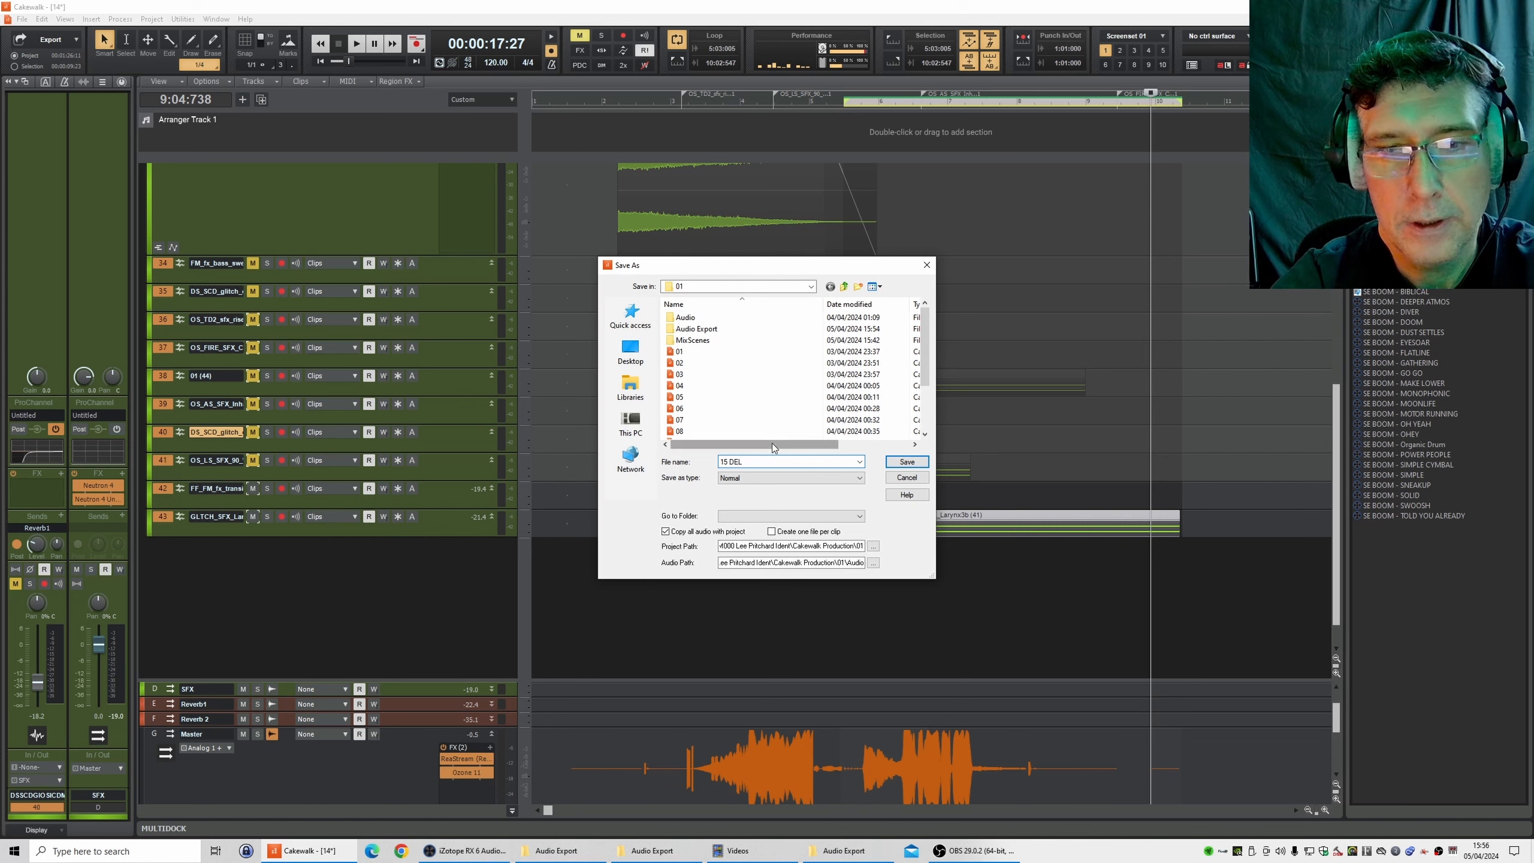
{"action": "left_click", "coordinate": [918, 463]}
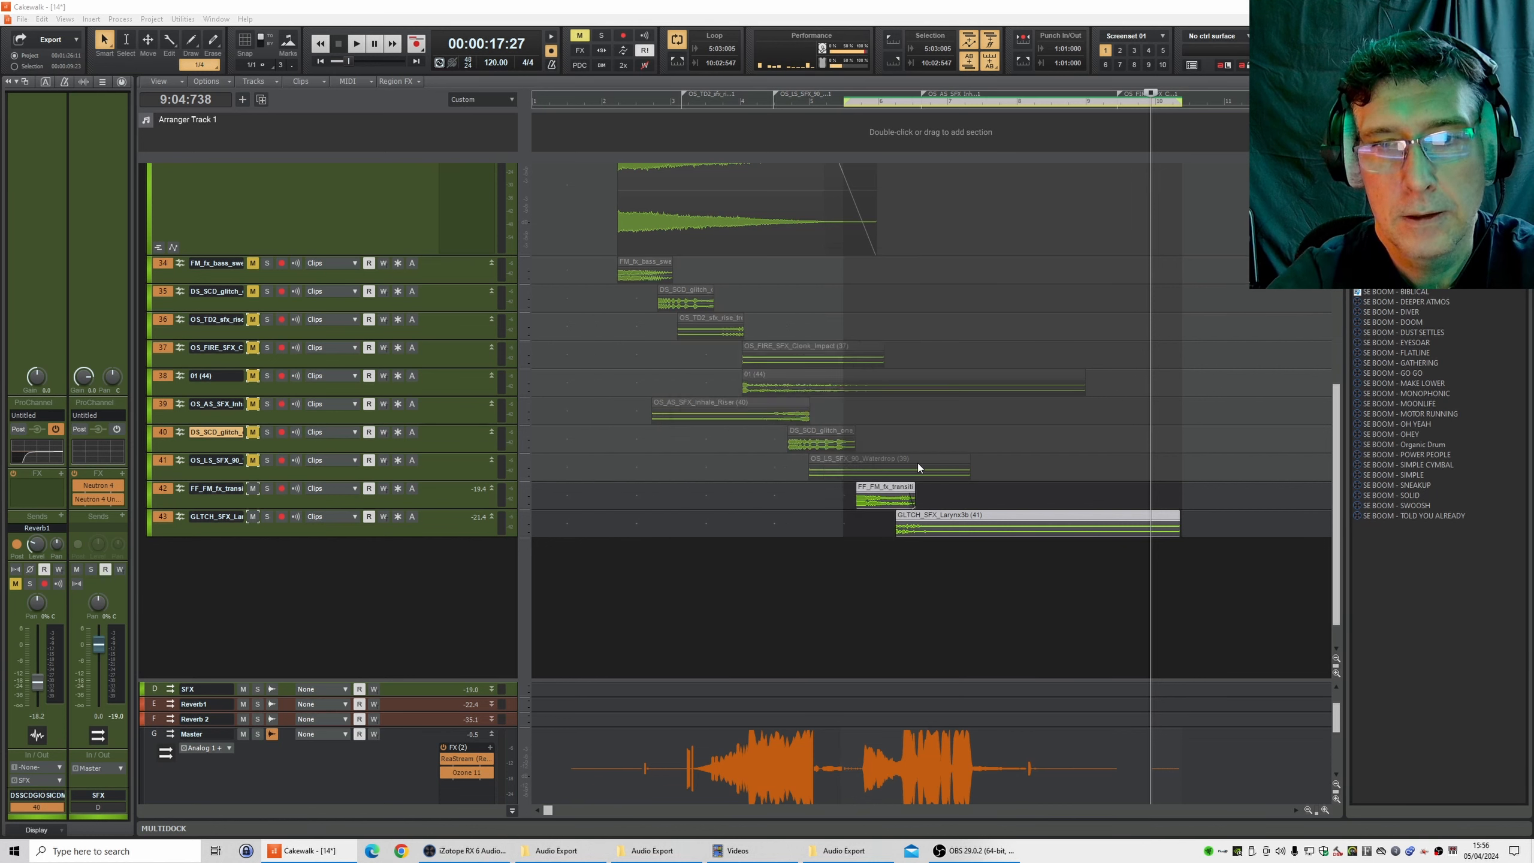
{"action": "left_click", "coordinate": [836, 374]}
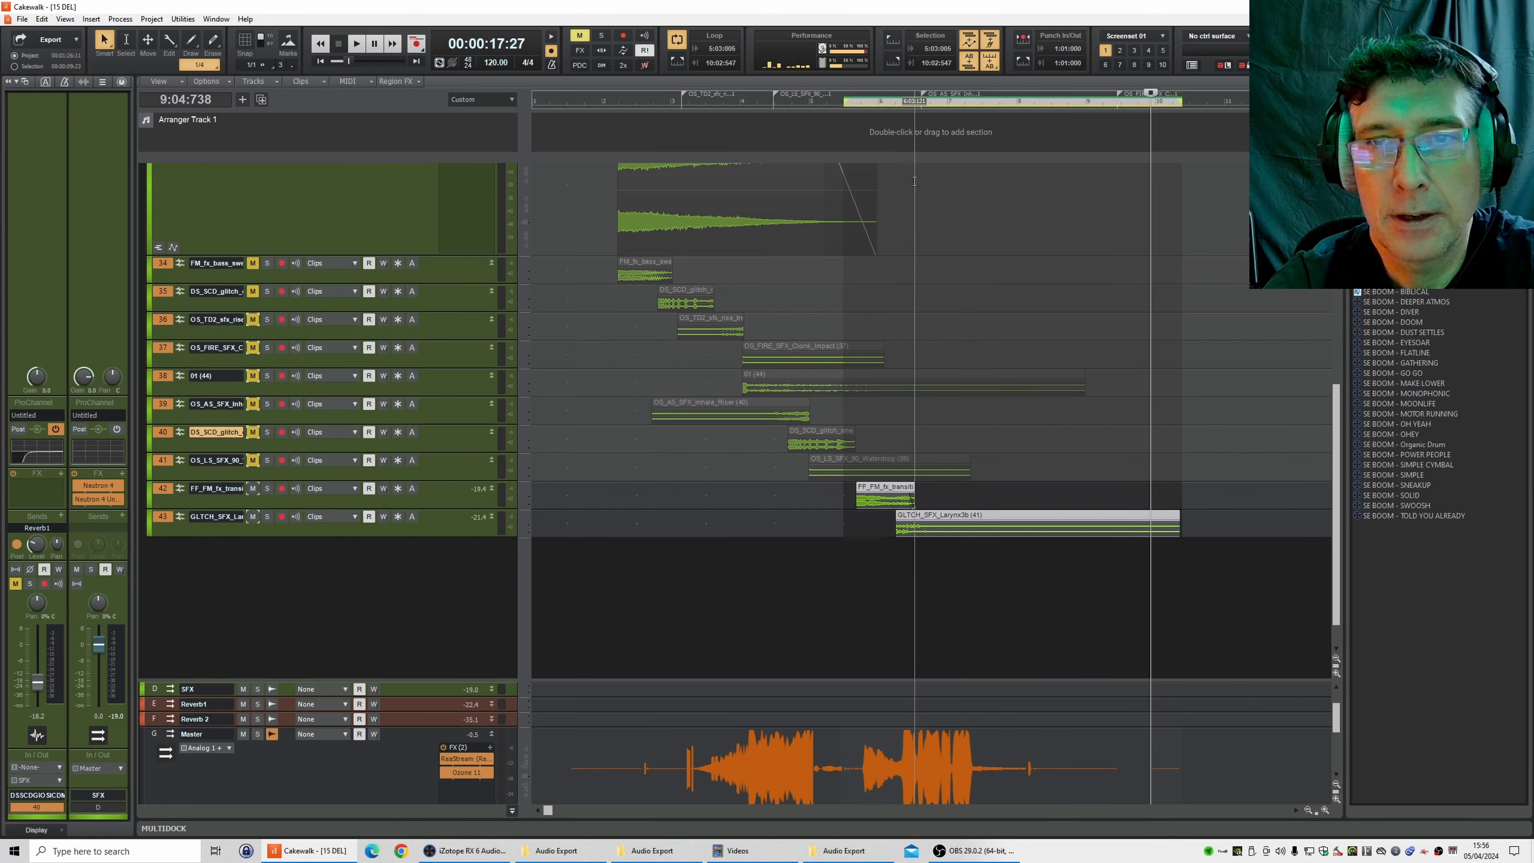
- Place the playhead at 6:03:121 and reselect the loop region across all tracks
{"action": "left_click", "coordinate": [916, 95]}
{"action": "key", "text": "ctrl+a"}
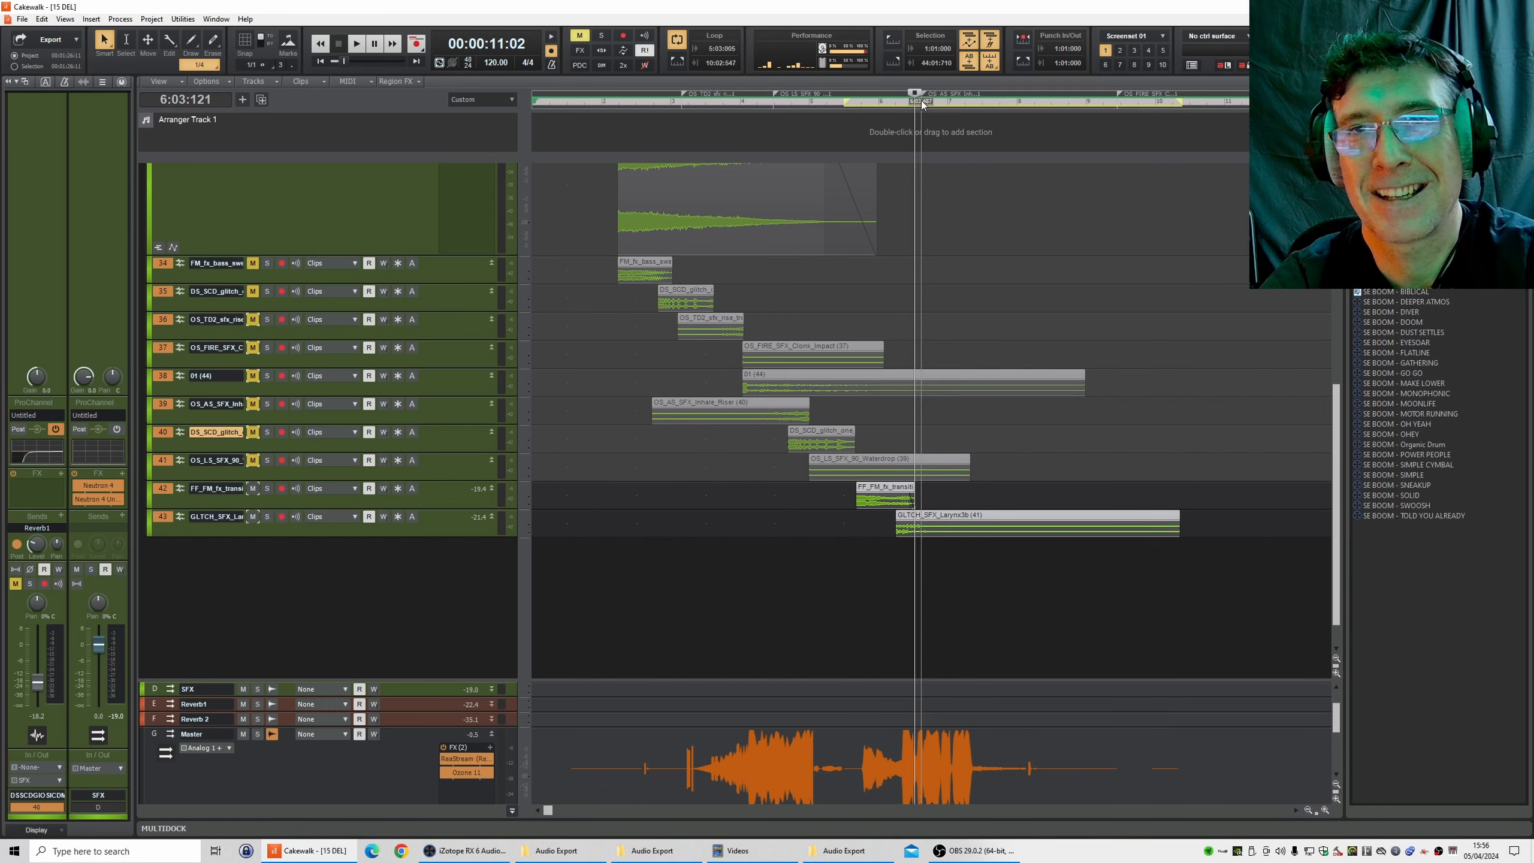
{"action": "right_click", "coordinate": [920, 100]}
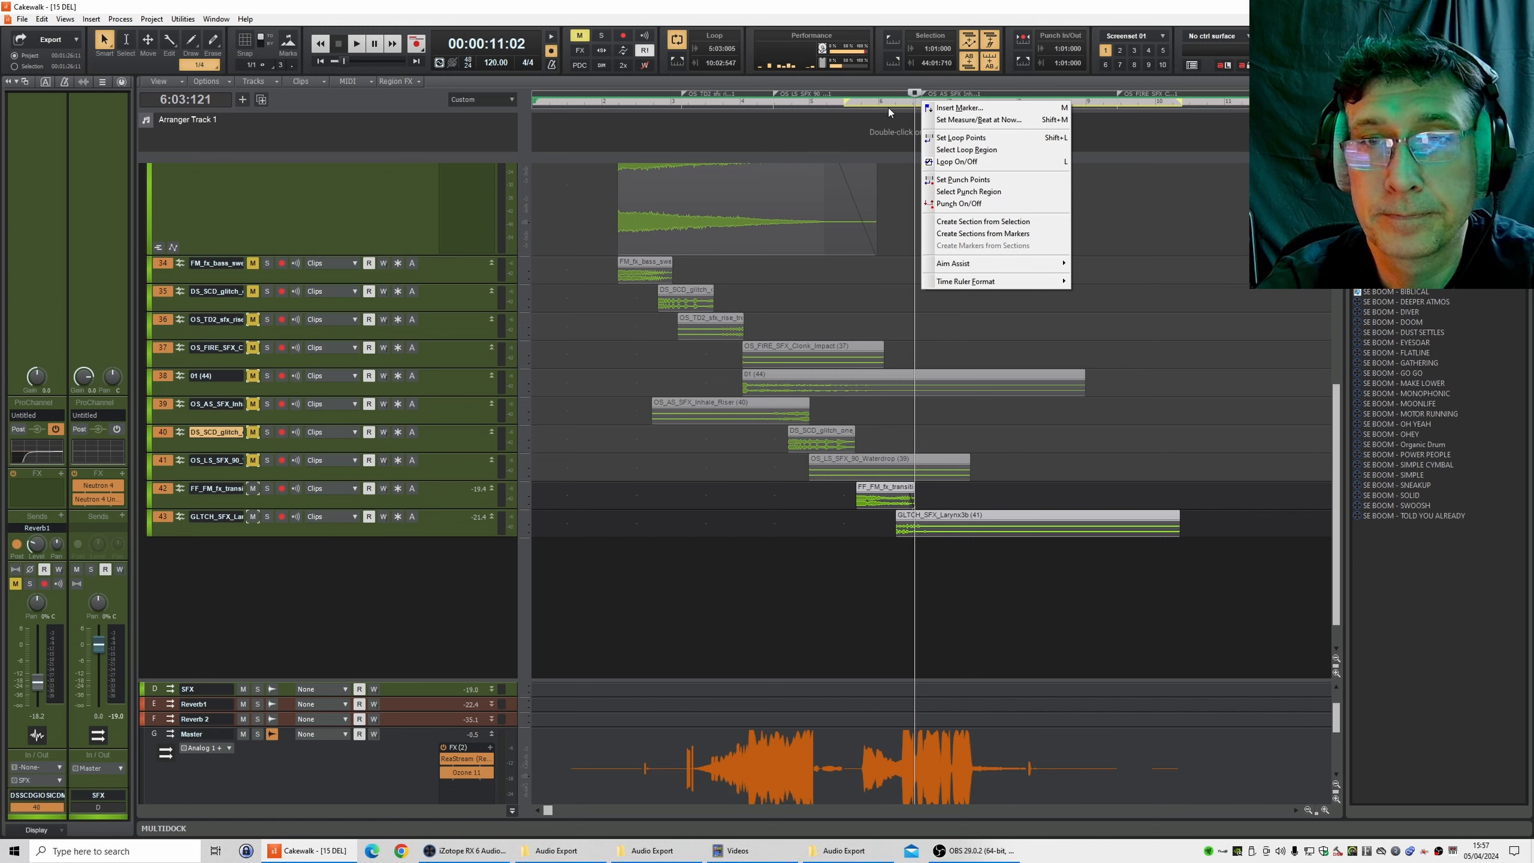
{"action": "left_click", "coordinate": [945, 149]}
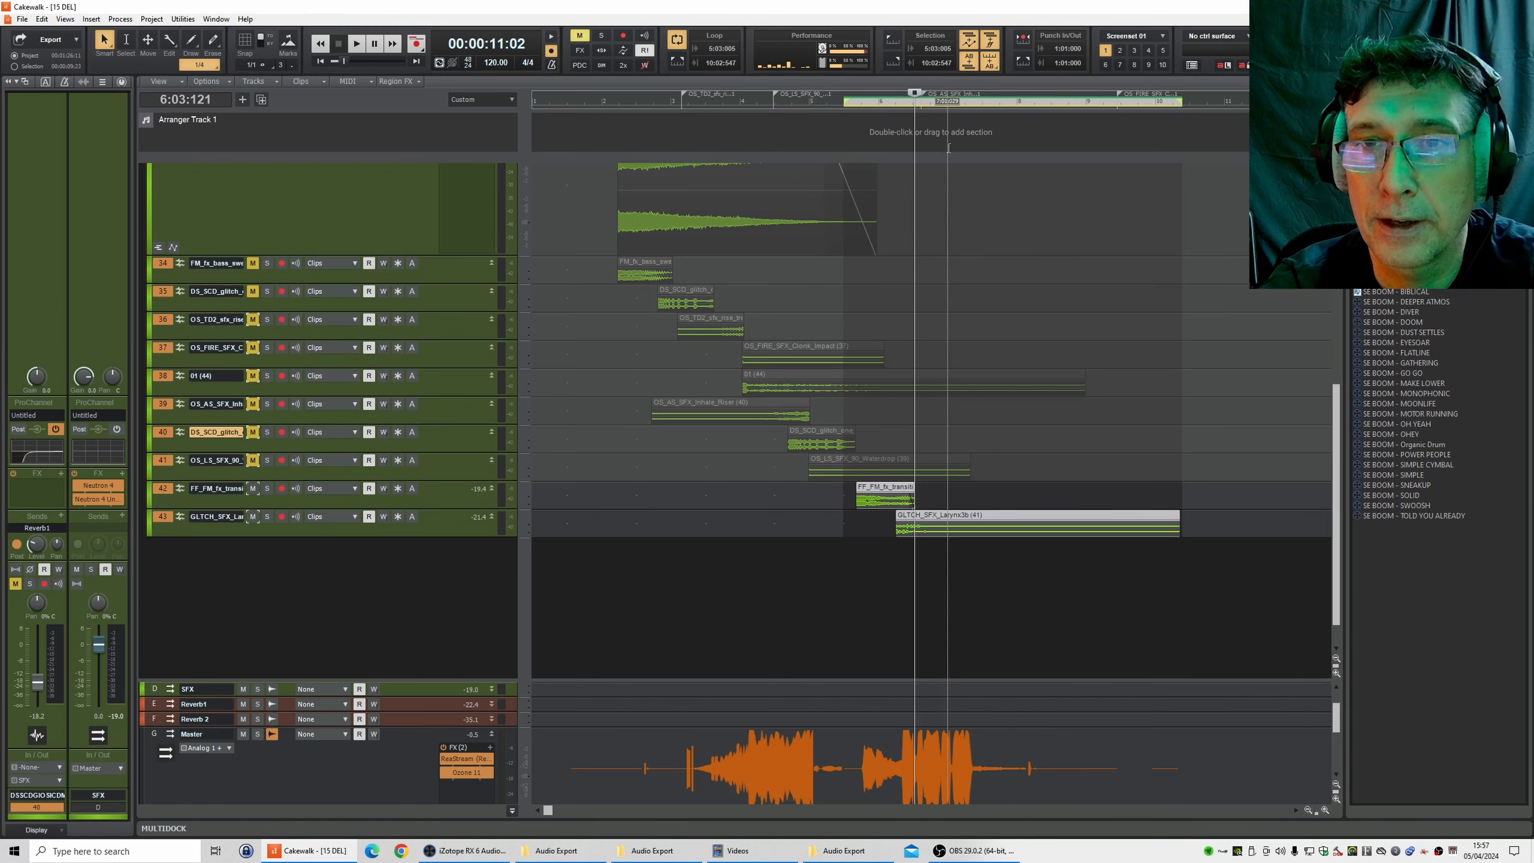
- Export the time selection of the entire mix as a Wave file named "Element 05 - Web address"
{"action": "left_click", "coordinate": [22, 18]}
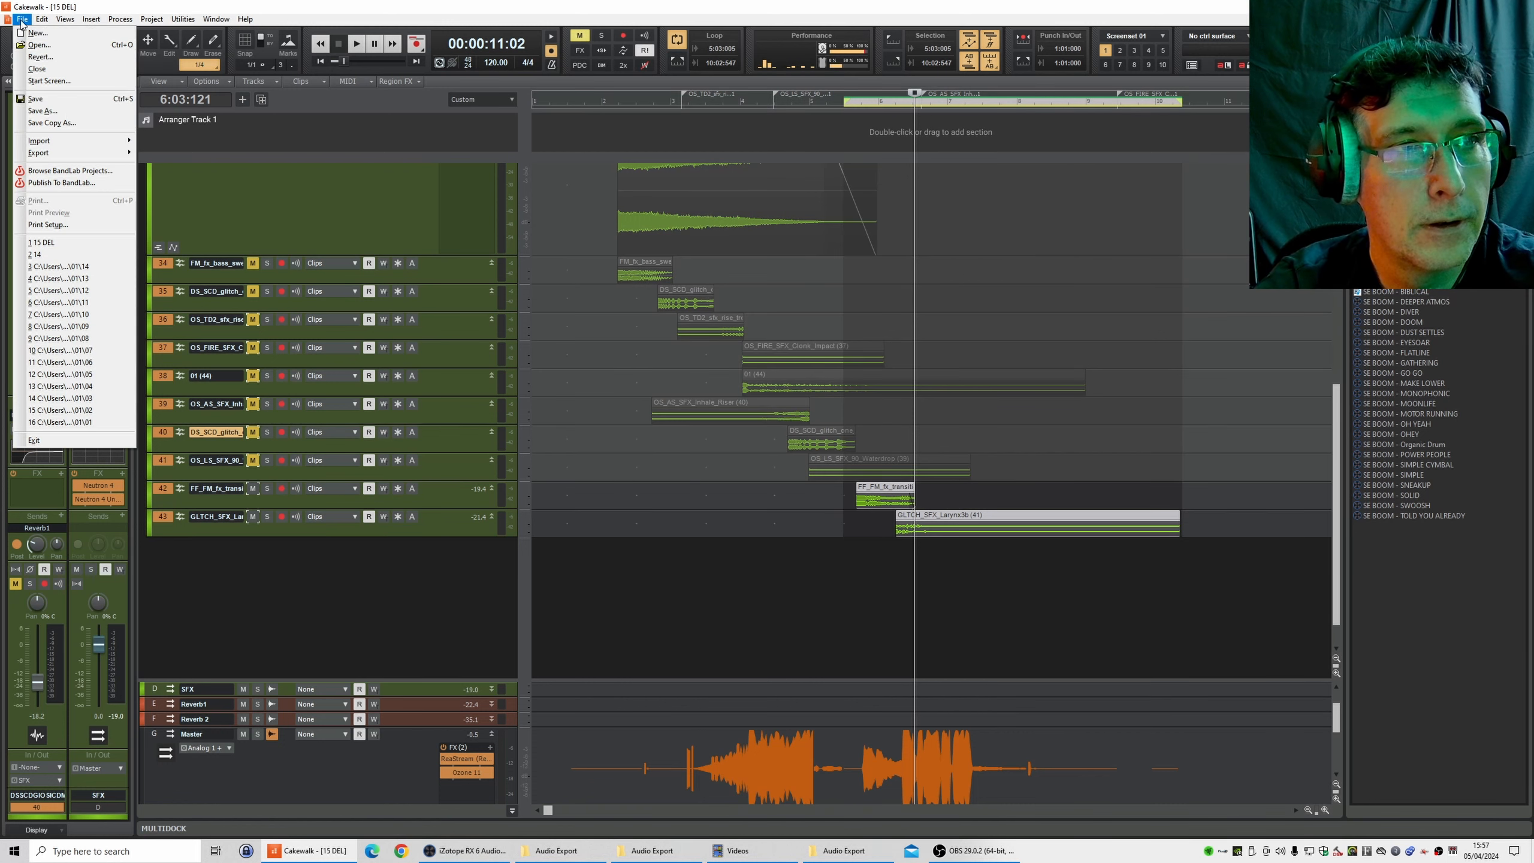
{"action": "mouse_move", "coordinate": [87, 150]}
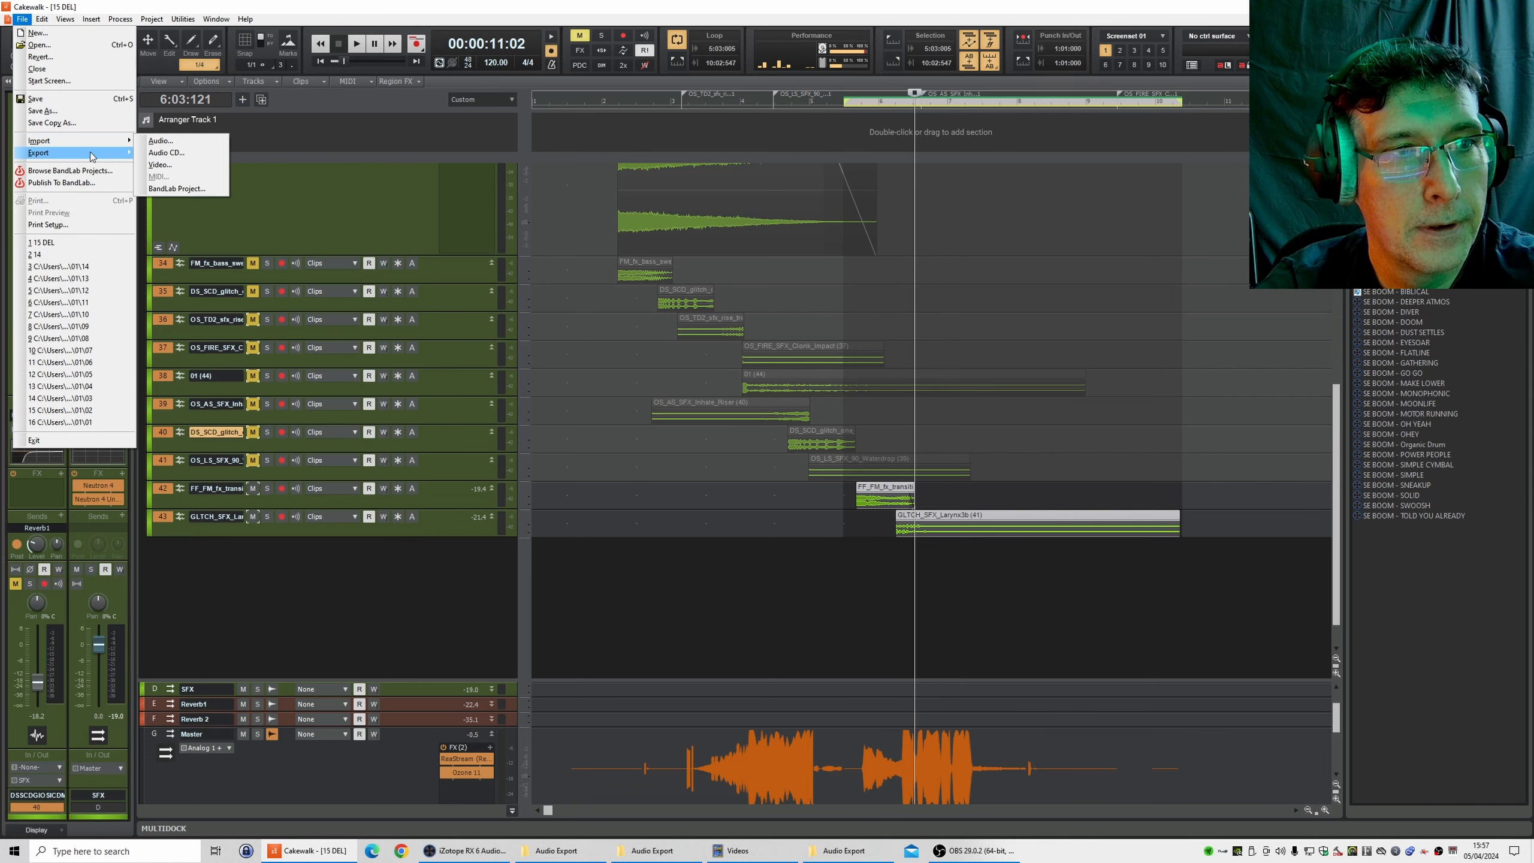
{"action": "left_click", "coordinate": [160, 155]}
{"action": "left_click", "coordinate": [787, 183]}
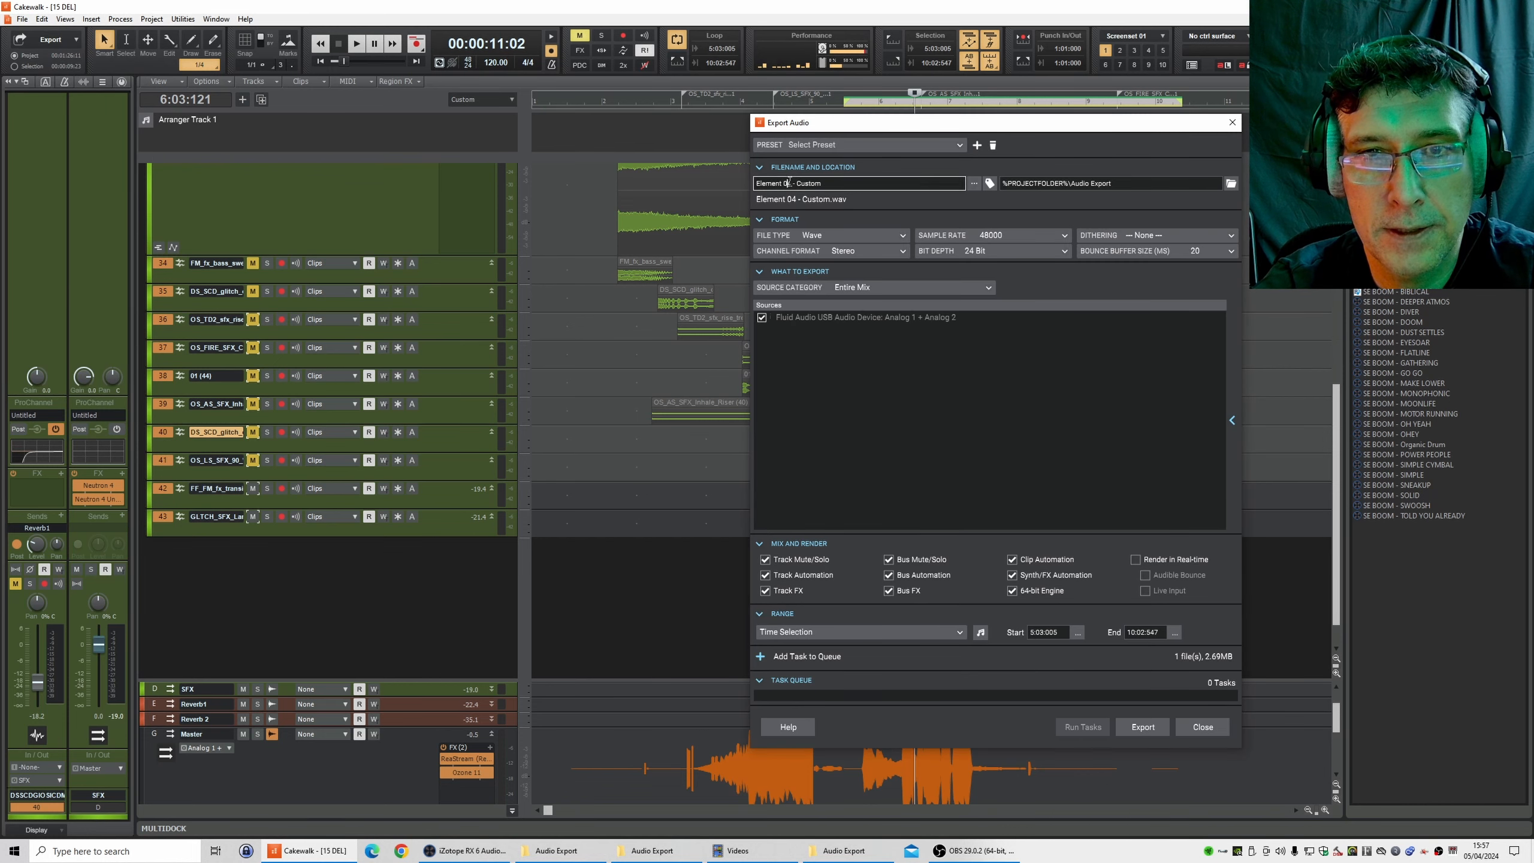
{"action": "key", "text": "Delete"}
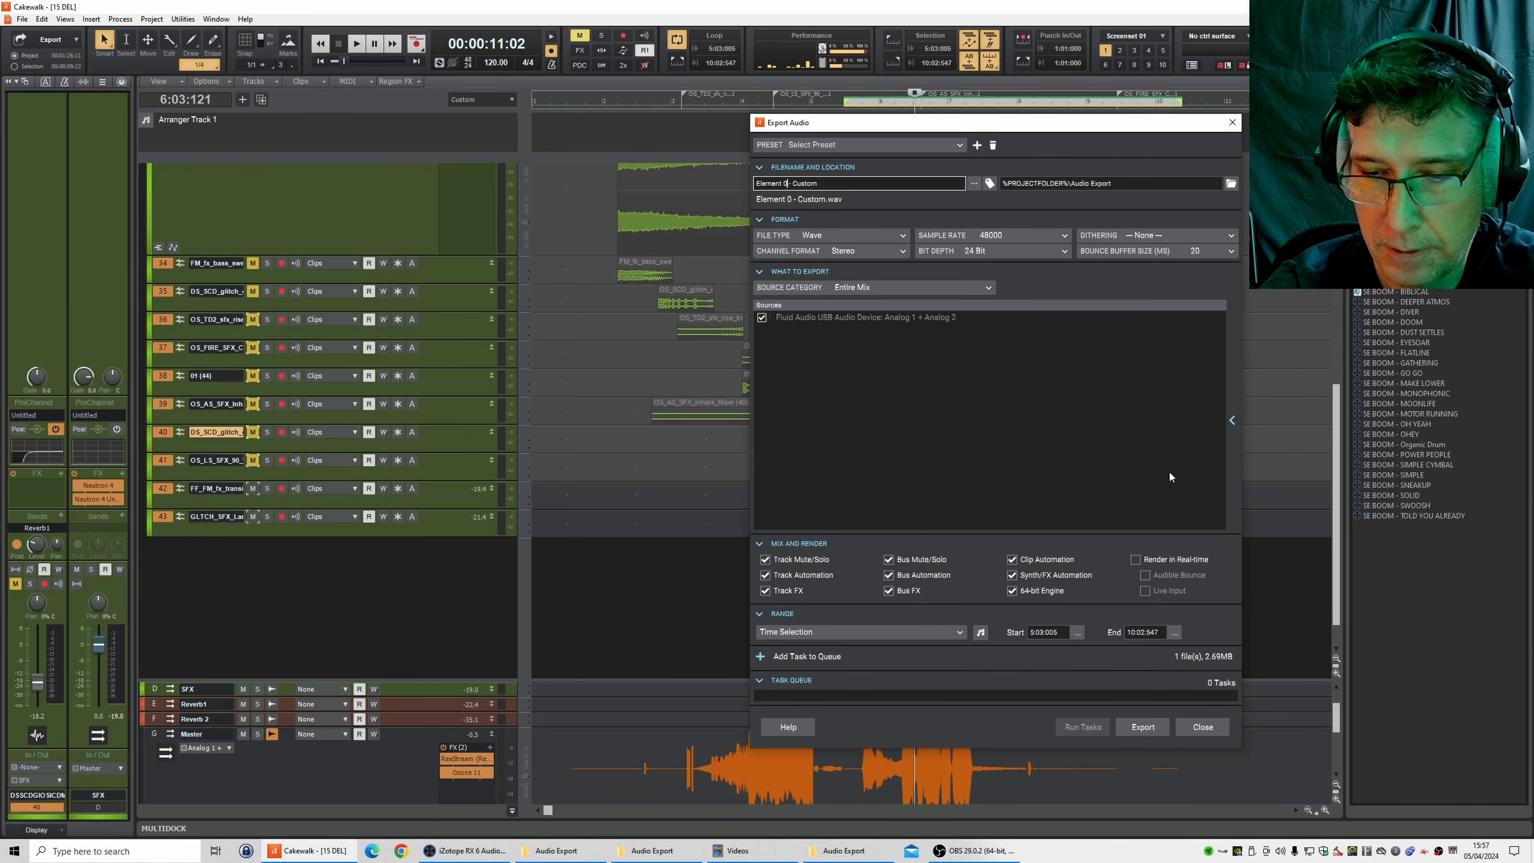
{"action": "type", "text": "5"}
{"action": "key", "text": "Delete"}
{"action": "key", "text": "Delete"}
{"action": "key", "text": "Delete"}
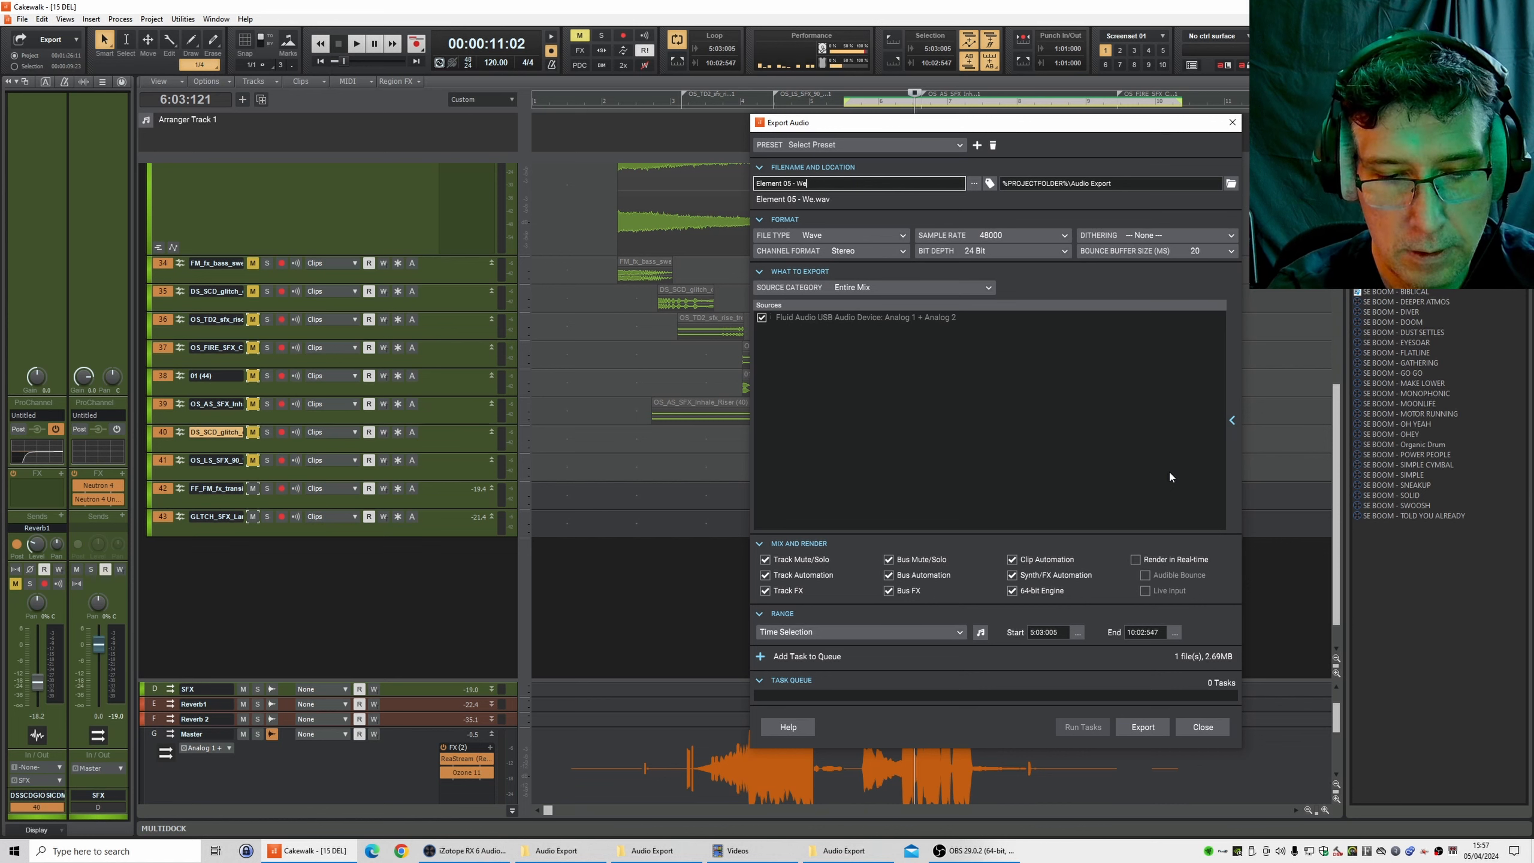
{"action": "type", "text": "Web address"}
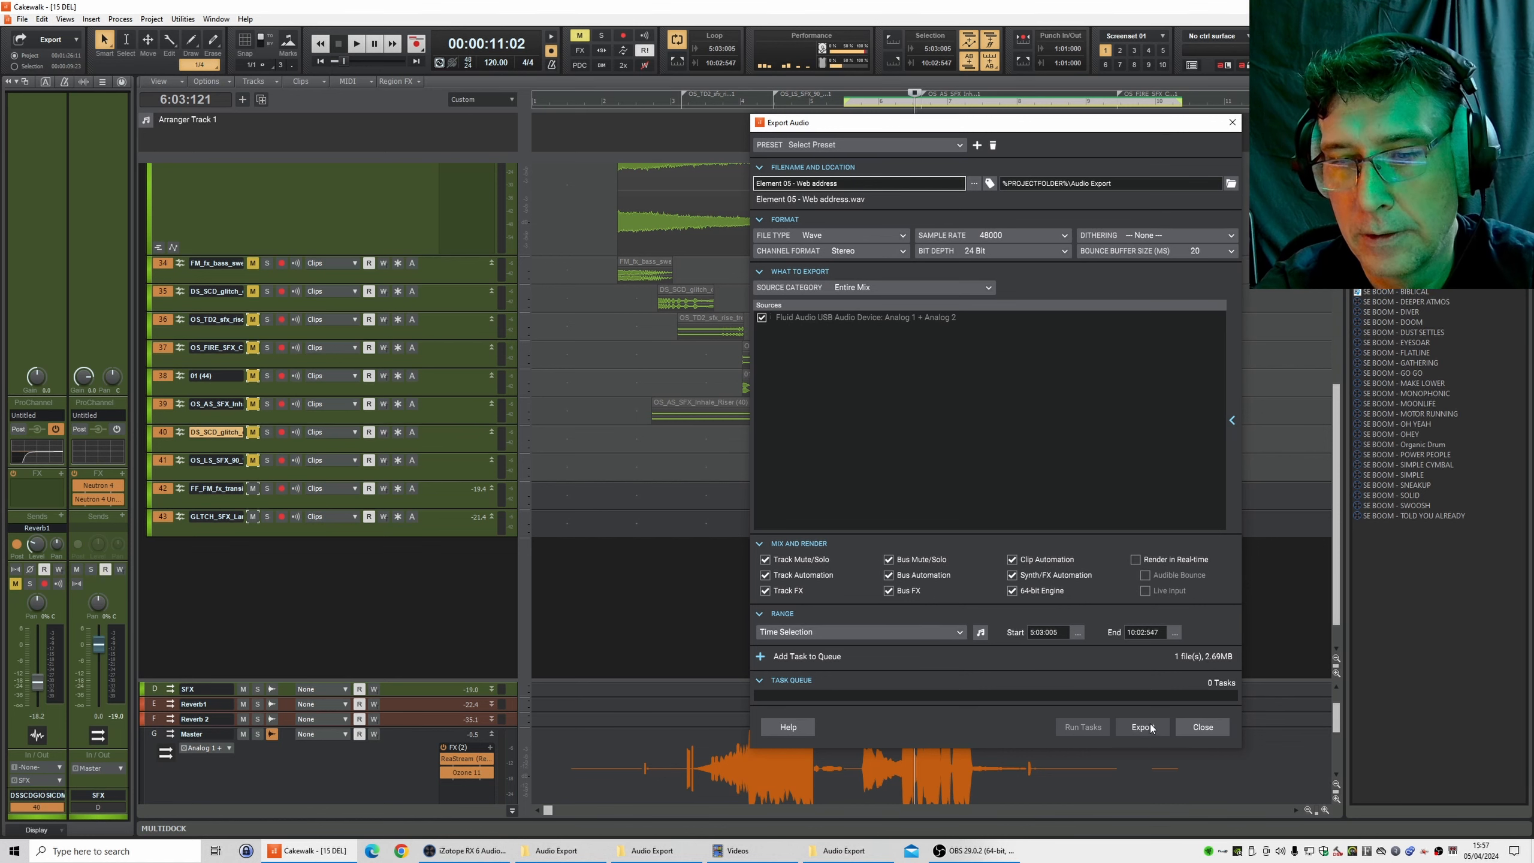
{"action": "left_click", "coordinate": [1141, 726]}
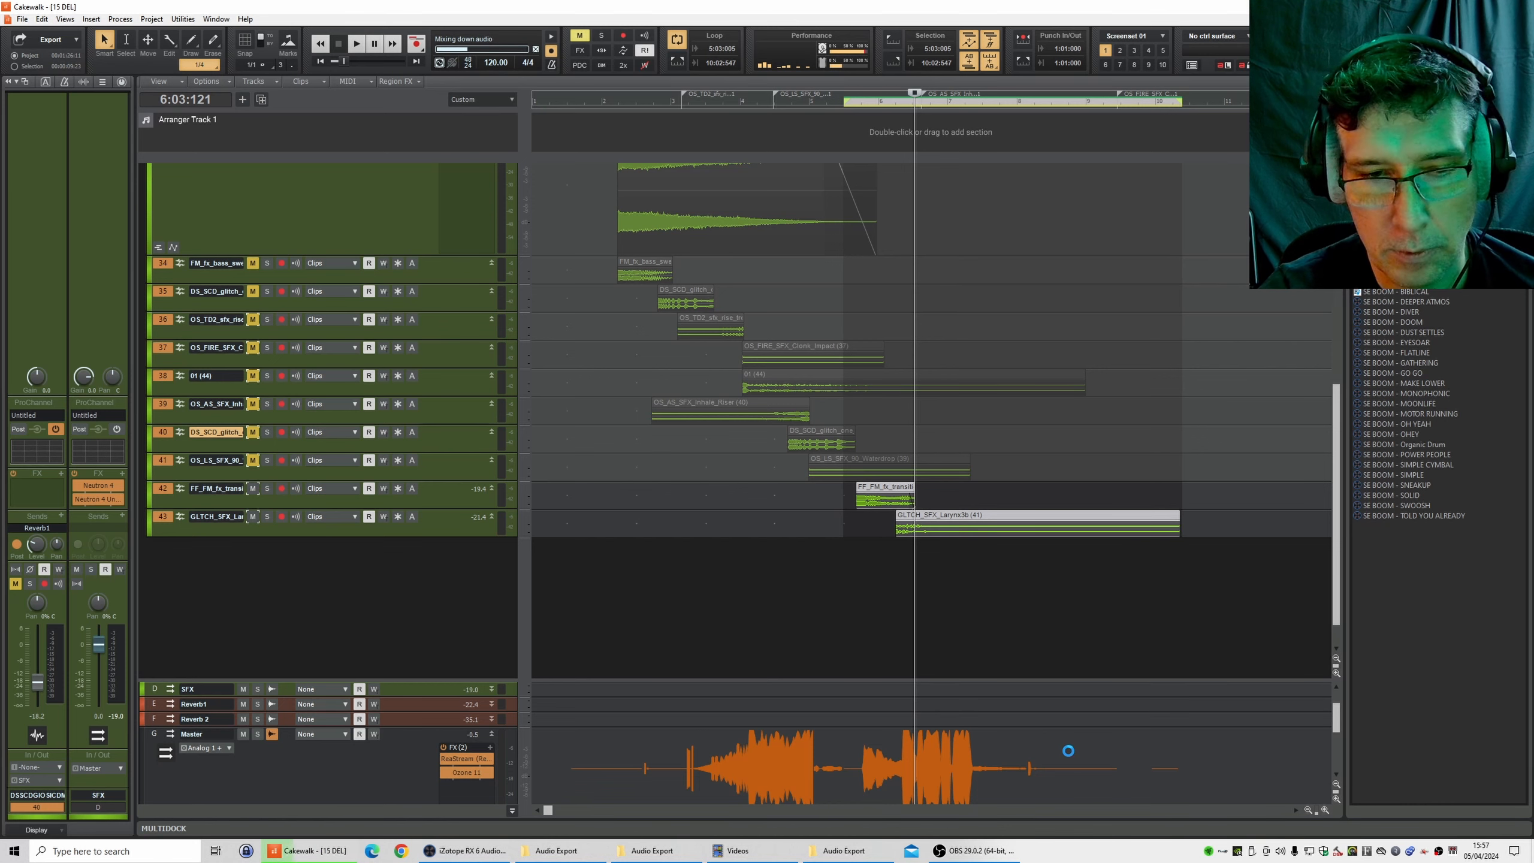
- Open "Element 05 - Web address" from the Audio Export folder in iZotope RX 6 and play it from about 0.25 s
{"action": "left_click", "coordinate": [845, 850]}
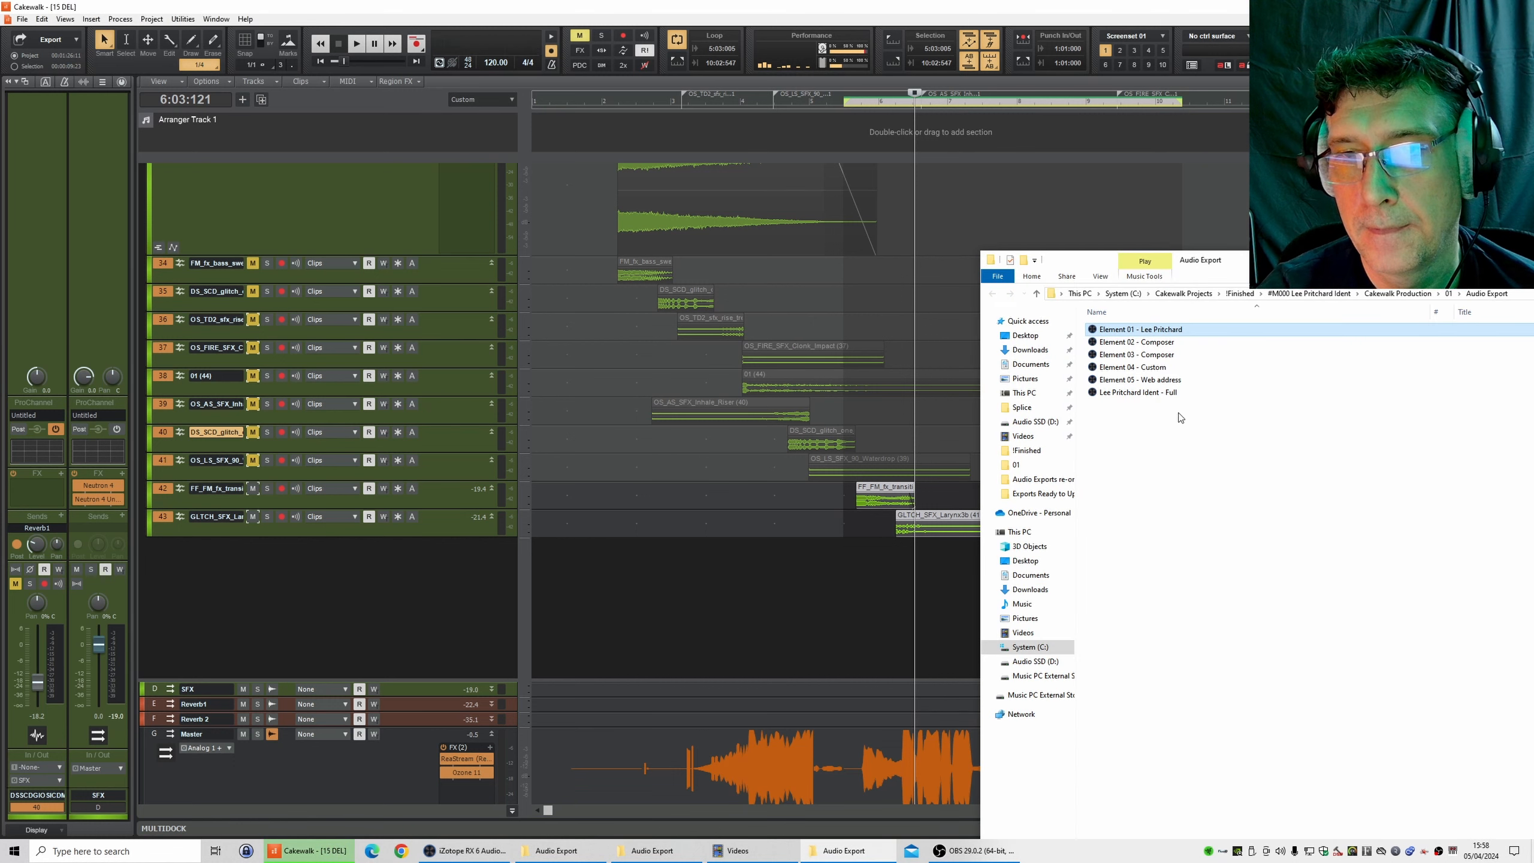
{"action": "left_click", "coordinate": [1164, 381]}
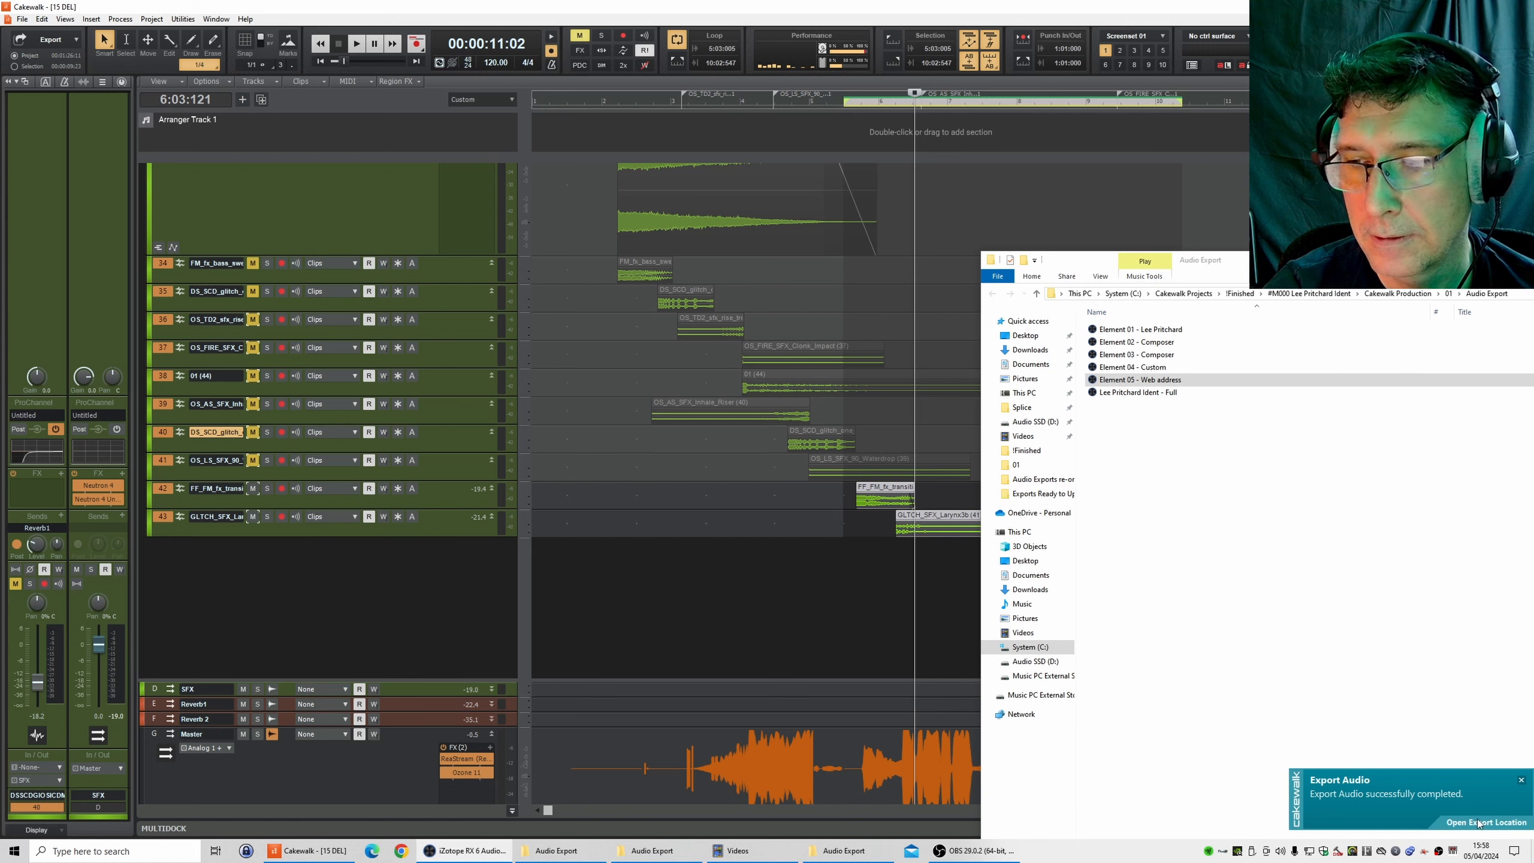
{"action": "left_click", "coordinate": [1141, 382]}
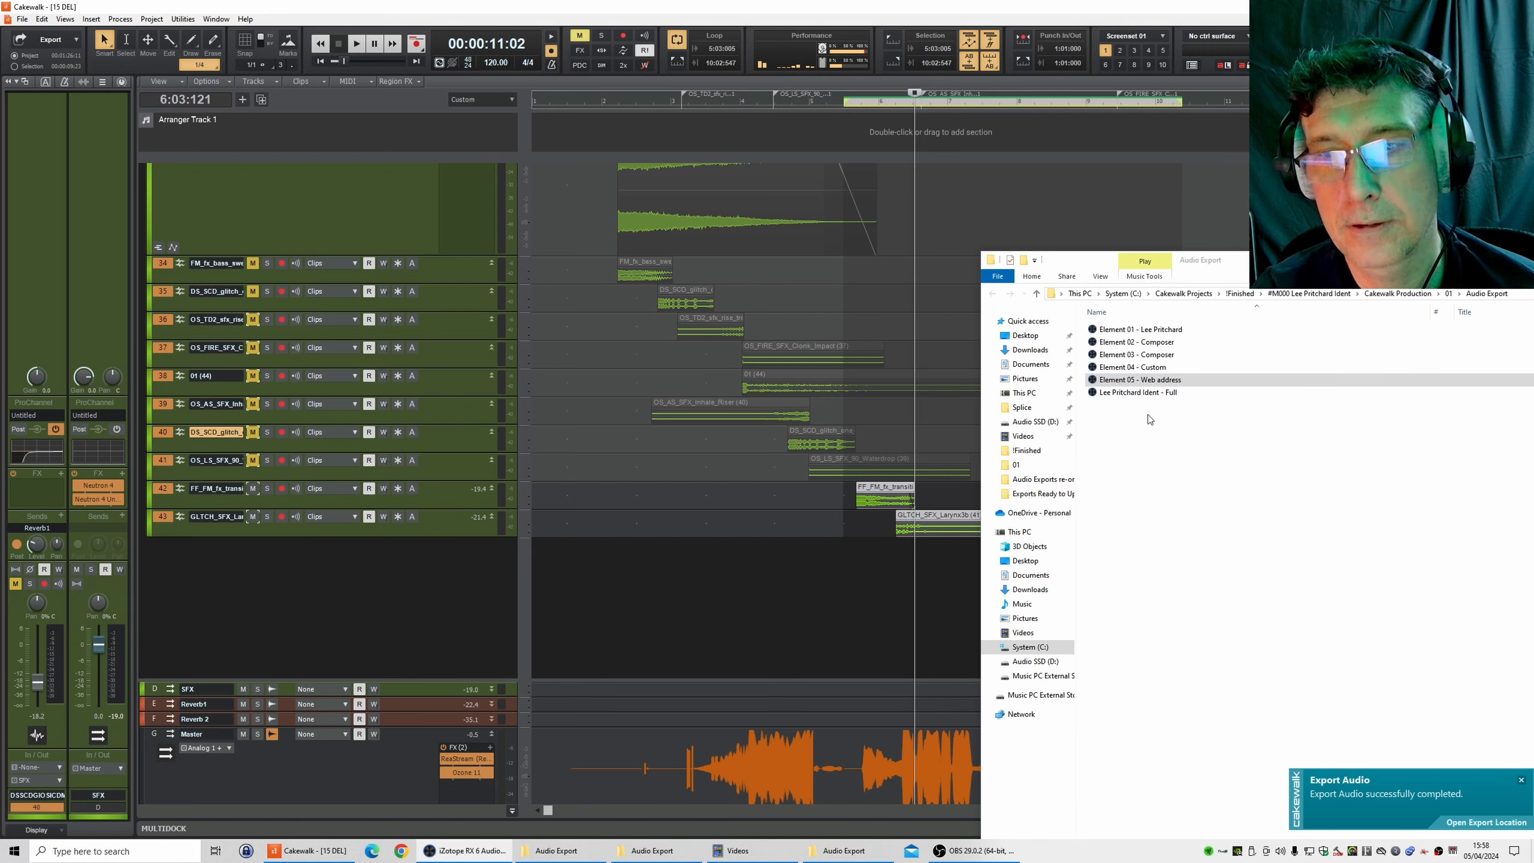
{"action": "double_click", "coordinate": [1131, 381]}
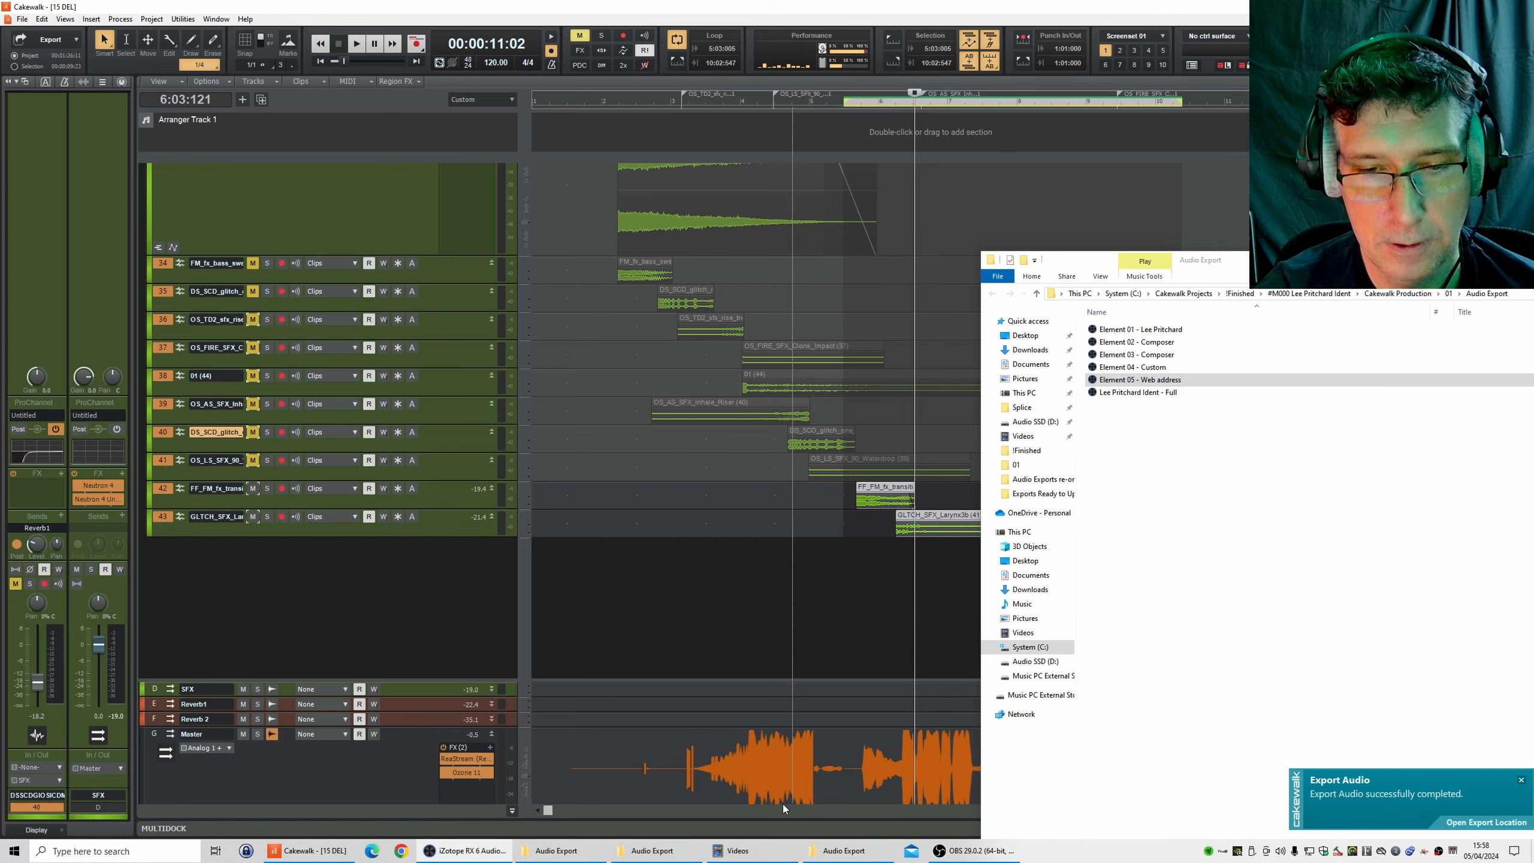
{"action": "left_click", "coordinate": [452, 853]}
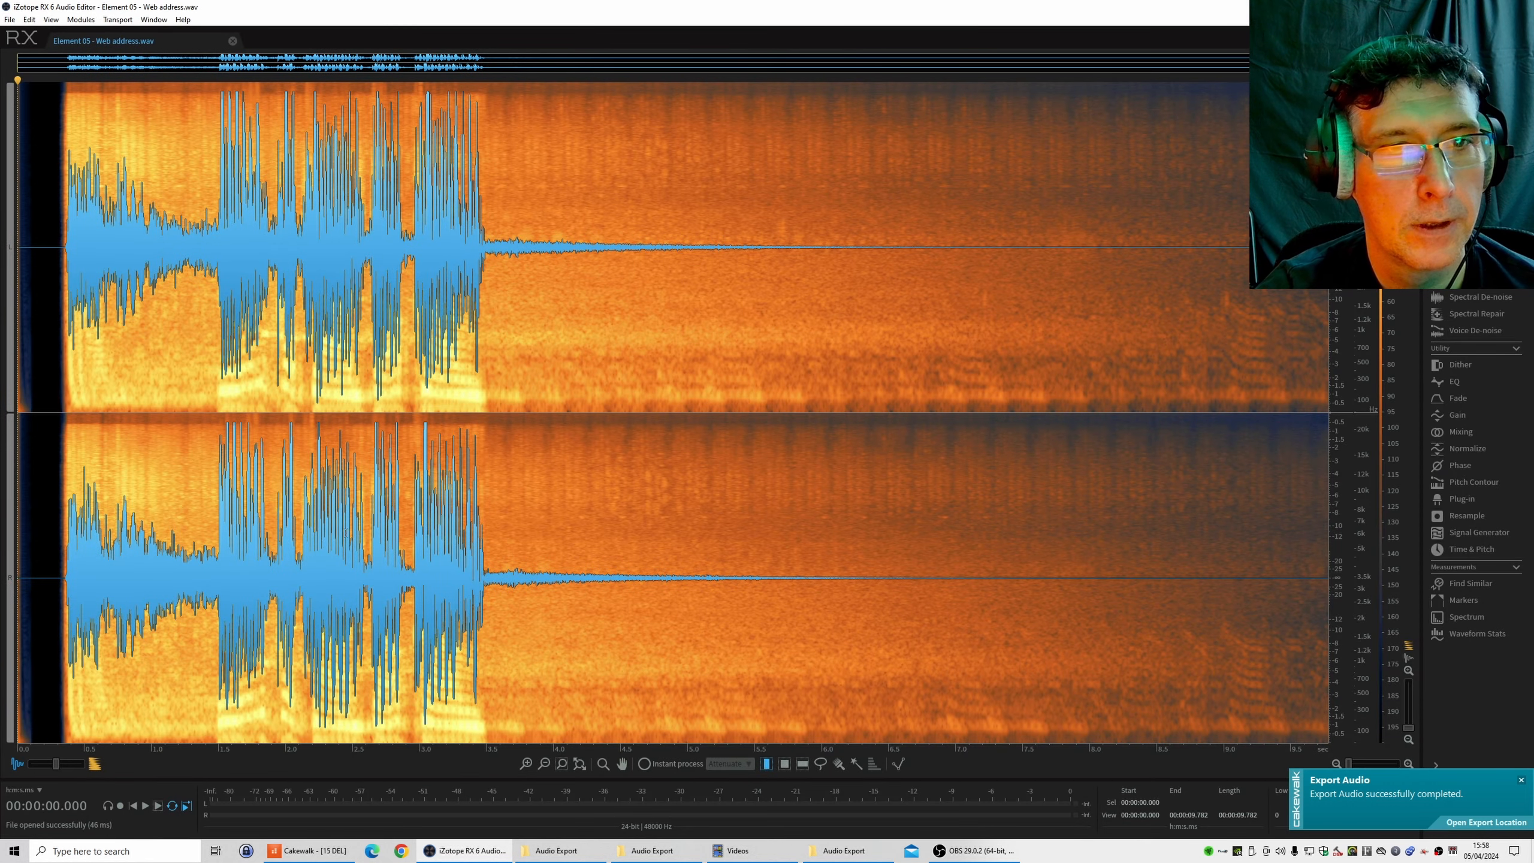
{"action": "left_click", "coordinate": [51, 334]}
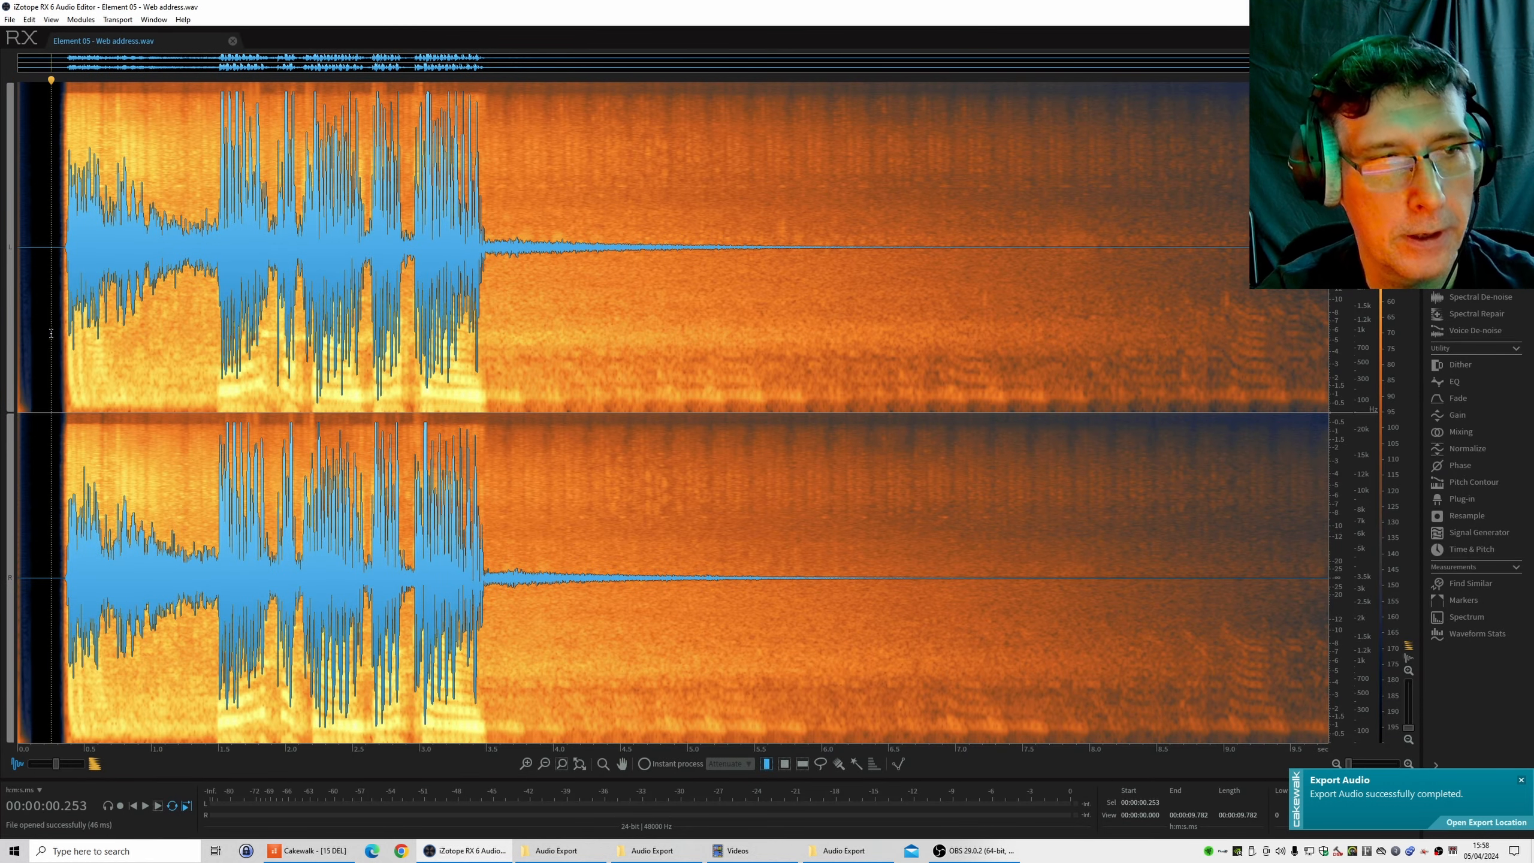
{"action": "key", "text": "space"}
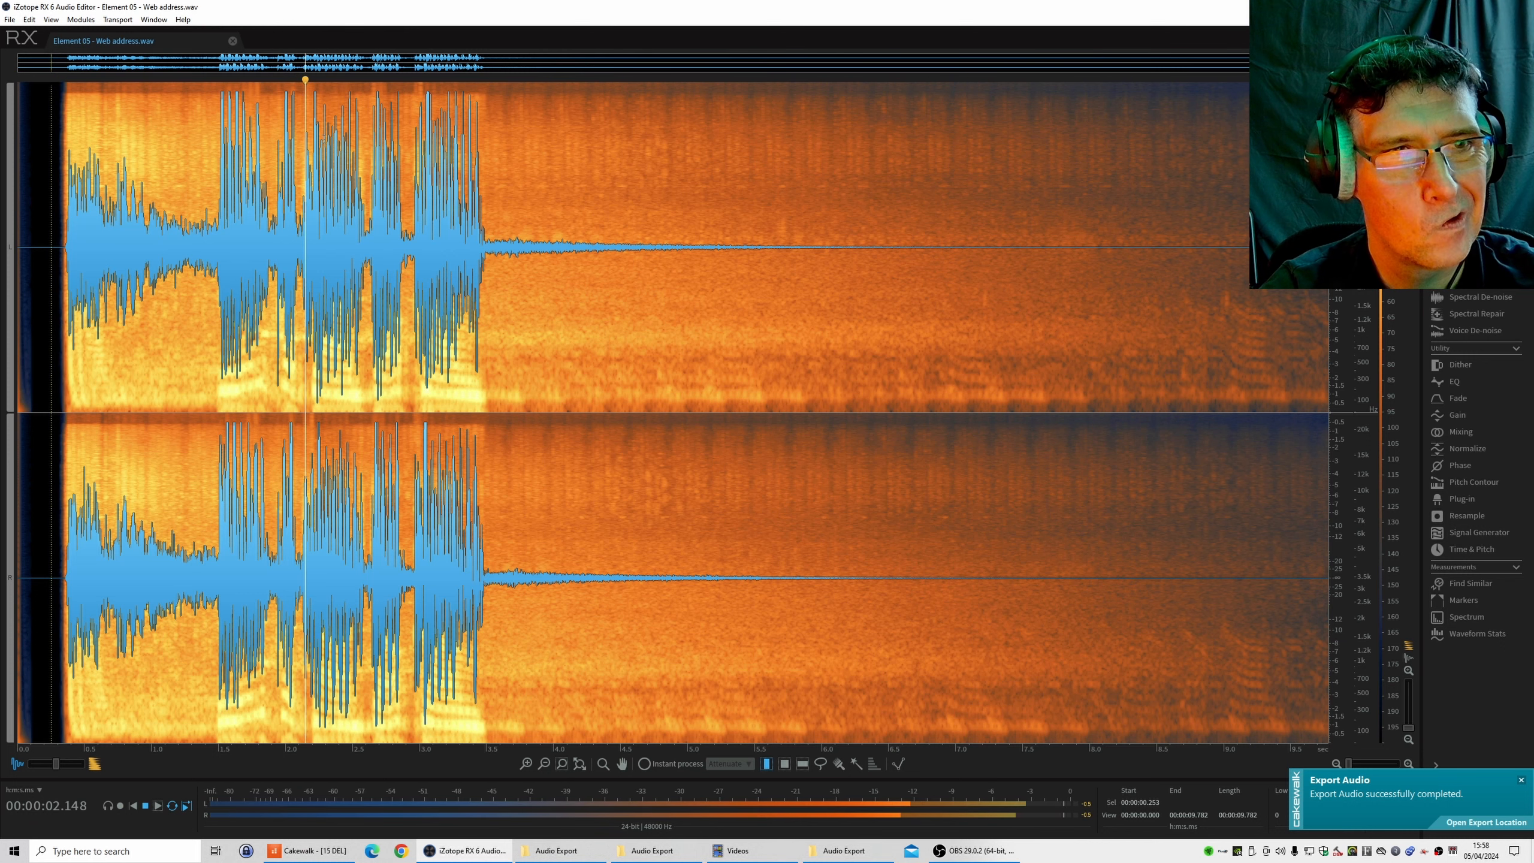
- Close Element 05 in iZotope RX 6 and, back in Cakewalk, mute SFX tracks 42 and 43
{"action": "left_click", "coordinate": [232, 41]}
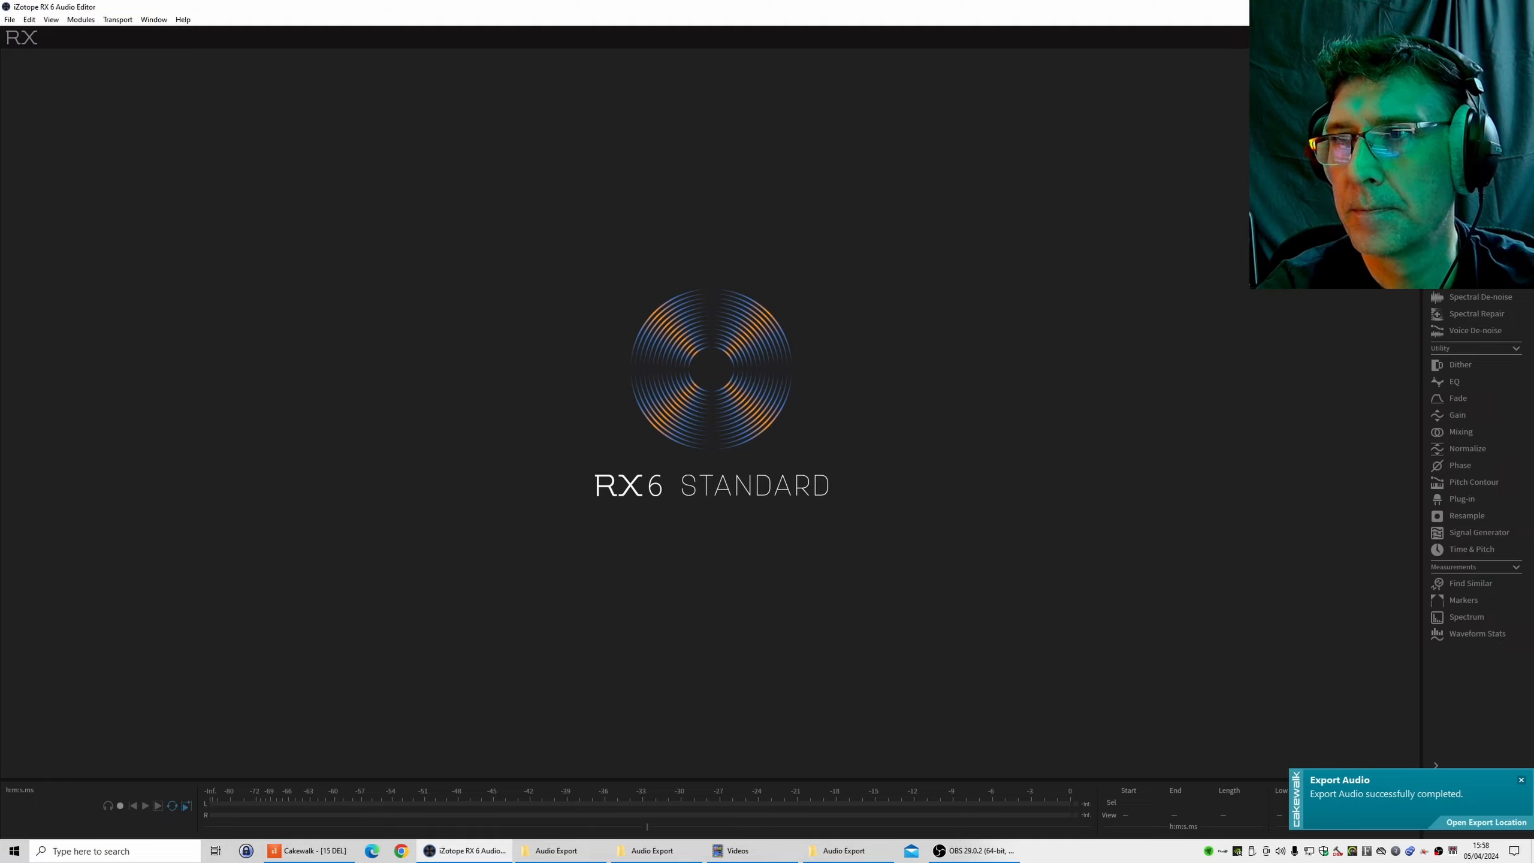
{"action": "left_click", "coordinate": [1520, 7]}
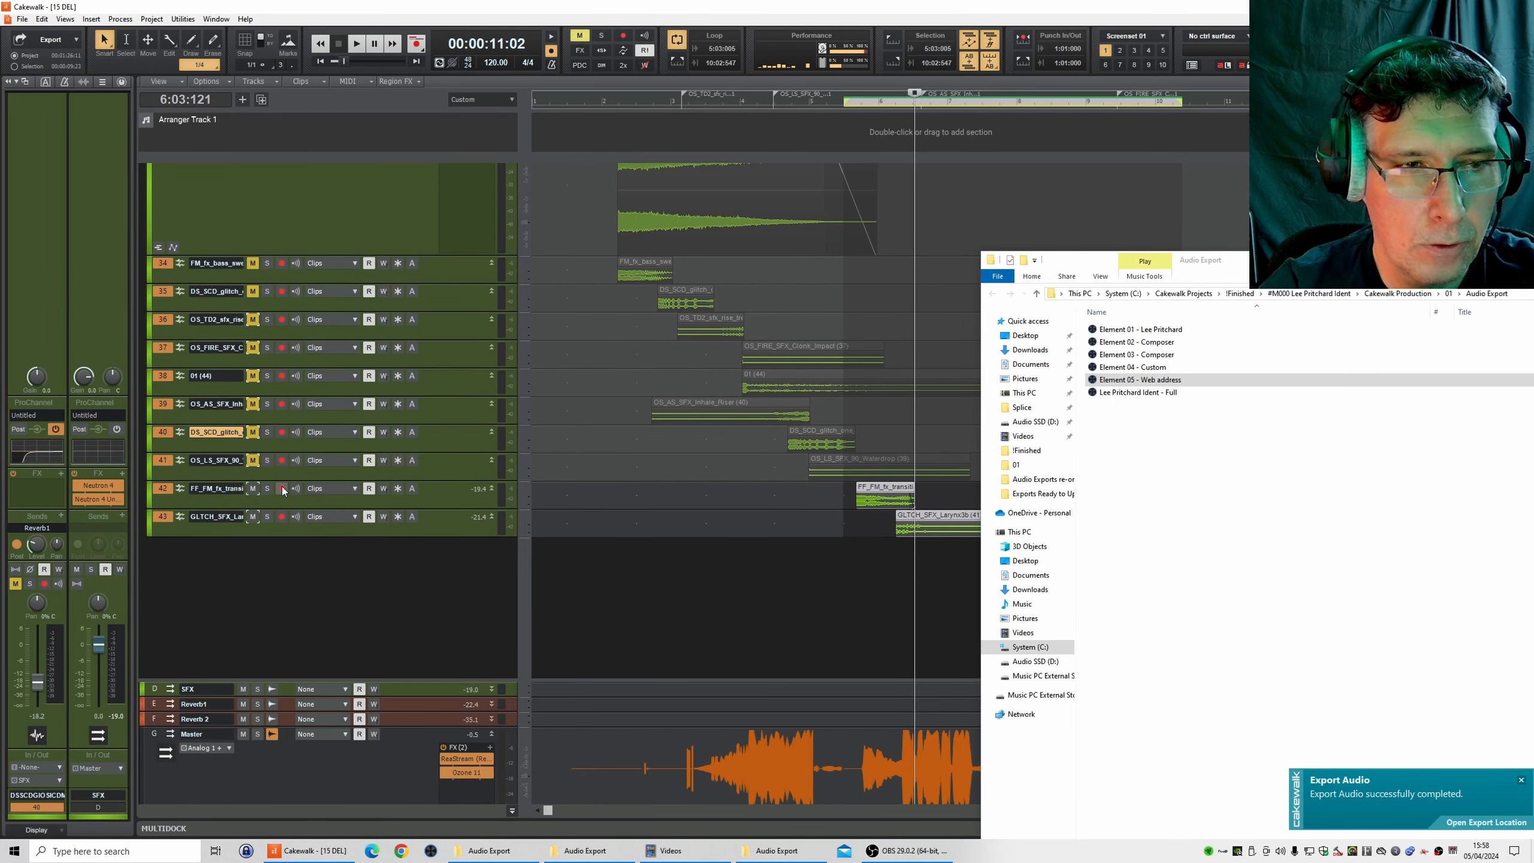
{"action": "scroll", "coordinate": [282, 490], "scroll_direction": "up", "scroll_amount": 3}
{"action": "left_click", "coordinate": [253, 578]}
{"action": "left_click", "coordinate": [256, 606]}
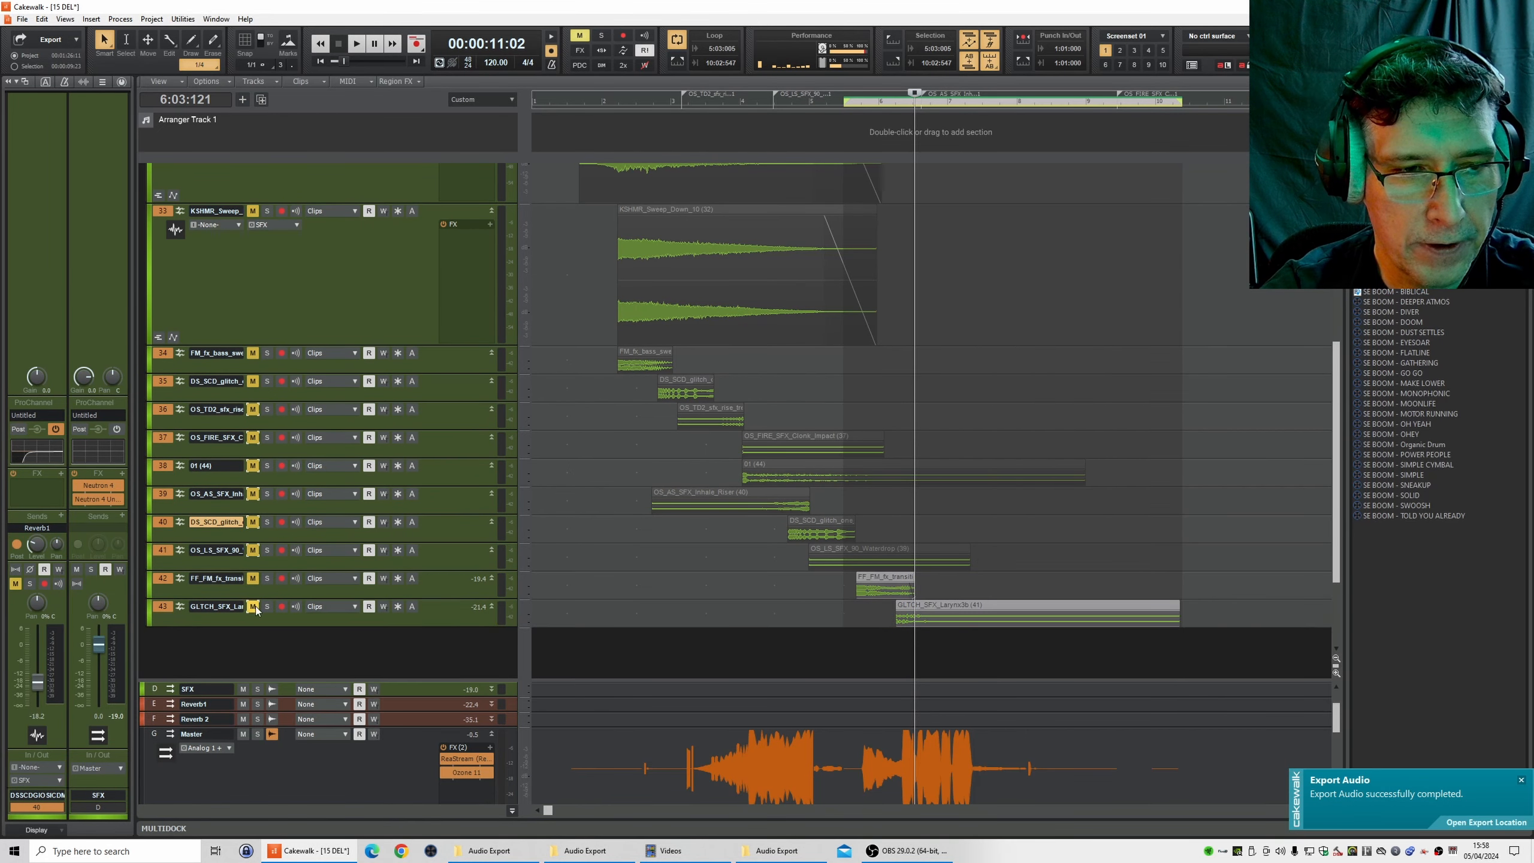
- Collapse the SFX folder and unmute the Vocals folder, muting tracks 28 to 31 so that only Track 27 plays
{"action": "scroll", "coordinate": [342, 628], "scroll_direction": "up", "scroll_amount": 3}
{"action": "scroll", "coordinate": [270, 435], "scroll_direction": "up", "scroll_amount": 1}
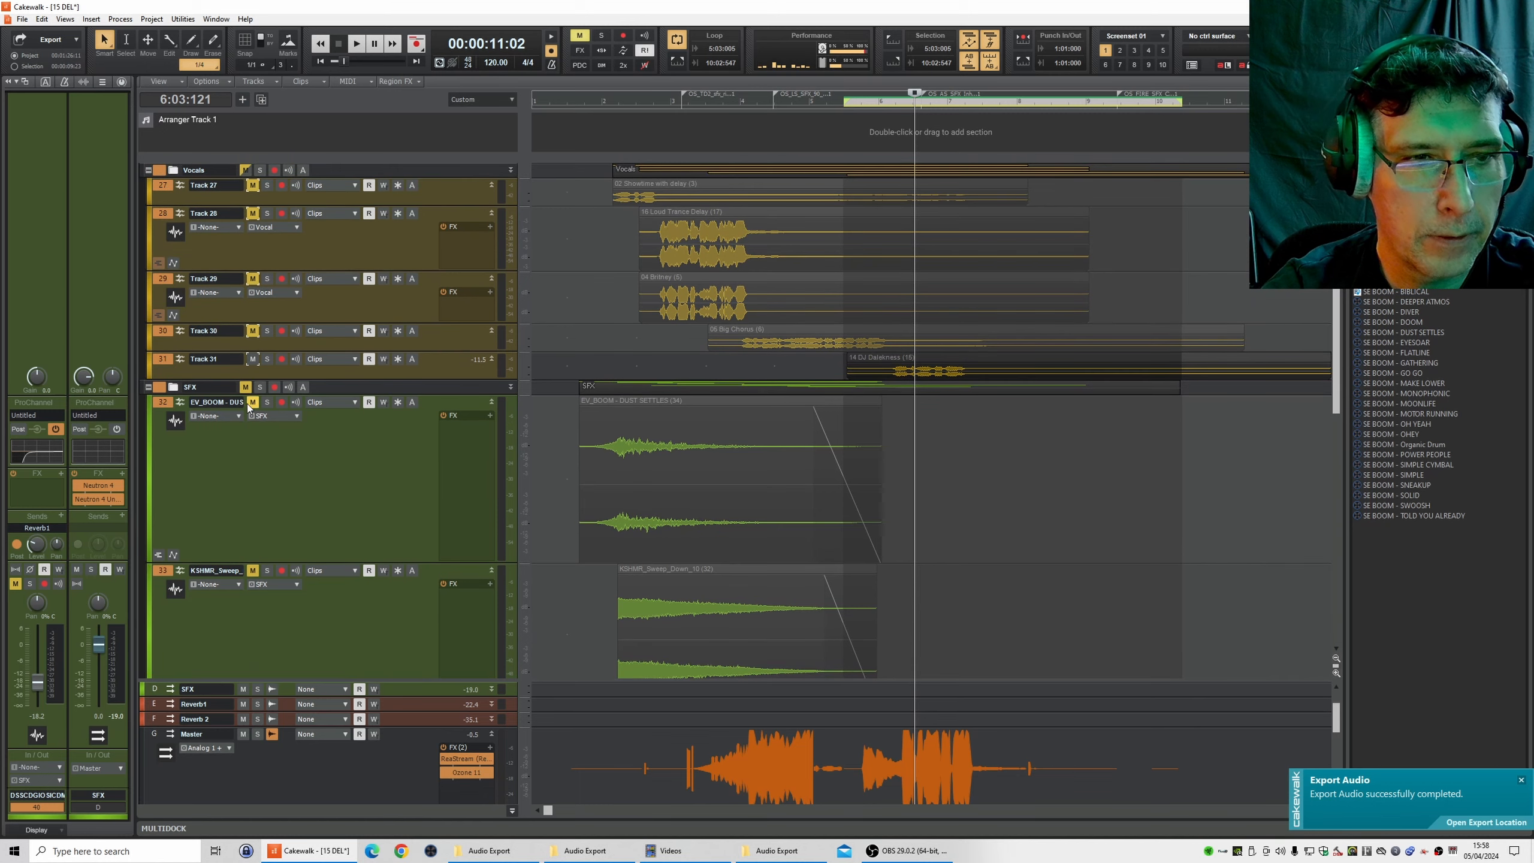
{"action": "left_click", "coordinate": [149, 387]}
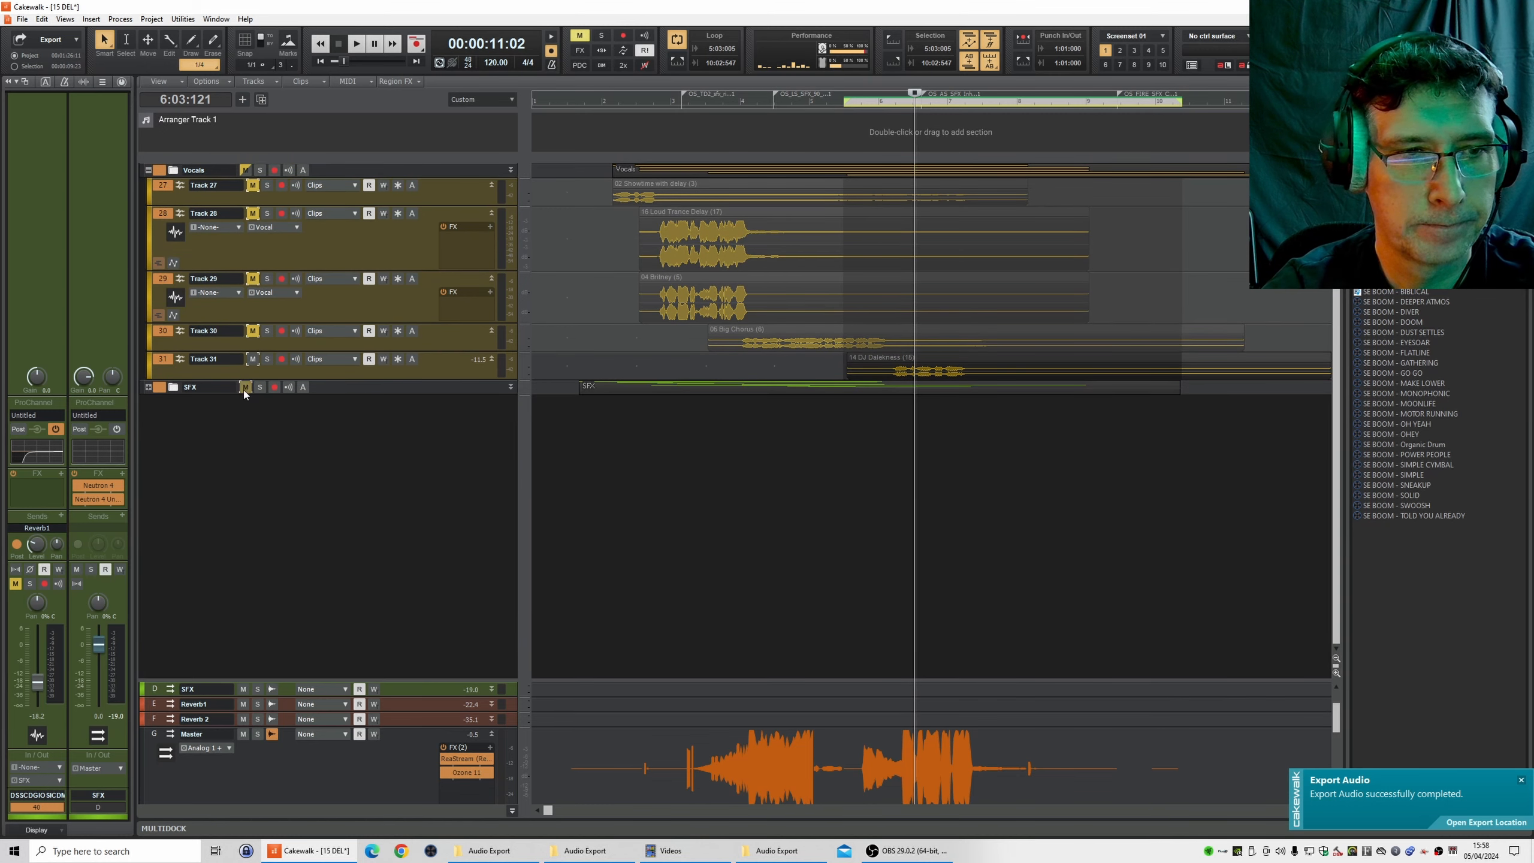
{"action": "left_click", "coordinate": [245, 170]}
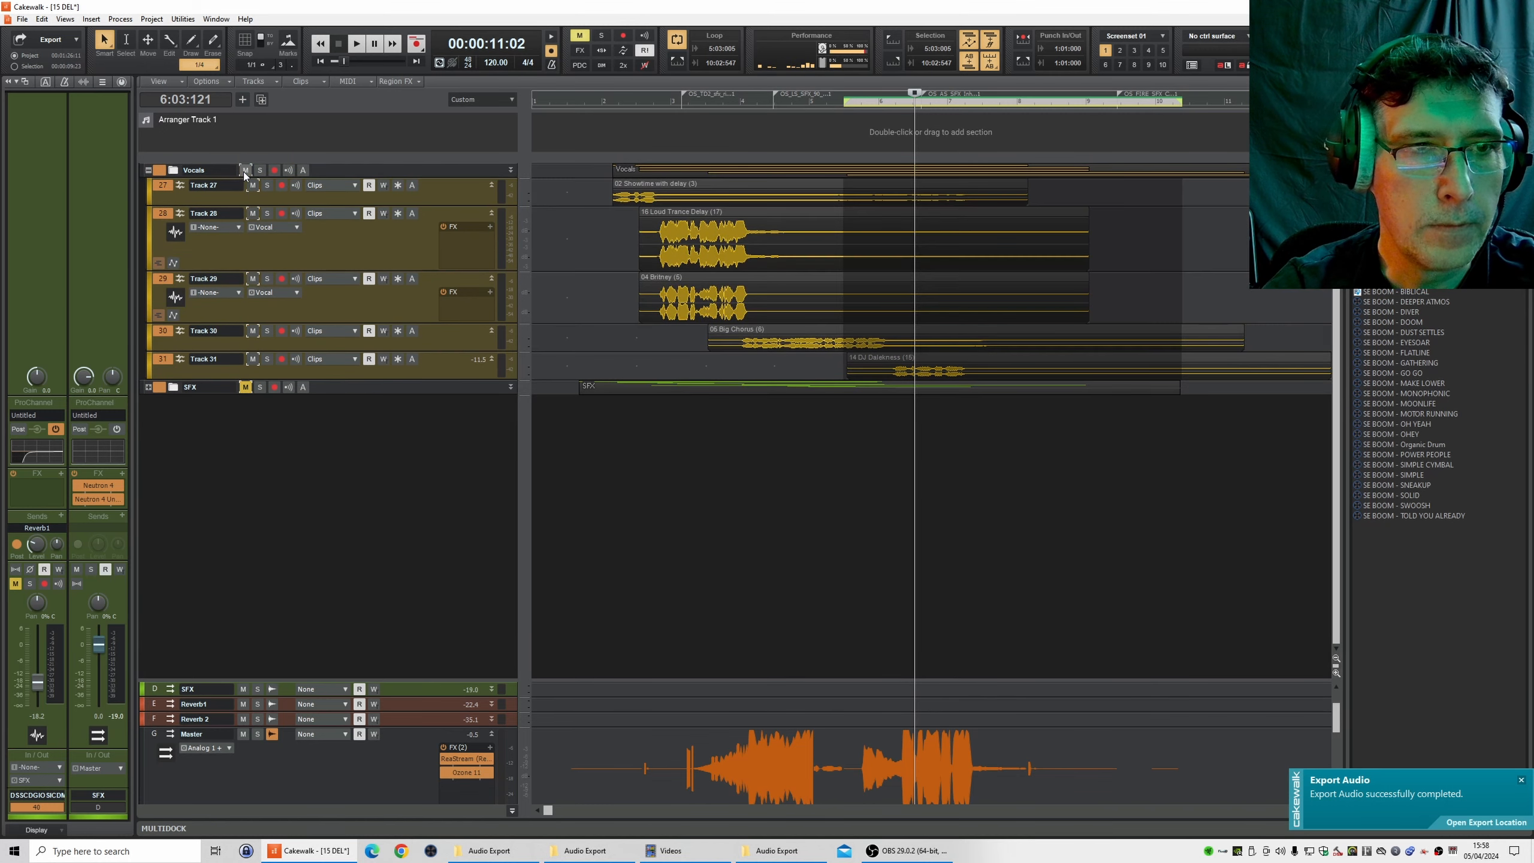
{"action": "left_click", "coordinate": [252, 213]}
{"action": "left_click_drag", "start_coordinate": [252, 278], "coordinate": [252, 358]}
- Set the loop region from 2:01:249 to 6:04:790 around the Track 27 vocal and play it
{"action": "left_click", "coordinate": [613, 97]}
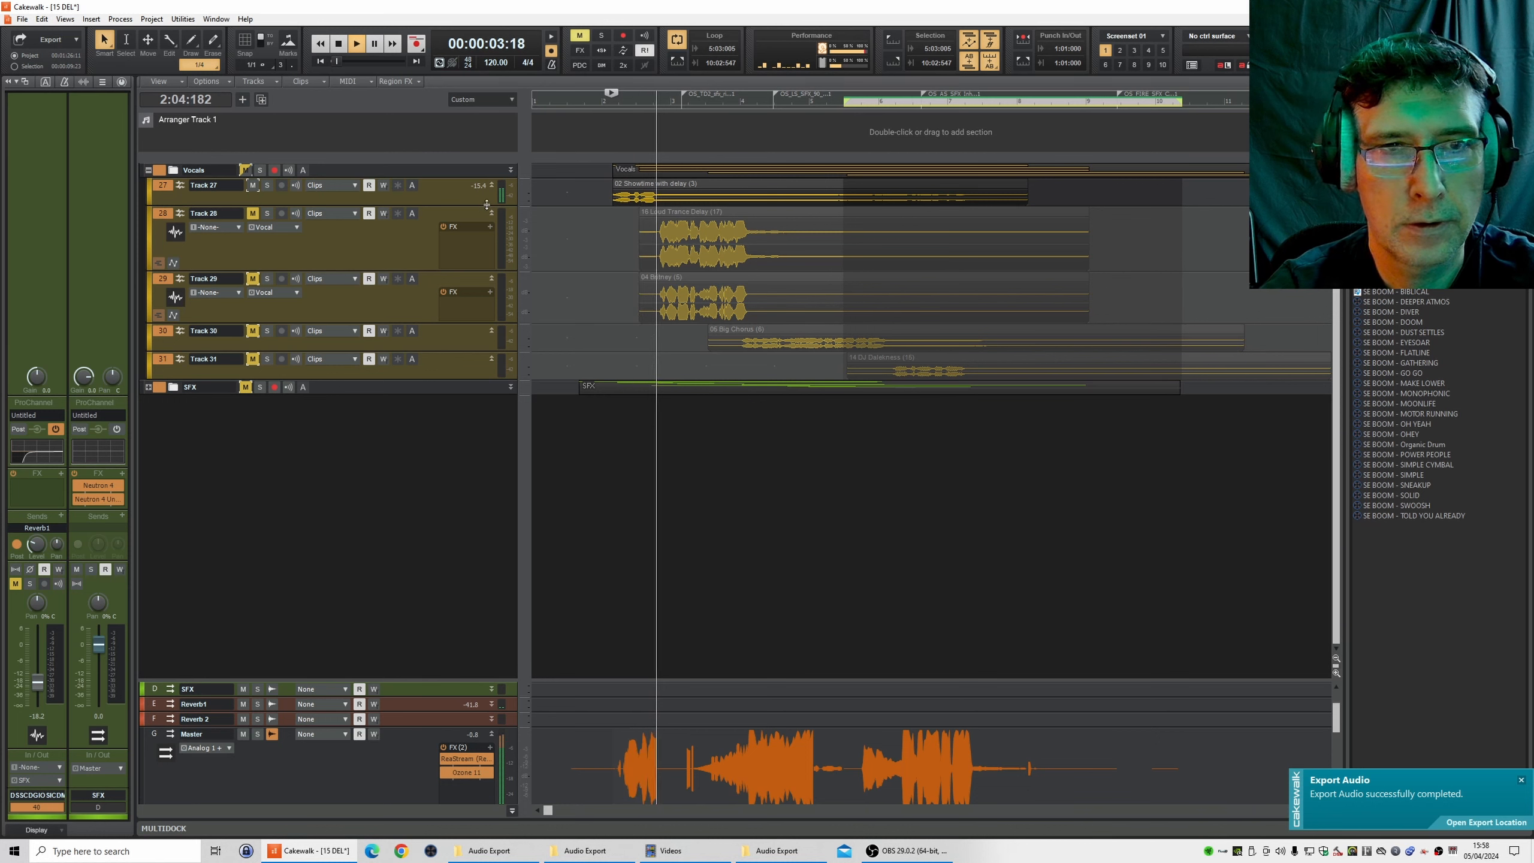
{"action": "key", "text": "space"}
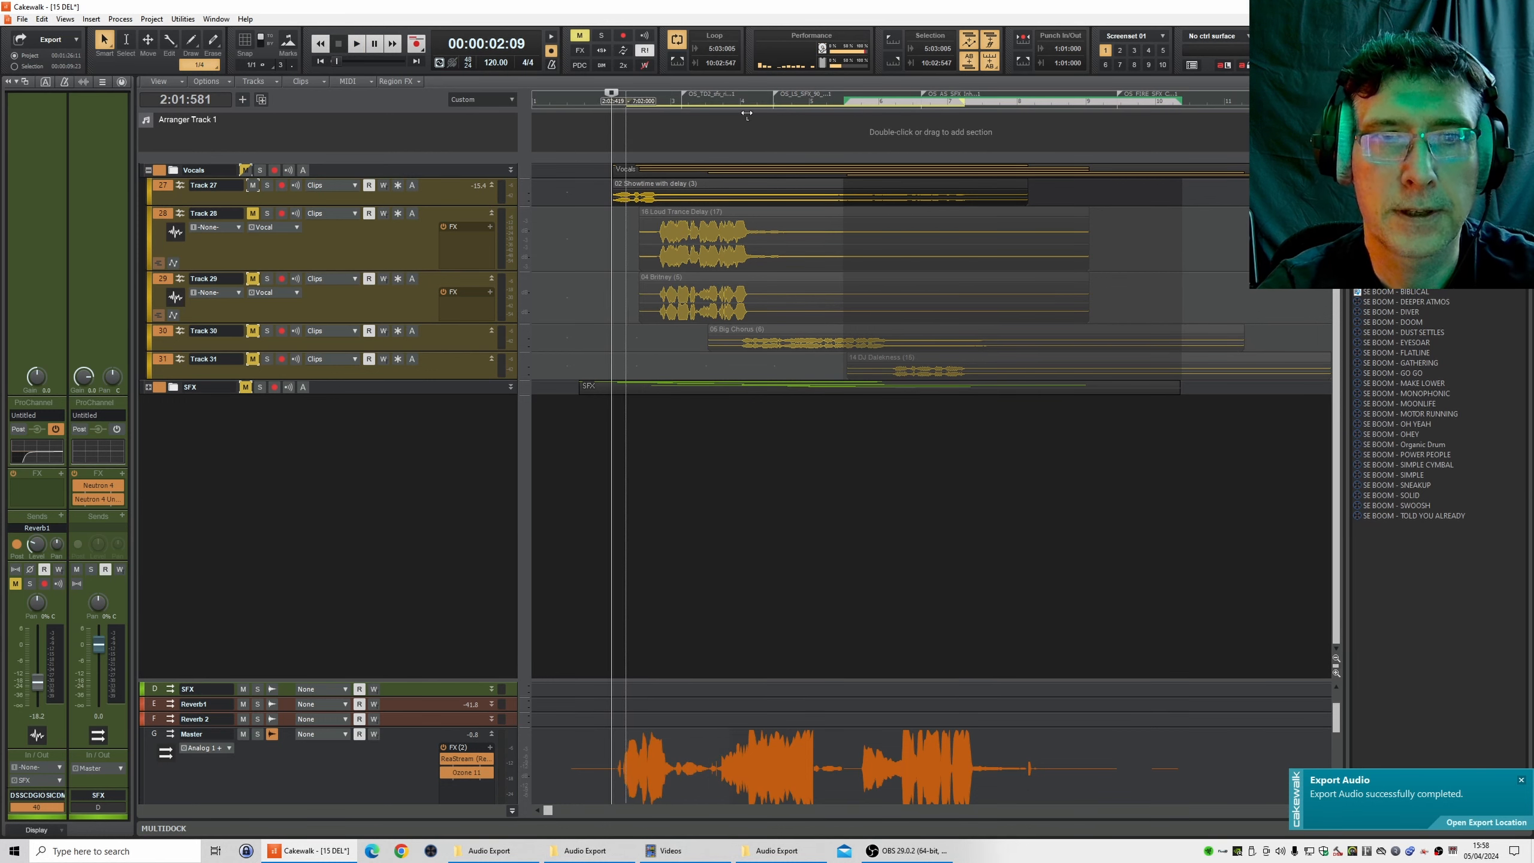
{"action": "left_click_drag", "start_coordinate": [607, 98], "coordinate": [945, 116]}
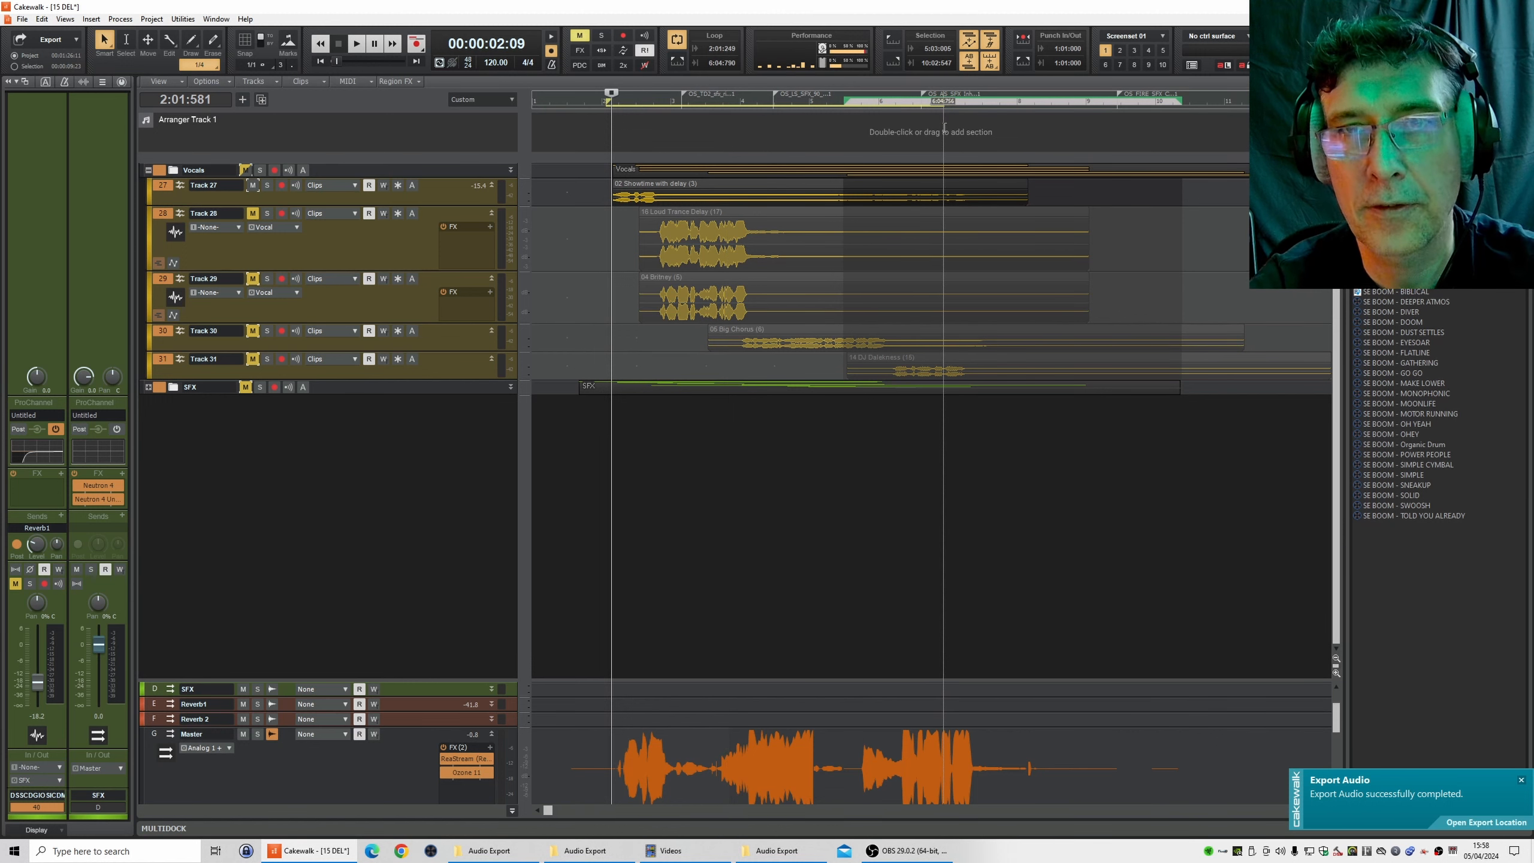
{"action": "key", "text": "space"}
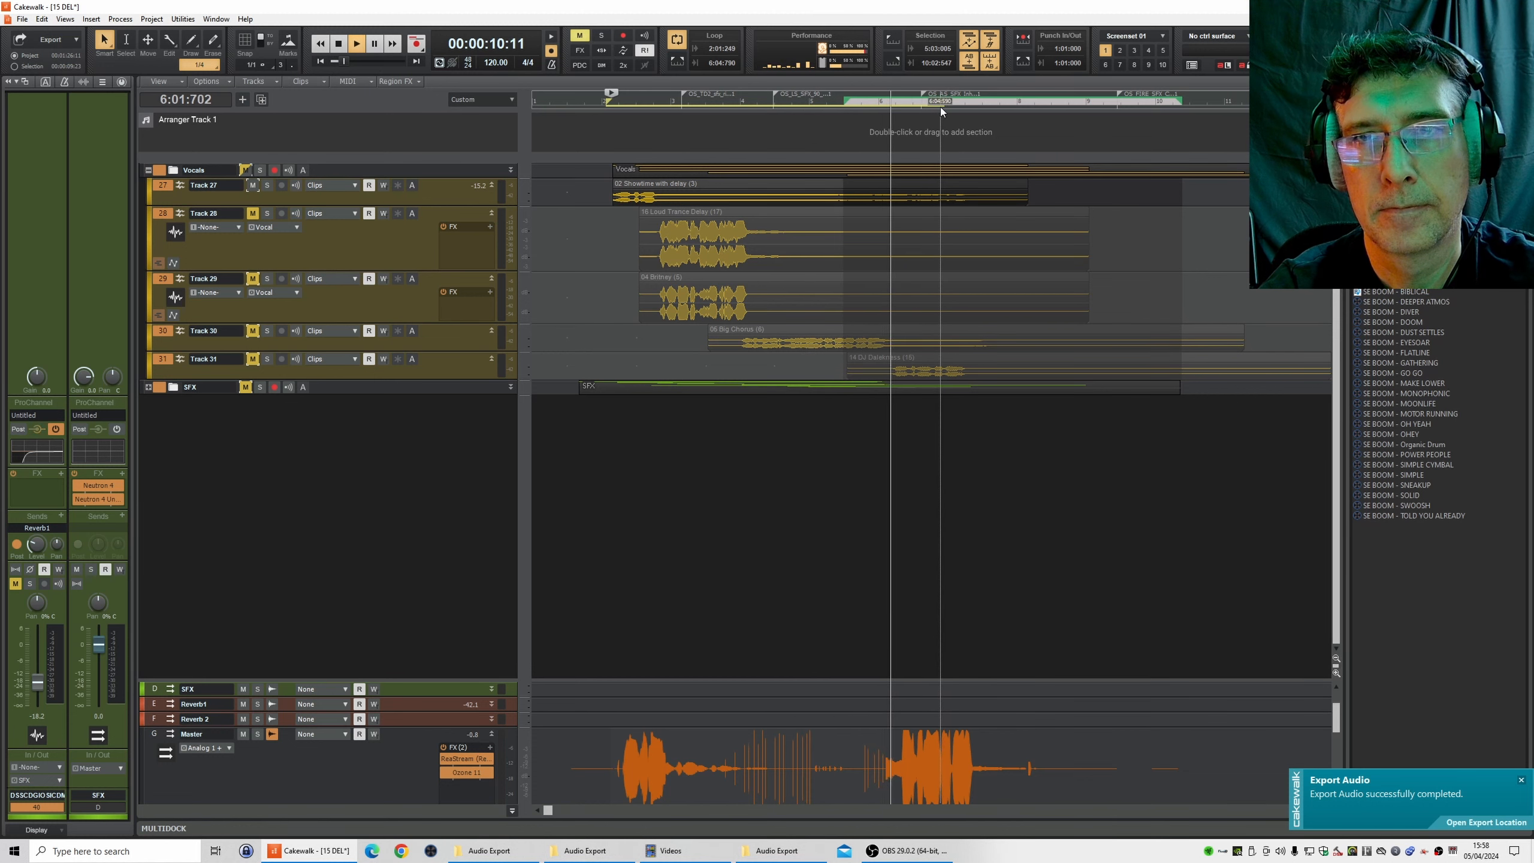
- Place the playhead at 4:03:289 and select the loop region across all tracks
{"action": "left_click", "coordinate": [780, 101]}
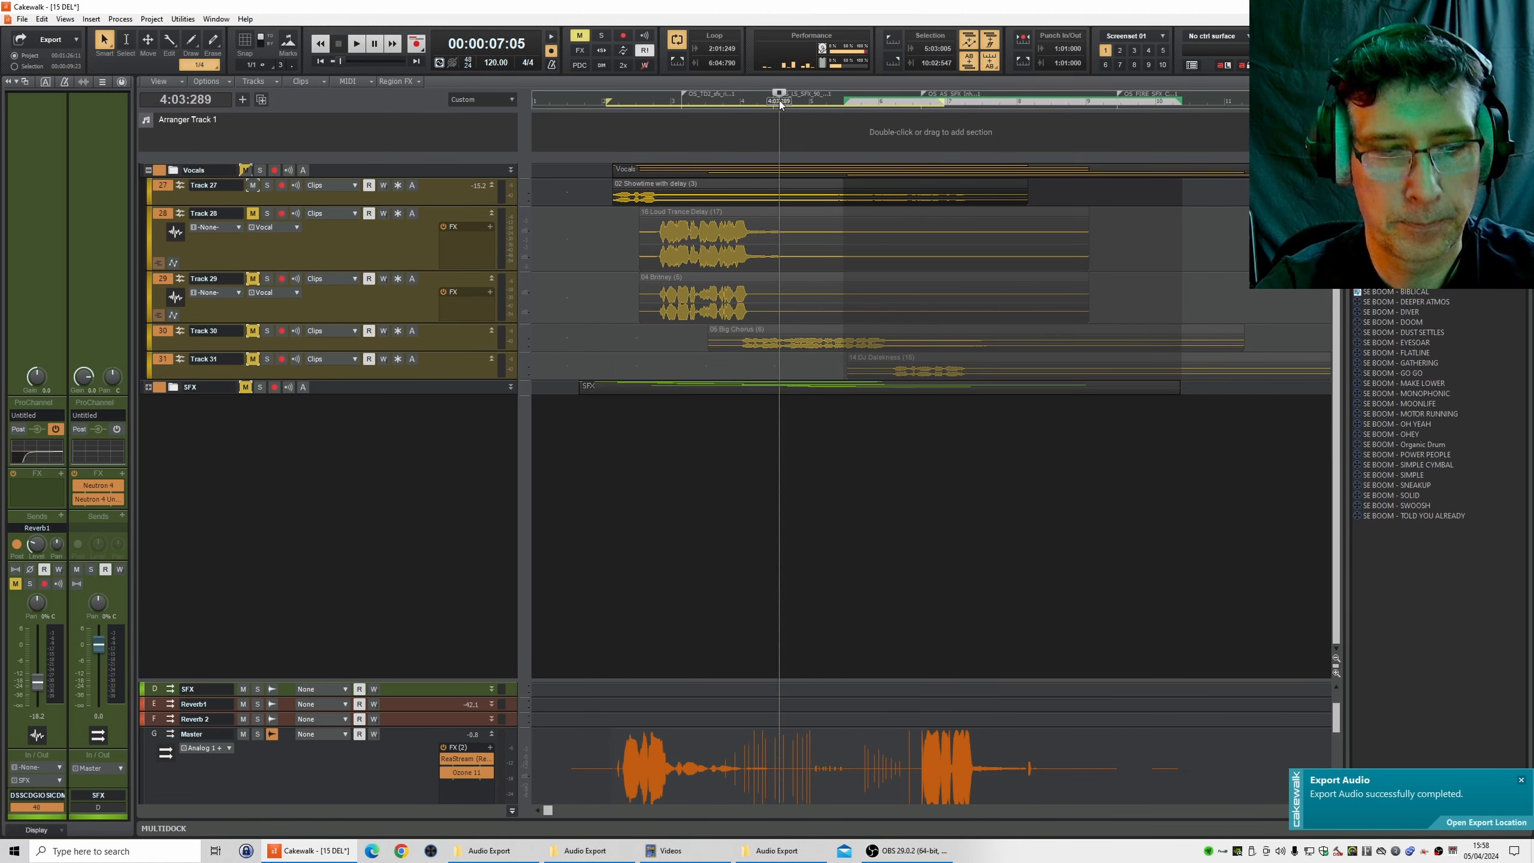
{"action": "key", "text": "ctrl+a"}
{"action": "right_click", "coordinate": [779, 101]}
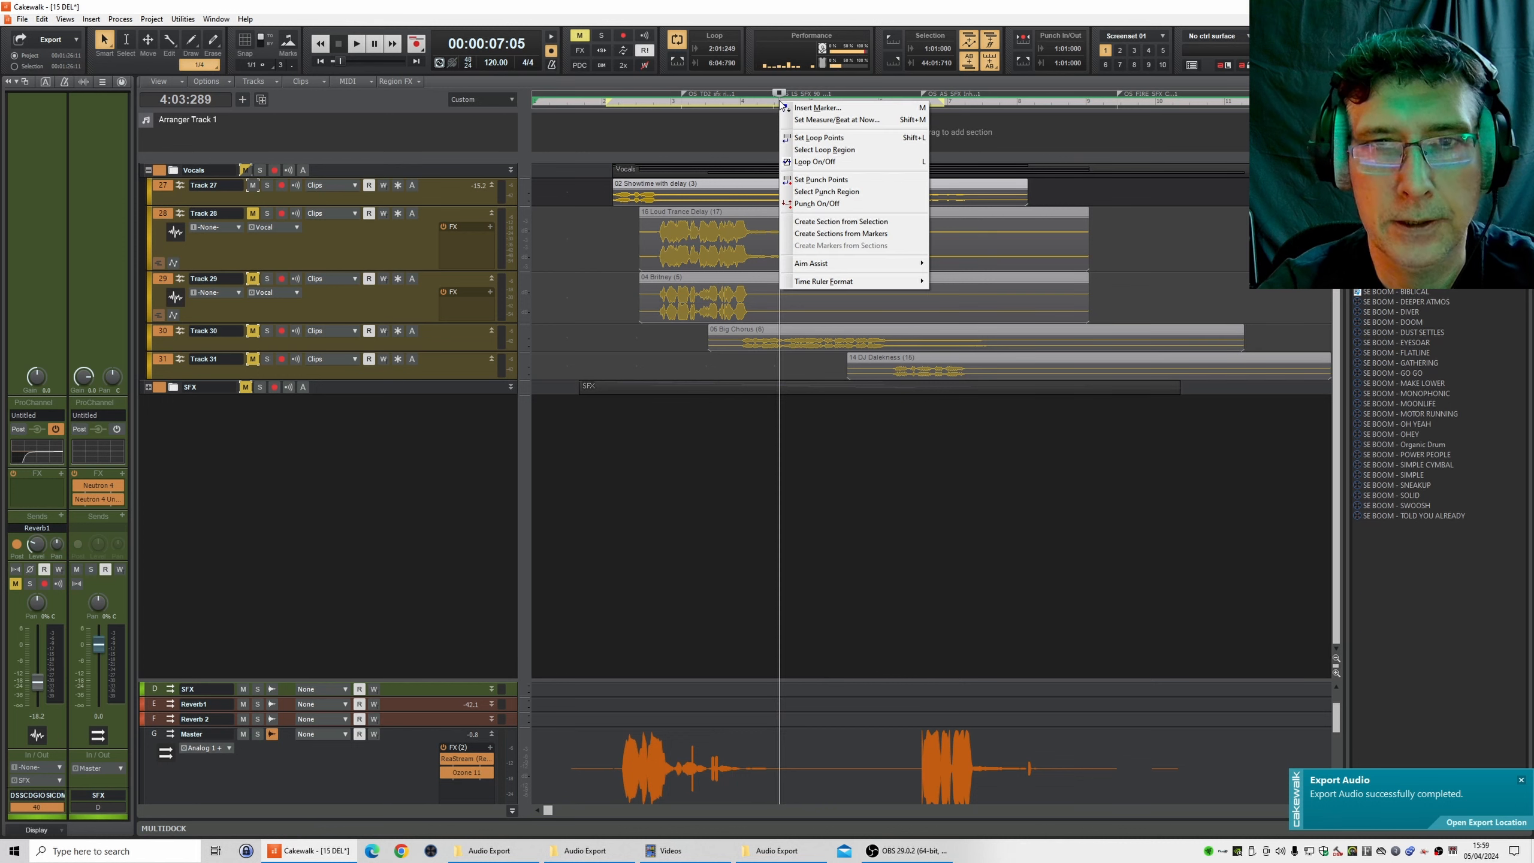
{"action": "left_click", "coordinate": [811, 152]}
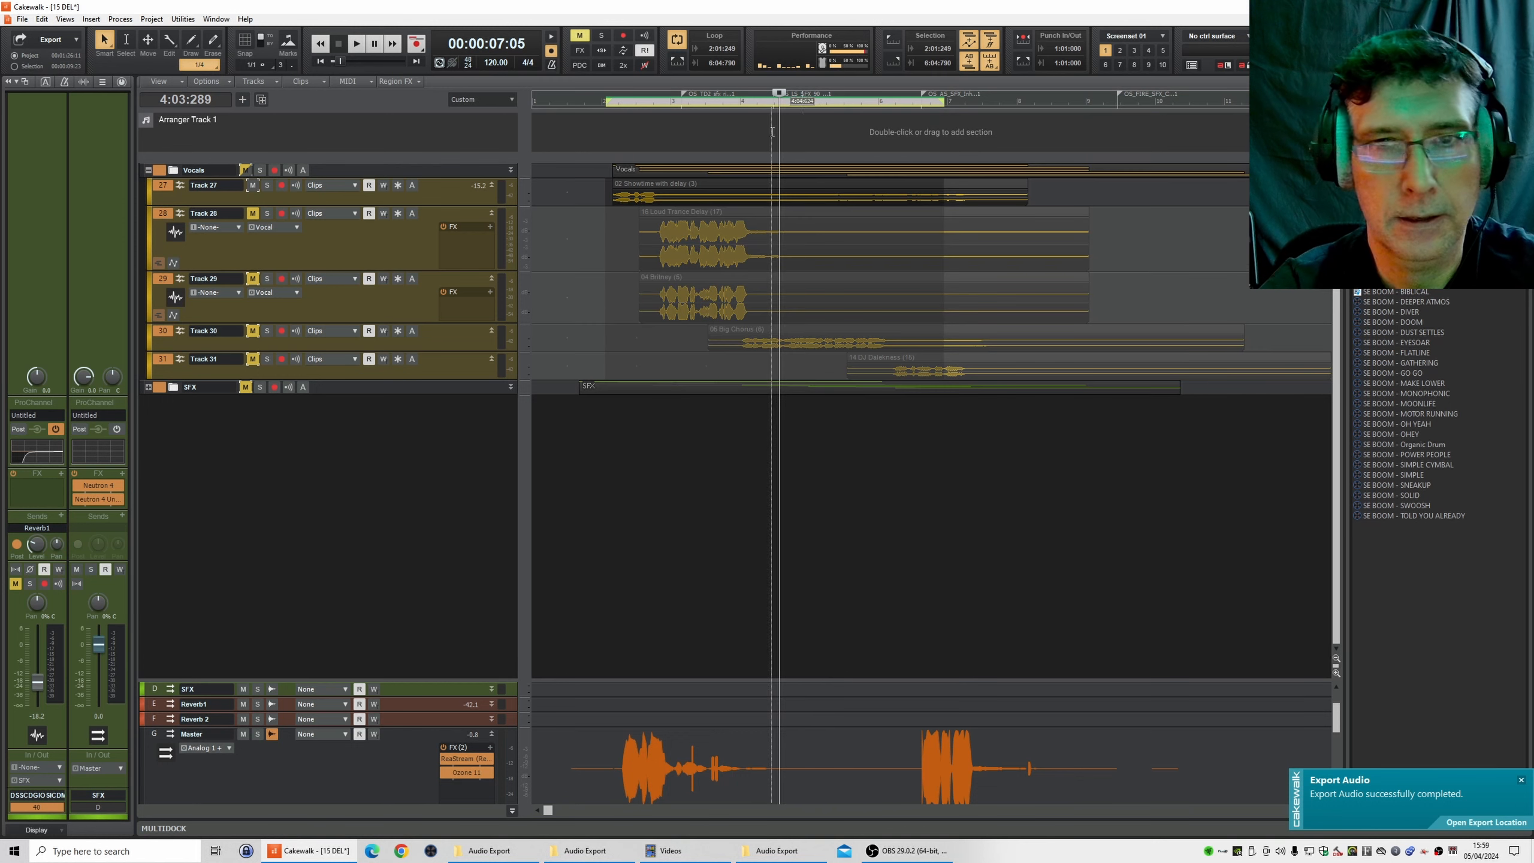
- Export the time selection of the entire mix as a Wave file named "Element 06" with the composer's name and "Vocal"
{"action": "left_click", "coordinate": [22, 18]}
{"action": "mouse_move", "coordinate": [91, 152]}
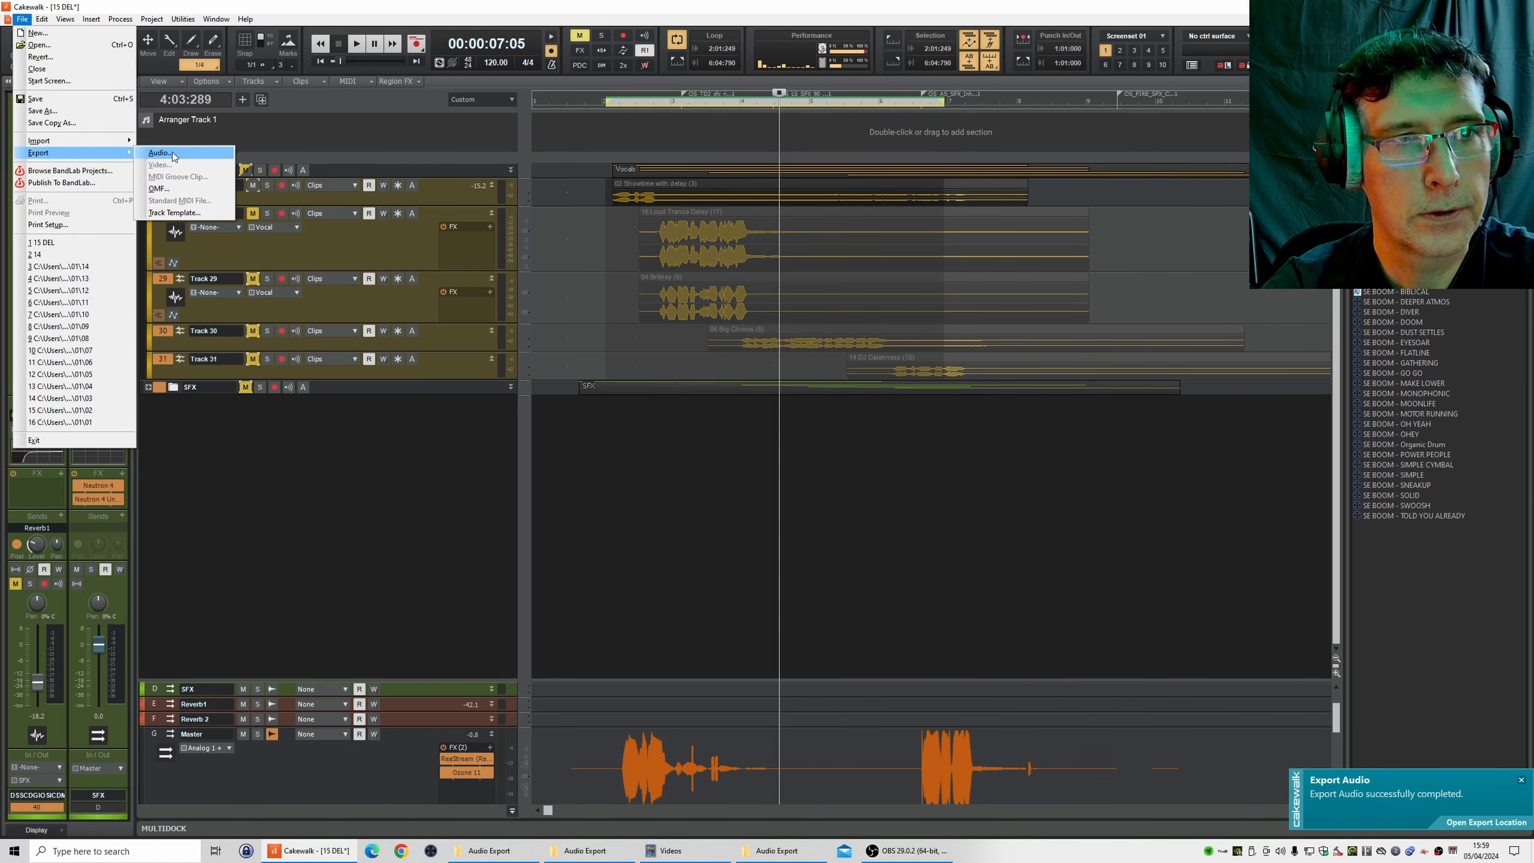
{"action": "left_click", "coordinate": [151, 153]}
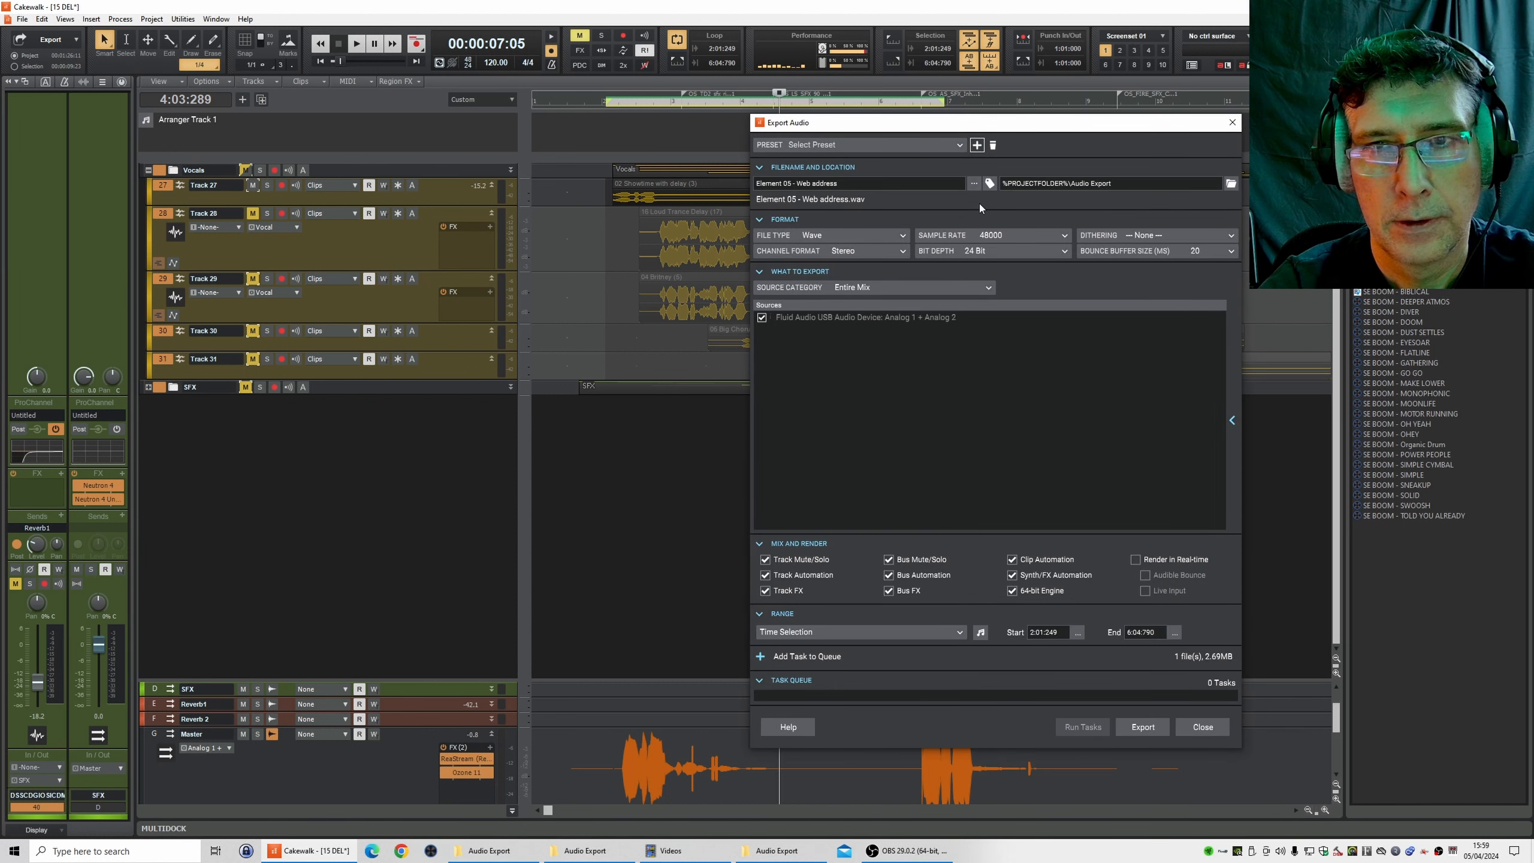
{"action": "left_click", "coordinate": [974, 184]}
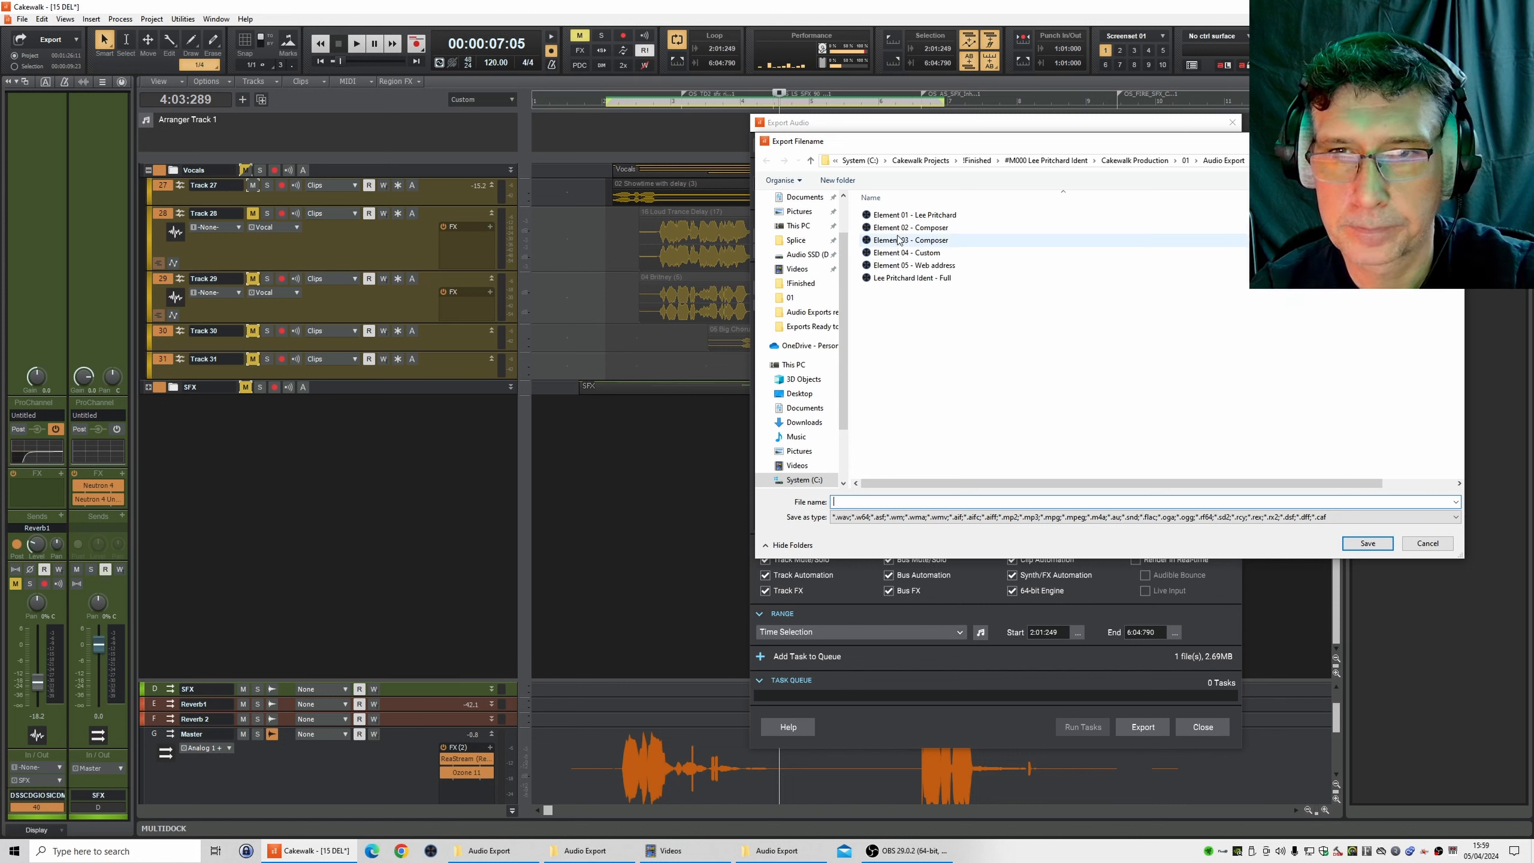
{"action": "left_click", "coordinate": [898, 216]}
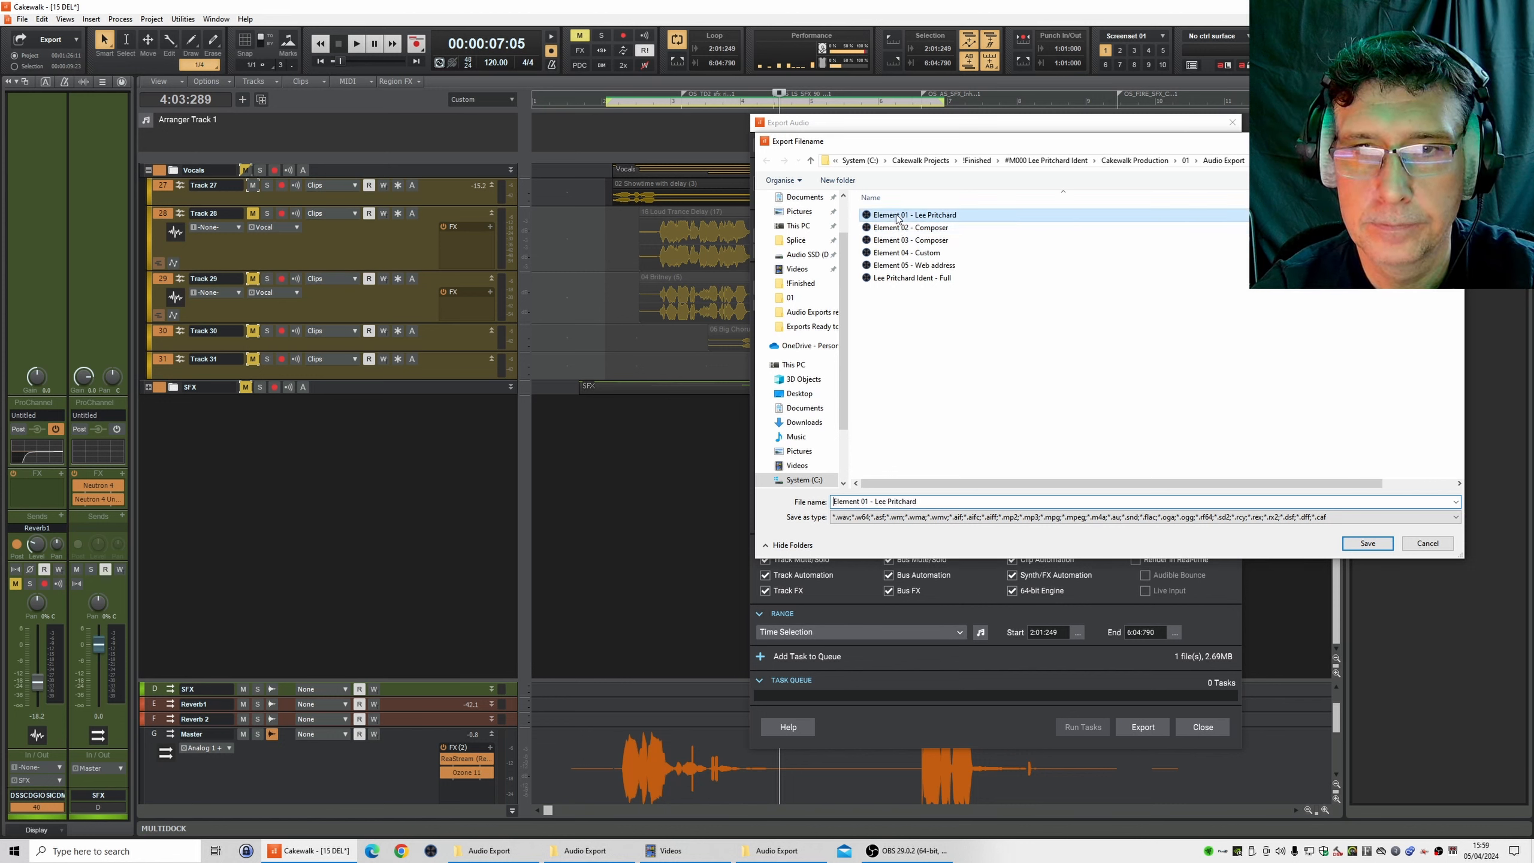
{"action": "left_click", "coordinate": [866, 501]}
{"action": "left_click", "coordinate": [866, 501]}
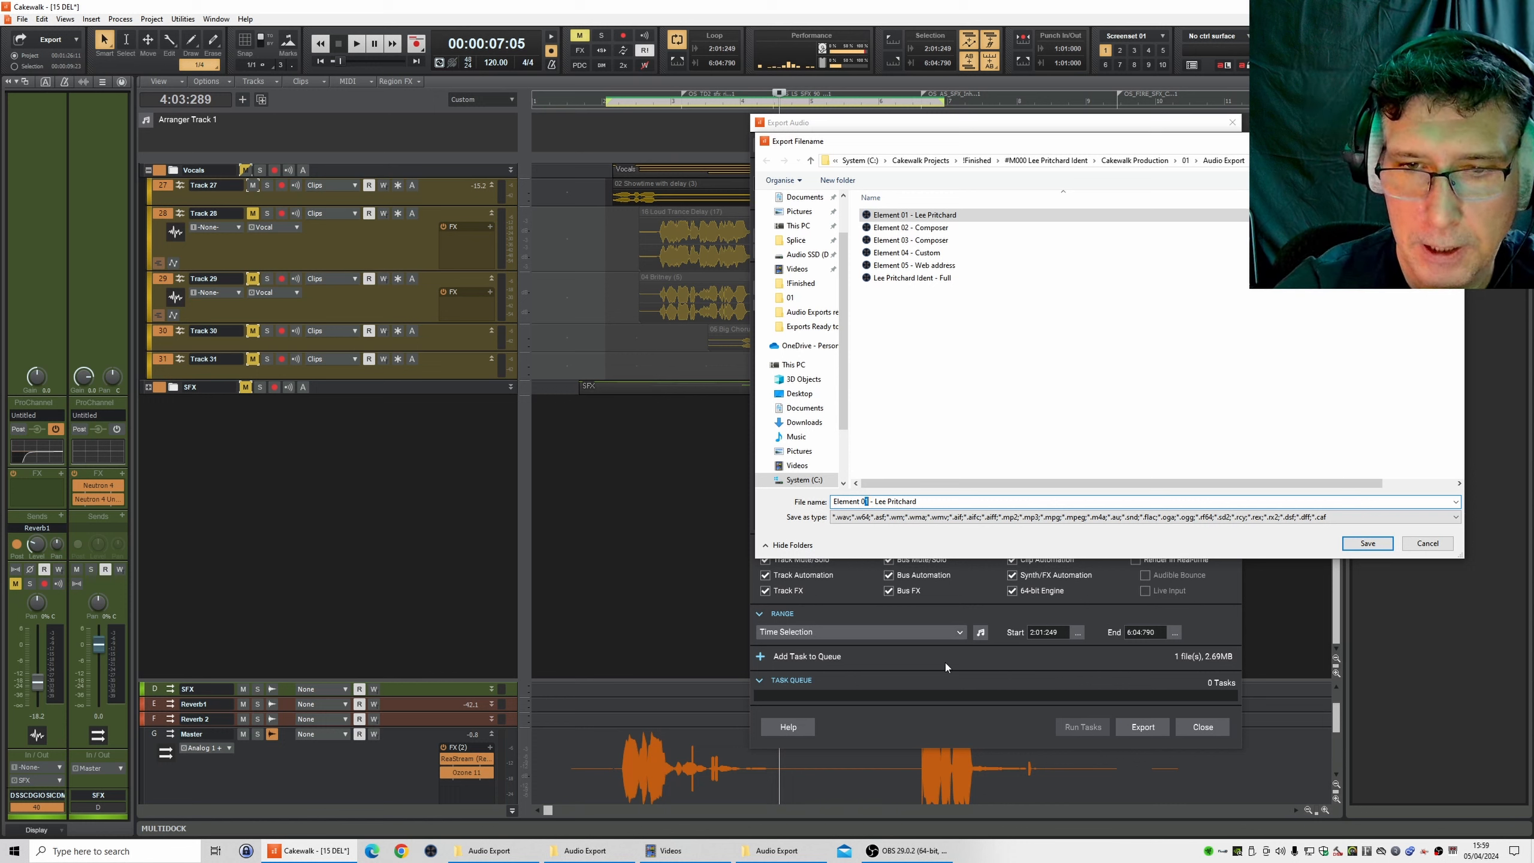
{"action": "type", "text": "6"}
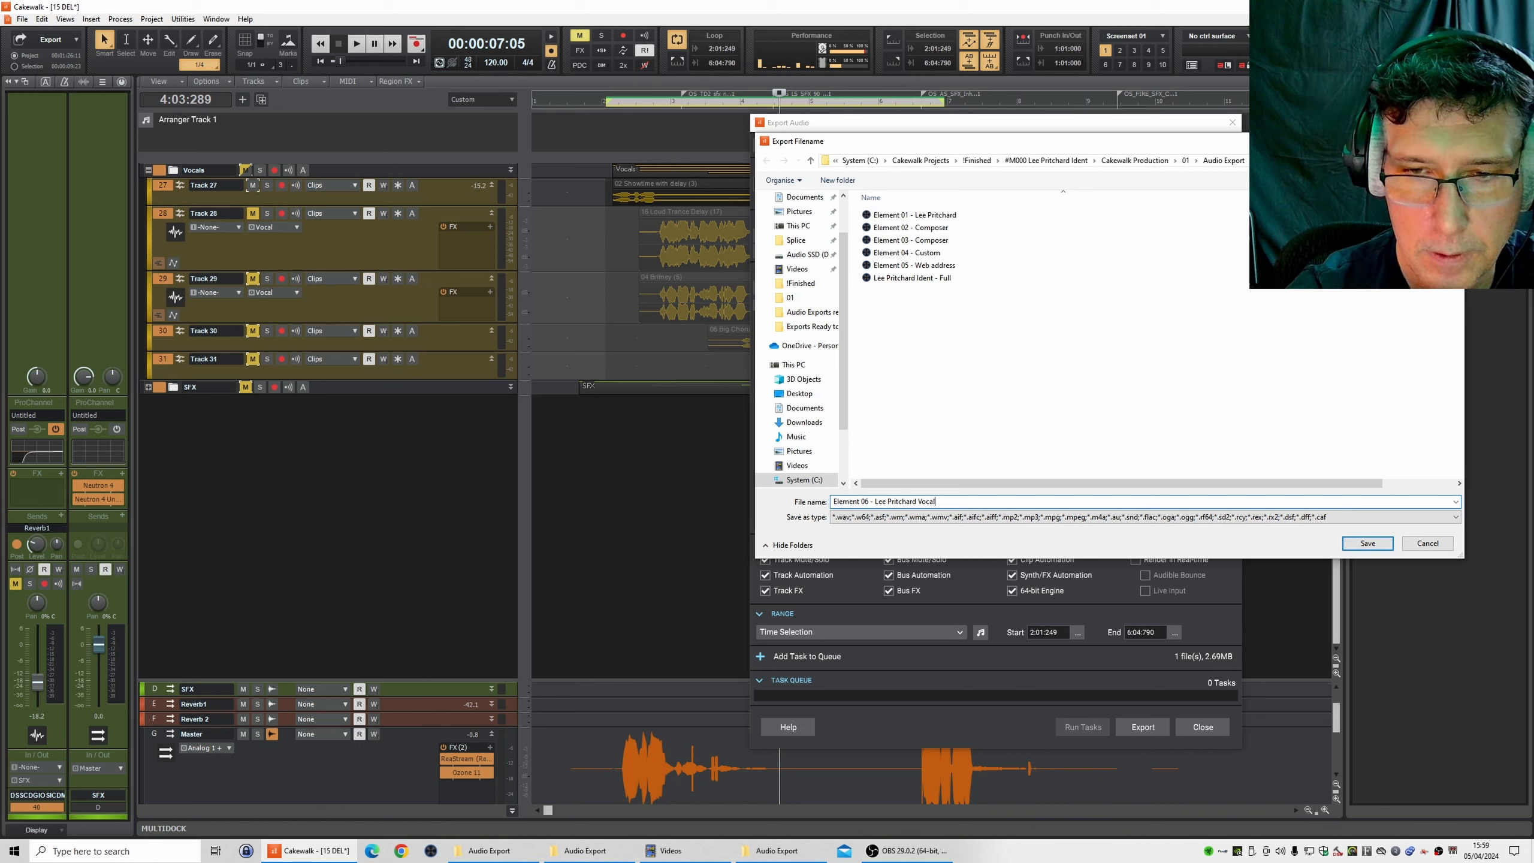
{"action": "left_click", "coordinate": [1370, 546]}
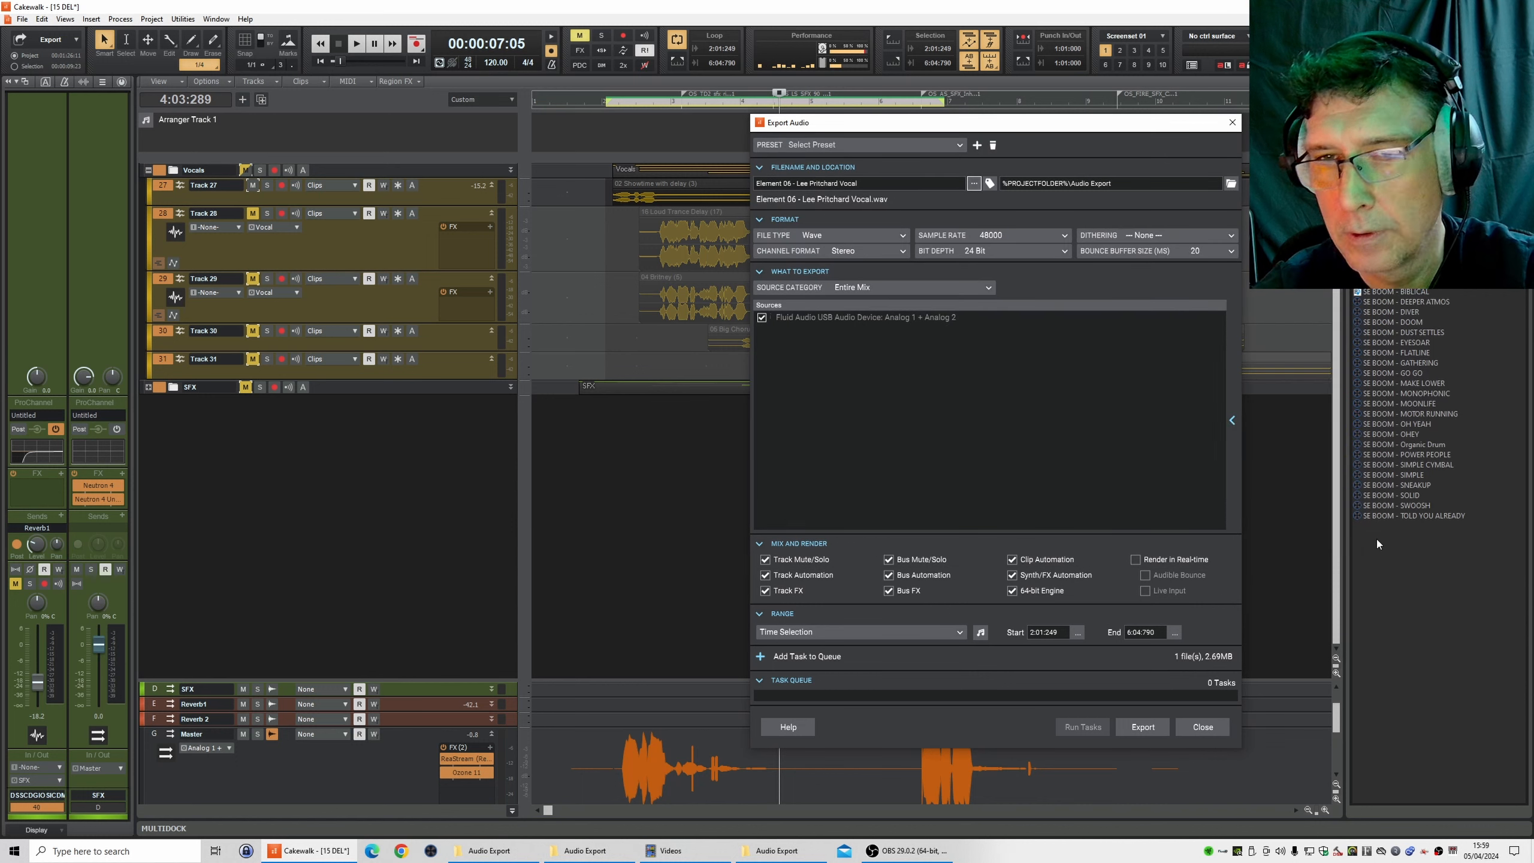
{"action": "left_click", "coordinate": [1142, 727]}
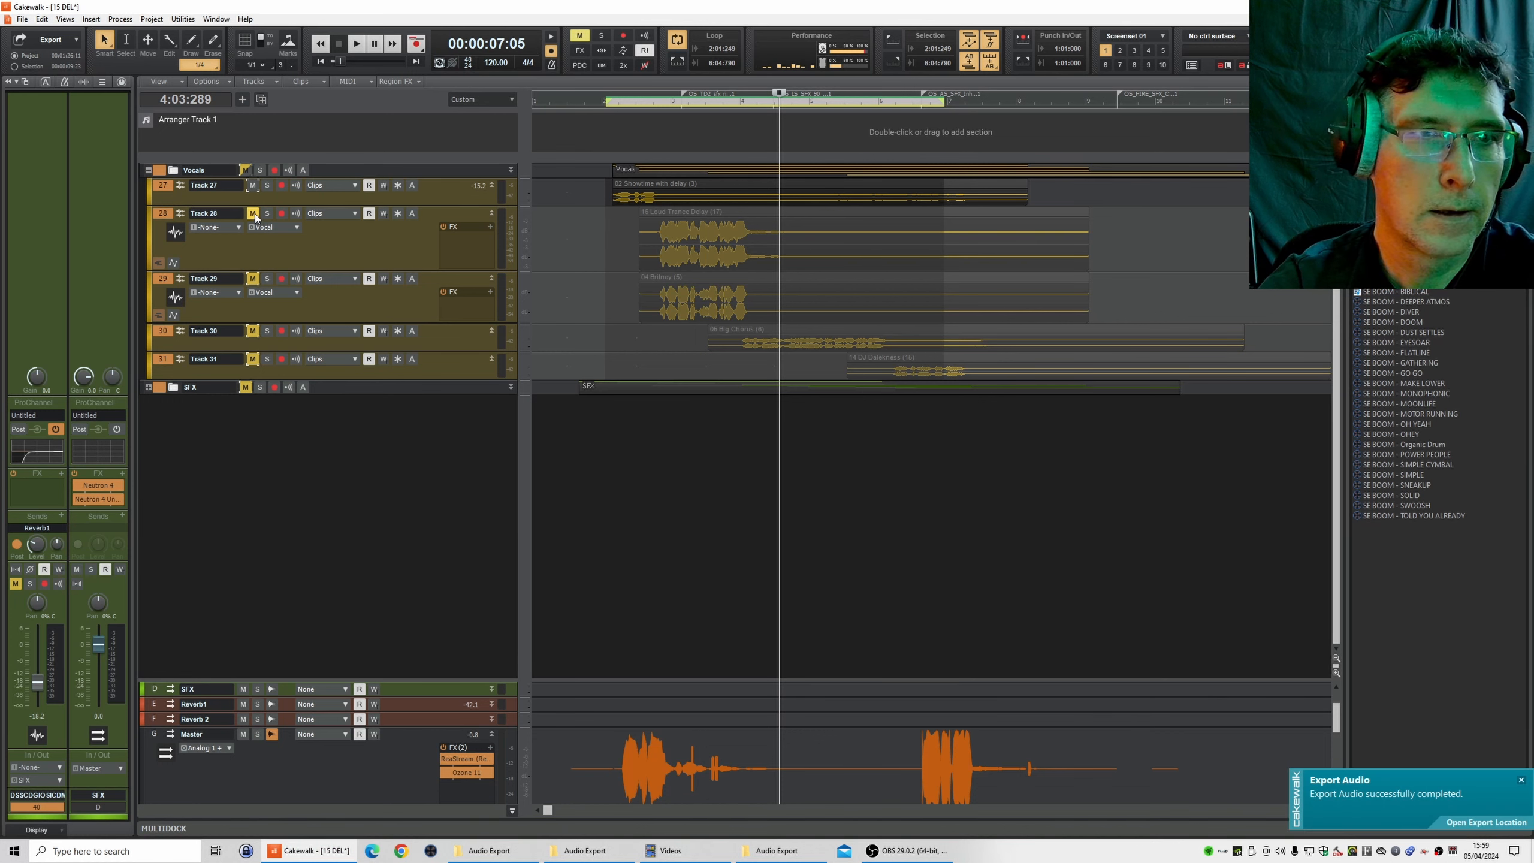
- Mute Track 27 and unmute vocal tracks 28 and 29
{"action": "left_click", "coordinate": [252, 185]}
{"action": "left_click", "coordinate": [252, 213]}
{"action": "left_click", "coordinate": [252, 279]}
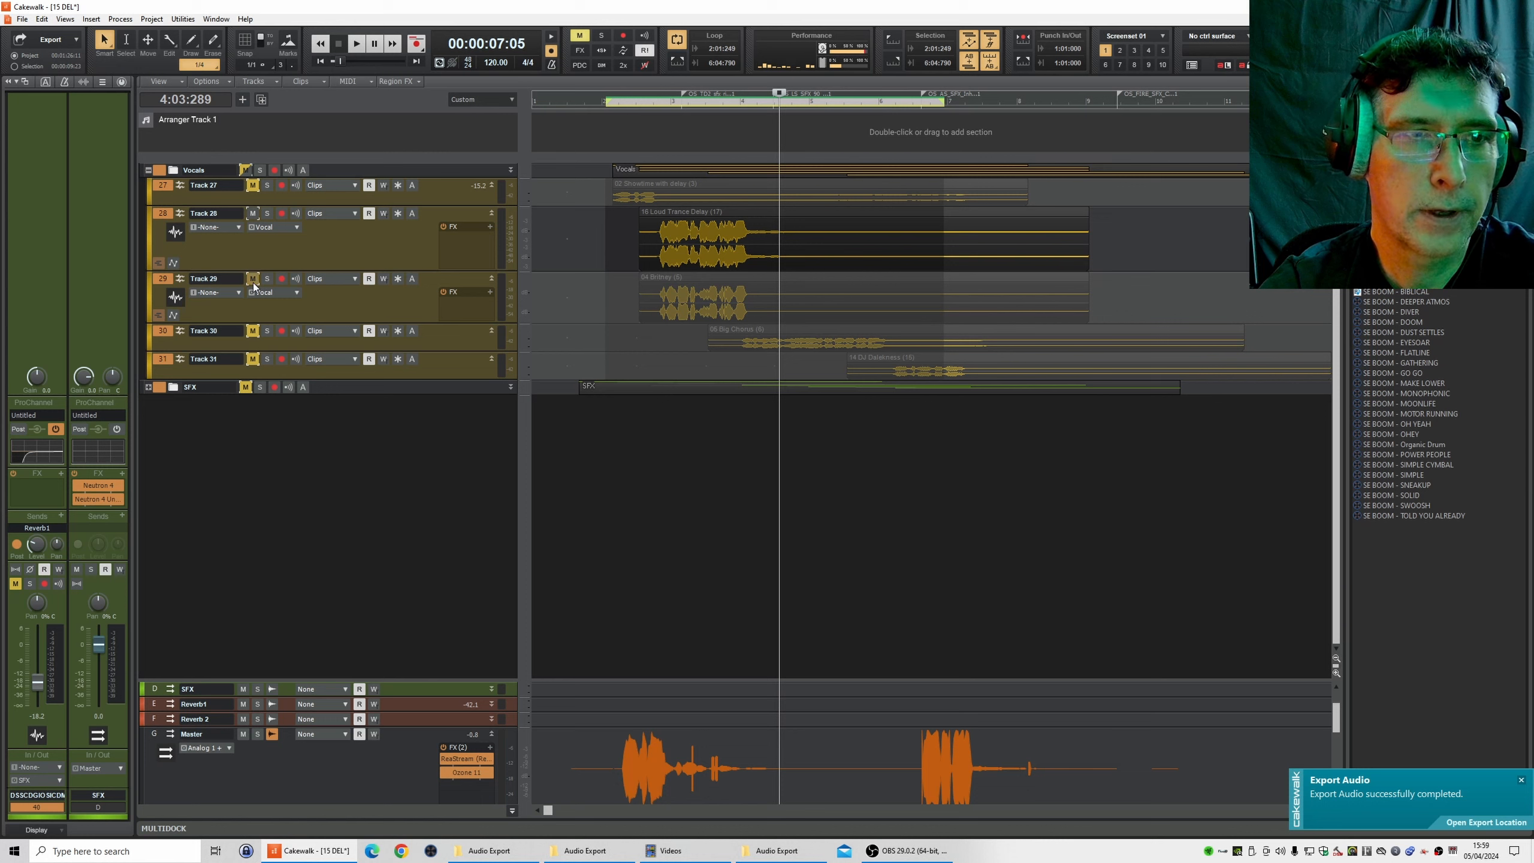
- Play the vocals on tracks 28 and 29 and set the loop region from 2:04:161 to 9:01:161
{"action": "left_click", "coordinate": [728, 103]}
{"action": "key", "text": "space"}
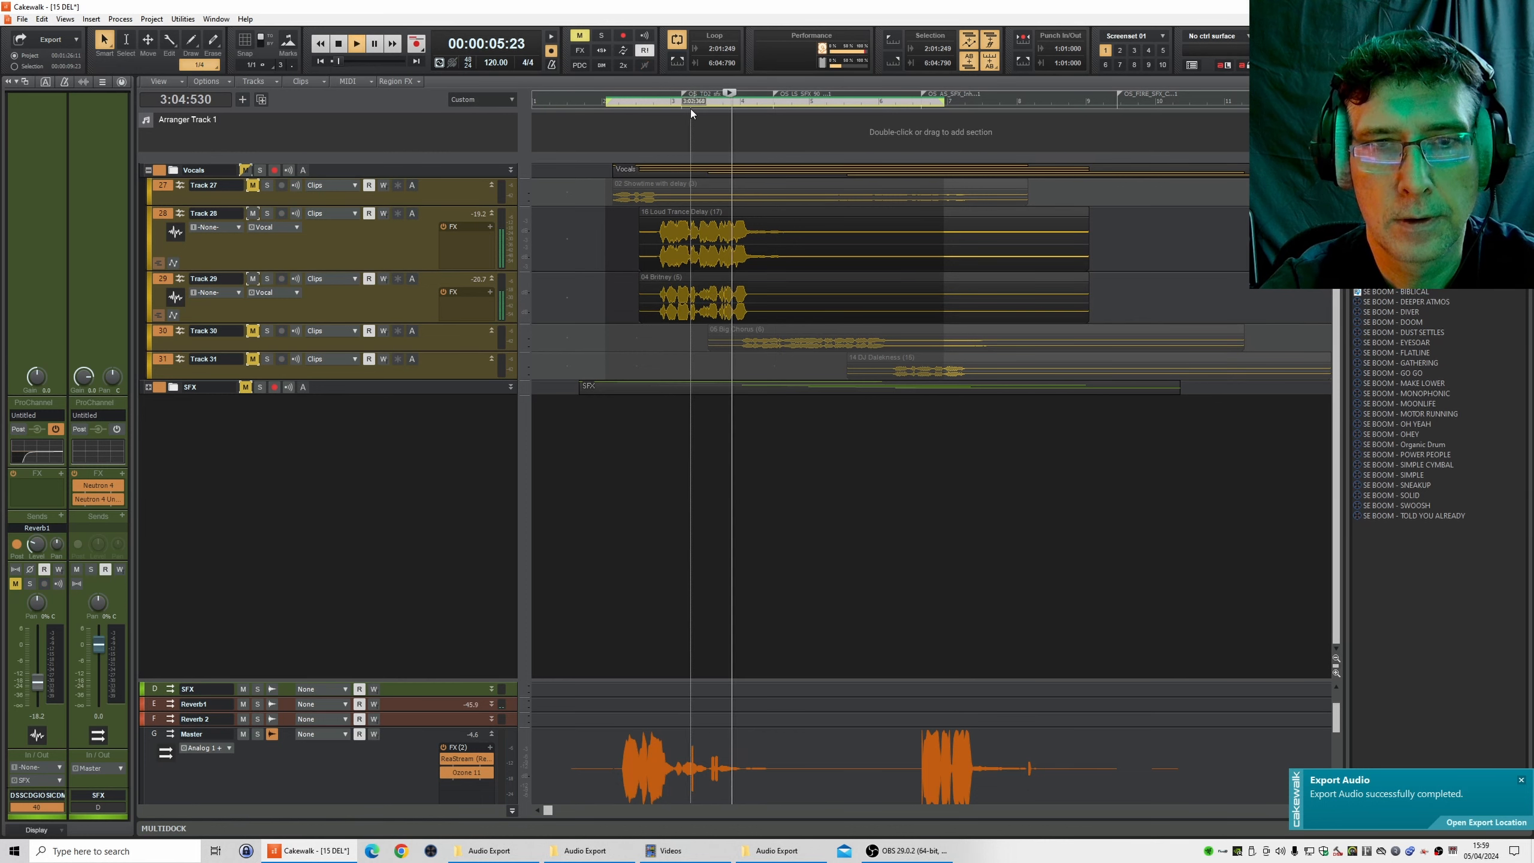
{"action": "left_click", "coordinate": [646, 101]}
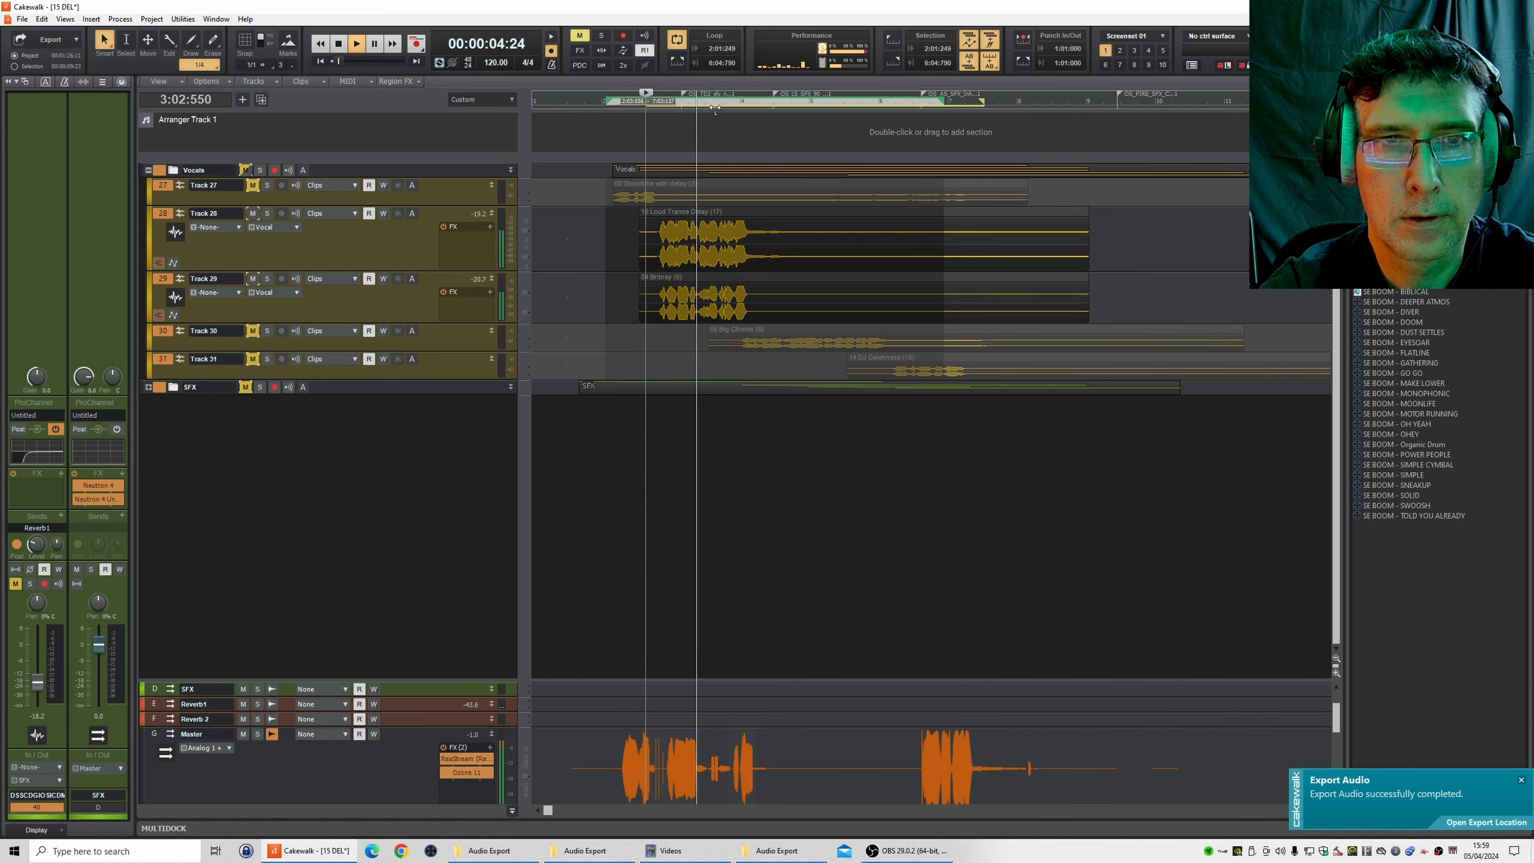
{"action": "left_click", "coordinate": [655, 101]}
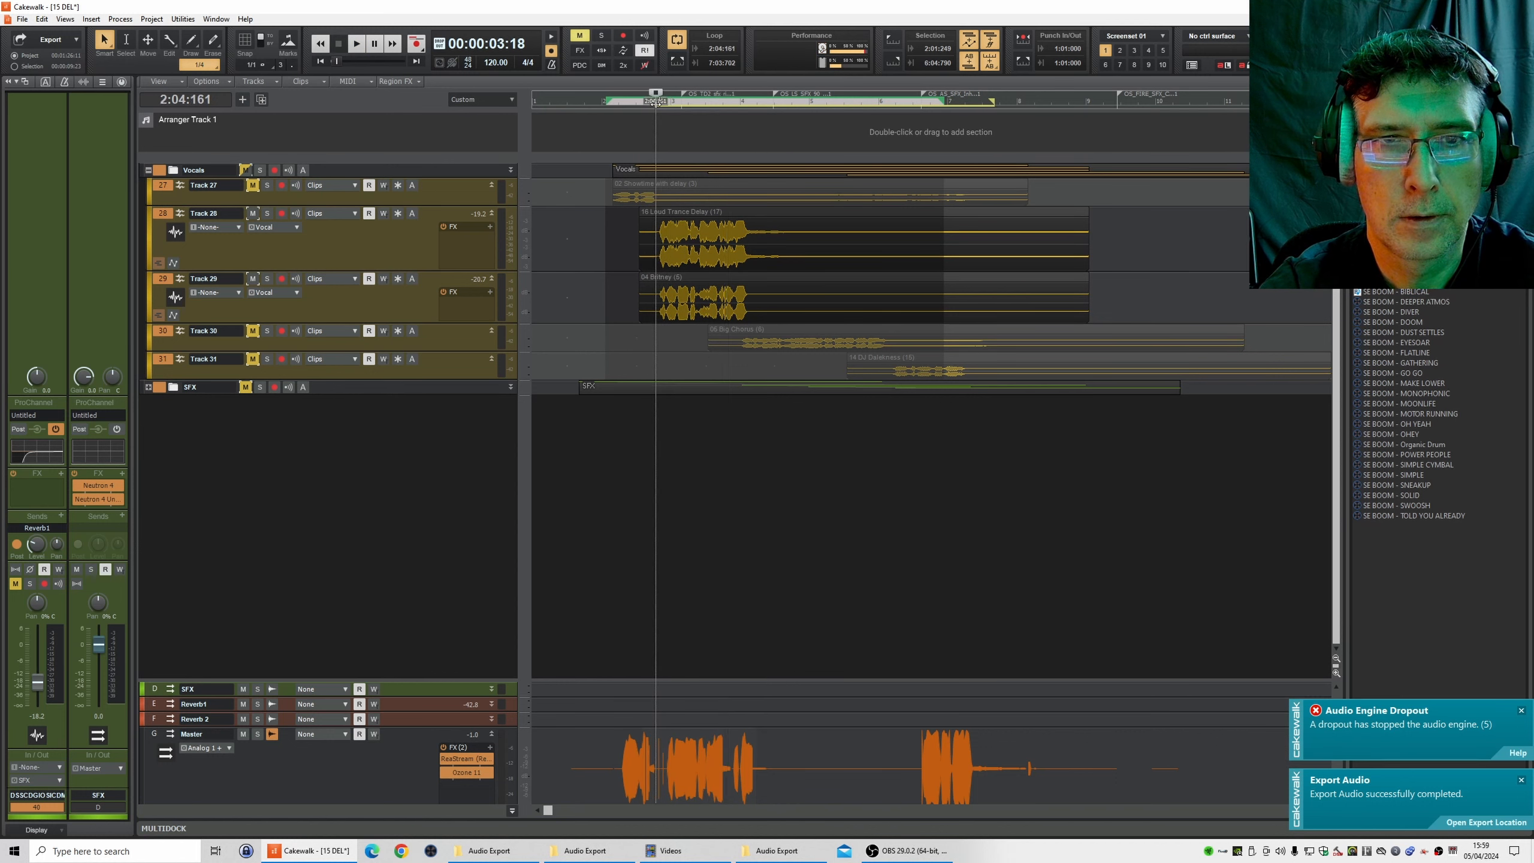
{"action": "key", "text": "space"}
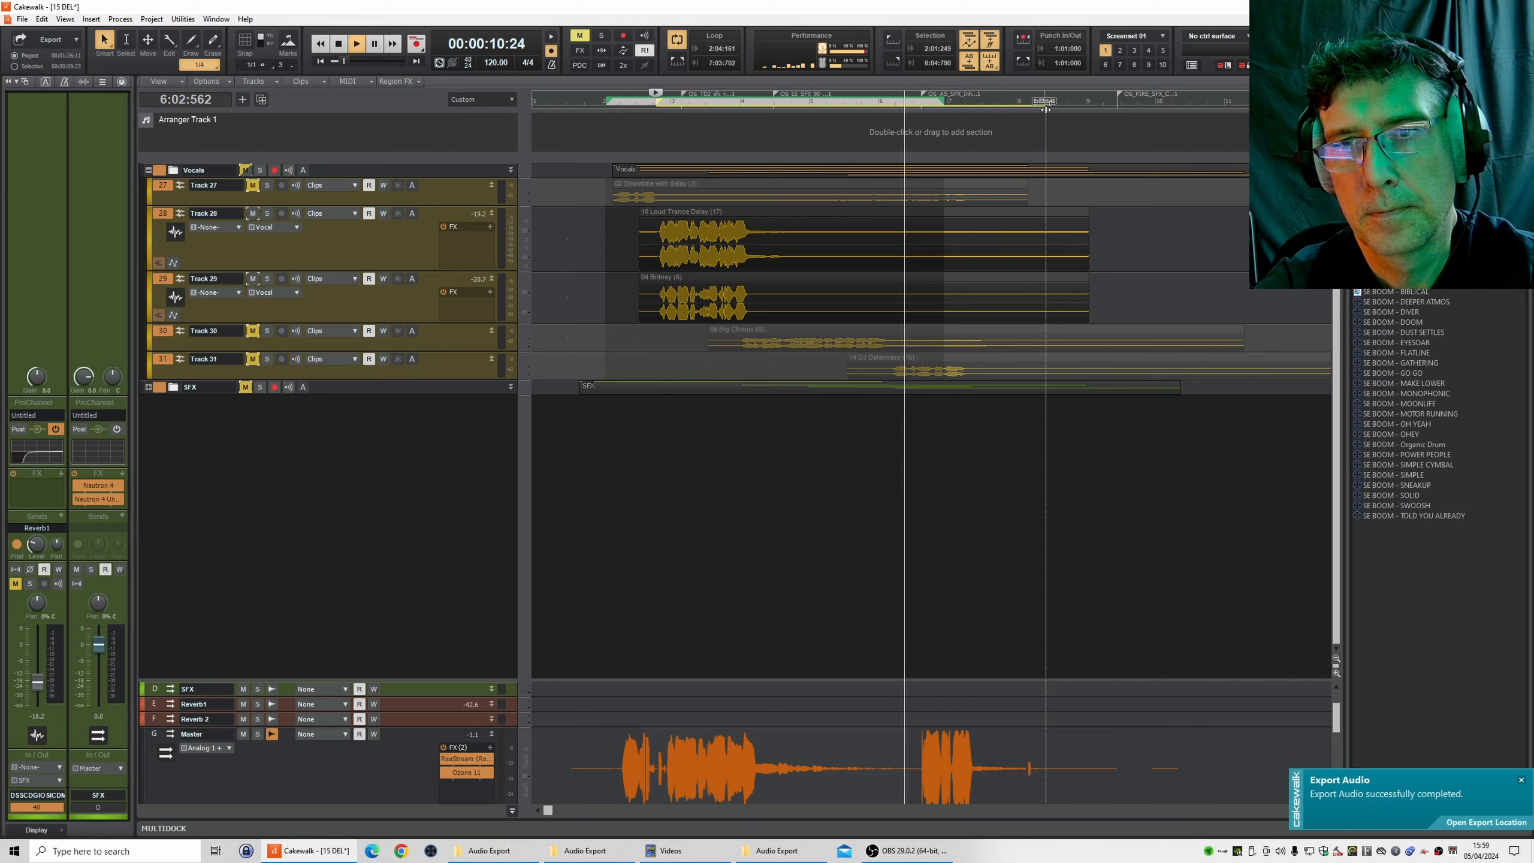
{"action": "key", "text": "space"}
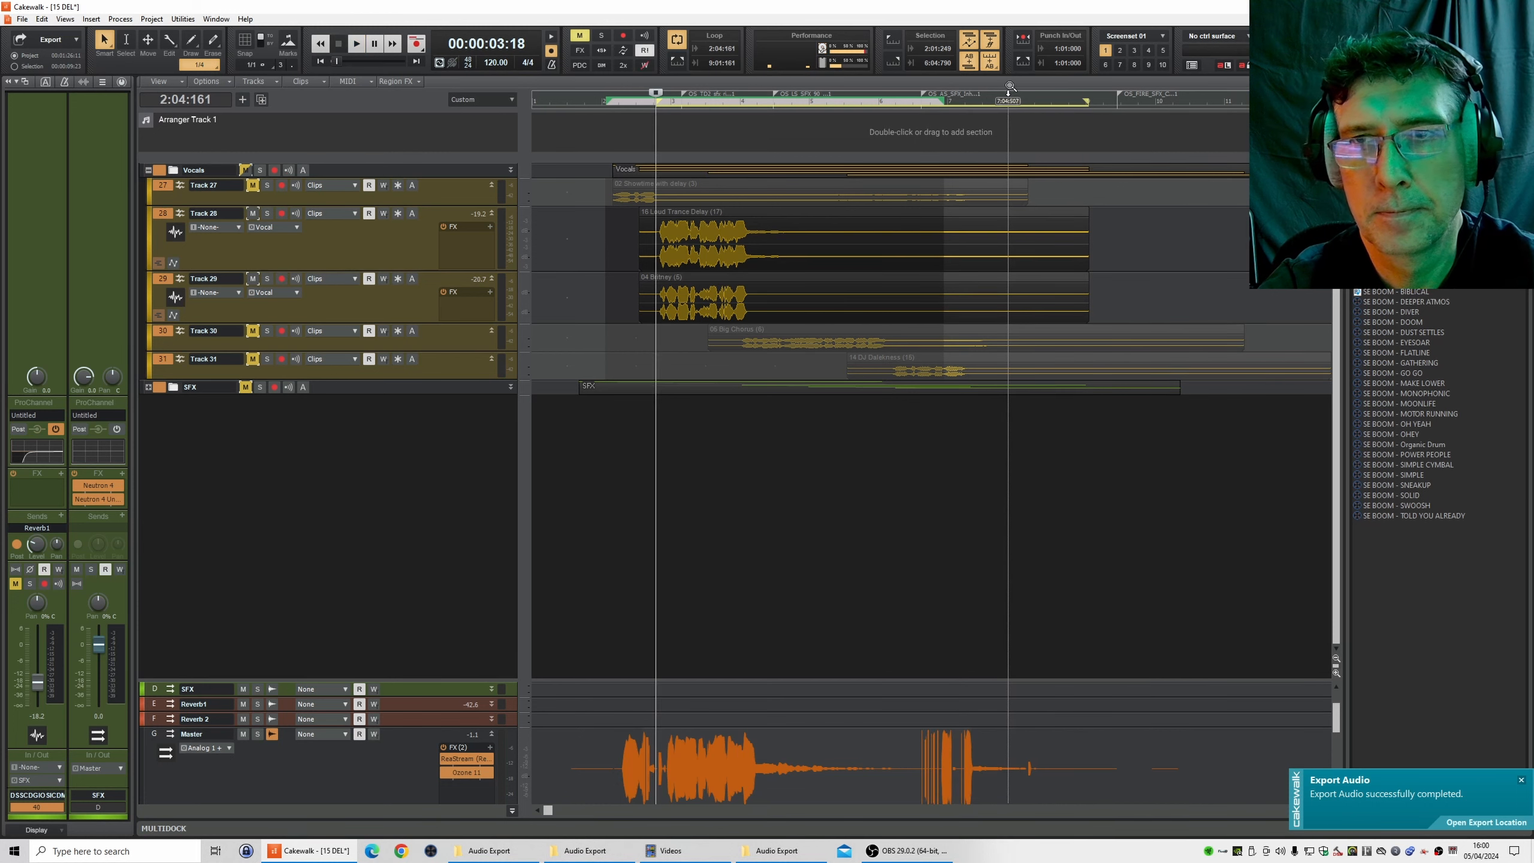
- Place the playhead at 7:04:540 and select the new loop region across all tracks
{"action": "left_click", "coordinate": [1008, 102]}
{"action": "key", "text": "ctrl+a"}
{"action": "right_click", "coordinate": [1009, 102]}
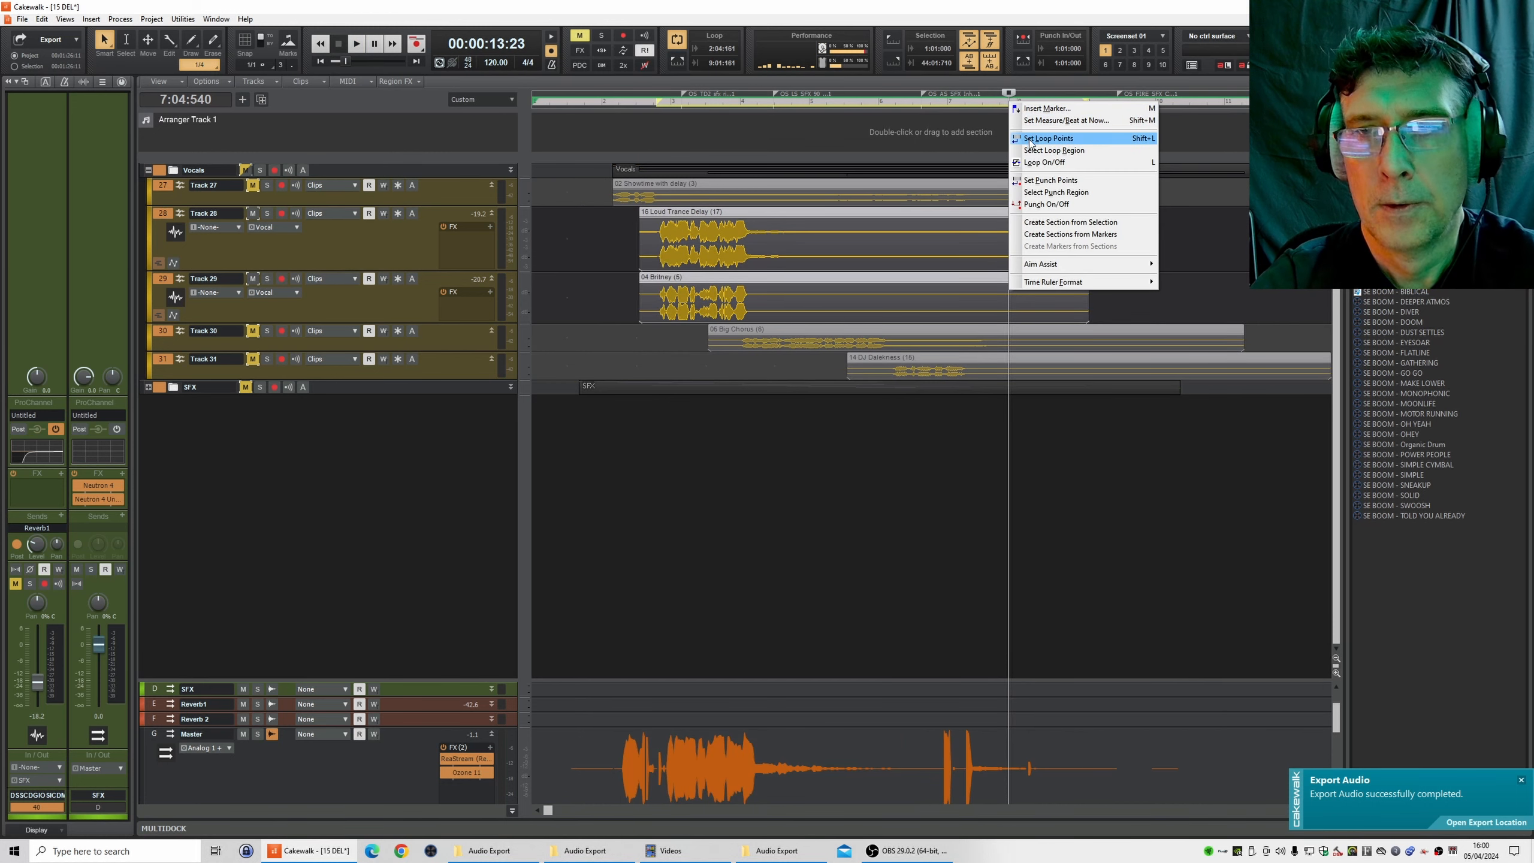
{"action": "left_click", "coordinate": [1048, 138]}
- Export the time selection of the entire mix as a Wave file named "Element 07 - Composer Vocal"
{"action": "left_click", "coordinate": [22, 18]}
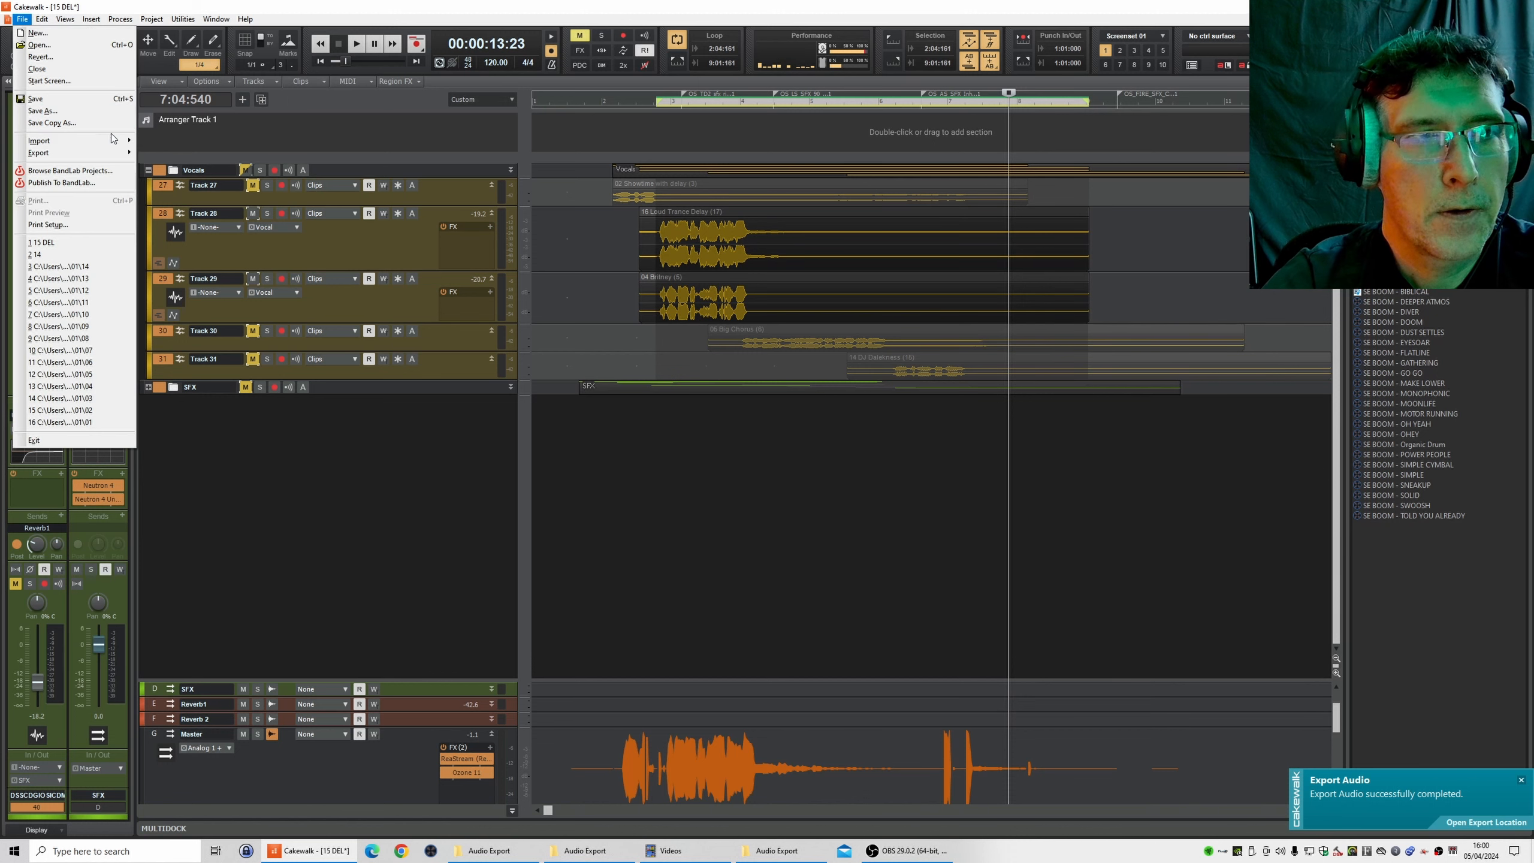
{"action": "left_click", "coordinate": [156, 154]}
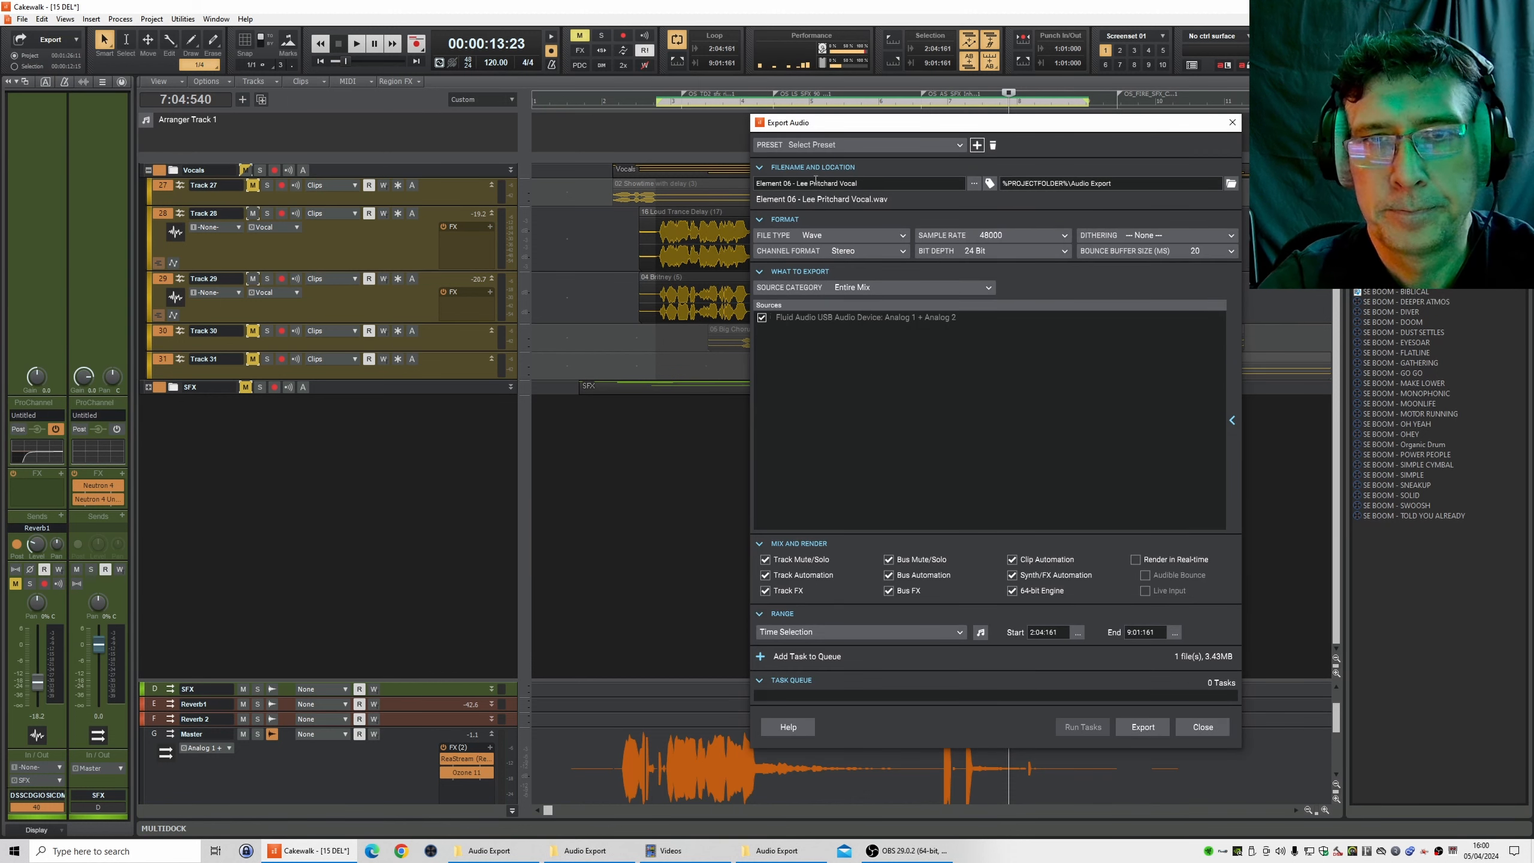
{"action": "left_click", "coordinate": [974, 183]}
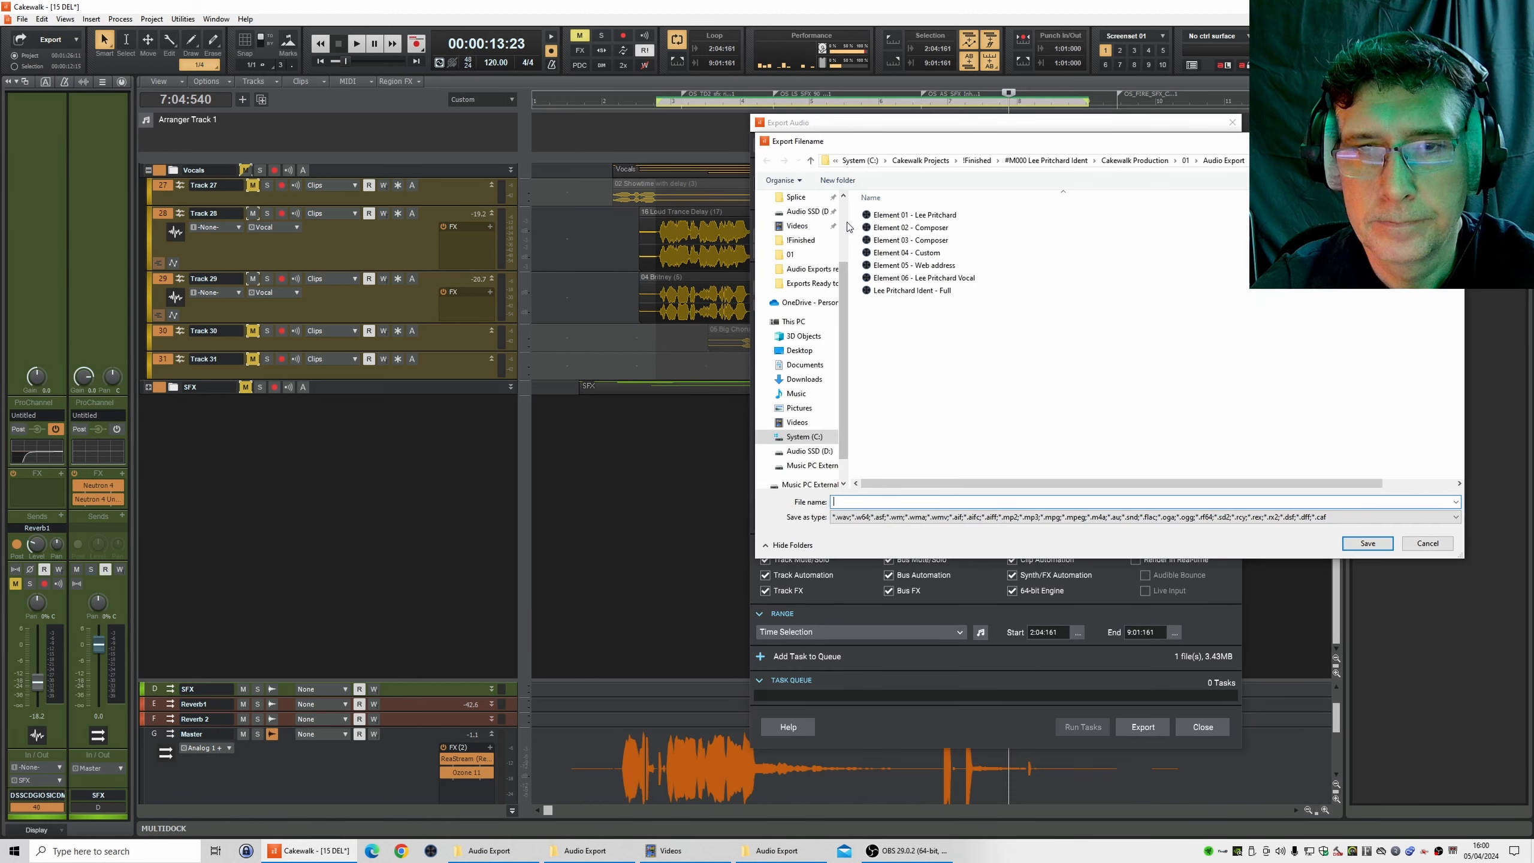
{"action": "left_click", "coordinate": [911, 227]}
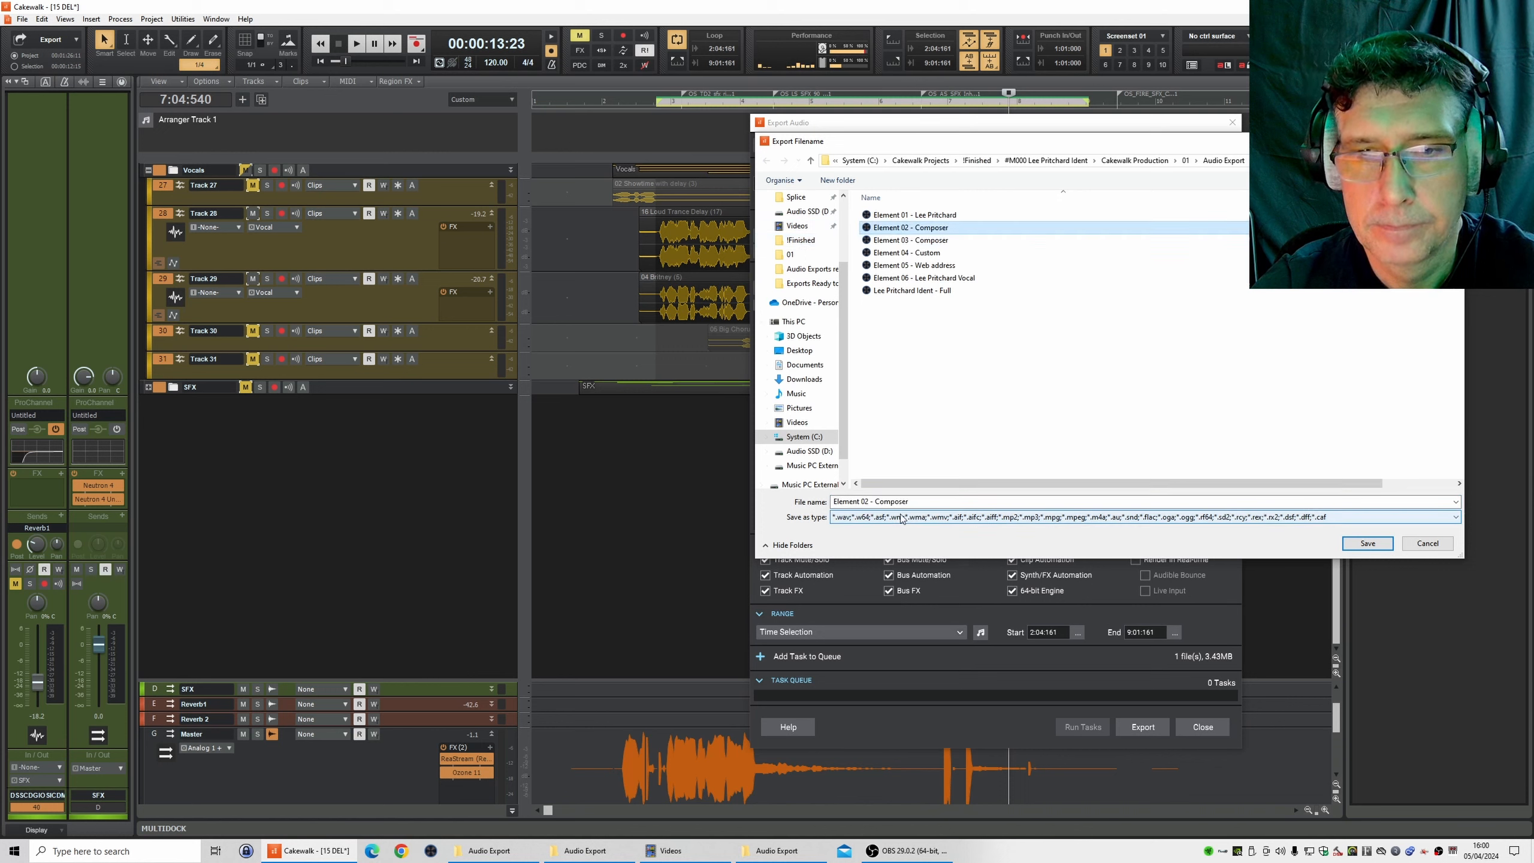
{"action": "double_click", "coordinate": [865, 501]}
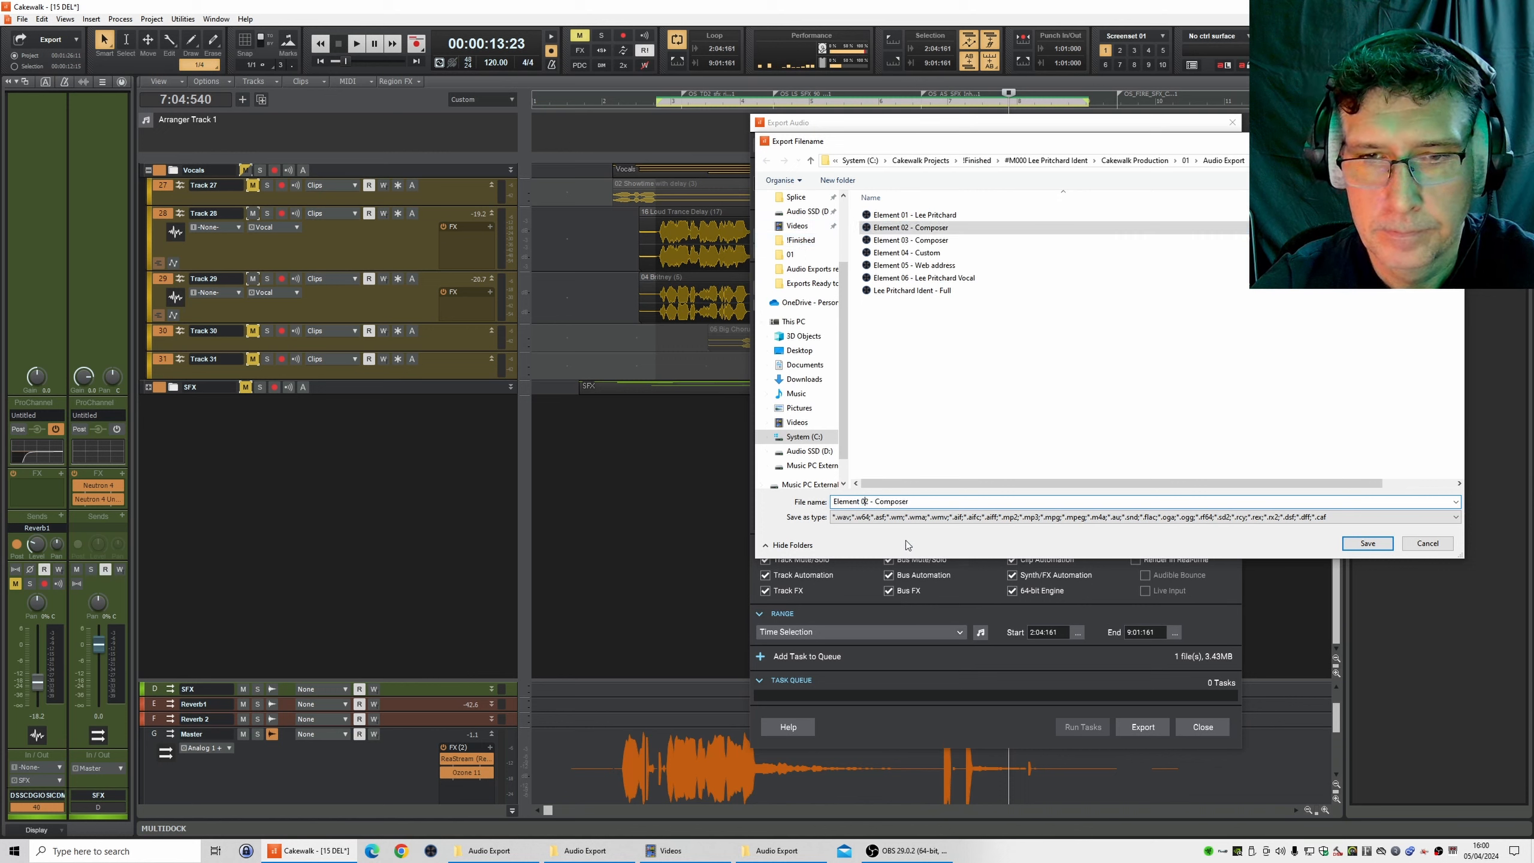
{"action": "key", "text": "Delete"}
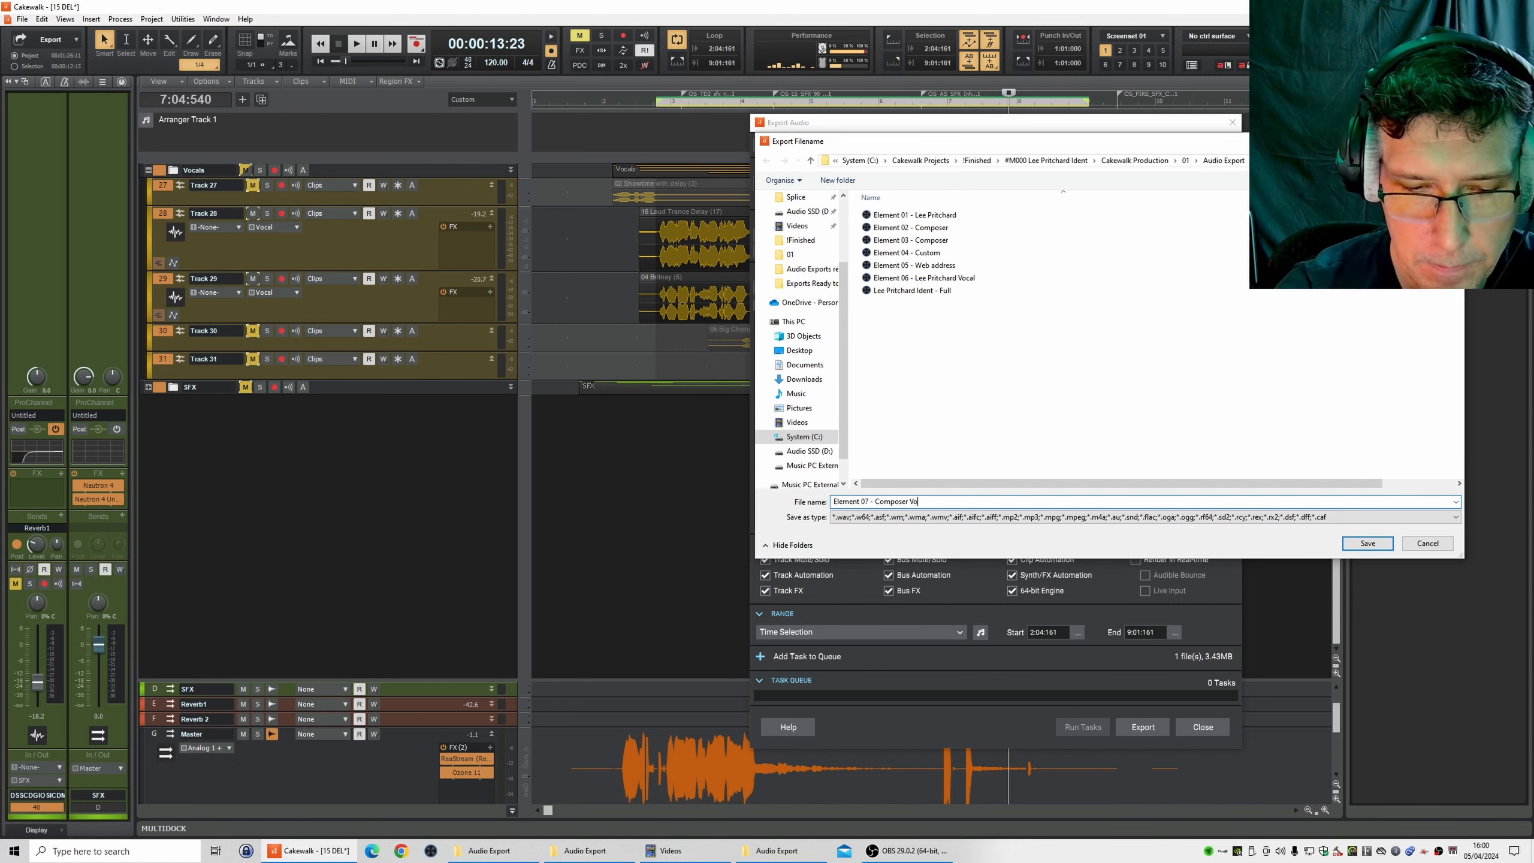
{"action": "key", "text": "Return"}
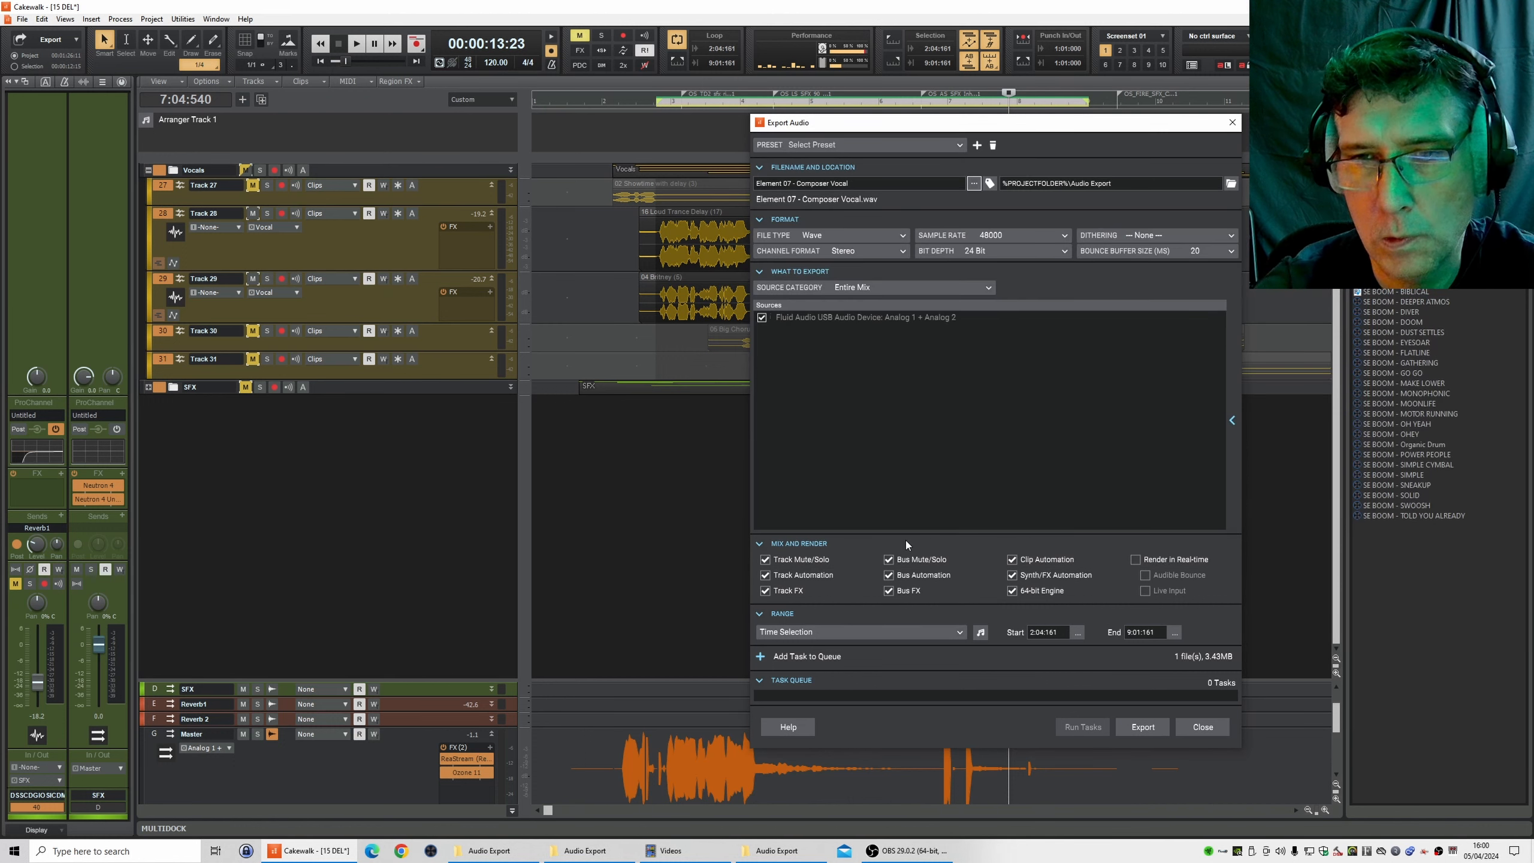
{"action": "left_click", "coordinate": [1165, 733]}
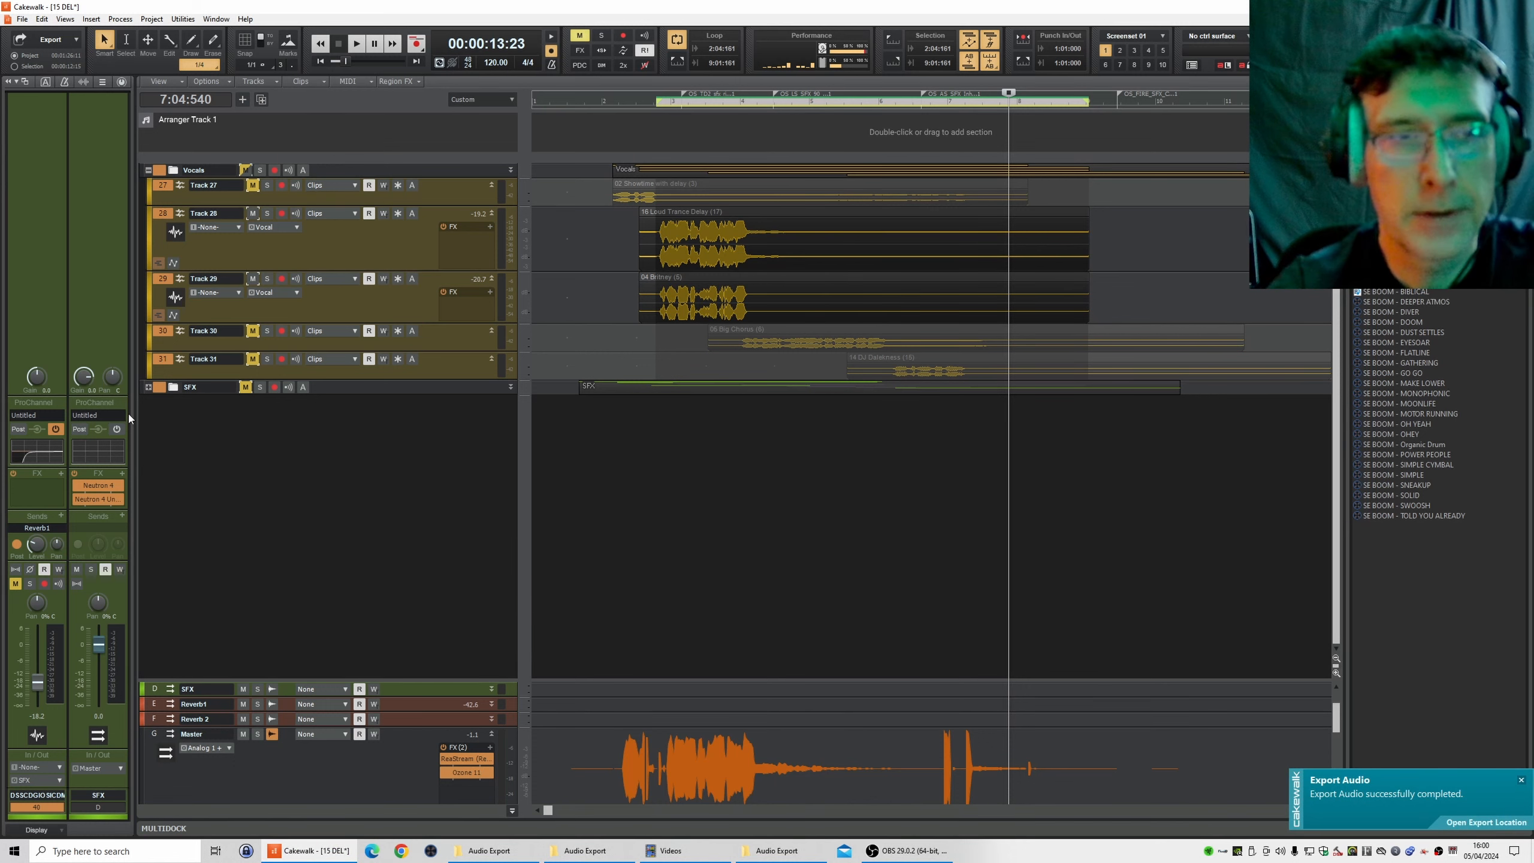
- Mute vocal tracks 28 and 29 and unmute Track 30
{"action": "left_click", "coordinate": [252, 214]}
{"action": "left_click", "coordinate": [252, 278]}
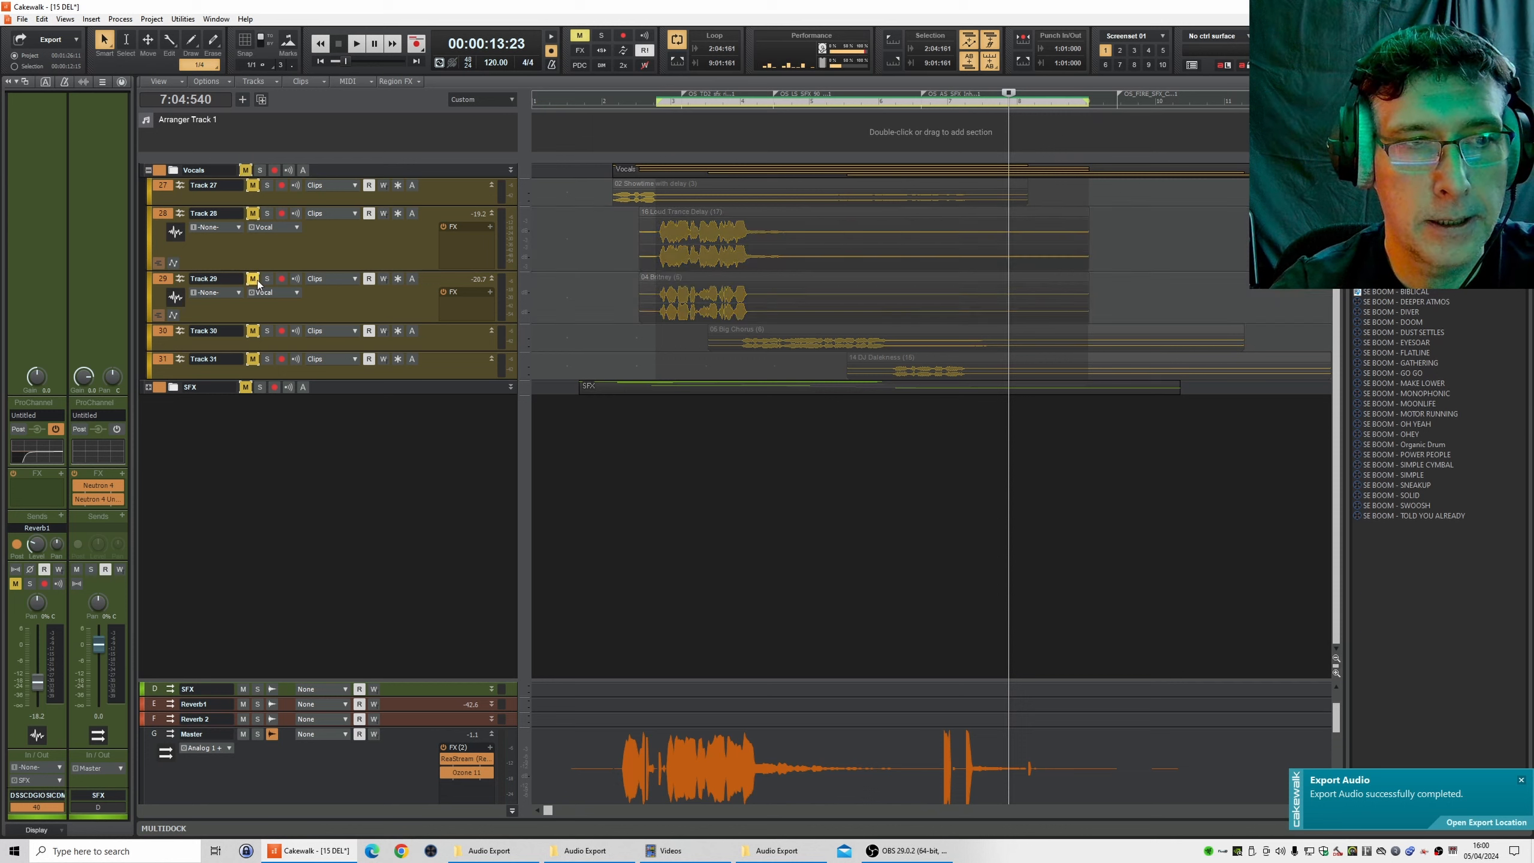
{"action": "left_click", "coordinate": [253, 331]}
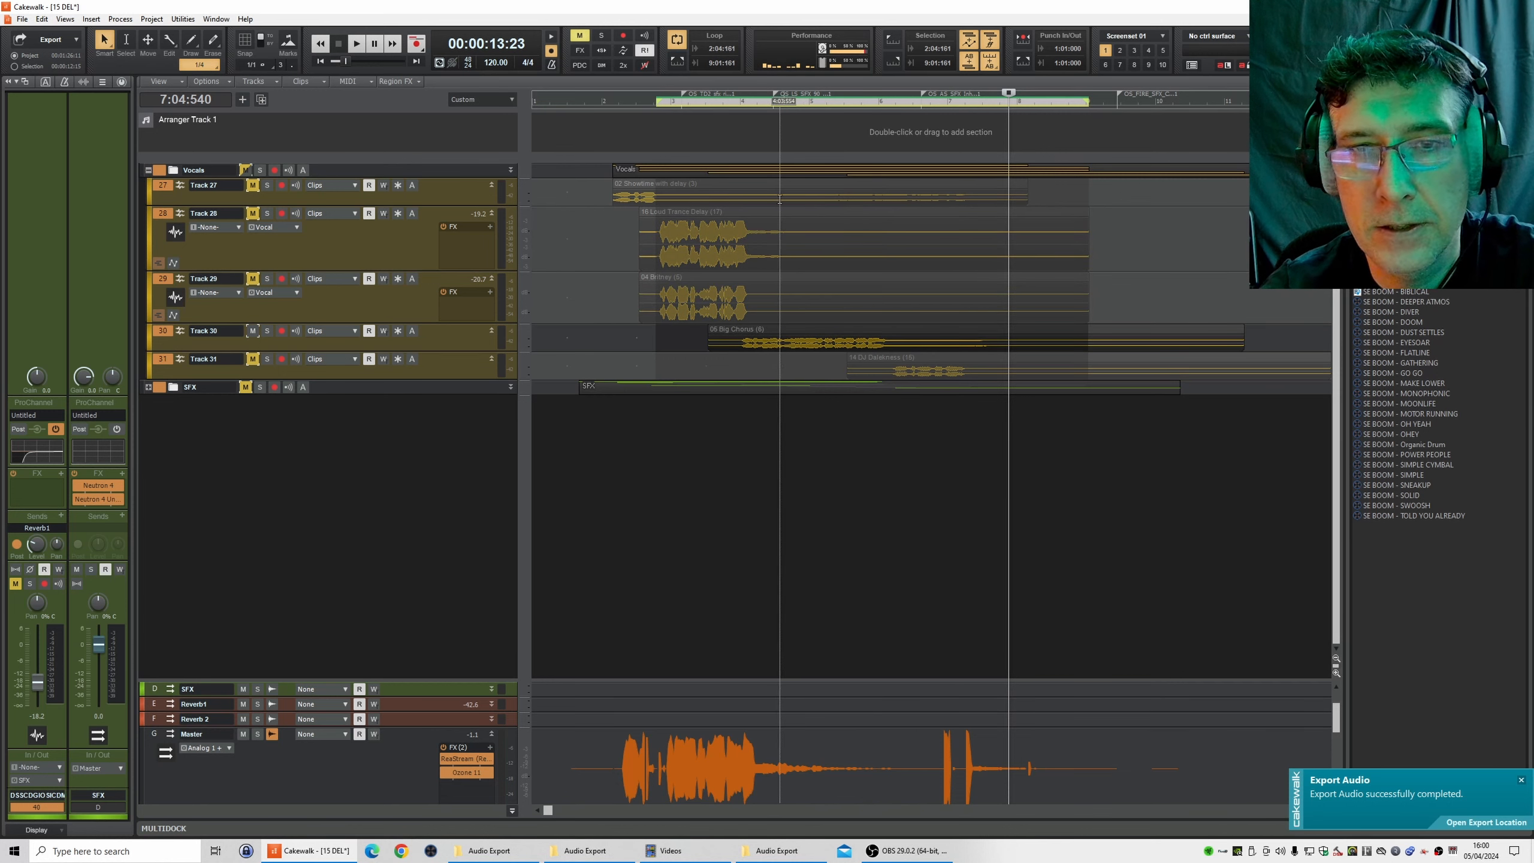
- Set the loop region from 3:04:875 to 10:01:875 and play the vocal on Track 30
{"action": "left_click", "coordinate": [731, 102]}
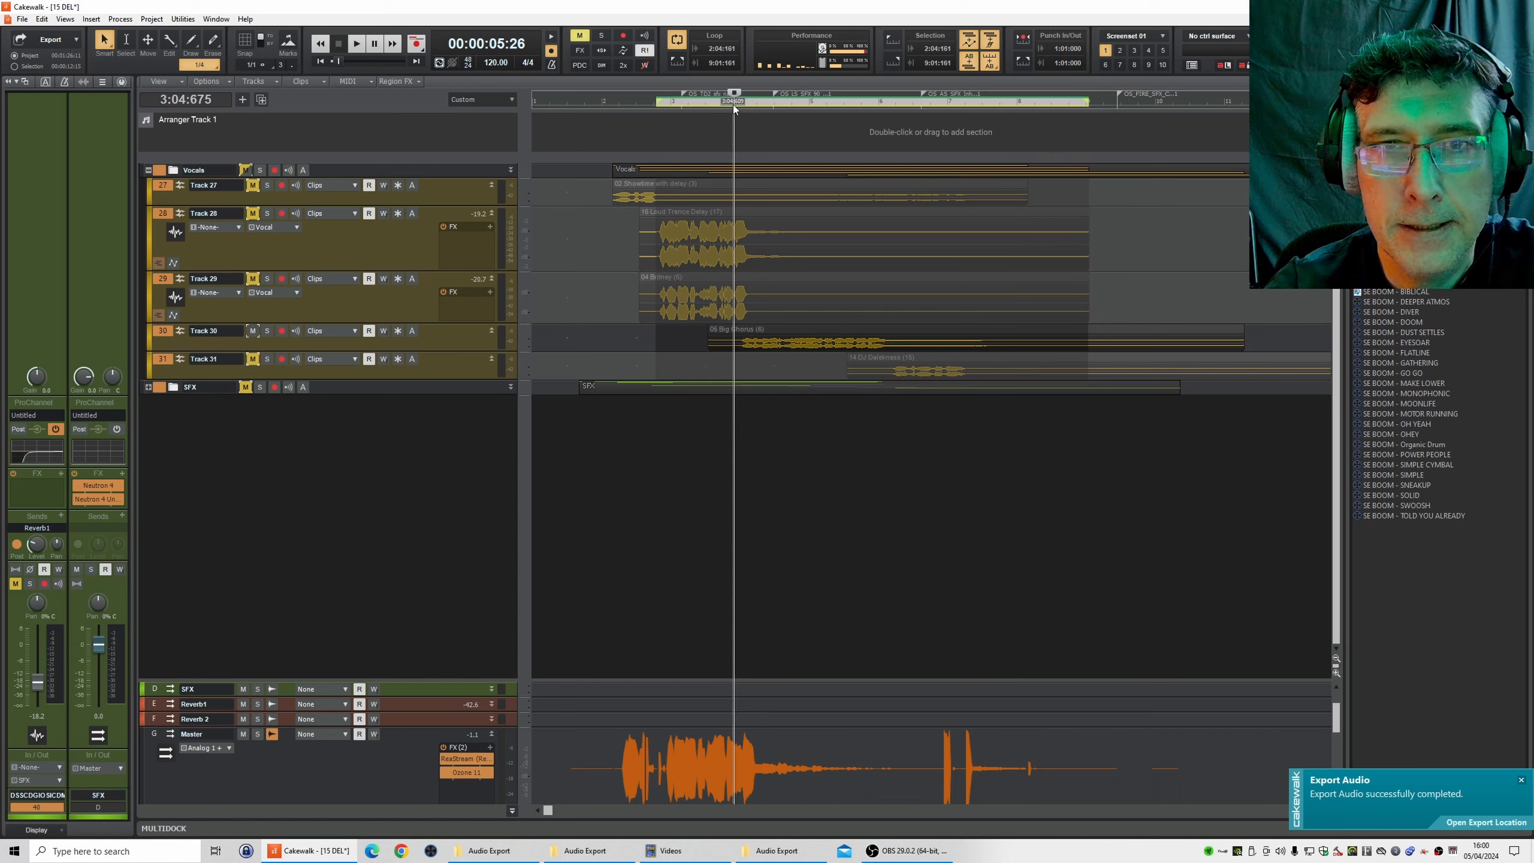
{"action": "left_click_drag", "start_coordinate": [744, 106], "coordinate": [826, 113]}
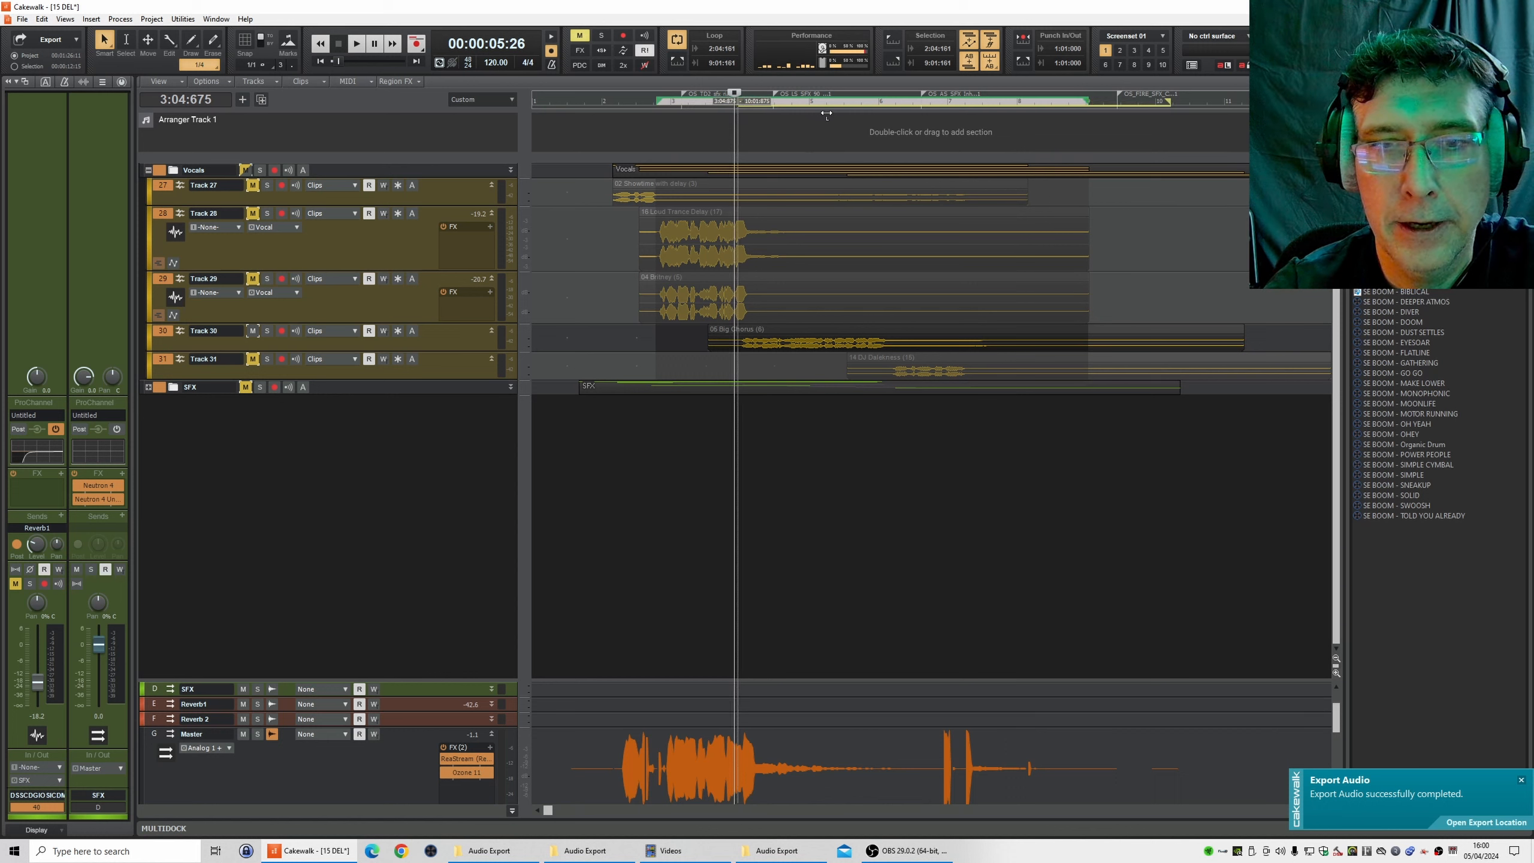
{"action": "left_click", "coordinate": [737, 105]}
{"action": "key", "text": "space"}
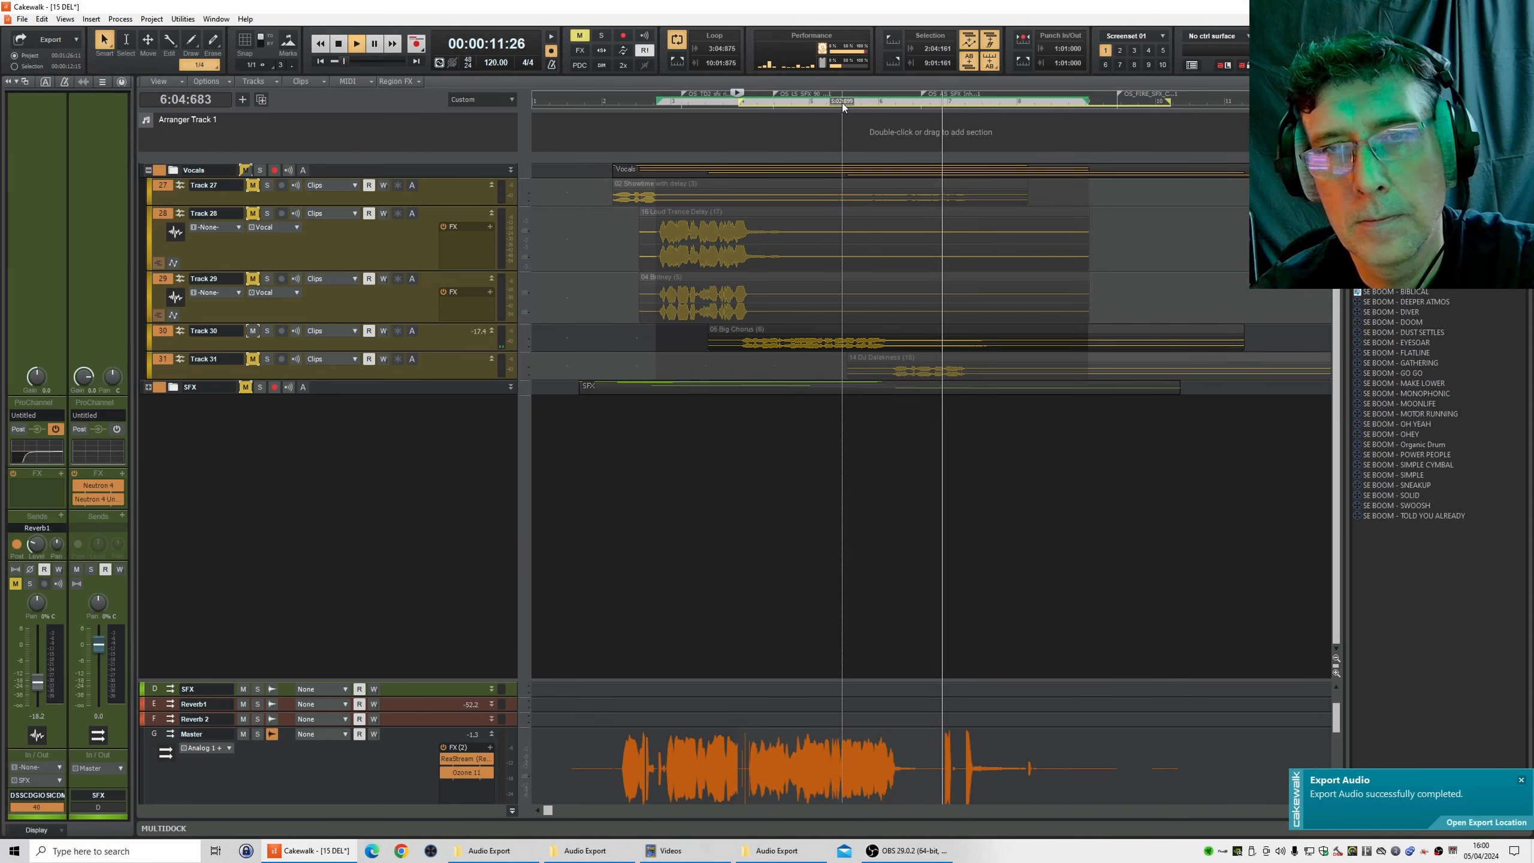
{"action": "key", "text": "space"}
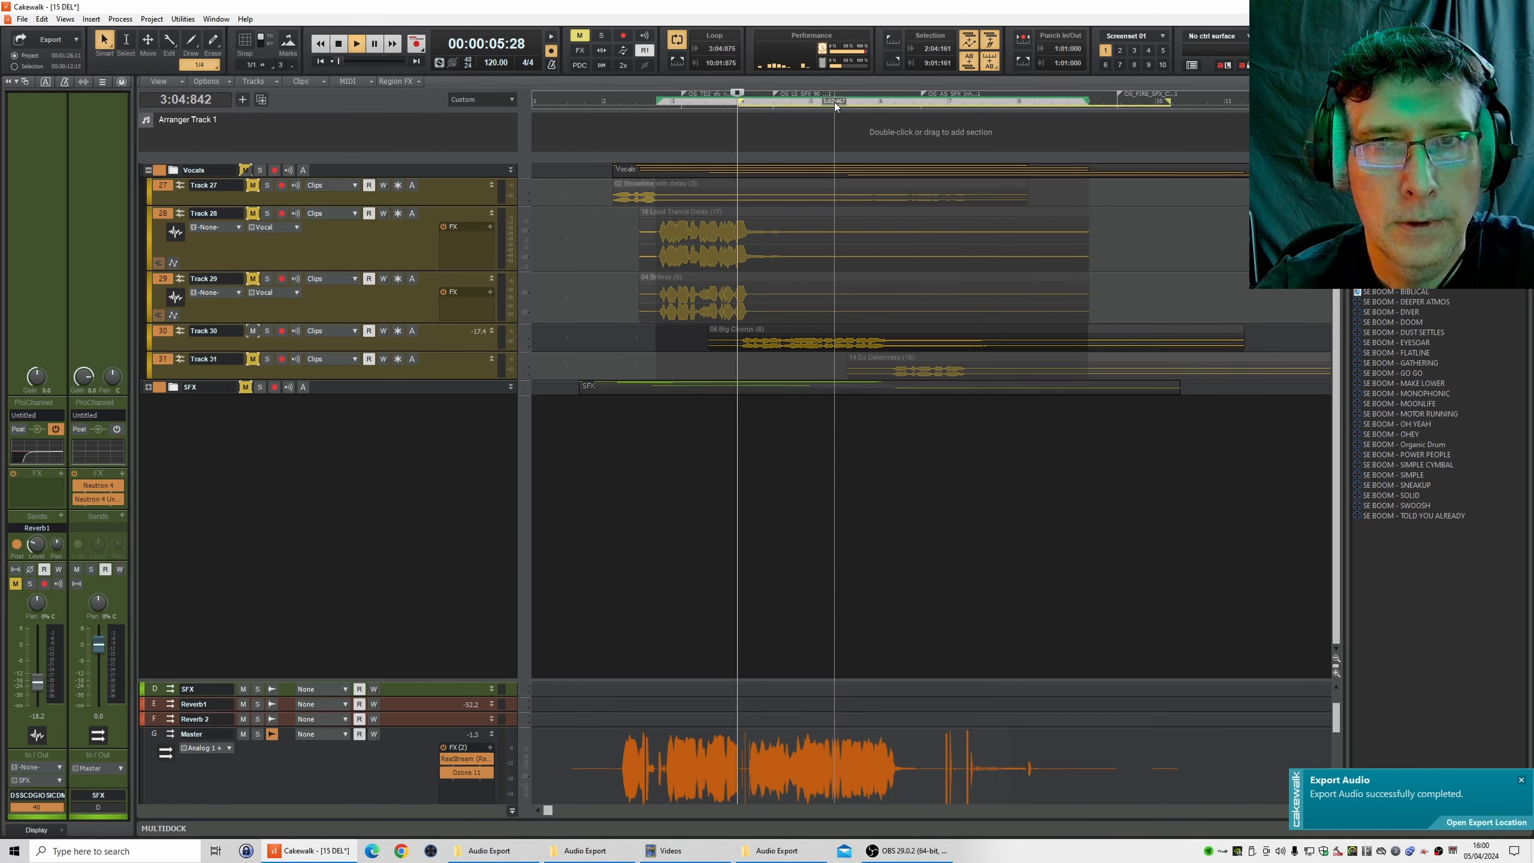
- Select all tracks and limit the time selection to the loop region around the Track 30 vocal
{"action": "key", "text": "ctrl+a"}
{"action": "right_click", "coordinate": [834, 102]}
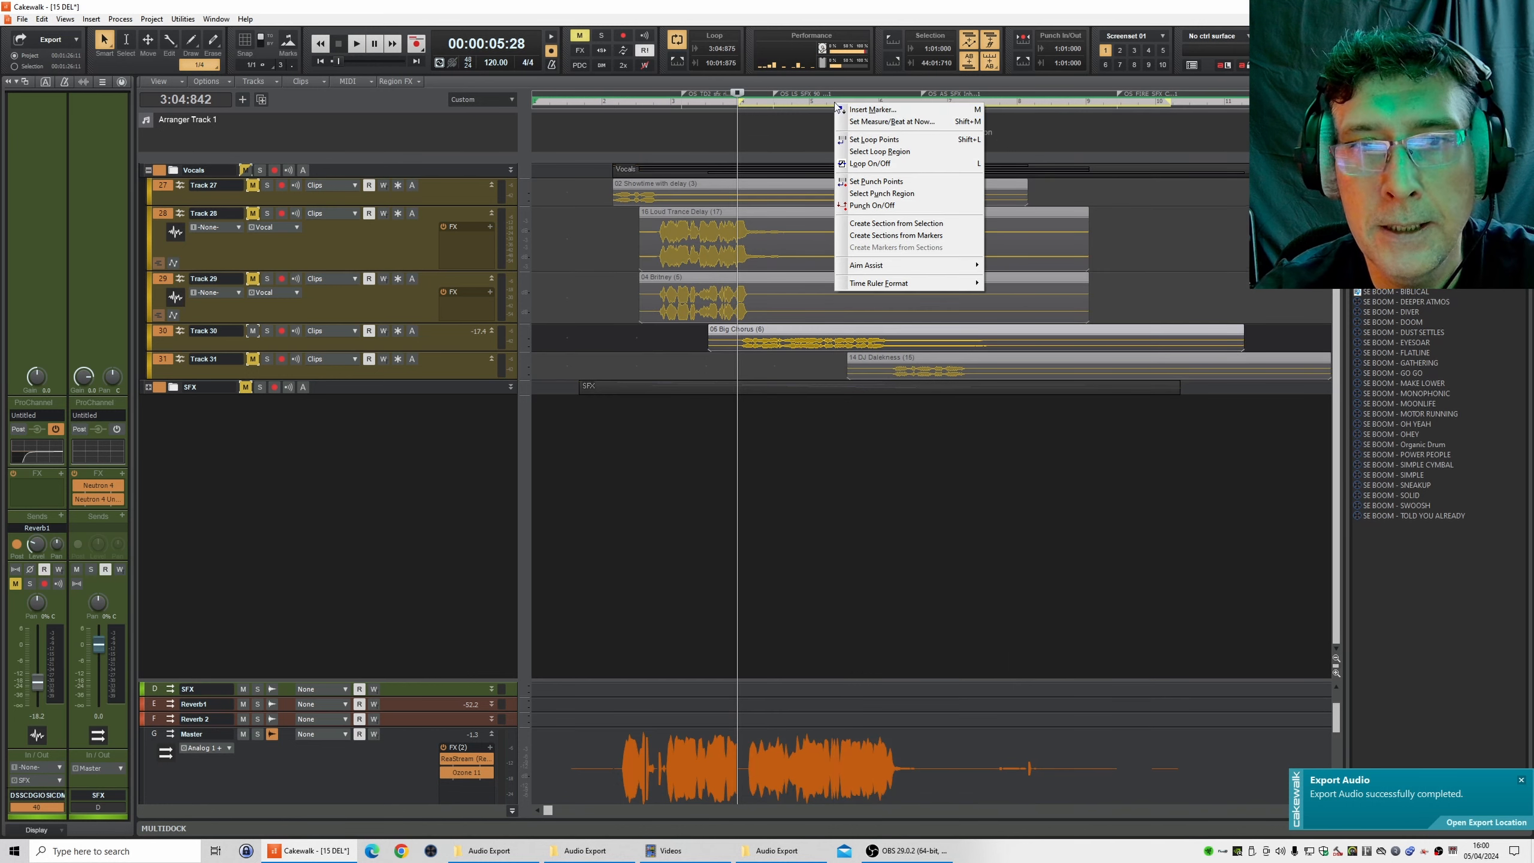
{"action": "left_click", "coordinate": [867, 151]}
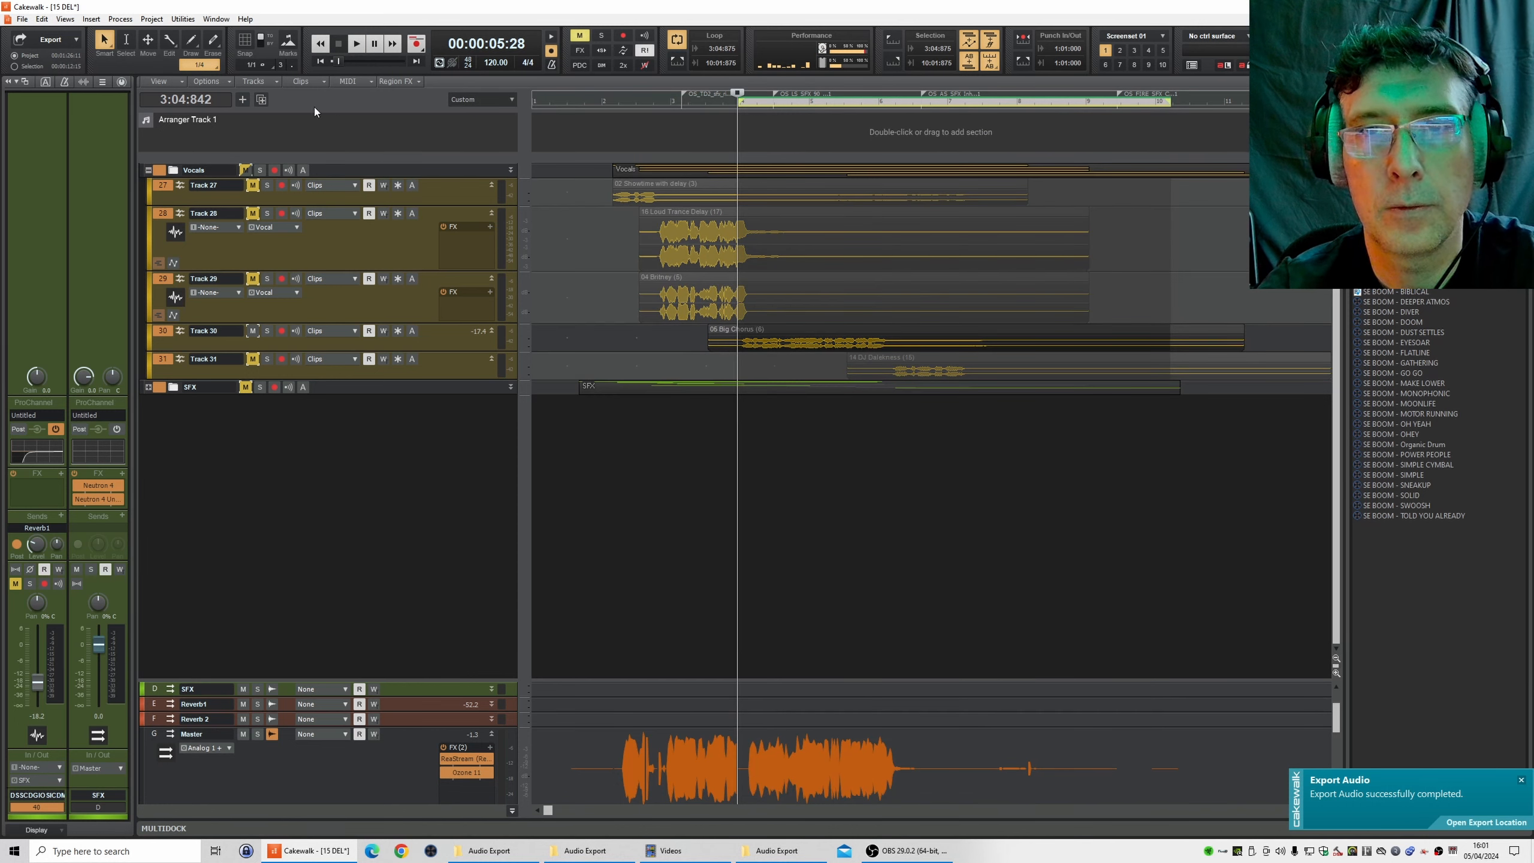
- Export the time selection of the entire mix as a Wave file named "Element 08 - Custom Vocal"
{"action": "left_click", "coordinate": [22, 19]}
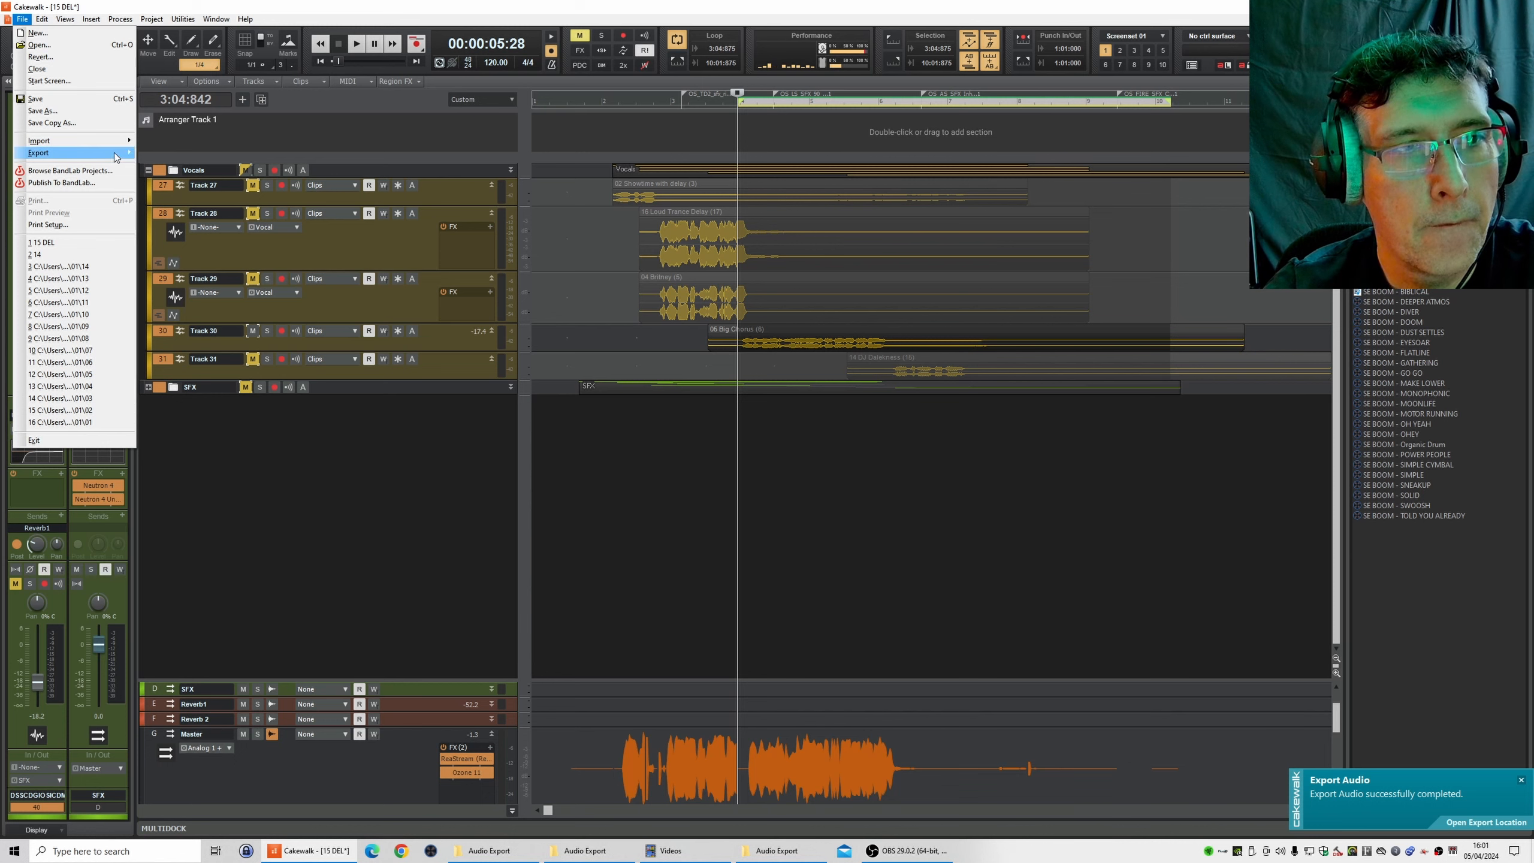
{"action": "mouse_move", "coordinate": [117, 152]}
{"action": "left_click", "coordinate": [180, 153]}
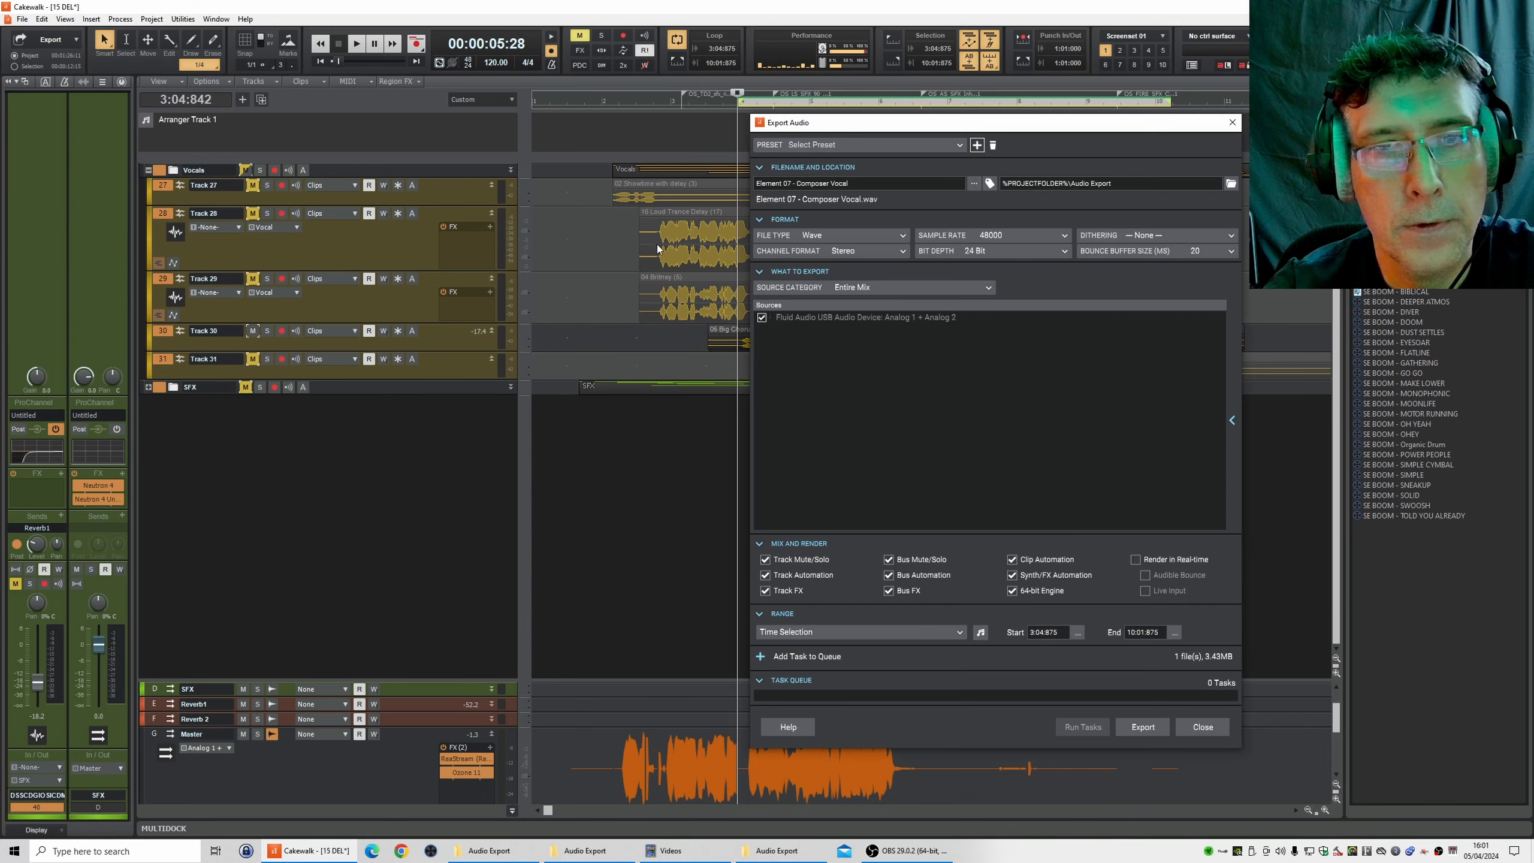
{"action": "left_click", "coordinate": [973, 183]}
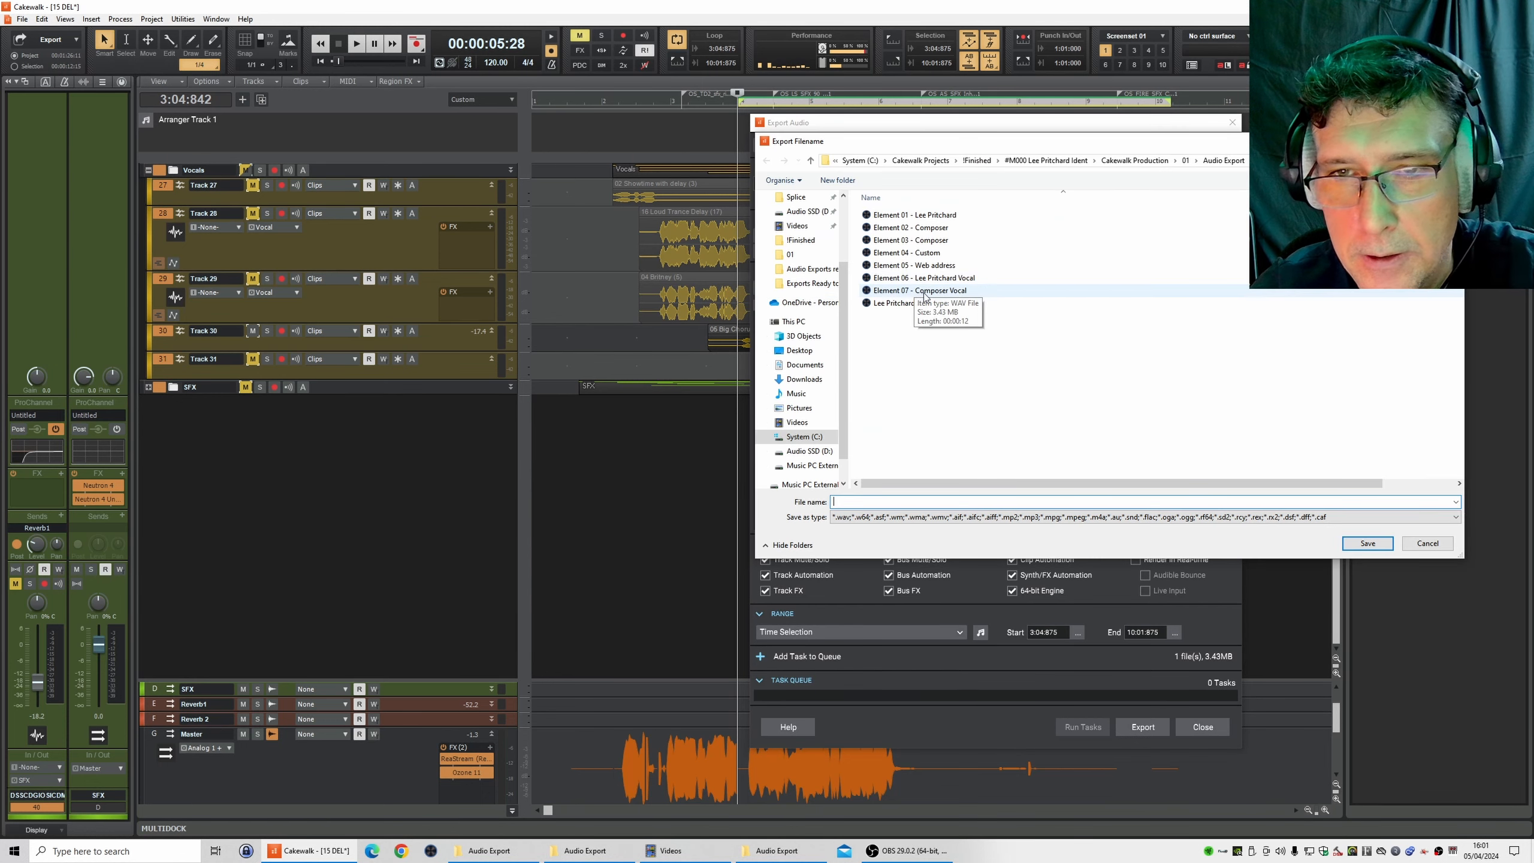
{"action": "left_click", "coordinate": [927, 253]}
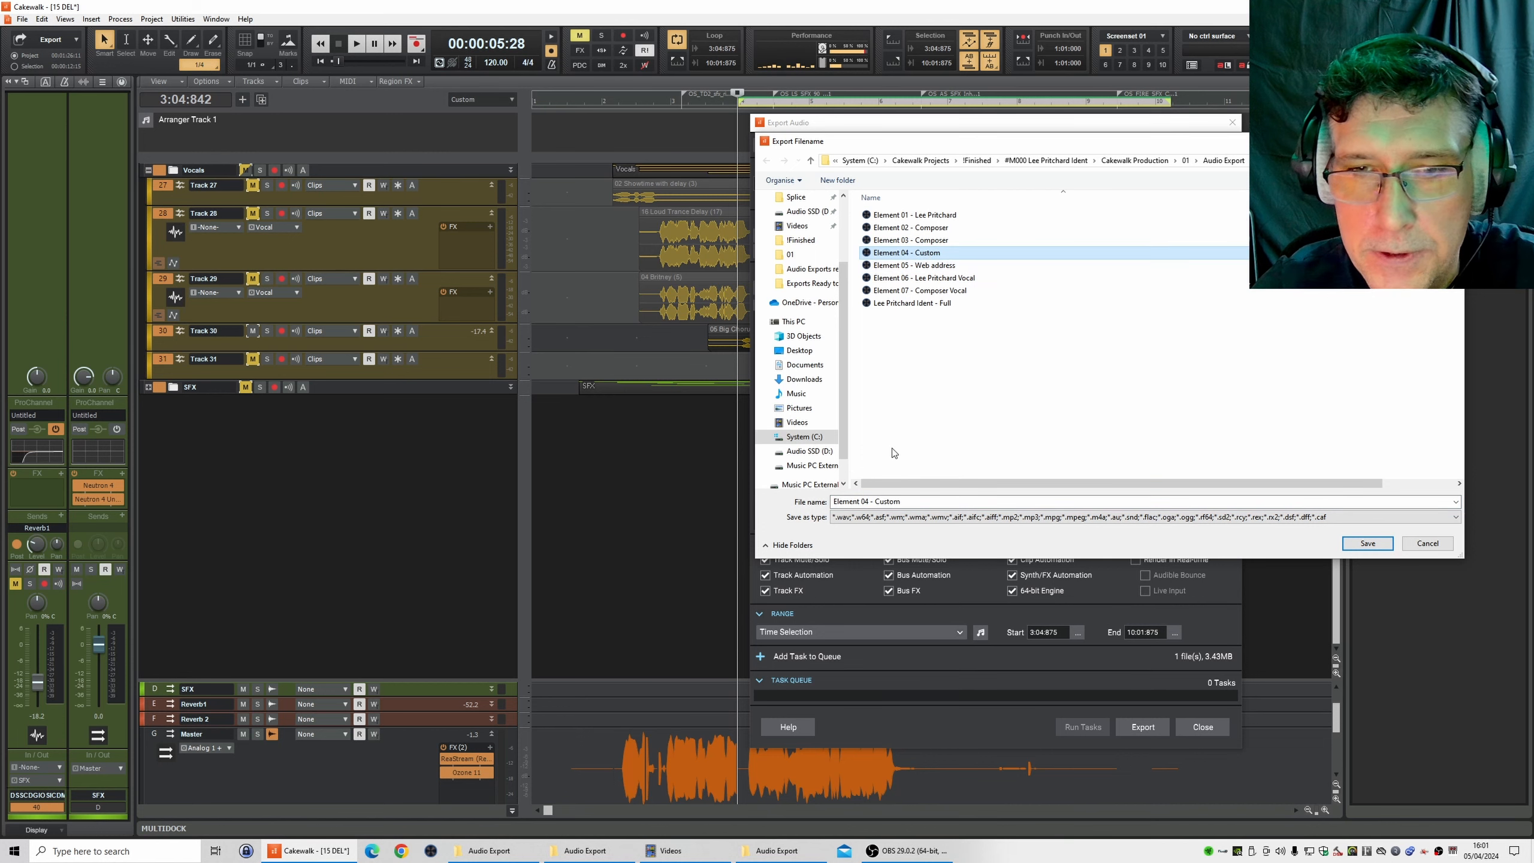
{"action": "double_click", "coordinate": [865, 501]}
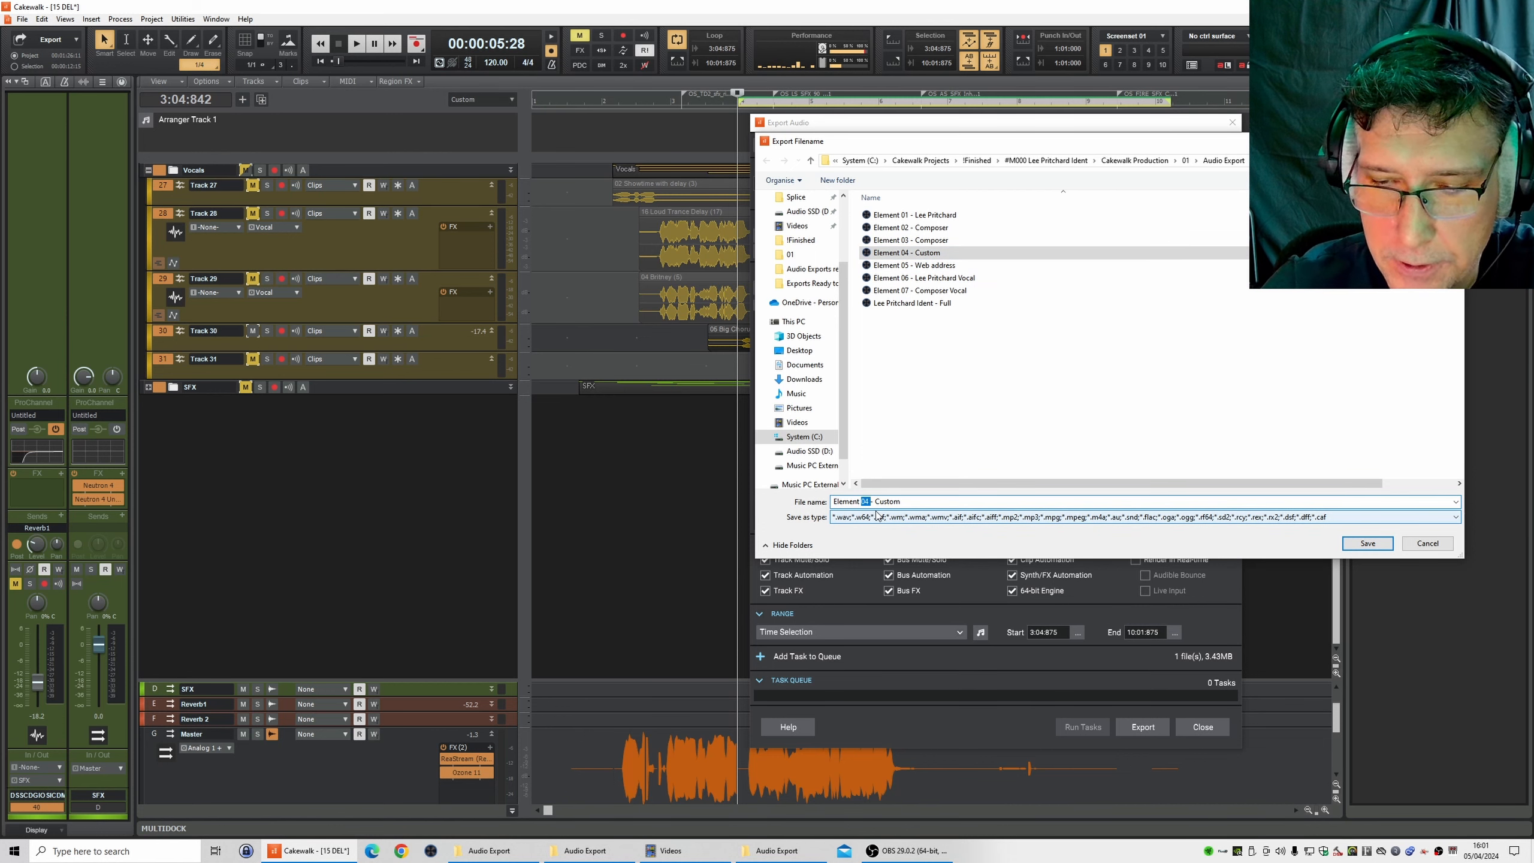
{"action": "type", "text": "08"}
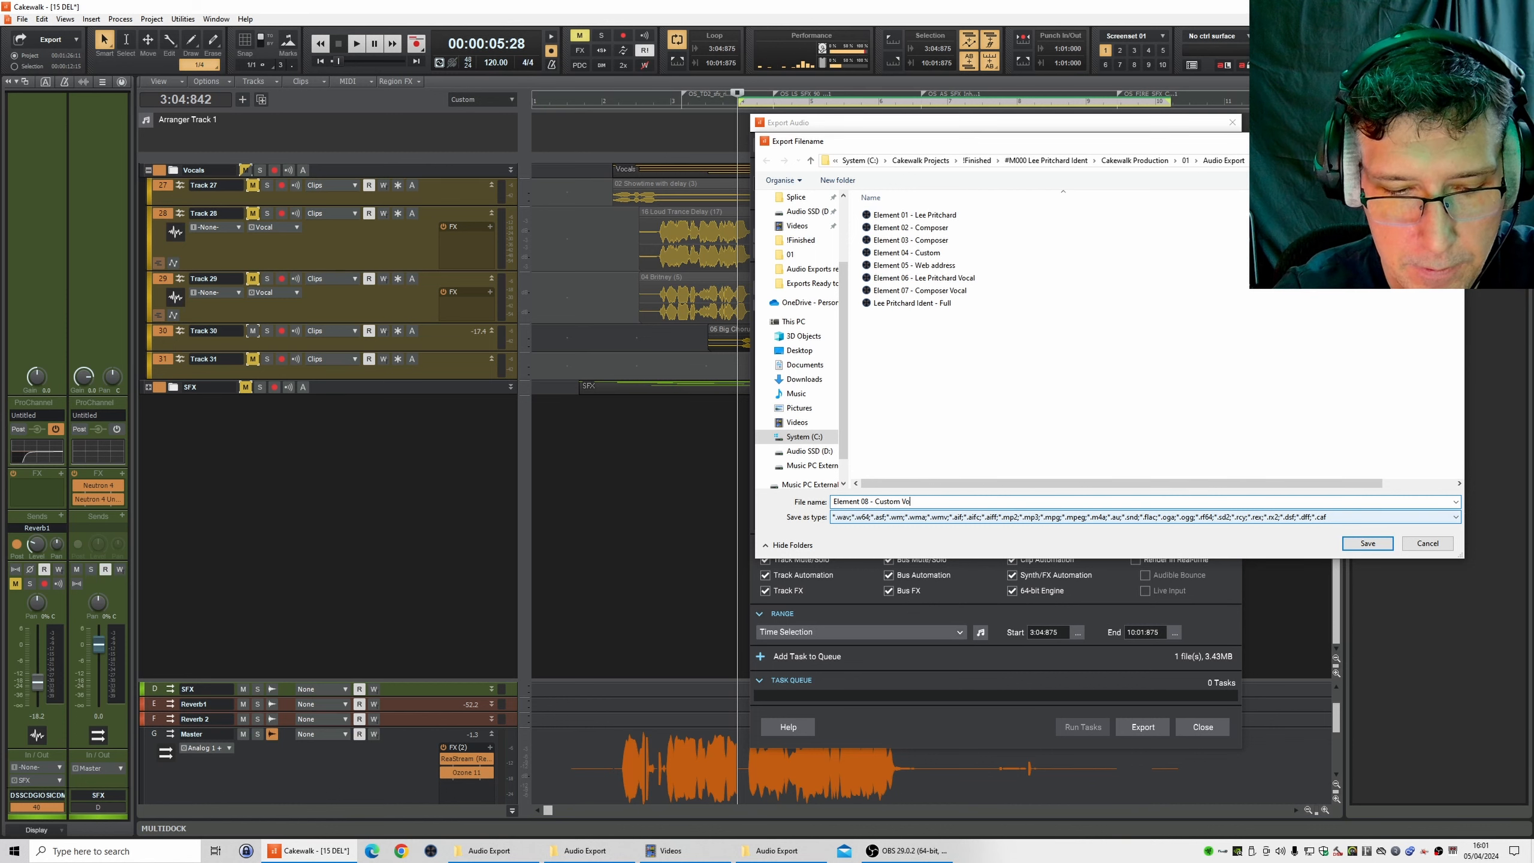
{"action": "key", "text": "Return"}
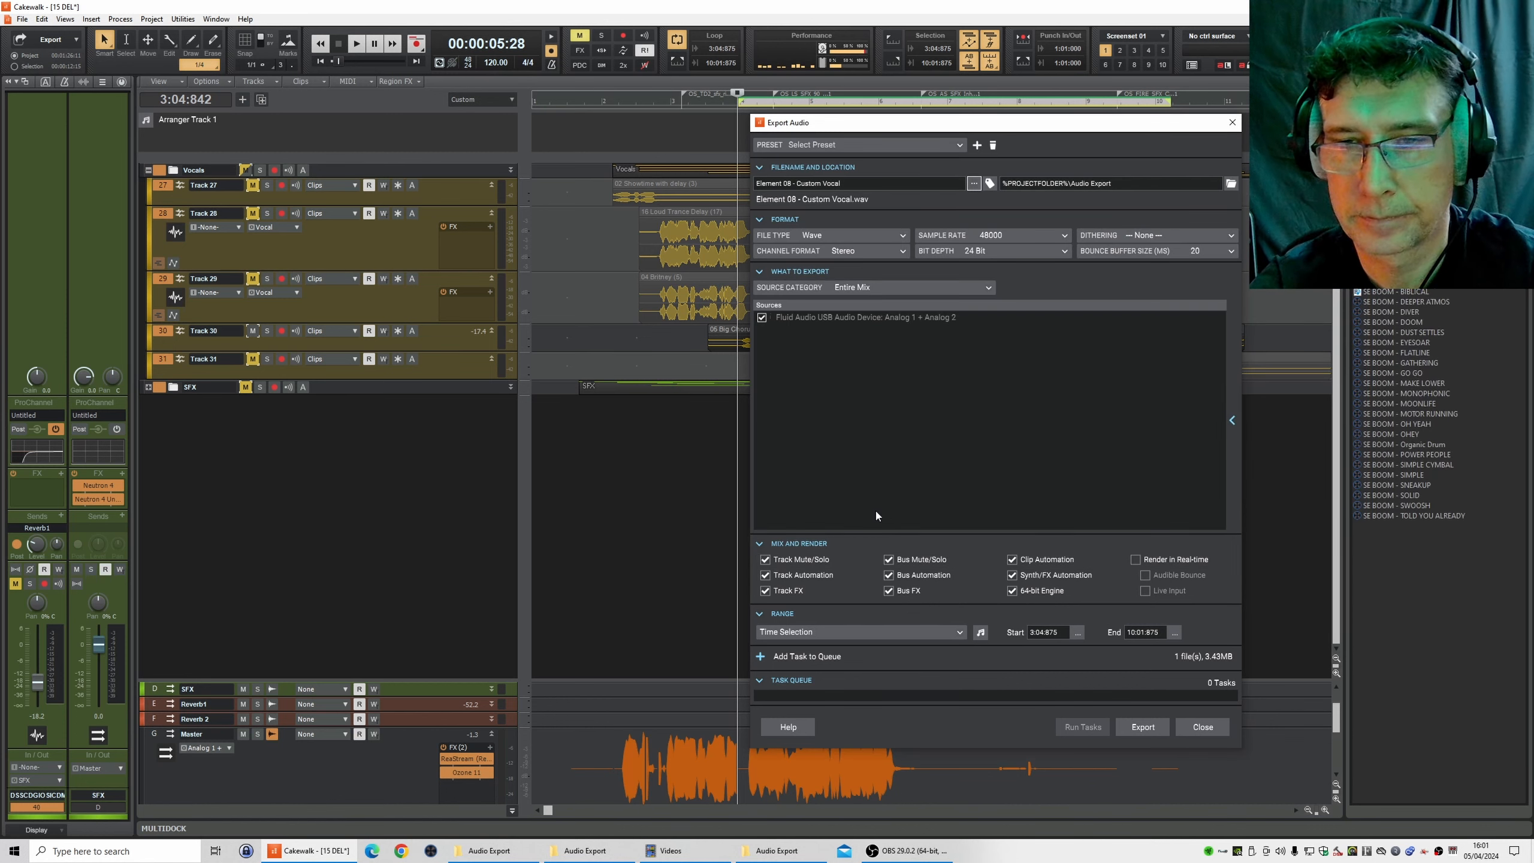
{"action": "left_click", "coordinate": [1143, 727]}
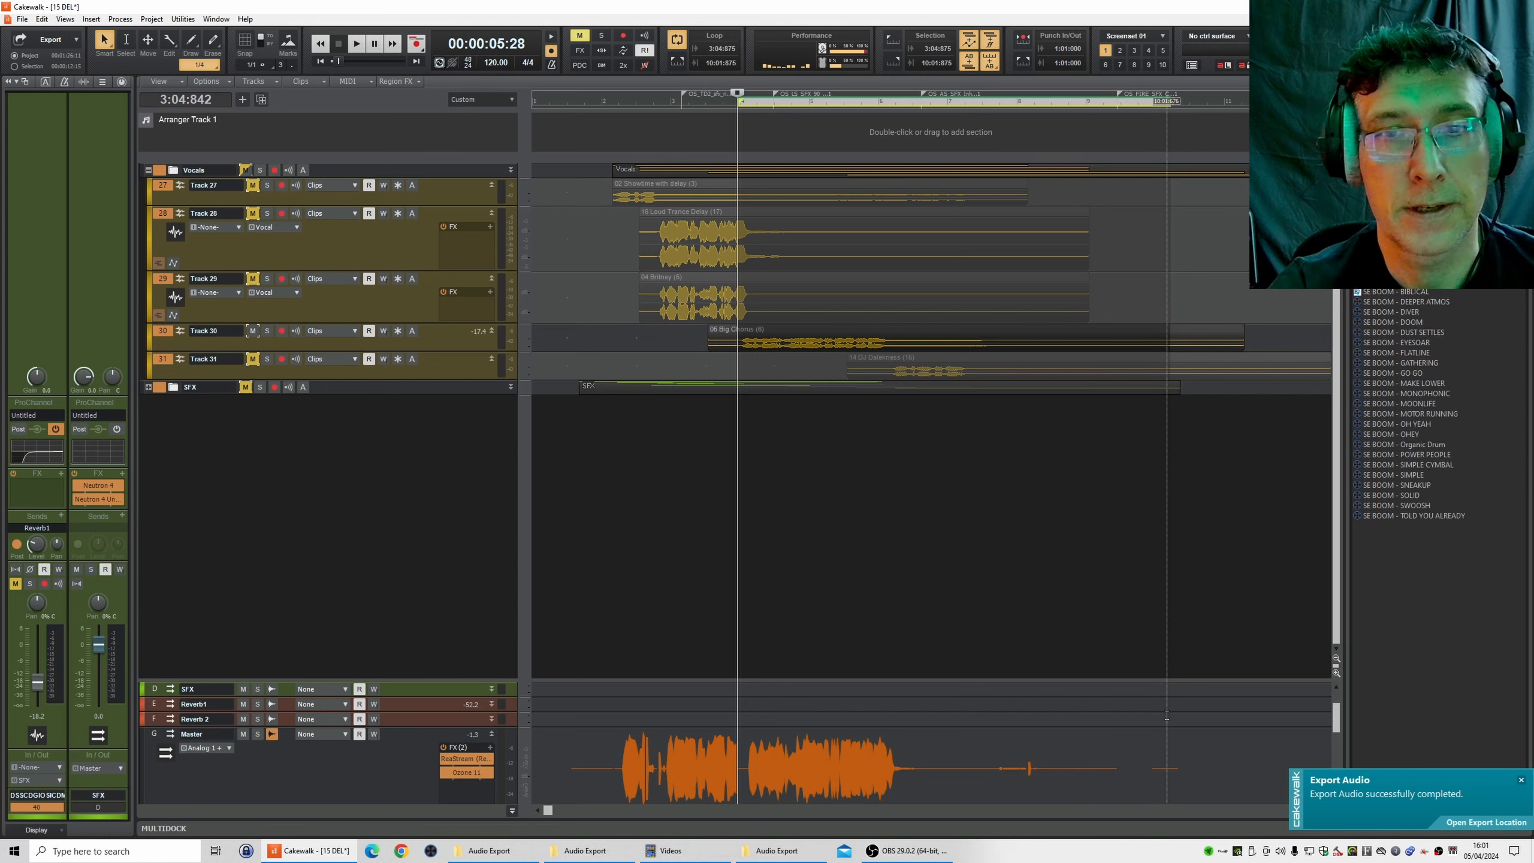
- Open the export folder, inspect the Element 08 file's waveform in iZotope RX 6 Audio Editor, and return to Cakewalk
{"action": "left_click_drag", "start_coordinate": [1459, 796], "coordinate": [1384, 706]}
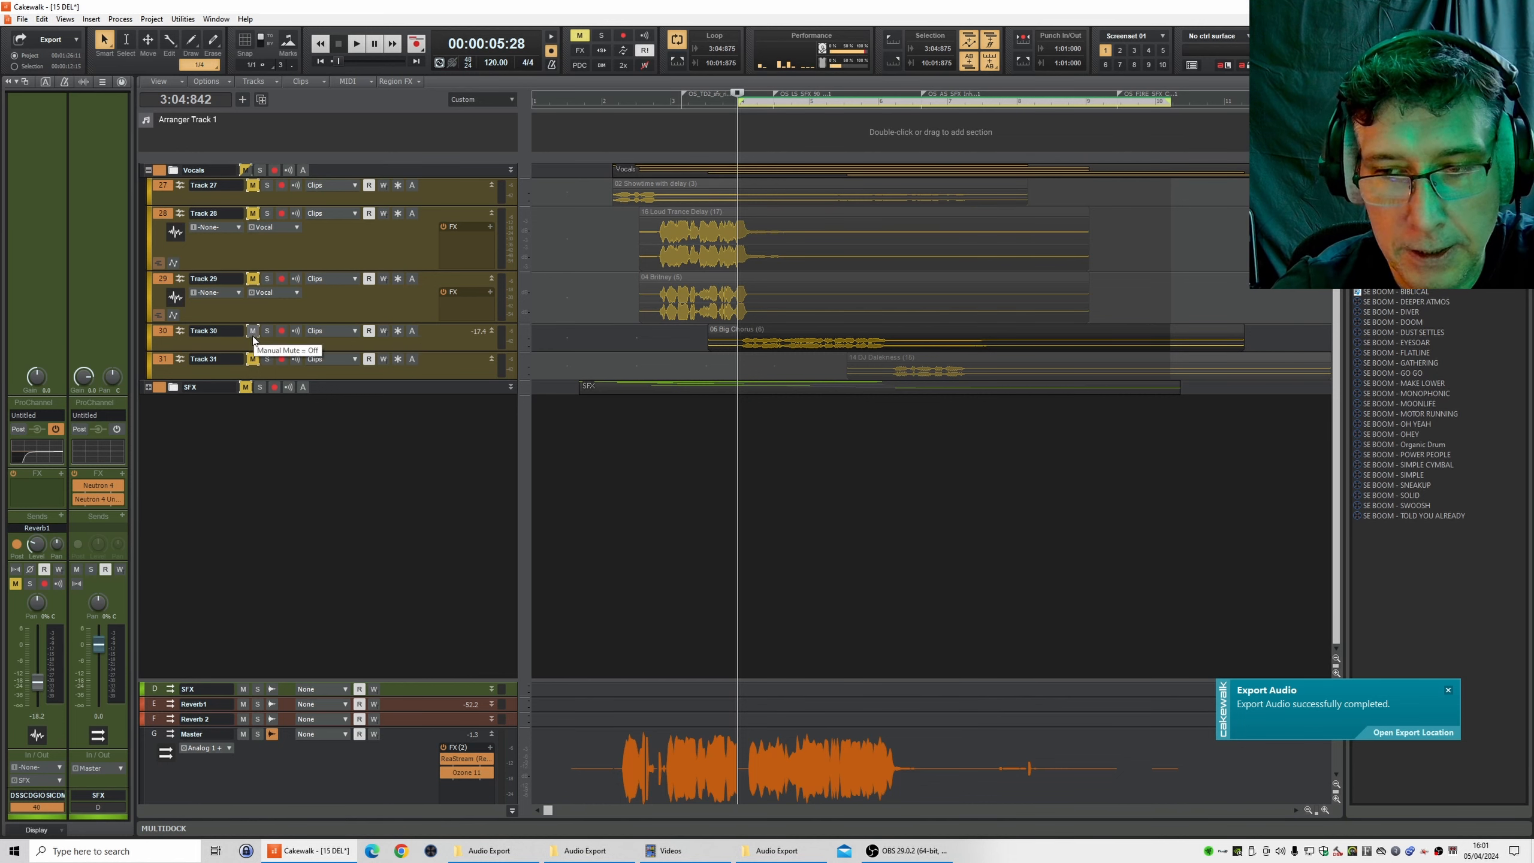
{"action": "left_click", "coordinate": [1398, 733]}
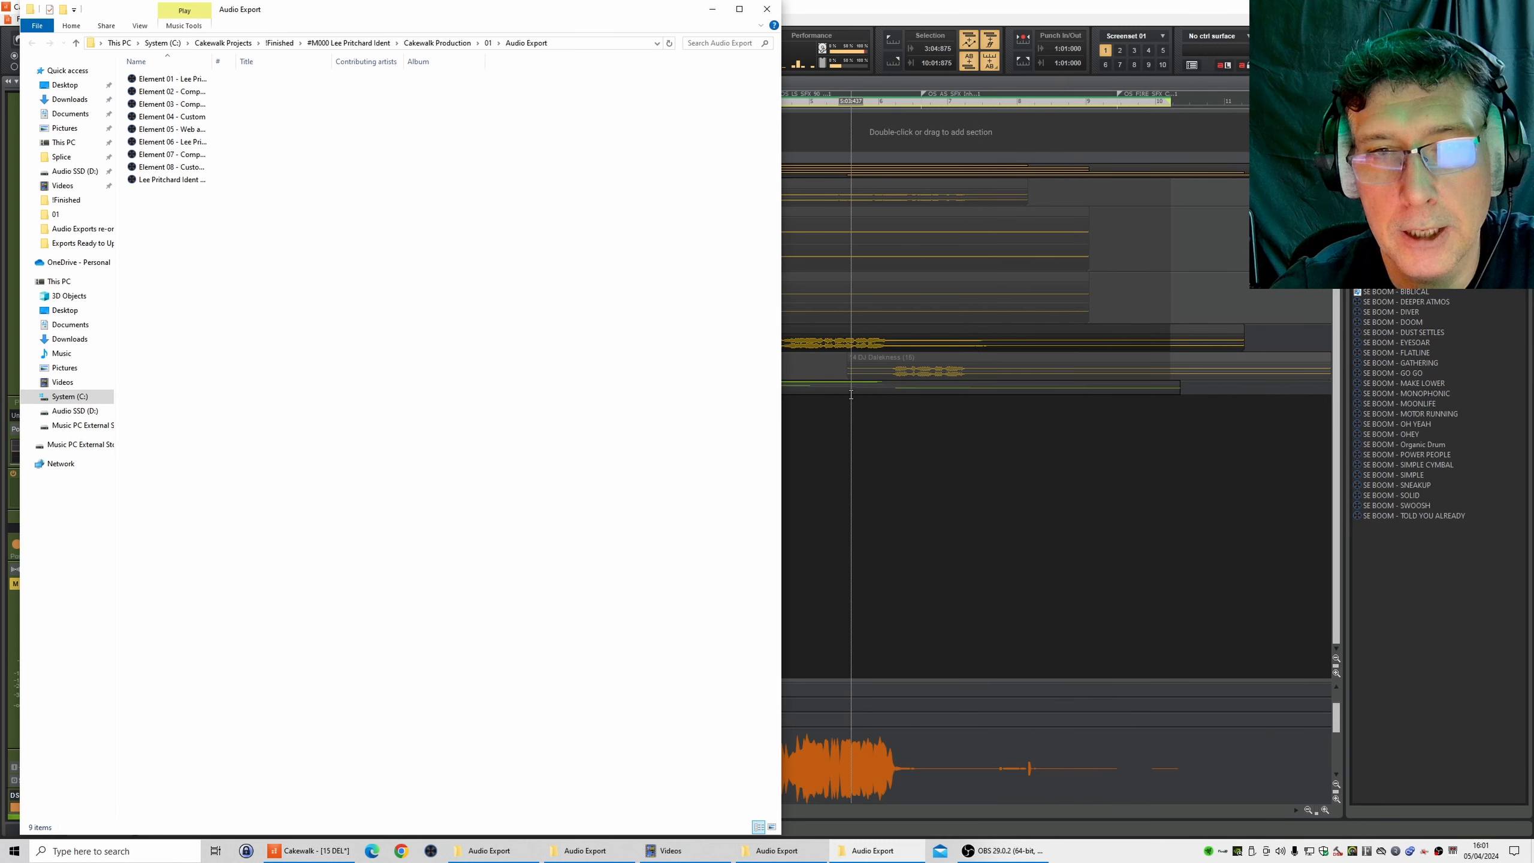
{"action": "double_click", "coordinate": [163, 170]}
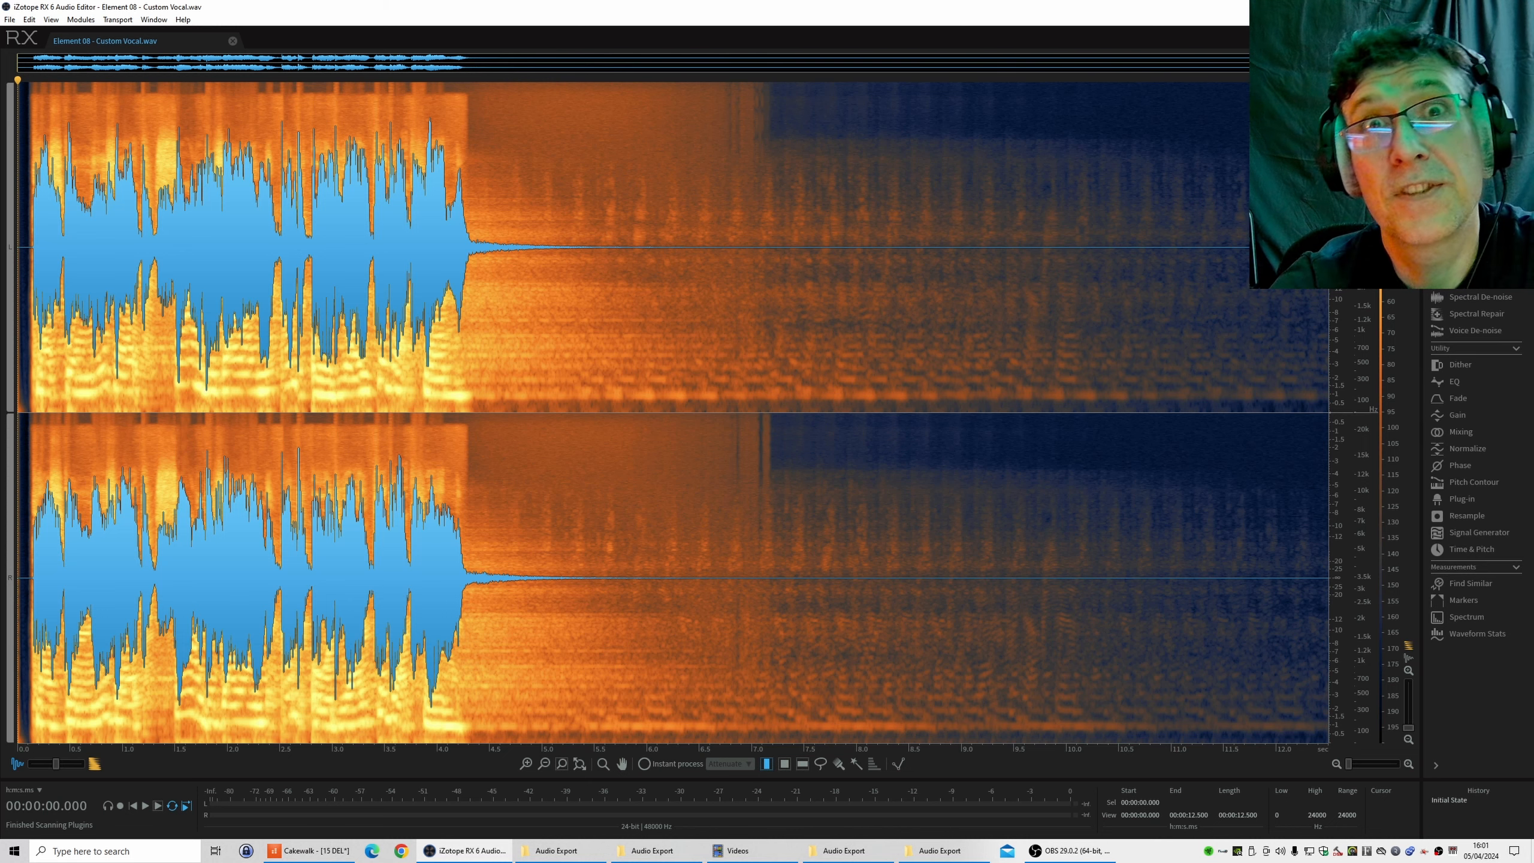
{"action": "left_click", "coordinate": [1519, 7]}
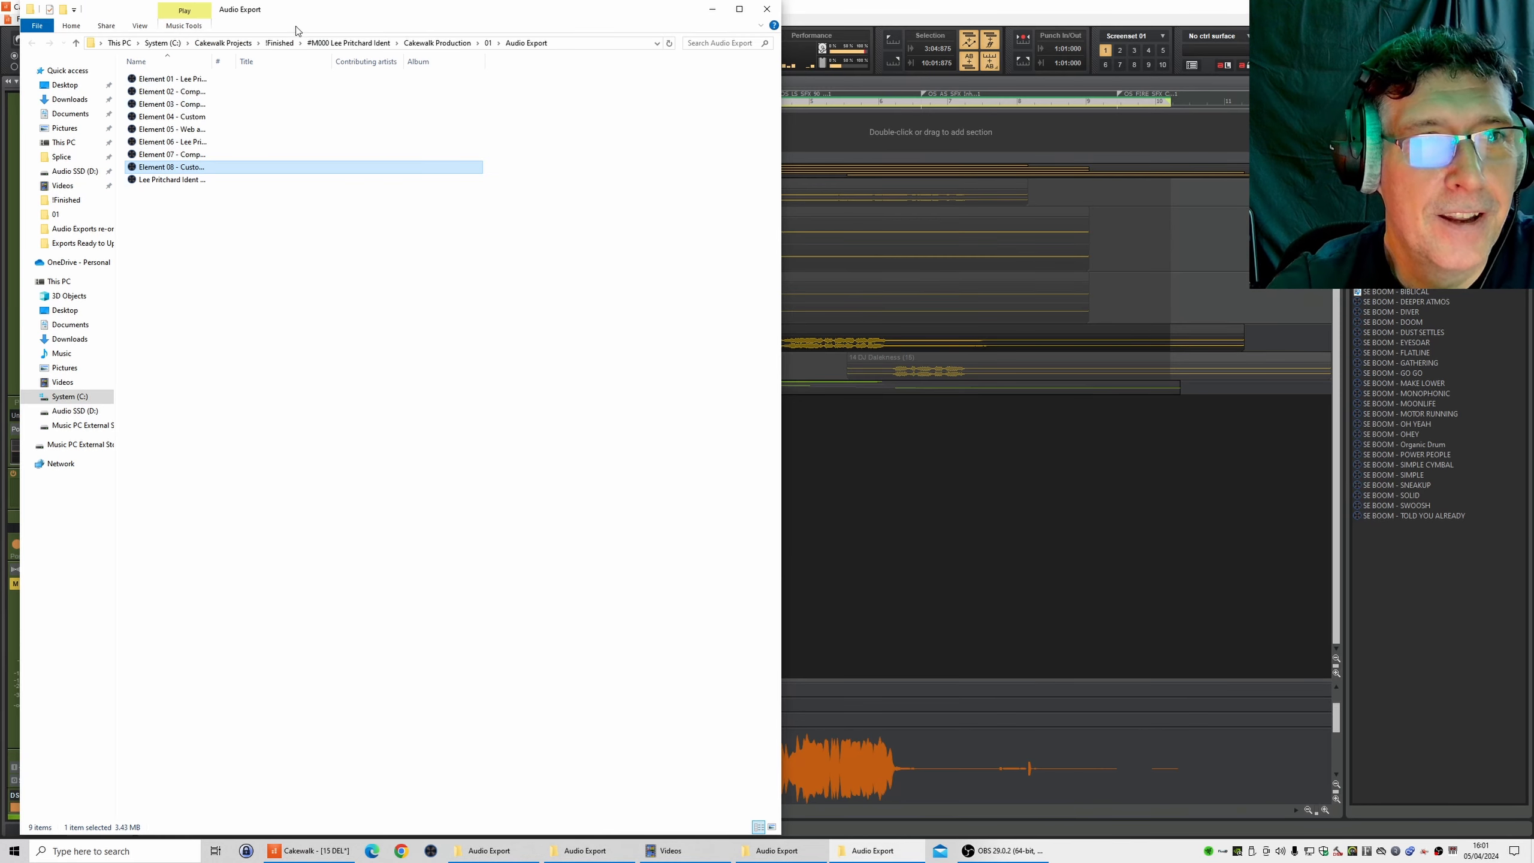
{"action": "left_click_drag", "start_coordinate": [297, 19], "coordinate": [300, 18]}
{"action": "left_click", "coordinate": [714, 9]}
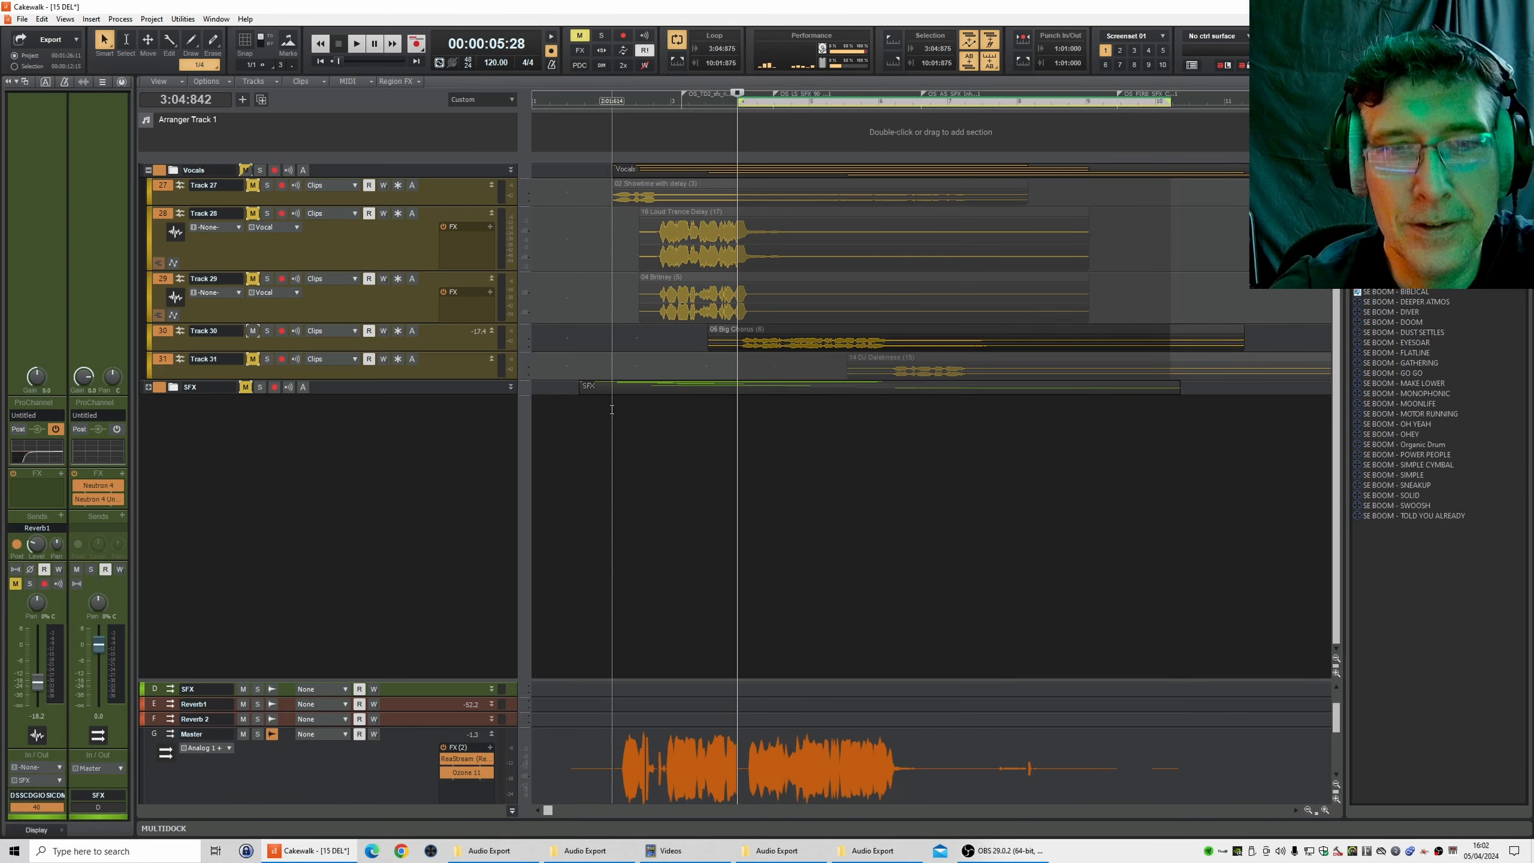
- Mute Track 30, unmute Track 31 and play its vocal from around measure 6
{"action": "left_click", "coordinate": [252, 358]}
{"action": "left_click", "coordinate": [889, 98]}
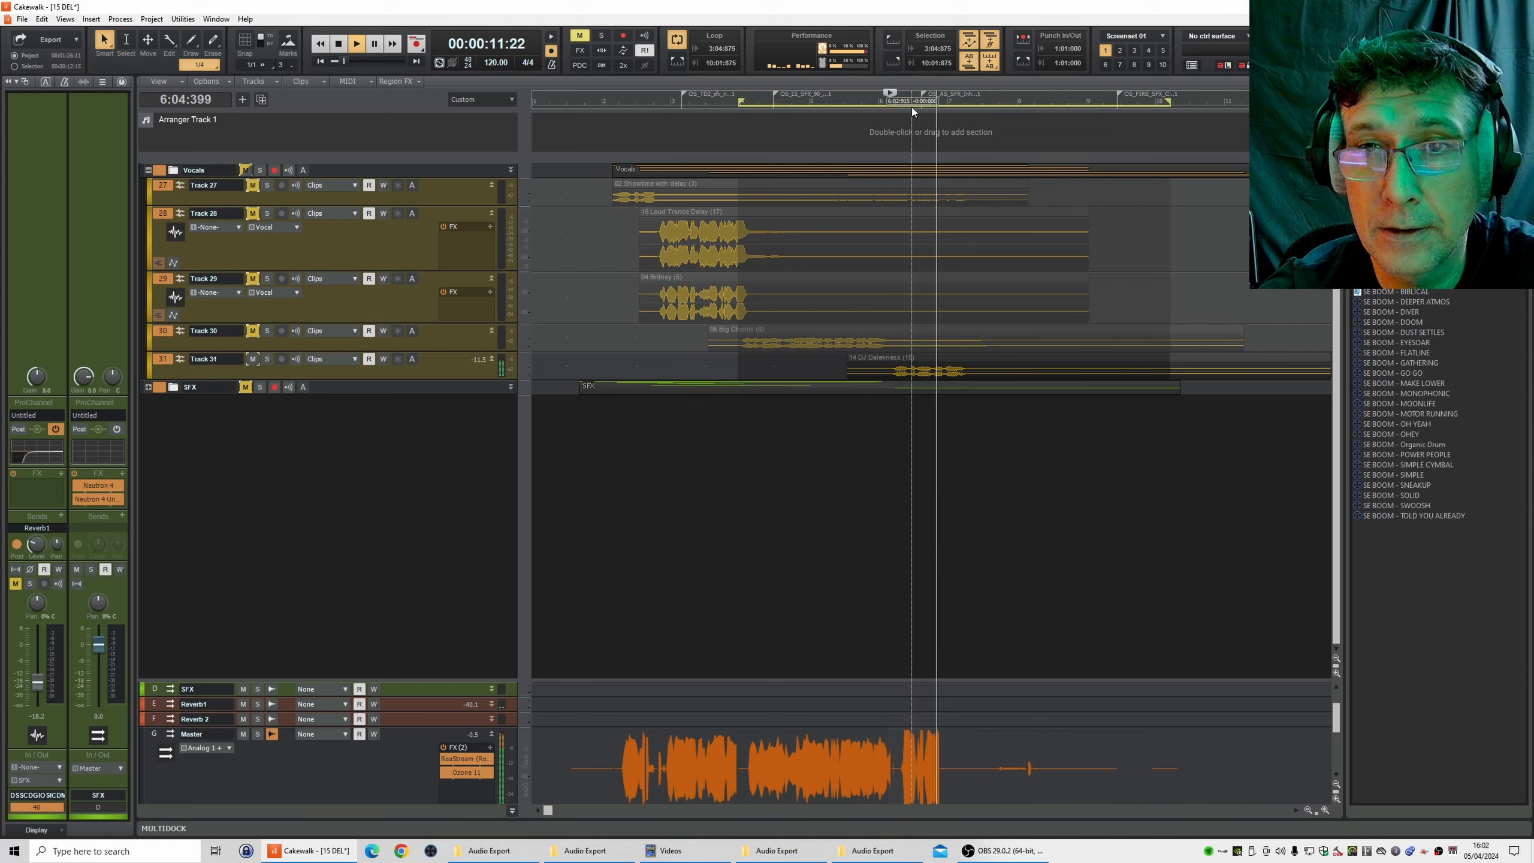
{"action": "left_click", "coordinate": [910, 106]}
{"action": "left_click", "coordinate": [910, 105]}
- Set the loop region from 6:01:479 to 10:02:526 and play back the Track 31 vocal
{"action": "left_click_drag", "start_coordinate": [911, 105], "coordinate": [1059, 124]}
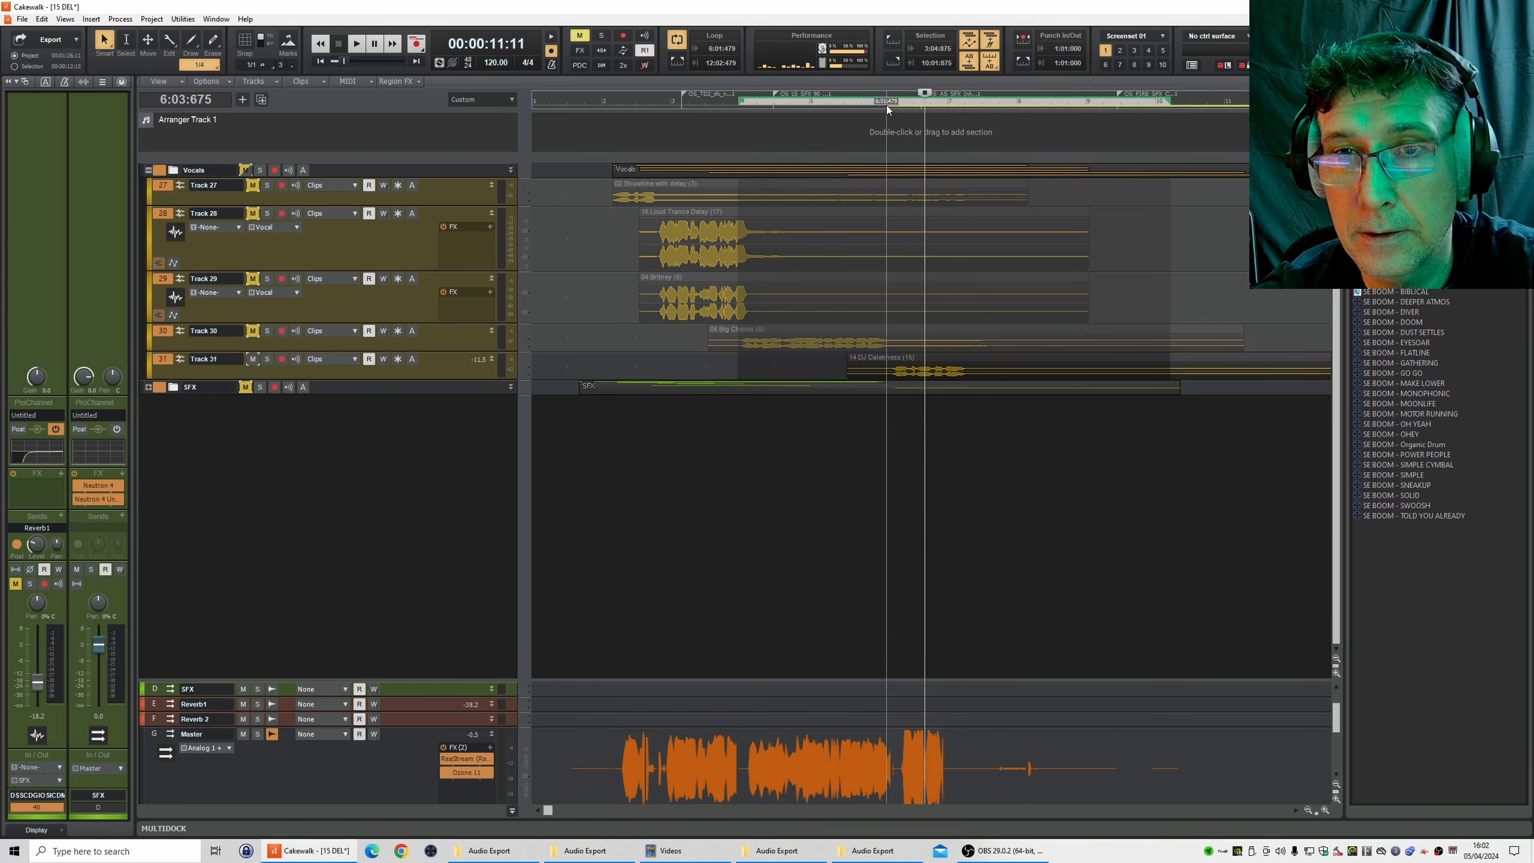
{"action": "left_click", "coordinate": [1307, 809]}
{"action": "left_click", "coordinate": [1308, 809]}
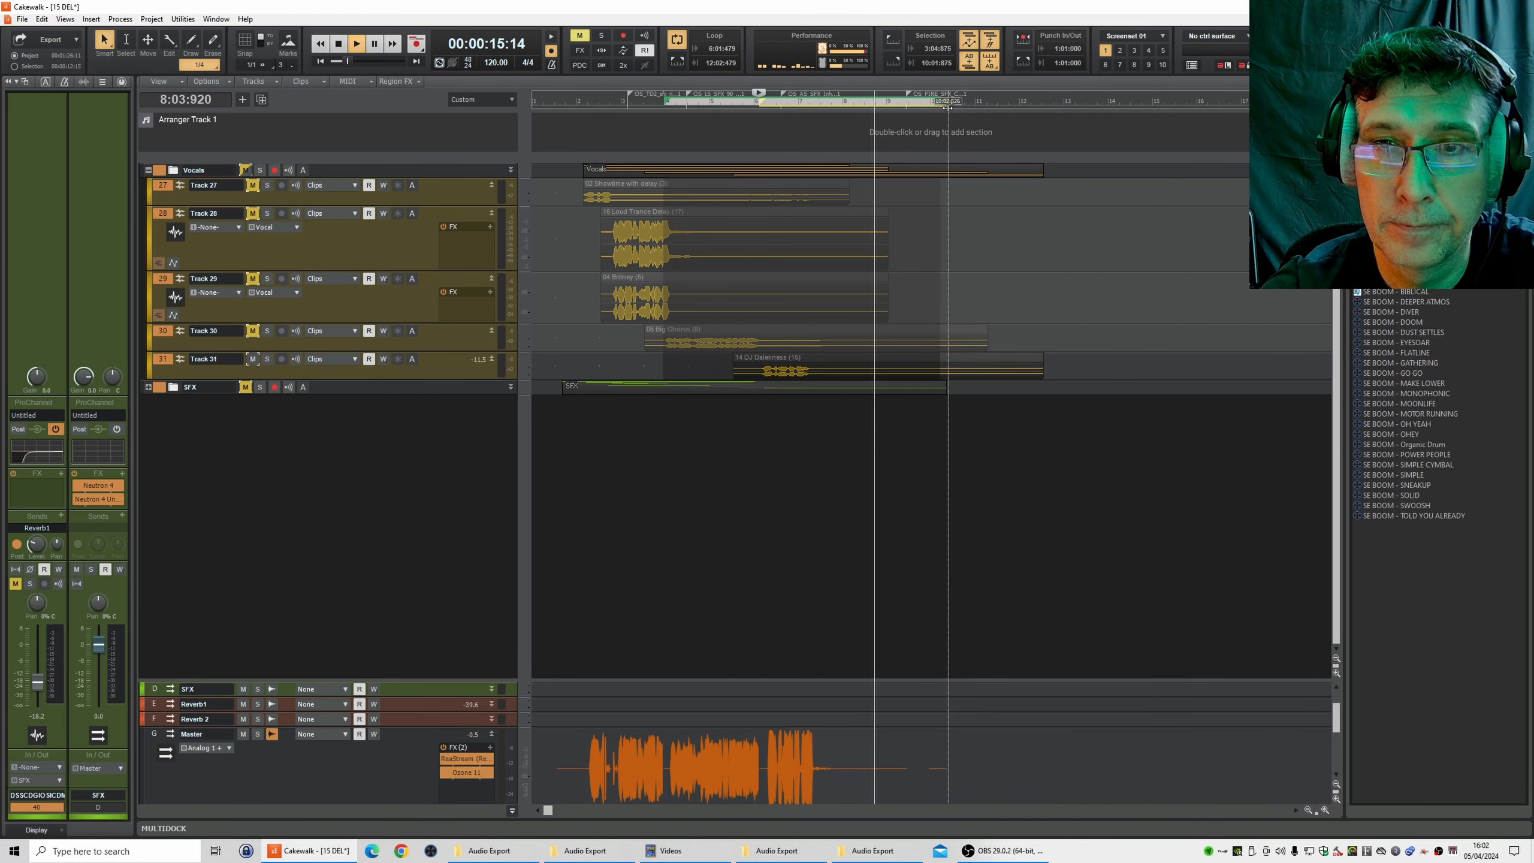
{"action": "key", "text": "space"}
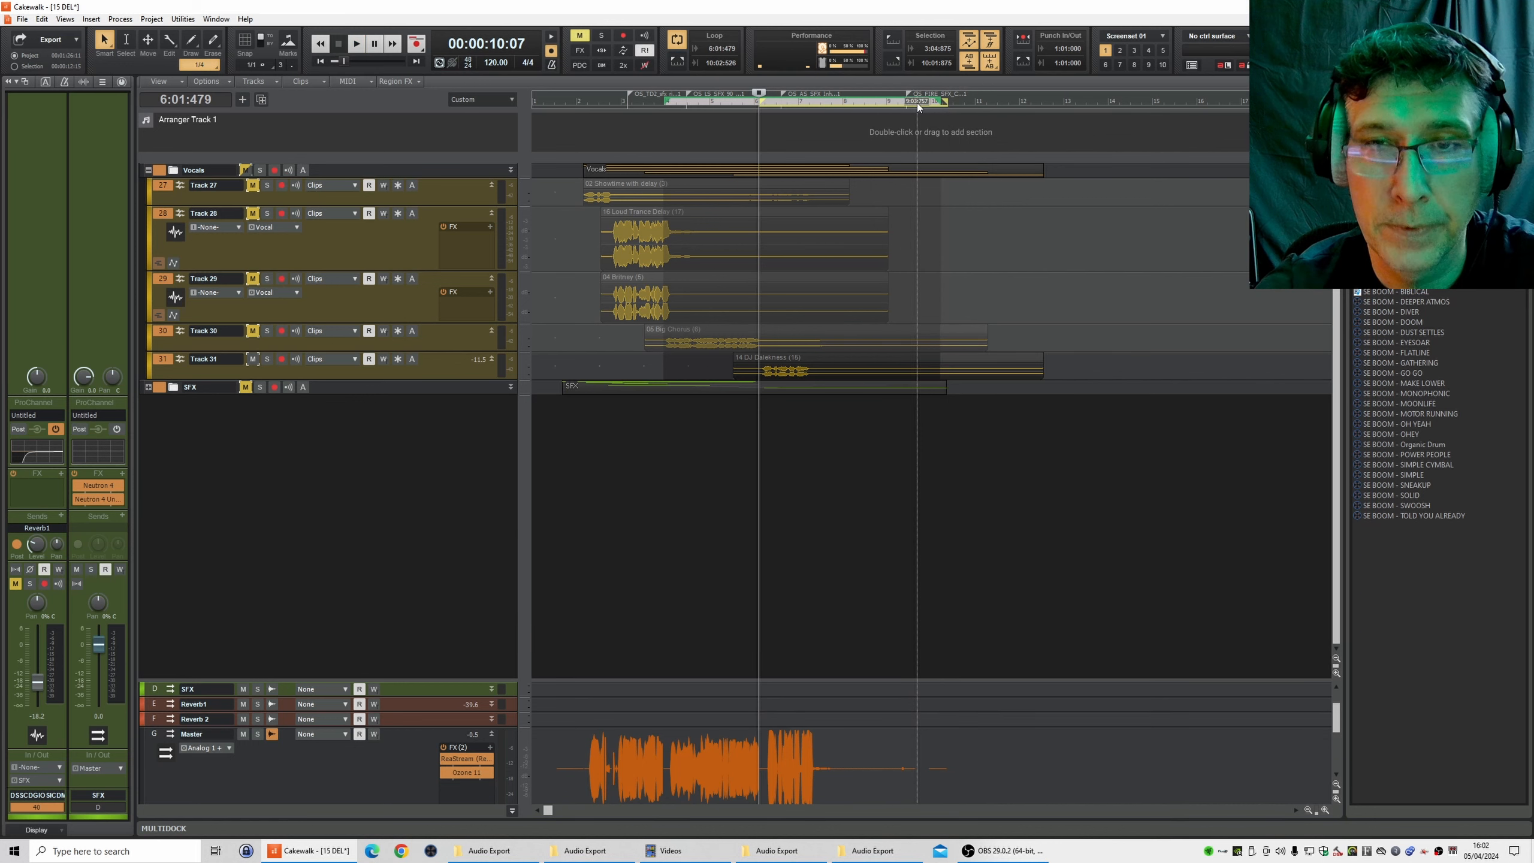
- Select all tracks and limit the time selection to the loop region around the Track 31 vocal
{"action": "key", "text": "ctrl+a"}
{"action": "right_click", "coordinate": [917, 104]}
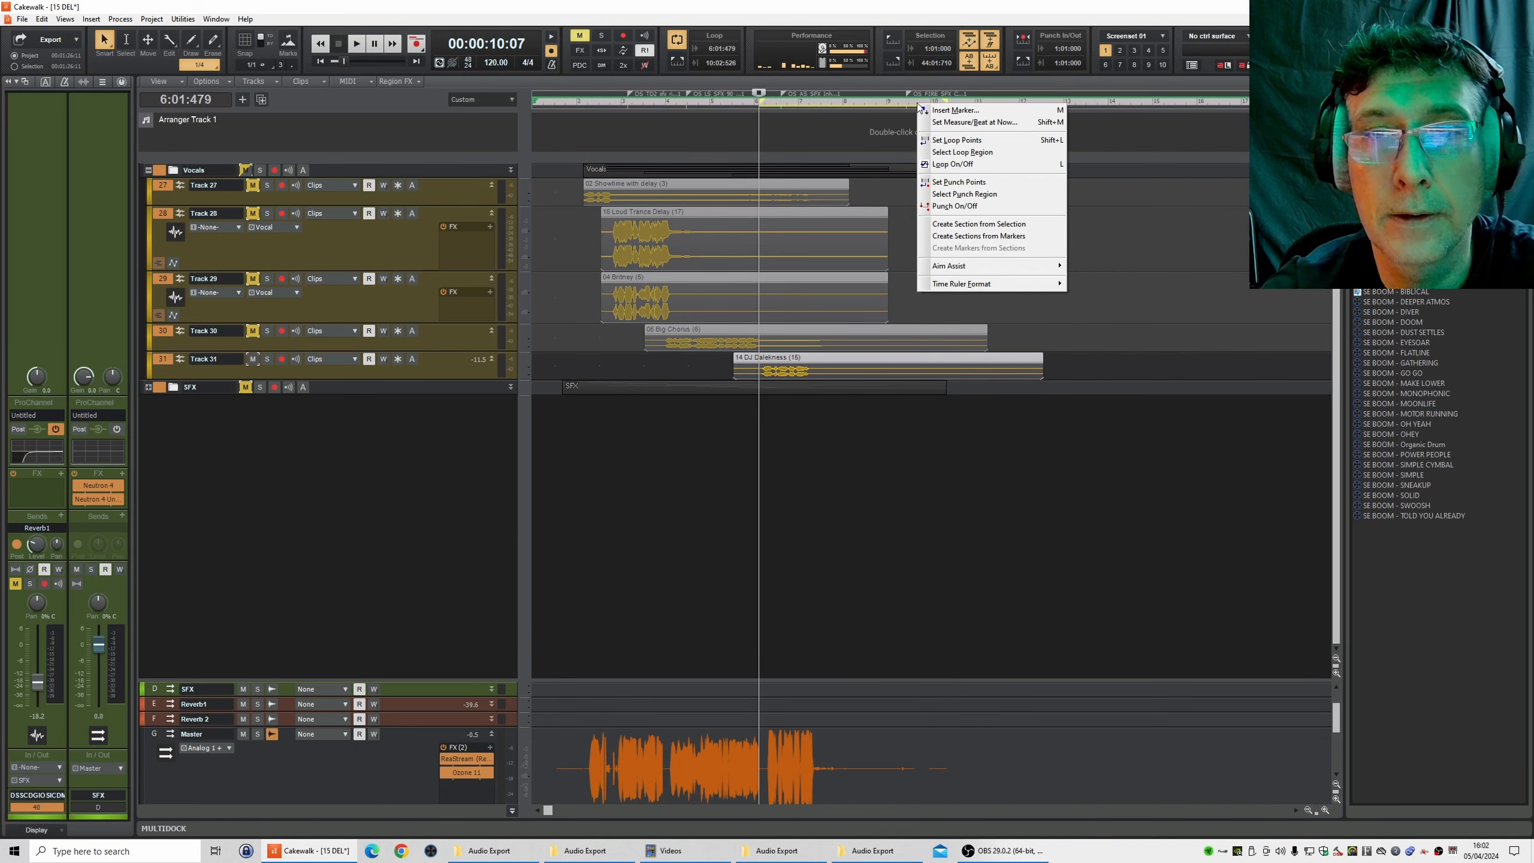
{"action": "left_click", "coordinate": [962, 151]}
- Open the audio export settings and pick the existing Element 05 - Web address file as the basis for the export's file name
{"action": "left_click", "coordinate": [20, 23]}
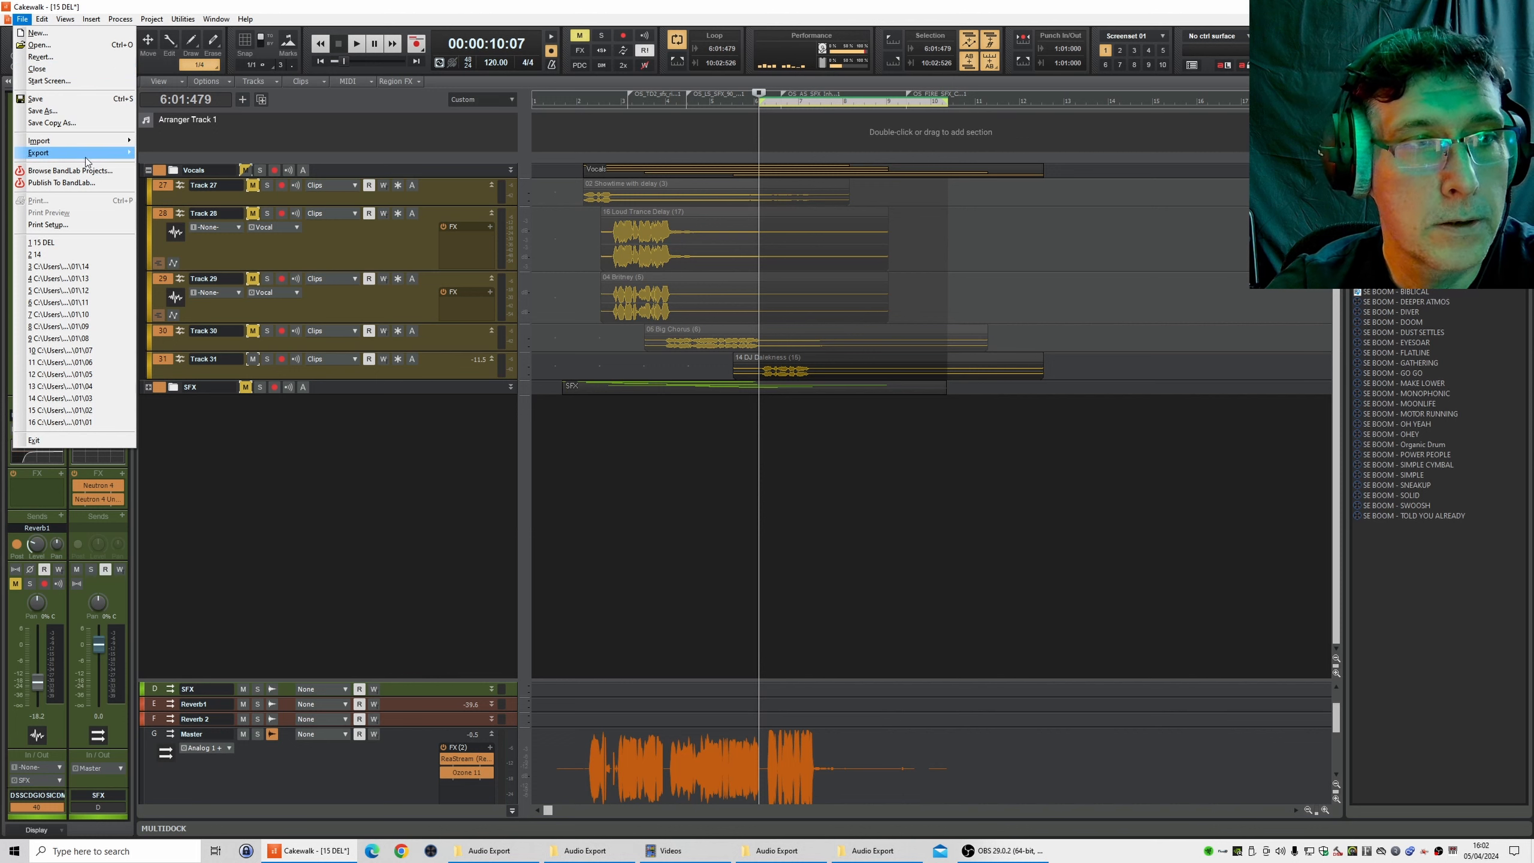
{"action": "mouse_move", "coordinate": [88, 153]}
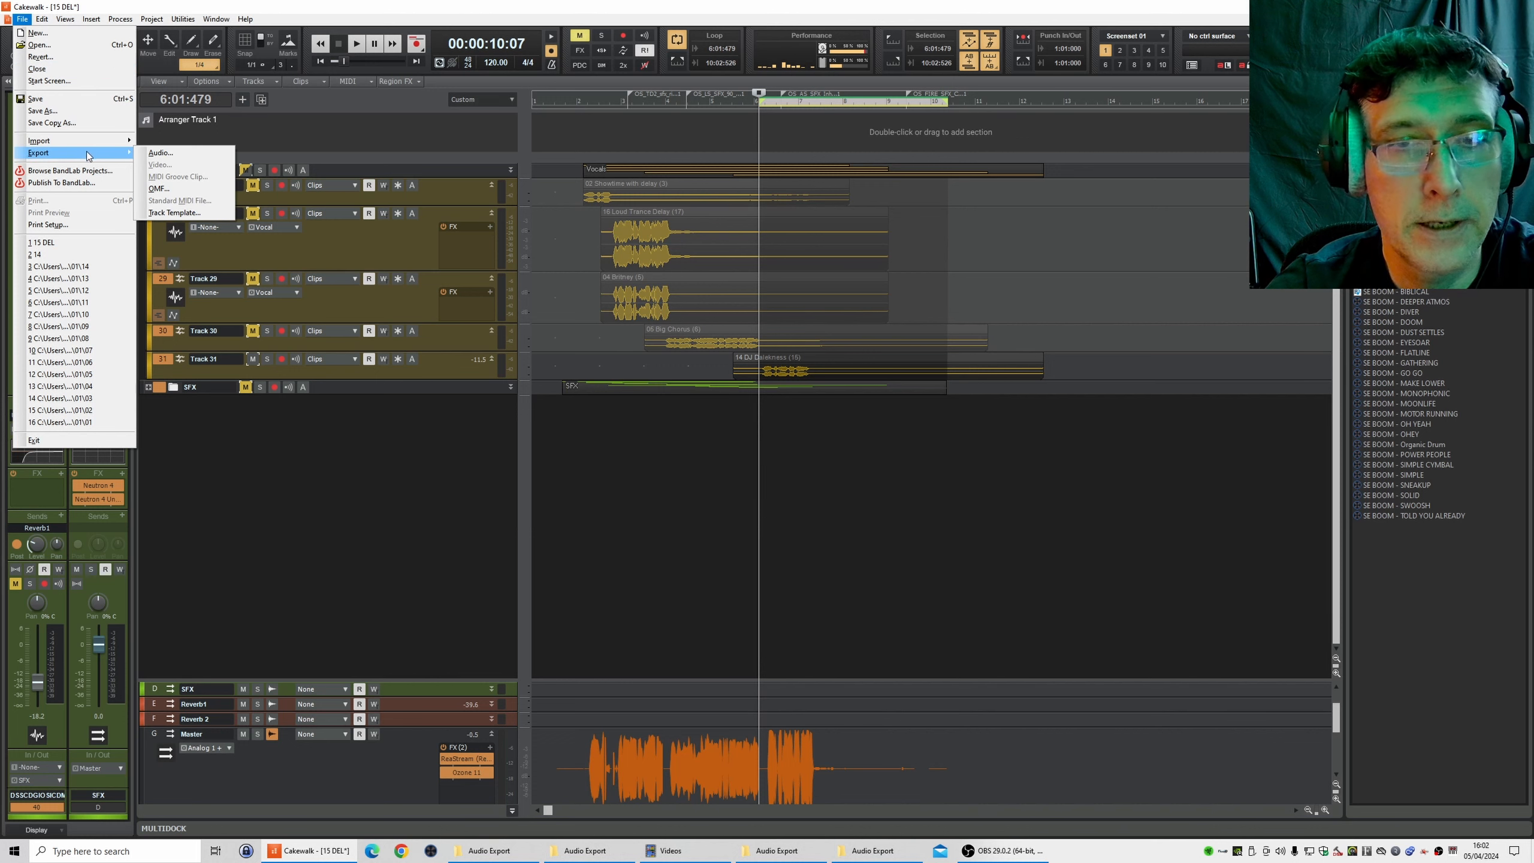
{"action": "left_click", "coordinate": [159, 152]}
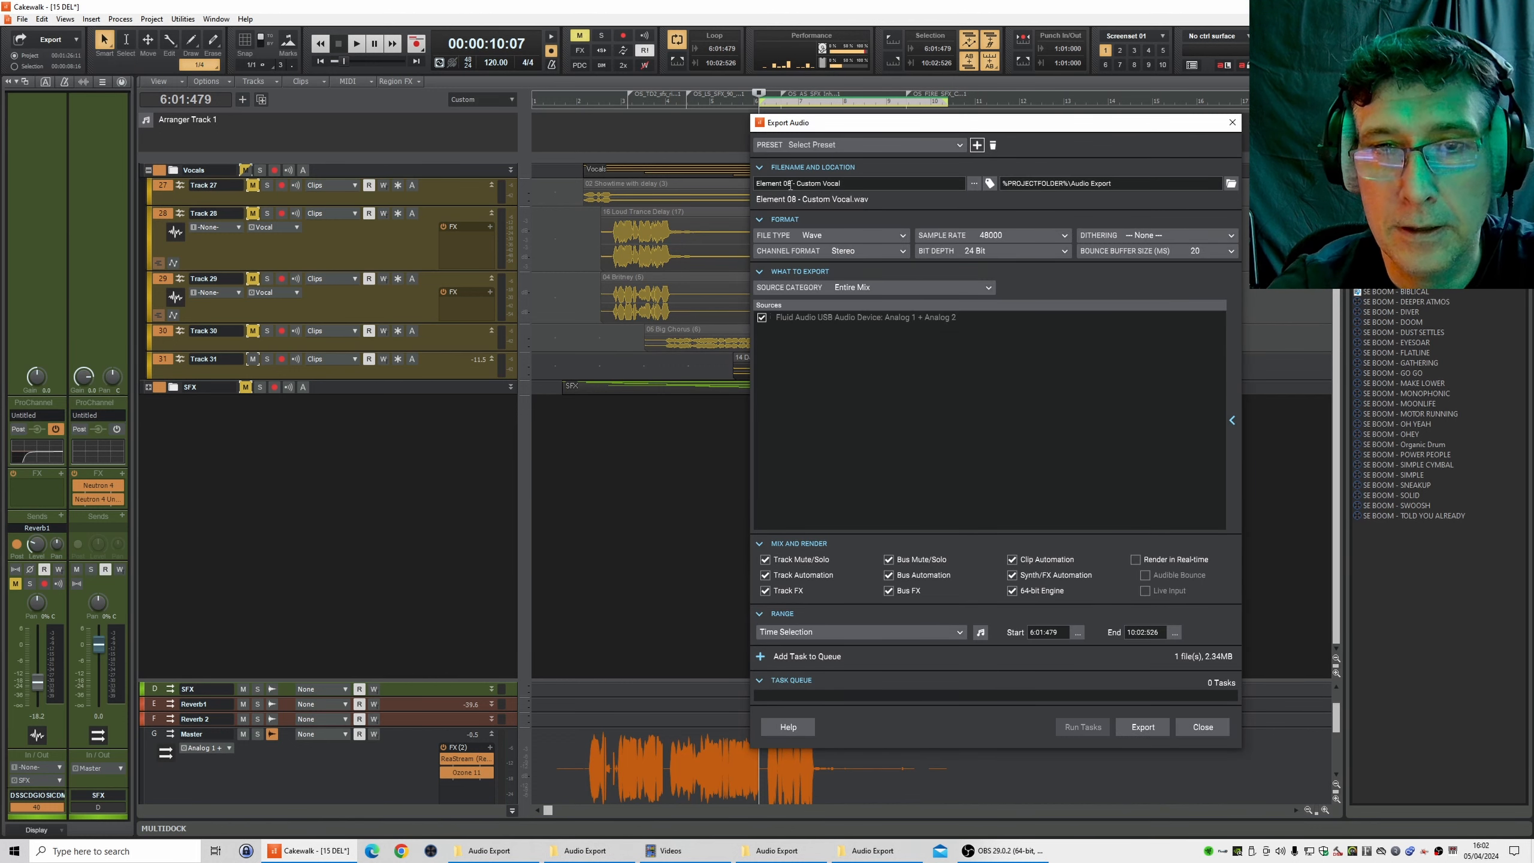
{"action": "left_click", "coordinate": [790, 184]}
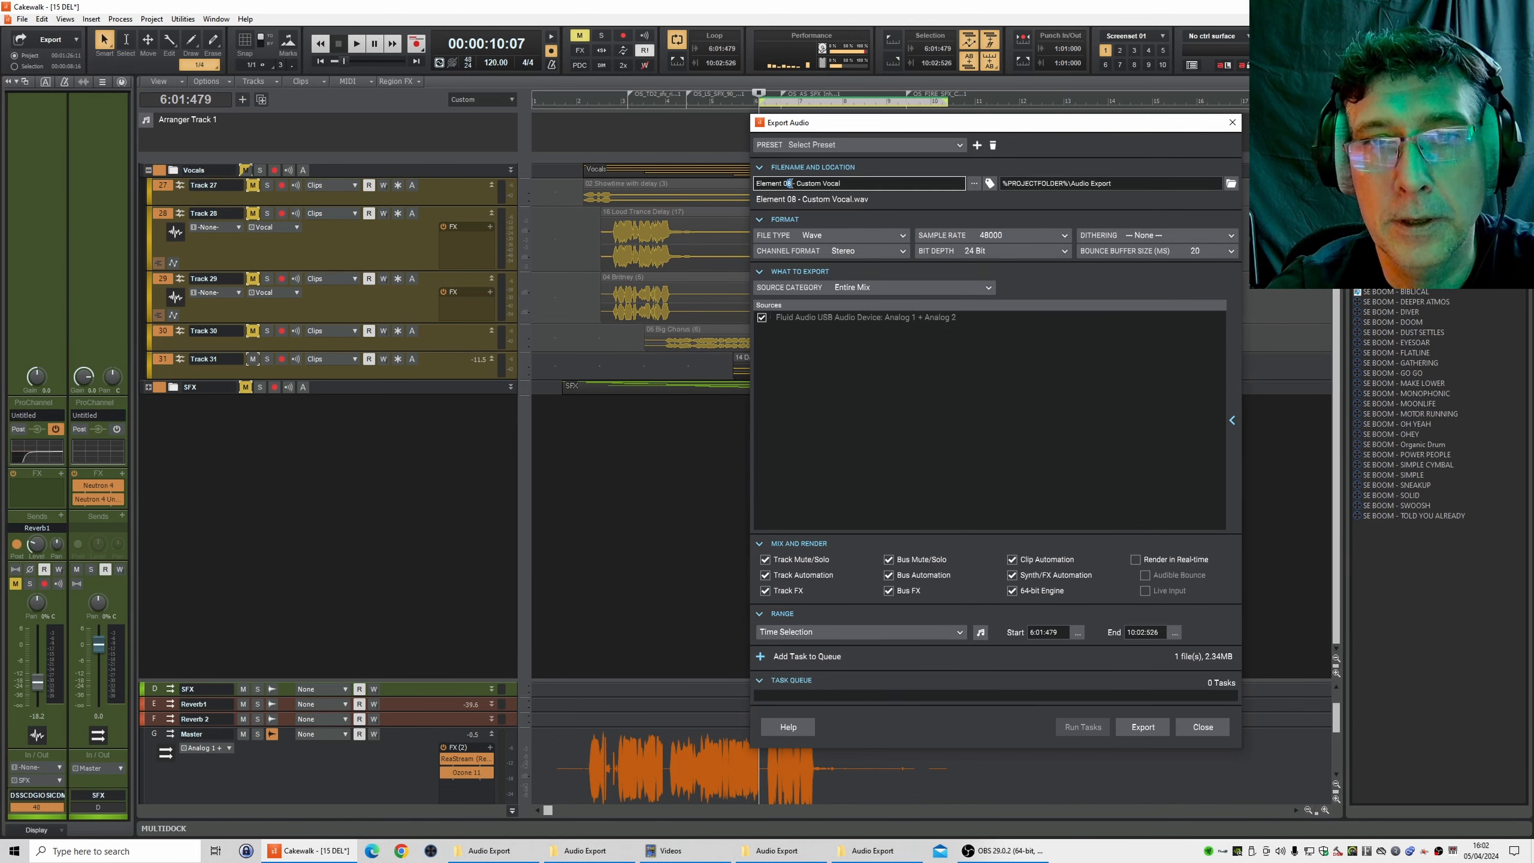
{"action": "left_click", "coordinate": [974, 184]}
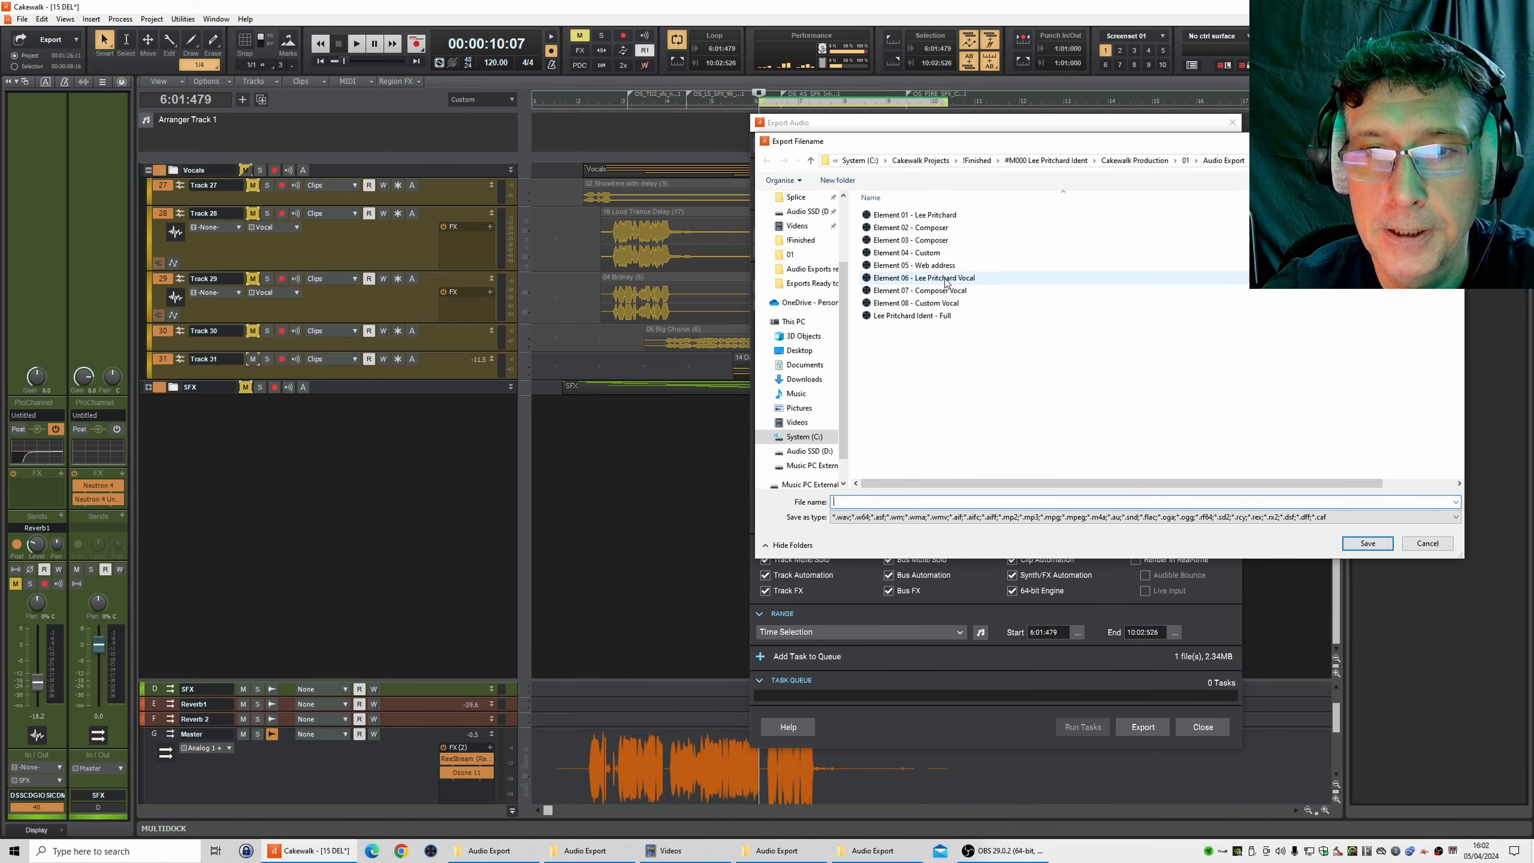
{"action": "left_click", "coordinate": [933, 267]}
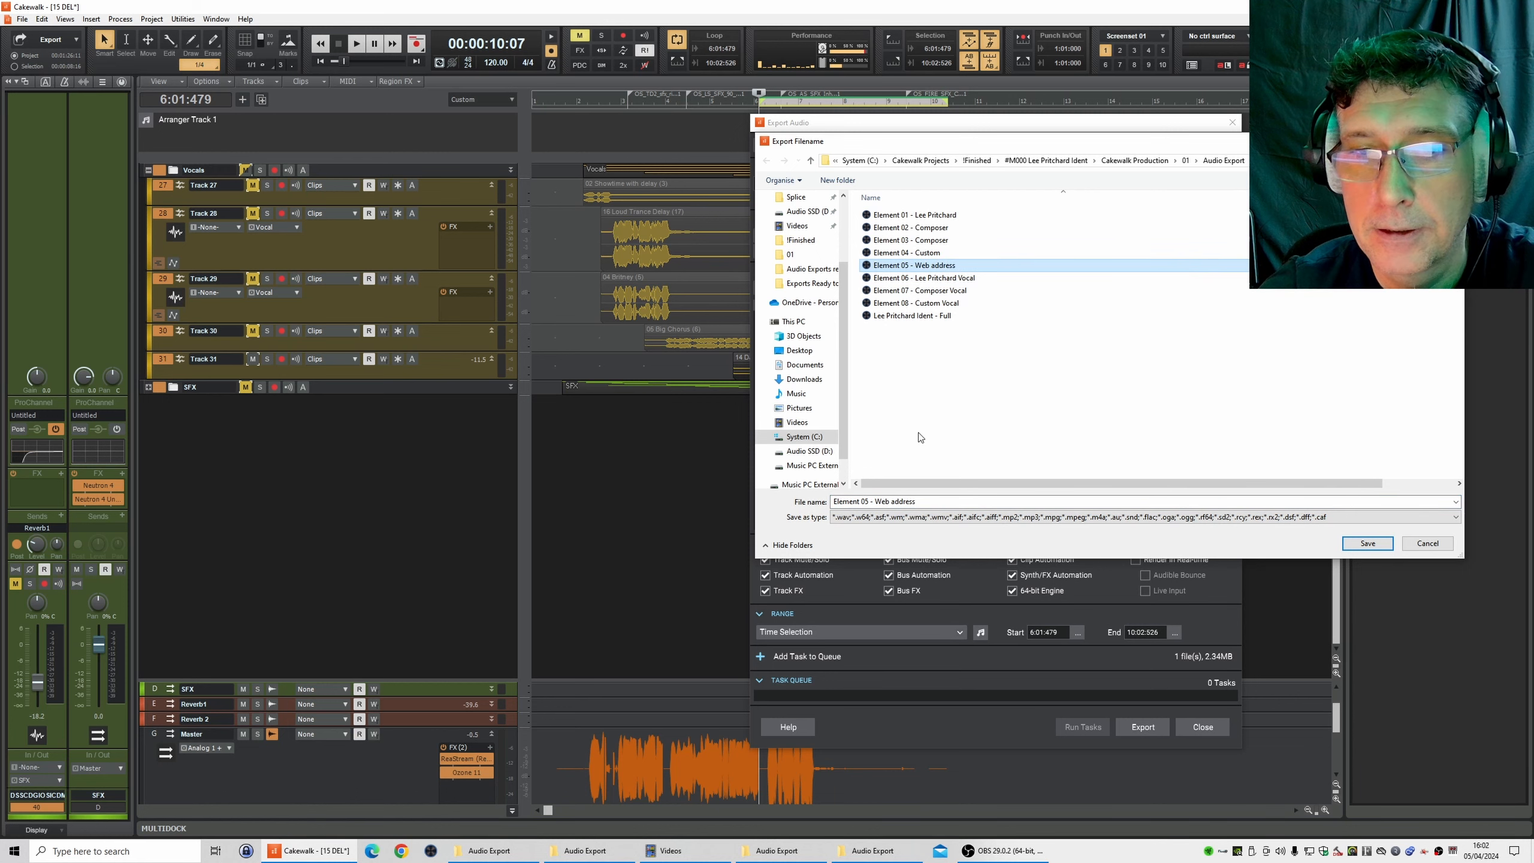
- Name the file Element 09 - Web address Vocal and export the time selection from 6:01:479 to 10:02:526 as a Wave file
{"action": "left_click", "coordinate": [866, 502]}
{"action": "left_click", "coordinate": [866, 502]}
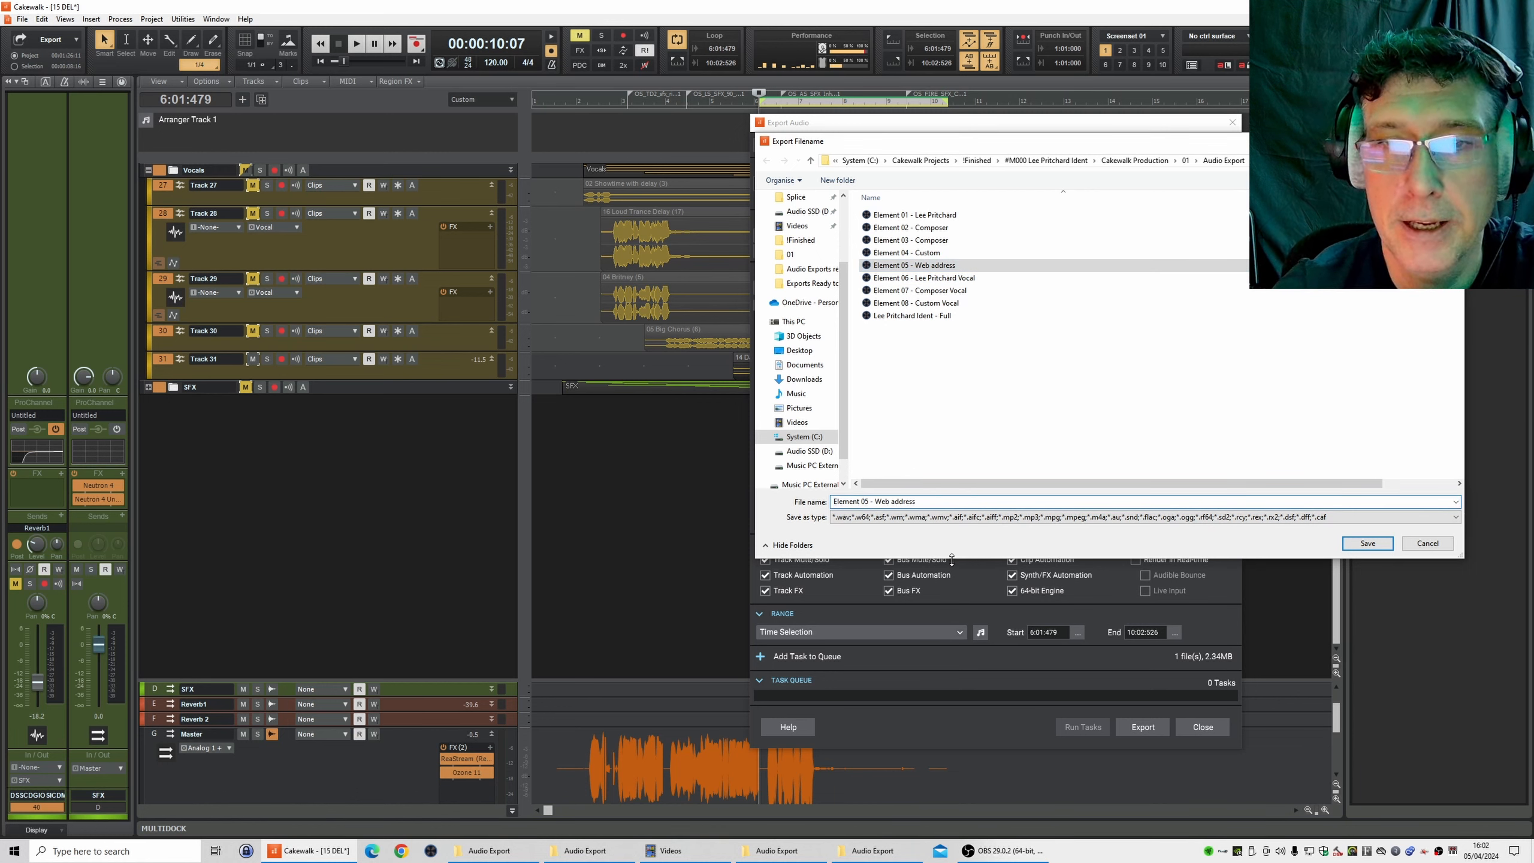
{"action": "key", "text": "Delete"}
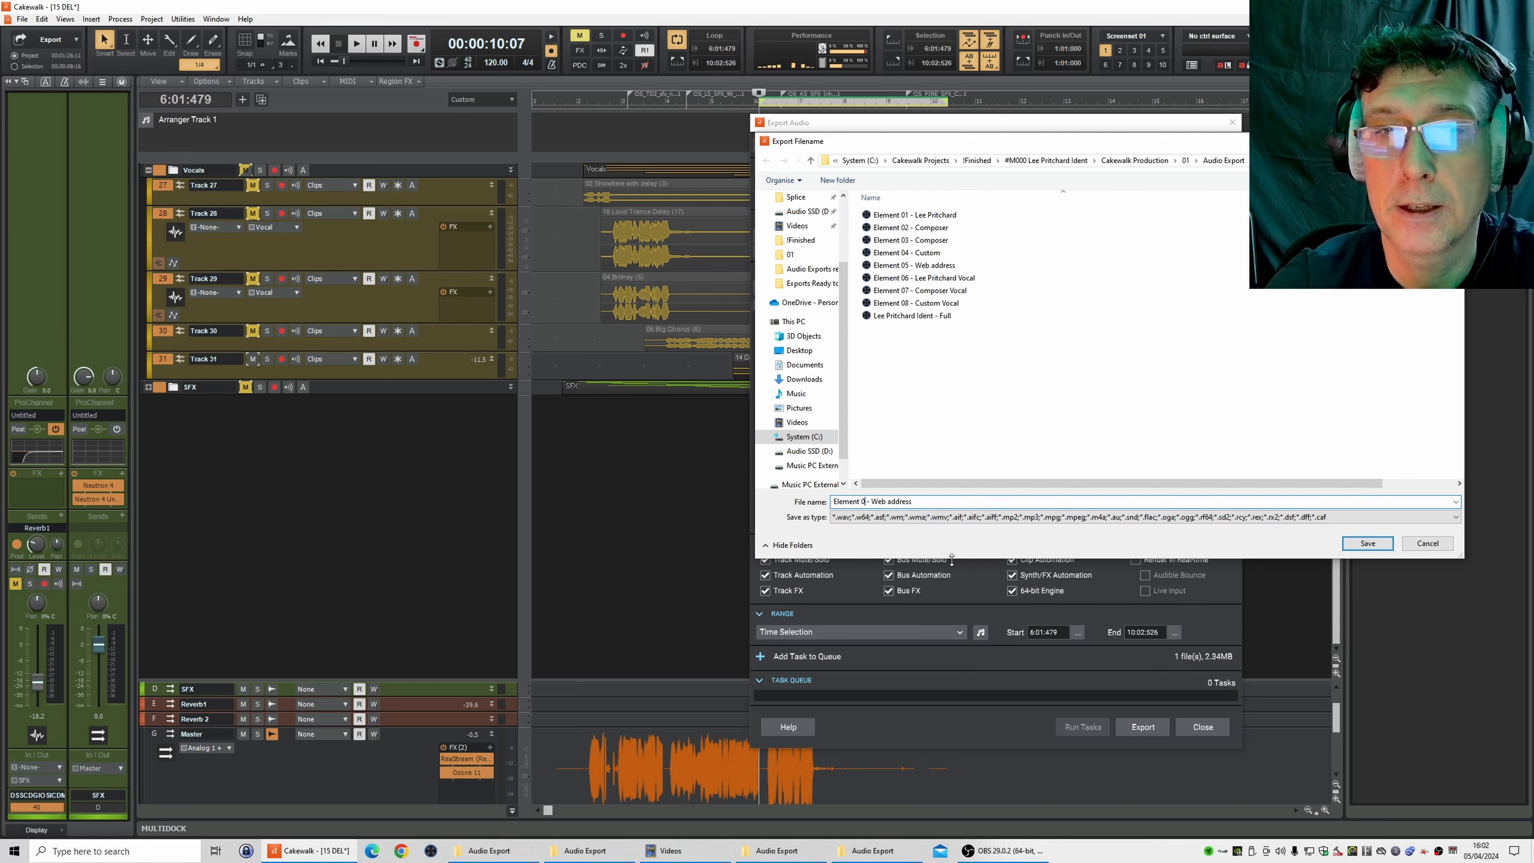
{"action": "type", "text": "9"}
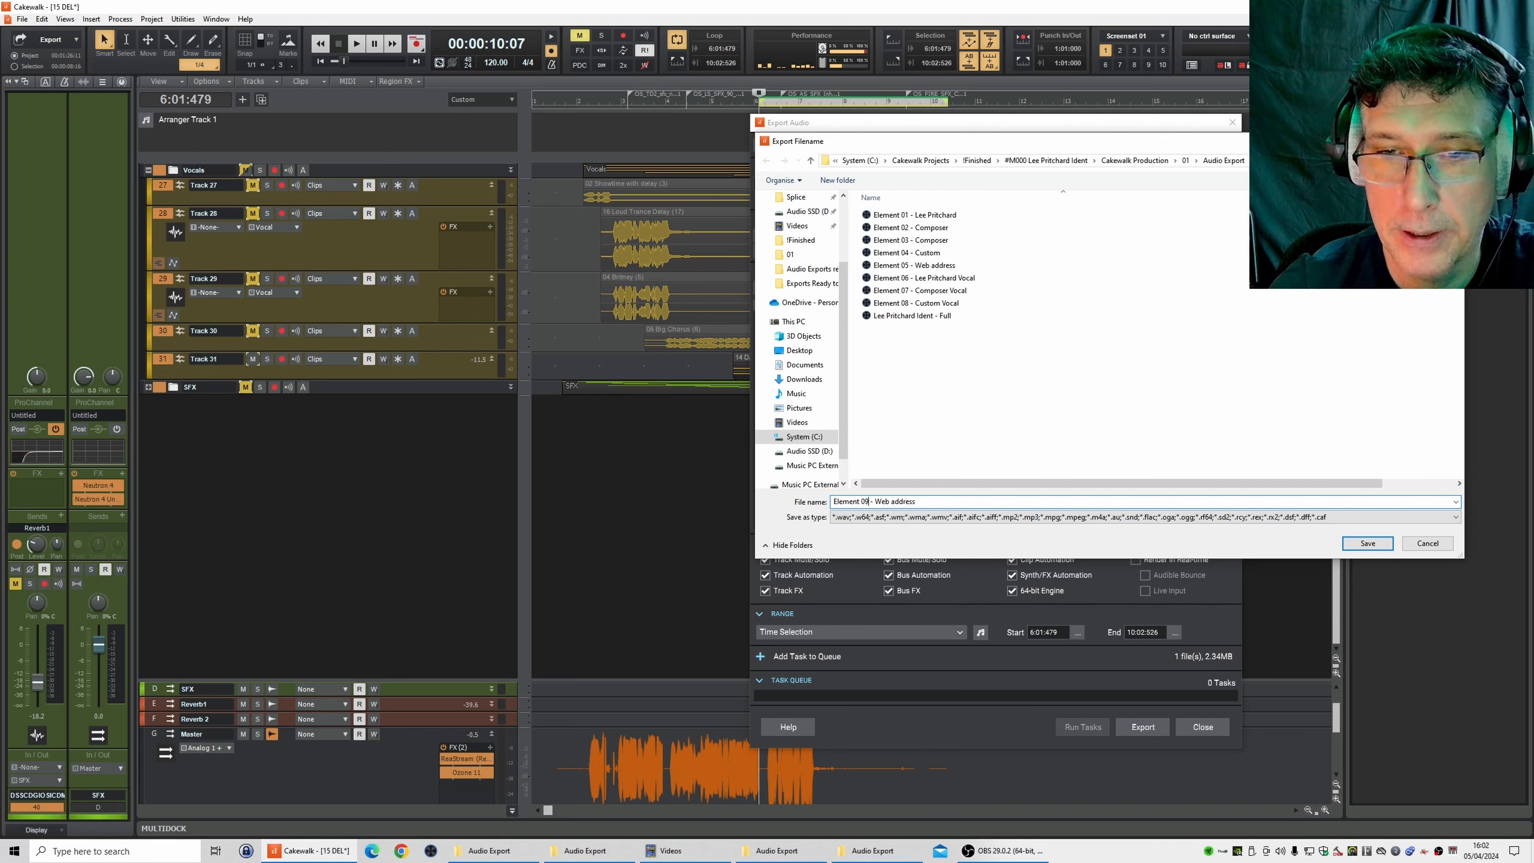
{"action": "left_click", "coordinate": [1020, 504]}
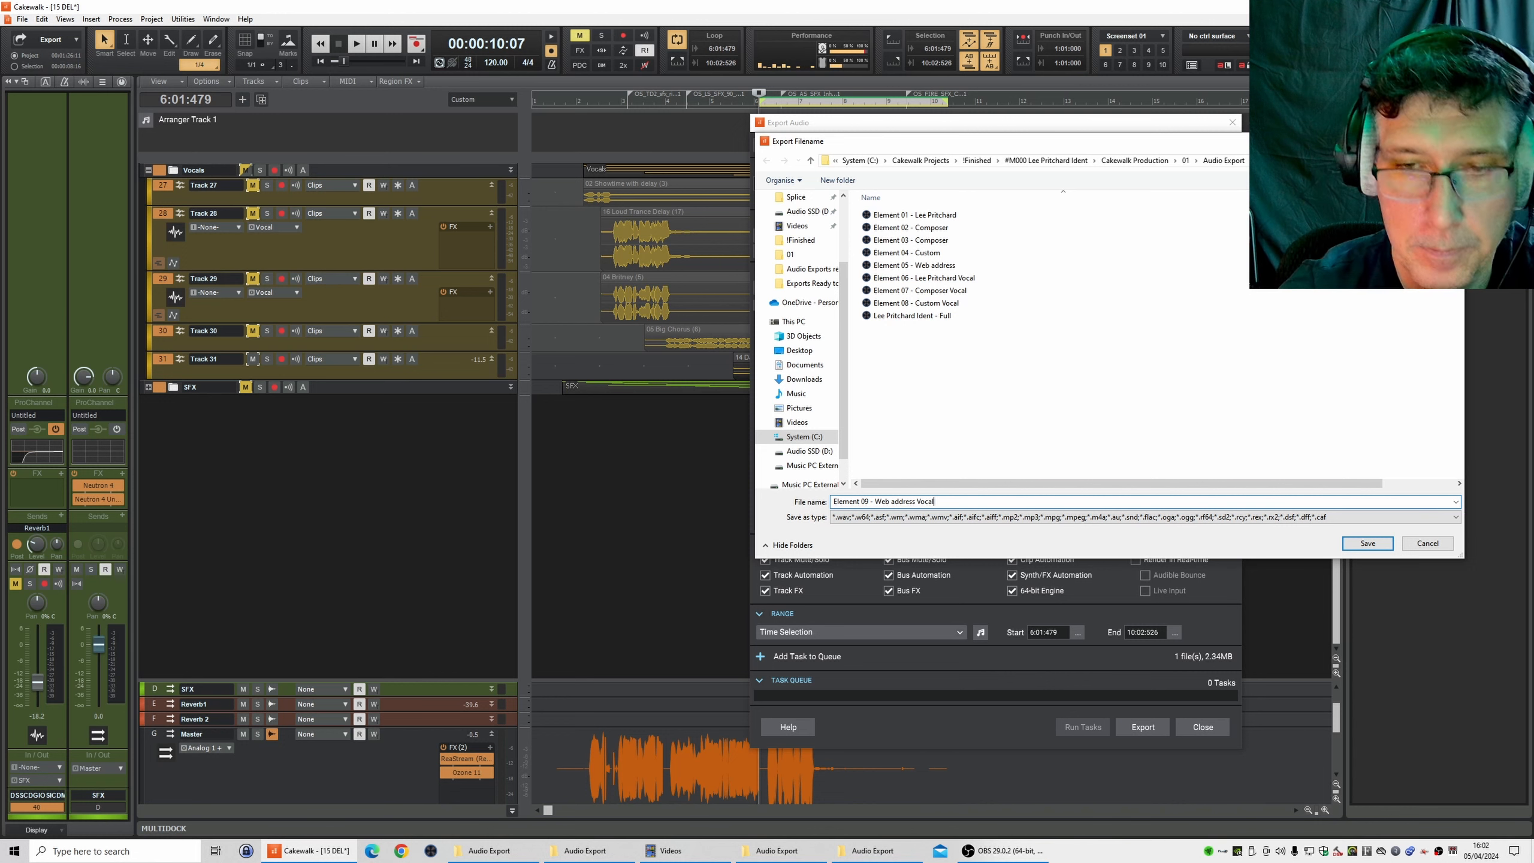
{"action": "type", "text": "Vocal"}
{"action": "left_click", "coordinate": [1366, 543]}
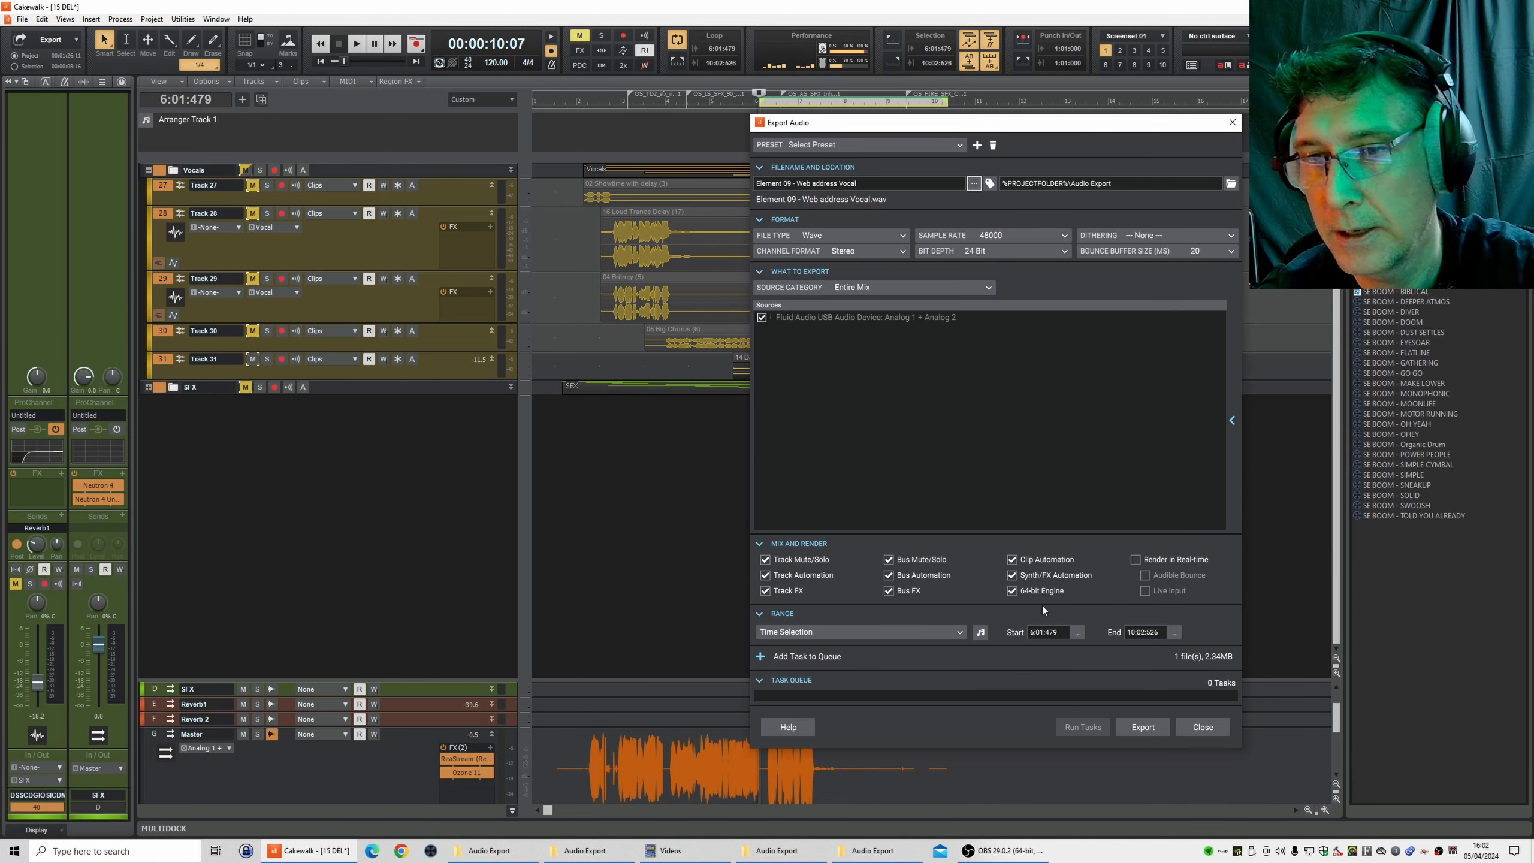
{"action": "left_click", "coordinate": [1141, 726]}
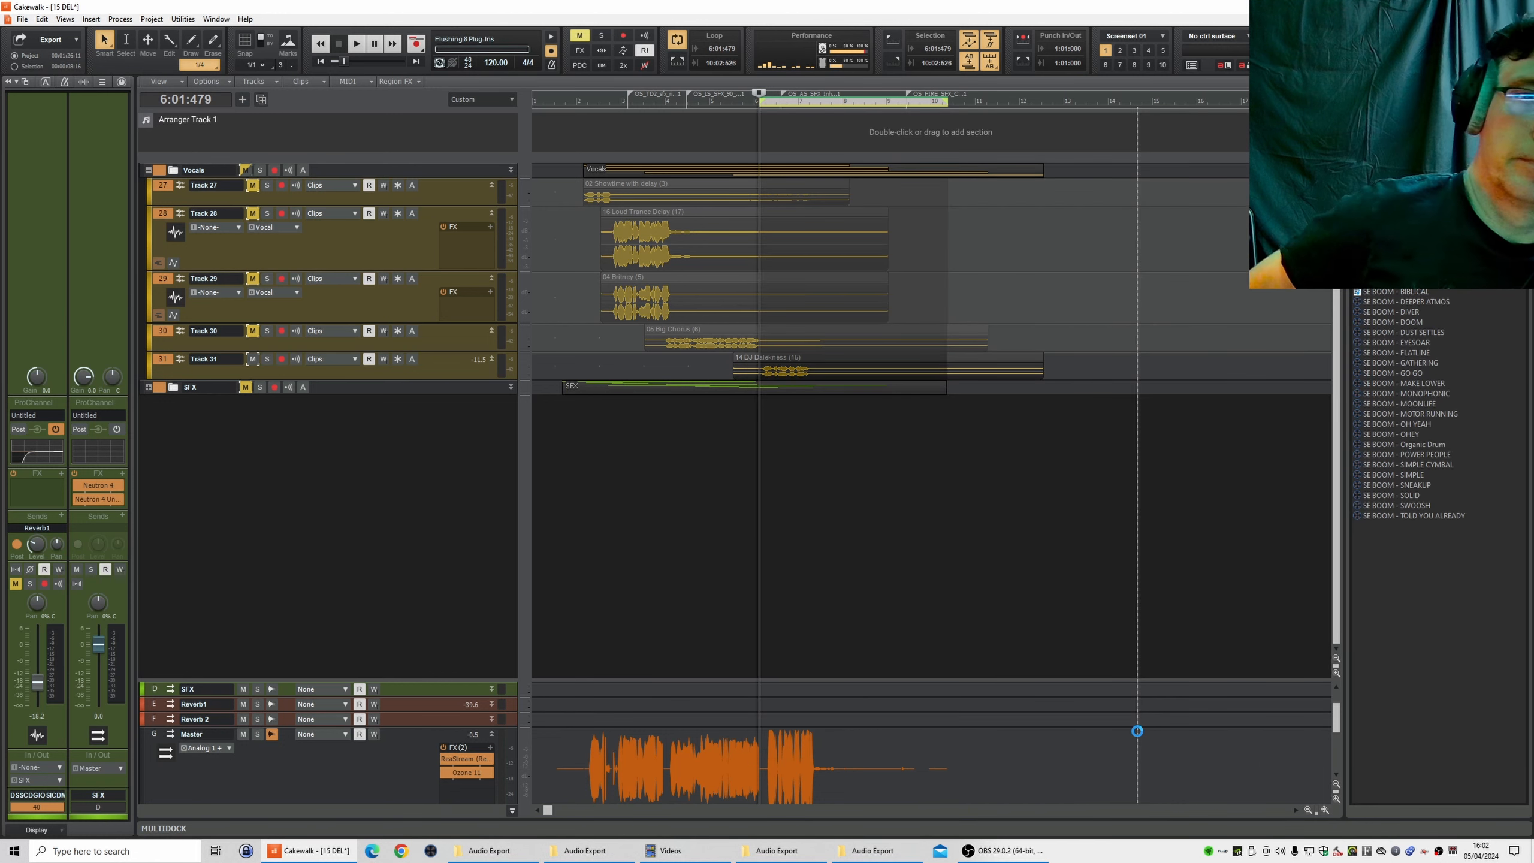
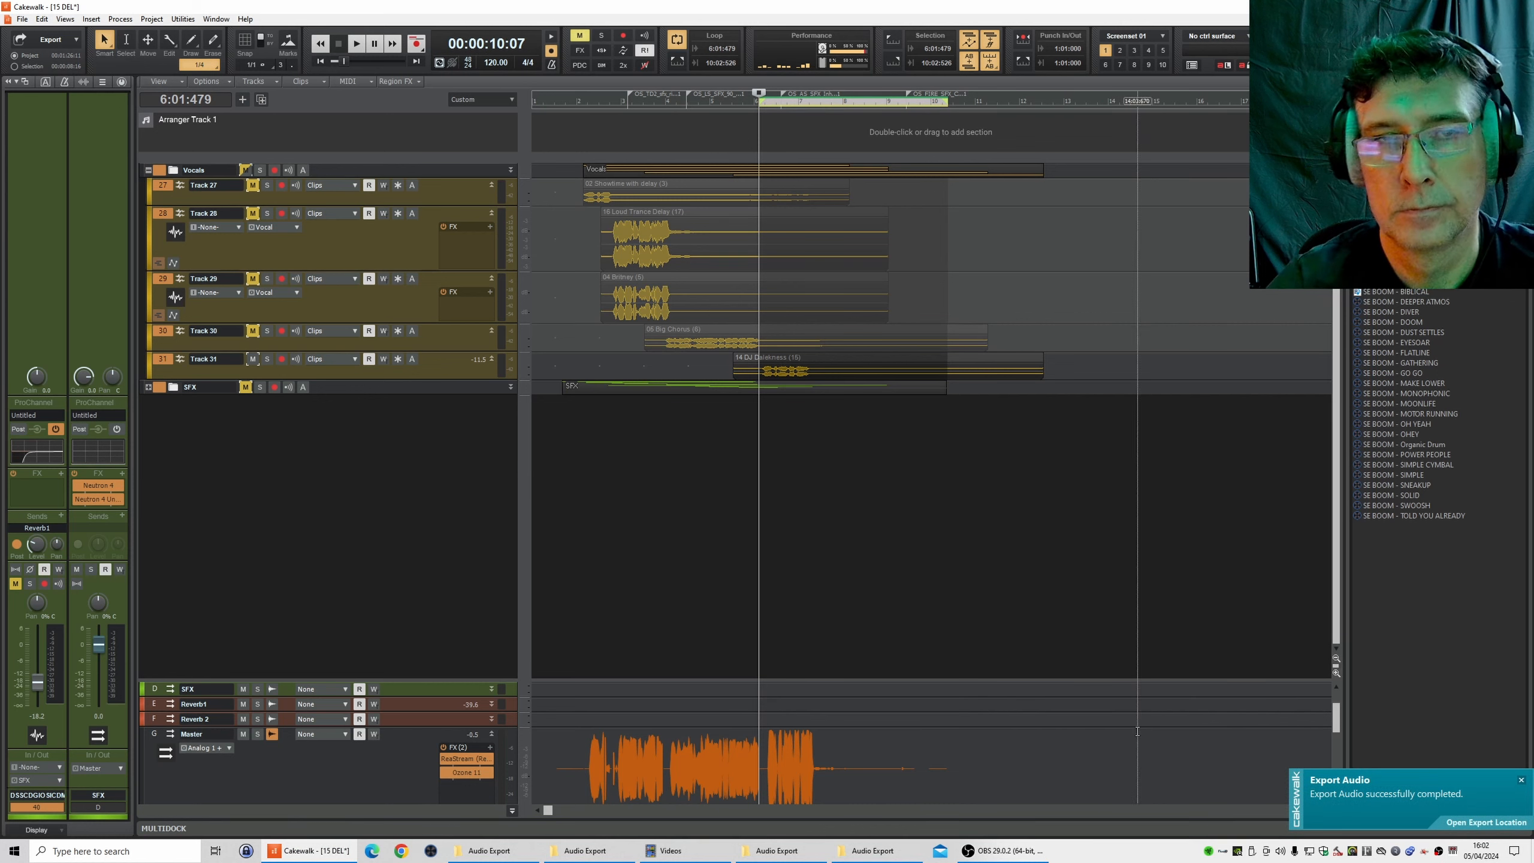
{"action": "left_click", "coordinate": [1521, 781]}
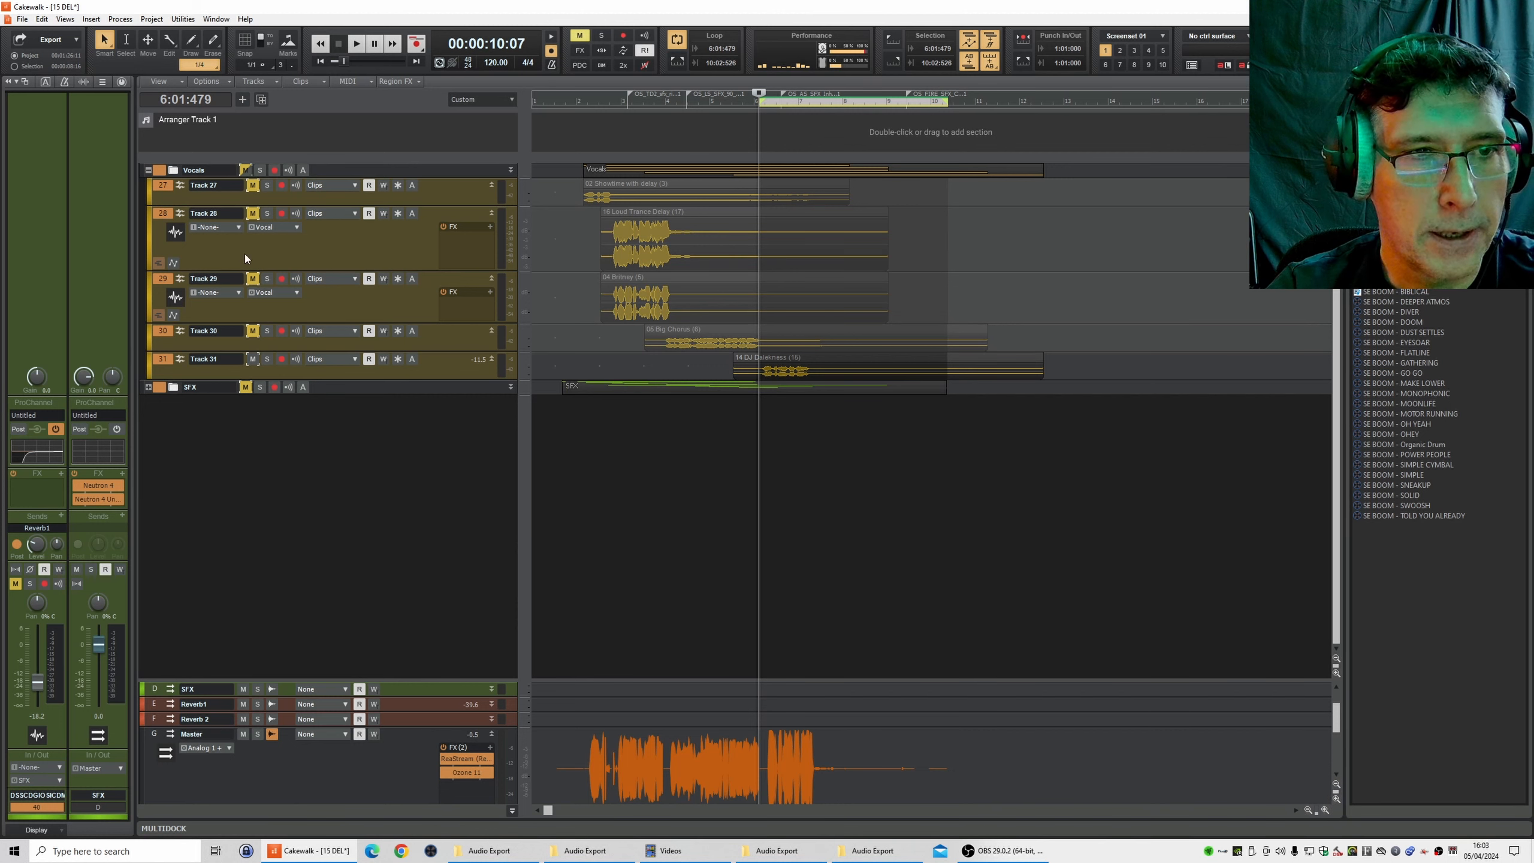
- Unmute the Vocals and SFX folders, expand the SFX folder, and play the full mix from 1:04:444
{"action": "left_click", "coordinate": [245, 170]}
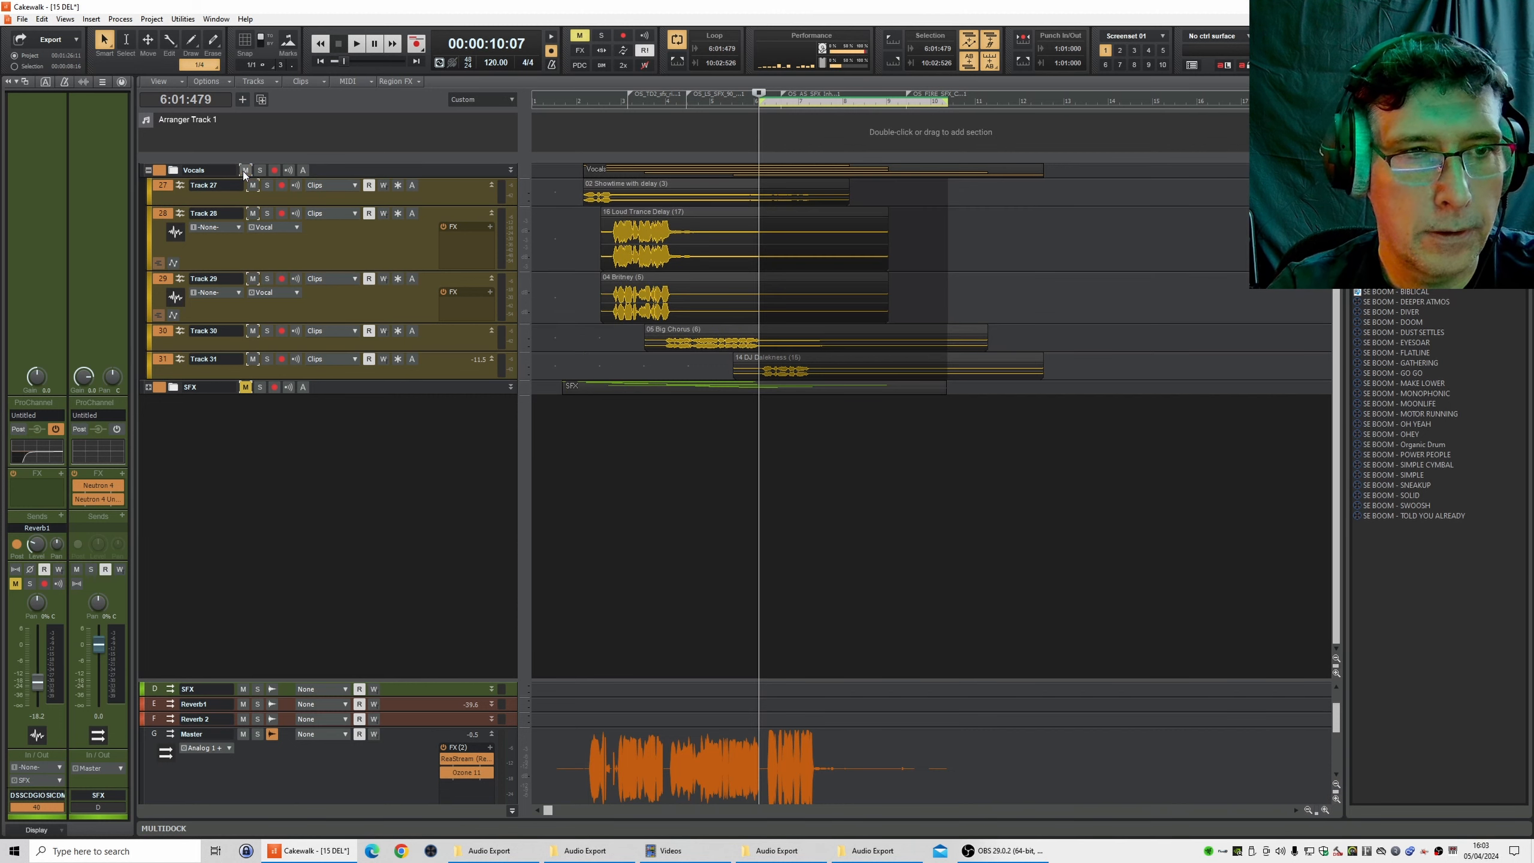
{"action": "left_click", "coordinate": [148, 386]}
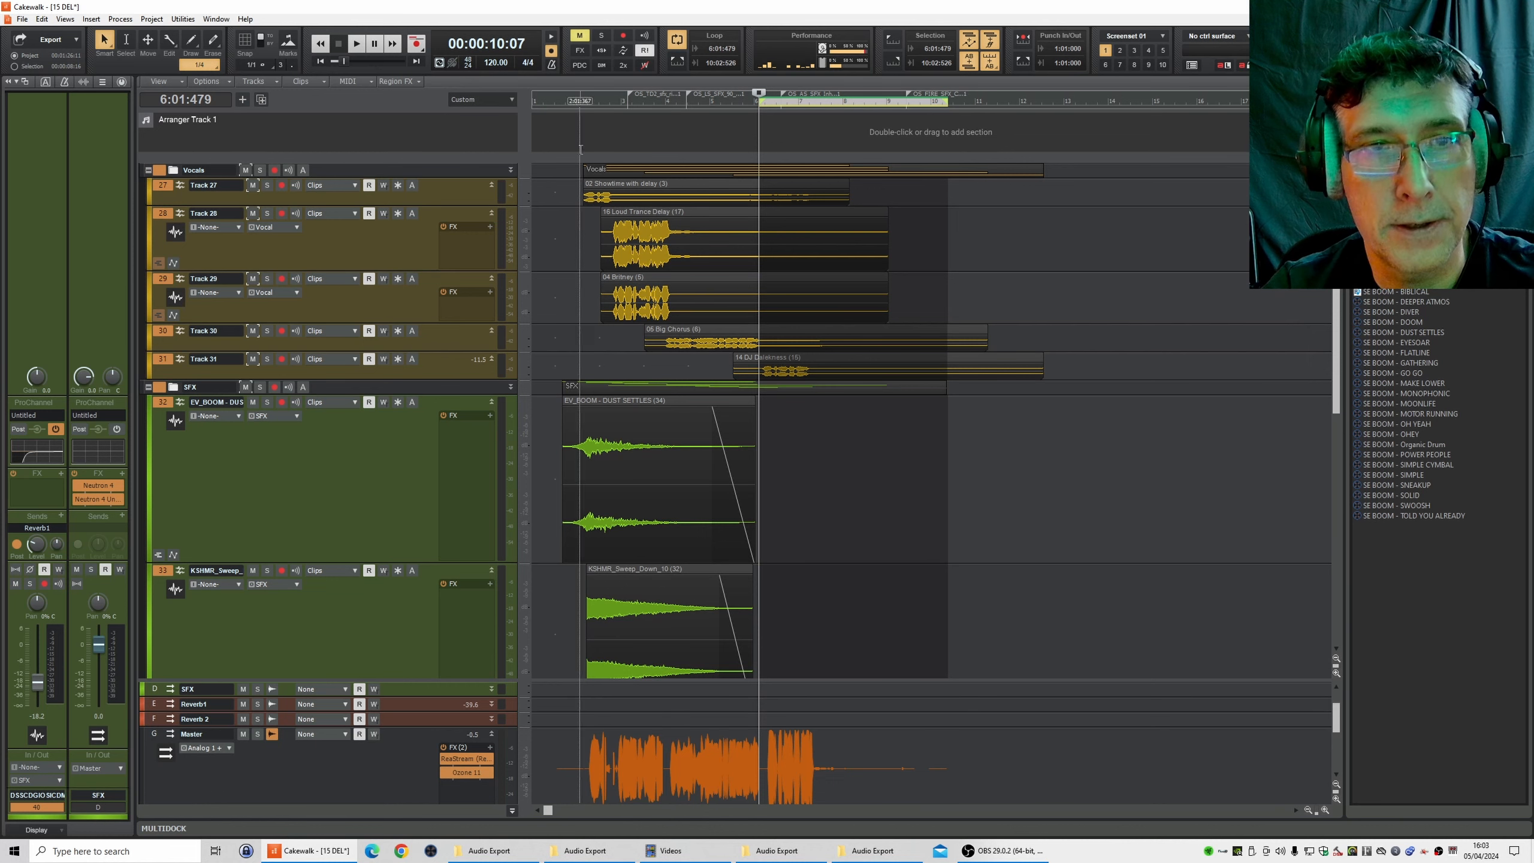
{"action": "left_click", "coordinate": [570, 105]}
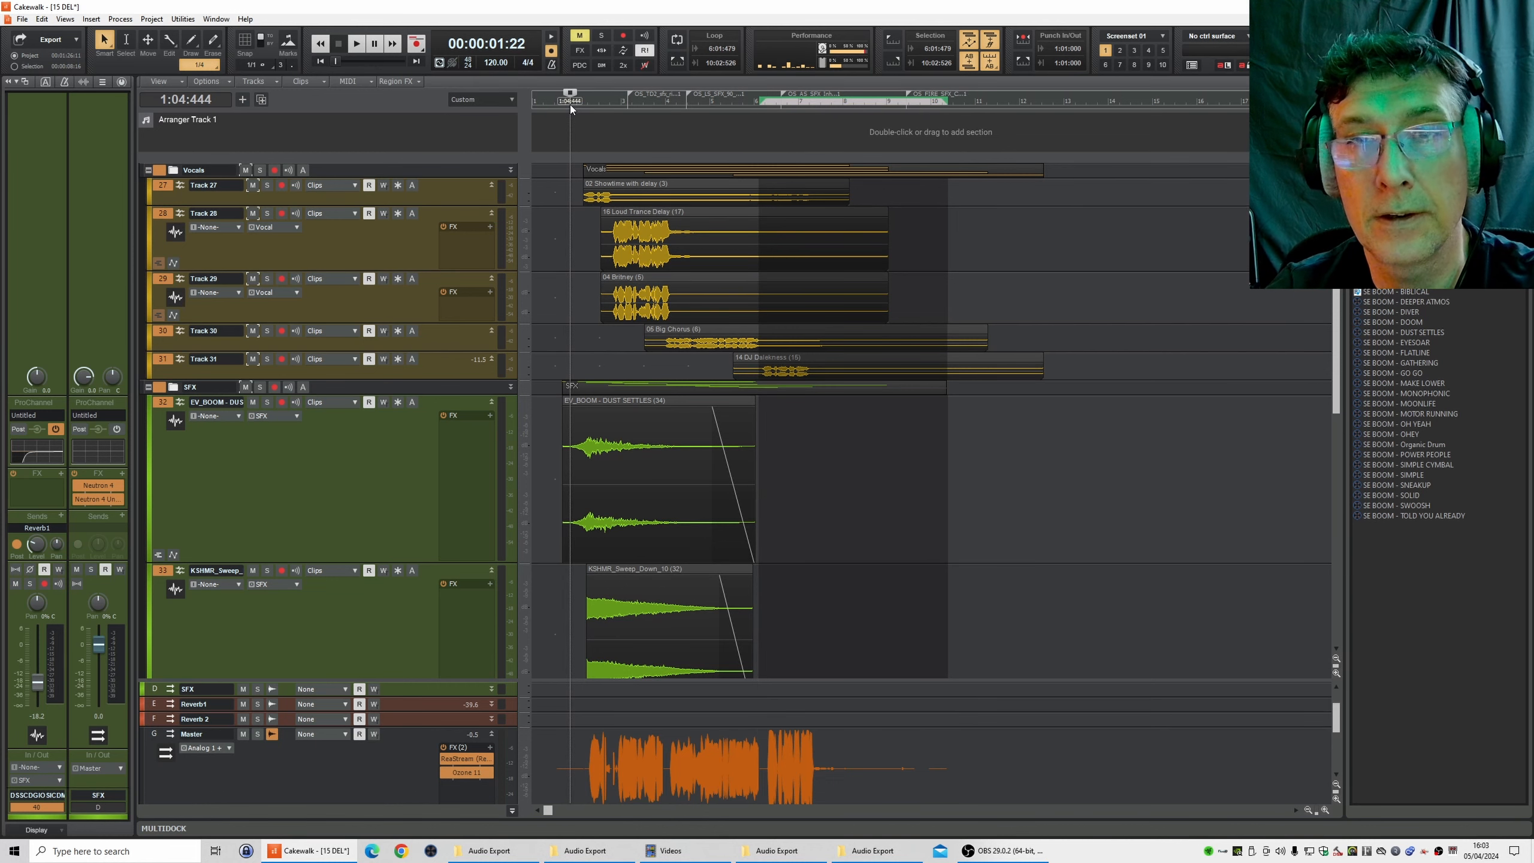
{"action": "key", "text": "space"}
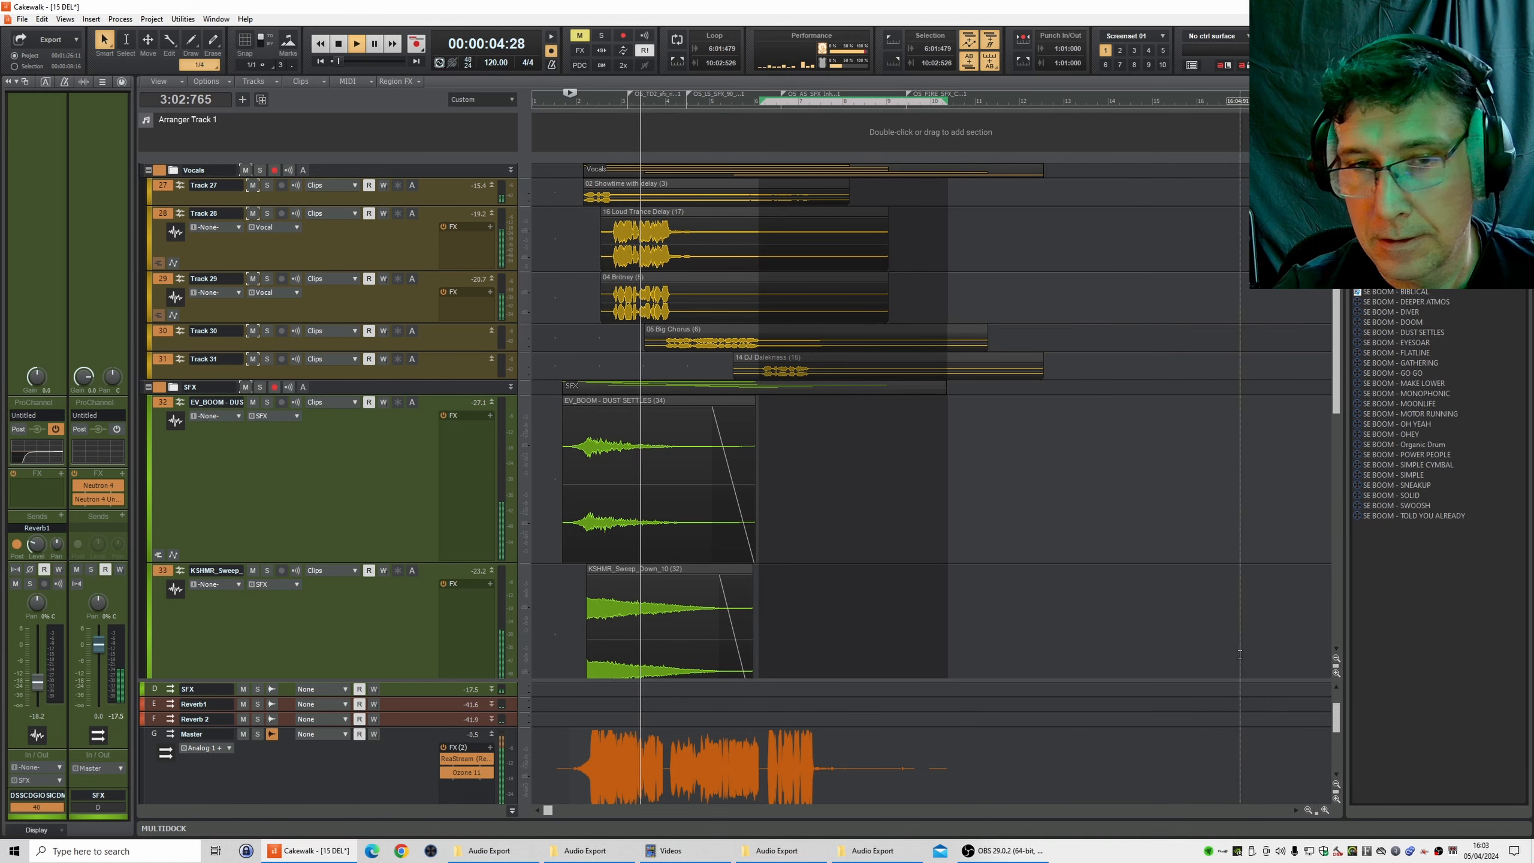
{"action": "key", "text": "space"}
- Mute the Vocals folder and play the SFX tracks on their own from 1:04:444 past measure 11
{"action": "left_click", "coordinate": [245, 170]}
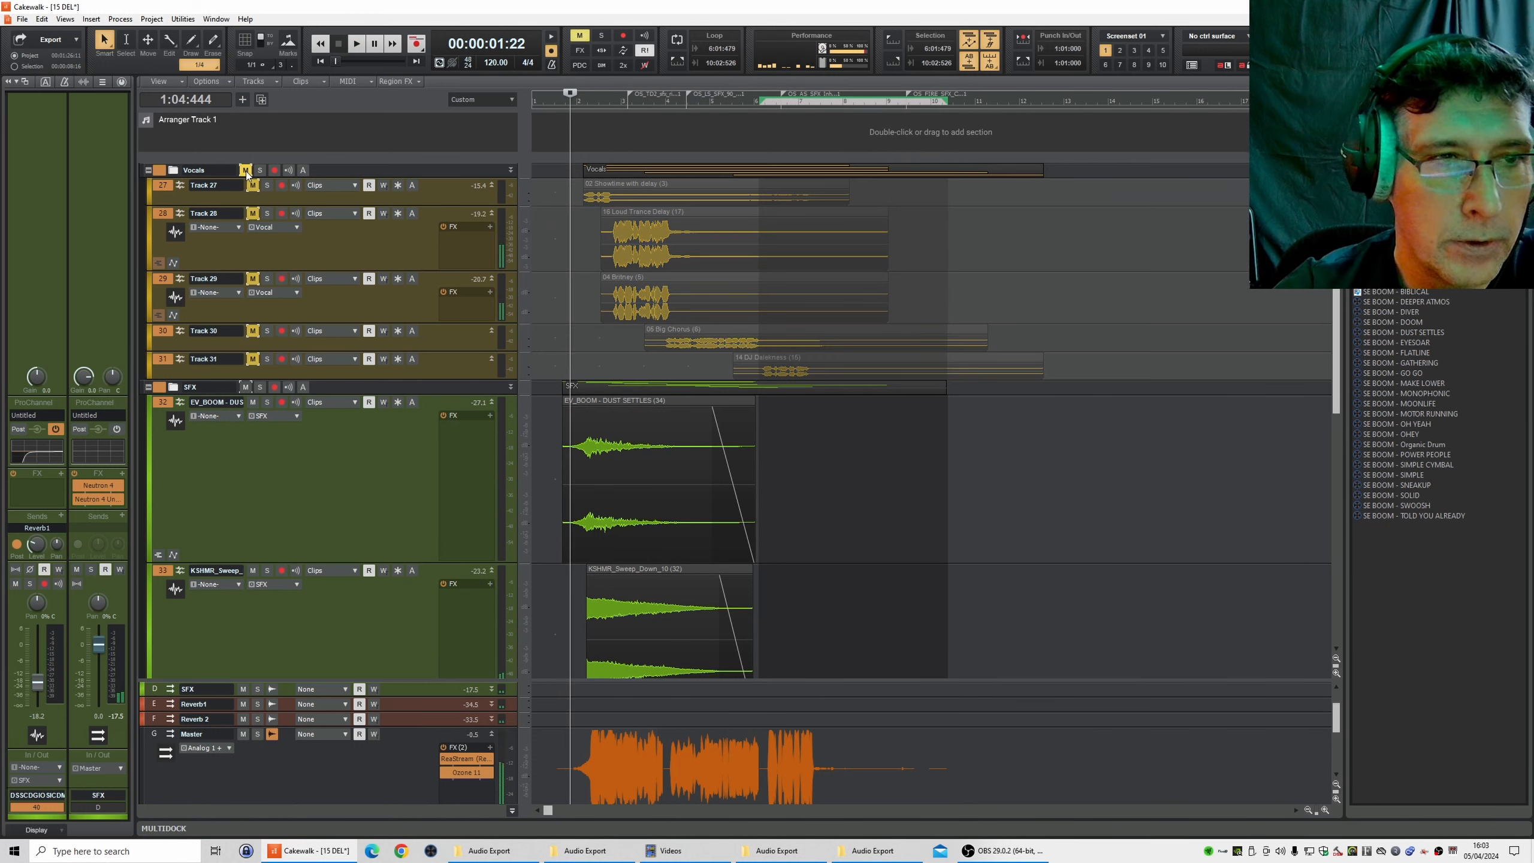
{"action": "key", "text": "space"}
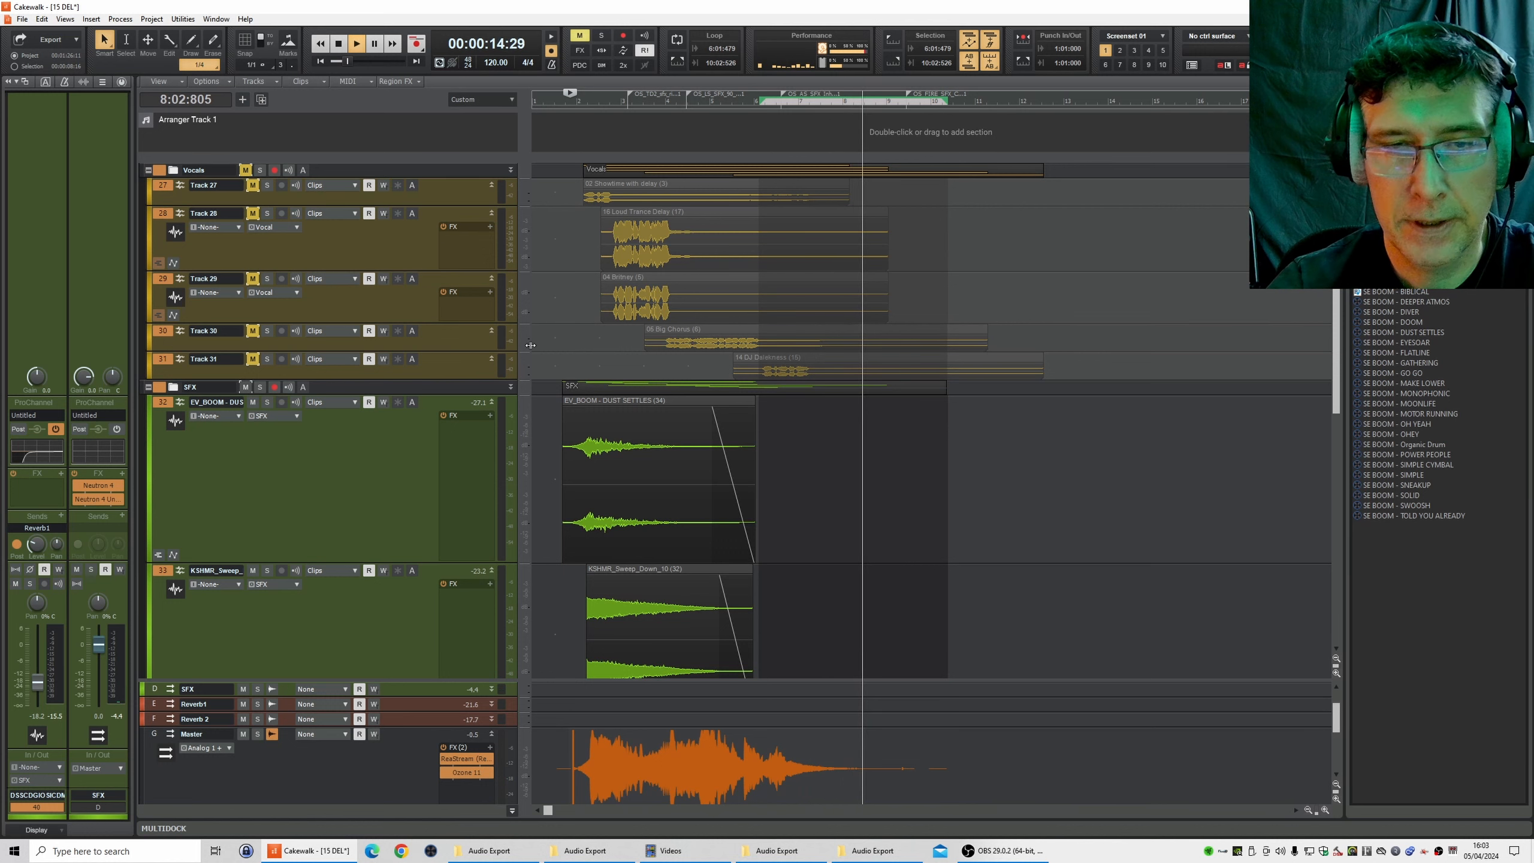
{"action": "scroll", "coordinate": [689, 457], "scroll_direction": "down", "scroll_amount": 1}
{"action": "scroll", "coordinate": [689, 457], "scroll_direction": "down", "scroll_amount": 4}
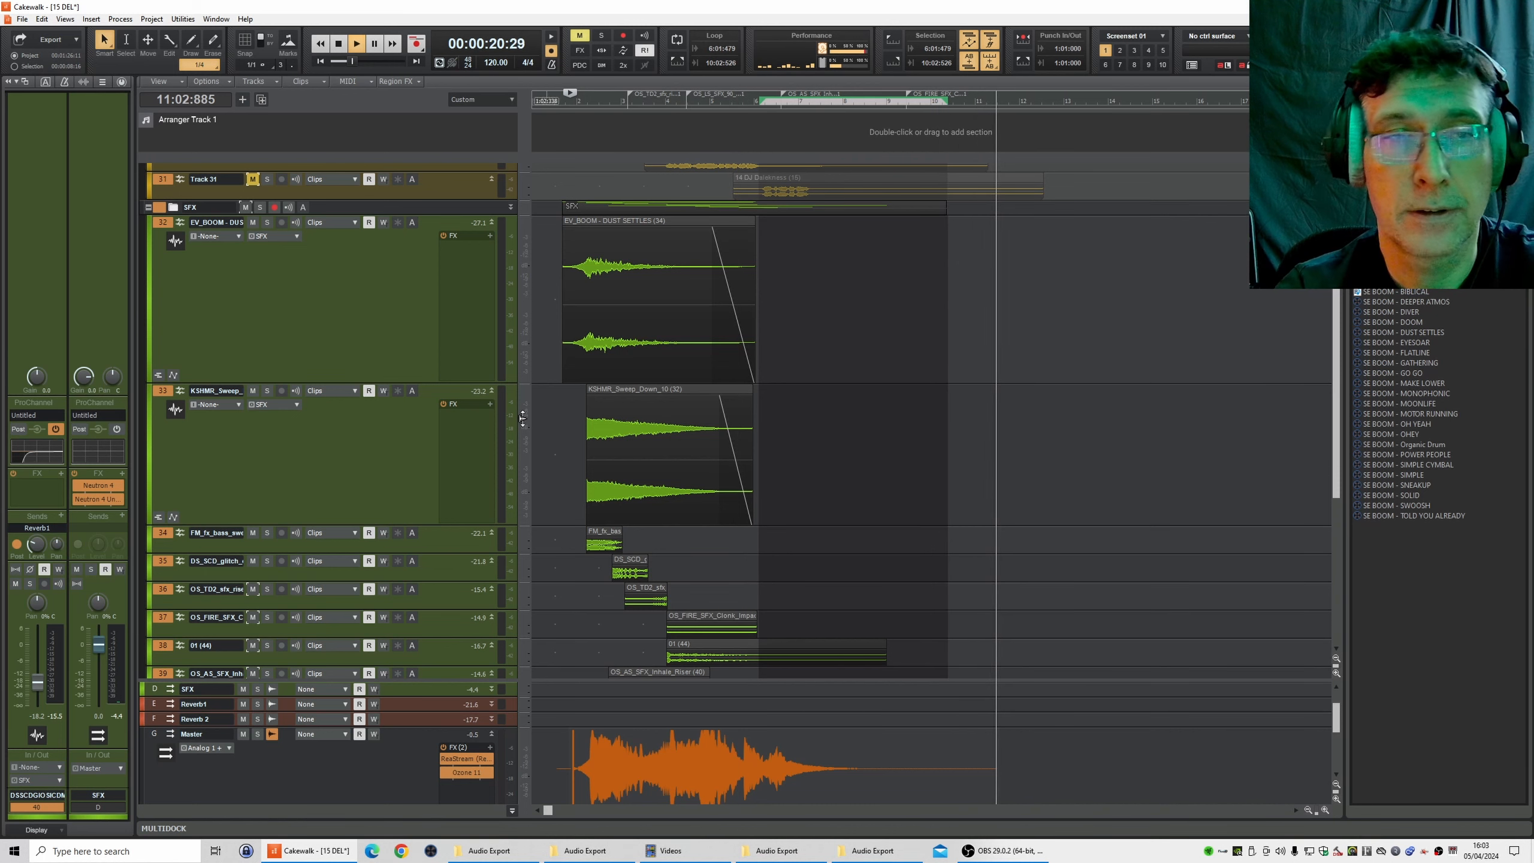
{"action": "left_click", "coordinate": [338, 44]}
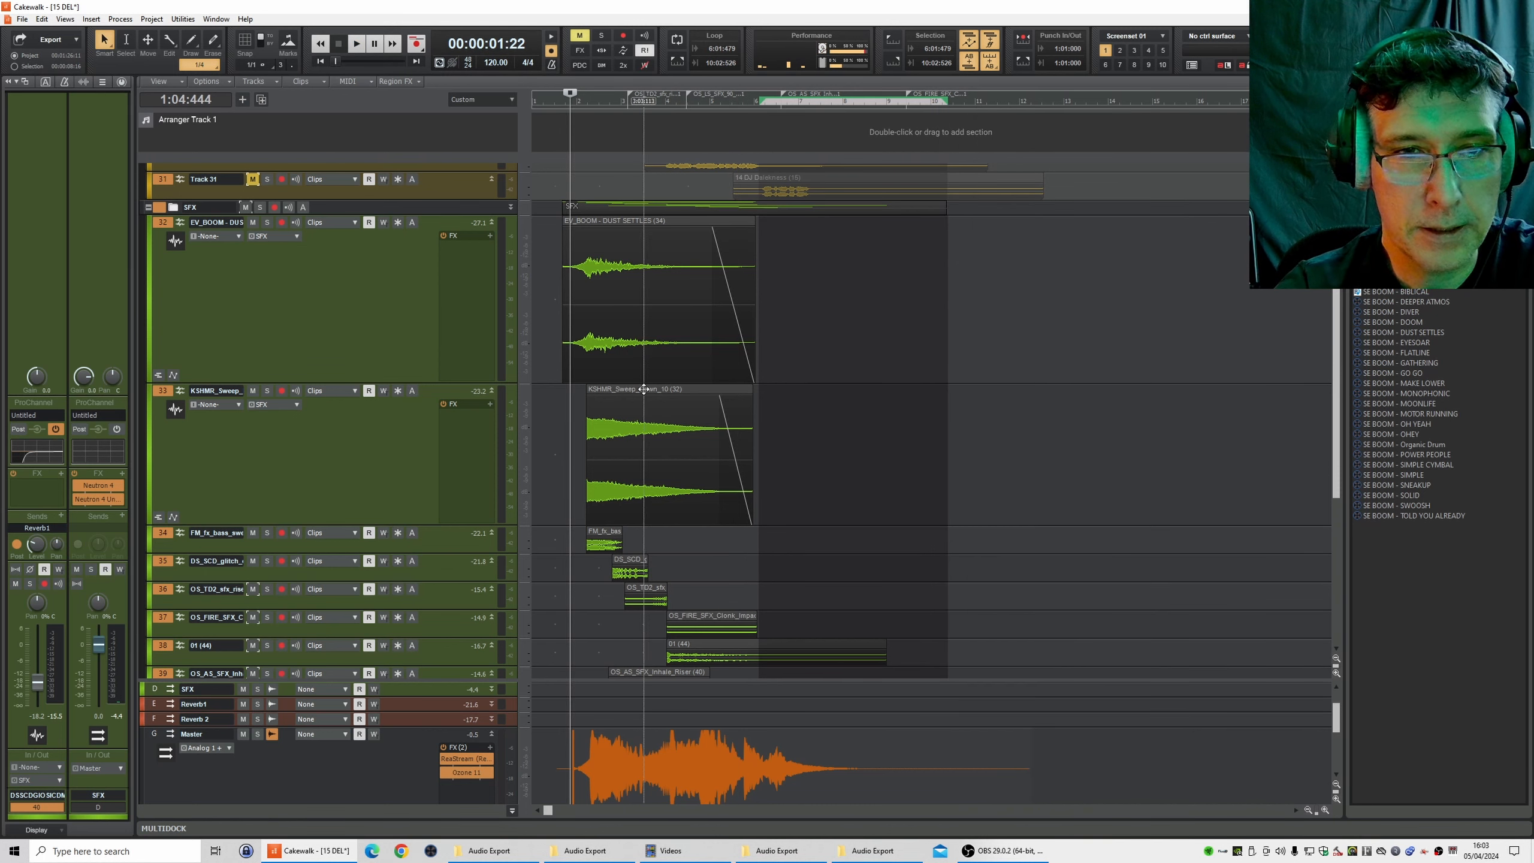
- Examine how the sound-effect clips are arranged and overlap across the SFX folder's tracks
{"action": "scroll", "coordinate": [684, 384], "scroll_direction": "down", "scroll_amount": 3}
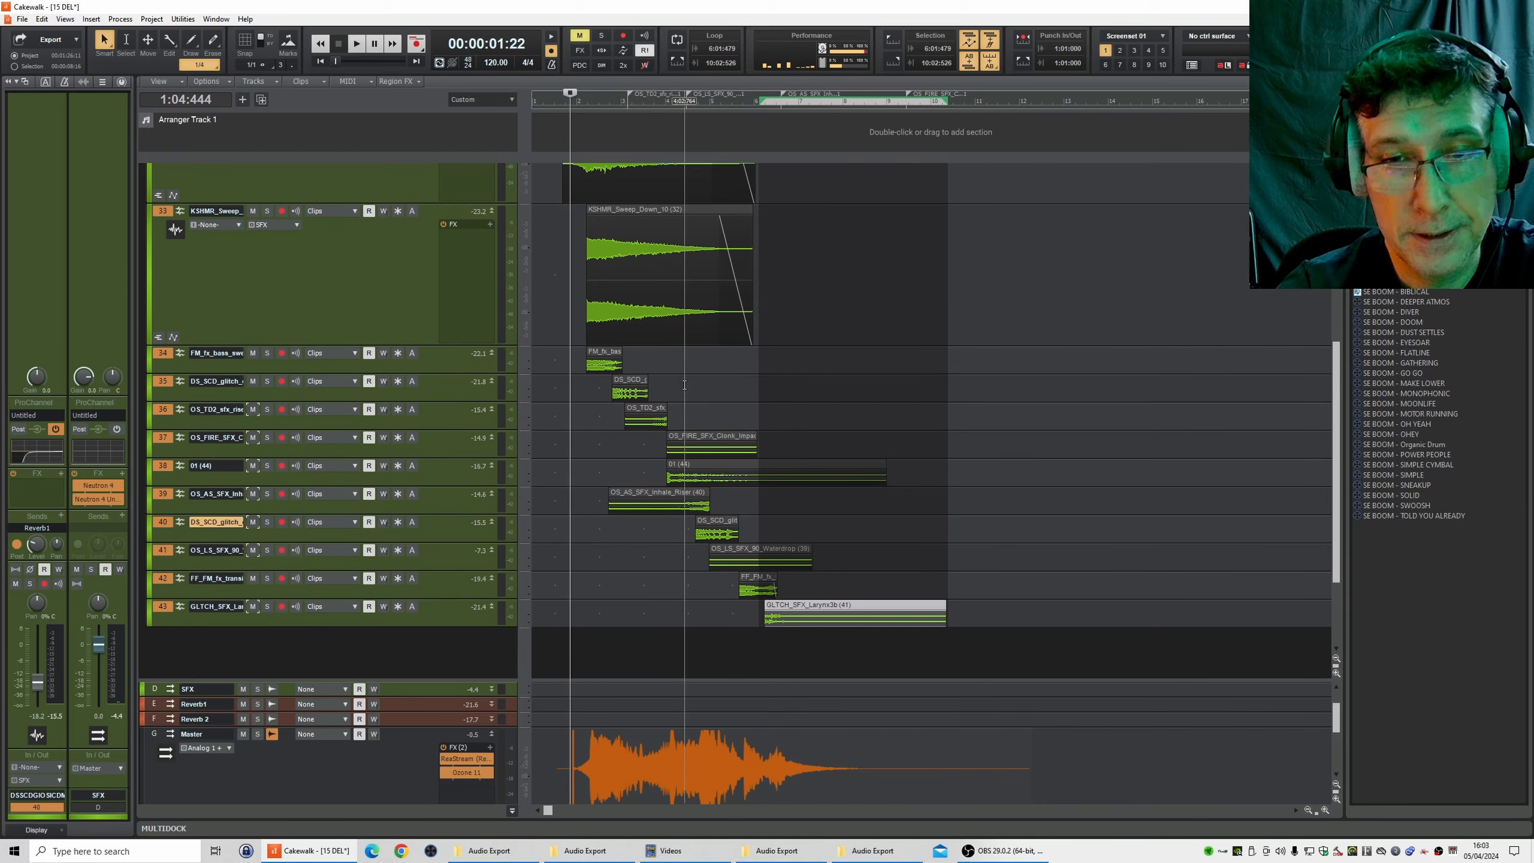
{"action": "scroll", "coordinate": [684, 385], "scroll_direction": "up", "scroll_amount": 2}
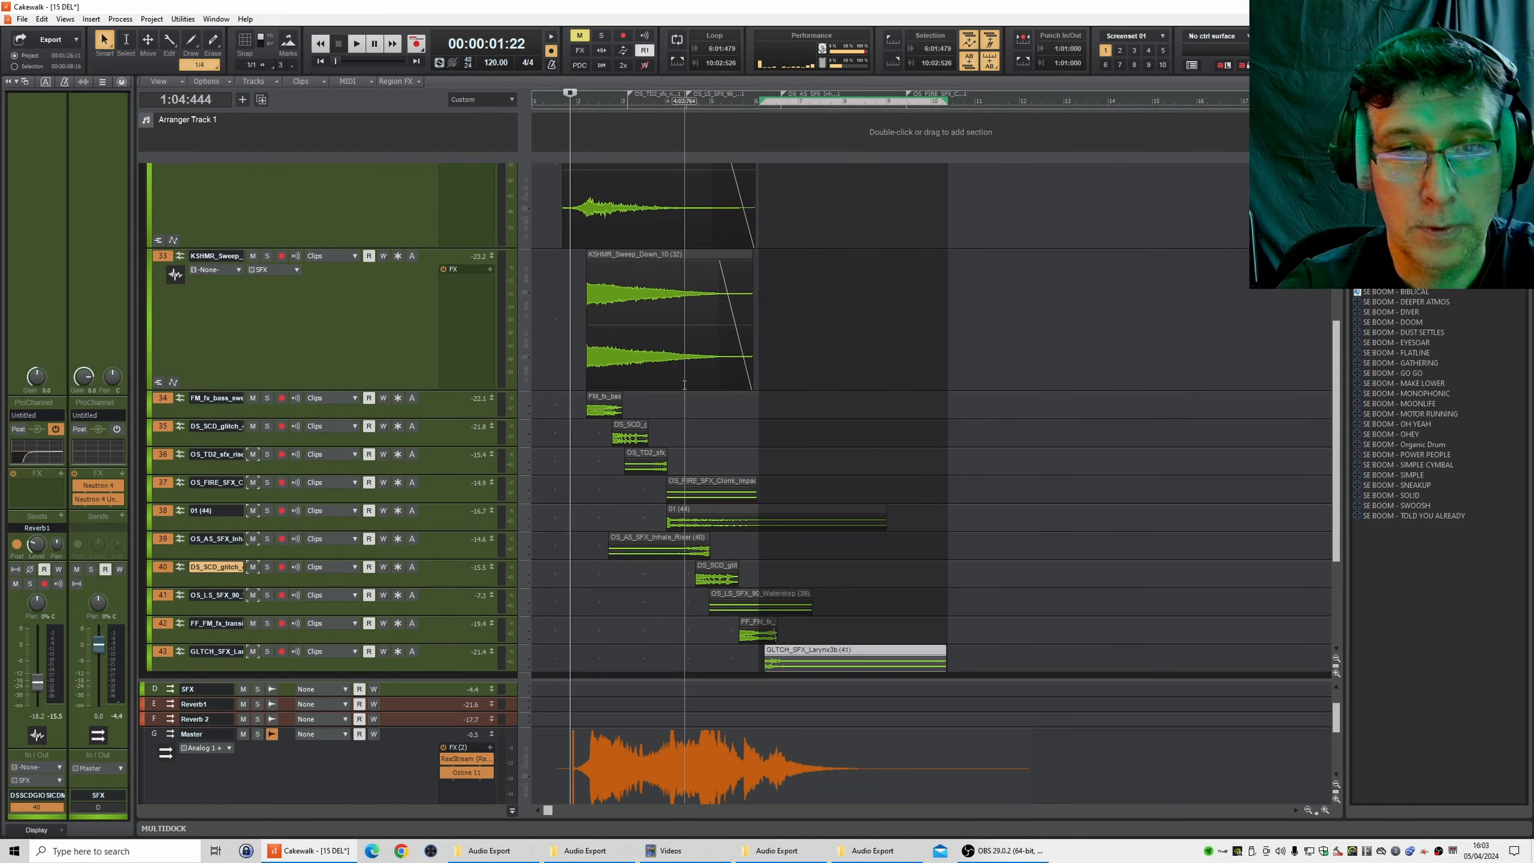
{"action": "scroll", "coordinate": [684, 384], "scroll_direction": "up", "scroll_amount": 1}
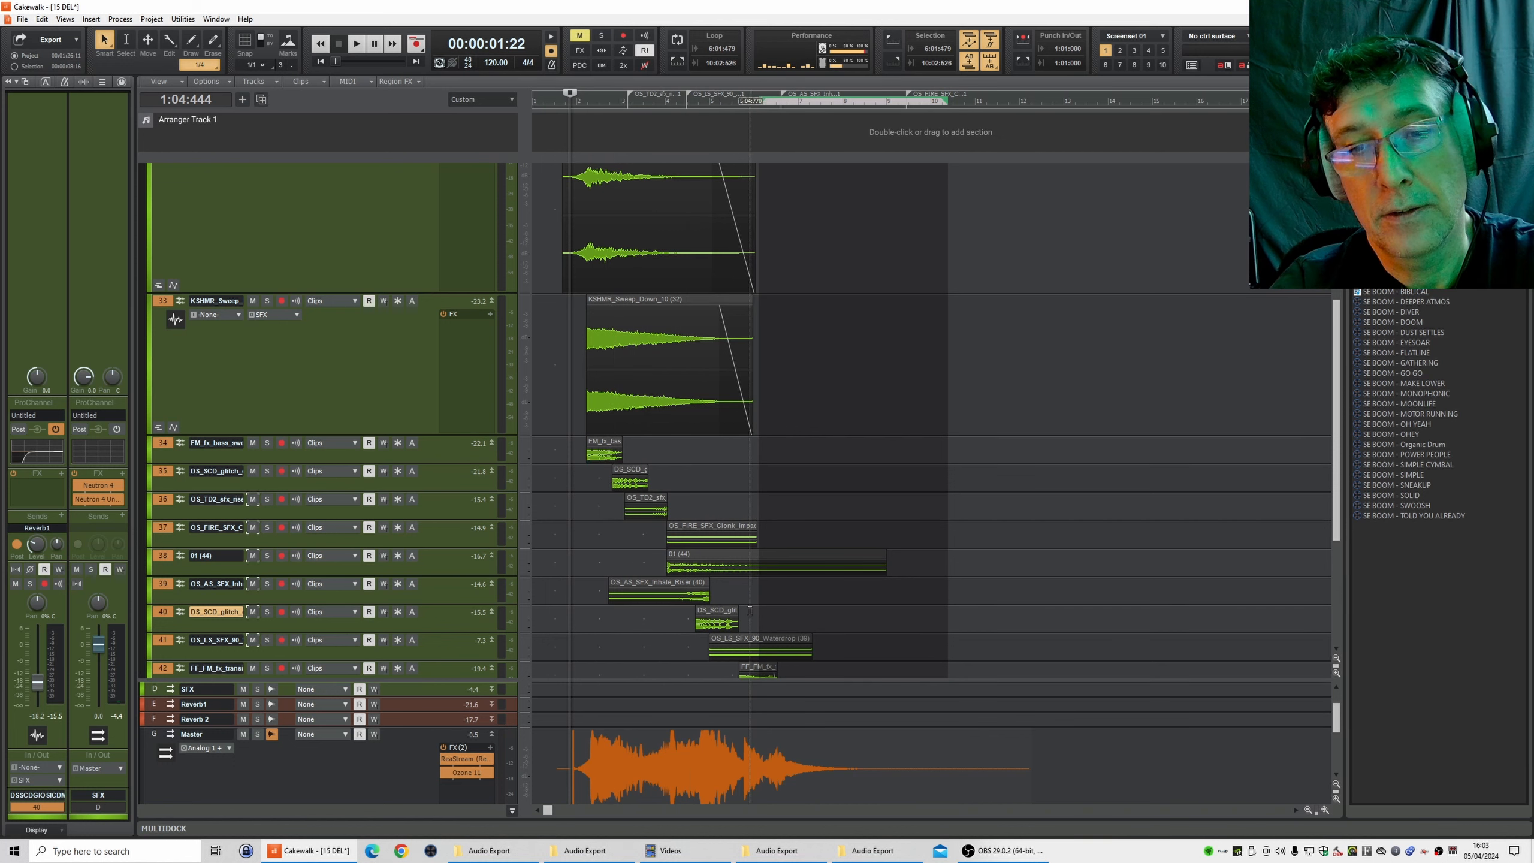
{"action": "scroll", "coordinate": [750, 611], "scroll_direction": "down", "scroll_amount": 4}
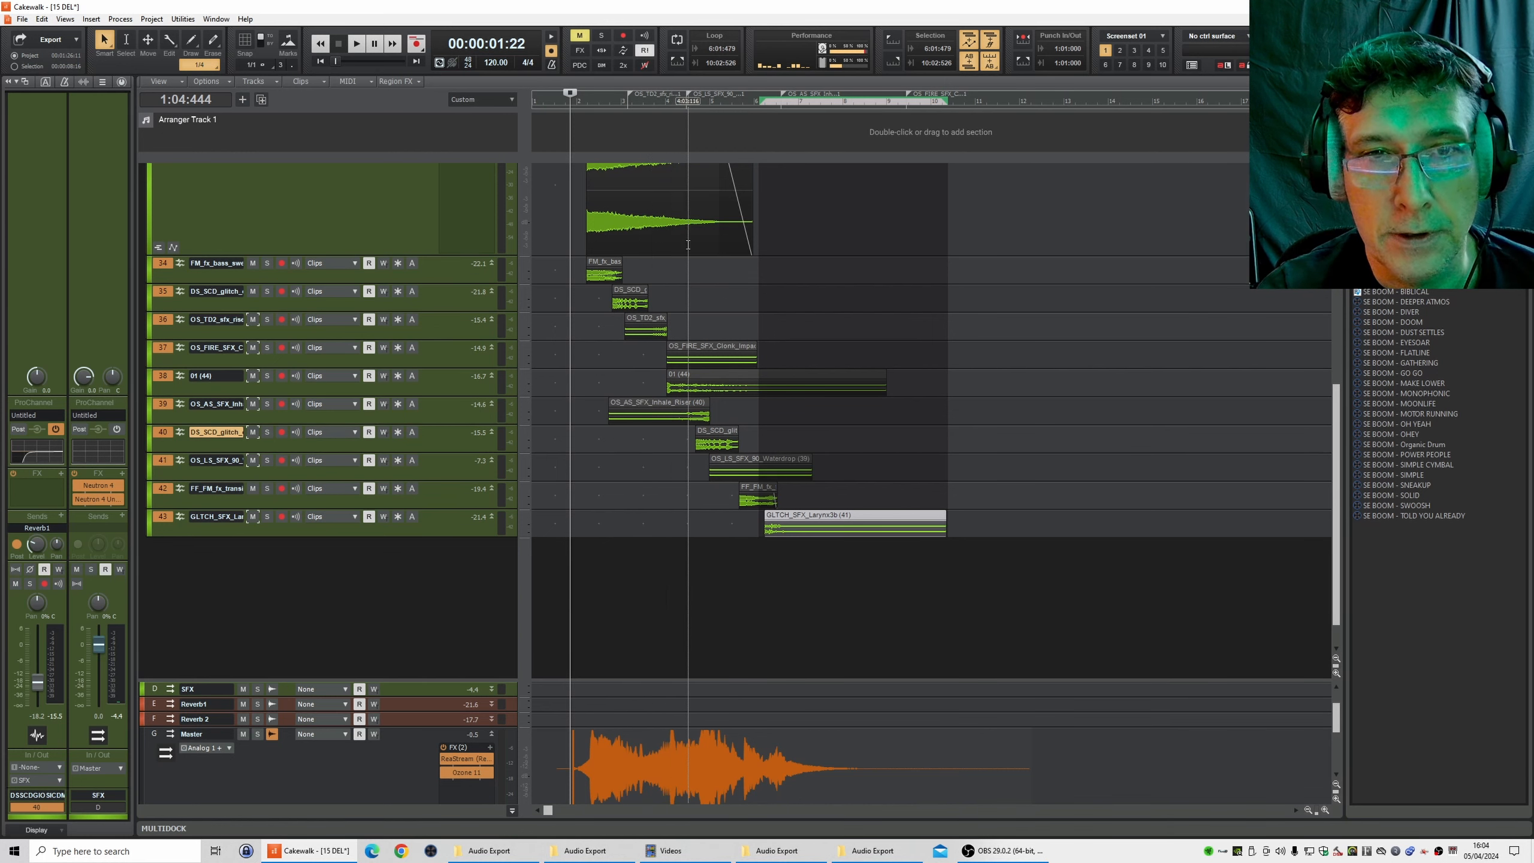
{"action": "scroll", "coordinate": [688, 380], "scroll_direction": "up", "scroll_amount": 4}
{"action": "scroll", "coordinate": [687, 365], "scroll_direction": "up", "scroll_amount": 1}
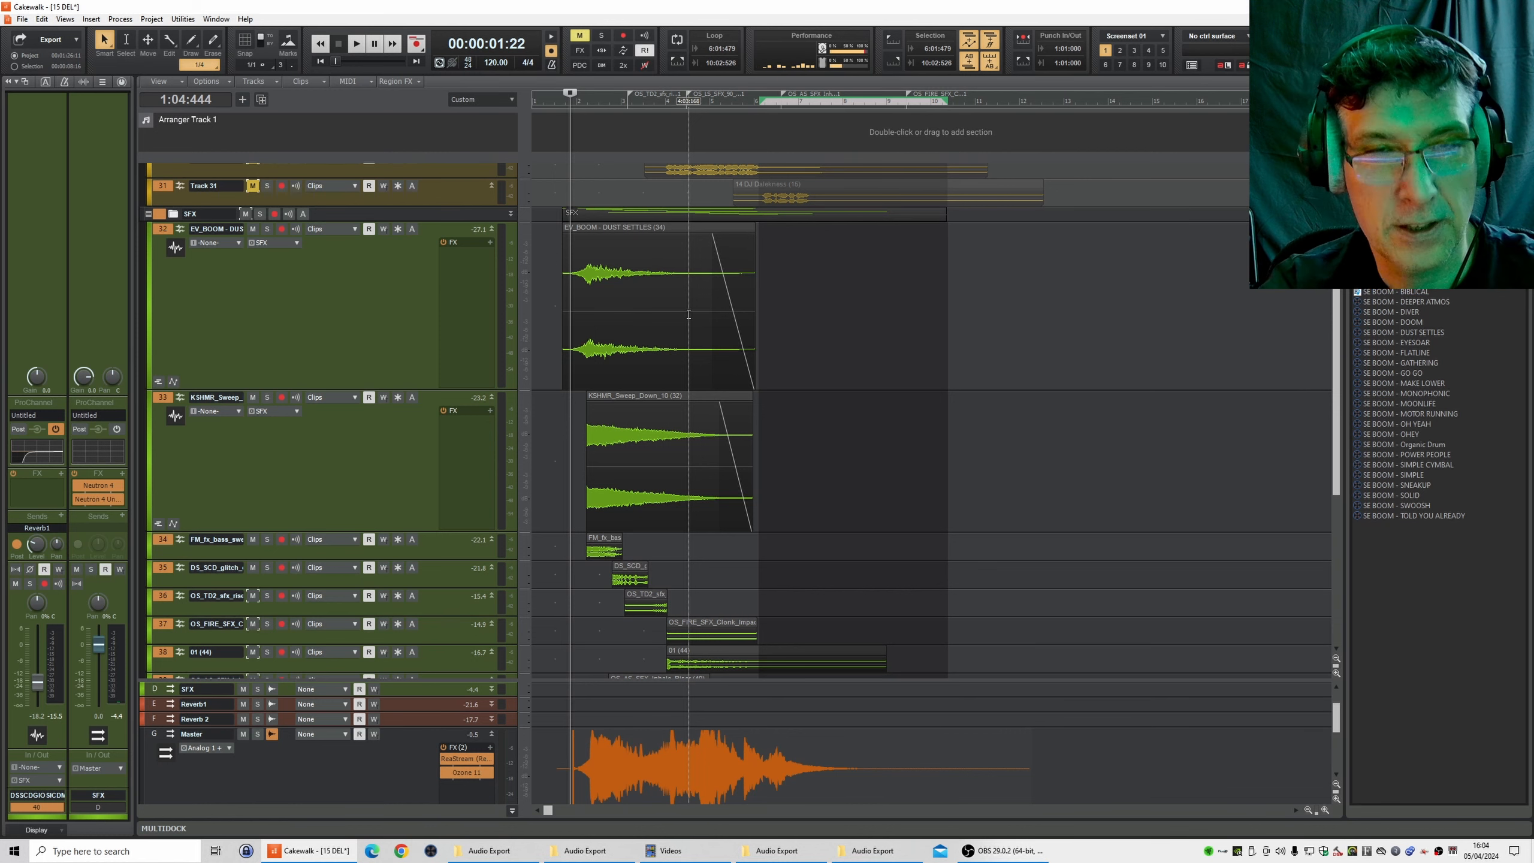
{"action": "scroll", "coordinate": [780, 323], "scroll_direction": "down", "scroll_amount": 5}
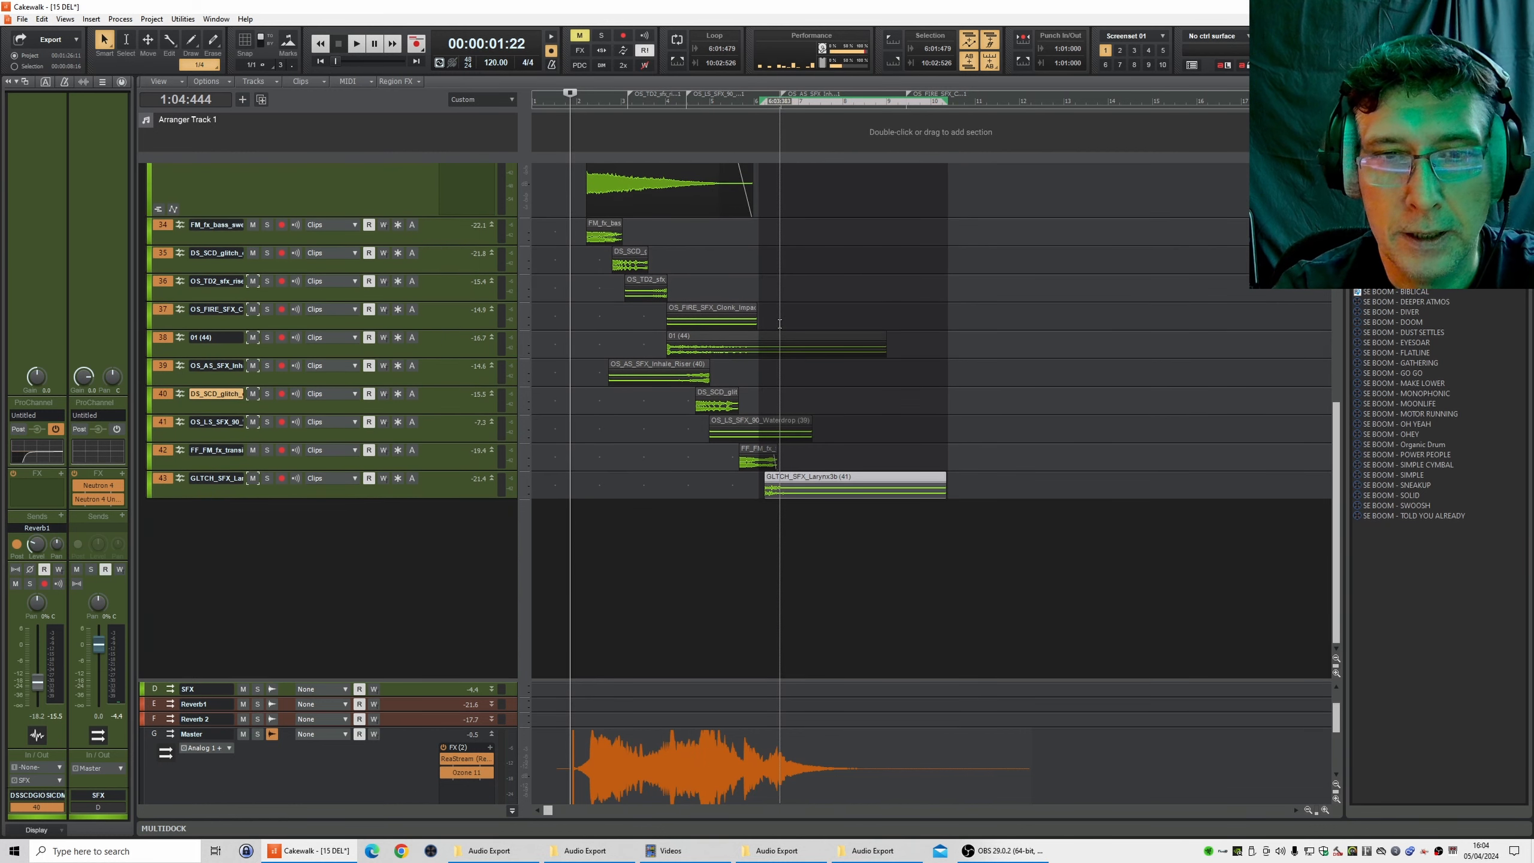
{"action": "left_click", "coordinate": [1325, 809]}
{"action": "left_click", "coordinate": [1325, 810]}
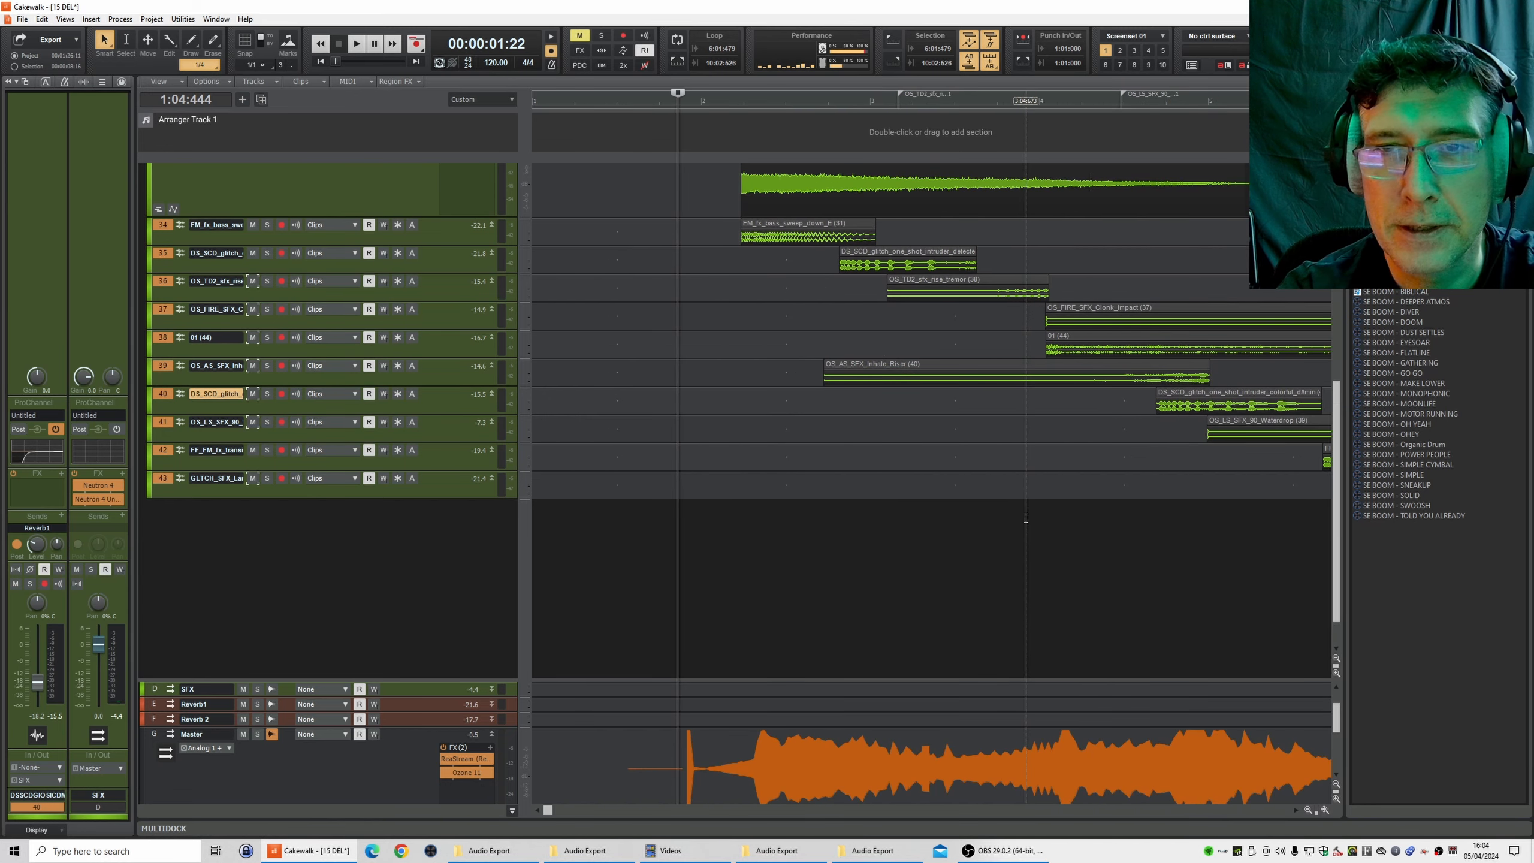
{"action": "scroll", "coordinate": [1025, 517], "scroll_direction": "up", "scroll_amount": 2}
{"action": "scroll", "coordinate": [1024, 517], "scroll_direction": "up", "scroll_amount": 2}
{"action": "scroll", "coordinate": [1025, 518], "scroll_direction": "up", "scroll_amount": 6}
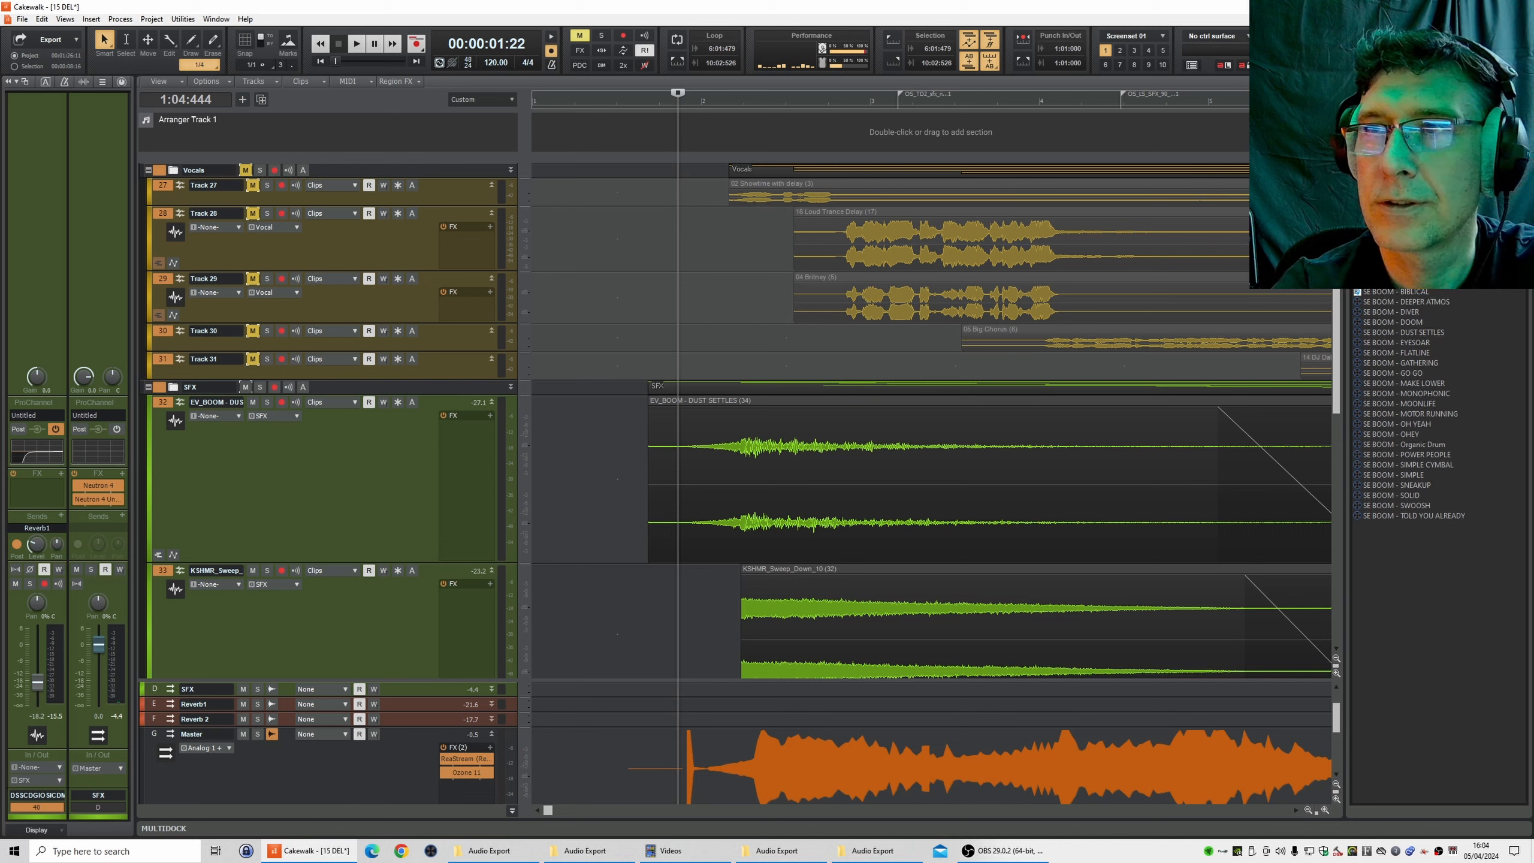
- Close the 15 DEL project without saving its changes
{"action": "key", "text": "alt+F4"}
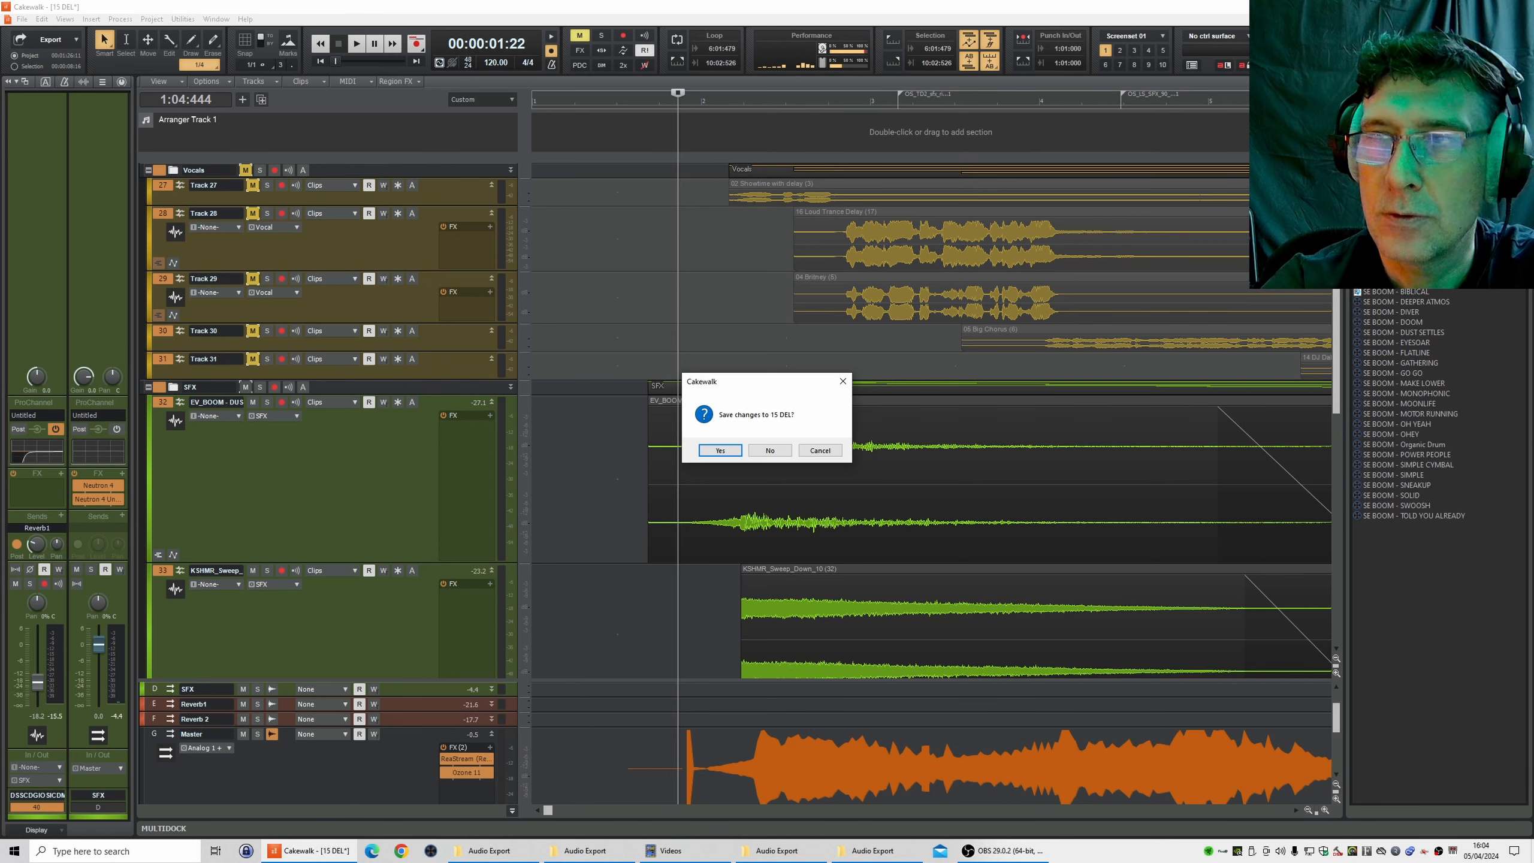
{"action": "left_click", "coordinate": [759, 451]}
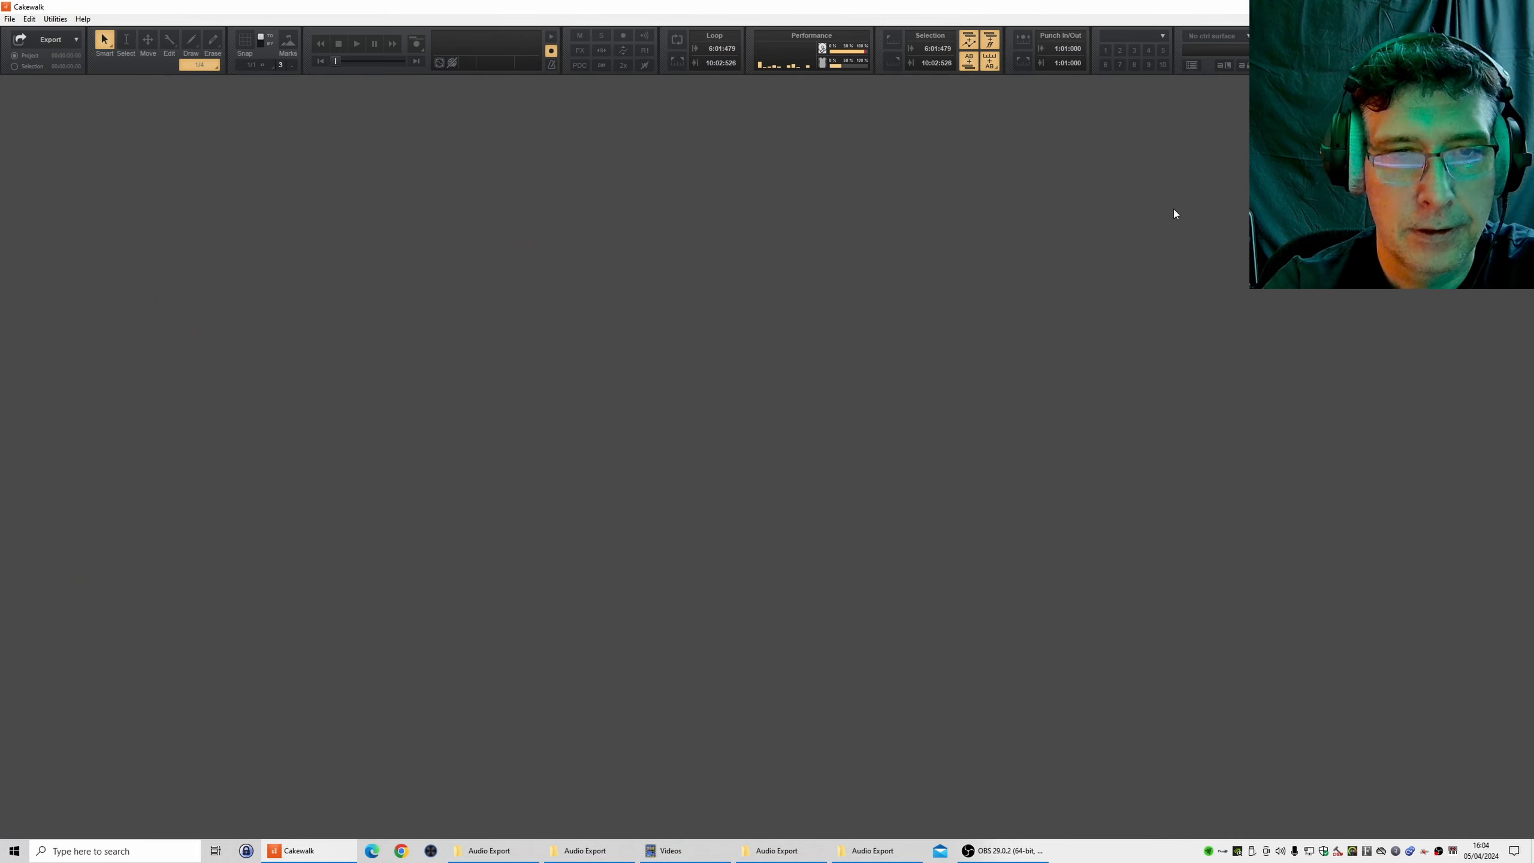
- Widen the name column in the Audio Export folder to check the exported file names, and return to the Cakewalk start screen
{"action": "left_click", "coordinate": [864, 851]}
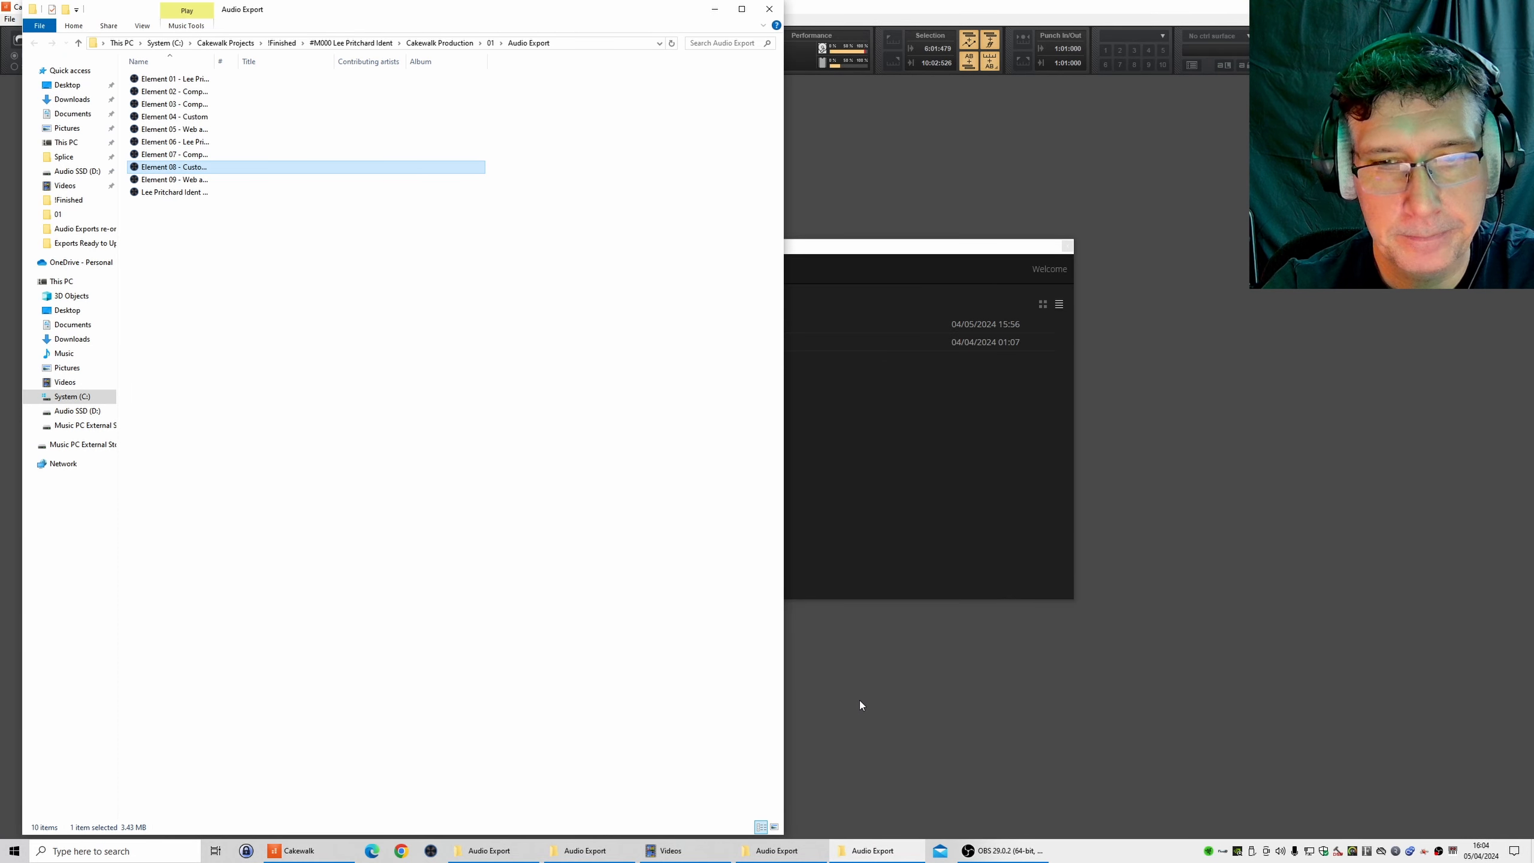
{"action": "left_click_drag", "start_coordinate": [218, 61], "coordinate": [390, 62]}
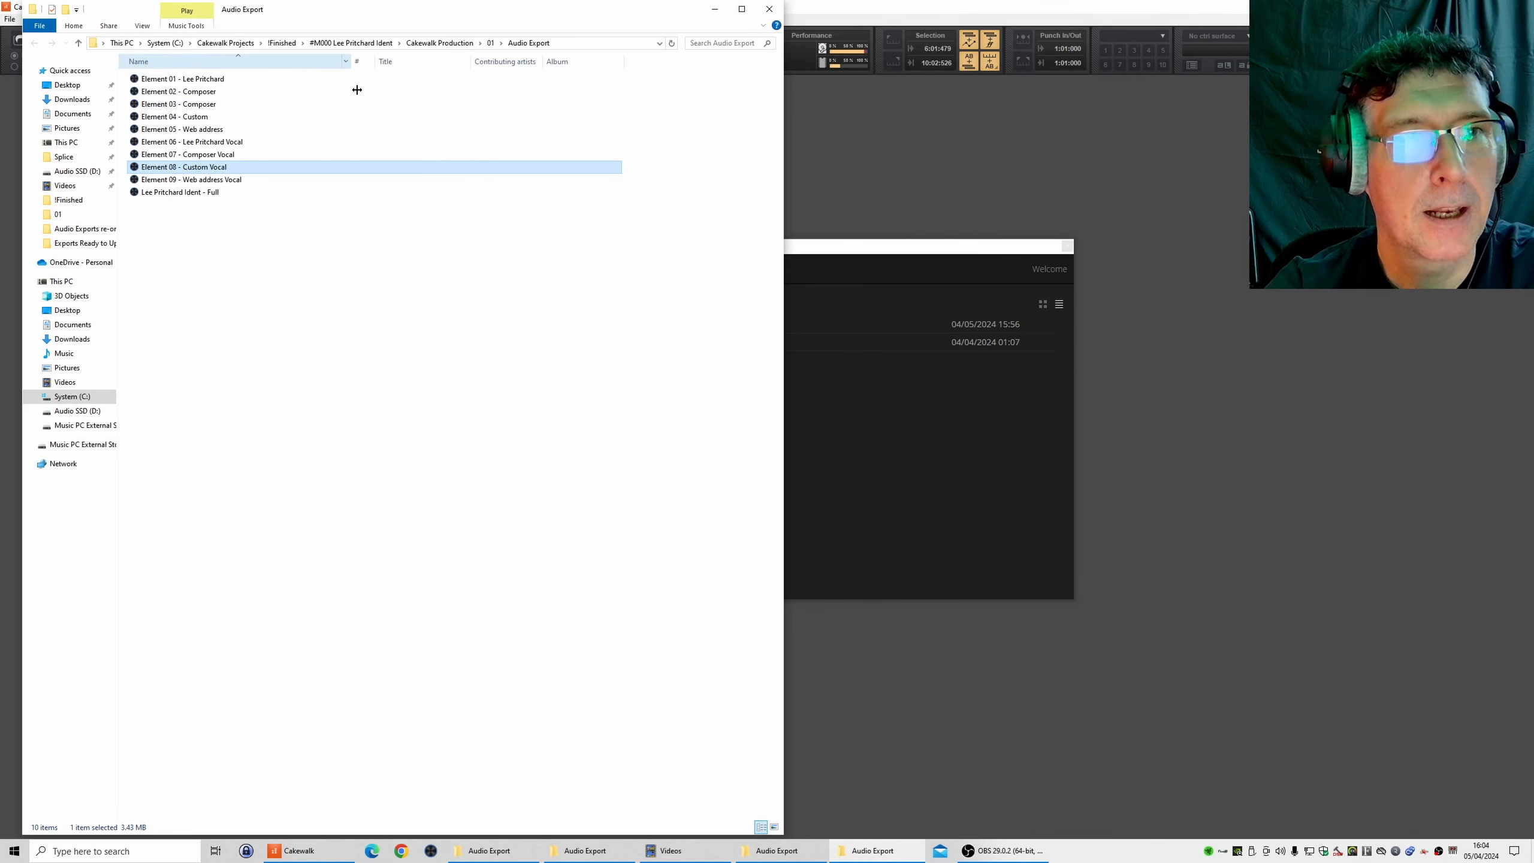
{"action": "left_click", "coordinate": [944, 250]}
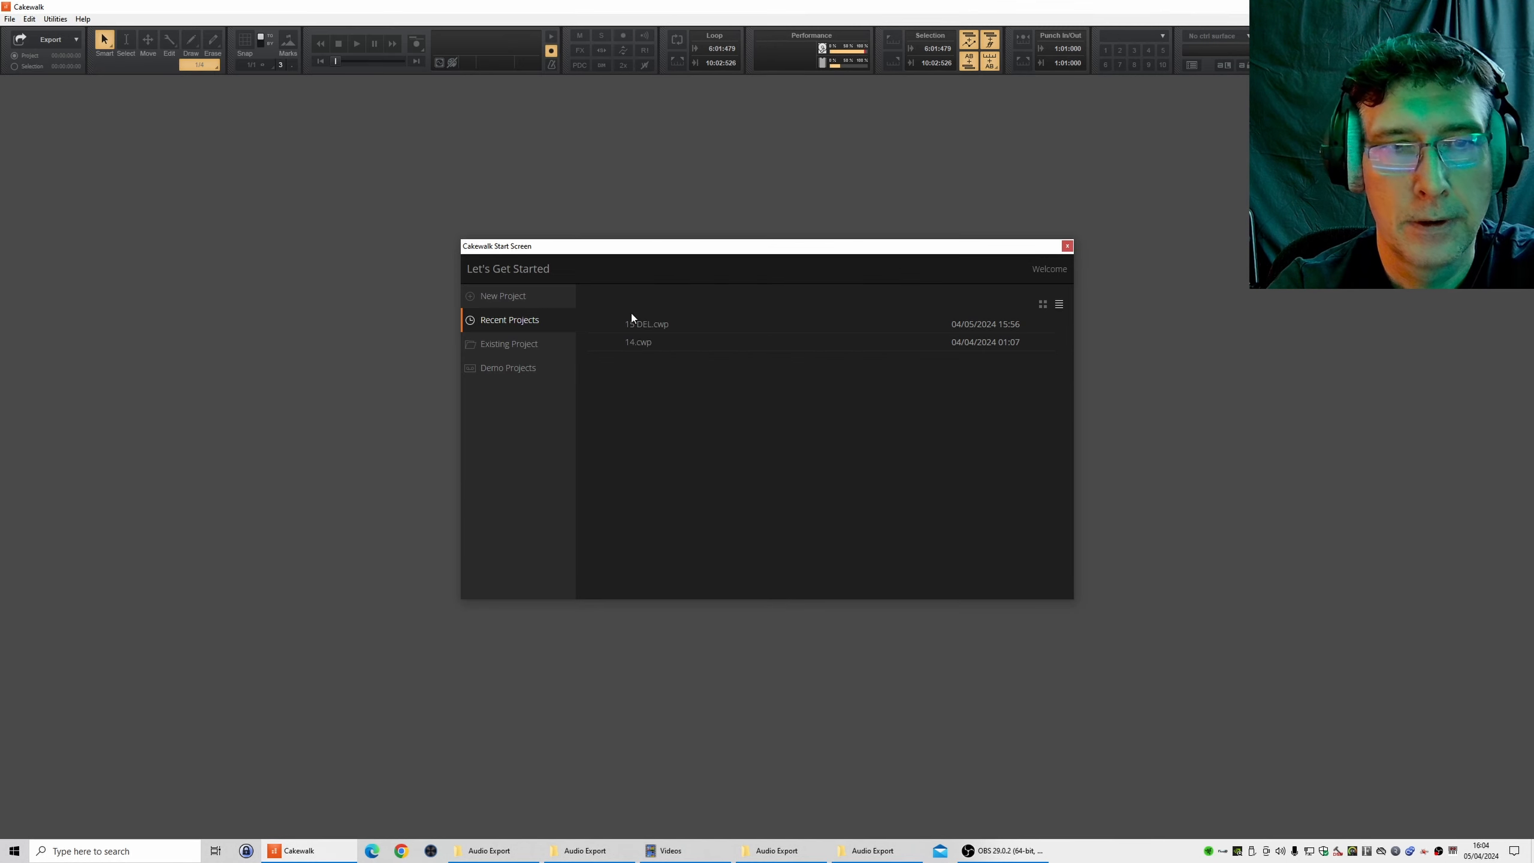
- Create a new unnamed project from the BASIC template
{"action": "left_click", "coordinate": [10, 19]}
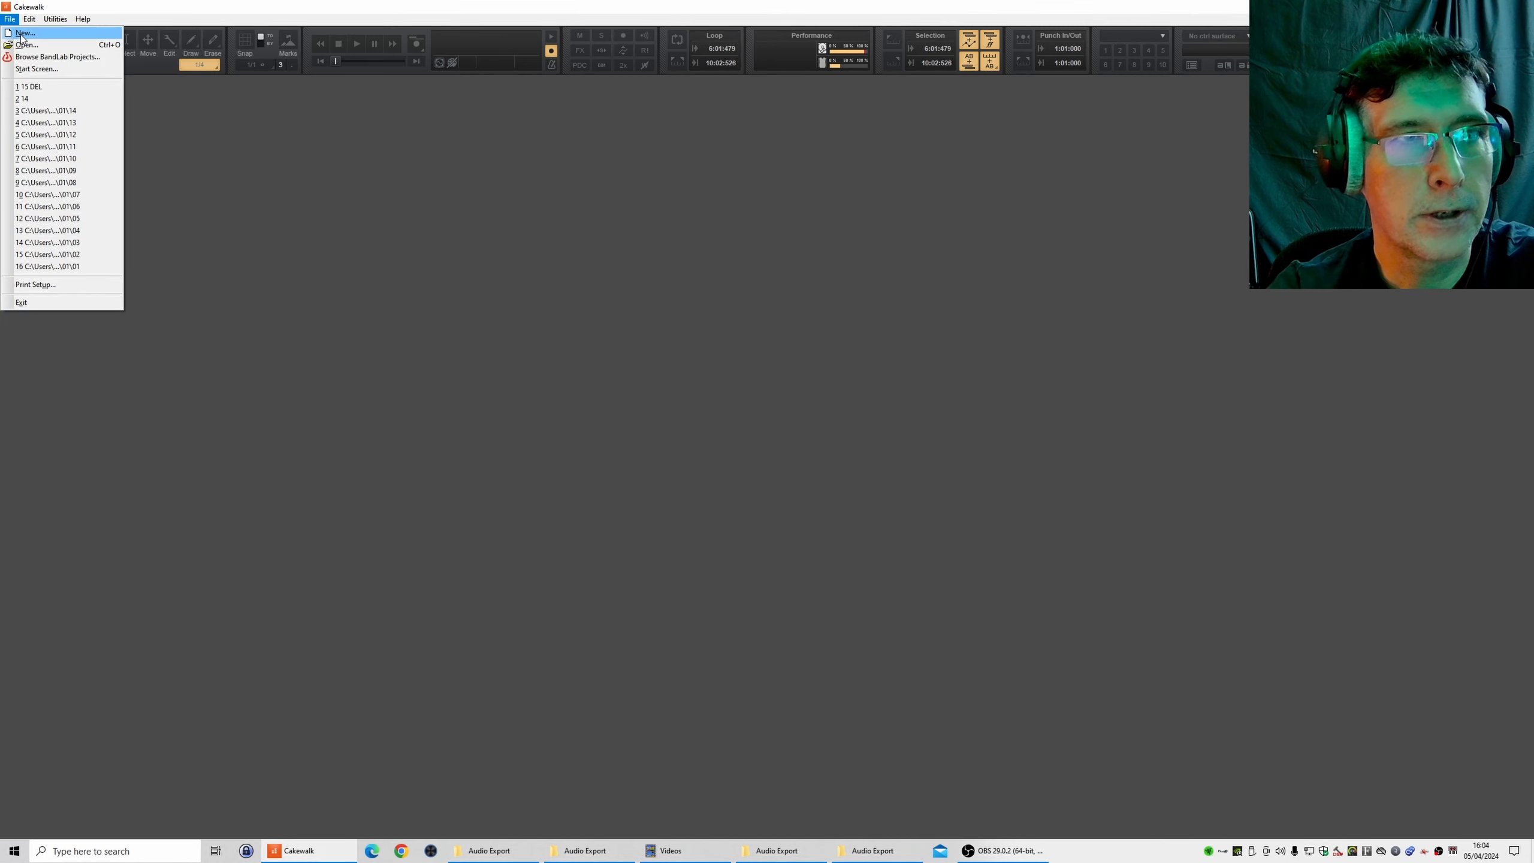
{"action": "left_click", "coordinate": [22, 33]}
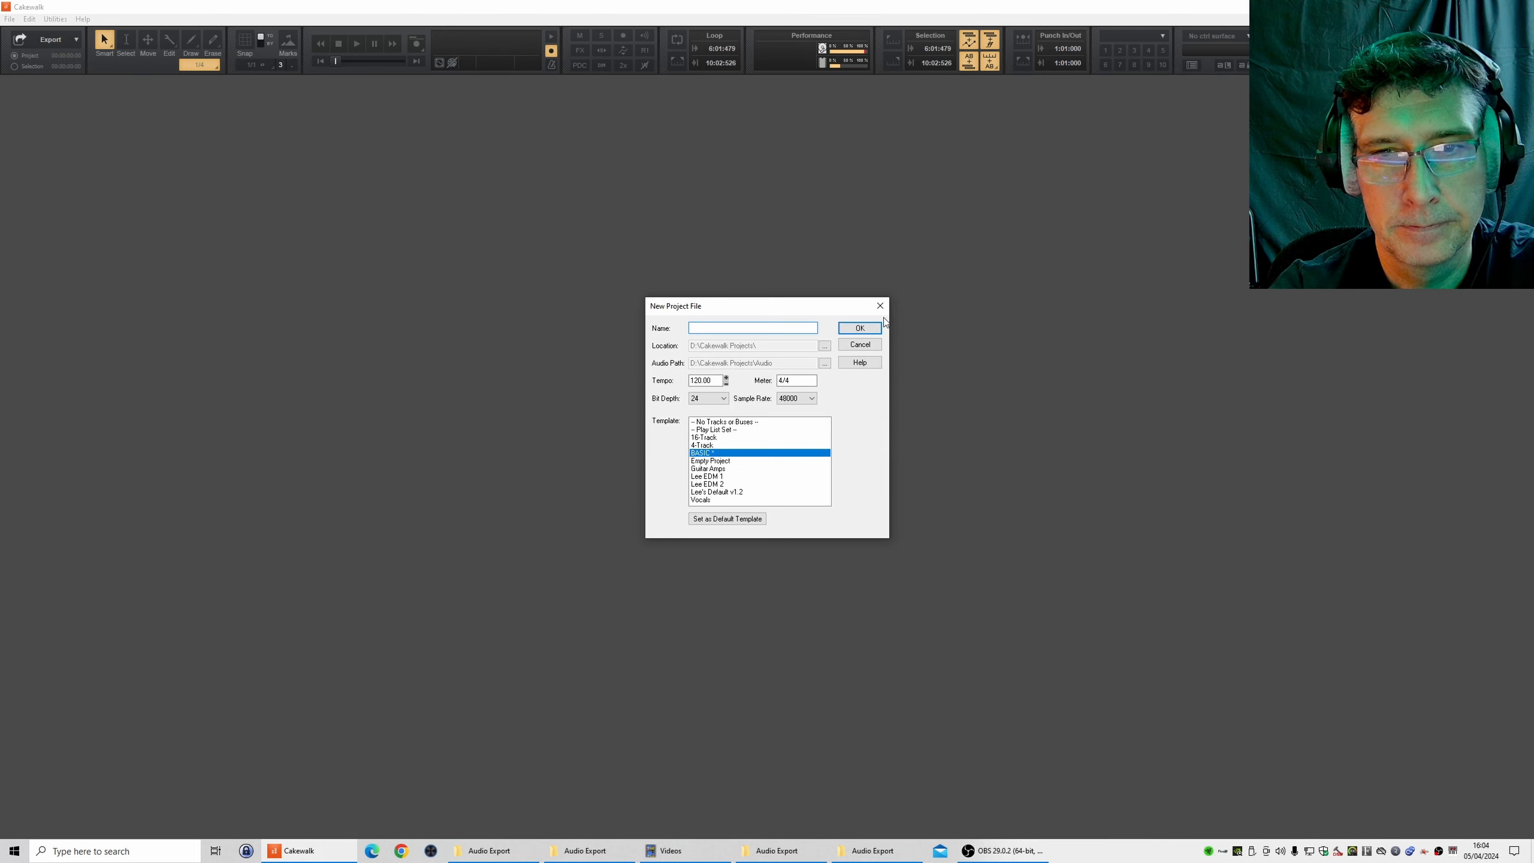
{"action": "left_click", "coordinate": [861, 328]}
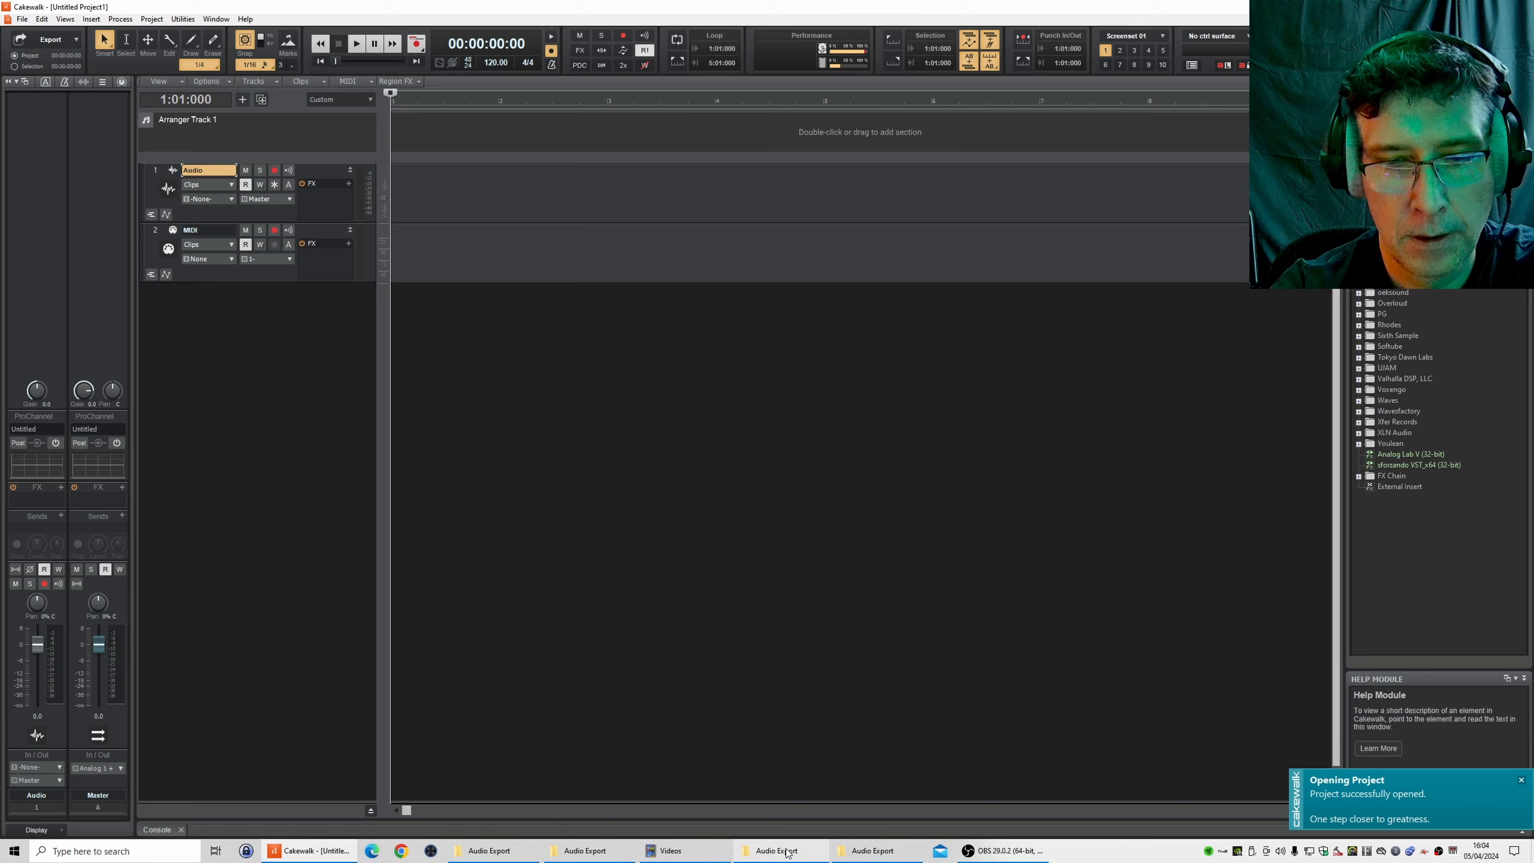
- Bring up the two Audio Export folder windows and place them side by side
{"action": "left_click", "coordinate": [875, 852]}
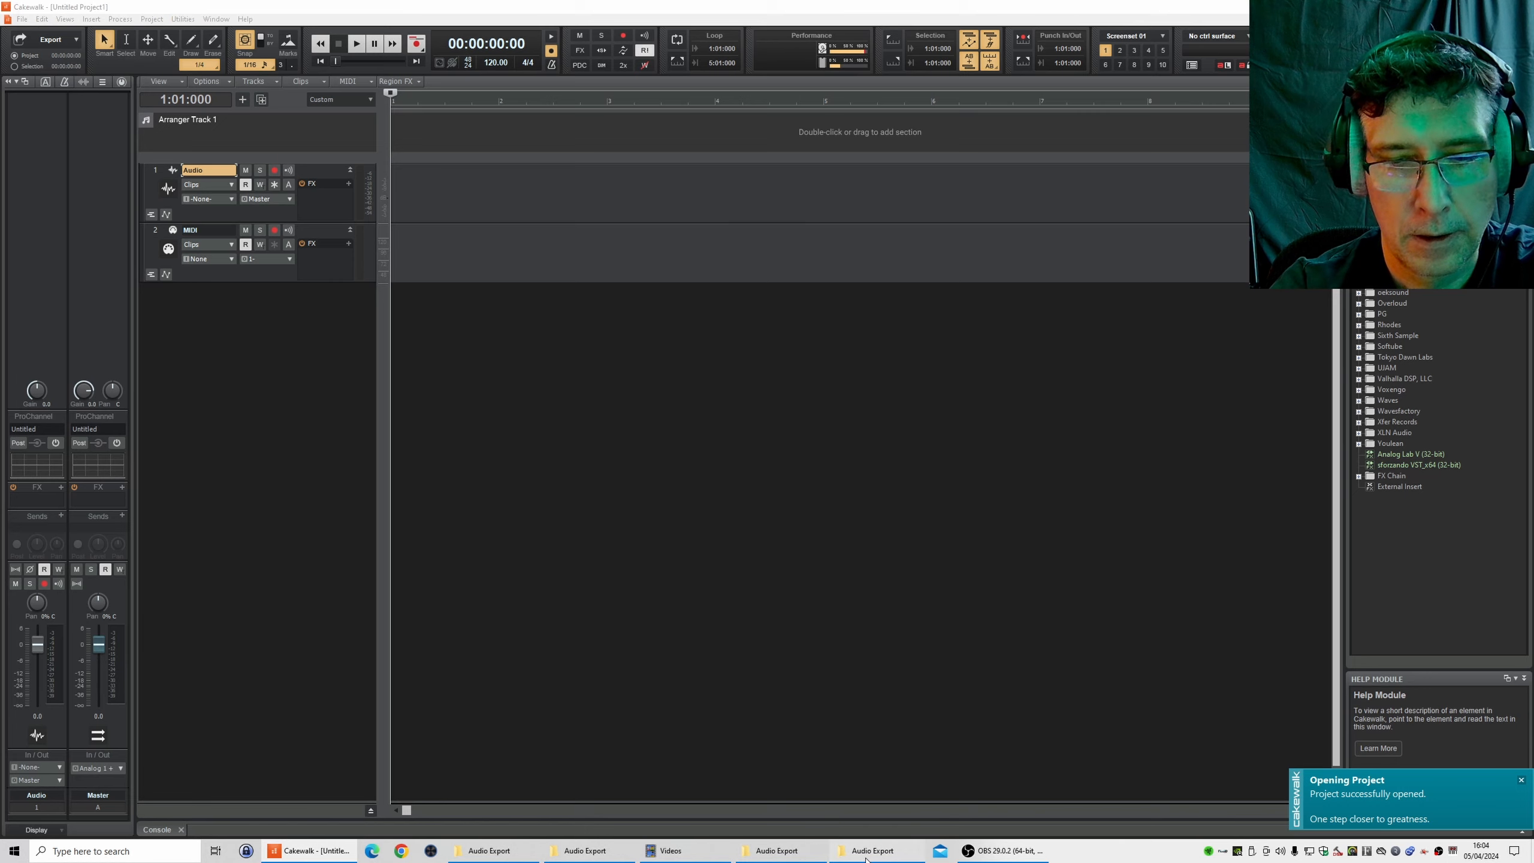
{"action": "left_click", "coordinate": [796, 856]}
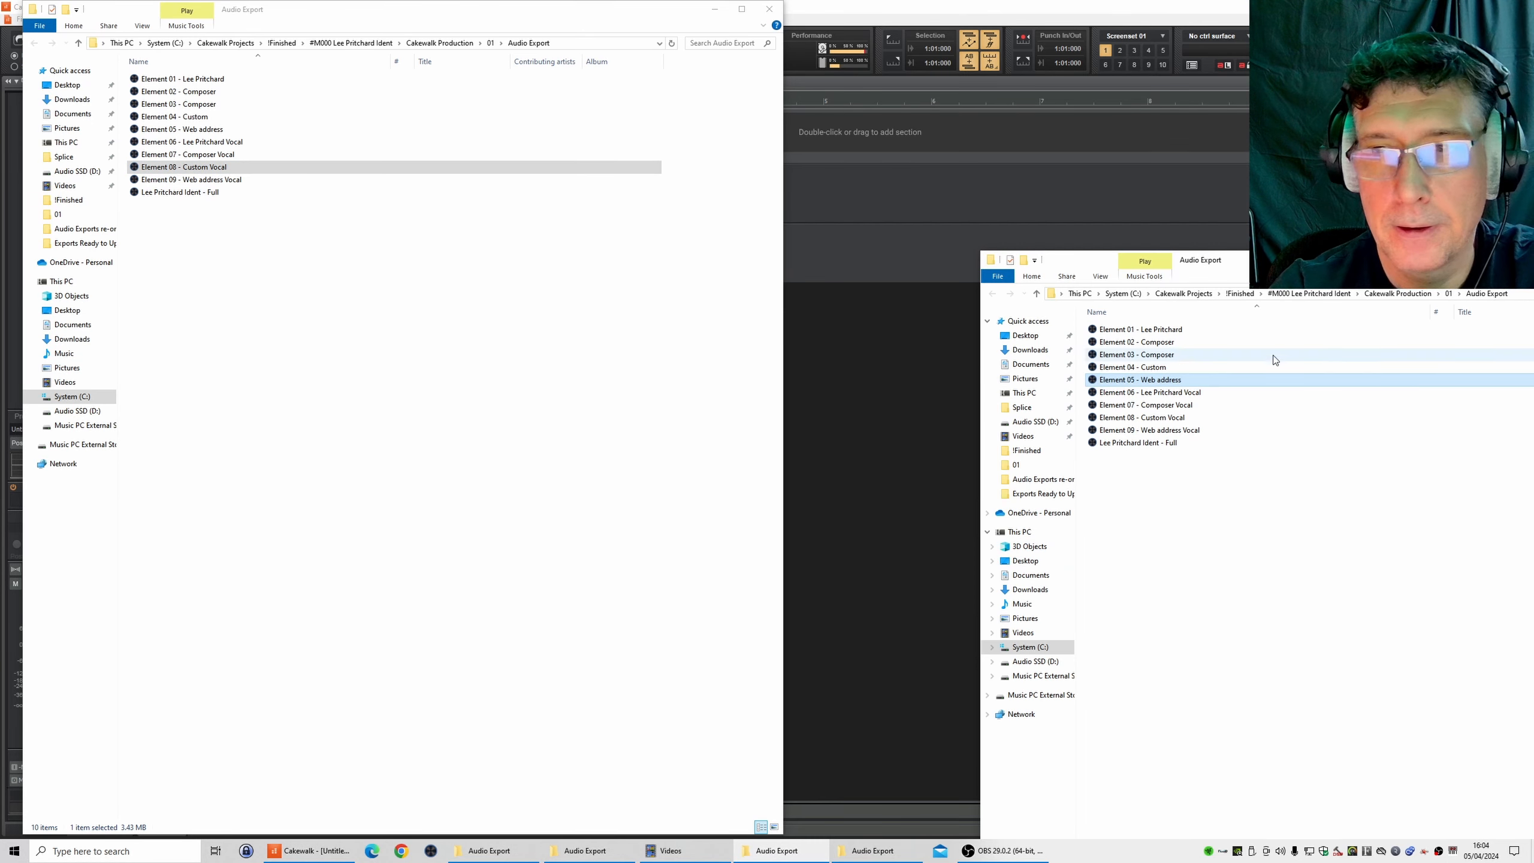
{"action": "left_click_drag", "start_coordinate": [1262, 271], "coordinate": [1066, 24]}
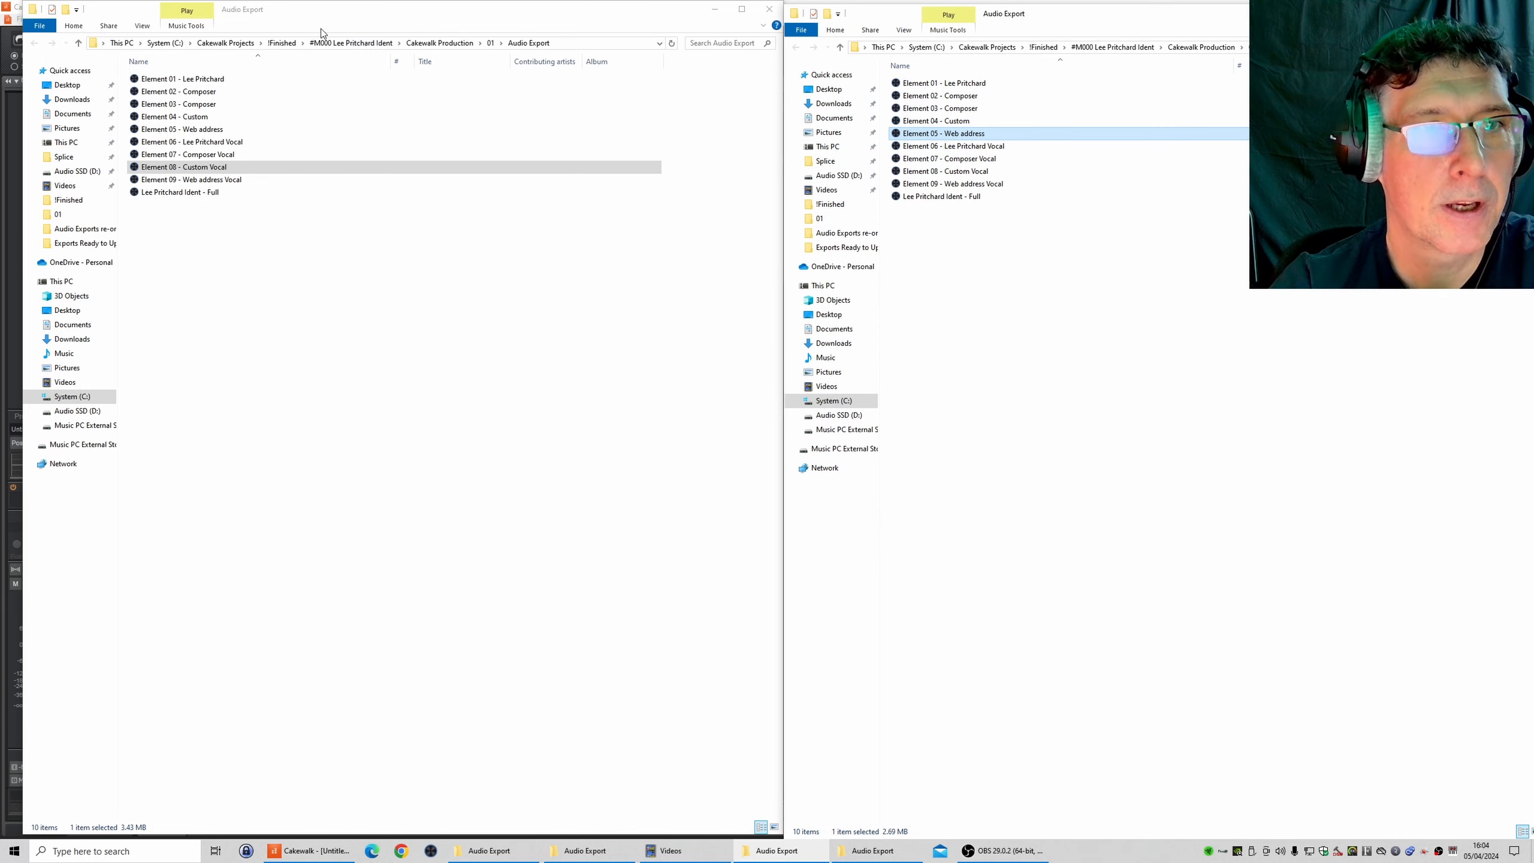
- Open Corp > 01 > Audio Export in the MMN Custom Music Demos 2024 folder and place its window below the project's tracks
{"action": "left_click", "coordinate": [288, 48]}
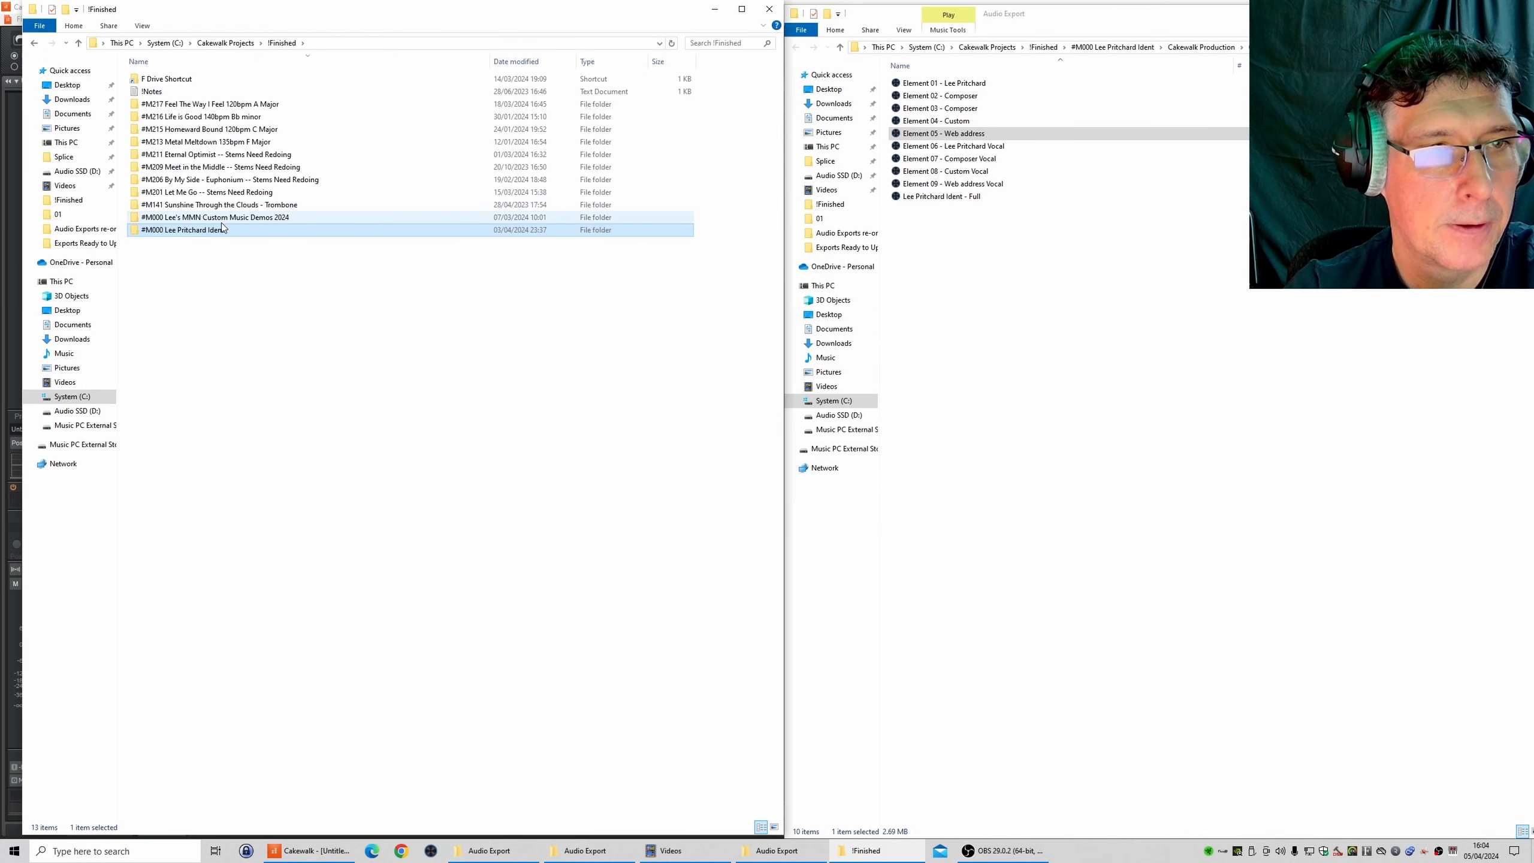
{"action": "double_click", "coordinate": [221, 220]}
{"action": "double_click", "coordinate": [170, 79]}
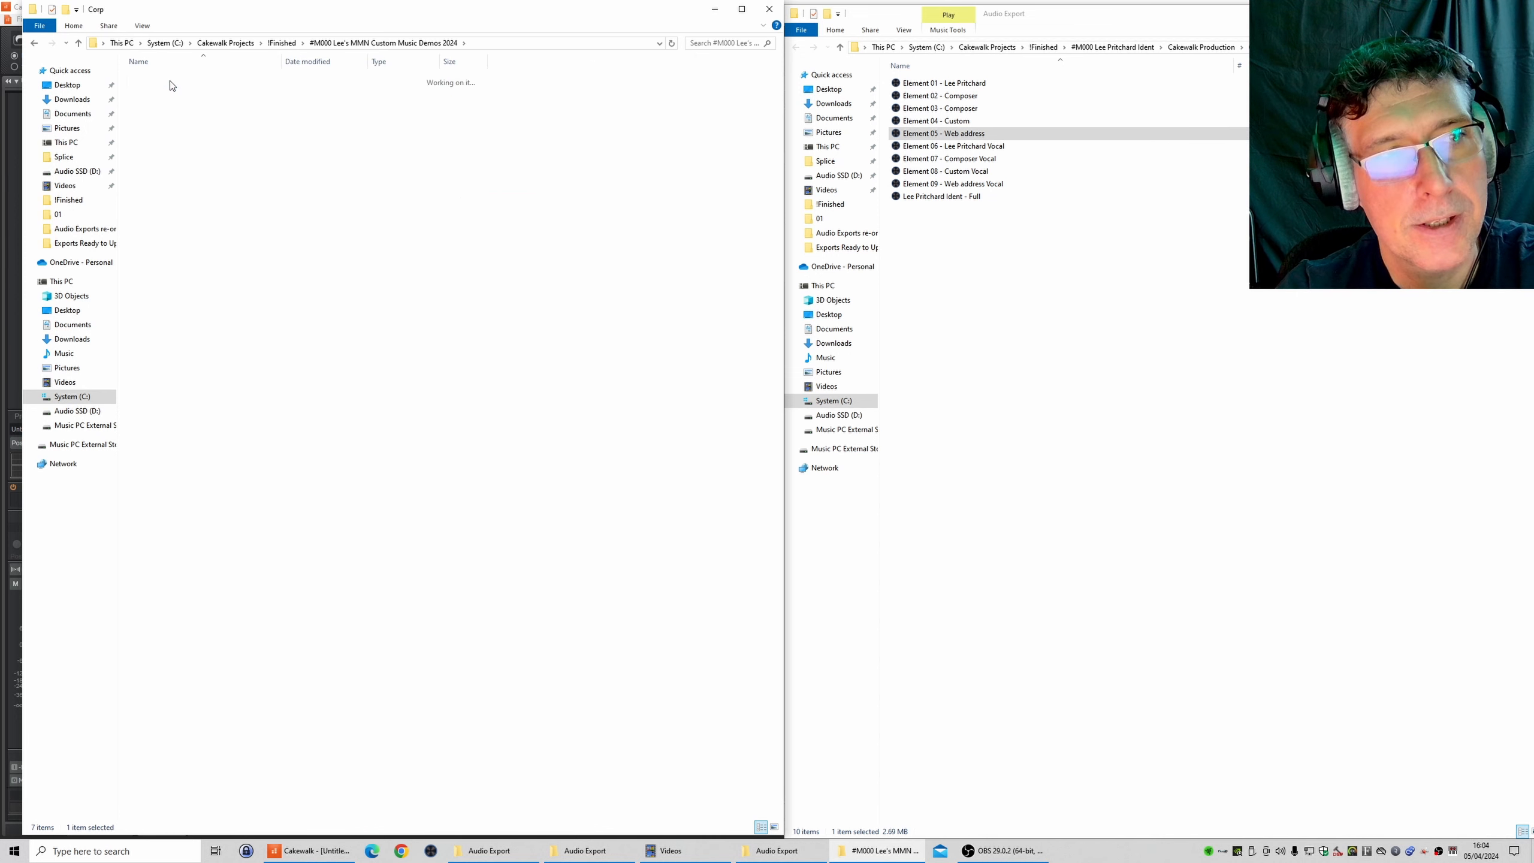
{"action": "double_click", "coordinate": [148, 79]}
{"action": "double_click", "coordinate": [159, 93]}
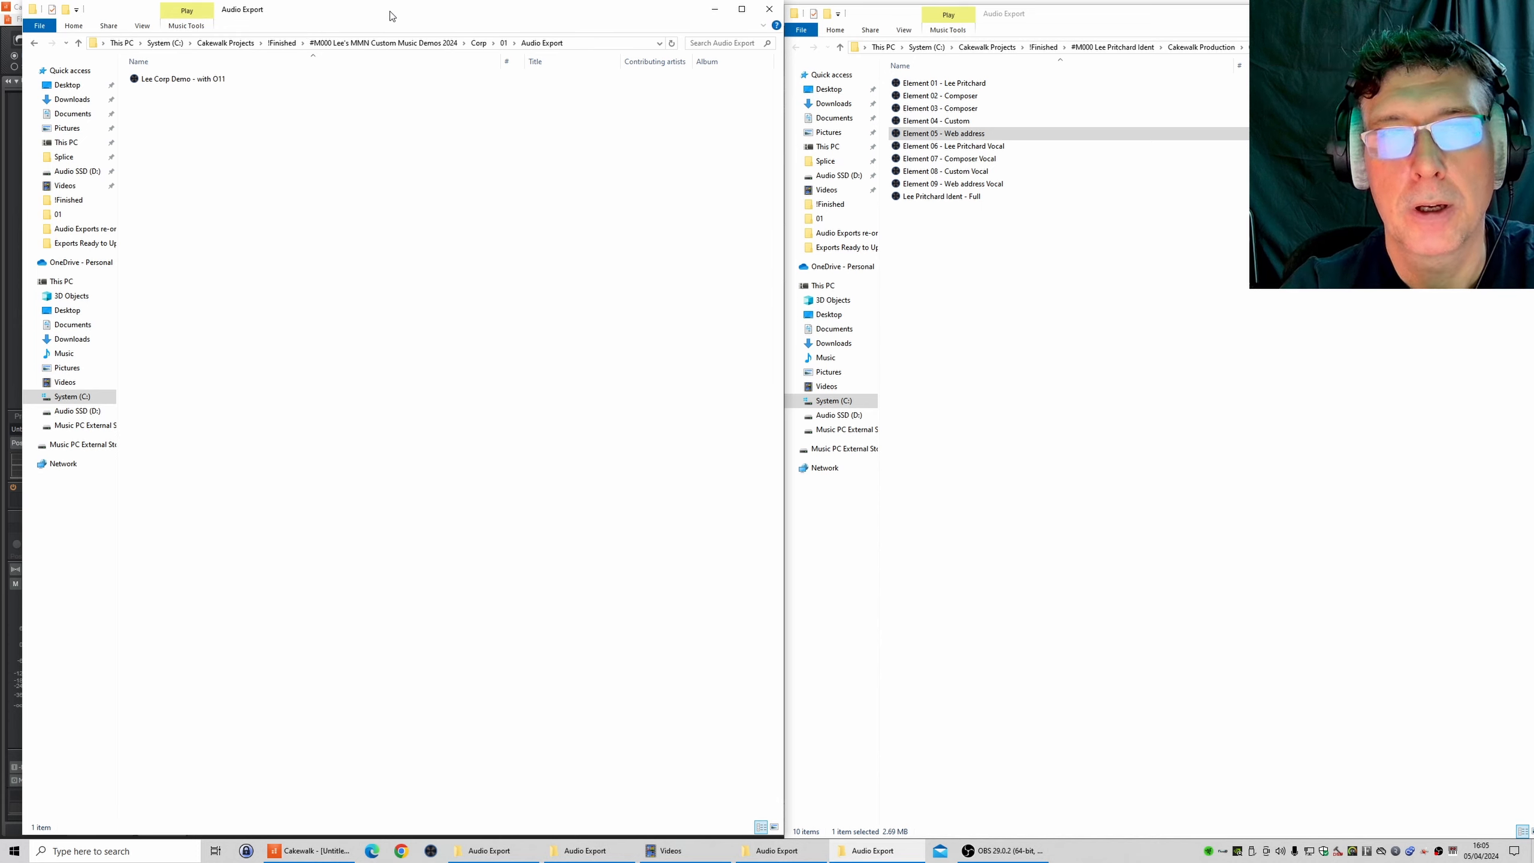
{"action": "left_click_drag", "start_coordinate": [386, 15], "coordinate": [1030, 342]}
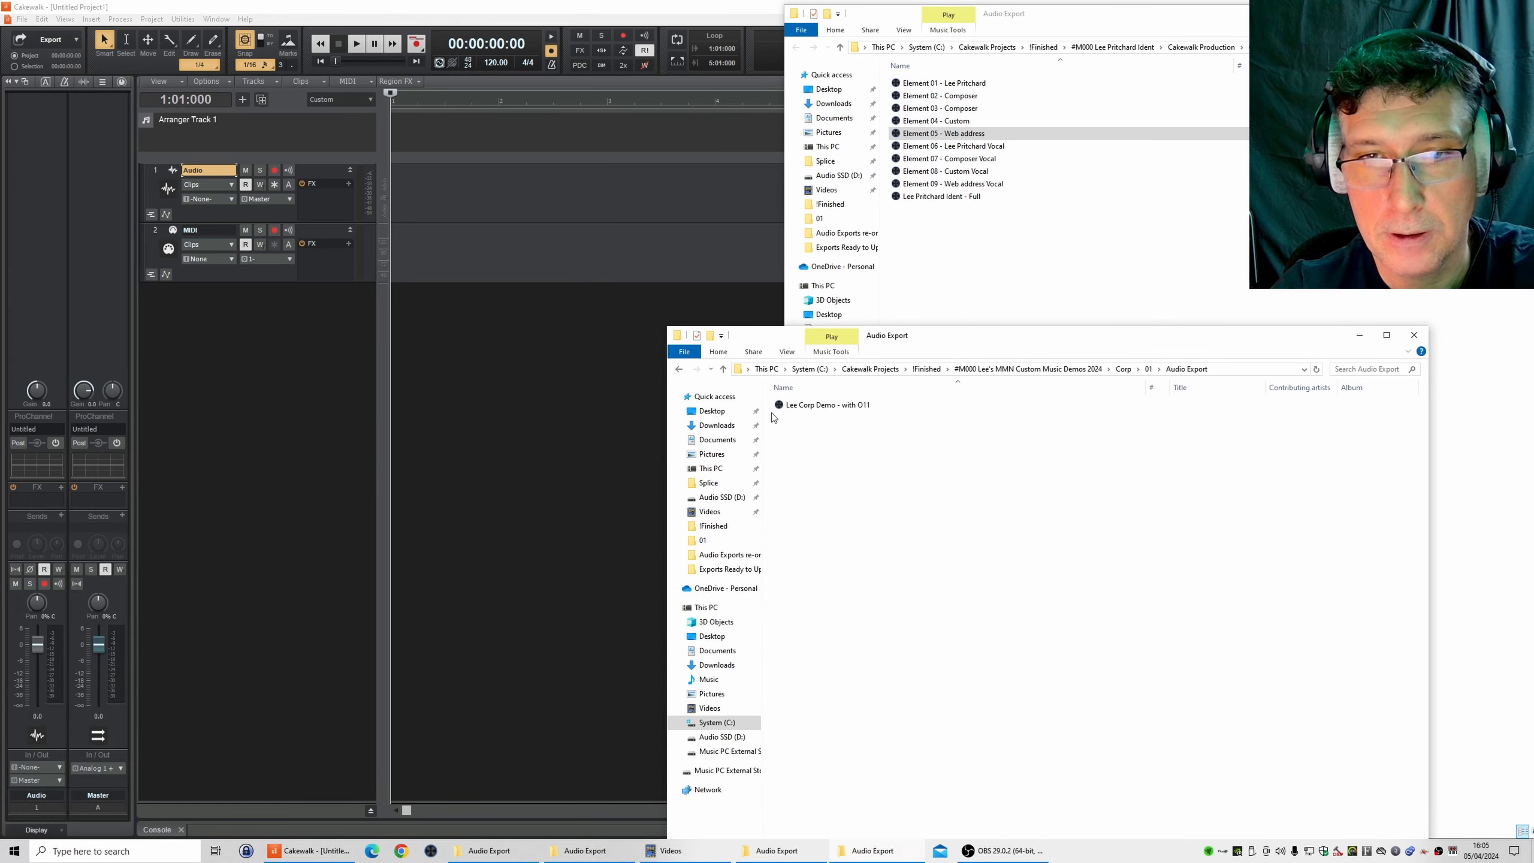
{"action": "left_click_drag", "start_coordinate": [896, 344], "coordinate": [267, 358]}
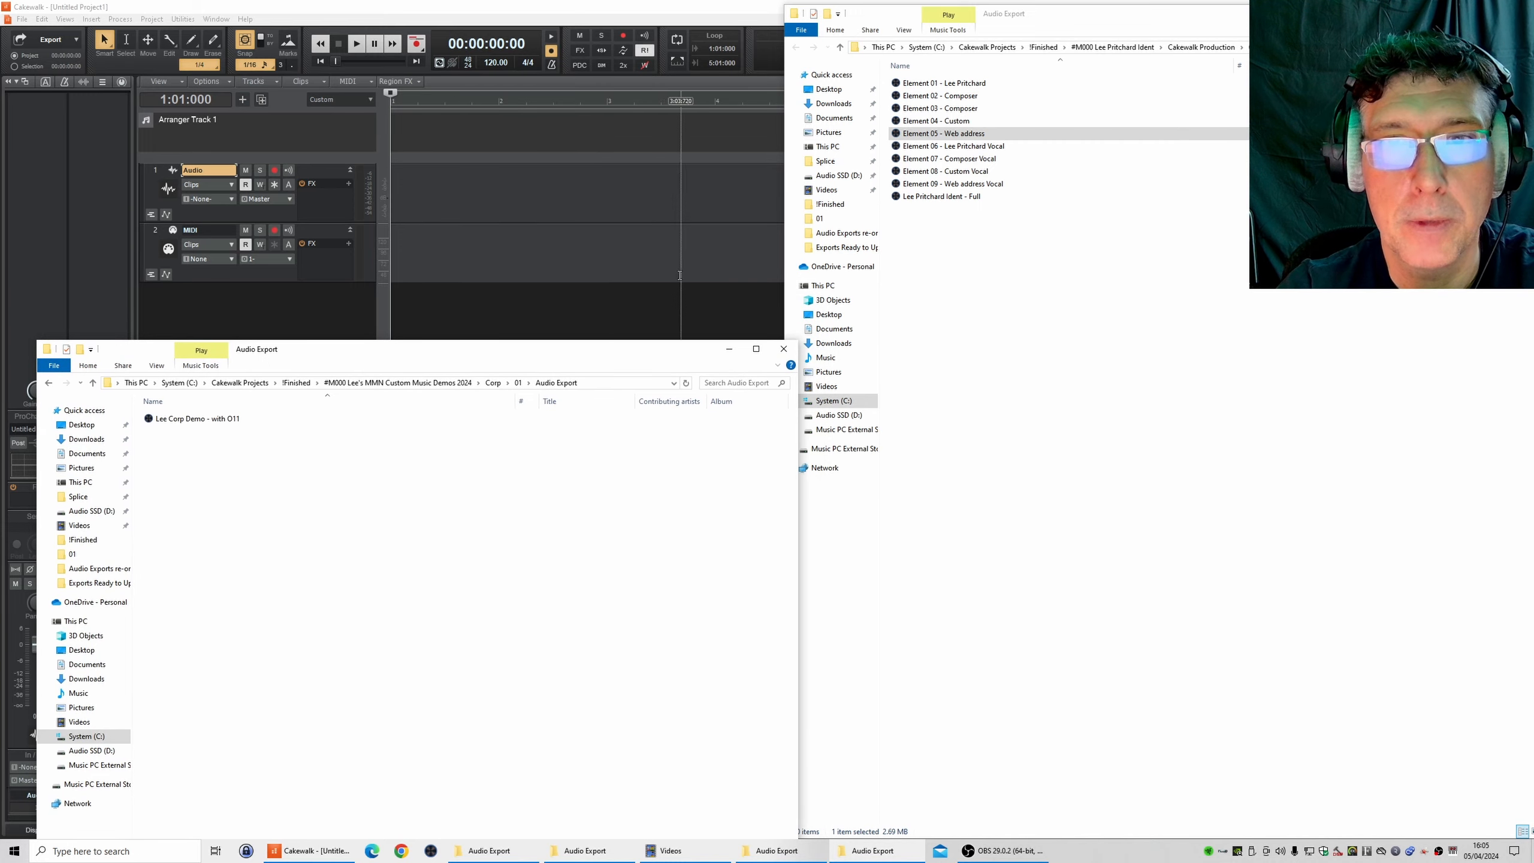
- Return to the untitled project and delete both its default Audio and MIDI tracks
{"action": "left_click", "coordinate": [336, 208]}
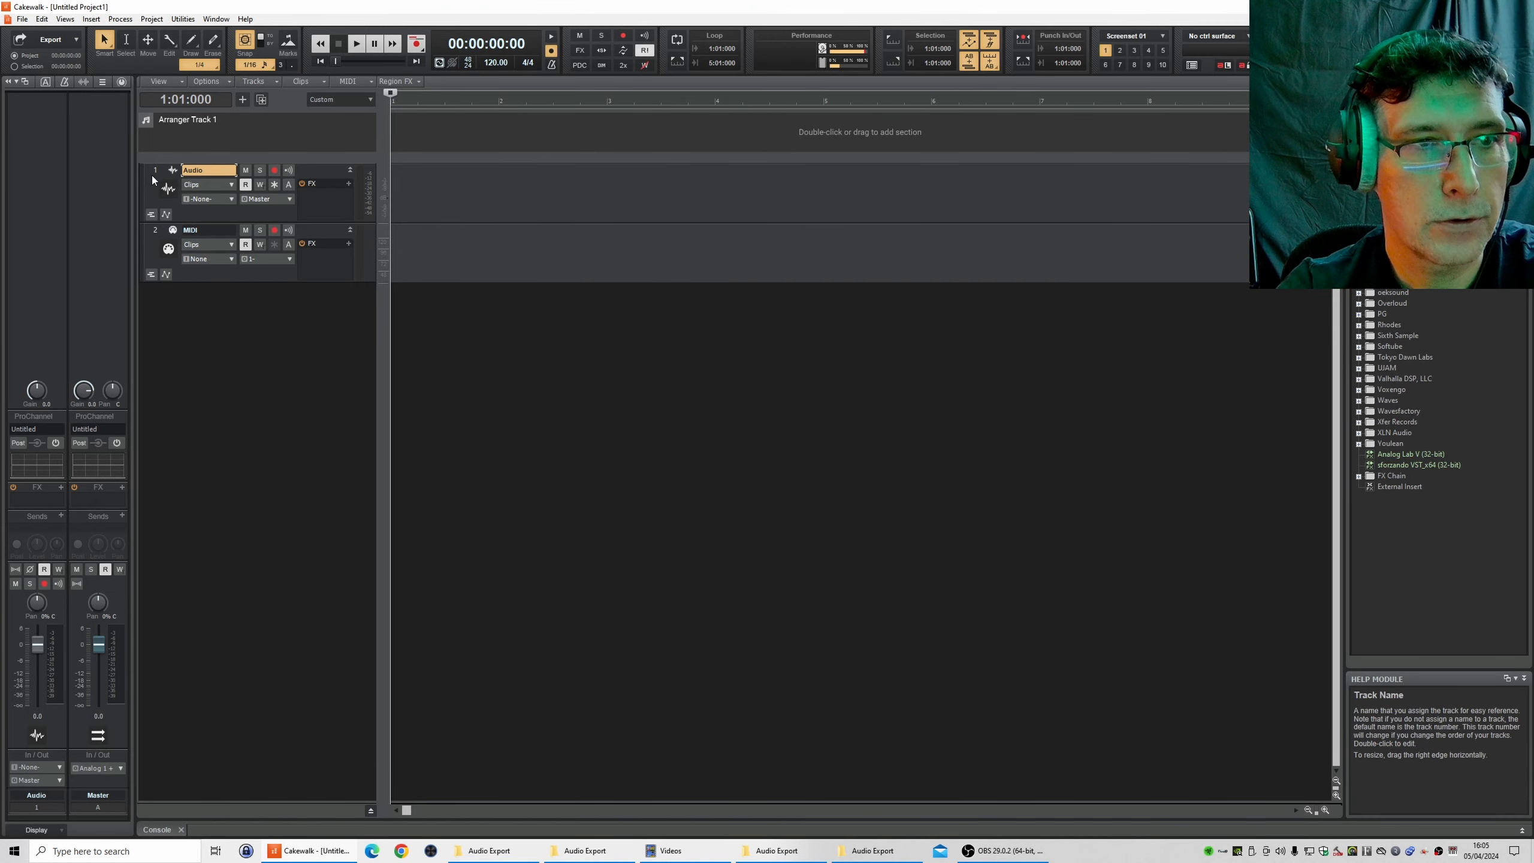
{"action": "left_click", "coordinate": [152, 233], "text": "ctrl"}
{"action": "right_click", "coordinate": [151, 230]}
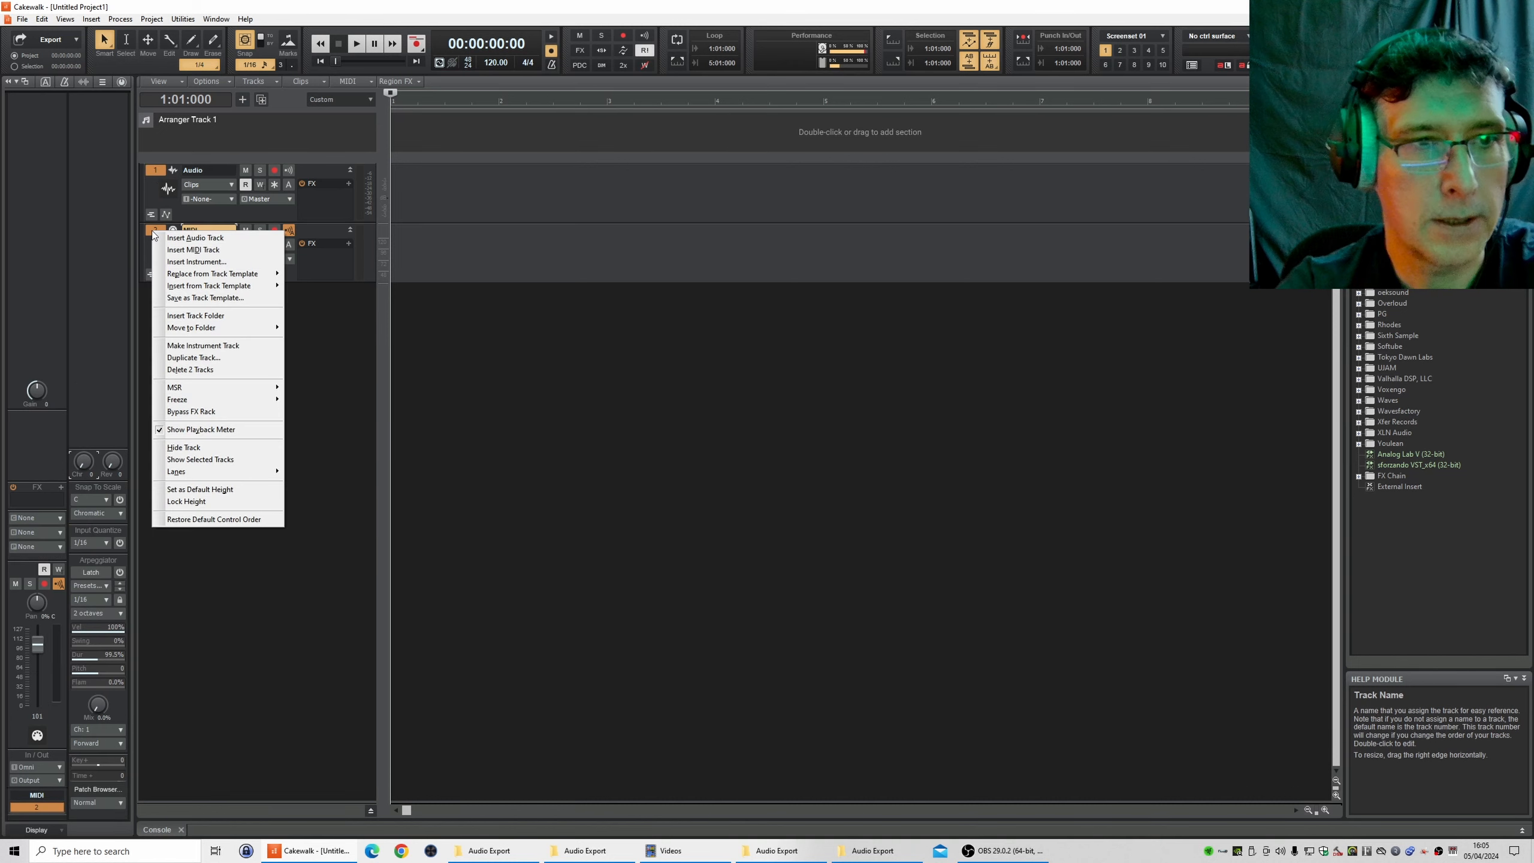
{"action": "left_click", "coordinate": [224, 369]}
- Import the ten exported files, Element 01 to 09 and the full ident, as separate tracks starting at measure 1
{"action": "left_click", "coordinate": [872, 850]}
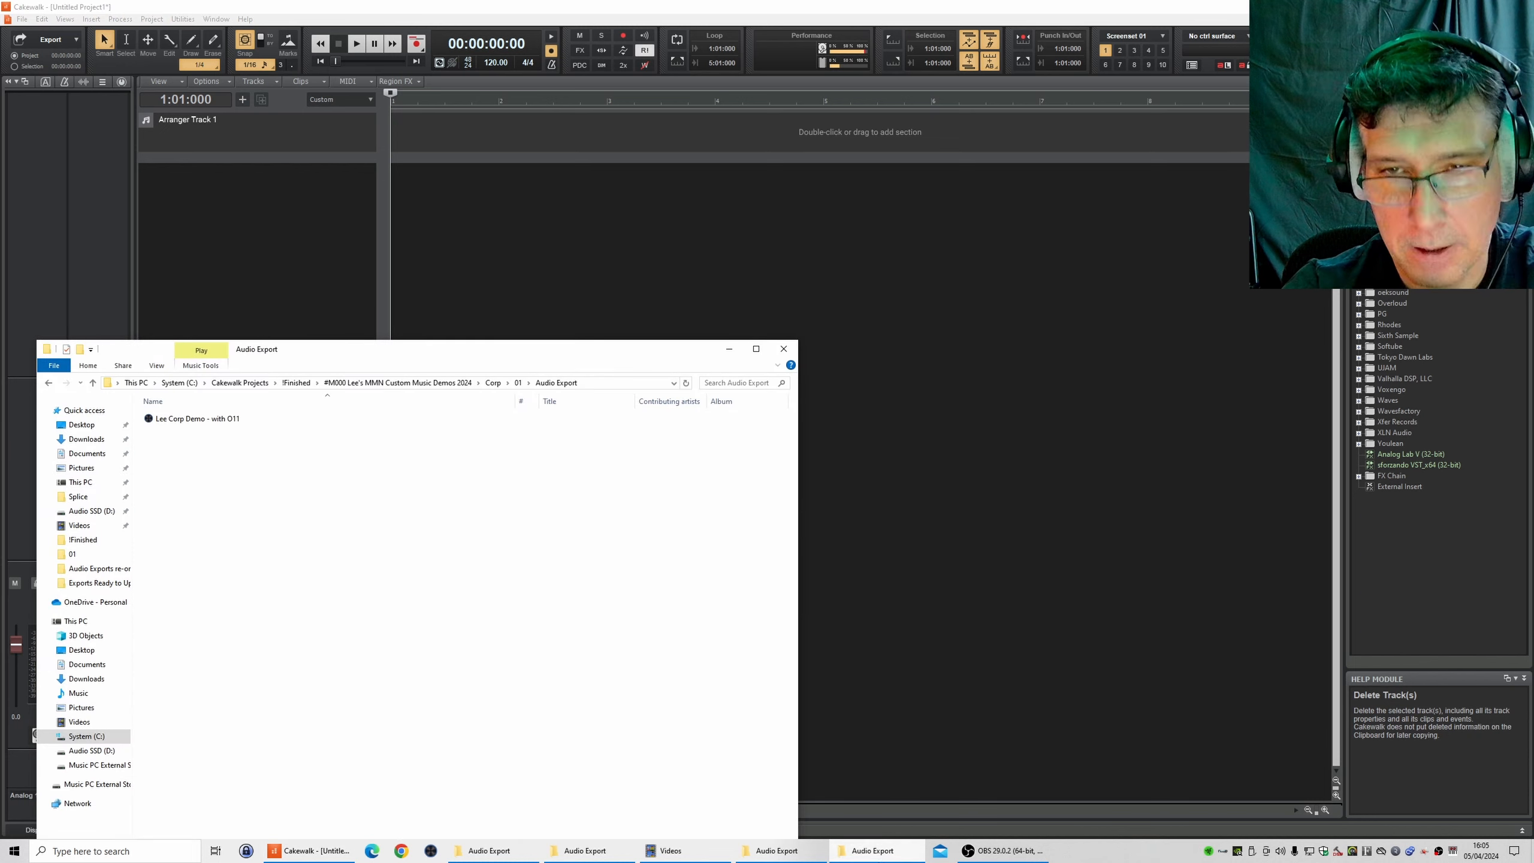
{"action": "left_click", "coordinate": [781, 852]}
{"action": "left_click_drag", "start_coordinate": [1154, 387], "coordinate": [945, 78]}
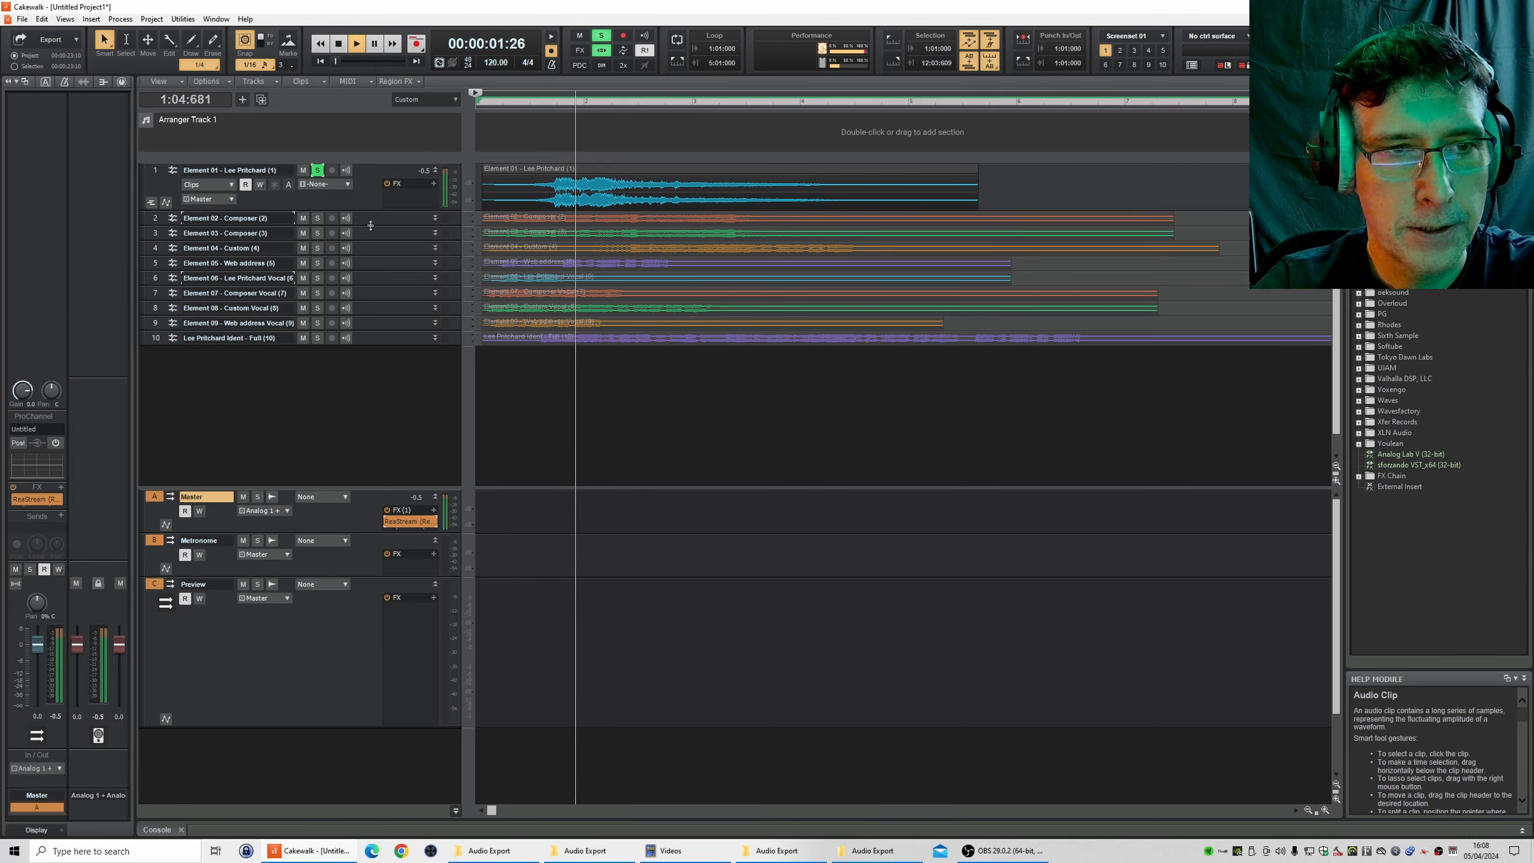
- Solo and play the Element 02 - Composer and Element 03 - Composer tracks one after the other from the start
{"action": "left_click", "coordinate": [303, 224]}
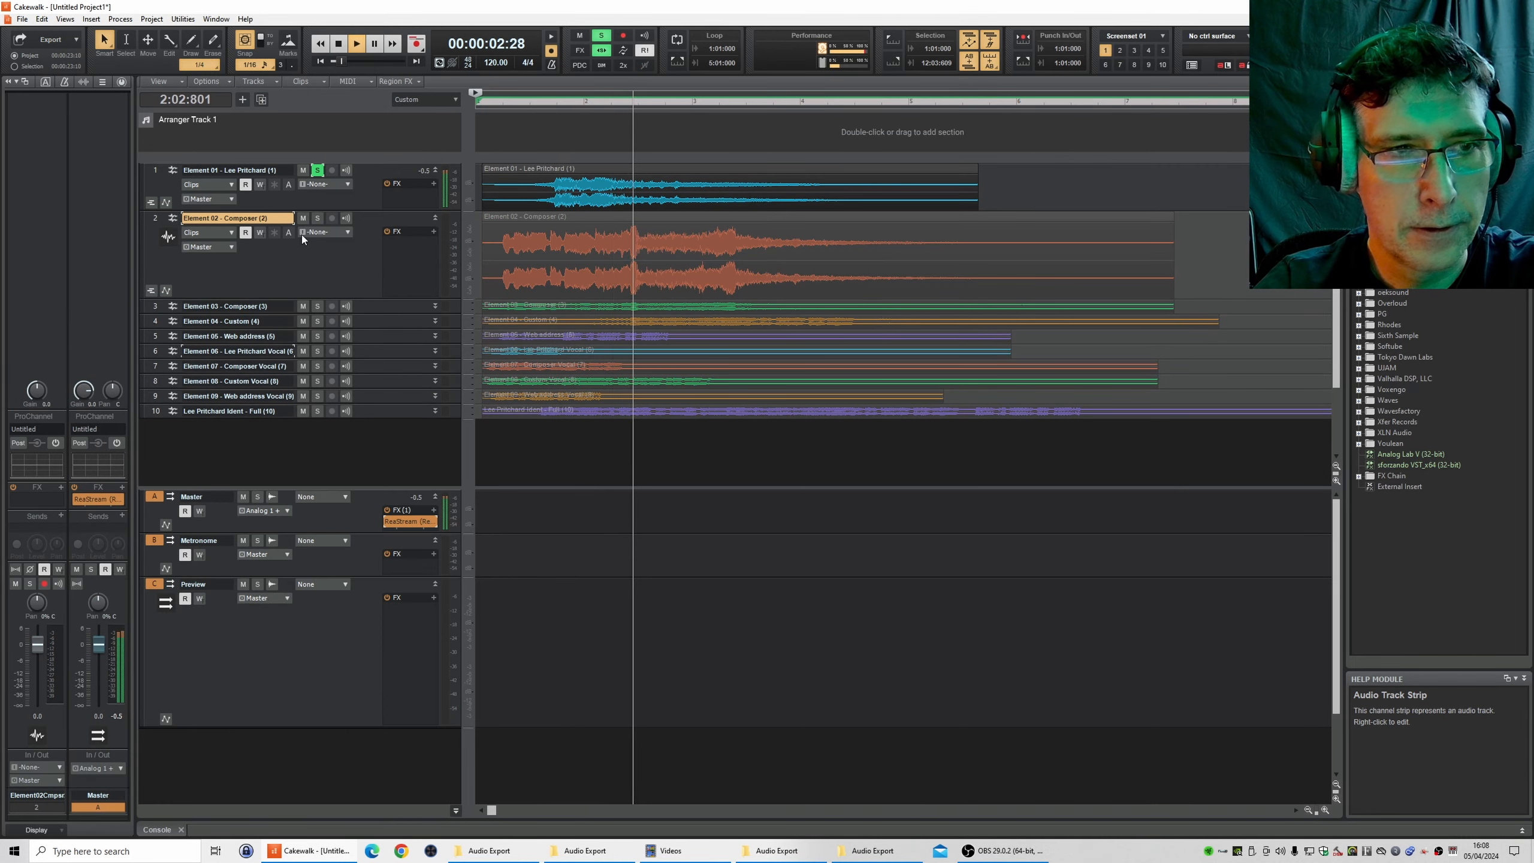
{"action": "key", "text": "space"}
{"action": "left_click", "coordinate": [317, 218]}
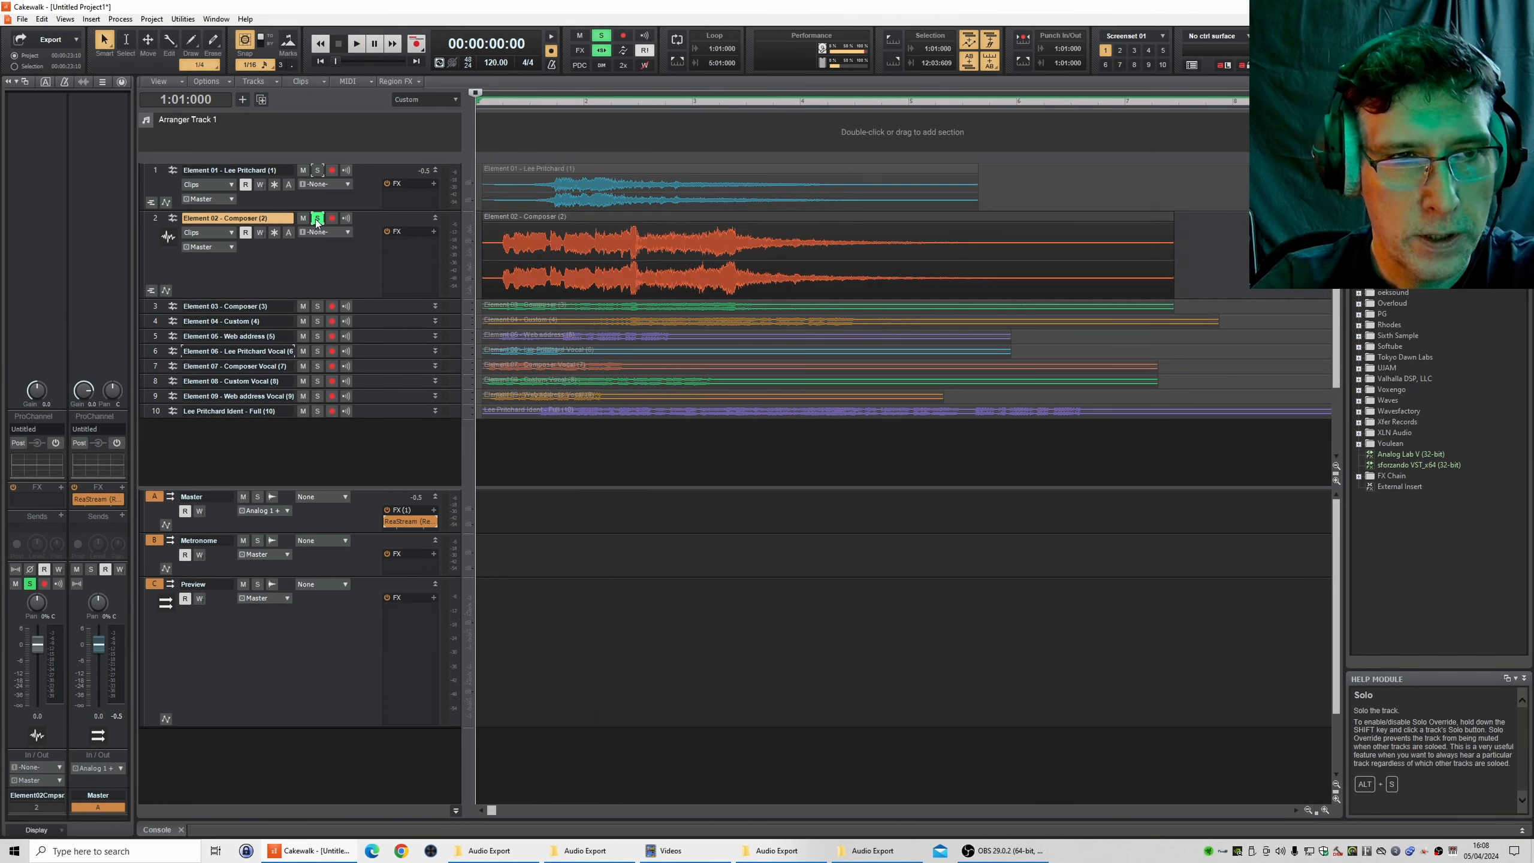
{"action": "key", "text": "space"}
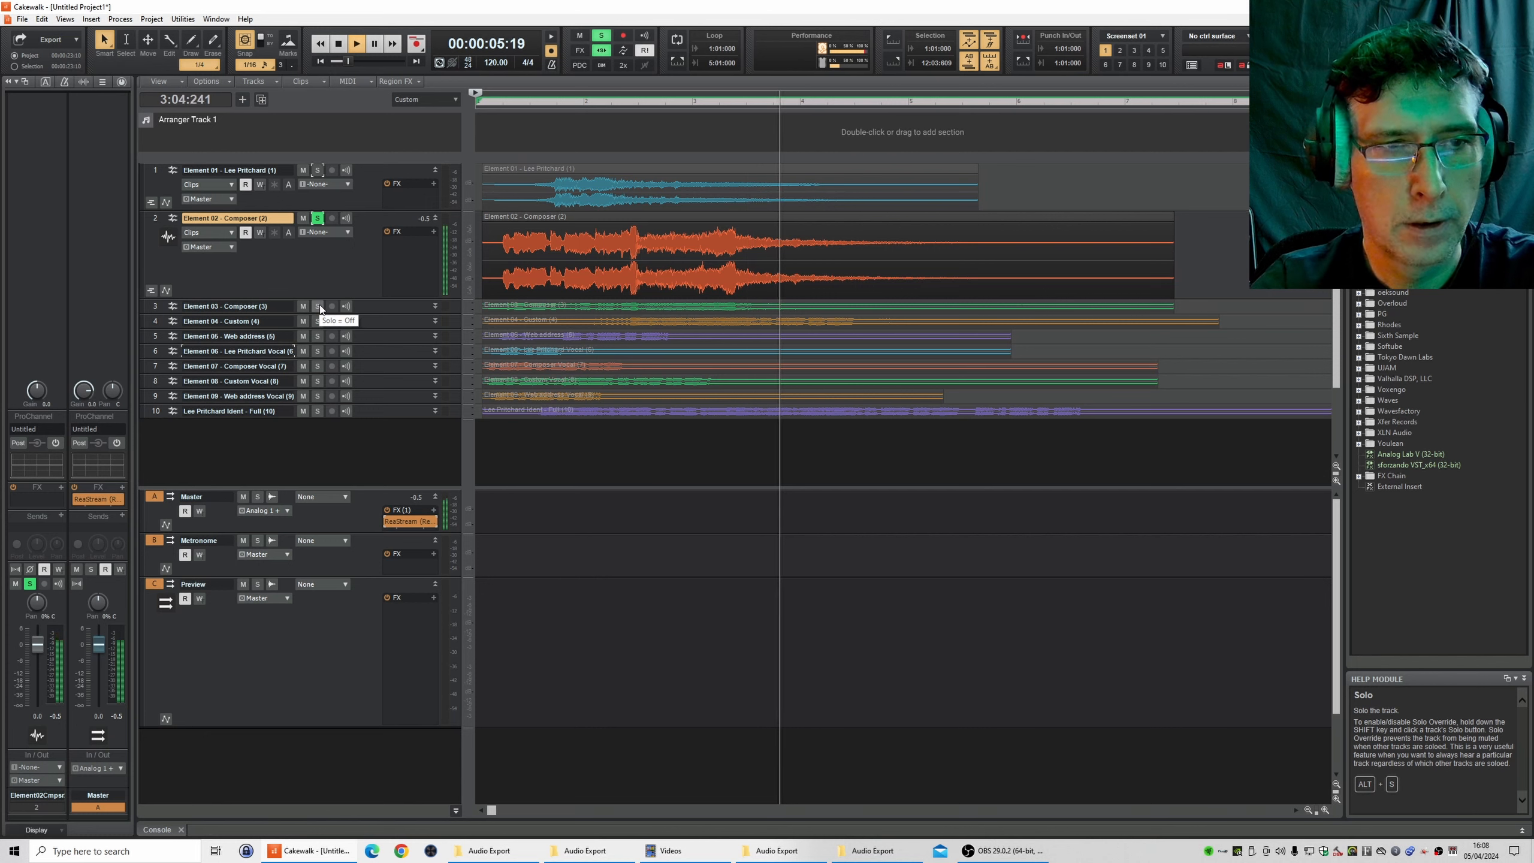
{"action": "left_click", "coordinate": [316, 306], "text": "ctrl"}
{"action": "key", "text": "w"}
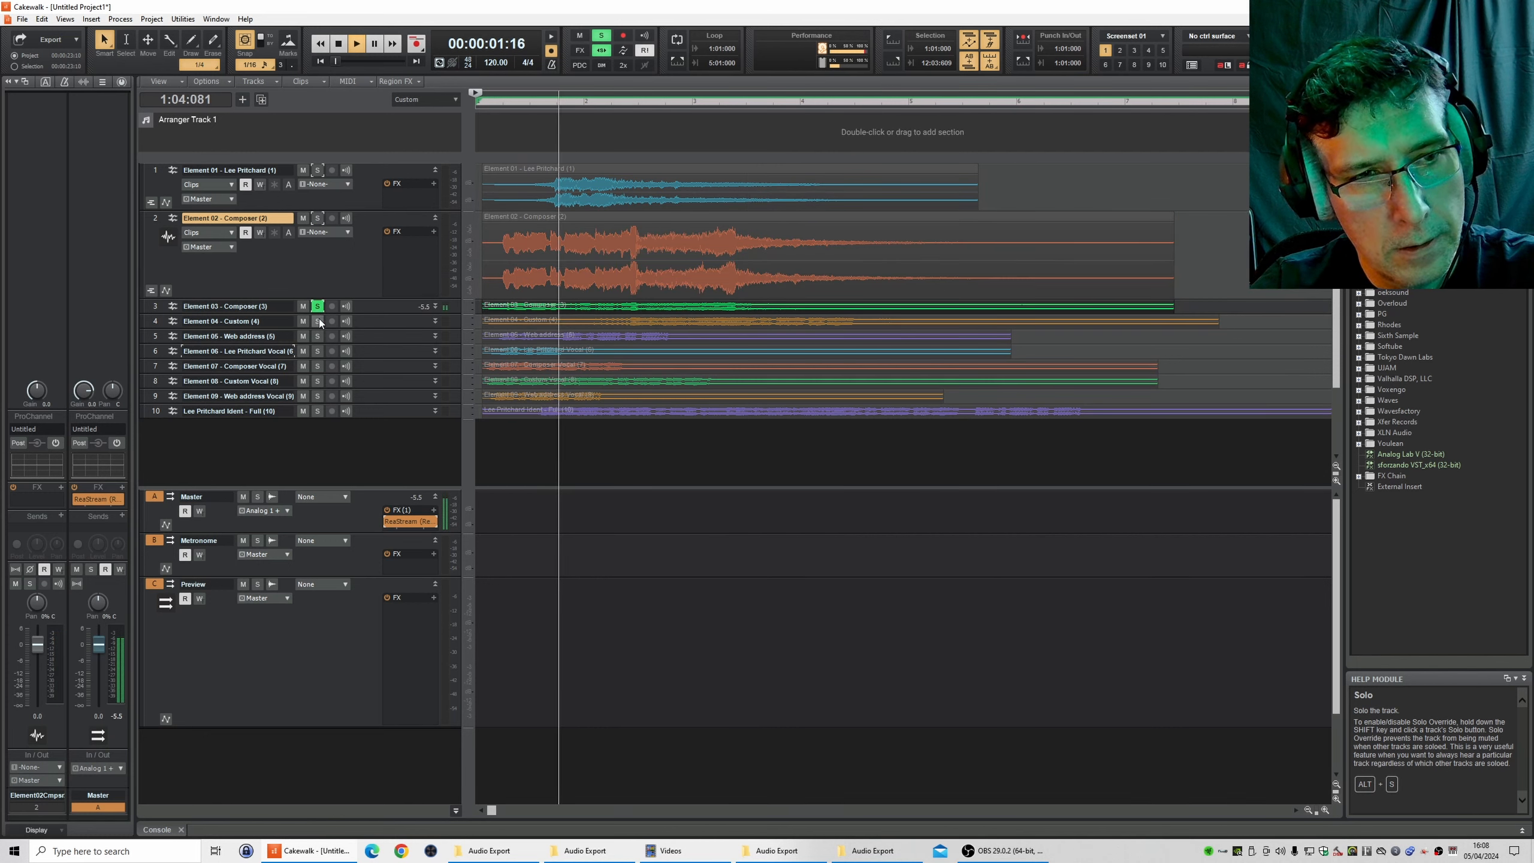
- Solo and play the Element 04 - Custom and Element 05 - Web address tracks in turn from the start
{"action": "left_click", "coordinate": [317, 320], "text": "ctrl"}
{"action": "key", "text": "space"}
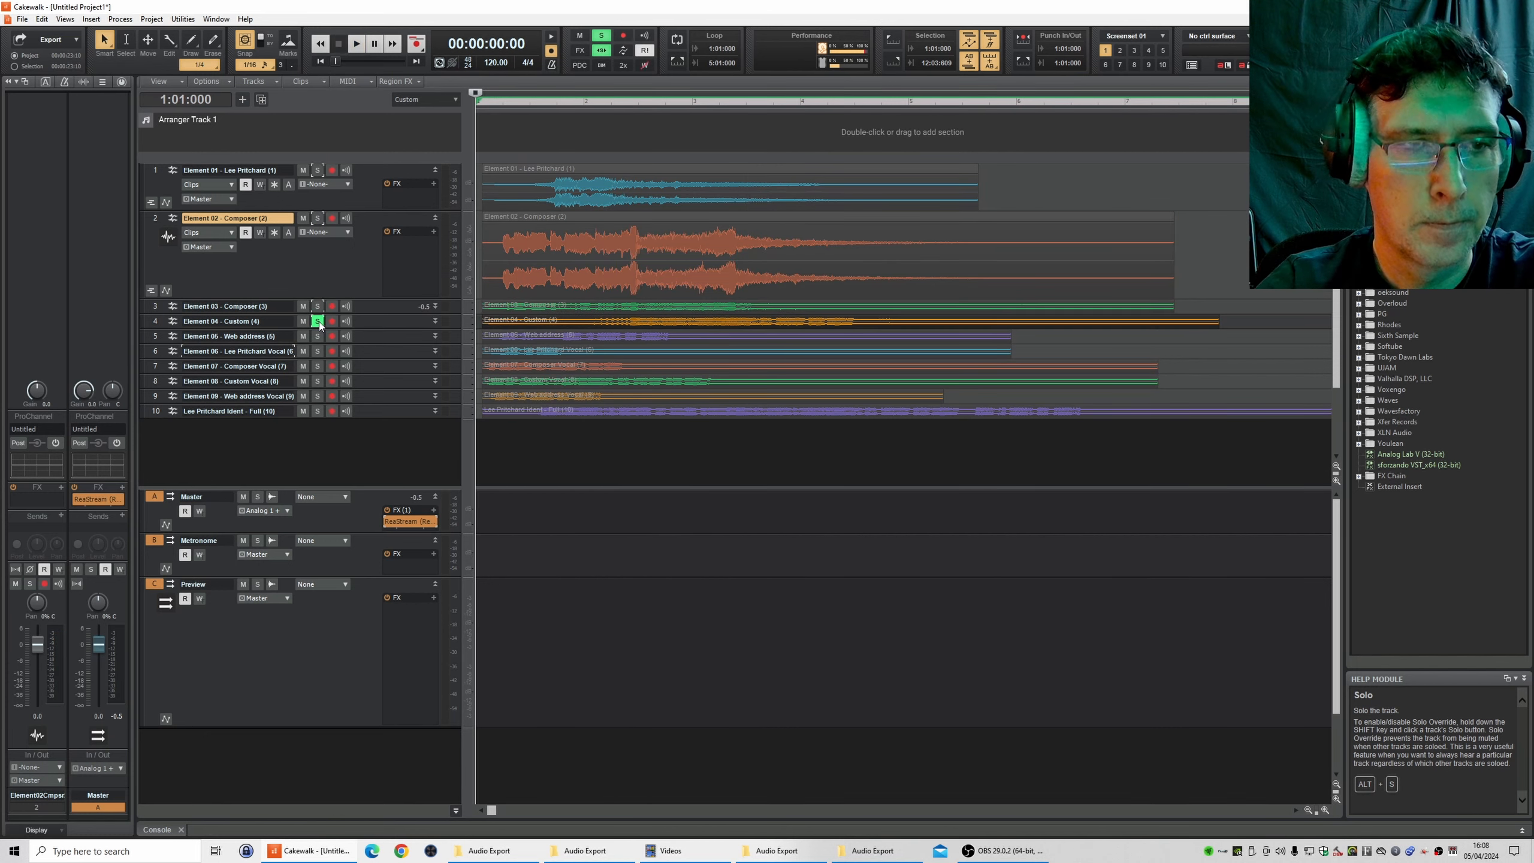
{"action": "key", "text": "space"}
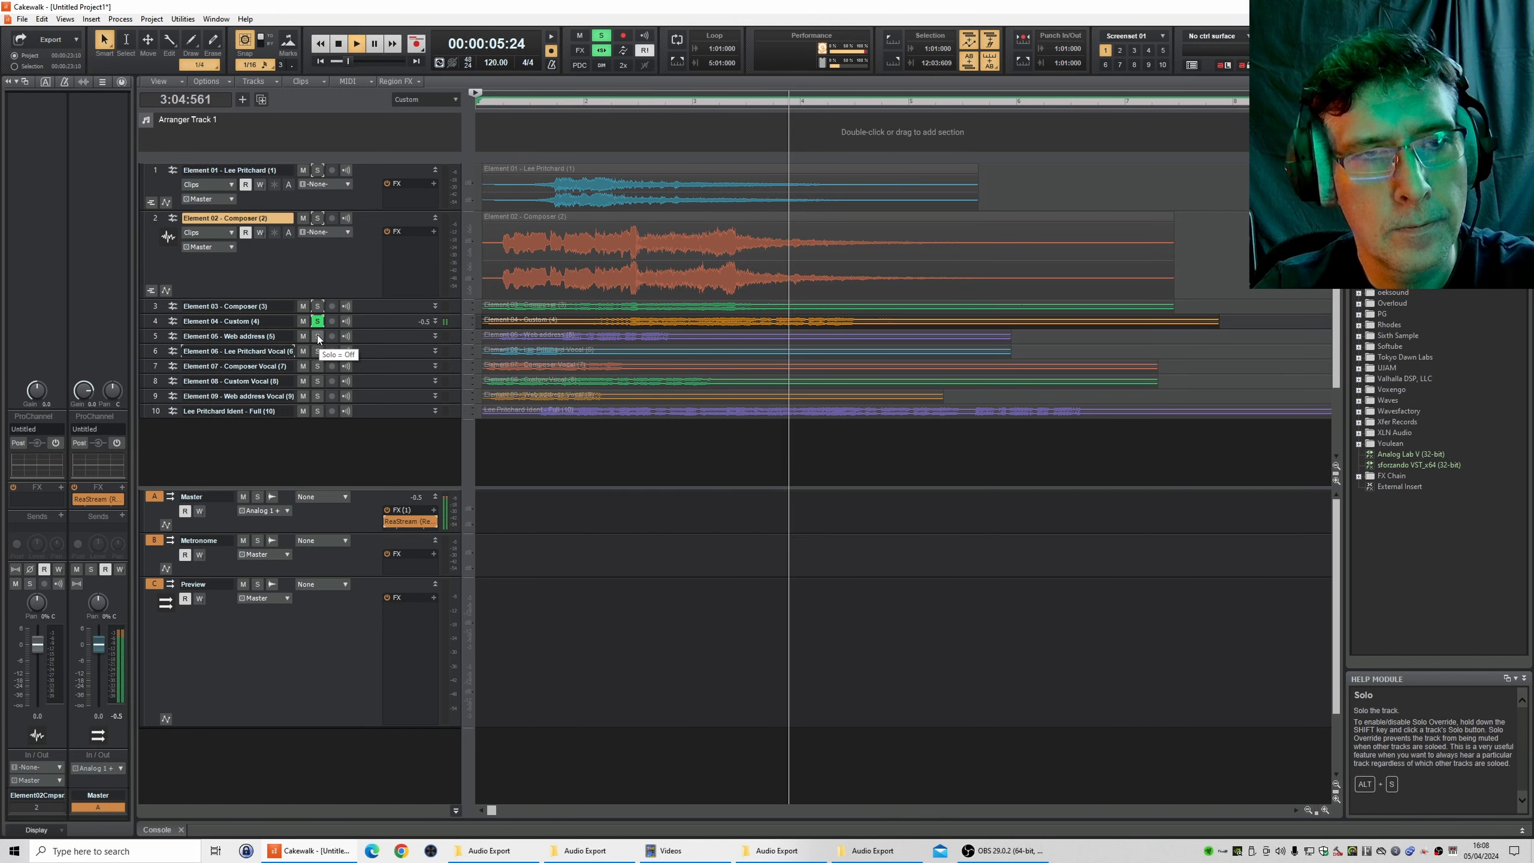
{"action": "left_click", "coordinate": [317, 335], "text": "ctrl"}
{"action": "key", "text": "space"}
{"action": "key", "text": "space"}
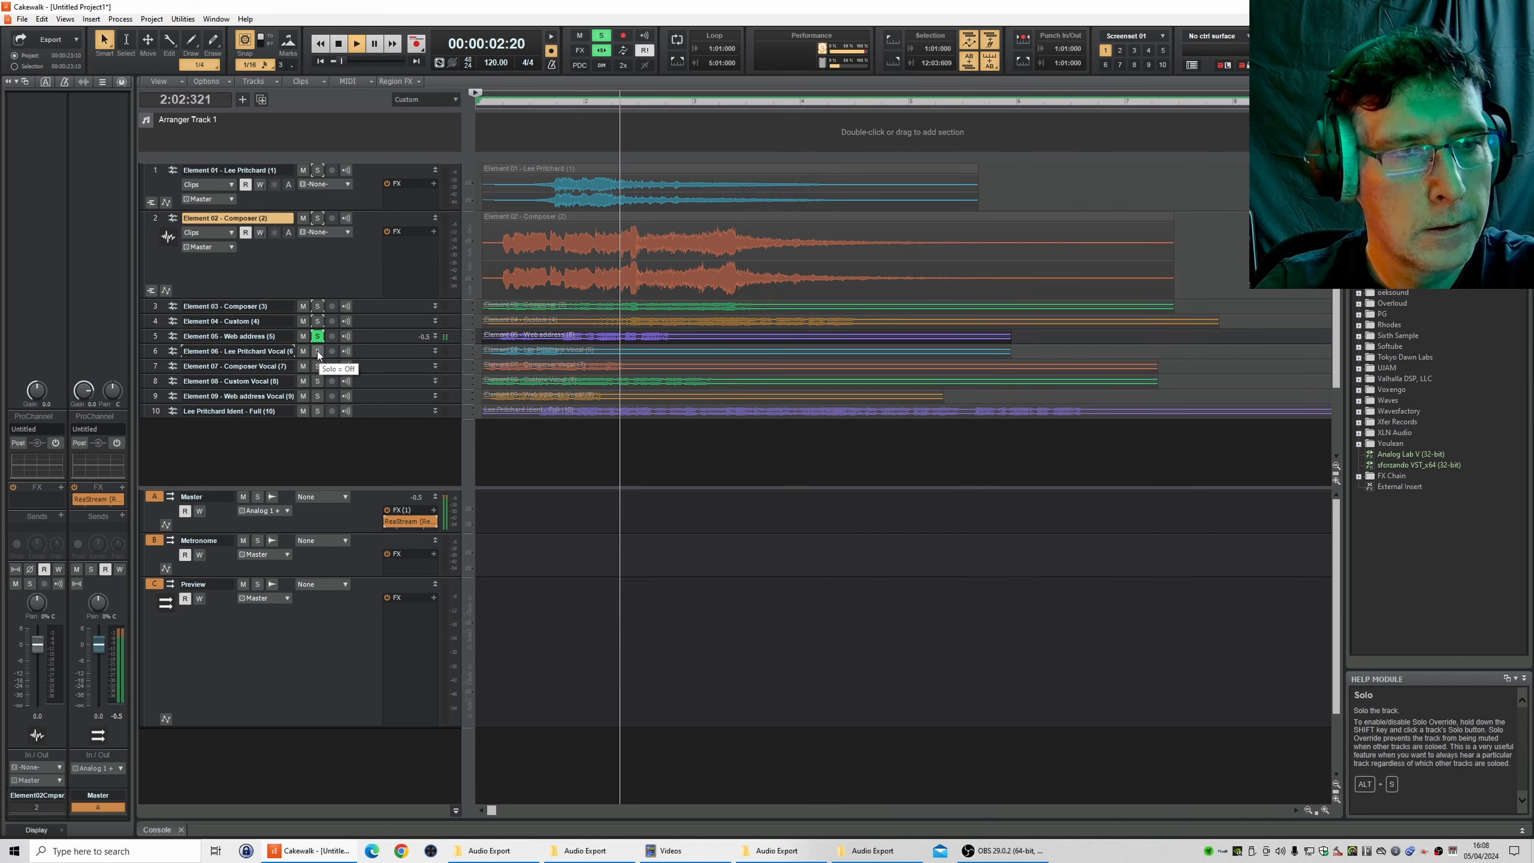
- Solo and play the Element 06 vocal track and the Element 07 - Composer Vocal track in turn from the start
{"action": "left_click", "coordinate": [316, 351], "text": "ctrl"}
{"action": "key", "text": "space"}
{"action": "key", "text": "space"}
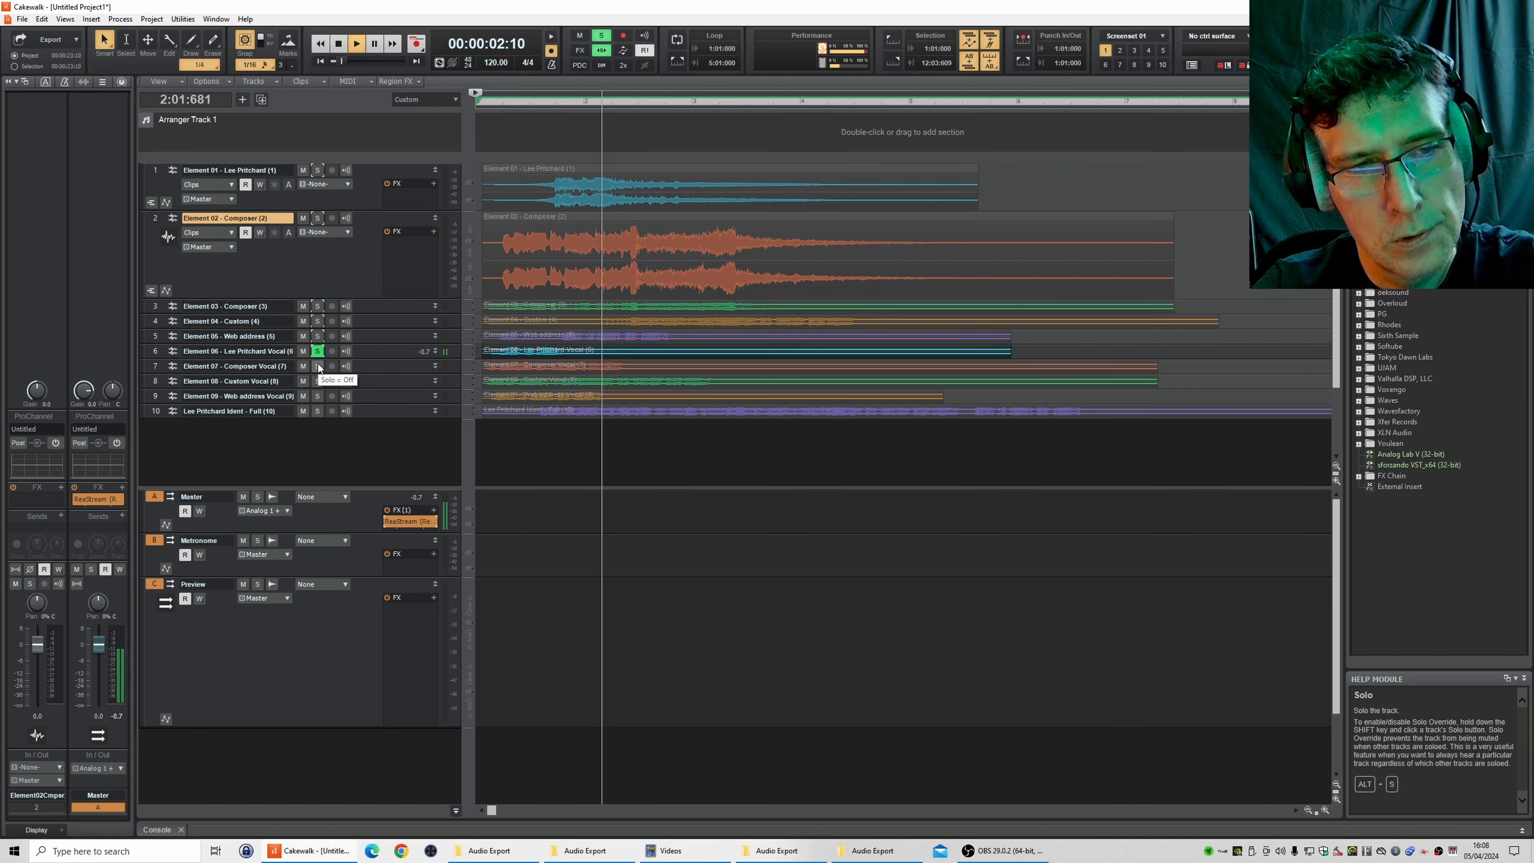
{"action": "key", "text": "space"}
{"action": "left_click", "coordinate": [319, 368]}
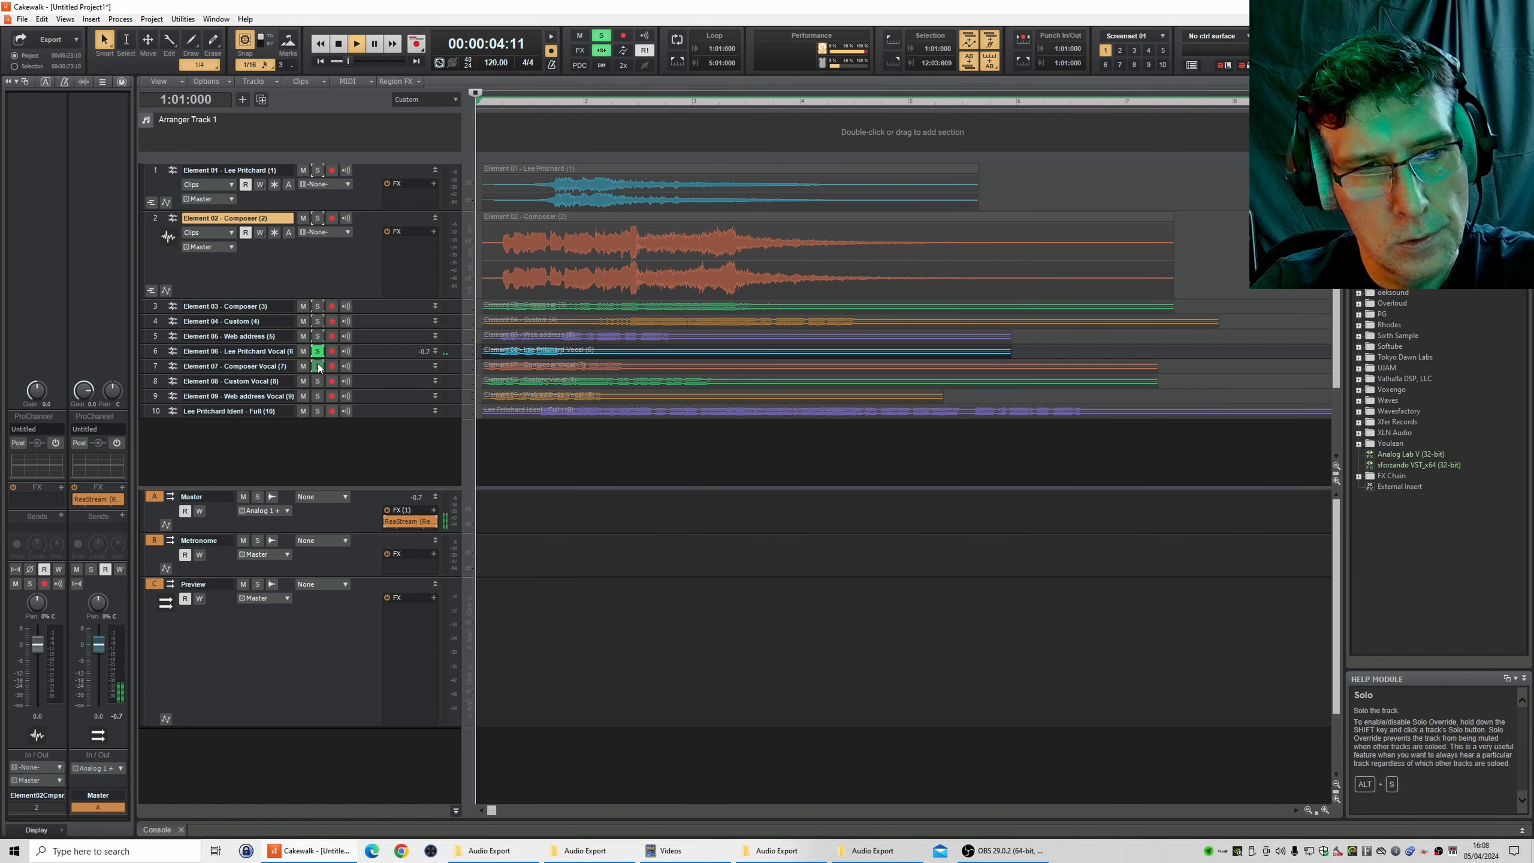
{"action": "key", "text": "space"}
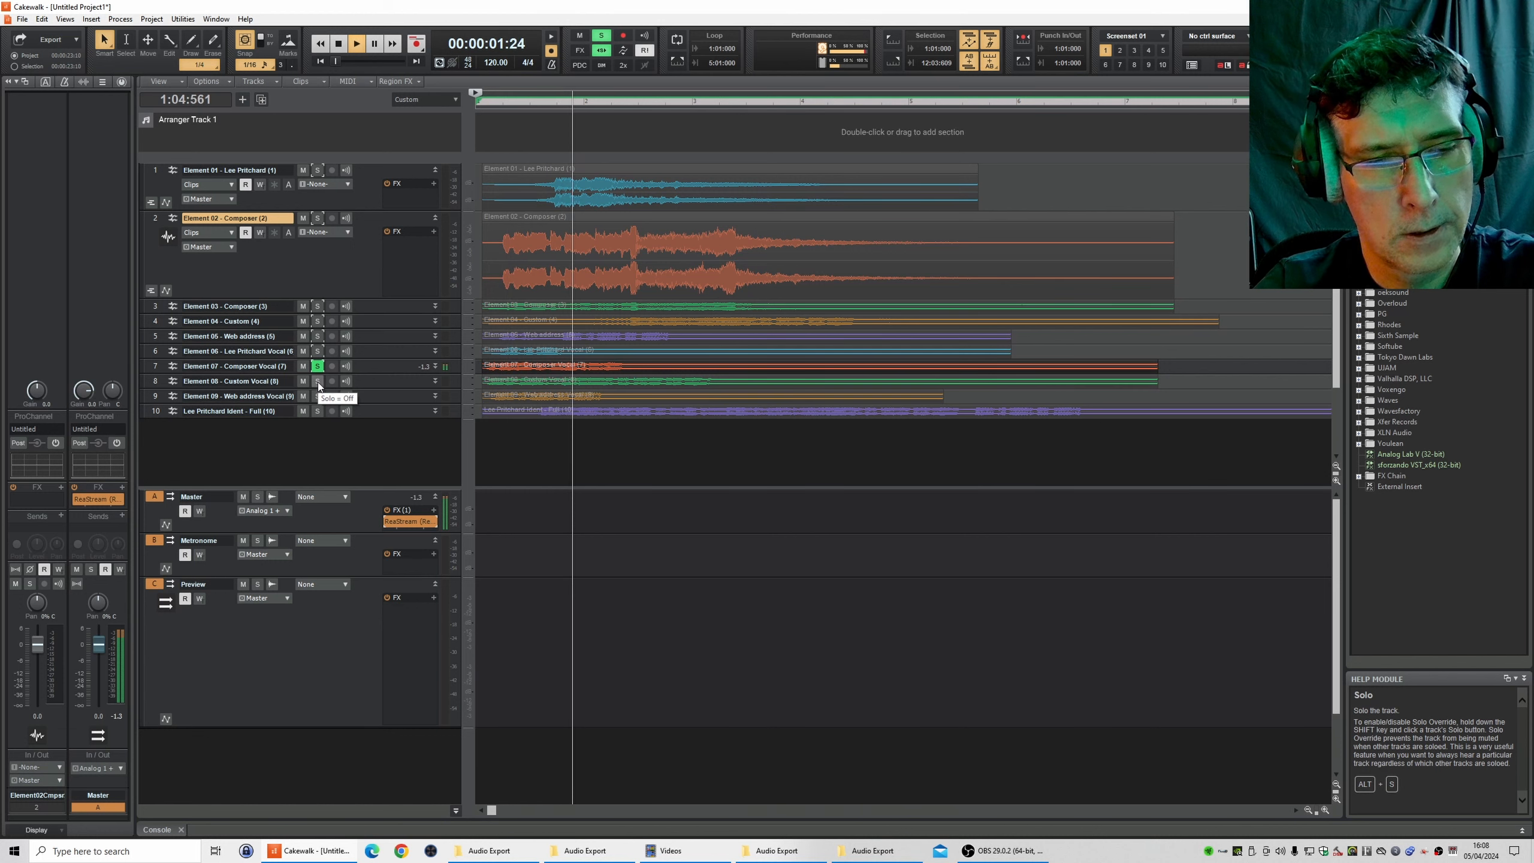
- Solo and play the Element 08 - Custom Vocal and Element 09 - Web address Vocal tracks in turn from the start
{"action": "key", "text": "space"}
{"action": "left_click", "coordinate": [318, 383]}
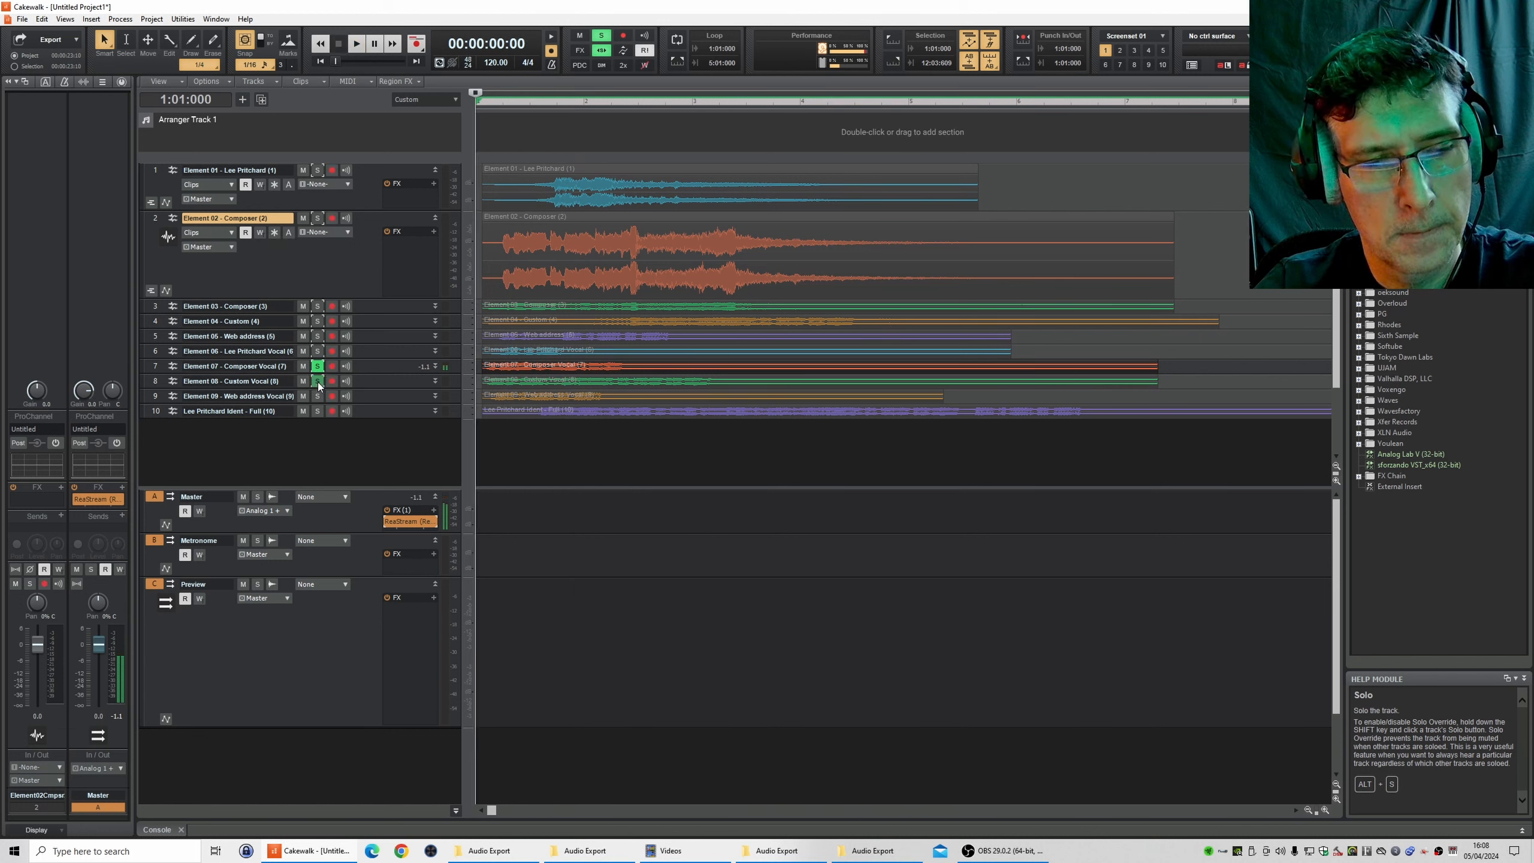
{"action": "key", "text": "space"}
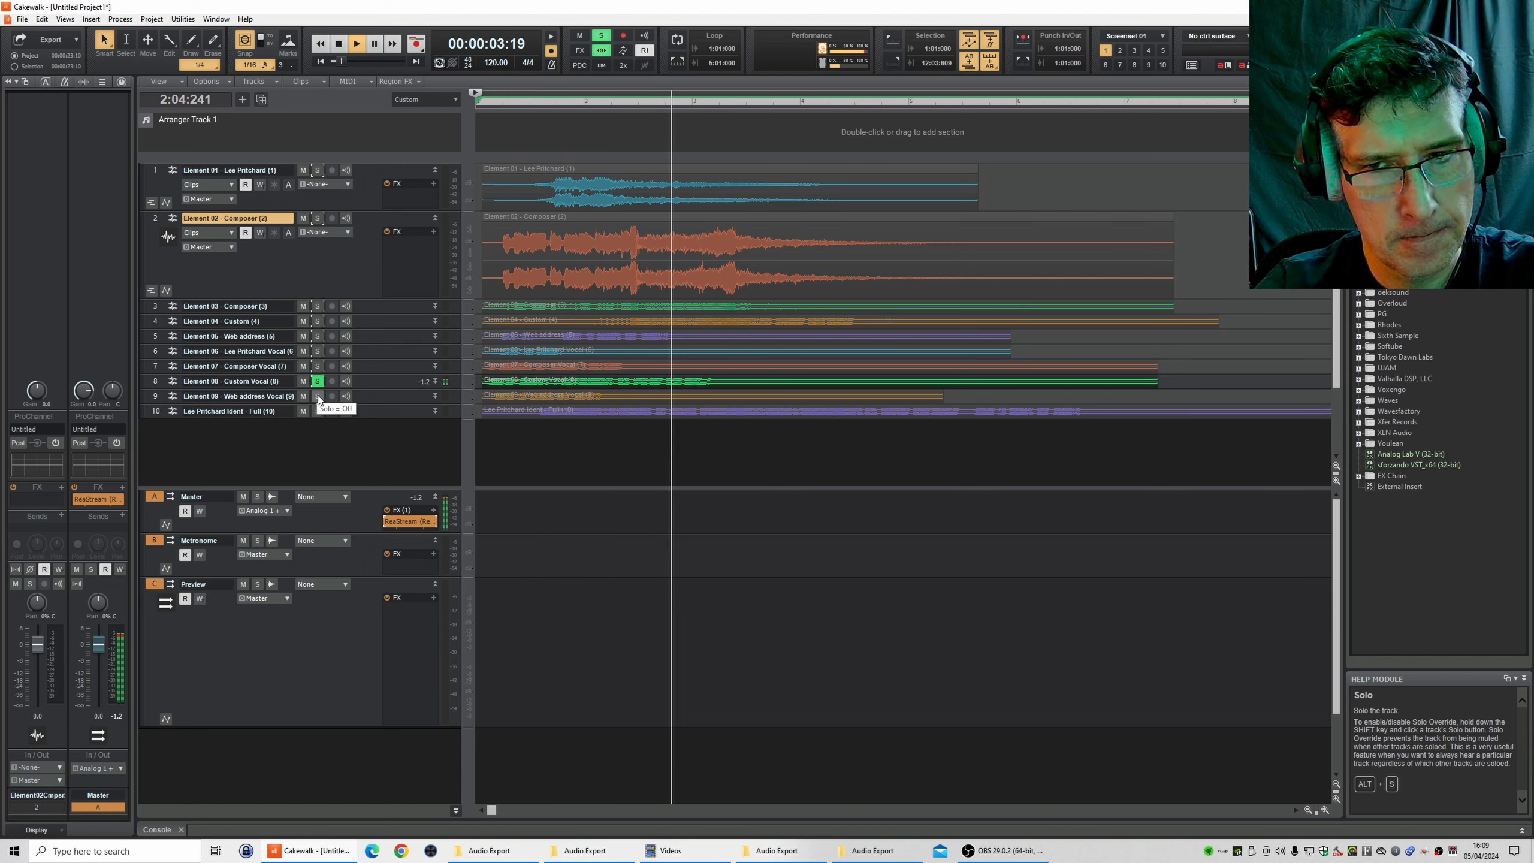
{"action": "key", "text": "space"}
{"action": "left_click", "coordinate": [317, 397]}
{"action": "key", "text": "space"}
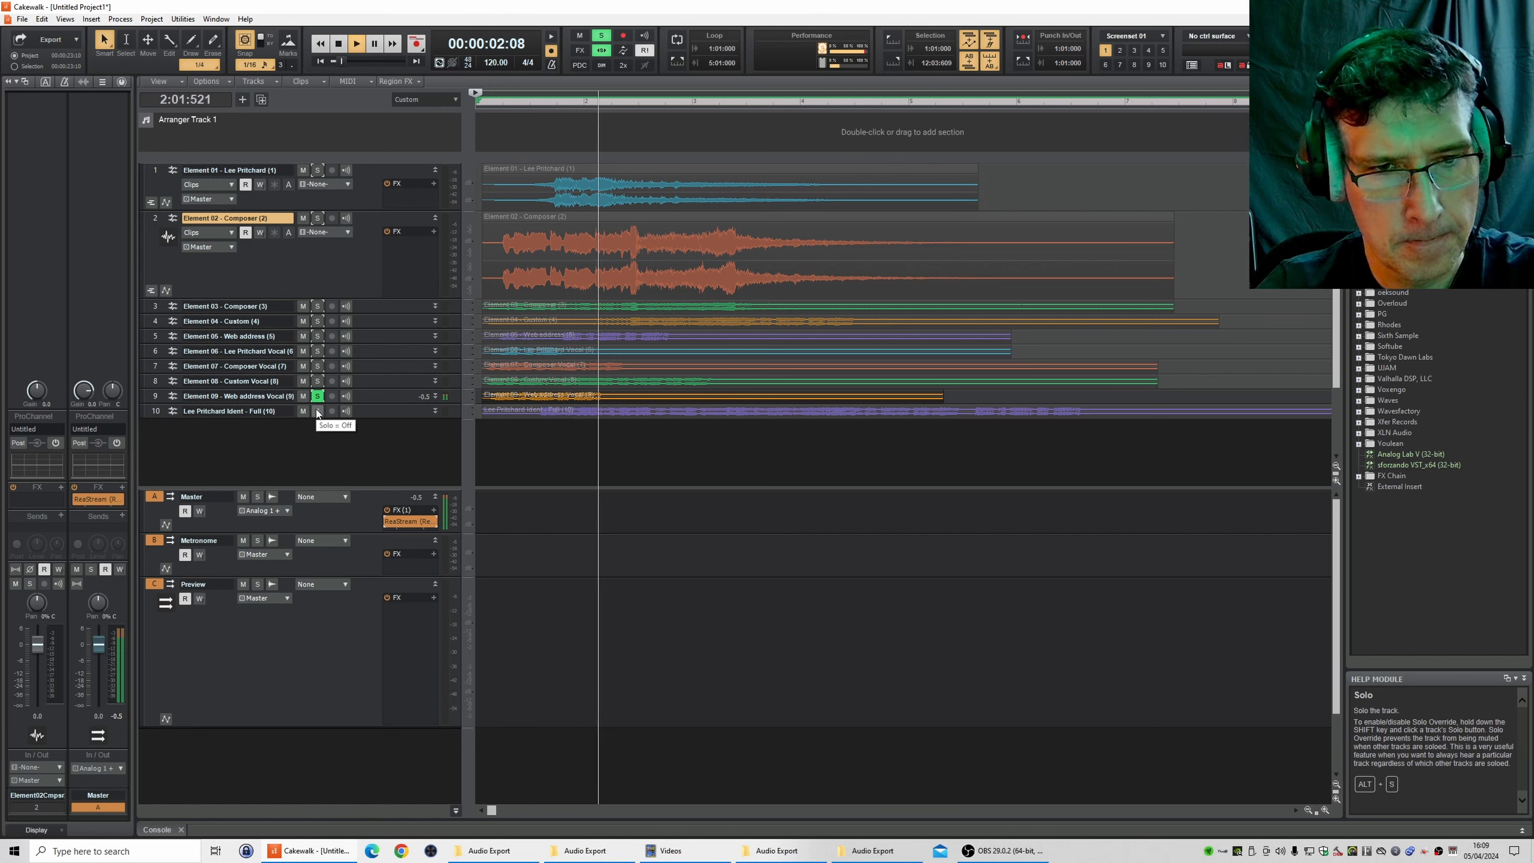
- Play the full ident on track 10 soloed from the start, and clear its solo
{"action": "left_click", "coordinate": [317, 411]}
{"action": "key", "text": "space"}
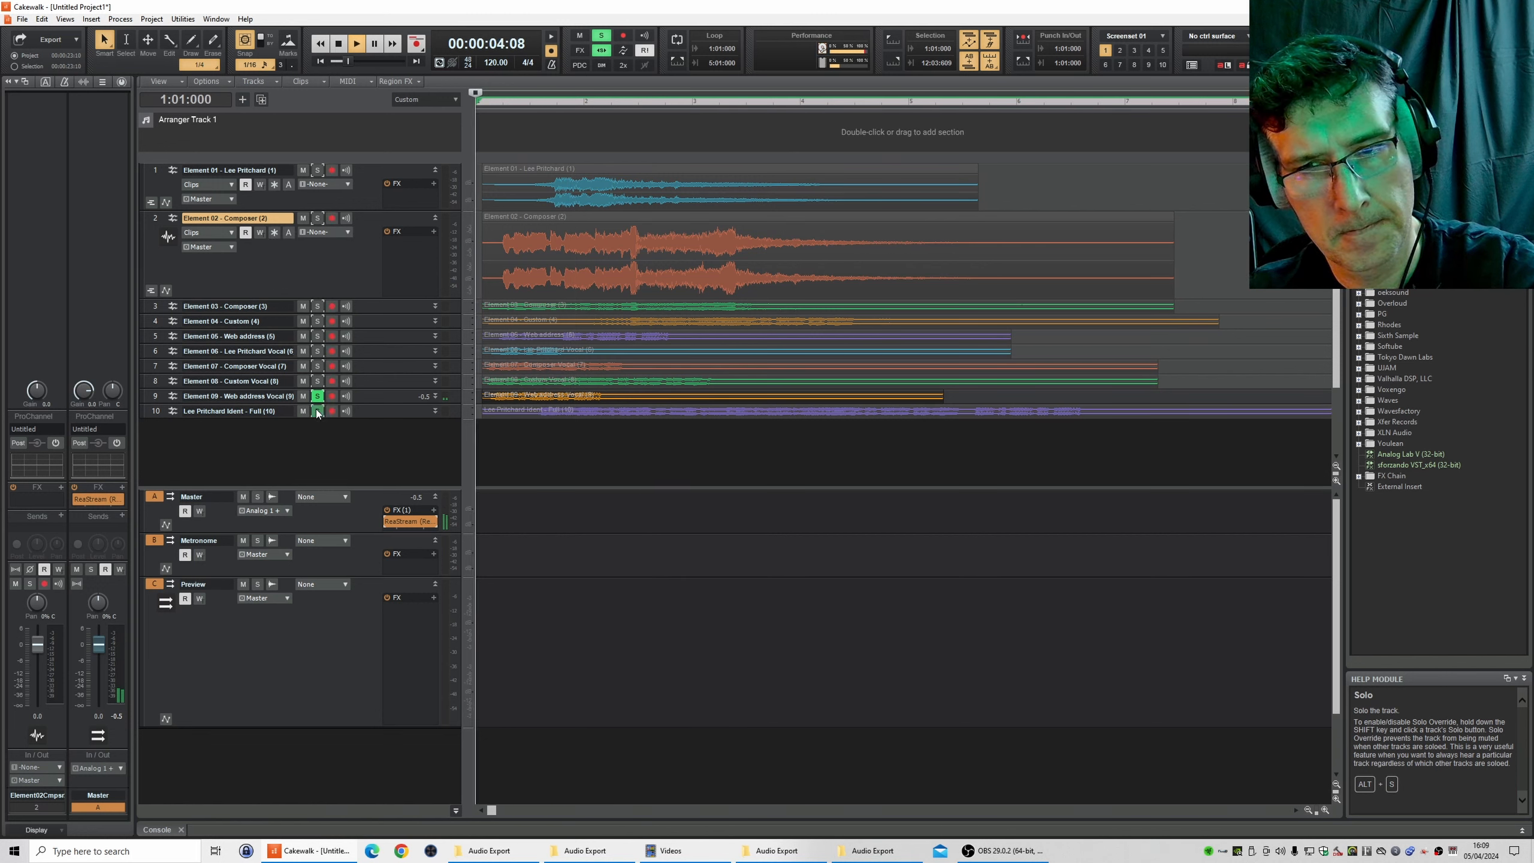
{"action": "left_click", "coordinate": [317, 411]}
{"action": "key", "text": "space"}
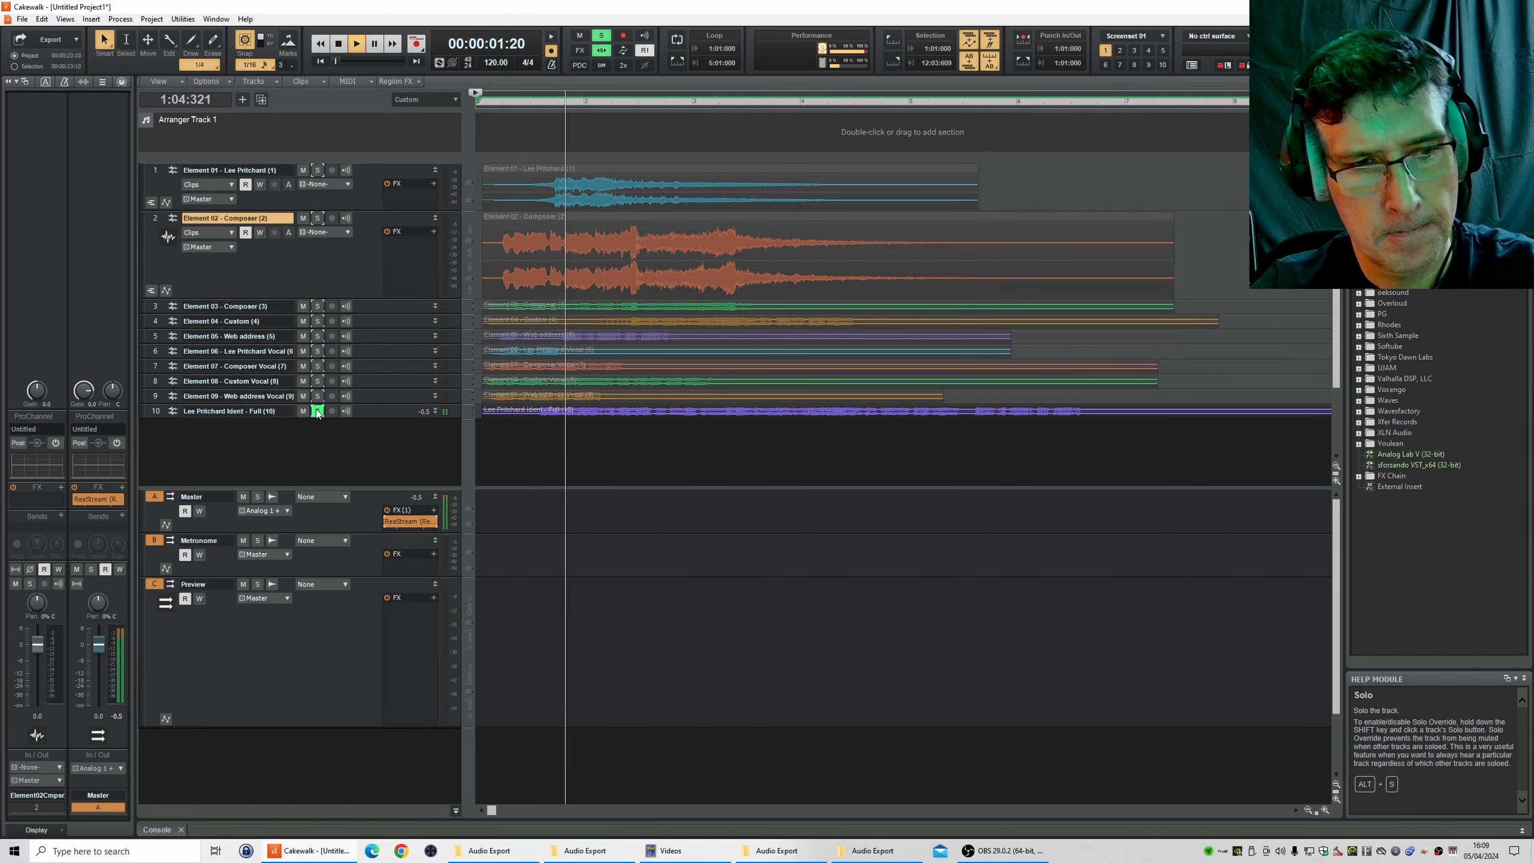
{"action": "key", "text": "space"}
{"action": "left_click", "coordinate": [317, 412]}
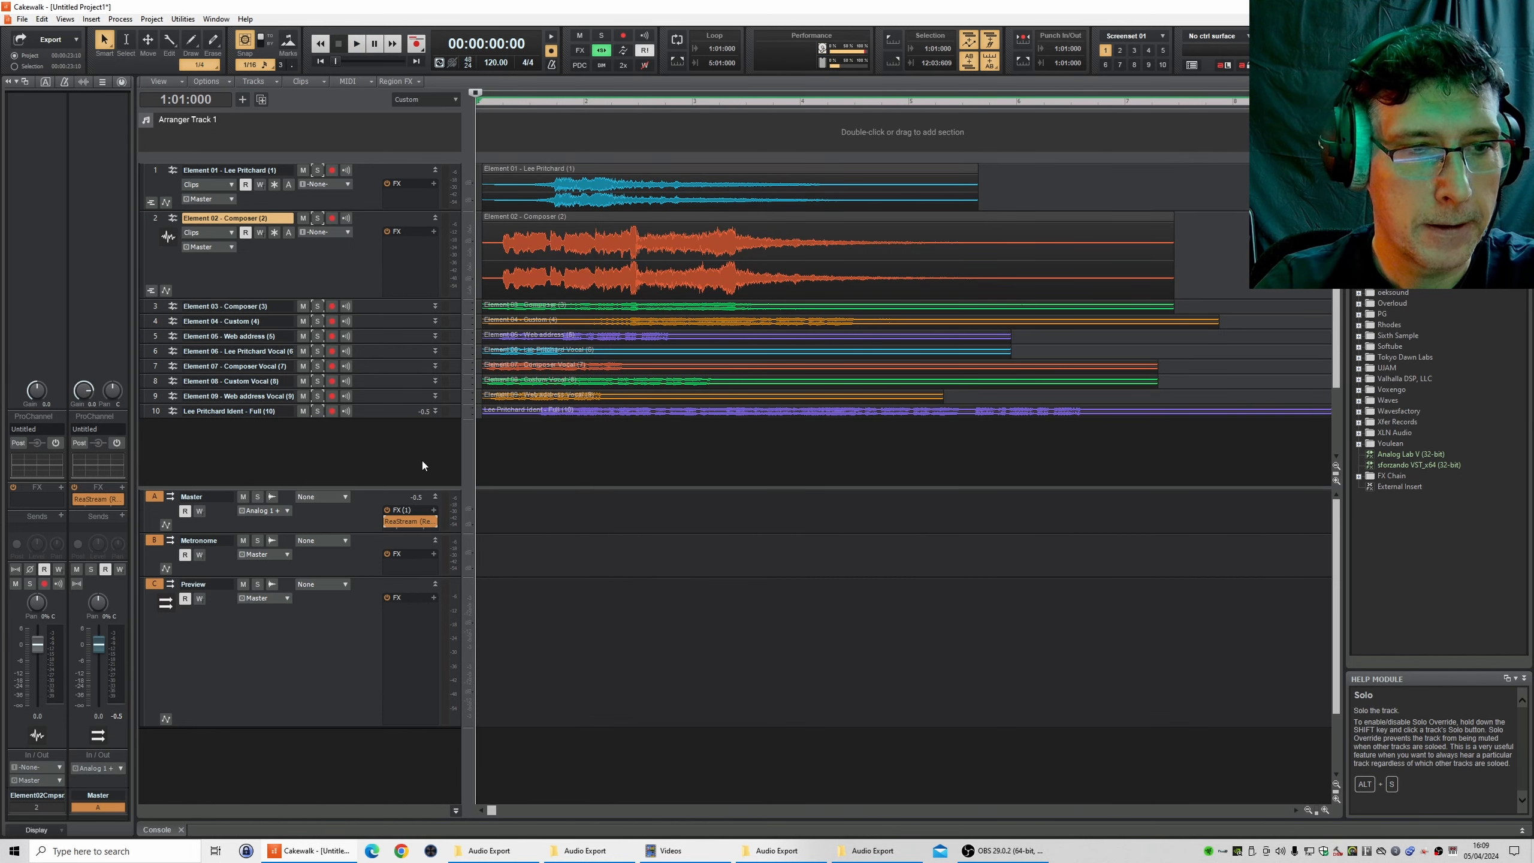
- Enlarge the track area above the buses and fit all ten tracks with their complete clips in view
{"action": "left_click", "coordinate": [445, 494]}
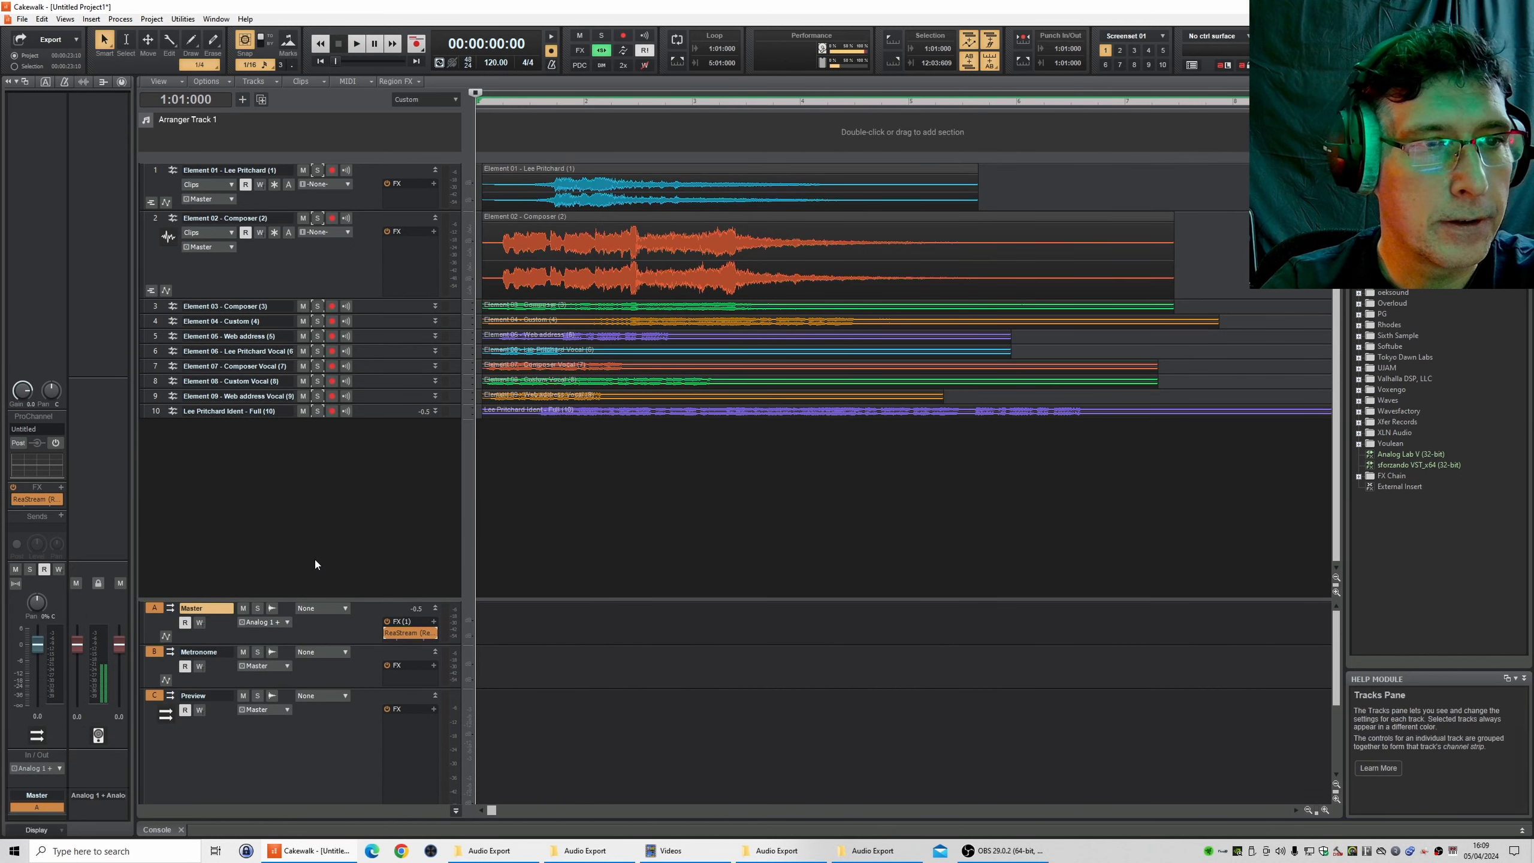
{"action": "key", "text": "f"}
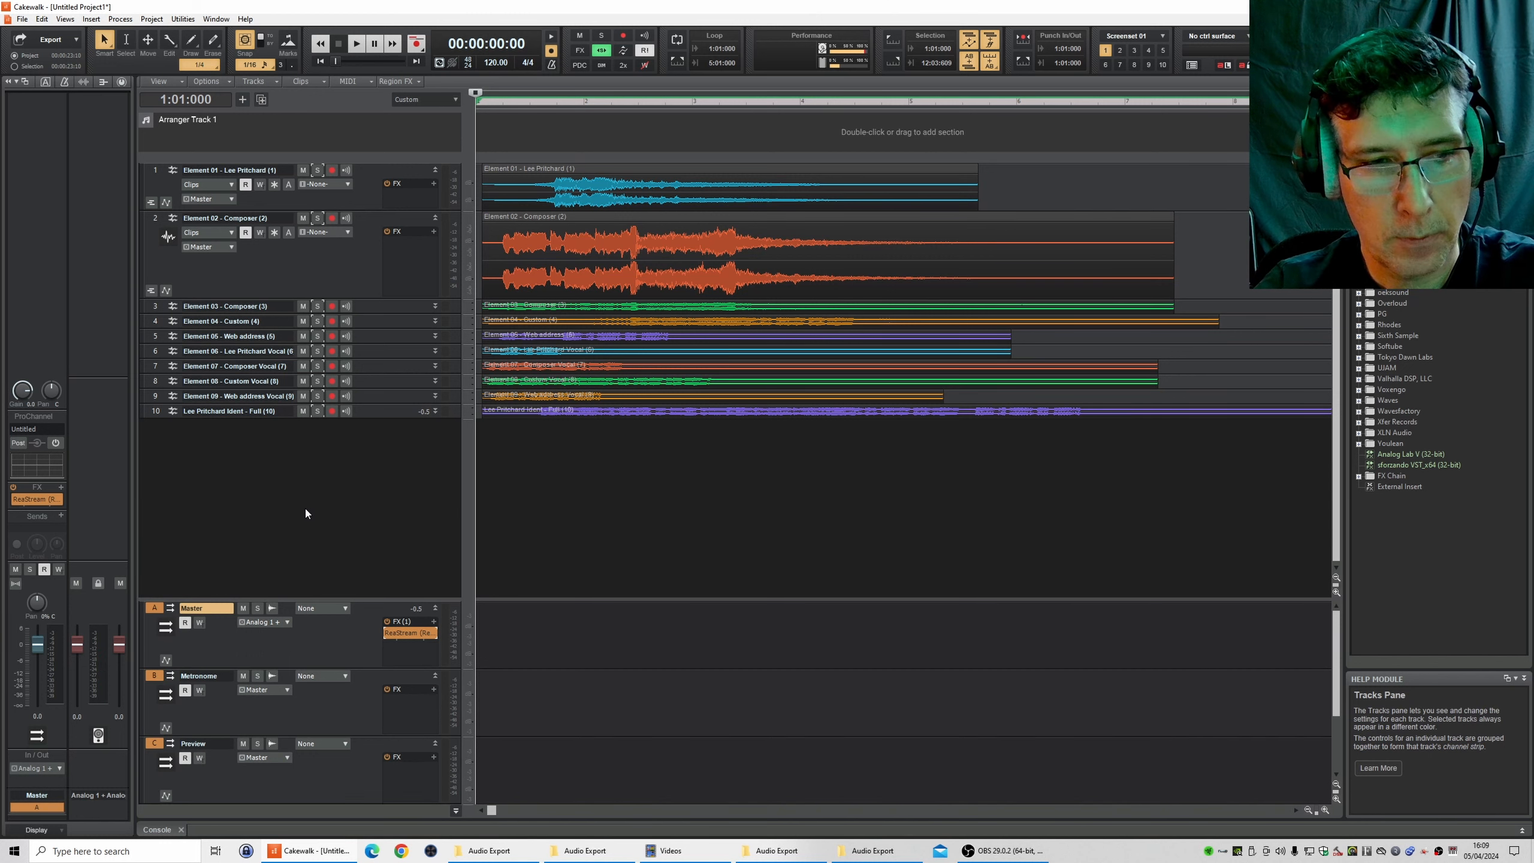
{"action": "left_click", "coordinate": [306, 508]}
{"action": "key", "text": "f"}
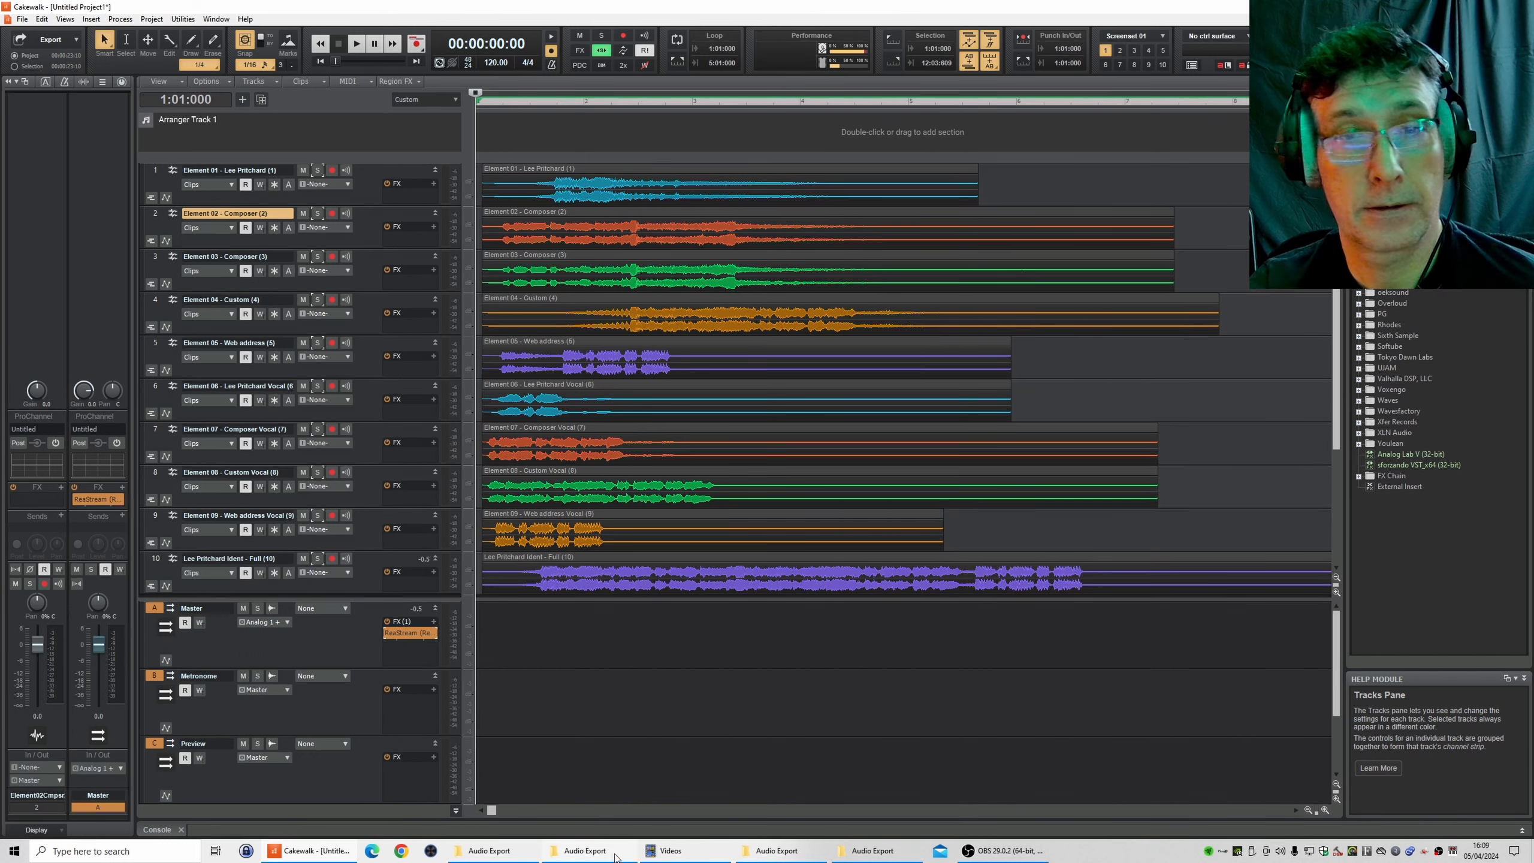
{"action": "left_click", "coordinate": [1307, 809]}
{"action": "left_click", "coordinate": [1307, 809]}
{"action": "left_click", "coordinate": [1307, 809]}
{"action": "left_click", "coordinate": [1307, 809]}
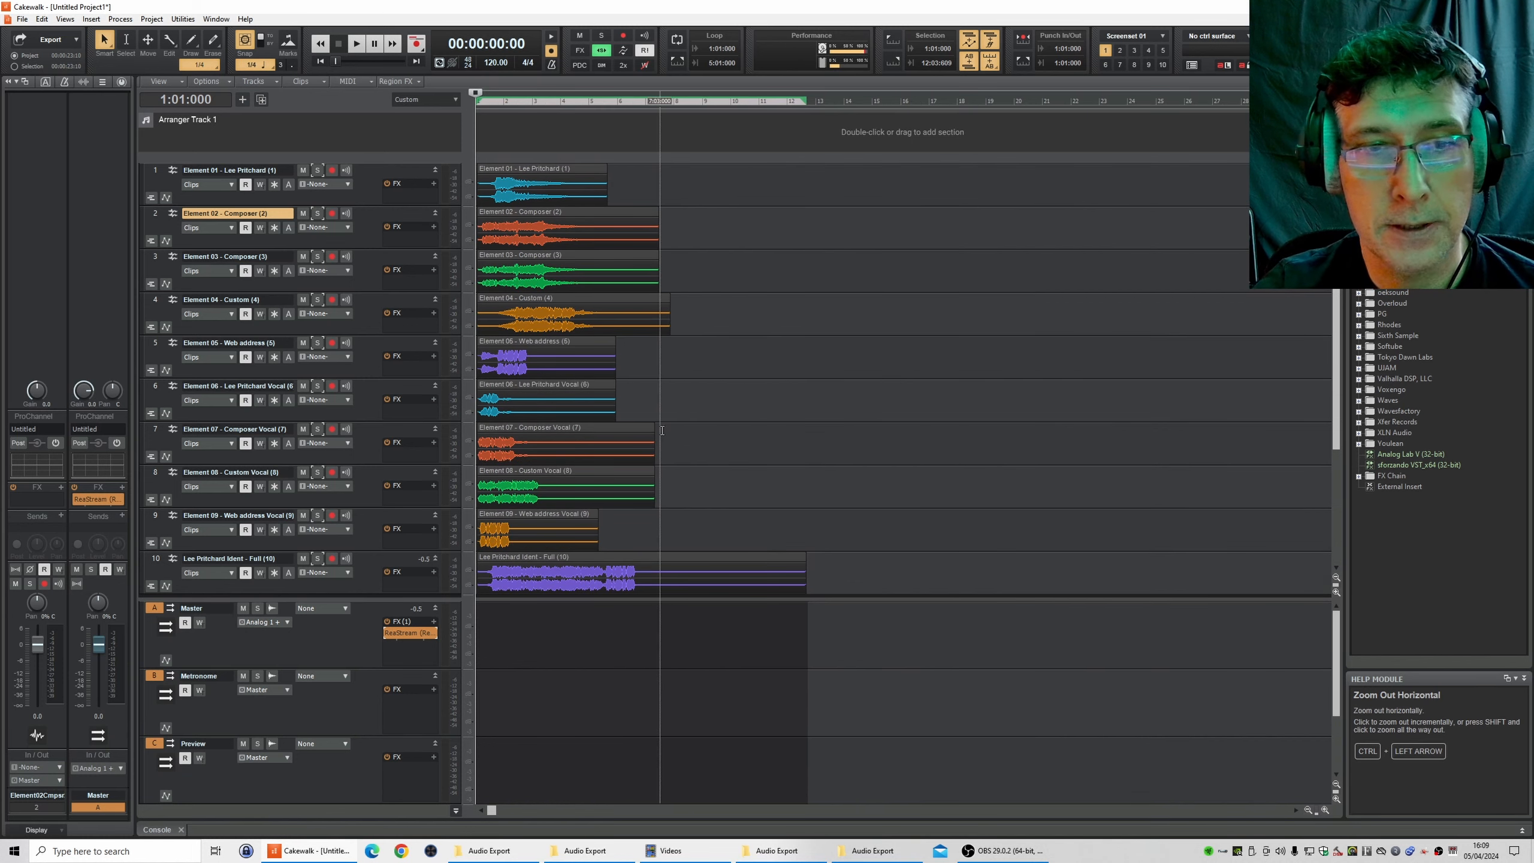
{"action": "scroll", "coordinate": [718, 465], "scroll_direction": "down", "scroll_amount": 2}
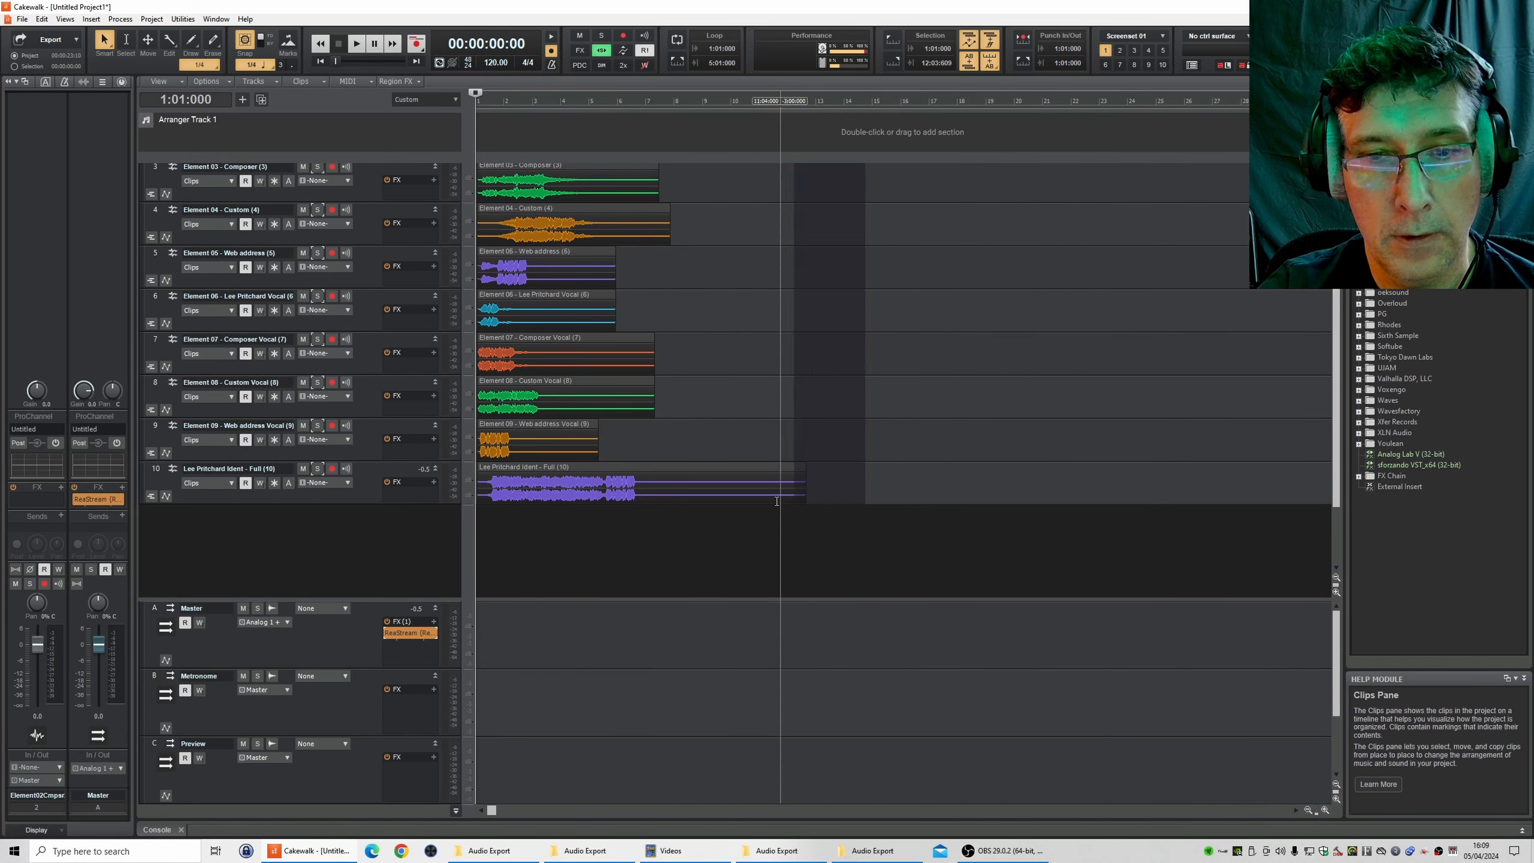
{"action": "left_click_drag", "start_coordinate": [777, 500], "coordinate": [442, 508]}
{"action": "scroll", "coordinate": [548, 498], "scroll_direction": "up", "scroll_amount": 2}
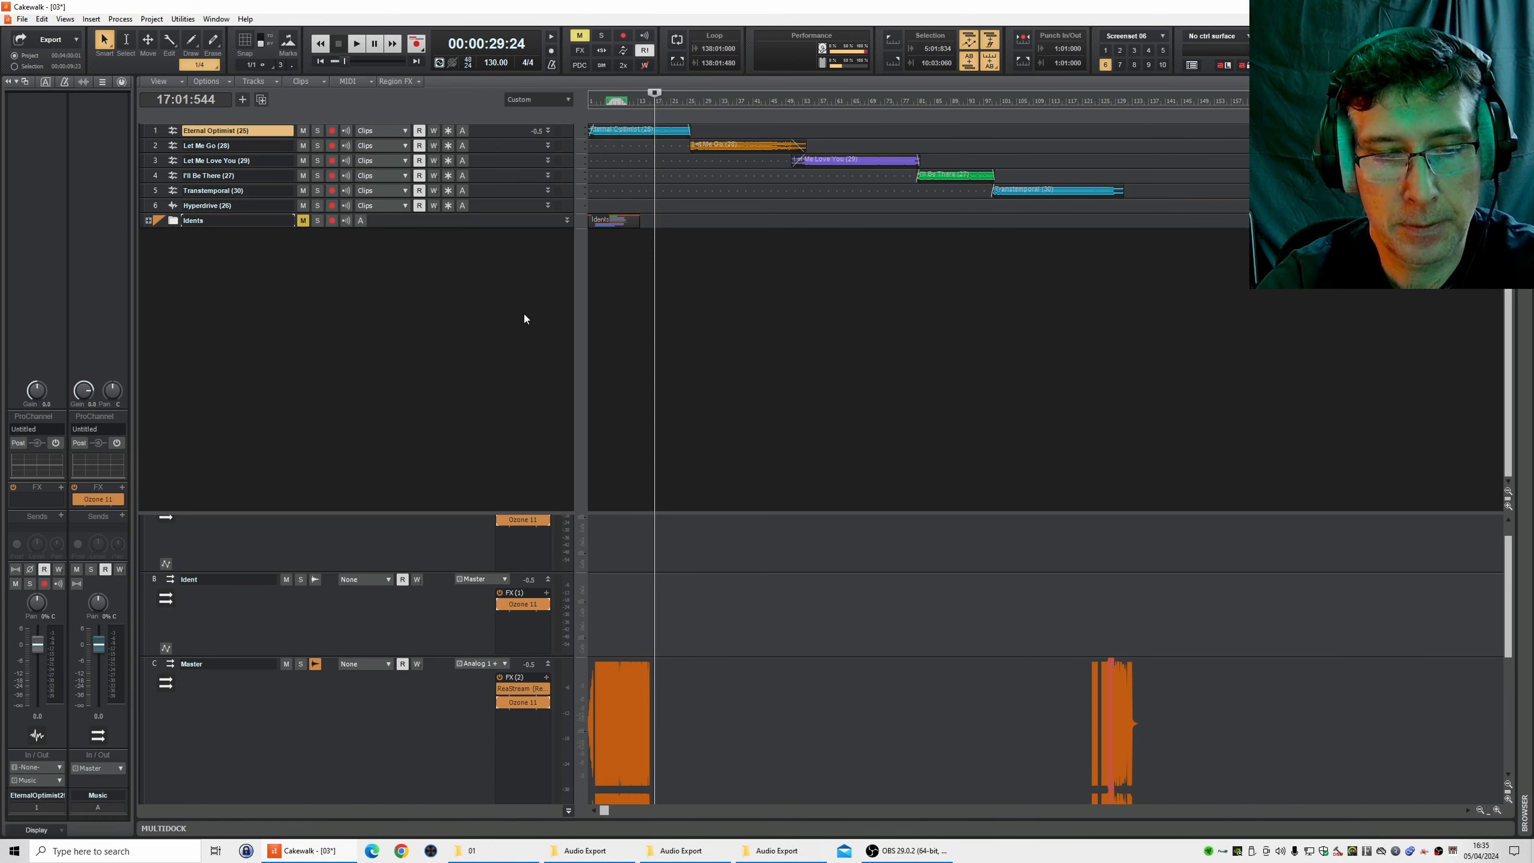
- Fit the track heights to the view, enlarge the track area above the buses, and expand the Idents folder
{"action": "key", "text": "f"}
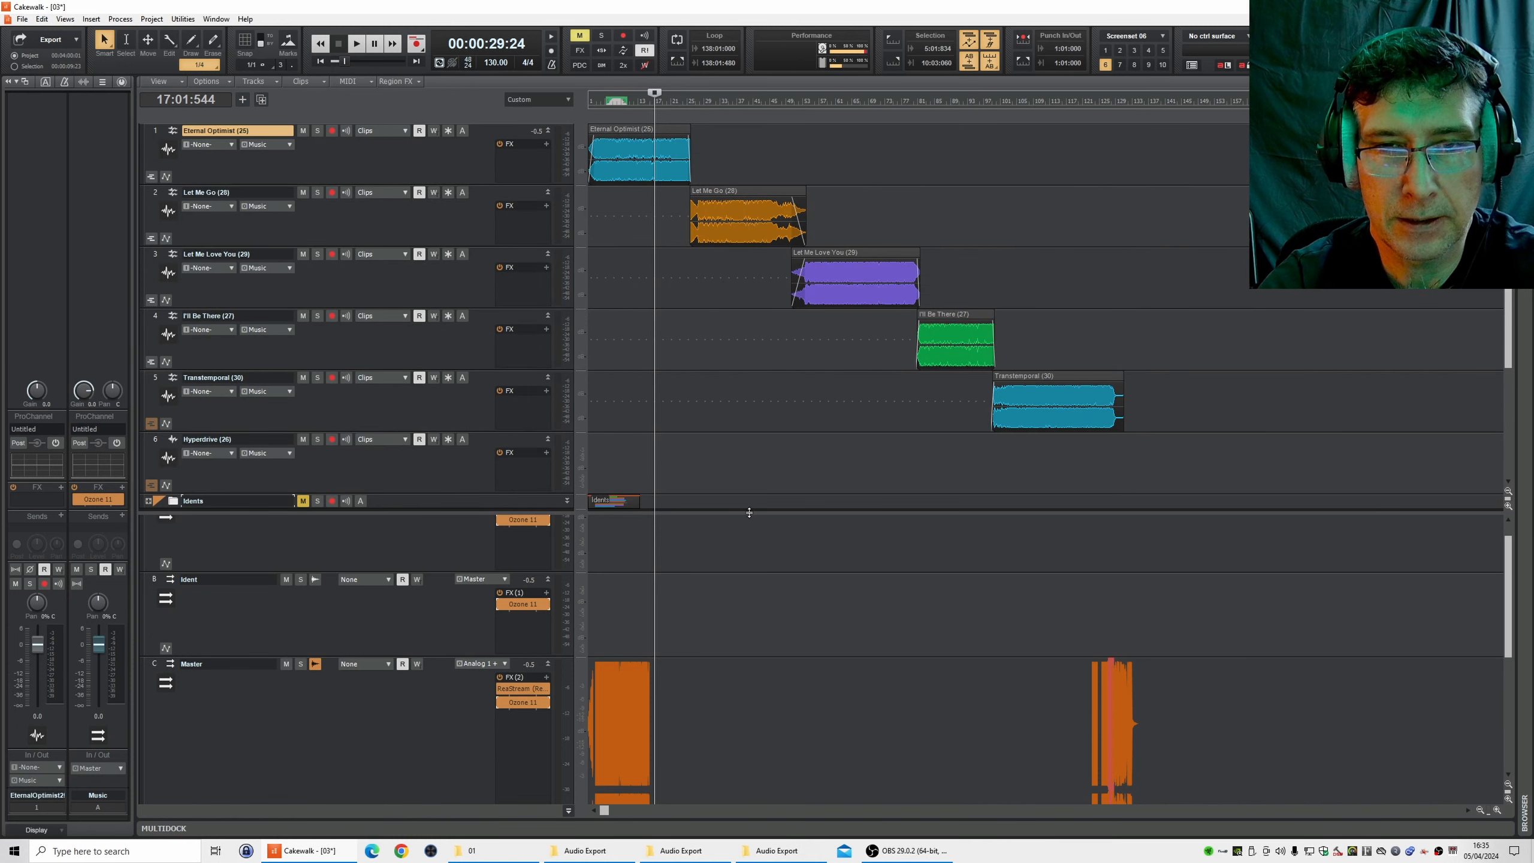
{"action": "left_click_drag", "start_coordinate": [749, 512], "coordinate": [749, 663]}
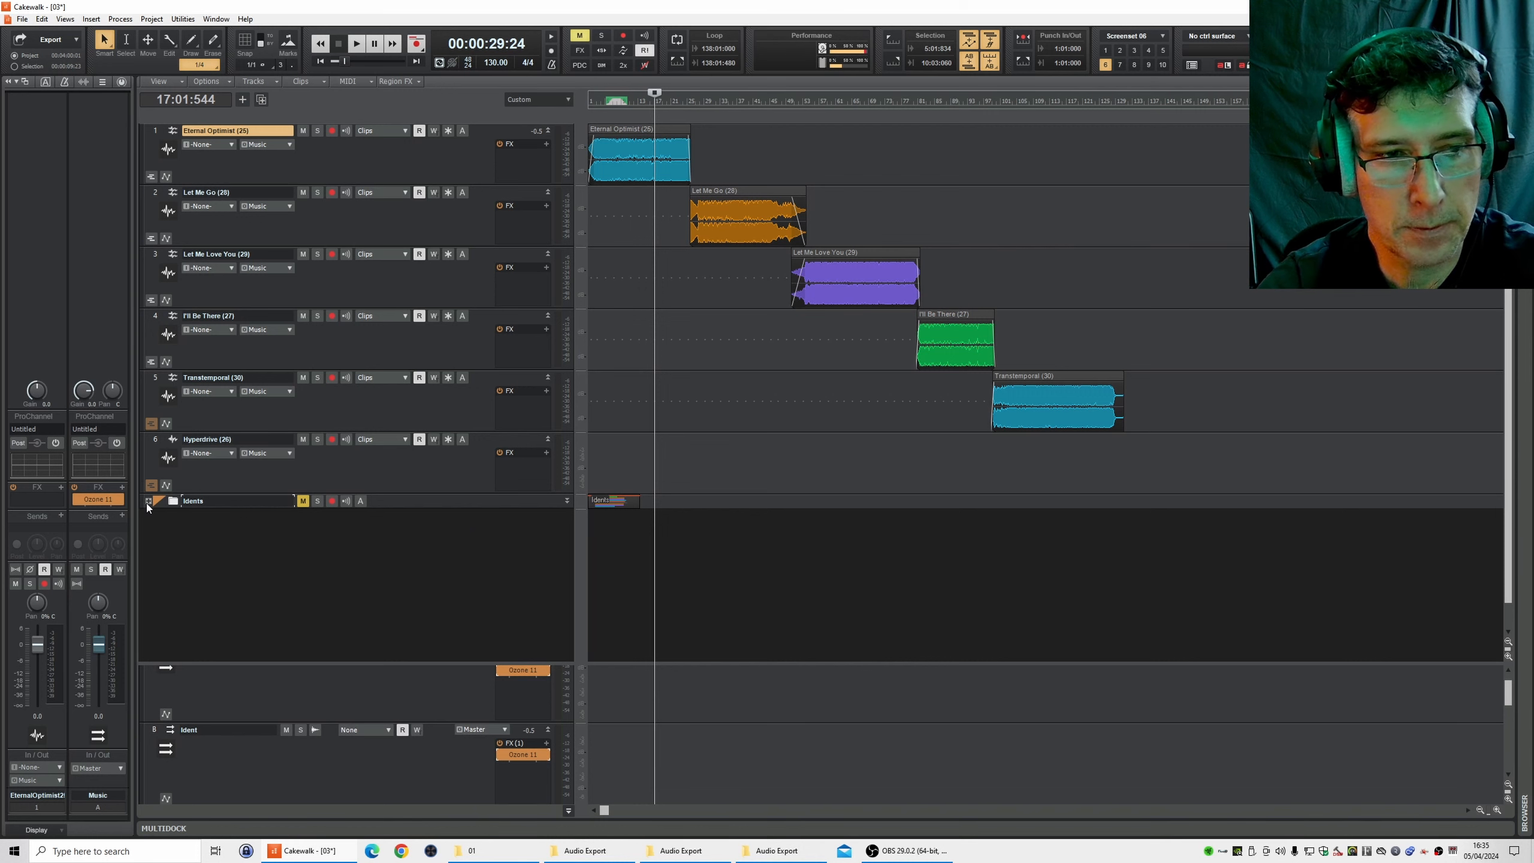
{"action": "scroll", "coordinate": [146, 506], "scroll_direction": "down", "scroll_amount": 1}
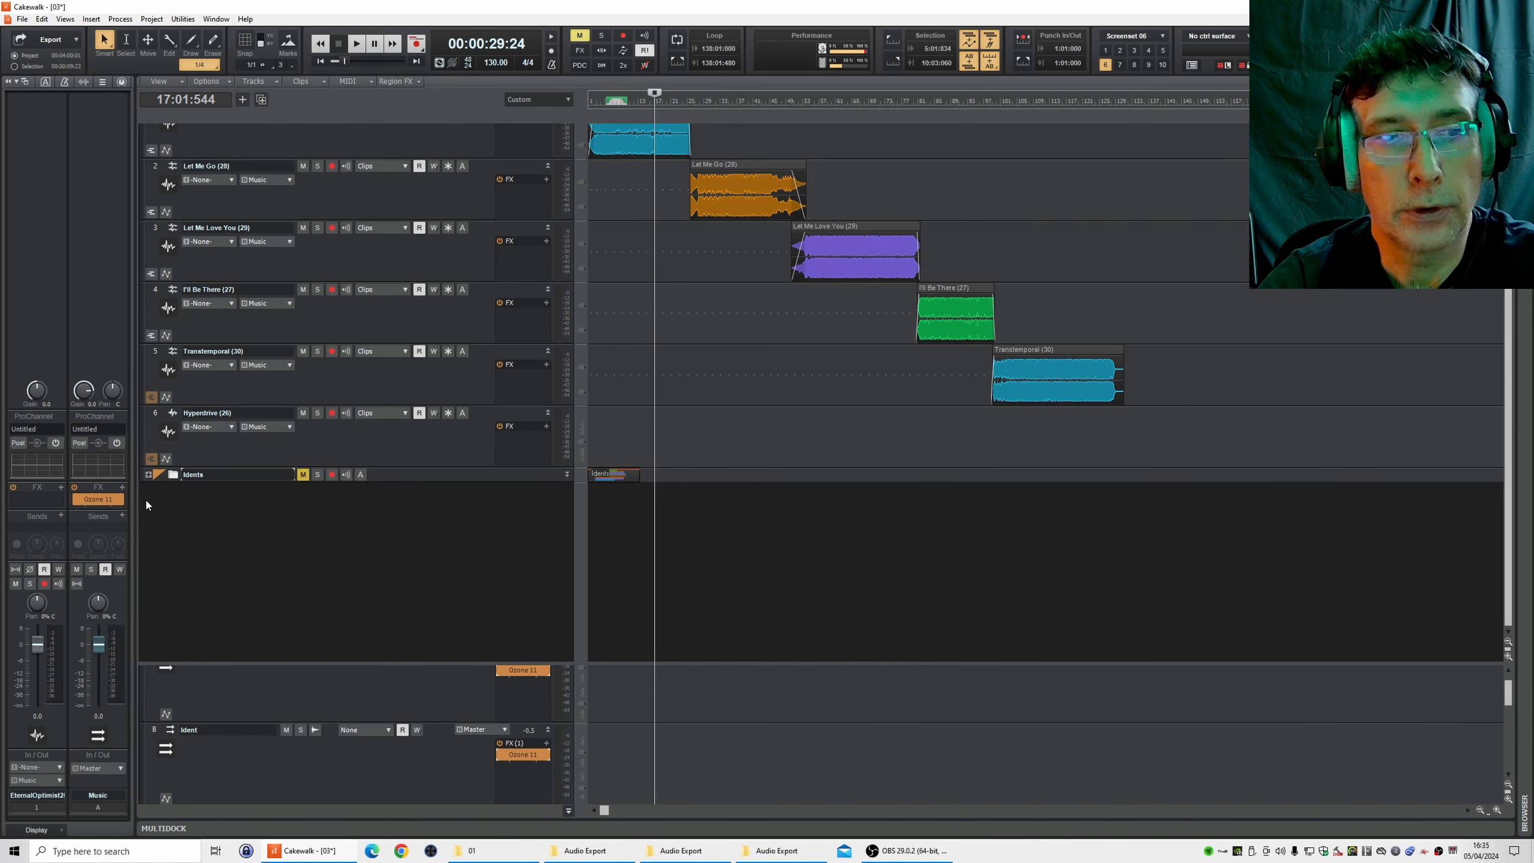
{"action": "left_click", "coordinate": [148, 474]}
{"action": "scroll", "coordinate": [158, 496], "scroll_direction": "down", "scroll_amount": 2}
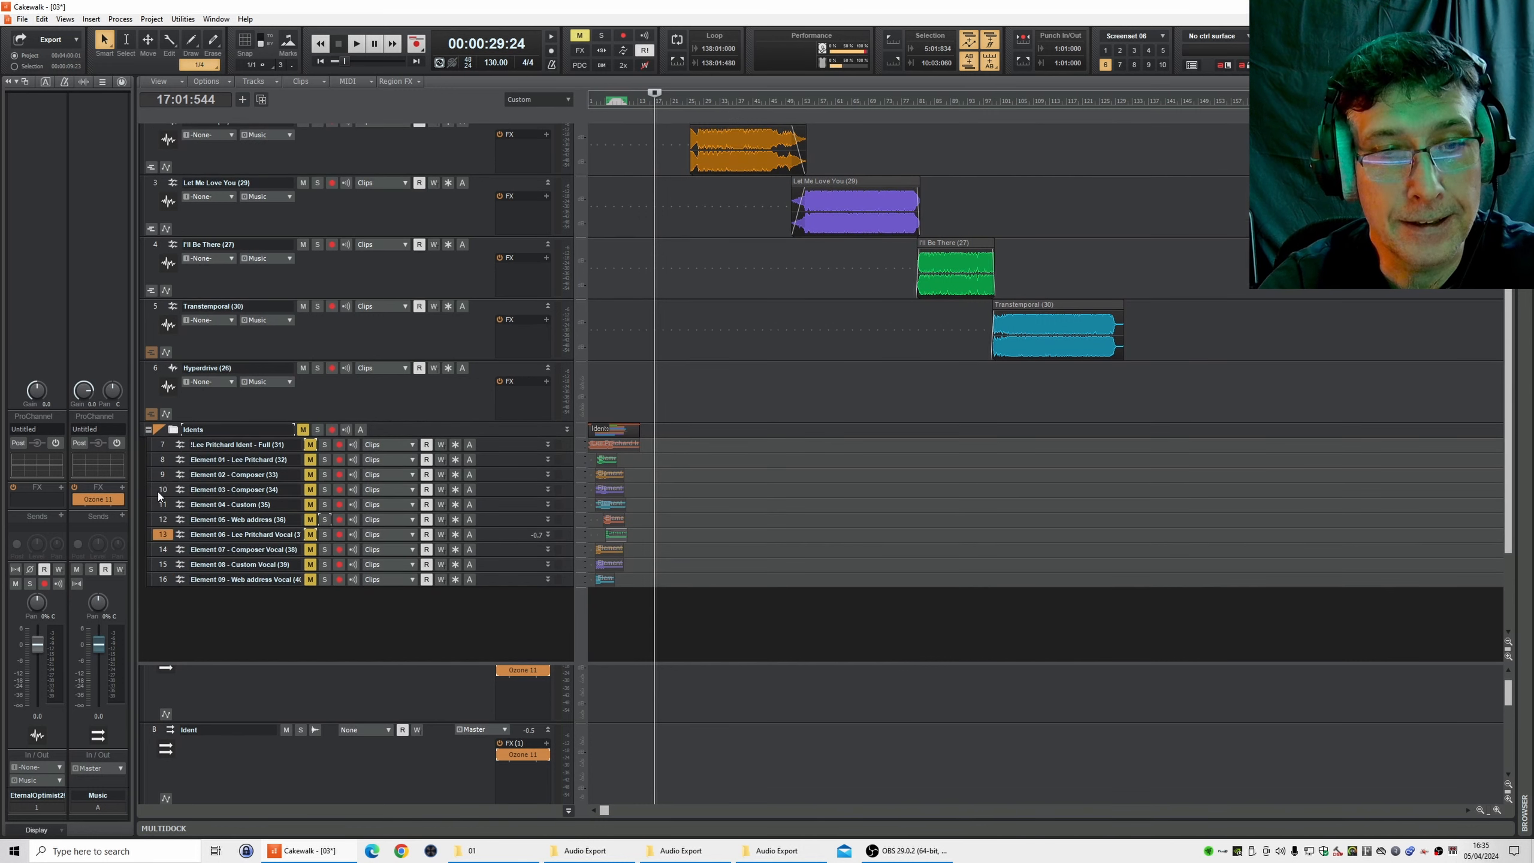
- Unmute the full ident track and briefly play the end of the Transtemporal track from about bar 125
{"action": "left_click", "coordinate": [310, 445]}
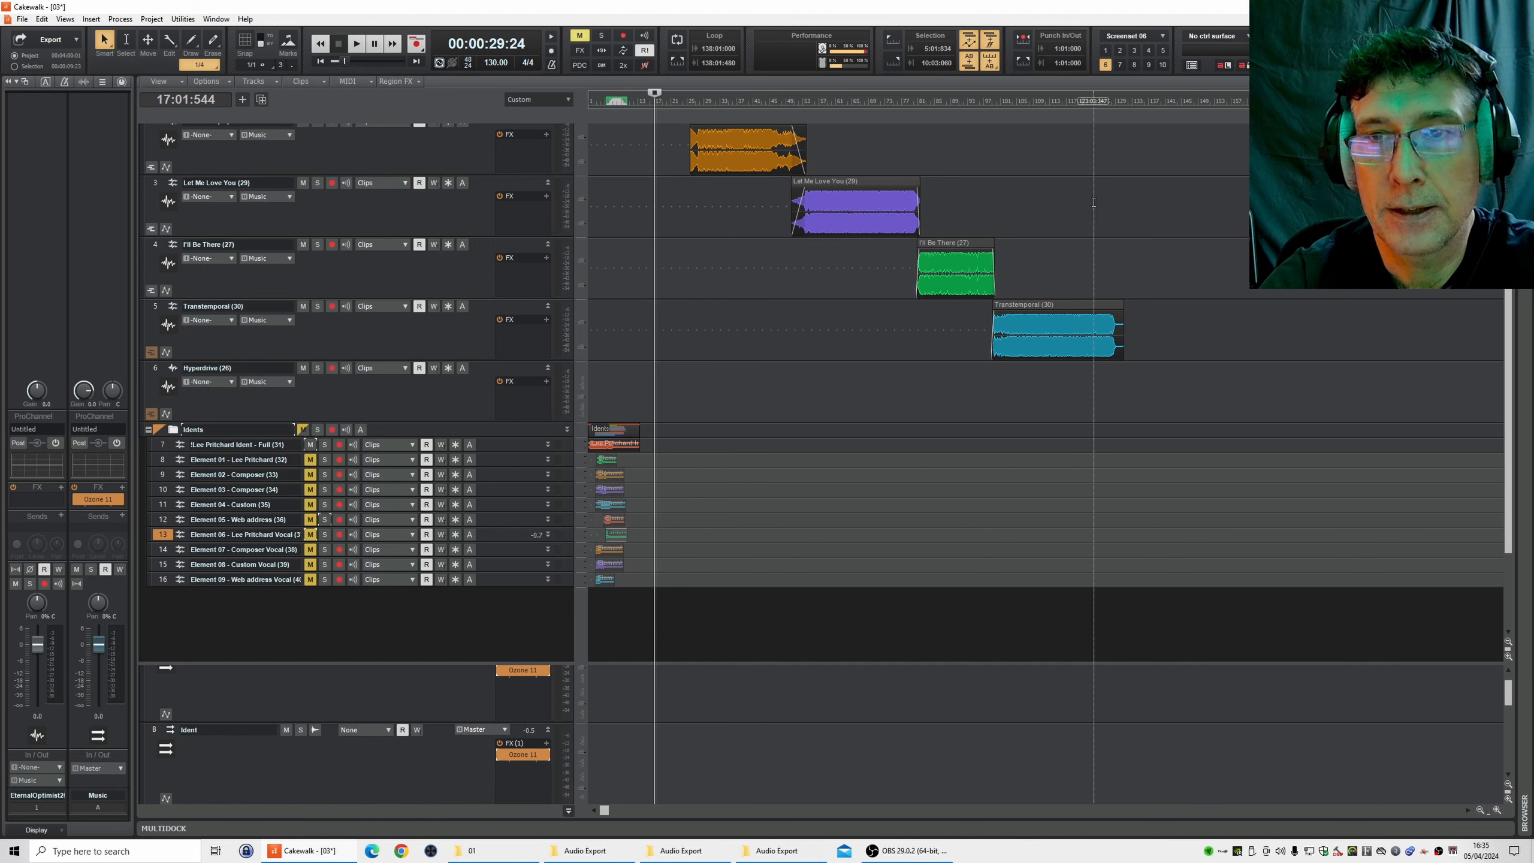
{"action": "left_click", "coordinate": [1099, 98]}
{"action": "key", "text": "space"}
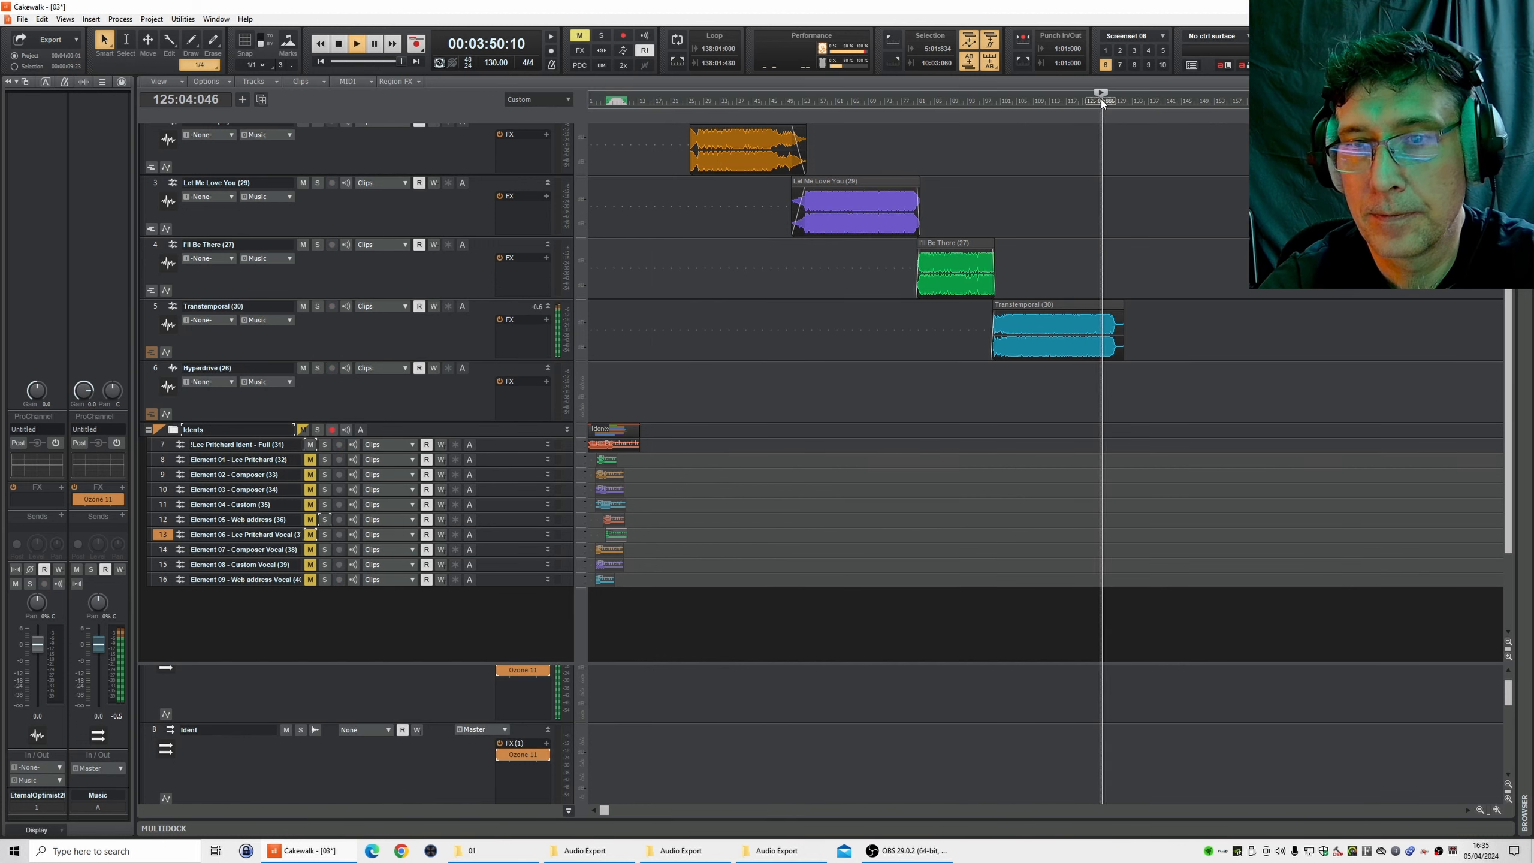
{"action": "key", "text": "space"}
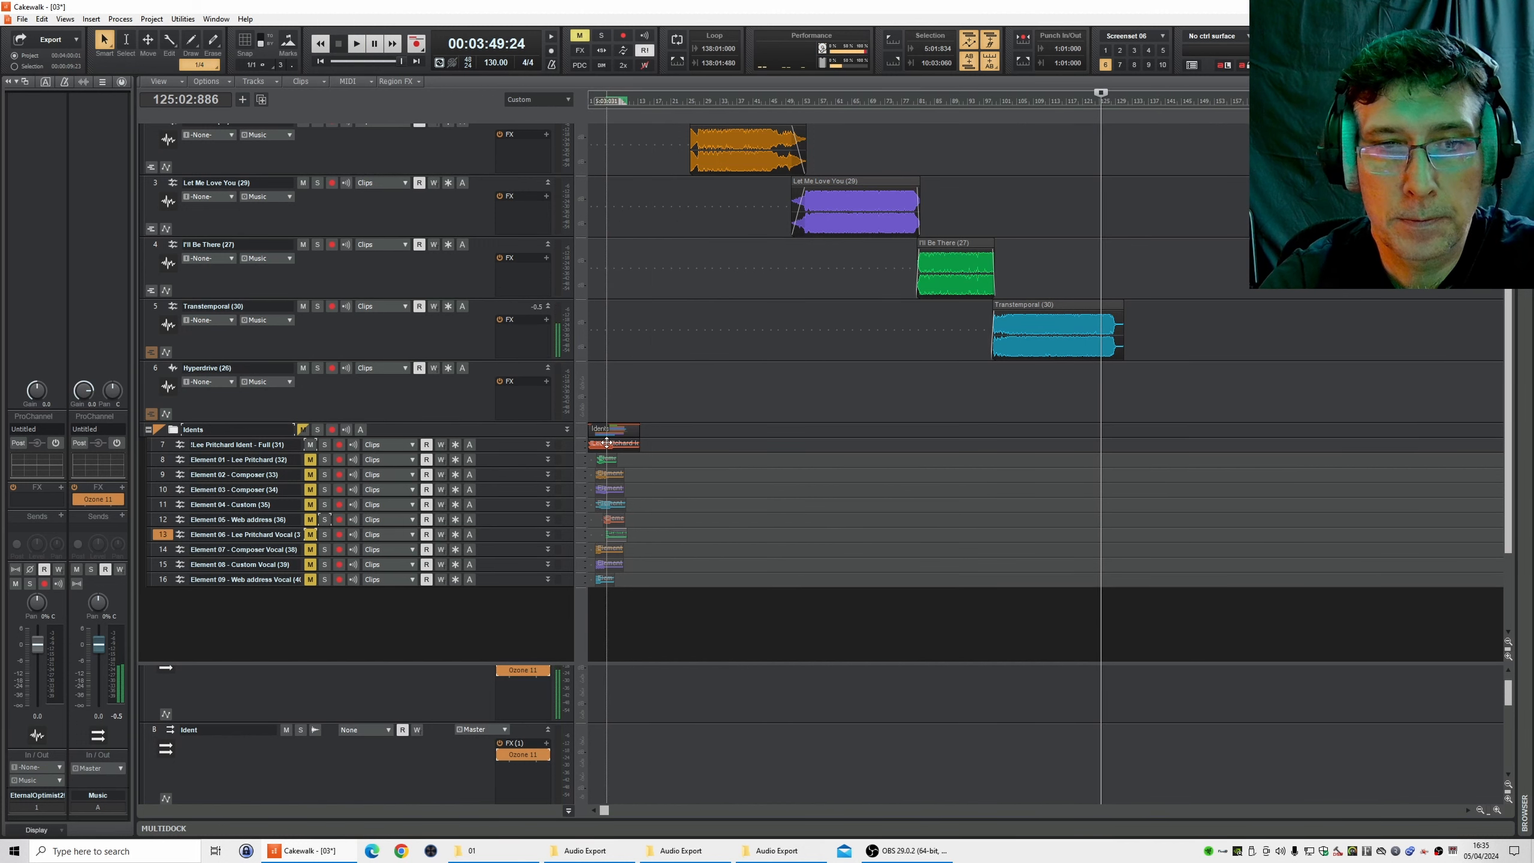
- Move the full ident clip from the start of the project to the end of Transtemporal, at about 127:04
{"action": "left_click", "coordinate": [608, 445]}
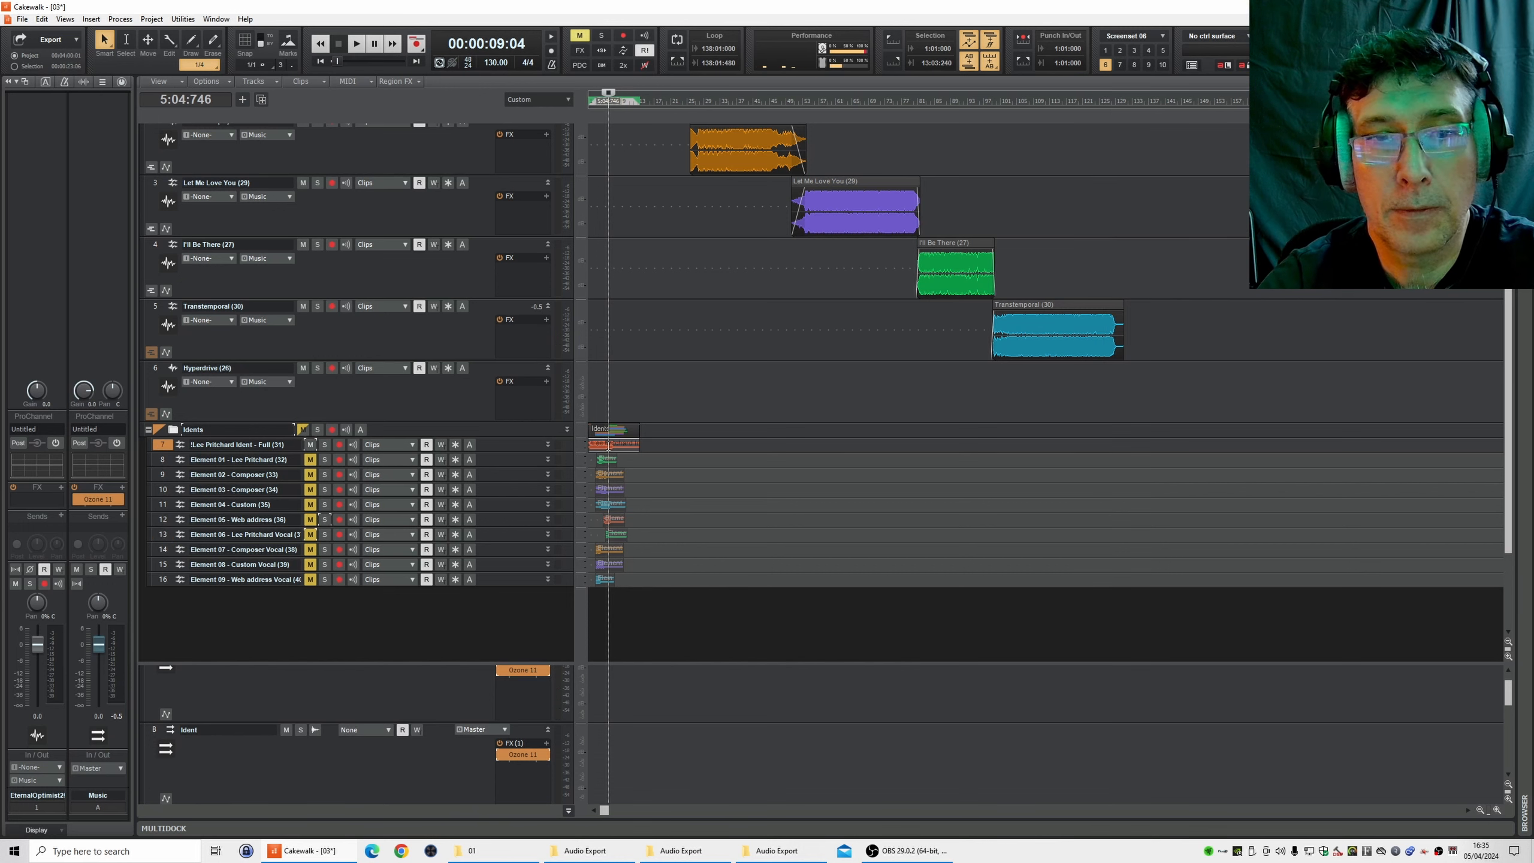
{"action": "left_click_drag", "start_coordinate": [606, 443], "coordinate": [1129, 448]}
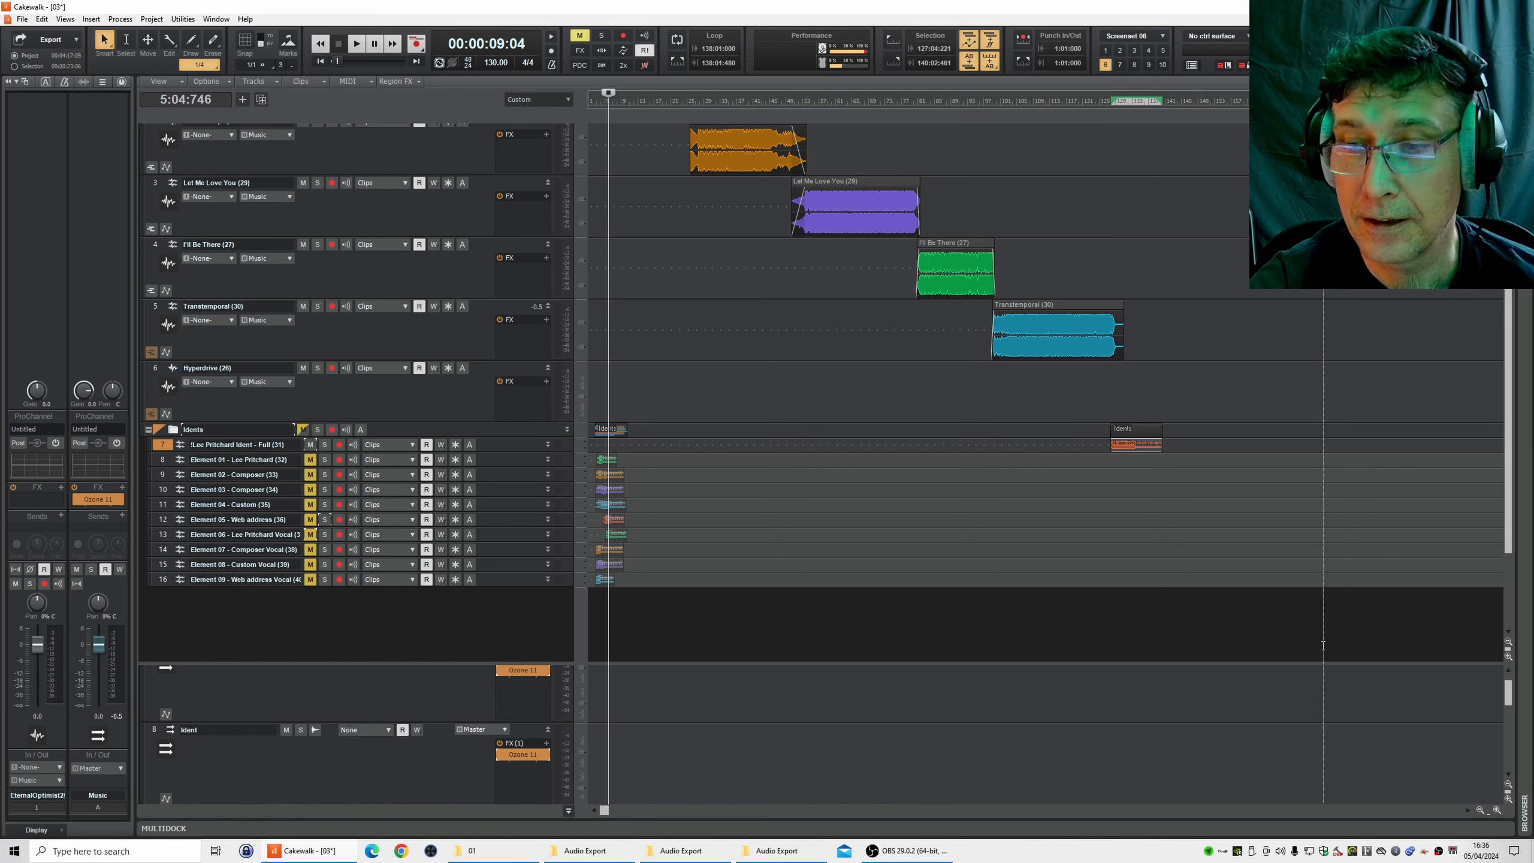
{"action": "left_click", "coordinate": [1496, 811]}
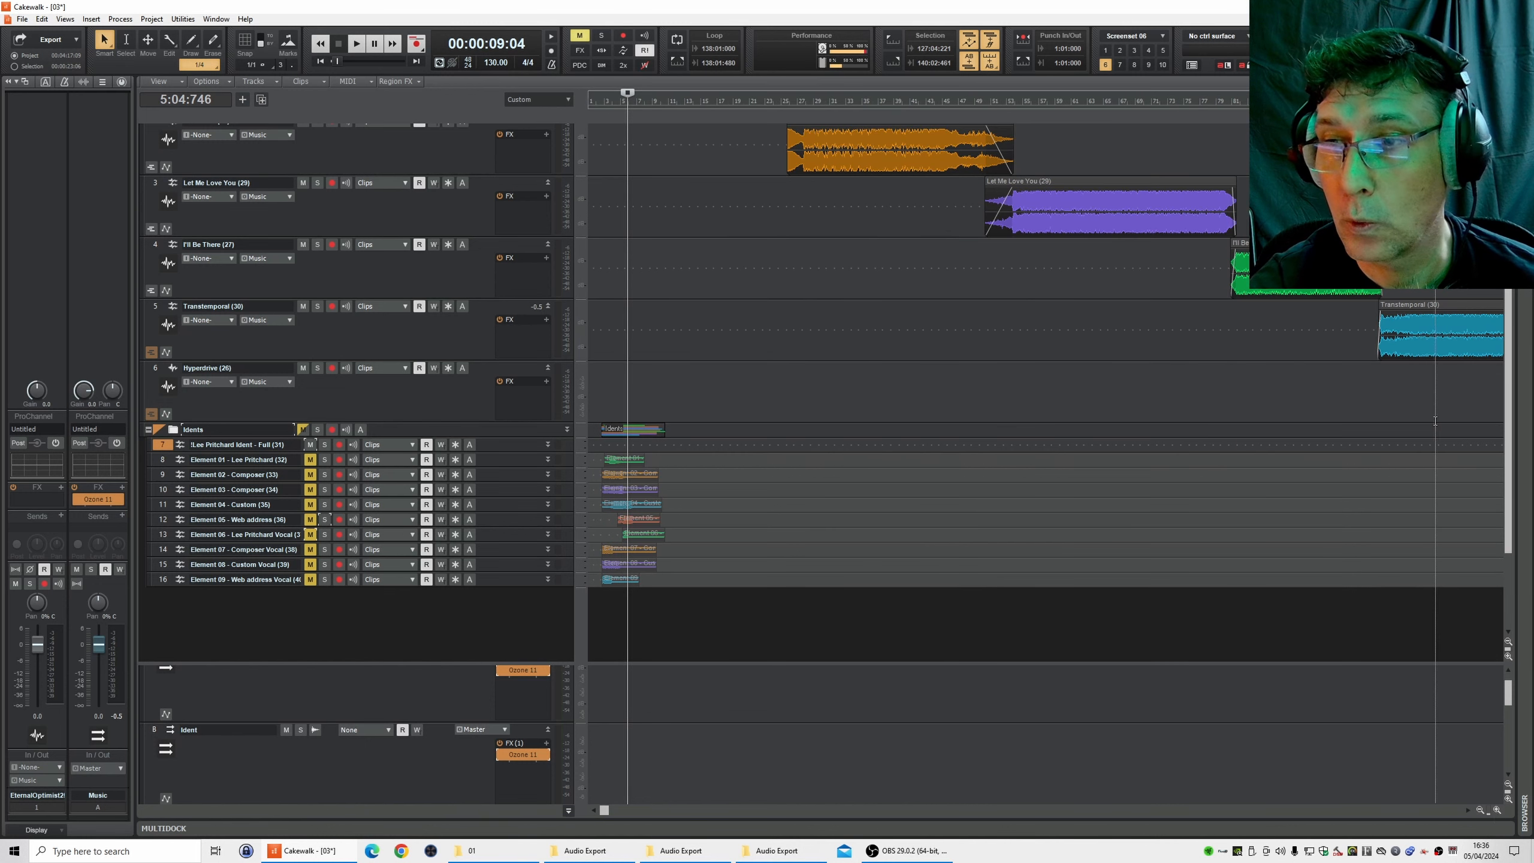
{"action": "mouse_move", "coordinate": [1494, 102]}
{"action": "left_mouse_down"}
{"action": "mouse_move", "coordinate": [1510, 103]}
{"action": "mouse_move", "coordinate": [1483, 103]}
{"action": "left_mouse_up"}
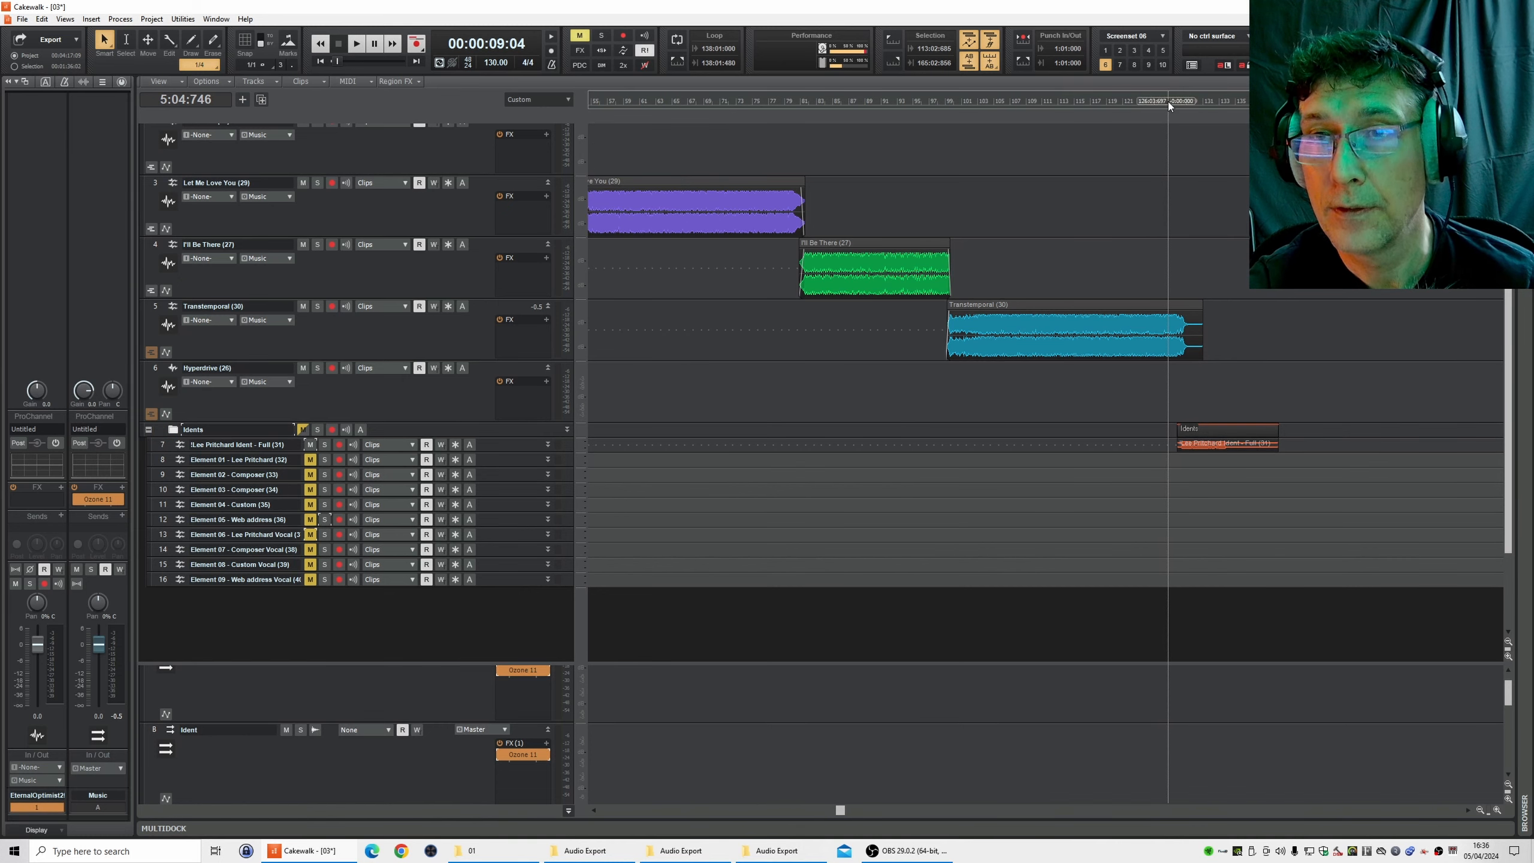
{"action": "left_click", "coordinate": [1167, 101]}
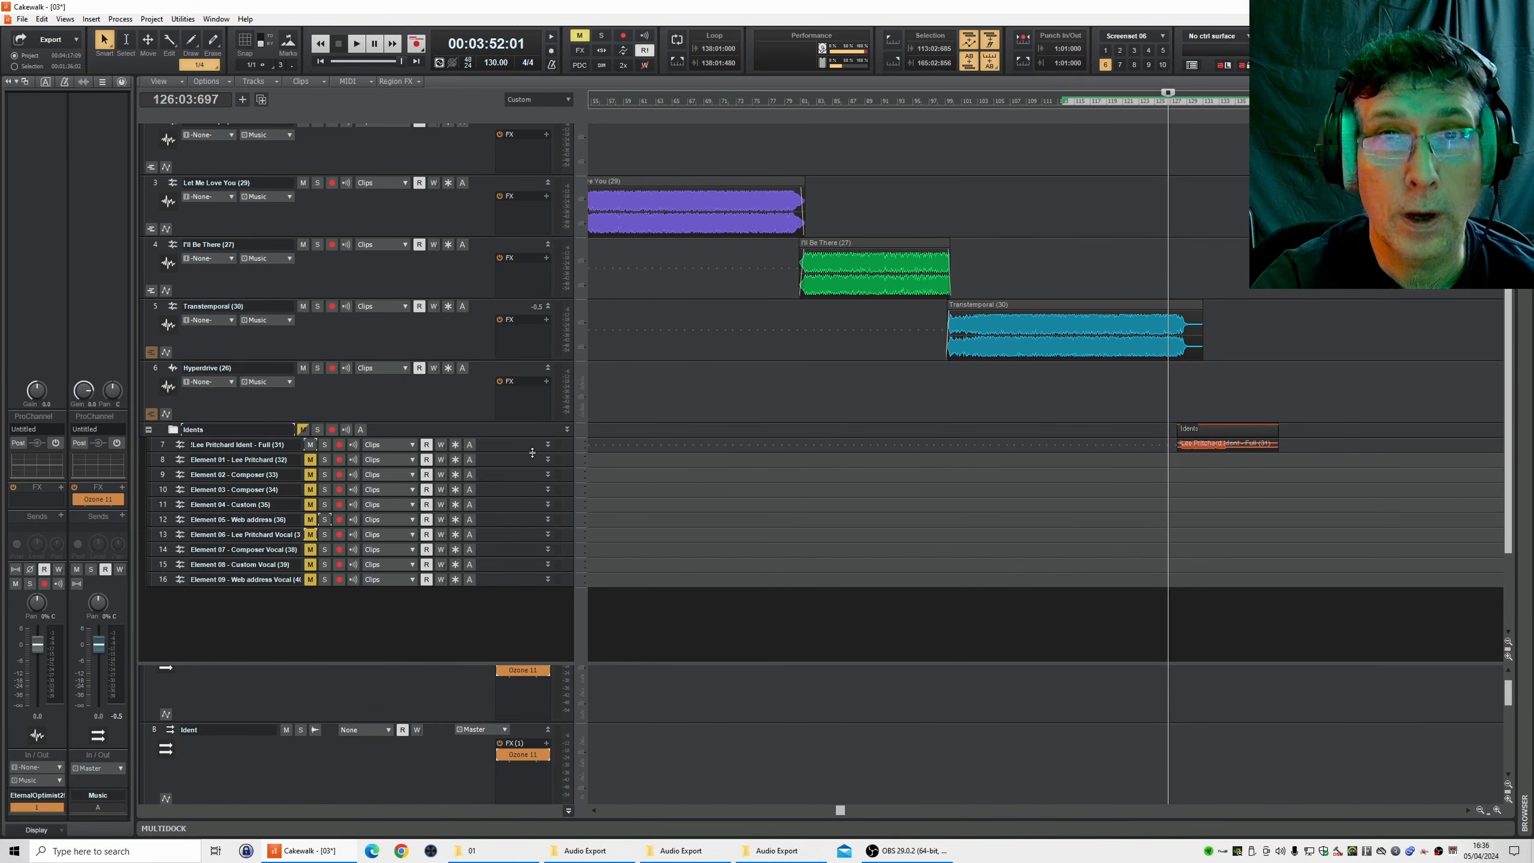
- Make the full ident track taller and shift its clip slightly later, to start at about bar 128
{"action": "left_click_drag", "start_coordinate": [532, 452], "coordinate": [533, 527]}
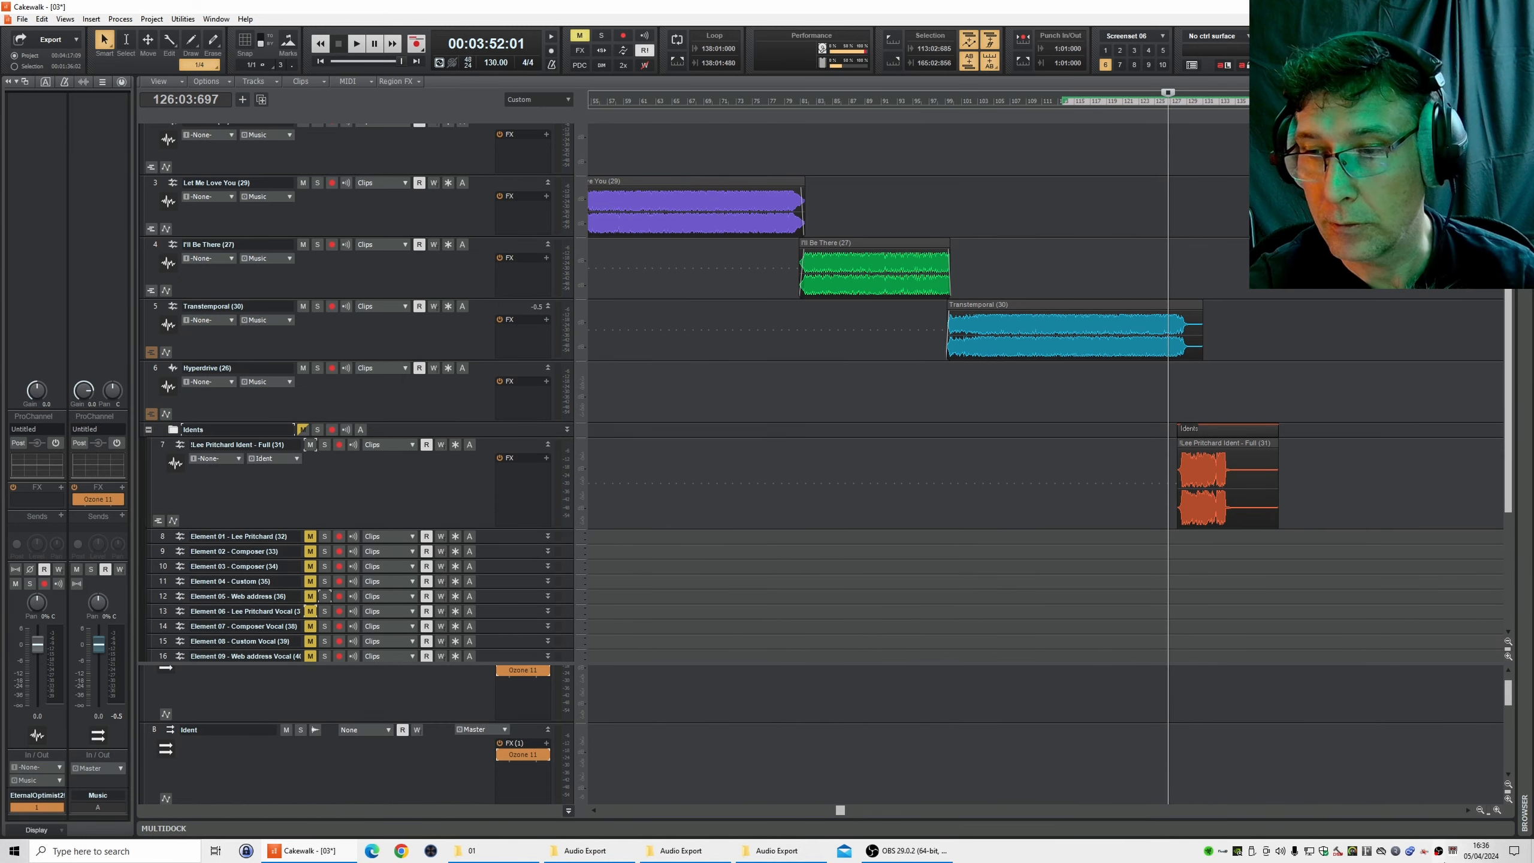
{"action": "left_click", "coordinate": [1500, 809]}
{"action": "left_click", "coordinate": [1500, 810]}
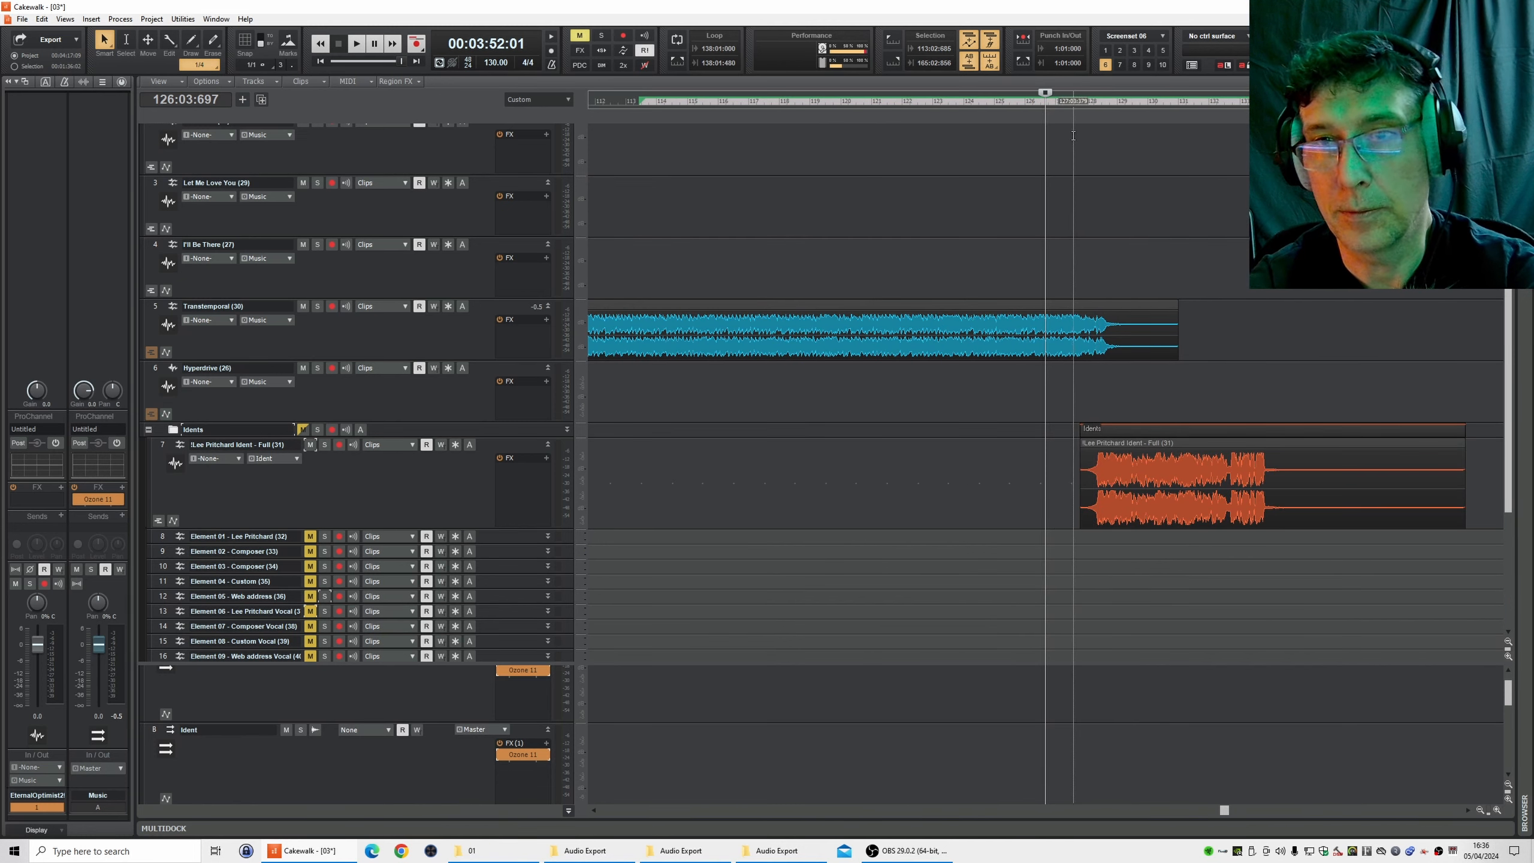
{"action": "left_click", "coordinate": [1496, 809]}
{"action": "left_click", "coordinate": [1497, 809]}
{"action": "left_click", "coordinate": [1497, 809]}
{"action": "left_click", "coordinate": [1496, 809]}
{"action": "left_click", "coordinate": [1496, 809]}
{"action": "left_click", "coordinate": [1496, 809]}
{"action": "left_click", "coordinate": [1496, 809]}
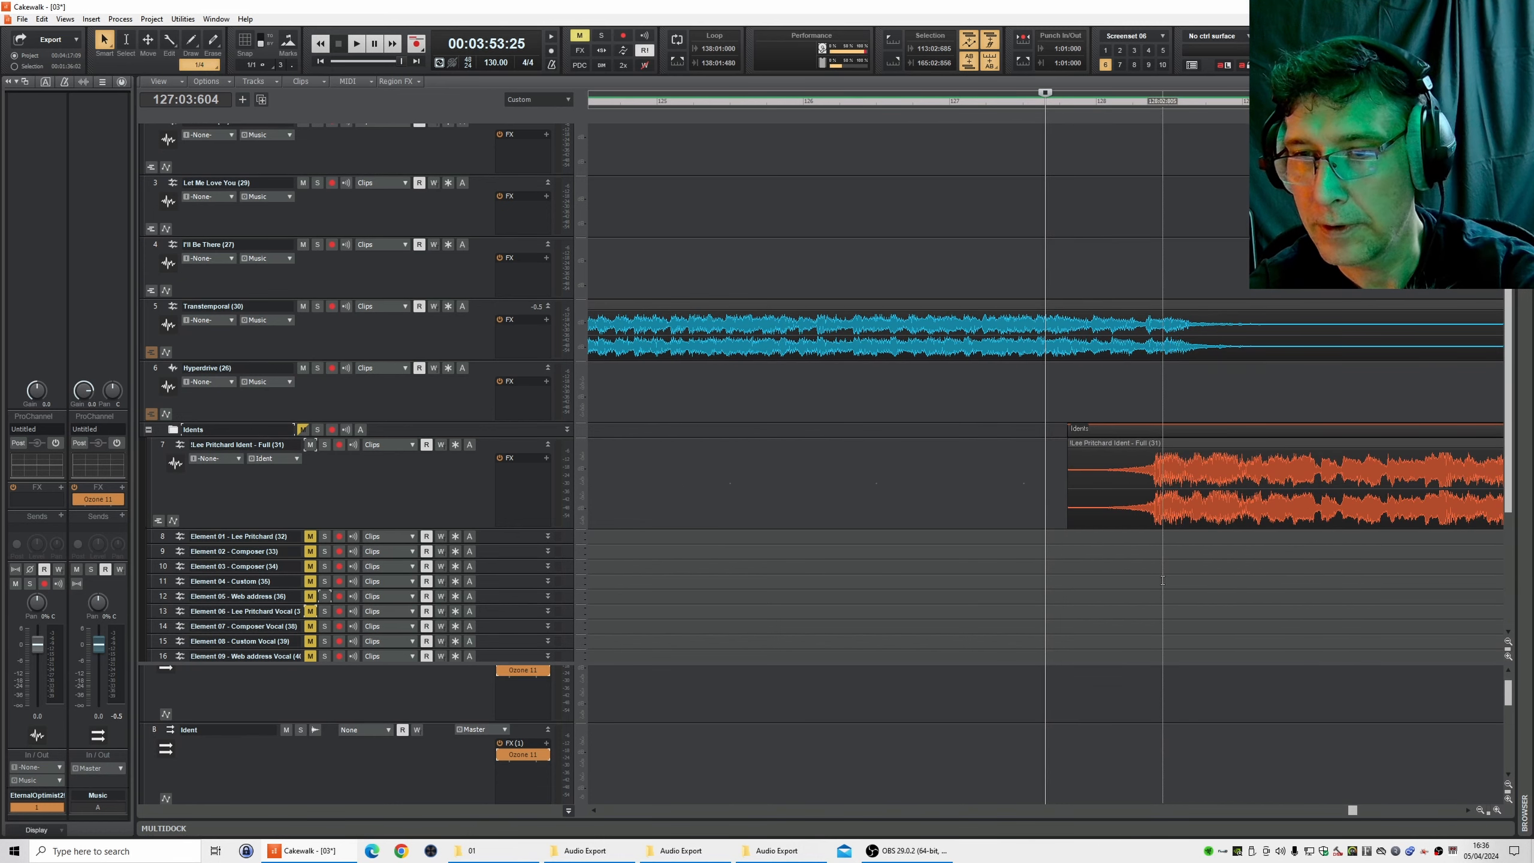
{"action": "left_click_drag", "start_coordinate": [1127, 445], "coordinate": [1172, 445]}
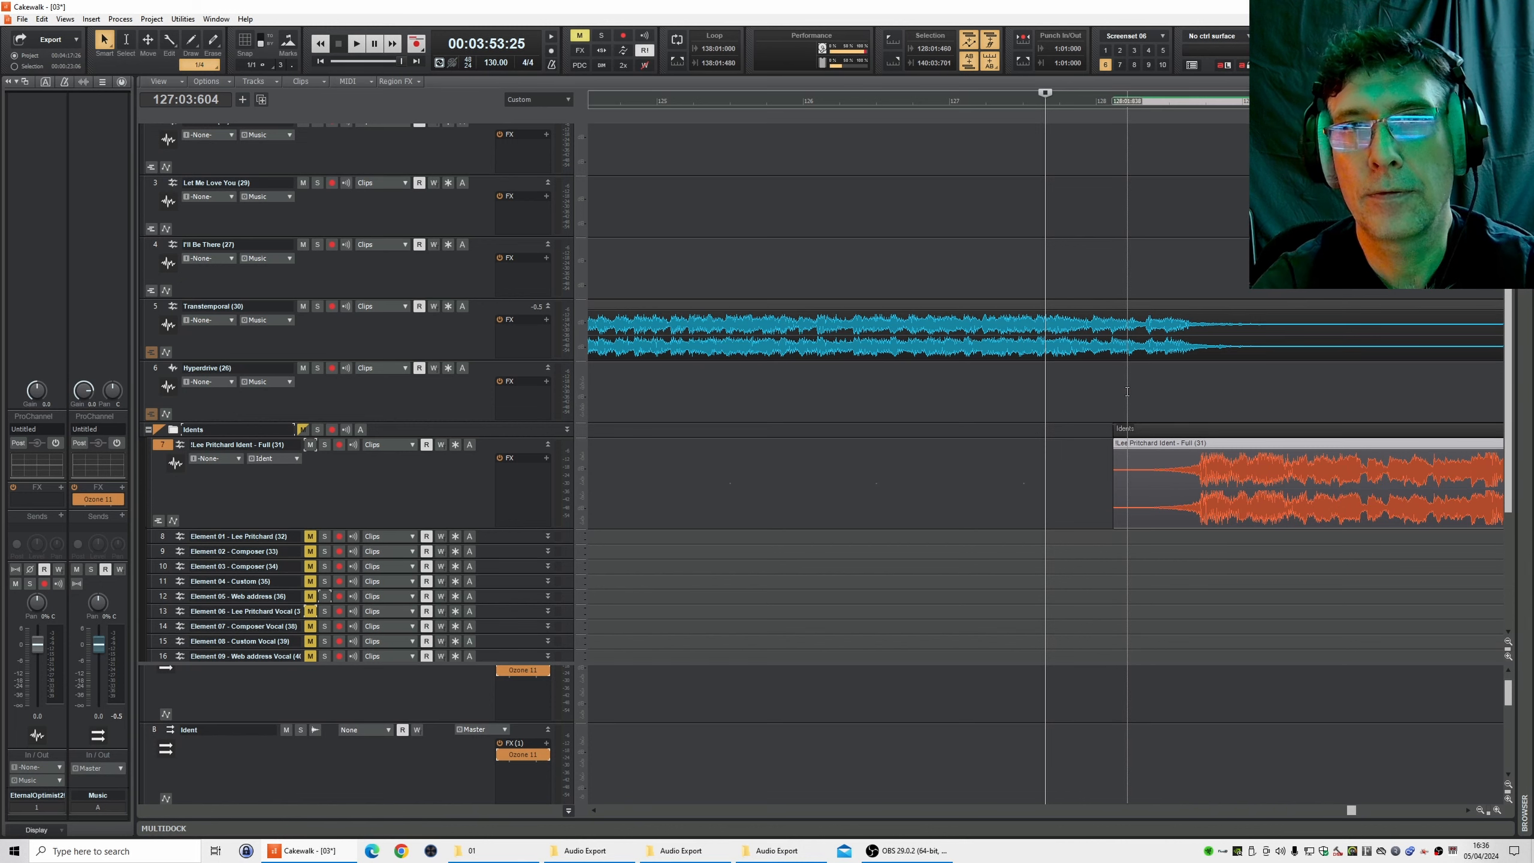
- Play the transition from Transtemporal into the full ident, starting at 127:04:902
{"action": "left_click", "coordinate": [1093, 106]}
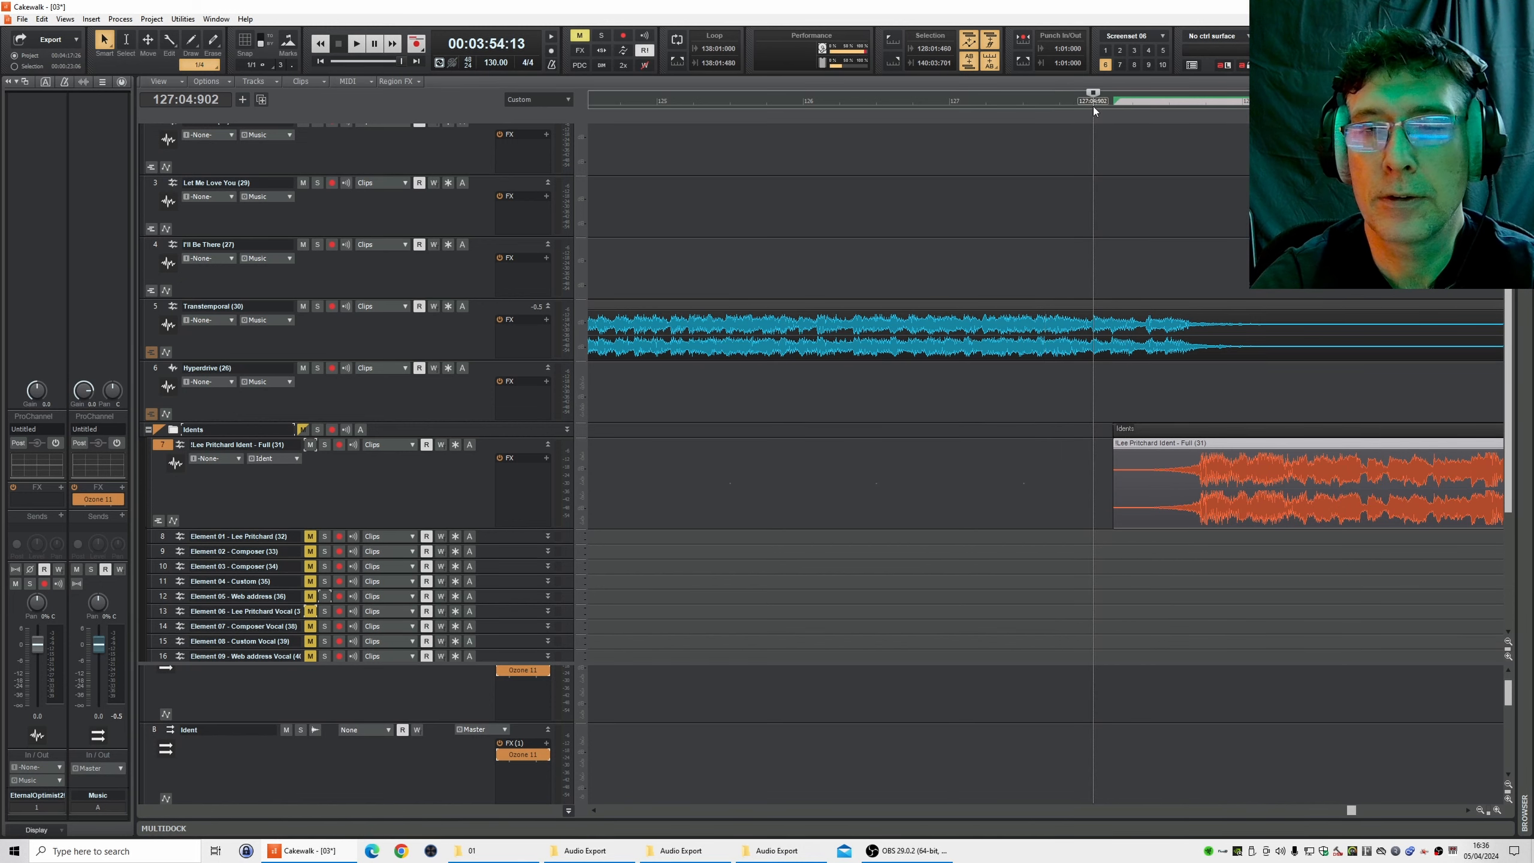
{"action": "left_click", "coordinate": [1498, 811]}
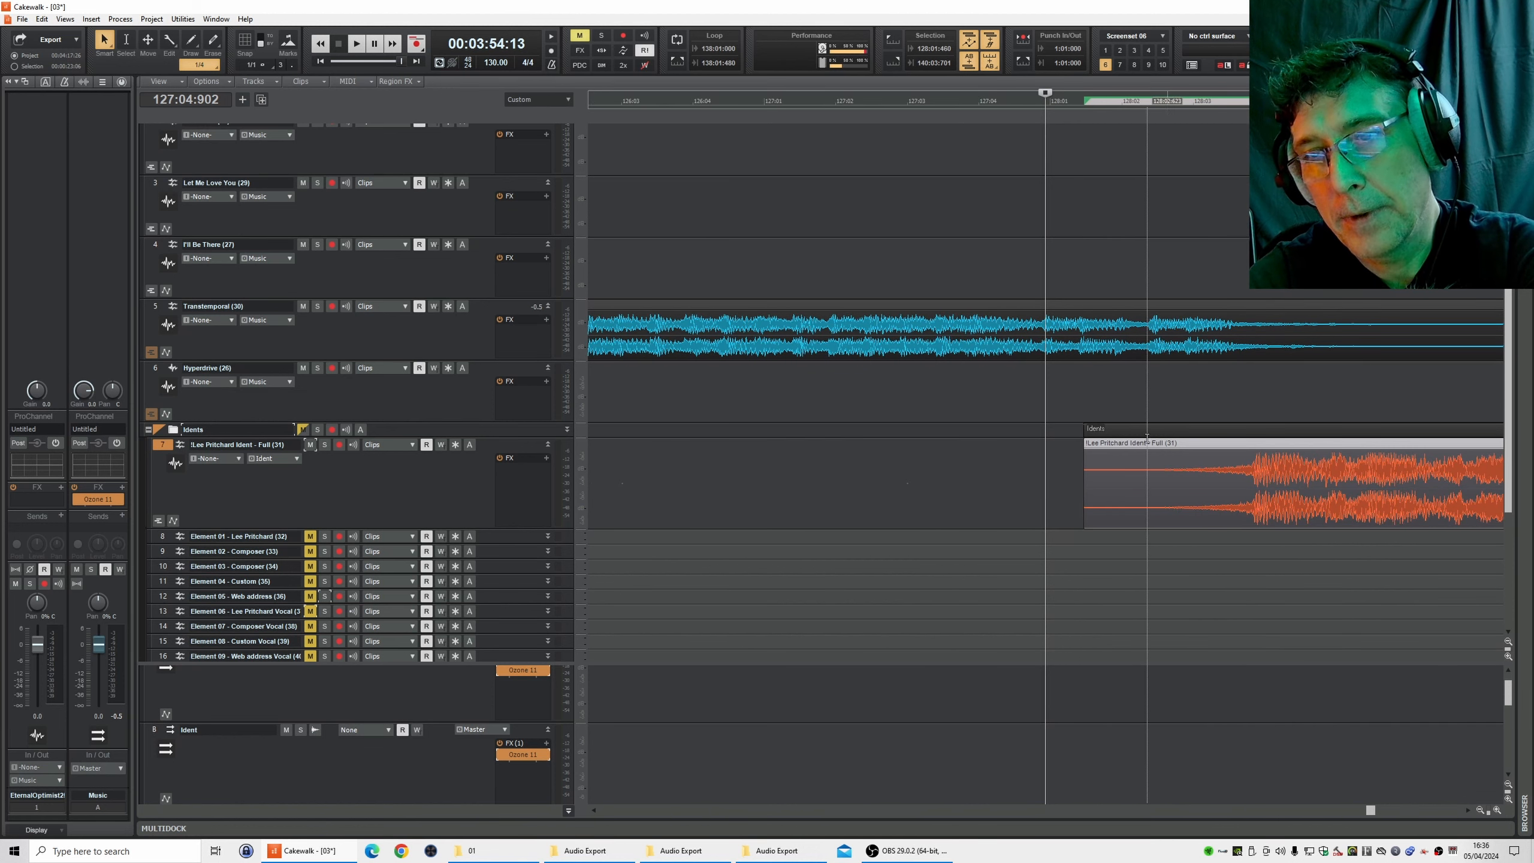
{"action": "key", "text": "space"}
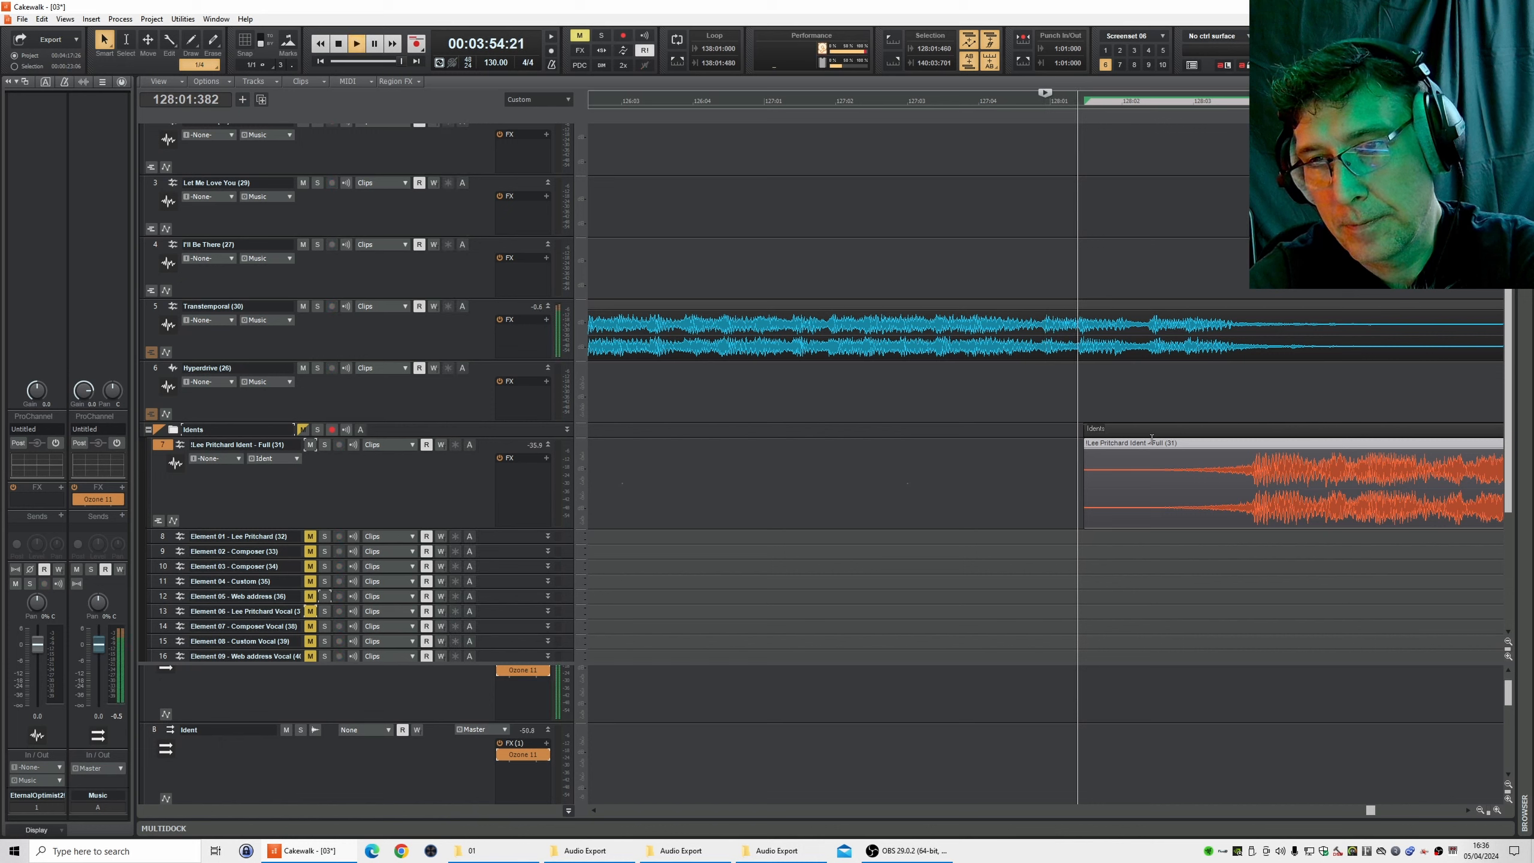
{"action": "key", "text": "space"}
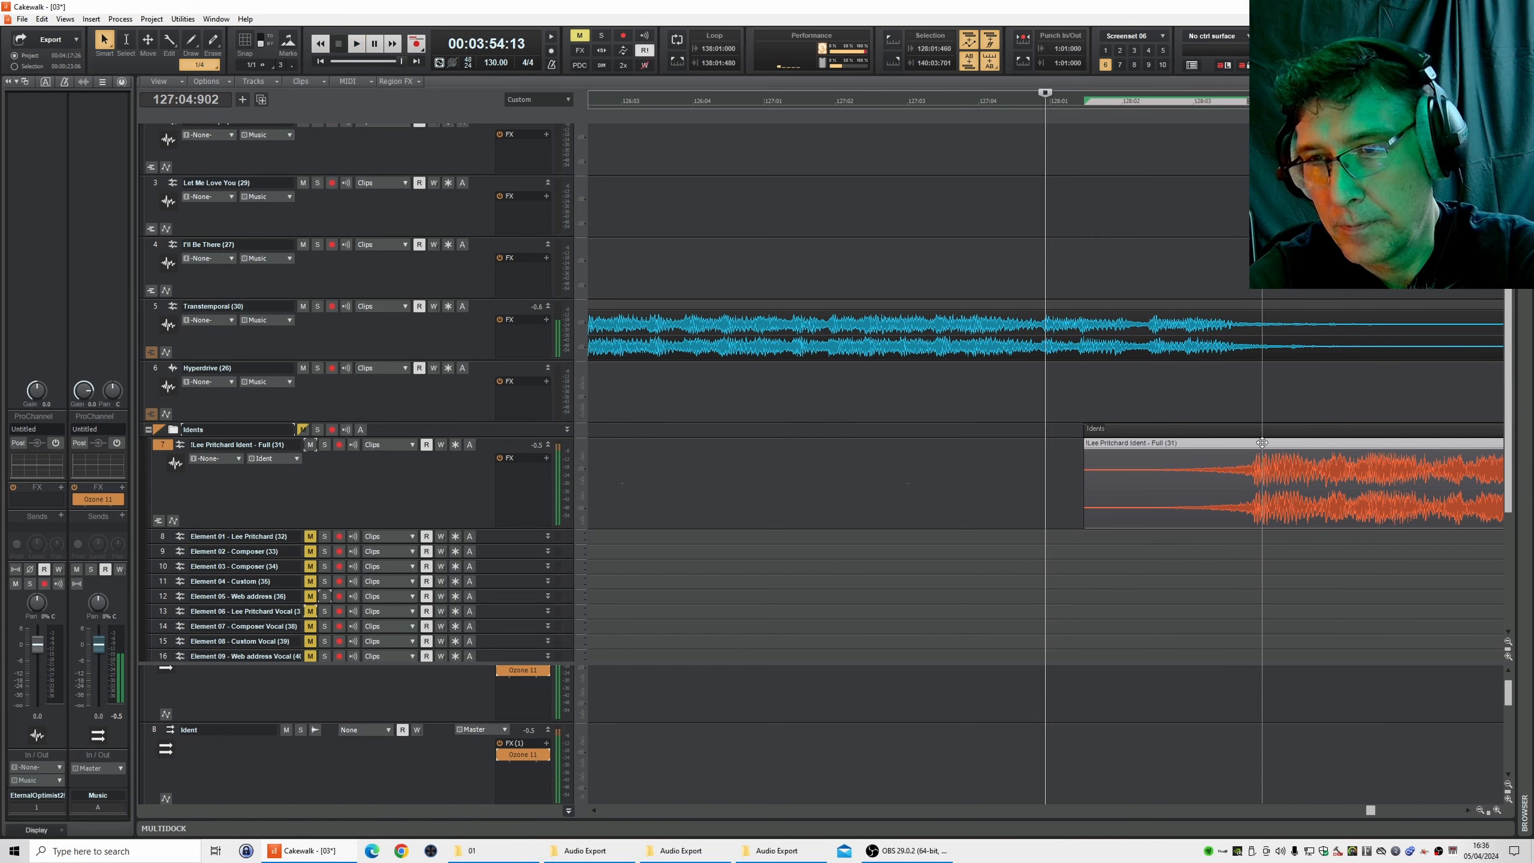
- Nudge the full ident clip earlier in two passes to start at about 127:04:467, playing the transition after each move
{"action": "left_click_drag", "start_coordinate": [1269, 445], "coordinate": [1245, 448]}
{"action": "key", "text": "space"}
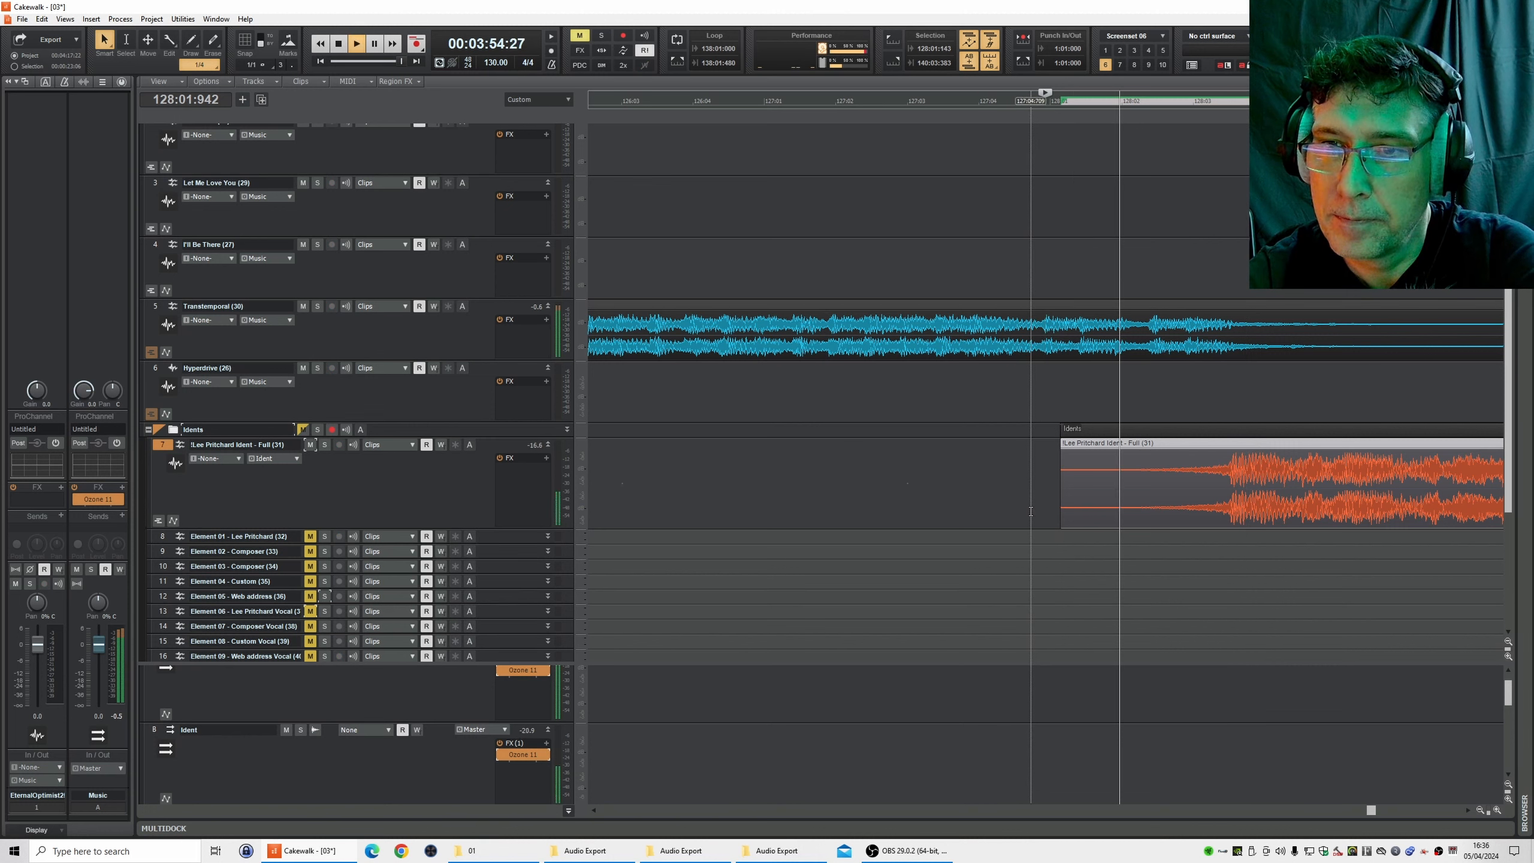
{"action": "key", "text": "space"}
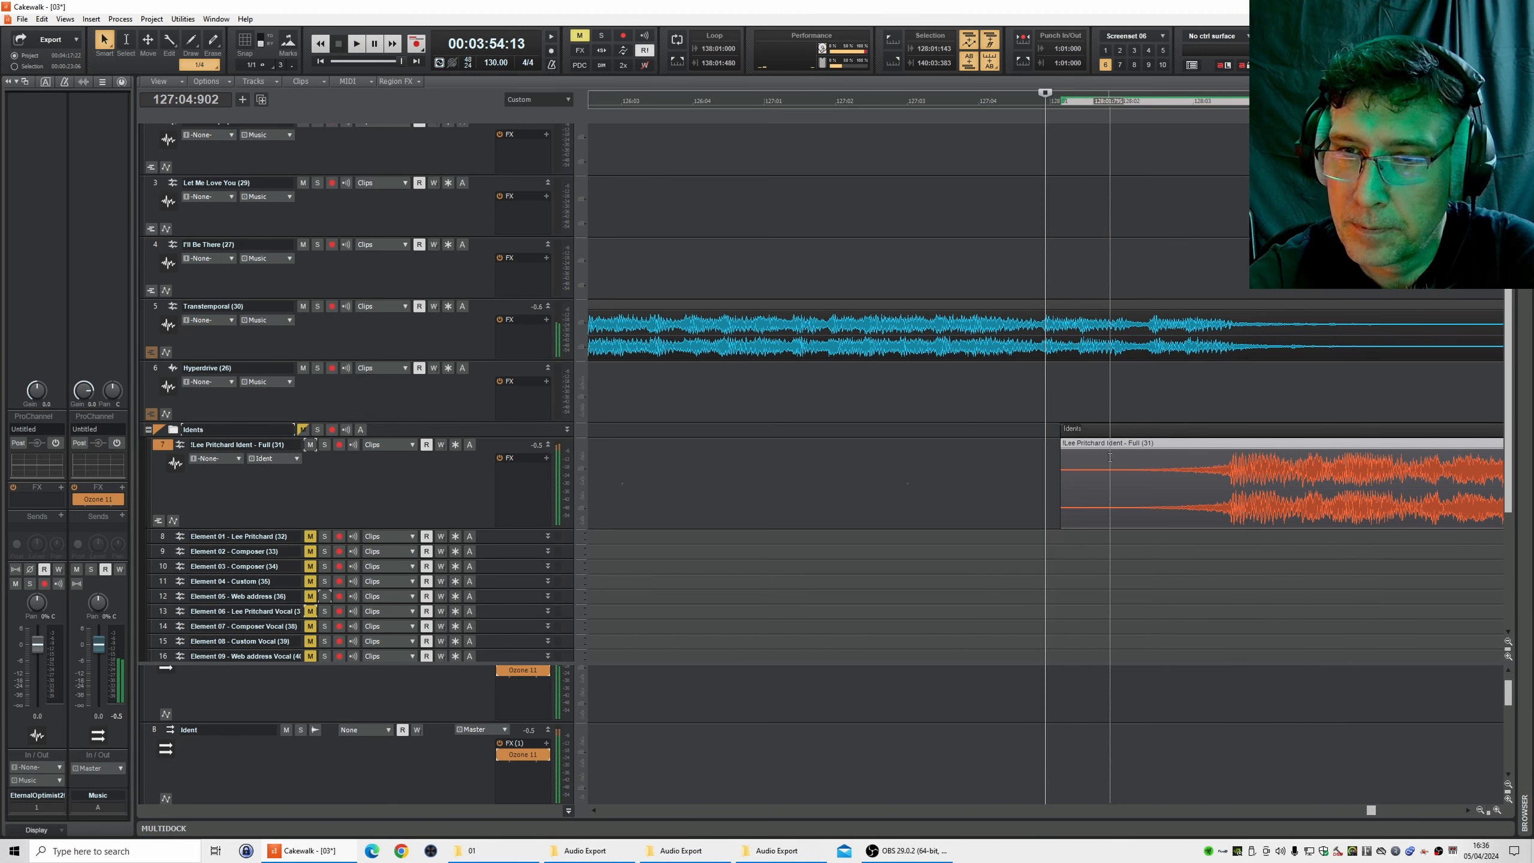
{"action": "left_click_drag", "start_coordinate": [1134, 443], "coordinate": [1086, 463]}
{"action": "key", "text": "space"}
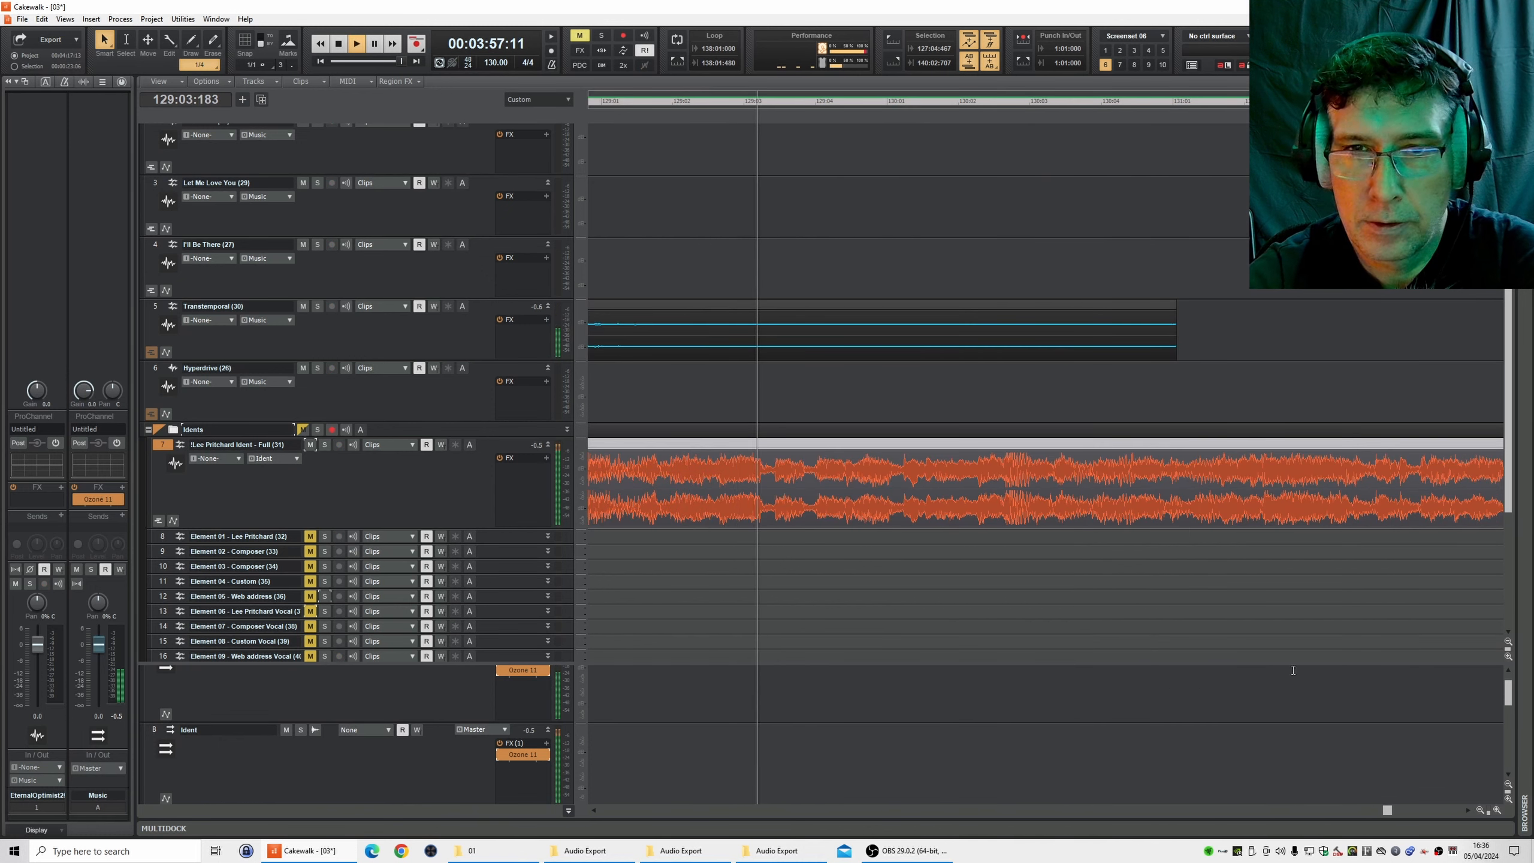
{"action": "left_click", "coordinate": [1478, 809]}
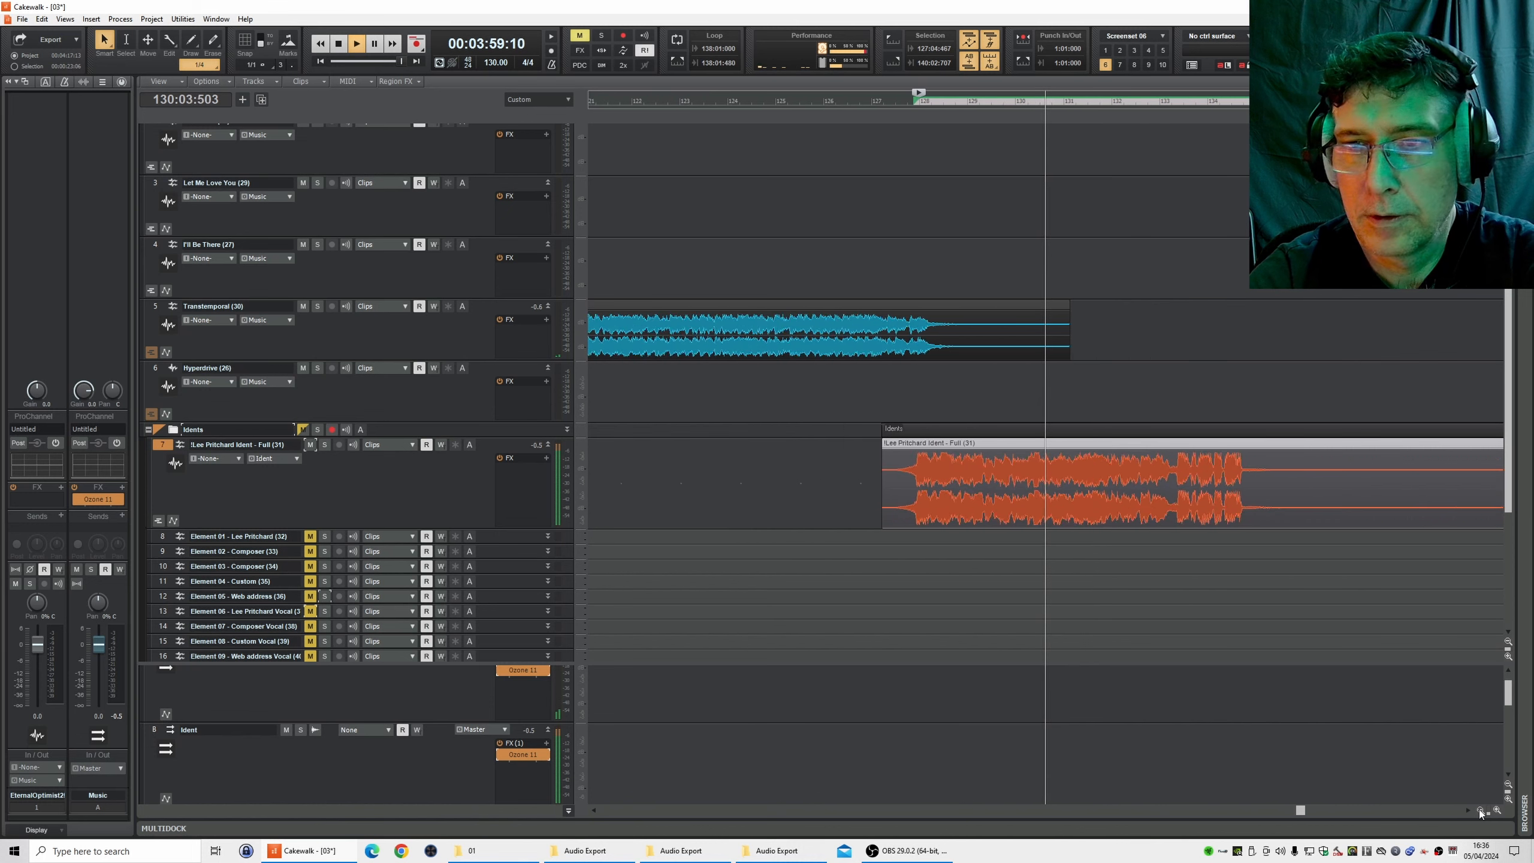
{"action": "key", "text": "space"}
- Play the Transtemporal ending into the full ident from 125:04:555, and save the project
{"action": "left_click", "coordinate": [862, 100]}
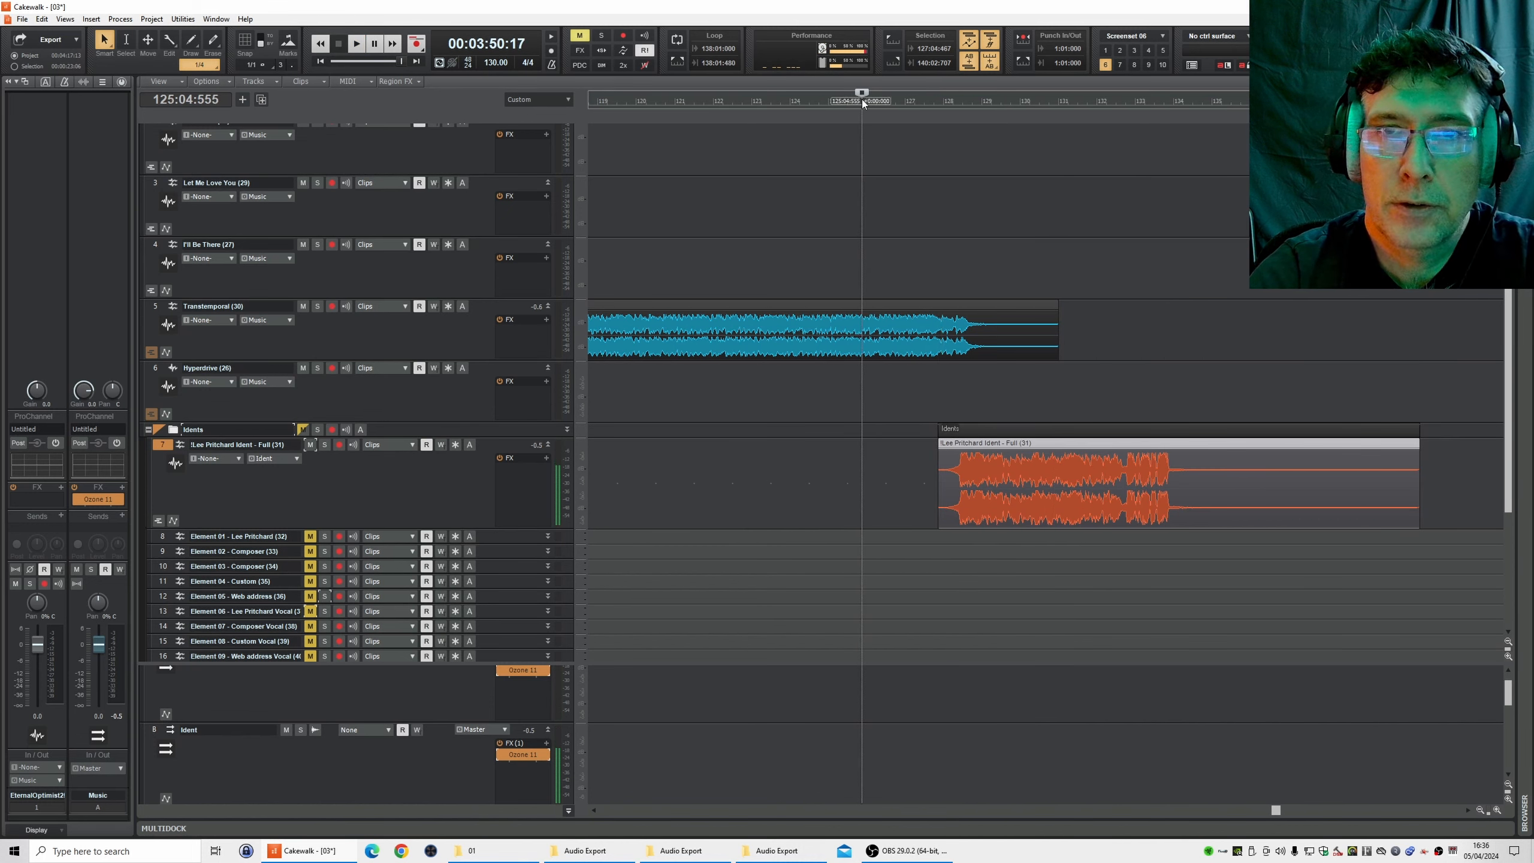
{"action": "key", "text": "space"}
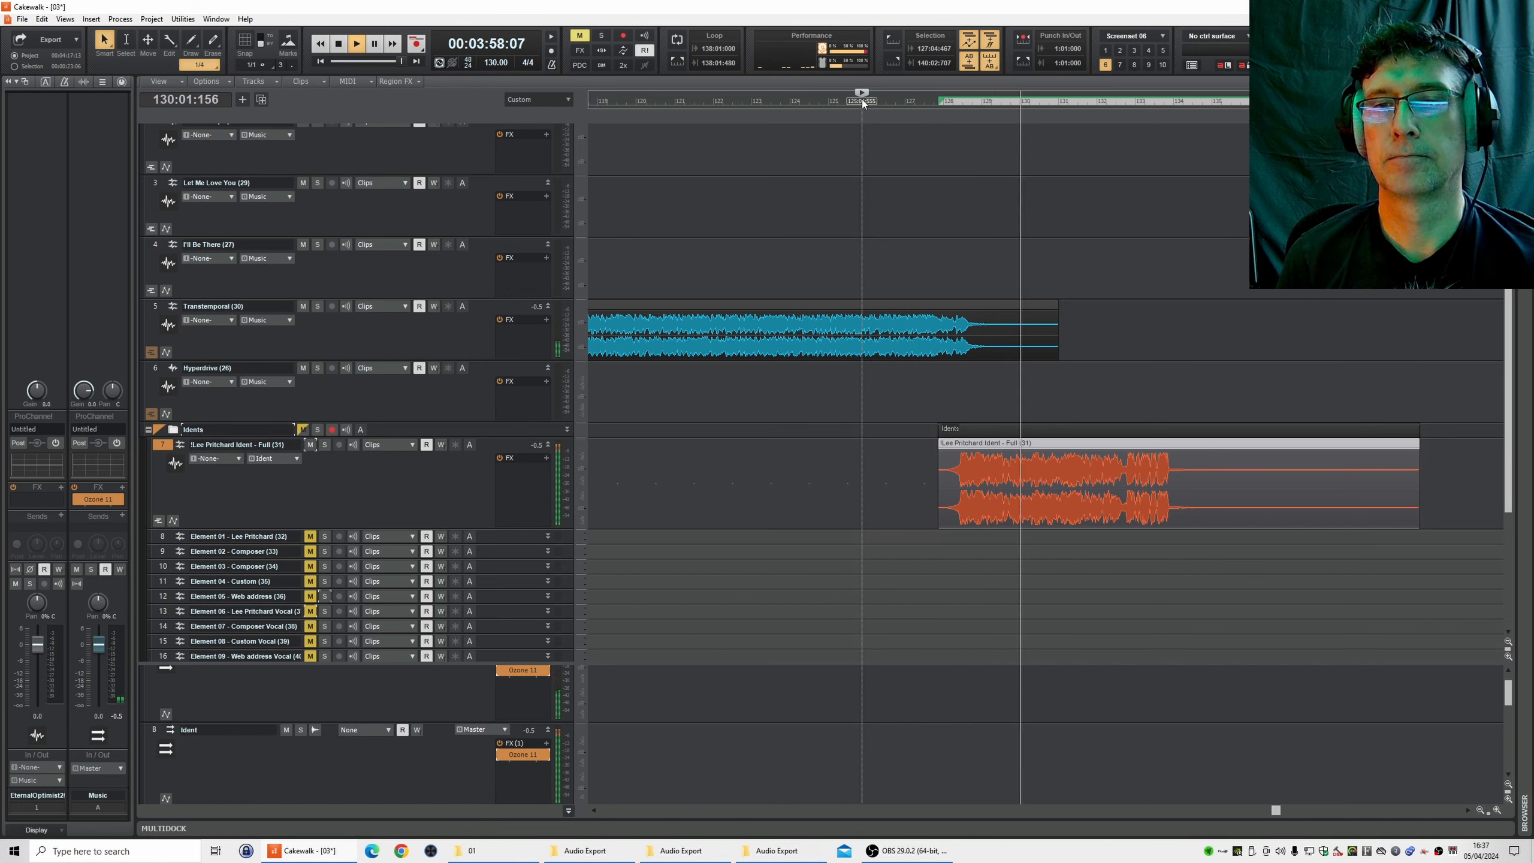
{"action": "key", "text": "space"}
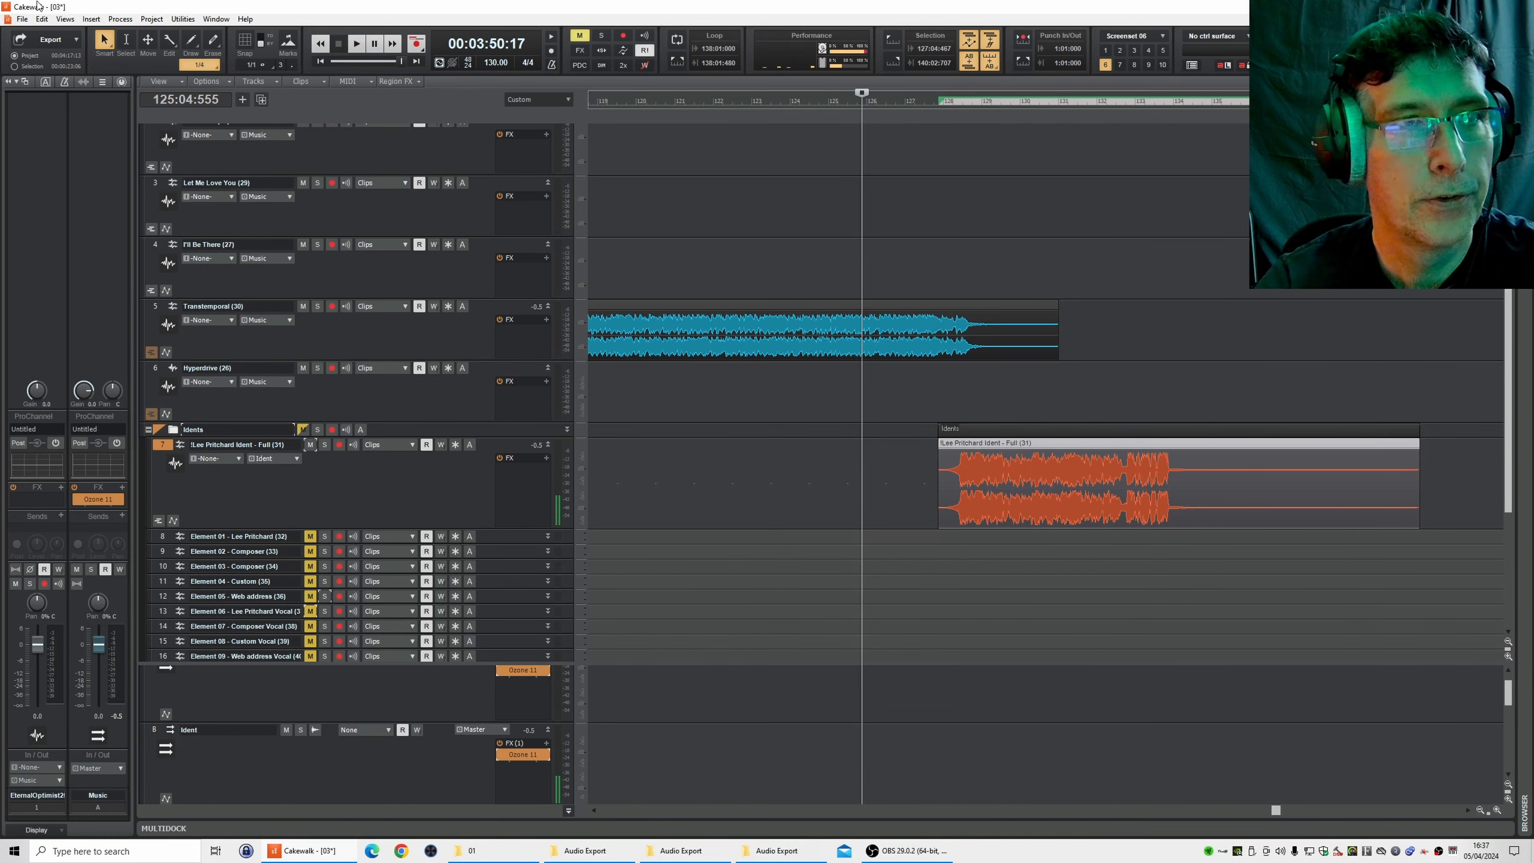
{"action": "left_click", "coordinate": [23, 19]}
{"action": "left_click", "coordinate": [52, 100]}
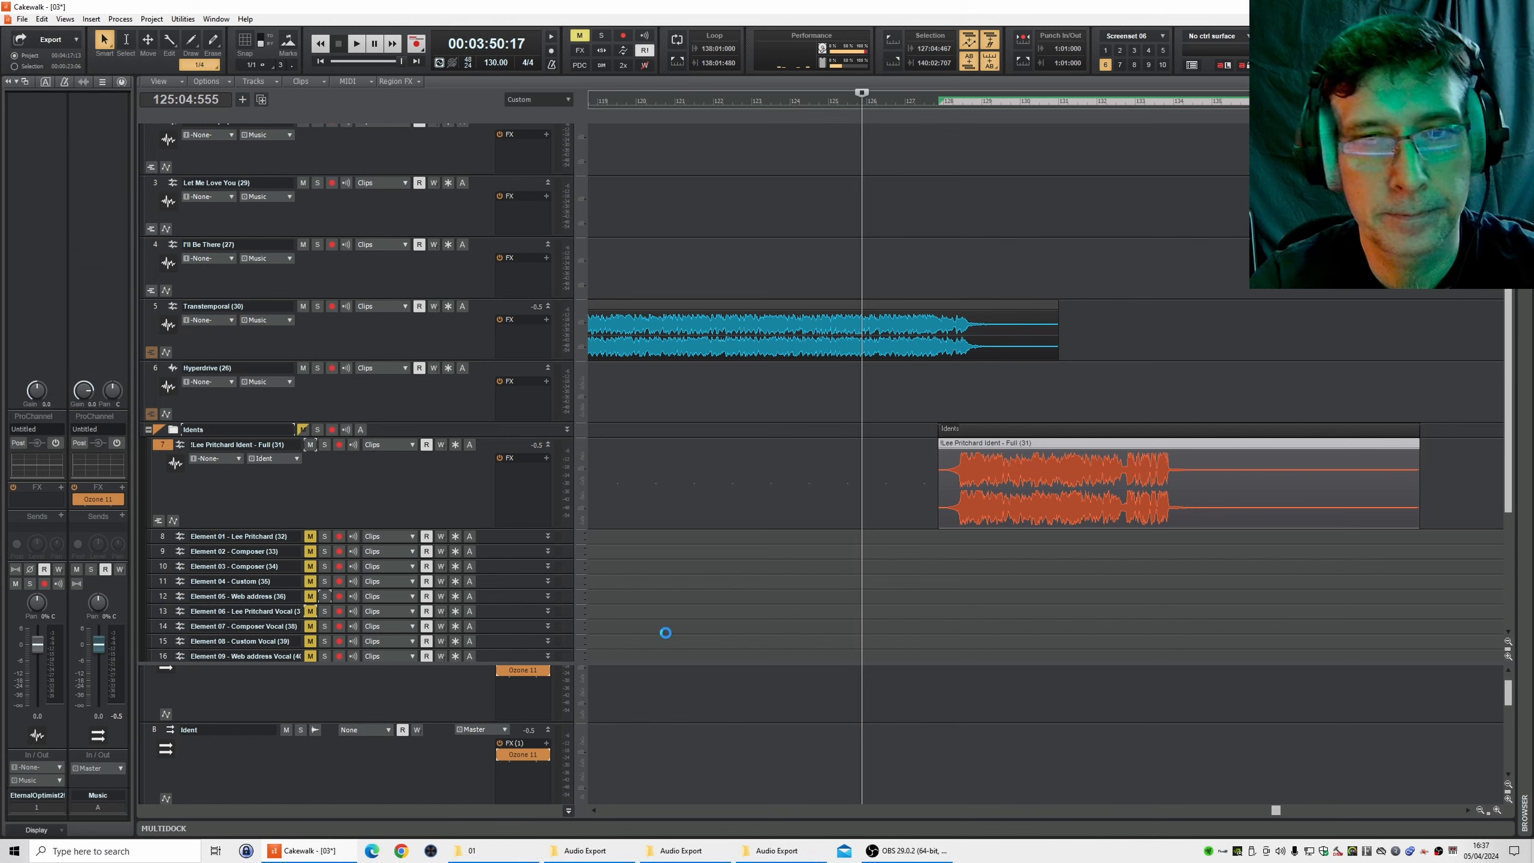
- Zoom out the timeline and bring the ident element clips near the start of the project into view
{"action": "left_click", "coordinate": [1479, 811]}
{"action": "left_click", "coordinate": [1479, 810]}
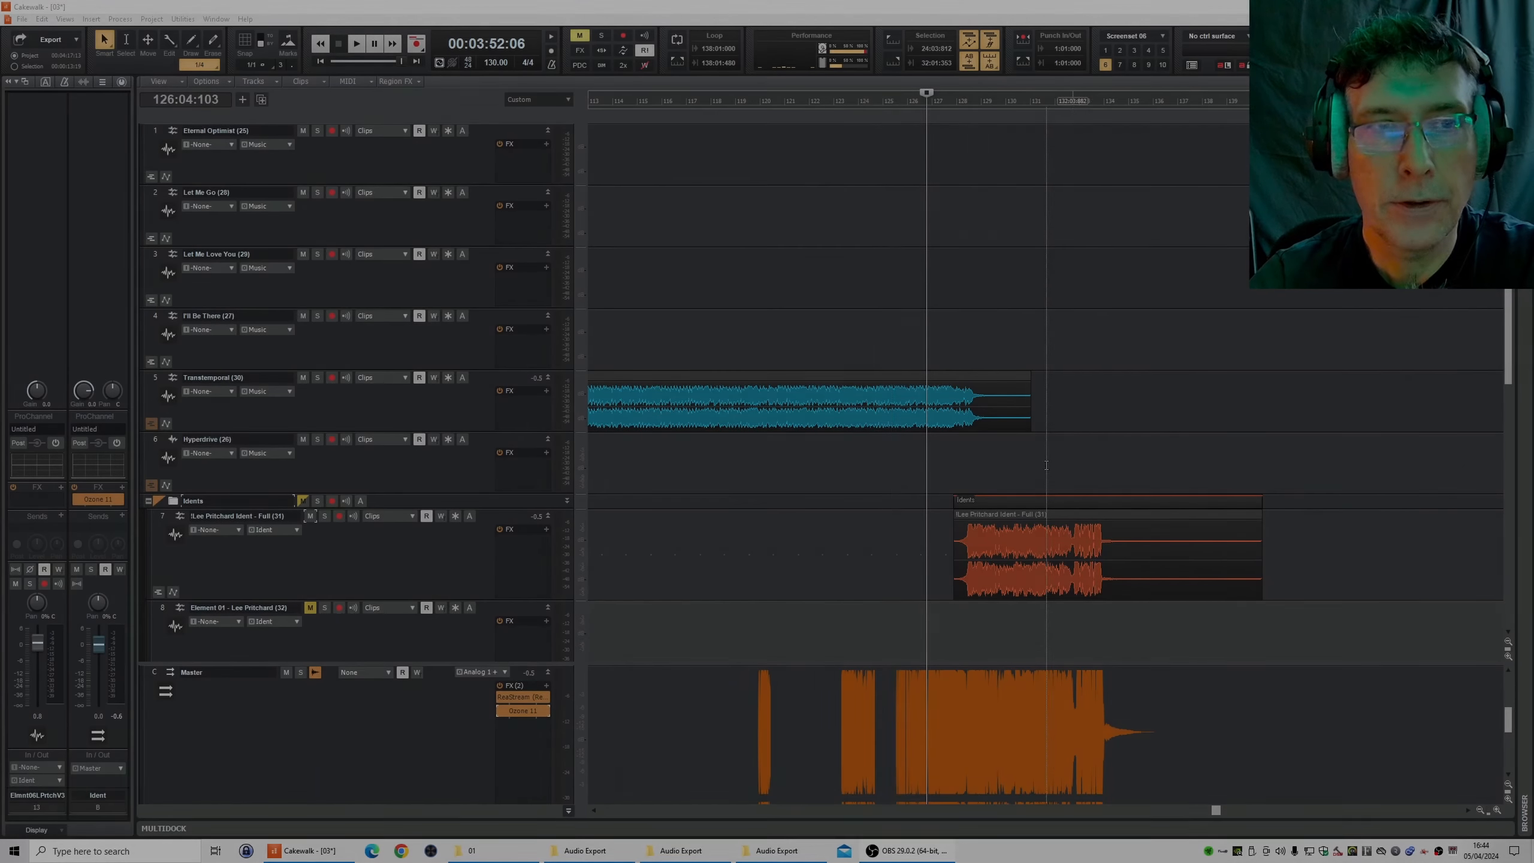
{"action": "scroll", "coordinate": [863, 427], "scroll_direction": "down", "scroll_amount": 3}
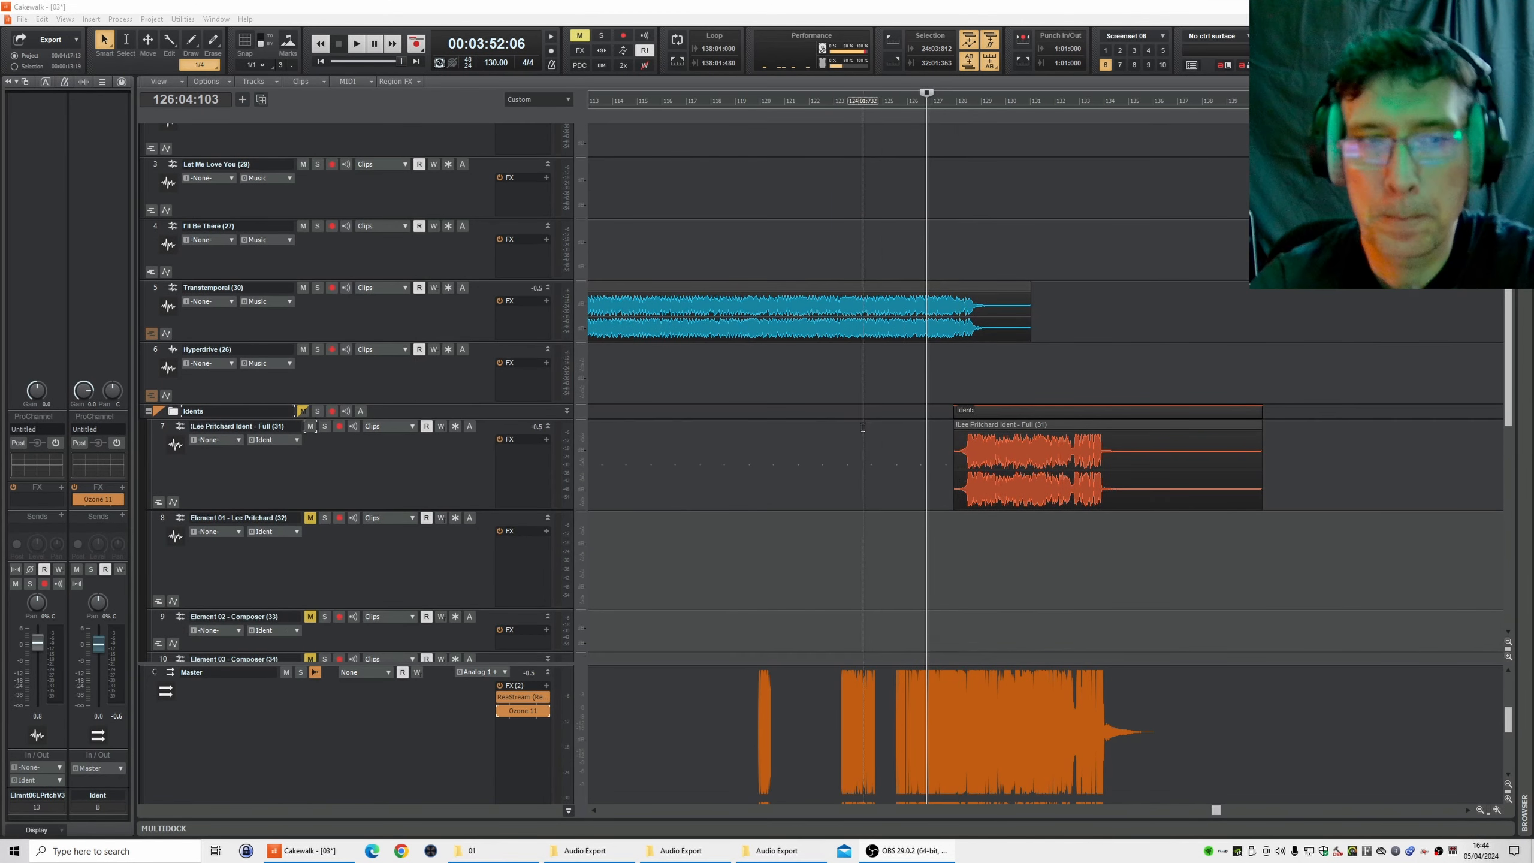
{"action": "left_click", "coordinate": [1479, 809]}
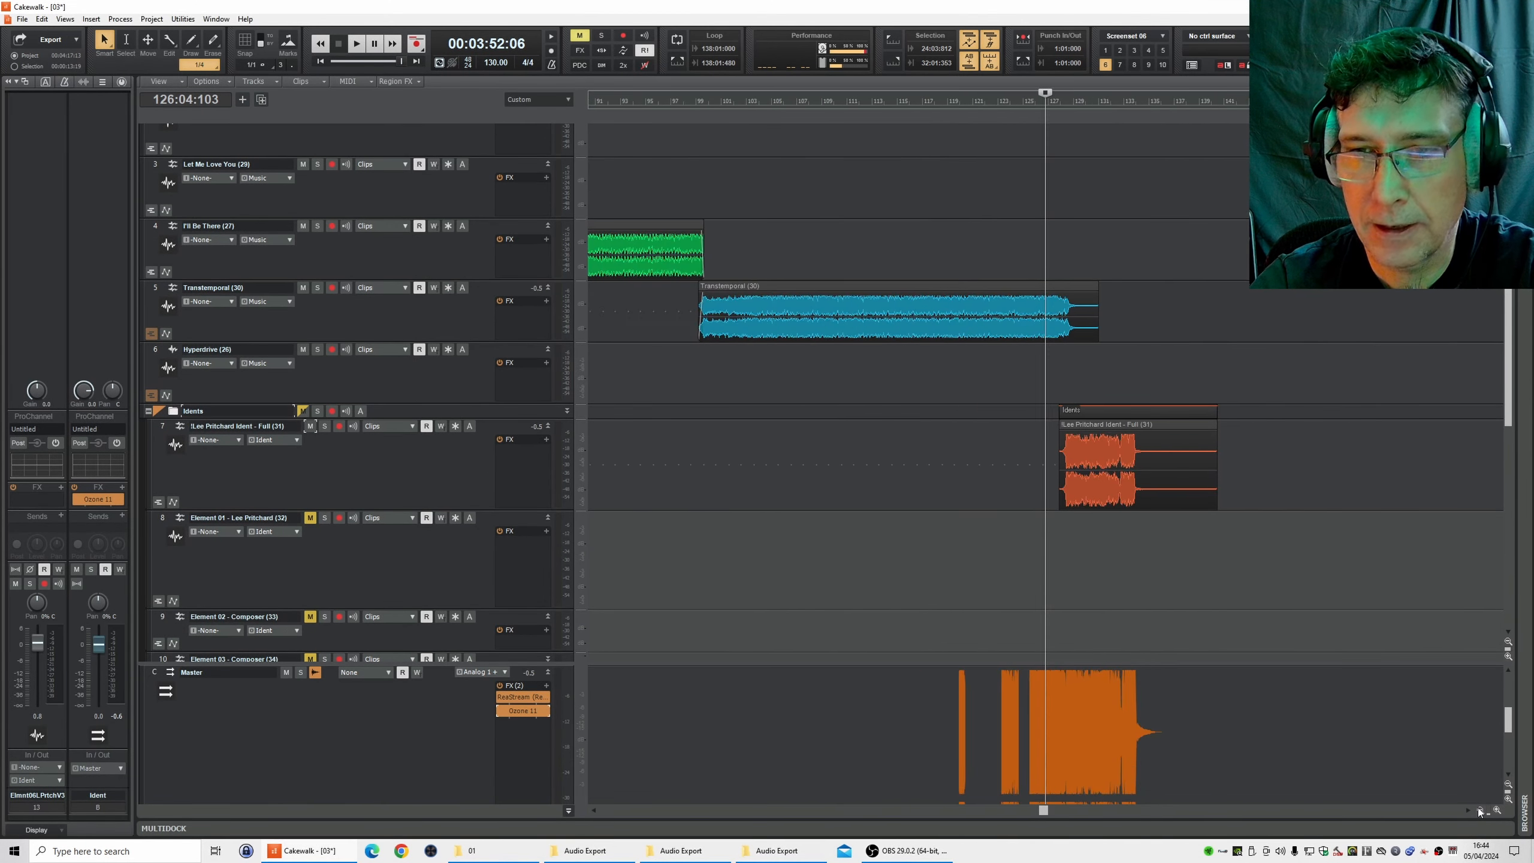
{"action": "left_click", "coordinate": [1479, 808]}
{"action": "left_click", "coordinate": [1478, 808]}
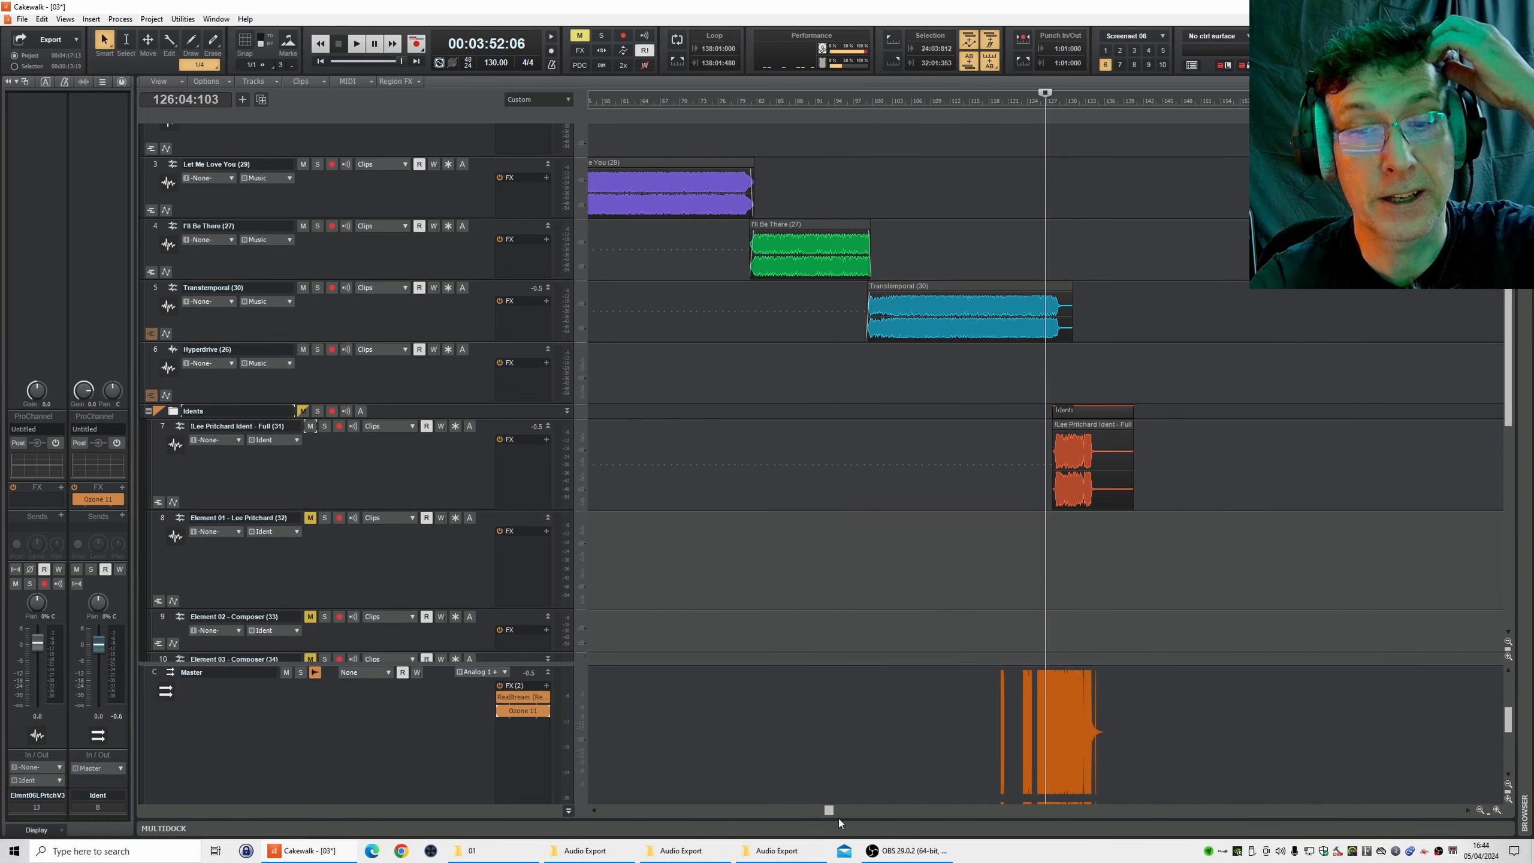
{"action": "left_click_drag", "start_coordinate": [830, 810], "coordinate": [570, 791]}
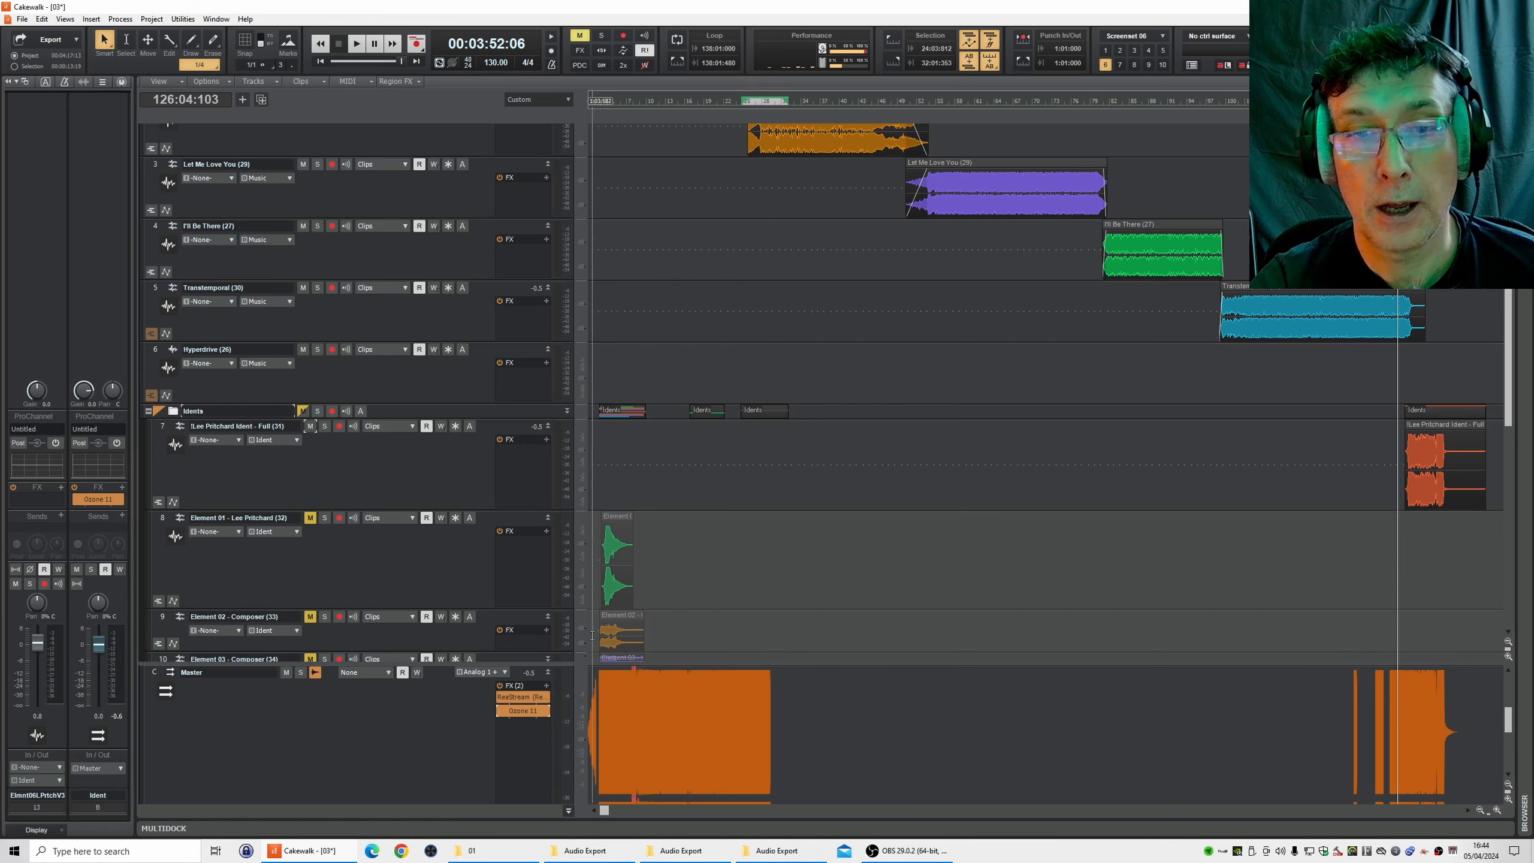
- Unmute and solo the Element 01 track, and play its clip from 2:01:449
{"action": "scroll", "coordinate": [592, 634], "scroll_direction": "up", "scroll_amount": 3}
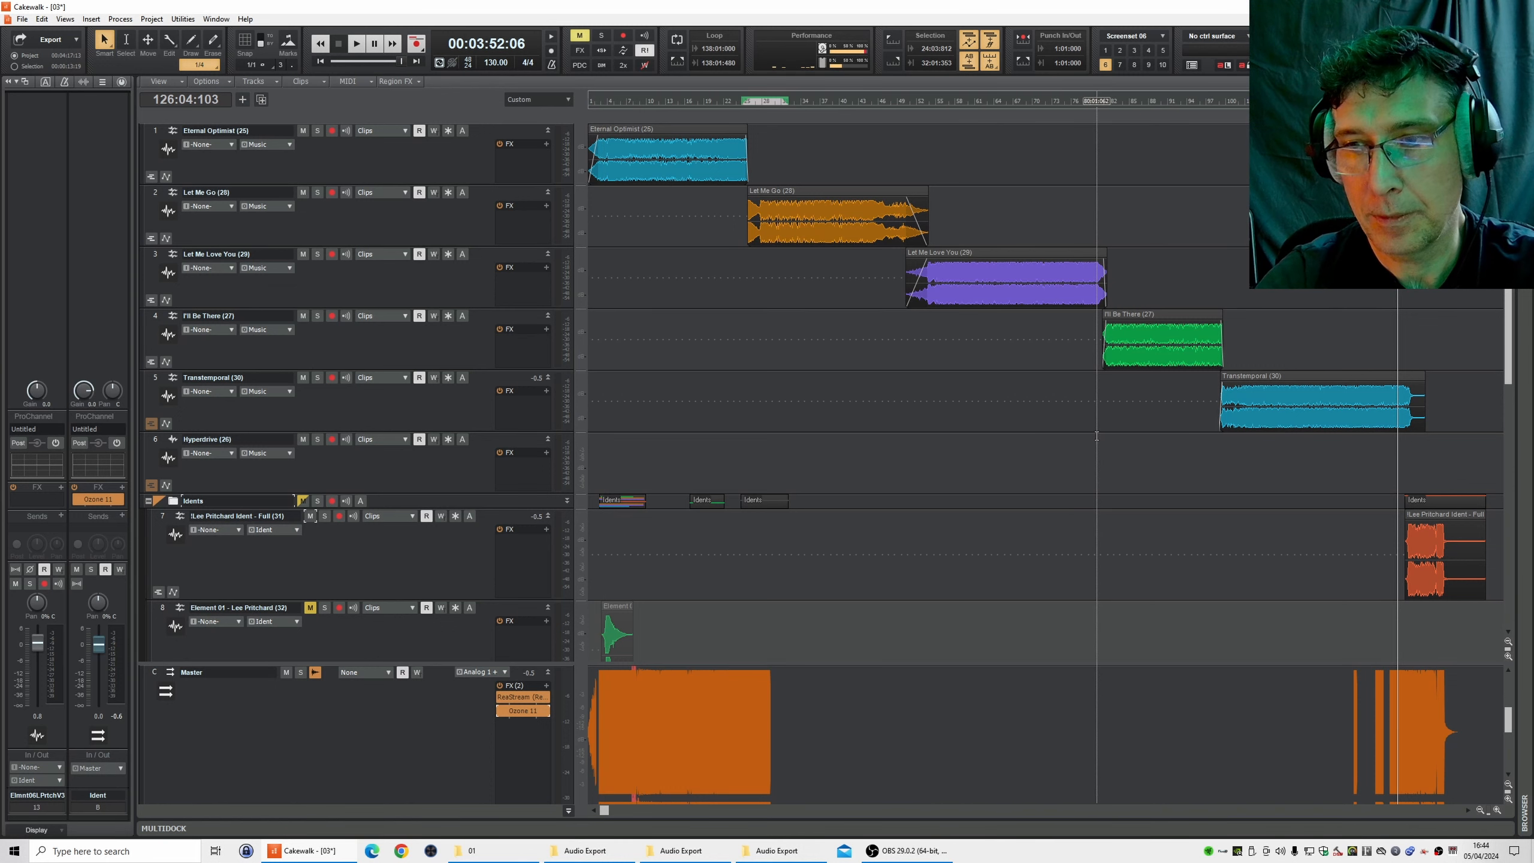
{"action": "scroll", "coordinate": [1096, 434], "scroll_direction": "down", "scroll_amount": 5}
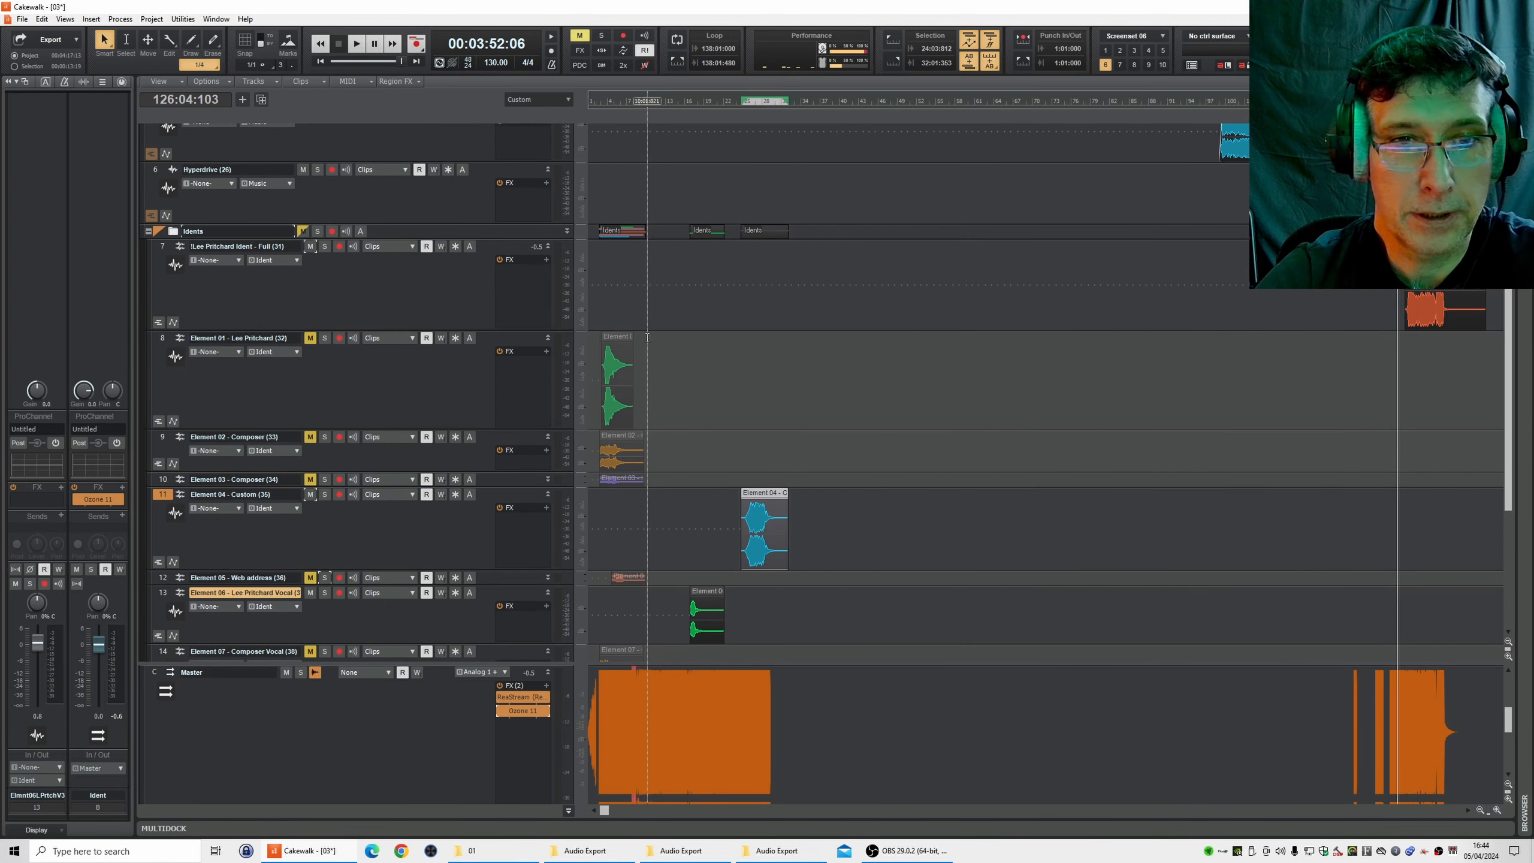
{"action": "left_click", "coordinate": [704, 389]}
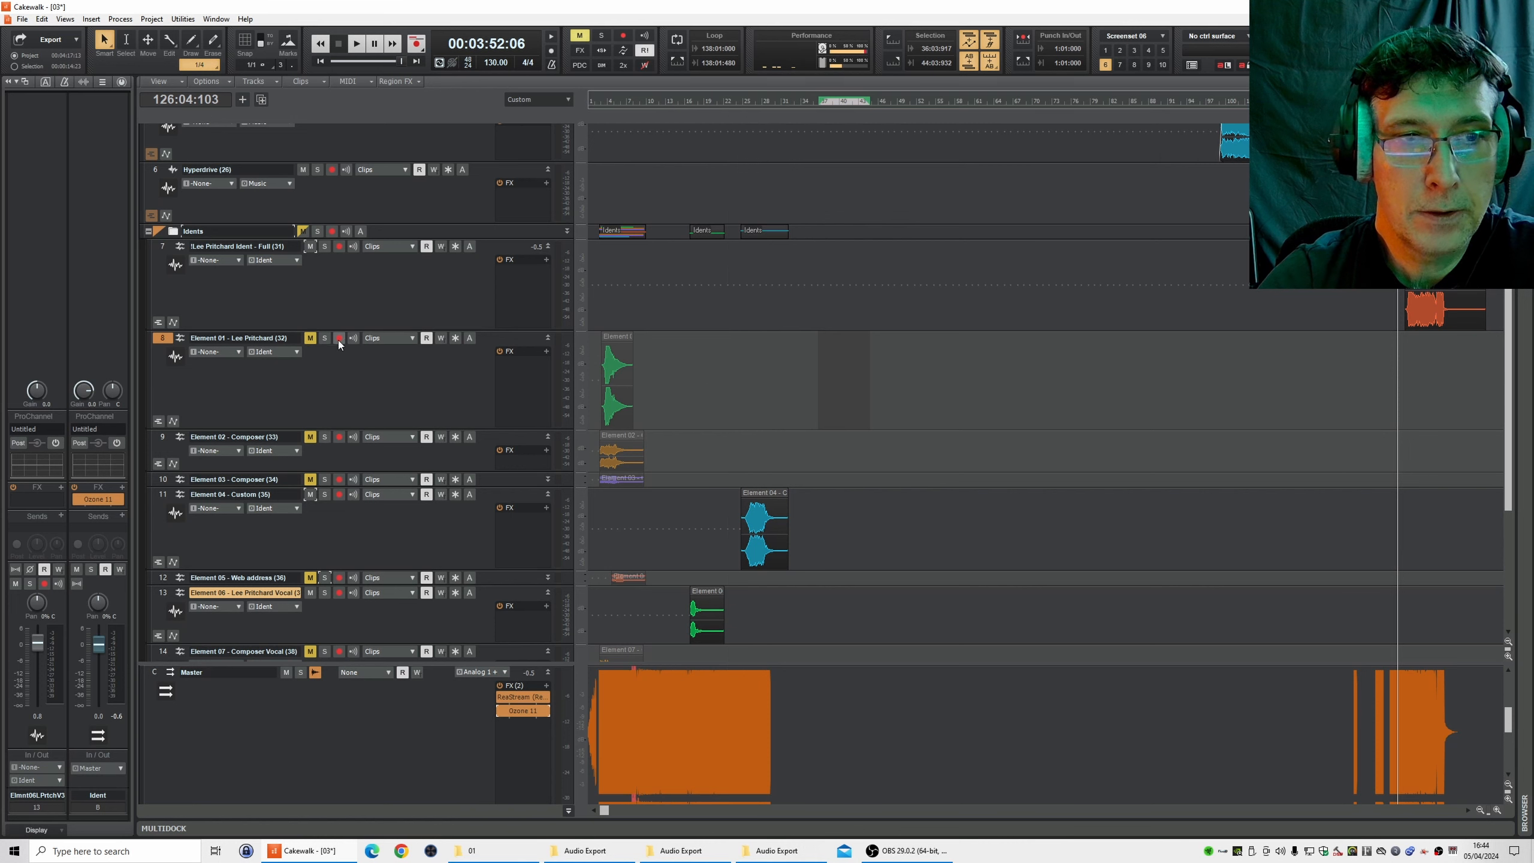
{"action": "left_click", "coordinate": [313, 341]}
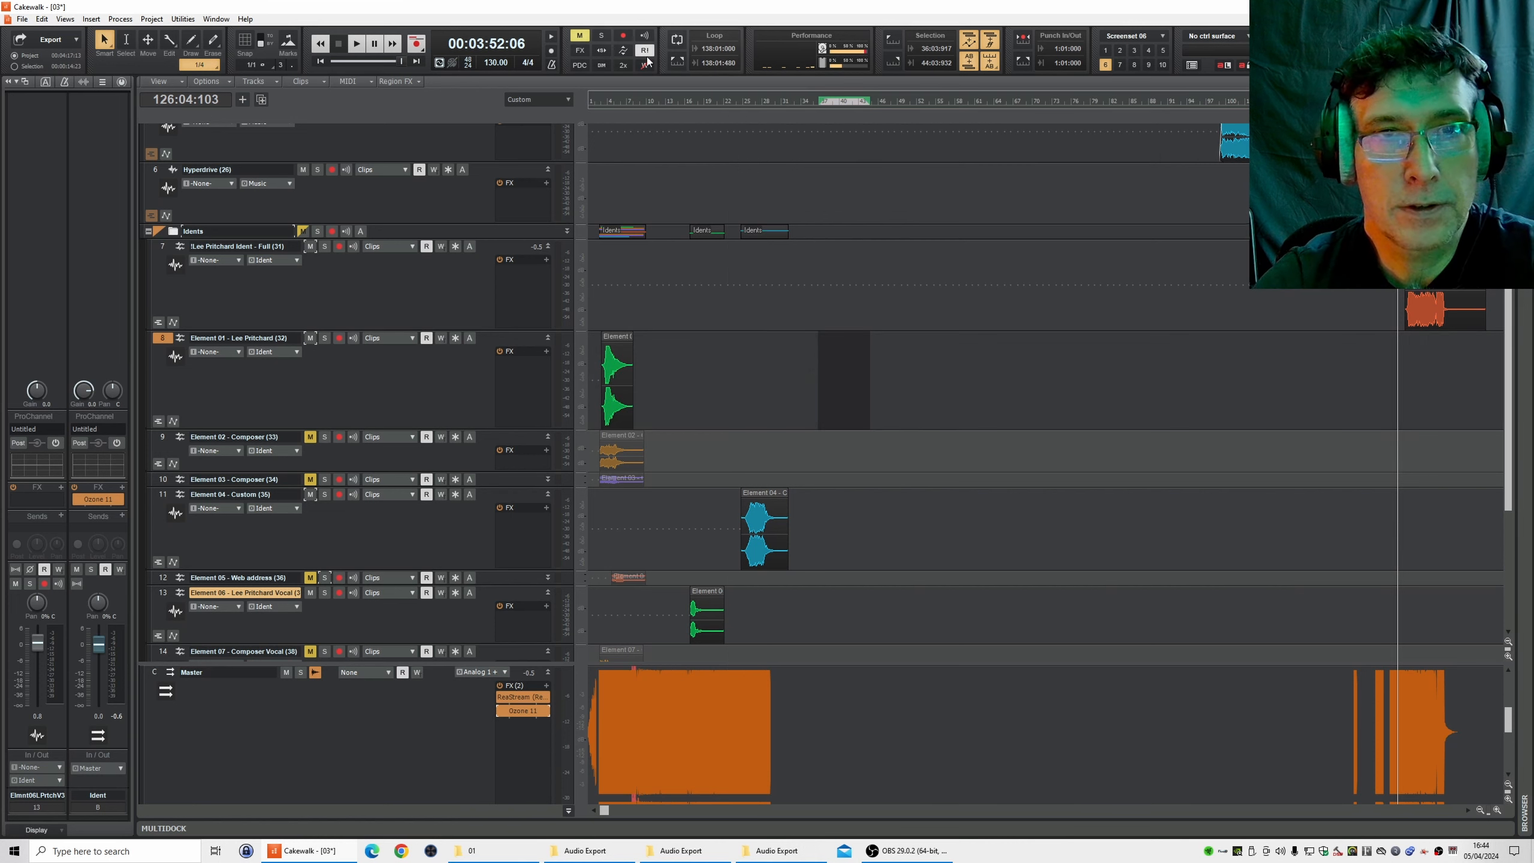
{"action": "left_click", "coordinate": [324, 338]}
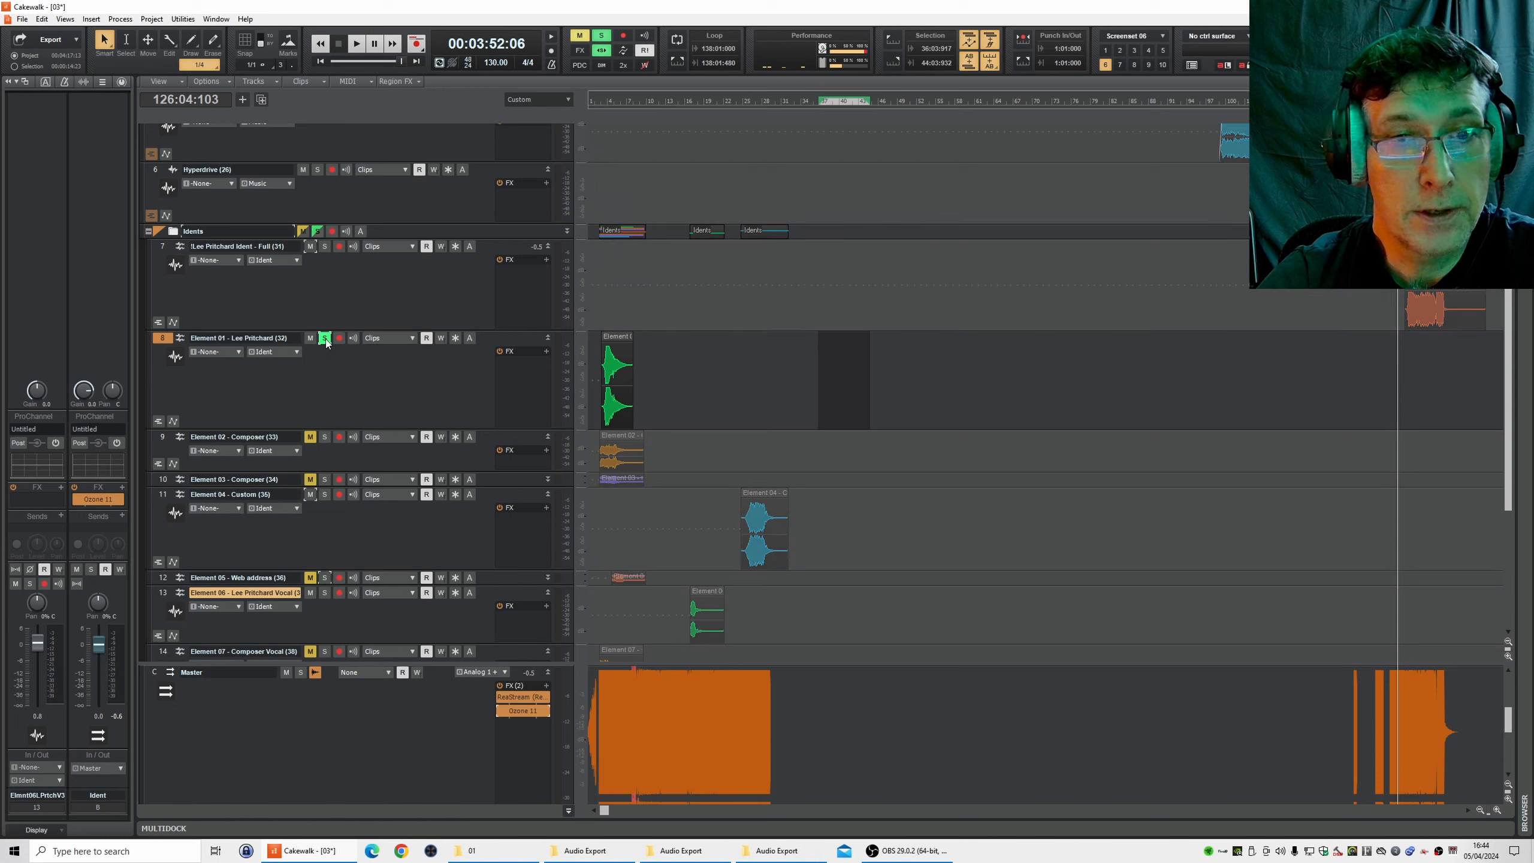
{"action": "left_click", "coordinate": [595, 350]}
{"action": "key", "text": "space"}
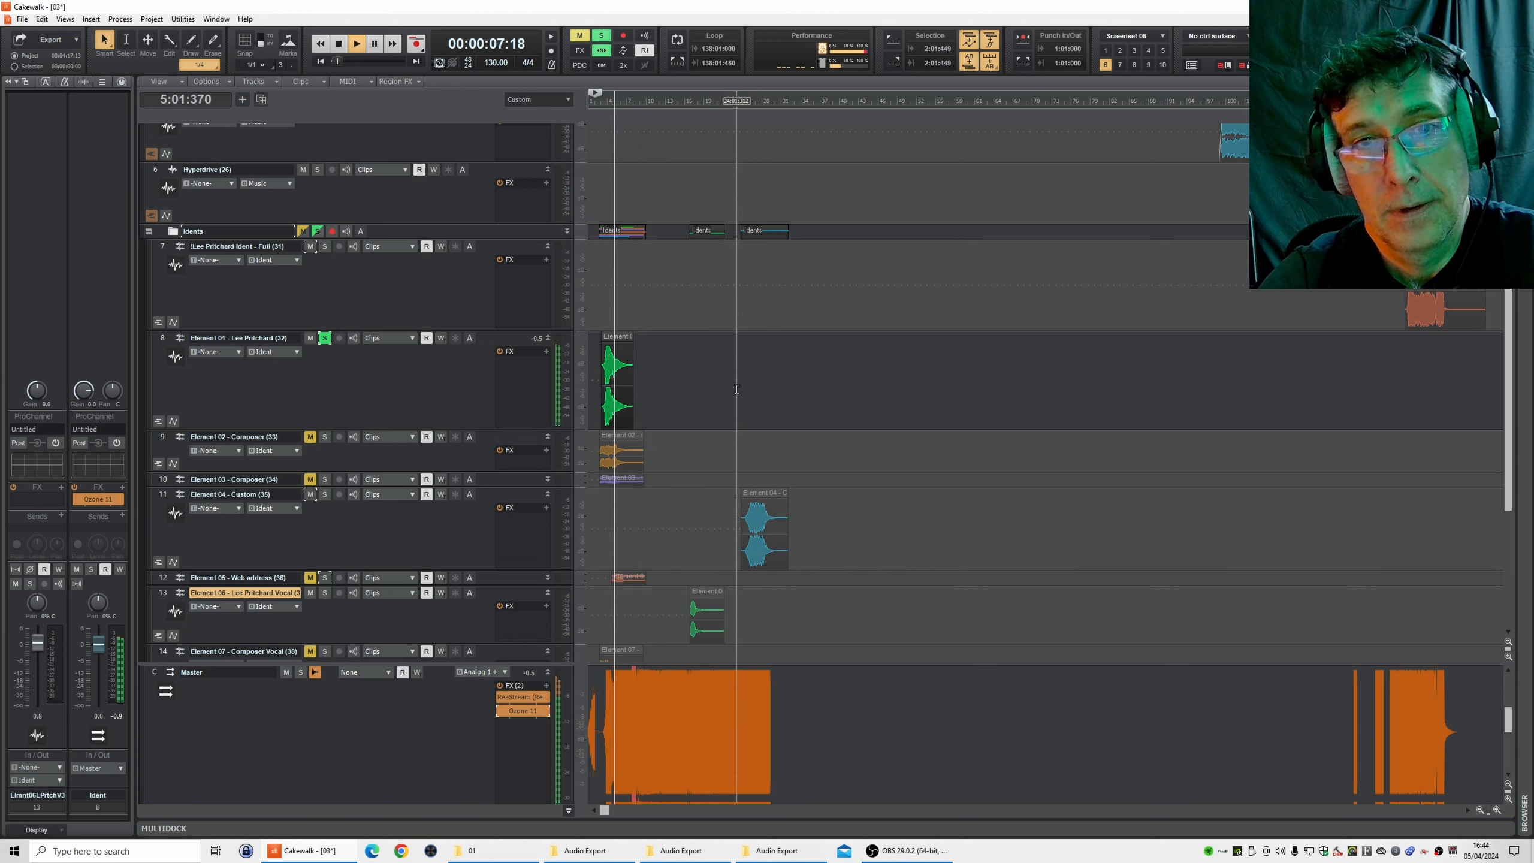
{"action": "scroll", "coordinate": [628, 406], "scroll_direction": "down", "scroll_amount": 5}
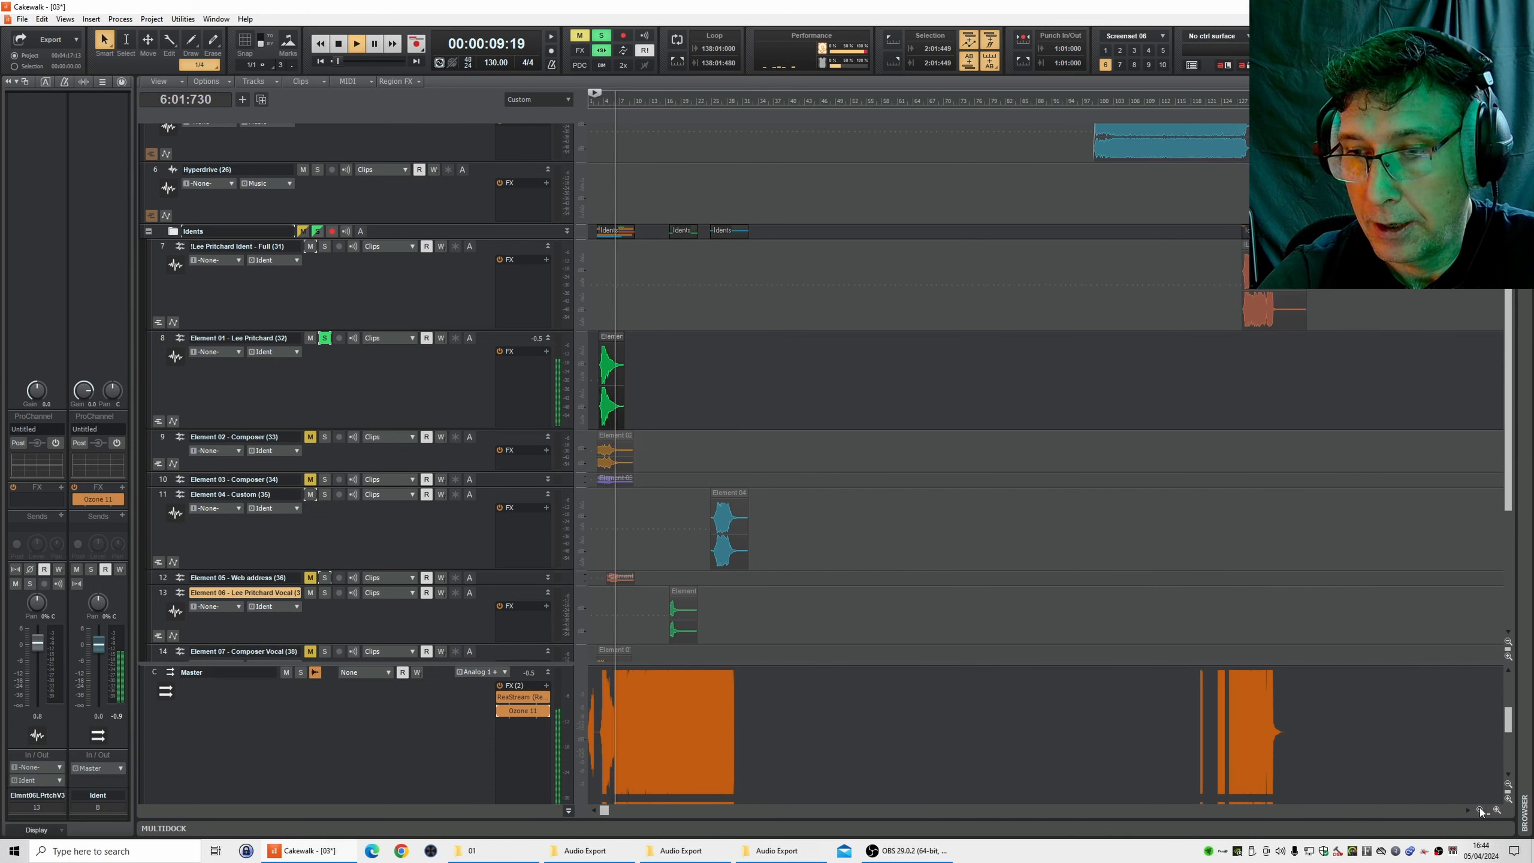
{"action": "key", "text": "space"}
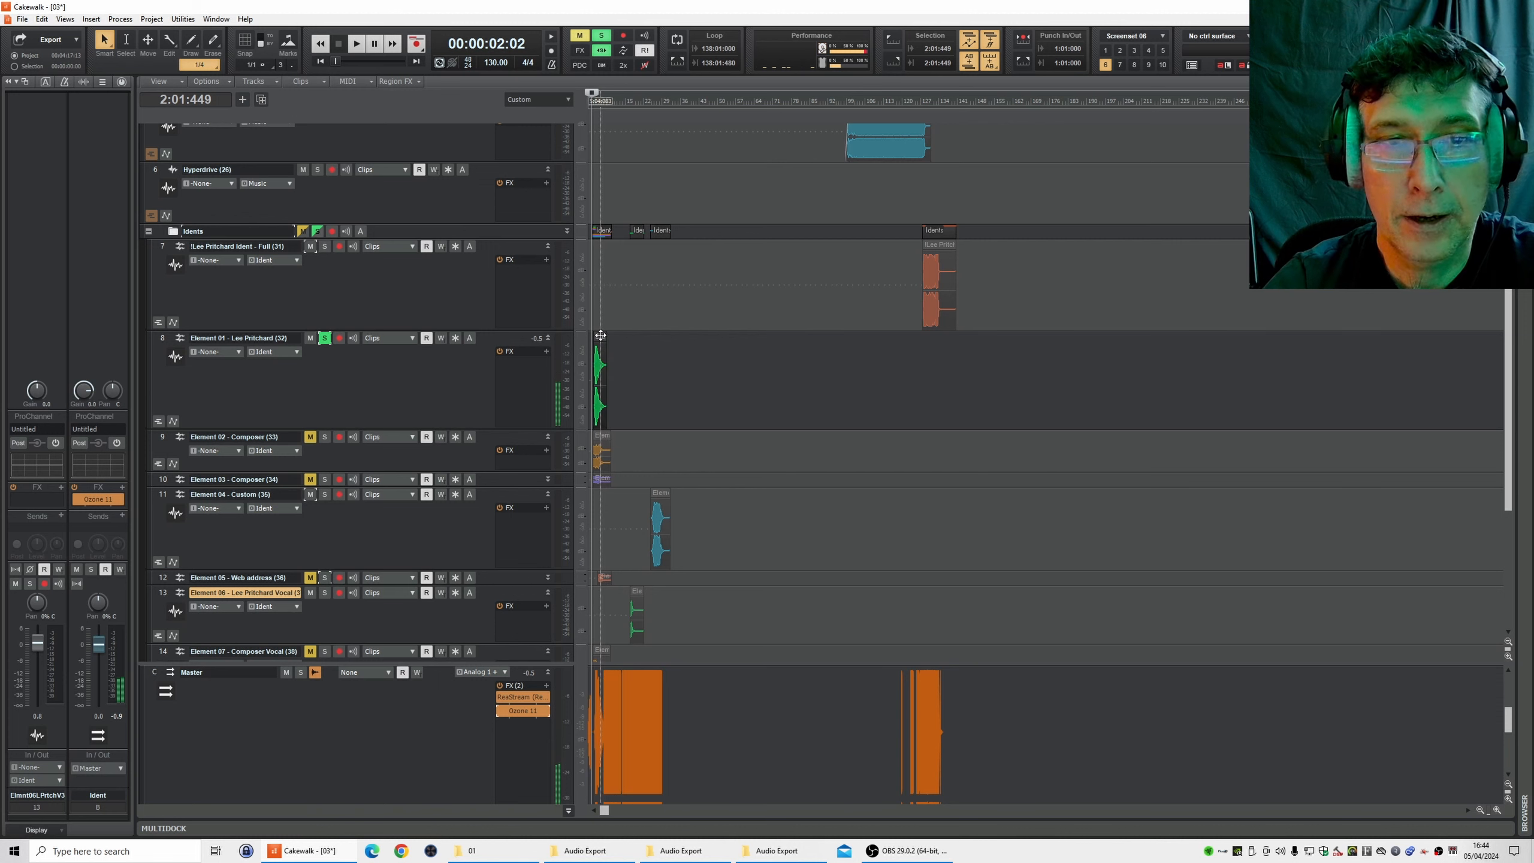
- Move the Element 01 clip to about 128:01 beneath the full ident, unsolo its track and mute the full ident track
{"action": "left_click_drag", "start_coordinate": [599, 336], "coordinate": [929, 362]}
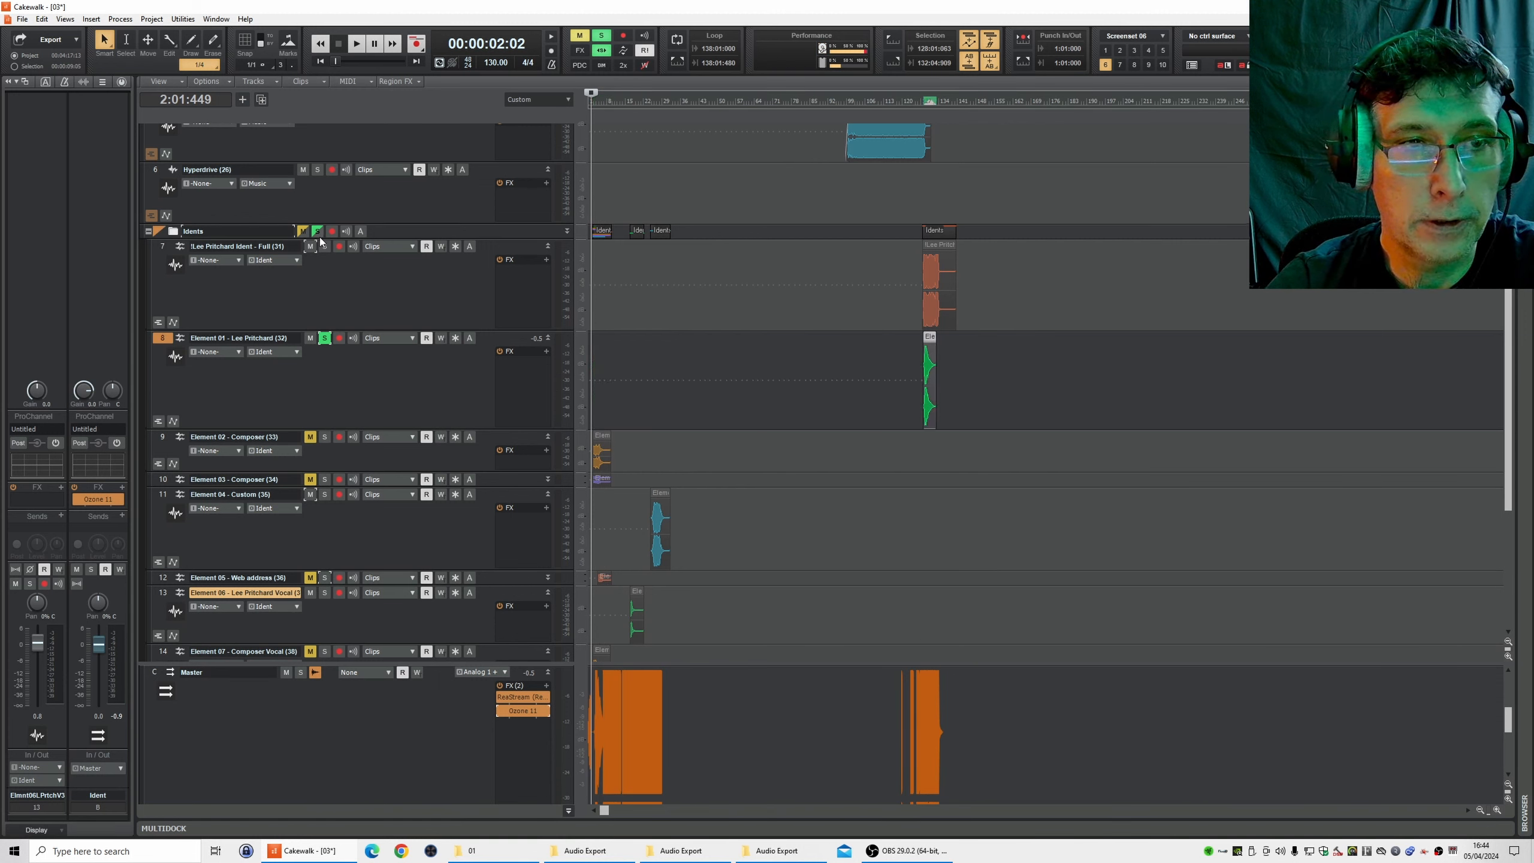
{"action": "left_click", "coordinate": [322, 338]}
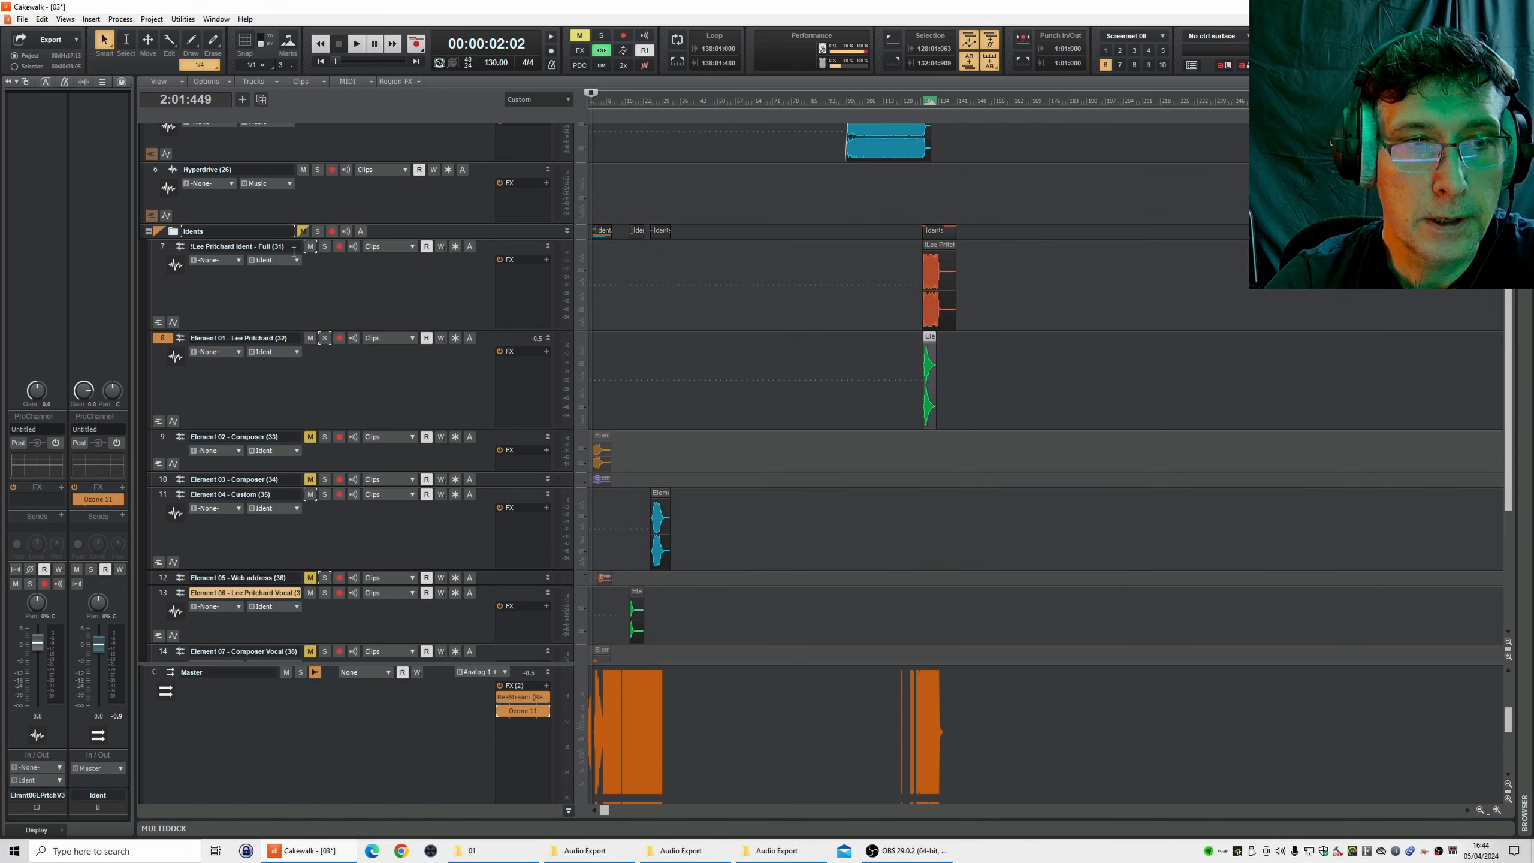
{"action": "left_click", "coordinate": [310, 247]}
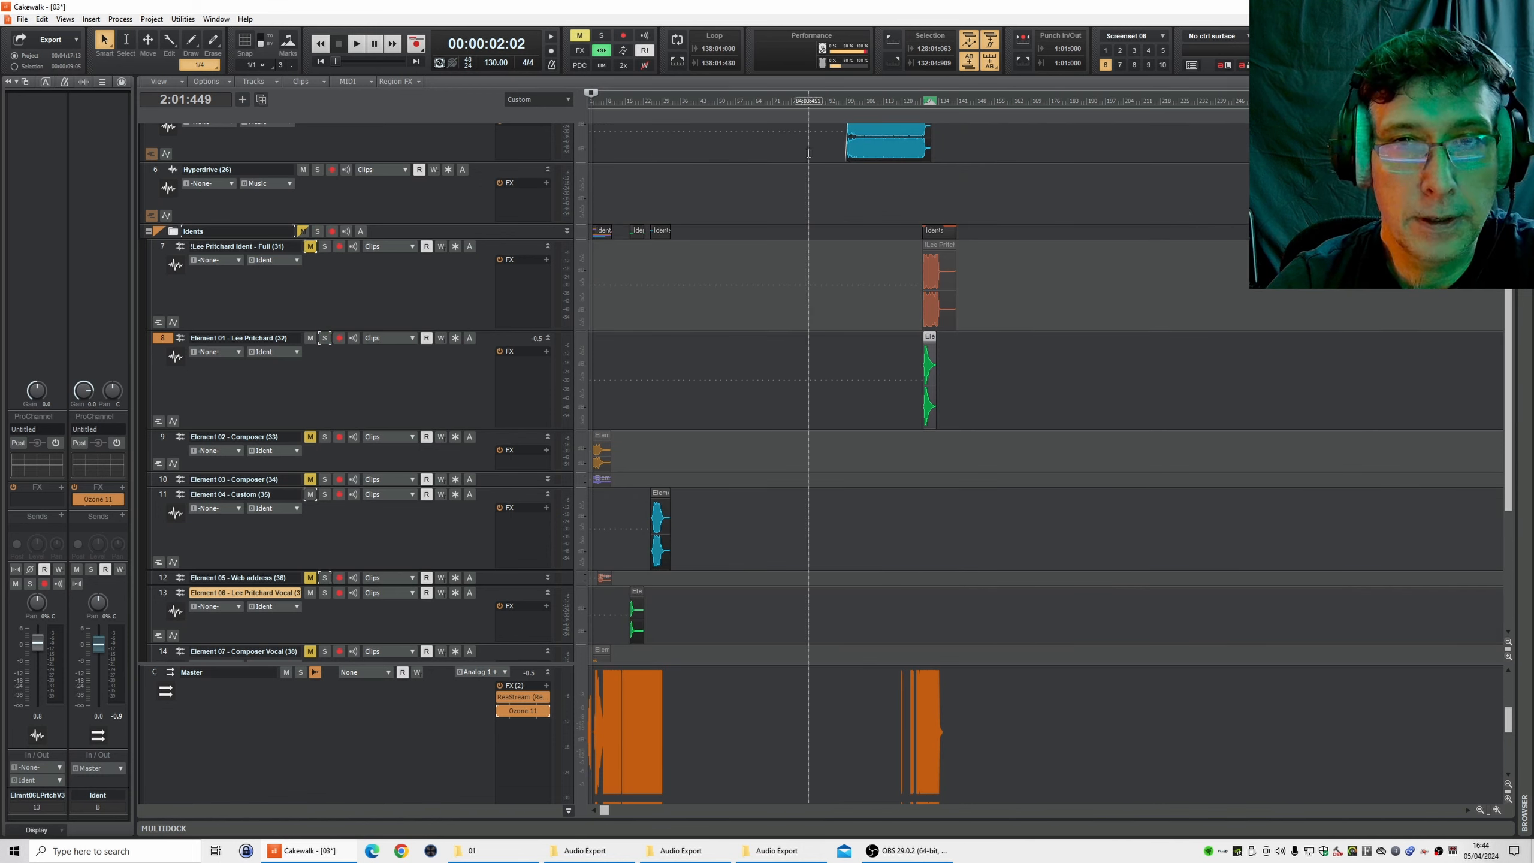
- Play the end of Transtemporal into the Element 01 clip, starting at 126:02:676
{"action": "left_click", "coordinate": [918, 101]}
{"action": "key", "text": "space"}
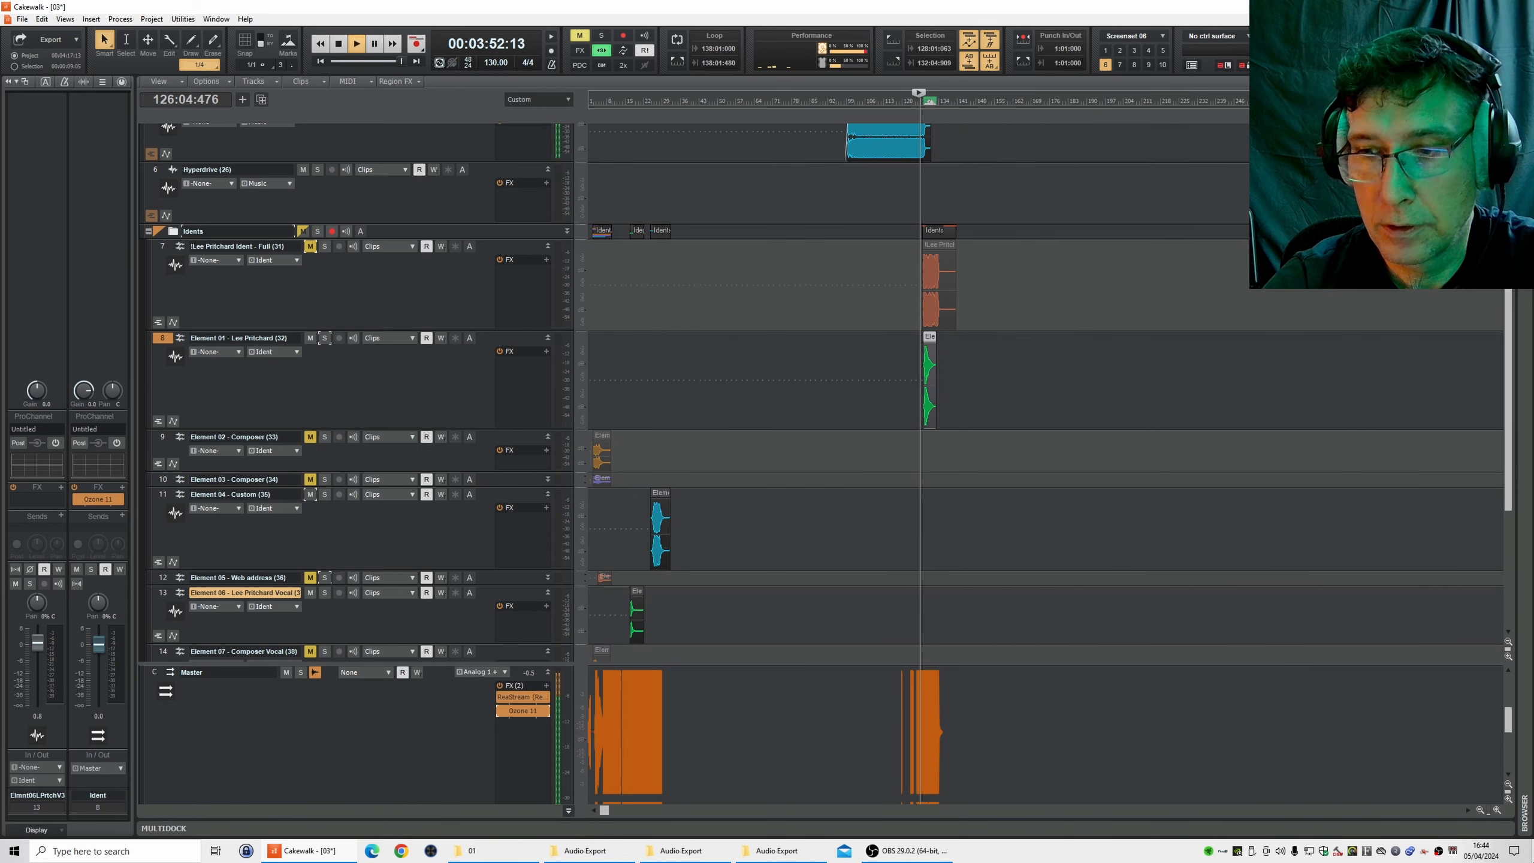
{"action": "left_click", "coordinate": [1497, 809]}
{"action": "left_click", "coordinate": [1497, 809]}
{"action": "left_click", "coordinate": [1497, 809]}
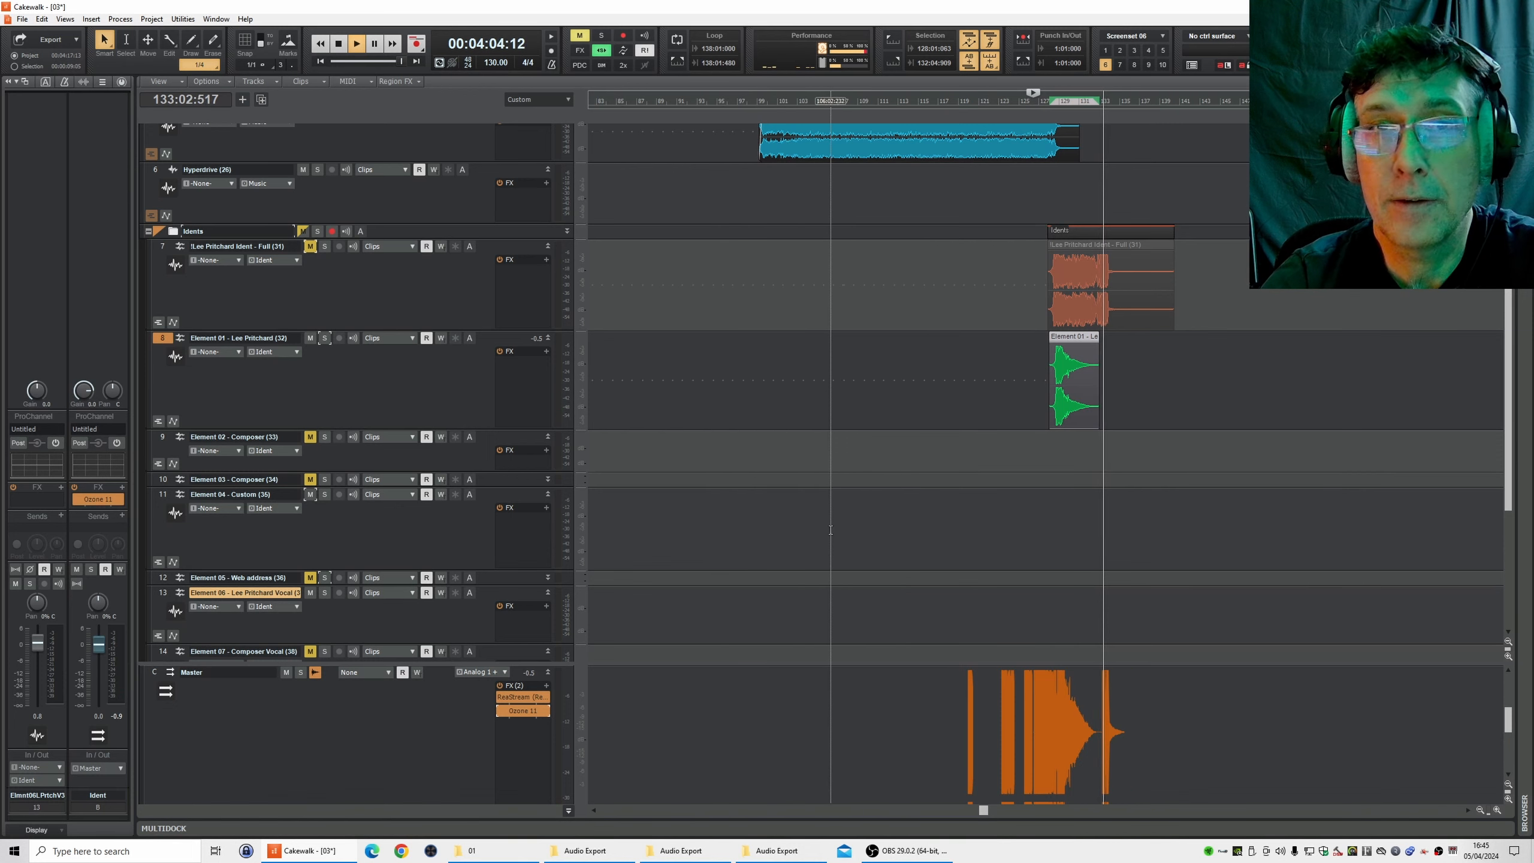
{"action": "left_click", "coordinate": [338, 43]}
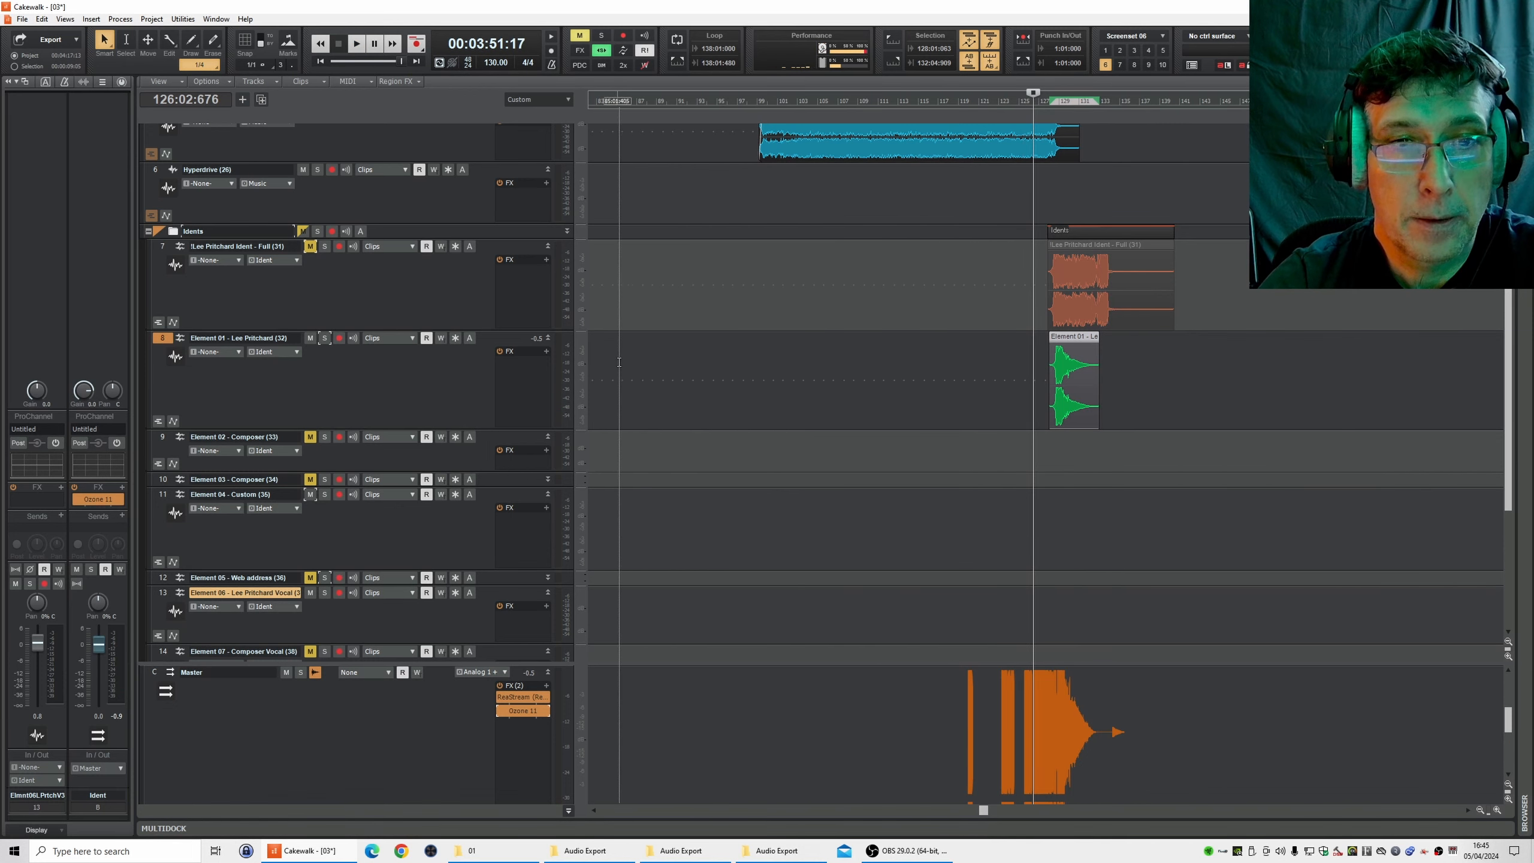
- Look through the music and ident element tracks, and select the Element 07 - Composer Vocal track
{"action": "scroll", "coordinate": [619, 361], "scroll_direction": "up", "scroll_amount": 3}
{"action": "scroll", "coordinate": [603, 363], "scroll_direction": "down", "scroll_amount": 2}
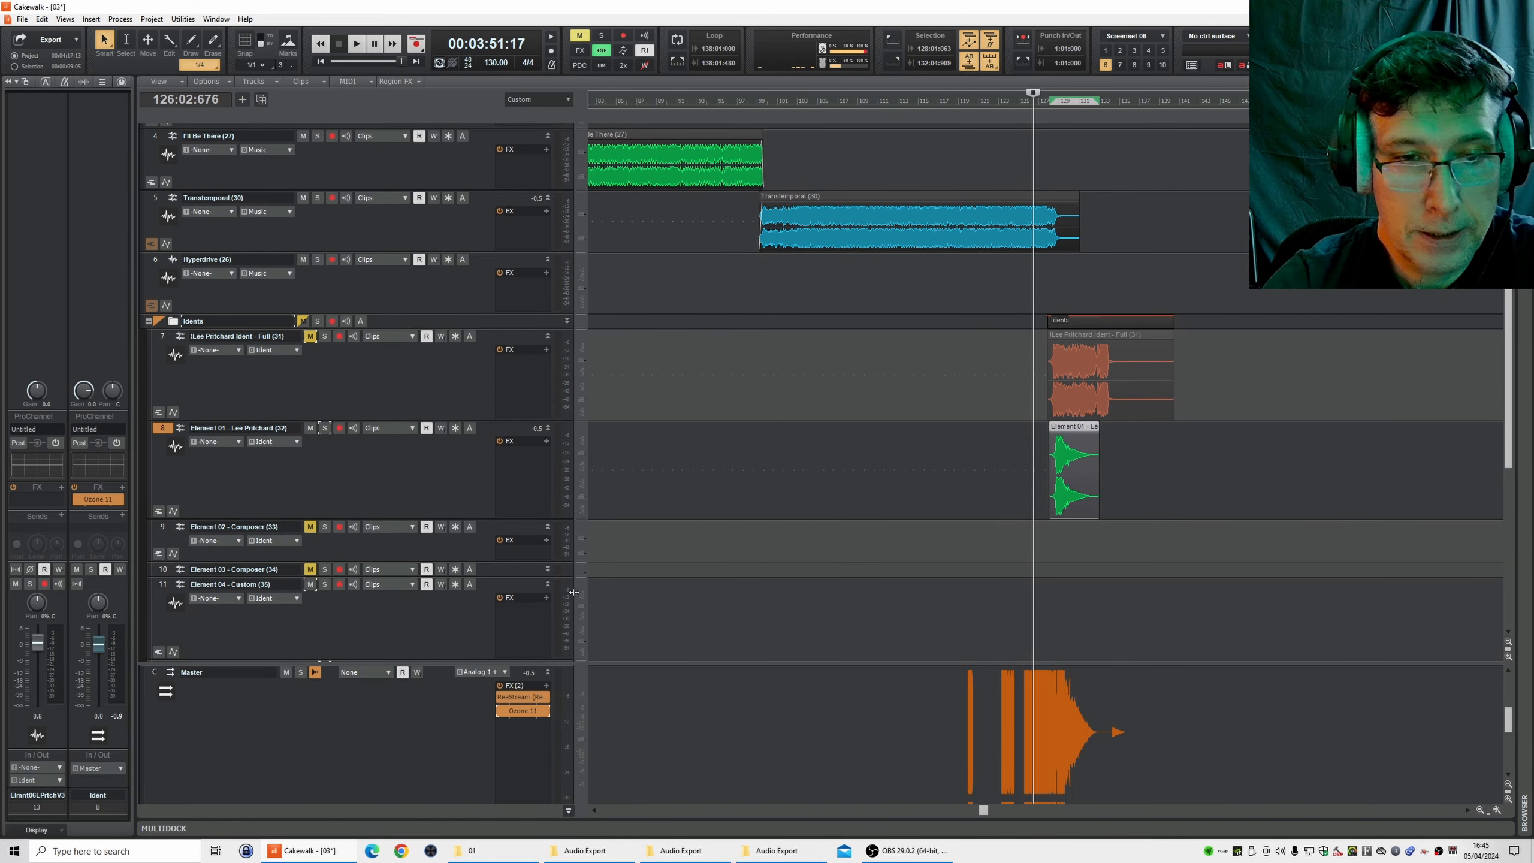
{"action": "scroll", "coordinate": [361, 567], "scroll_direction": "down", "scroll_amount": 5}
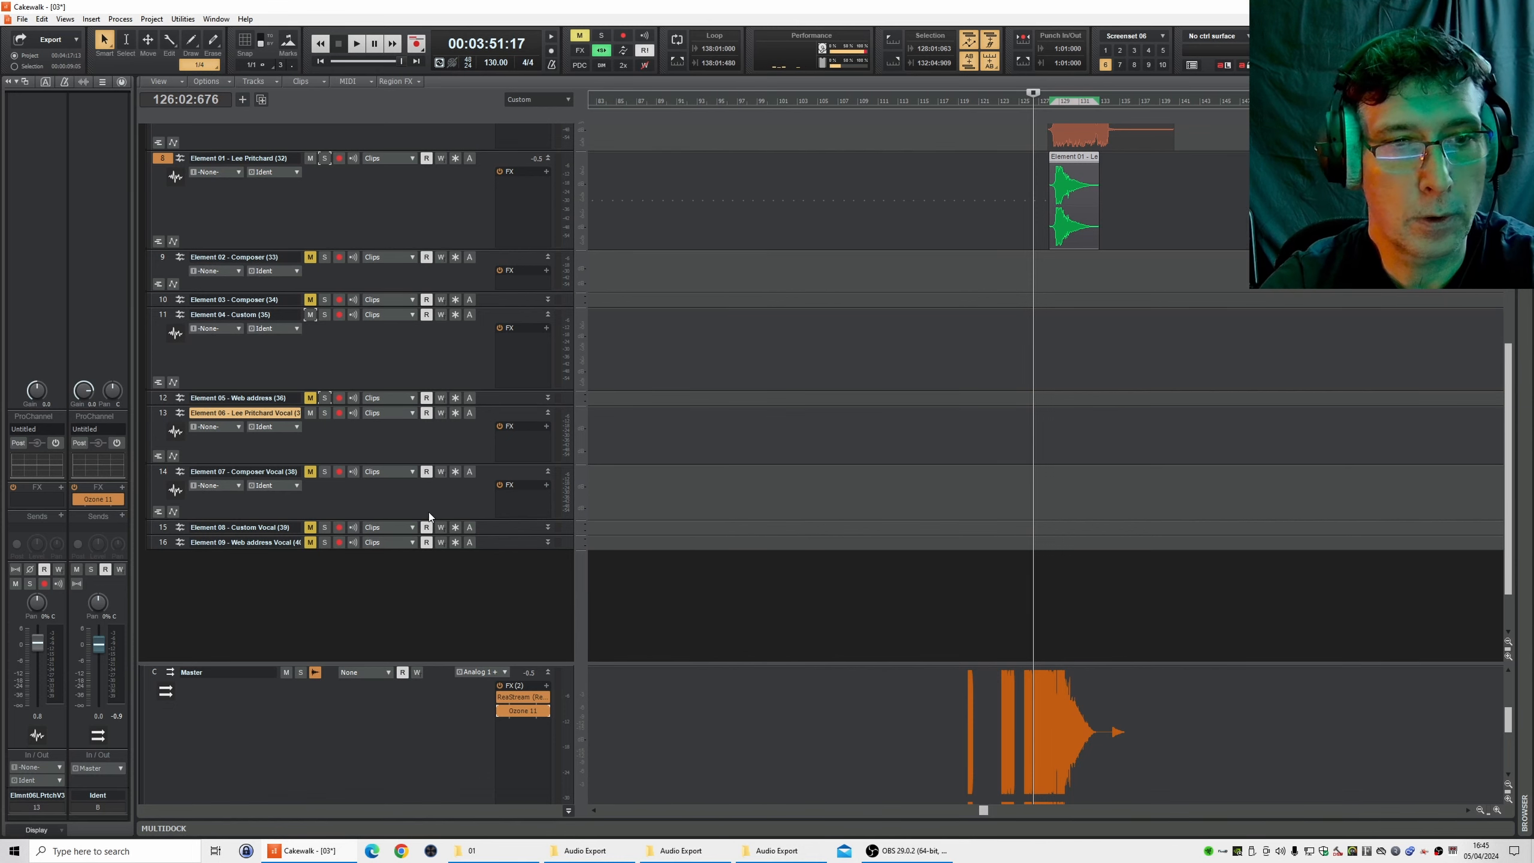
{"action": "scroll", "coordinate": [430, 511], "scroll_direction": "up", "scroll_amount": 3}
{"action": "scroll", "coordinate": [431, 511], "scroll_direction": "up", "scroll_amount": 4}
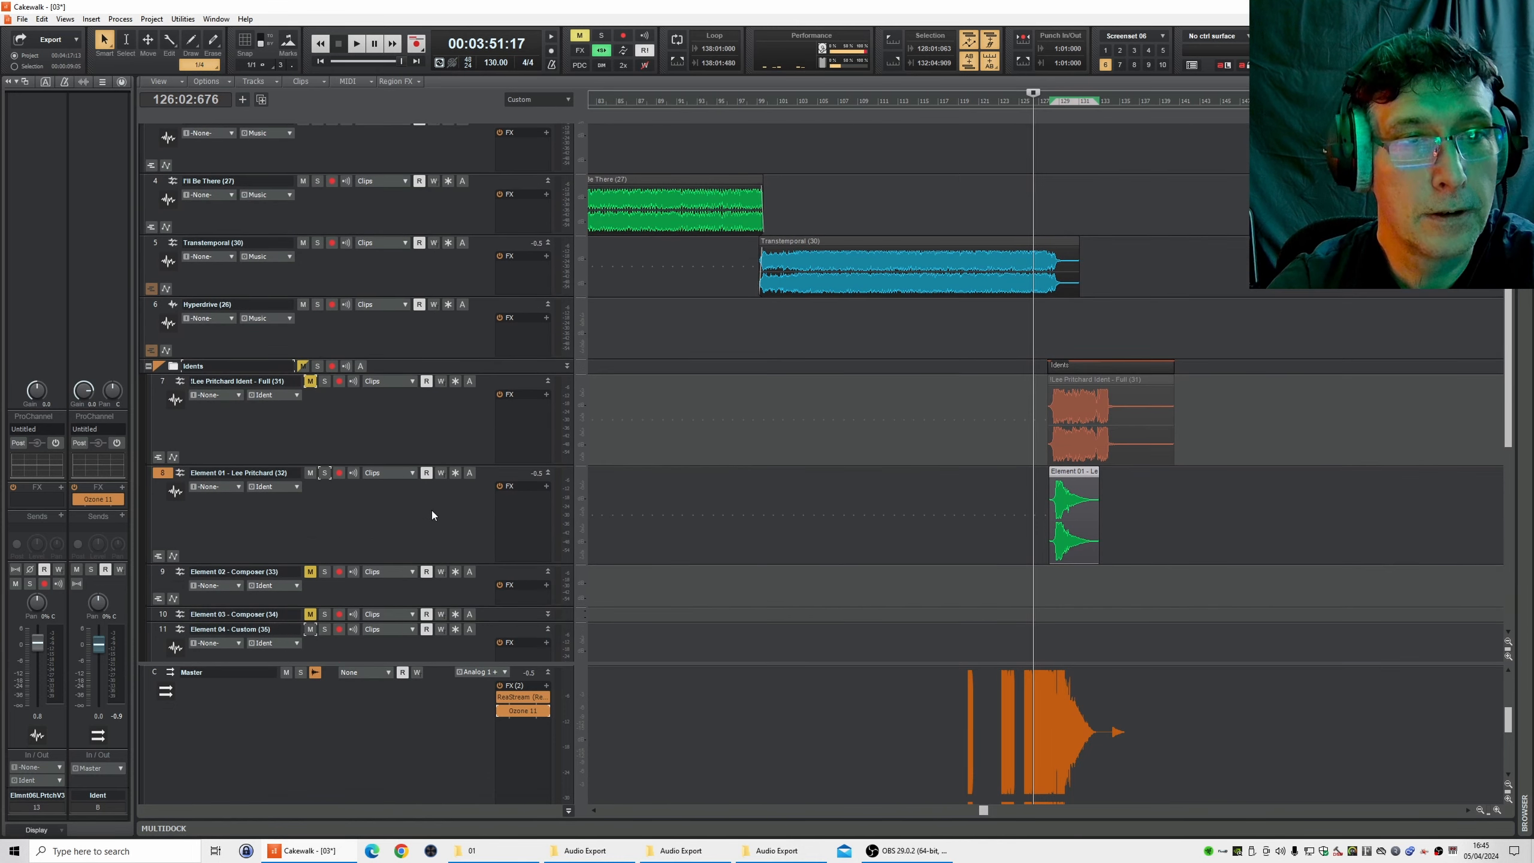
{"action": "scroll", "coordinate": [432, 510], "scroll_direction": "down", "scroll_amount": 5}
{"action": "scroll", "coordinate": [431, 510], "scroll_direction": "down", "scroll_amount": 3}
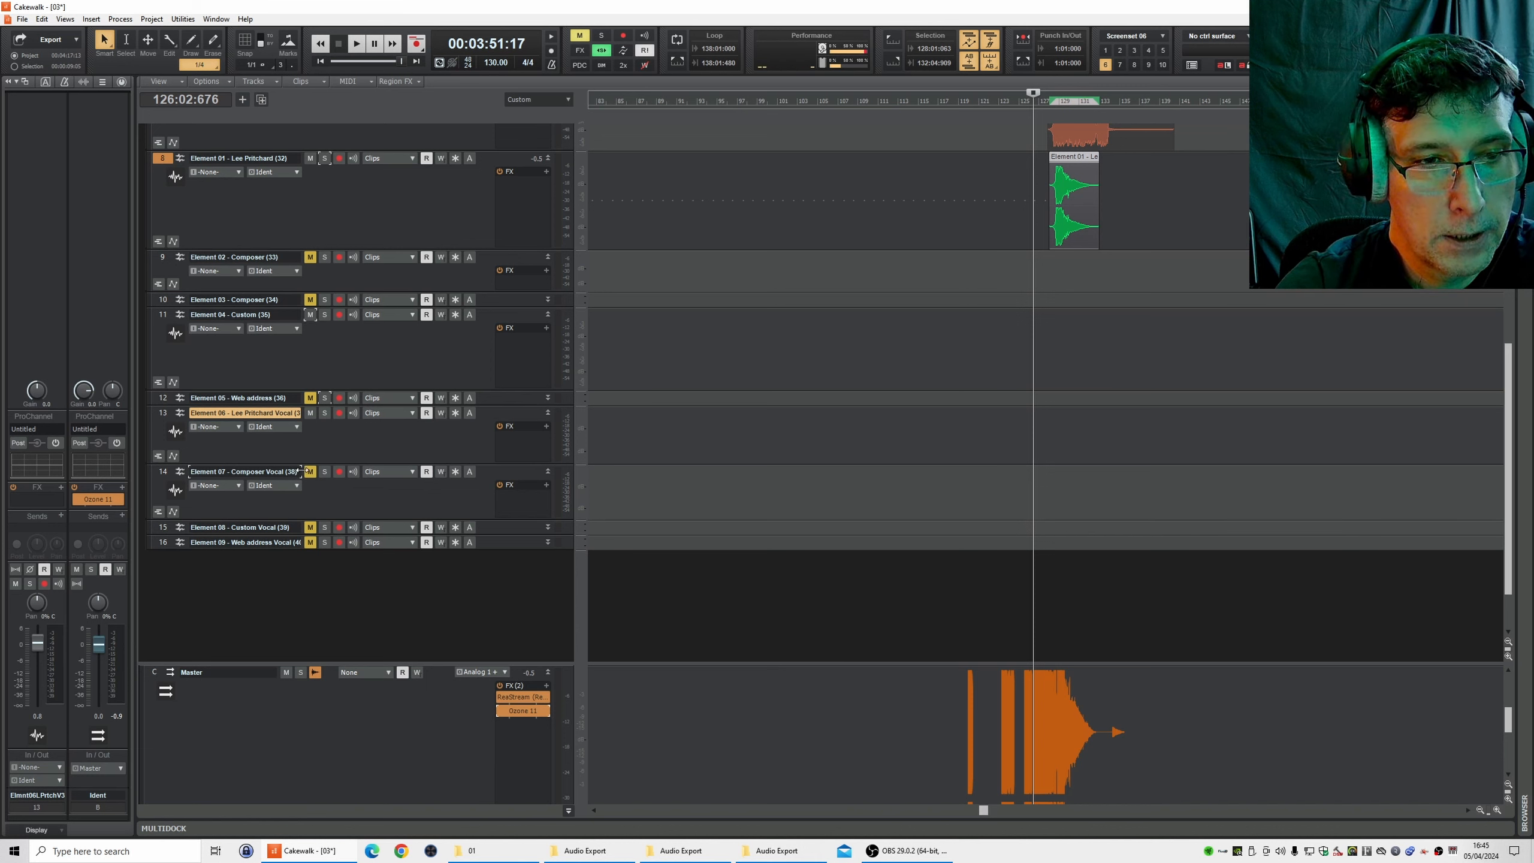
{"action": "left_click", "coordinate": [322, 497]}
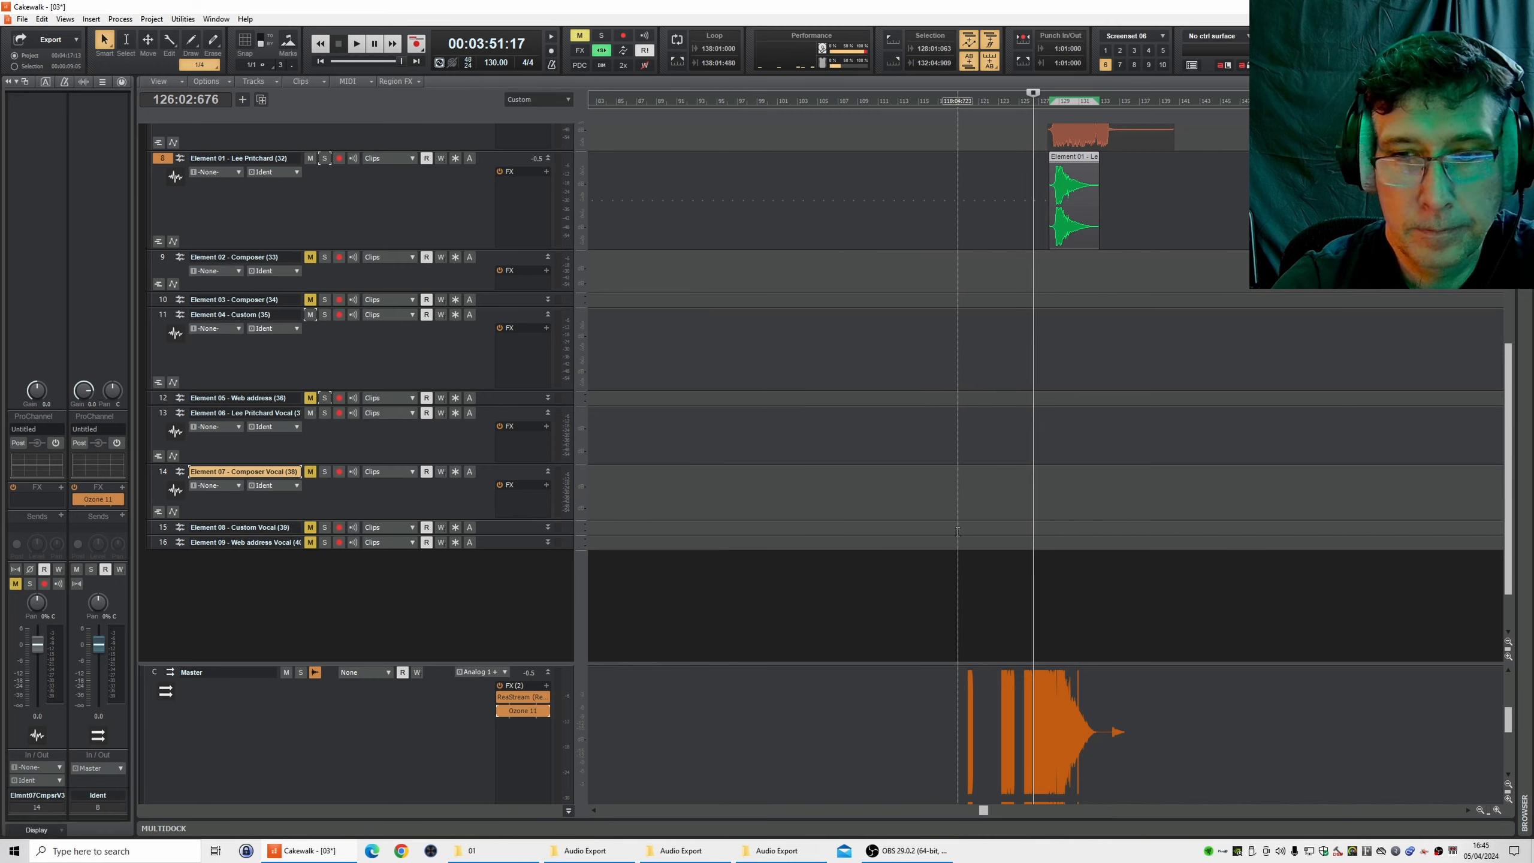
{"action": "scroll", "coordinate": [959, 423], "scroll_direction": "up", "scroll_amount": 4}
{"action": "scroll", "coordinate": [959, 423], "scroll_direction": "down", "scroll_amount": 7}
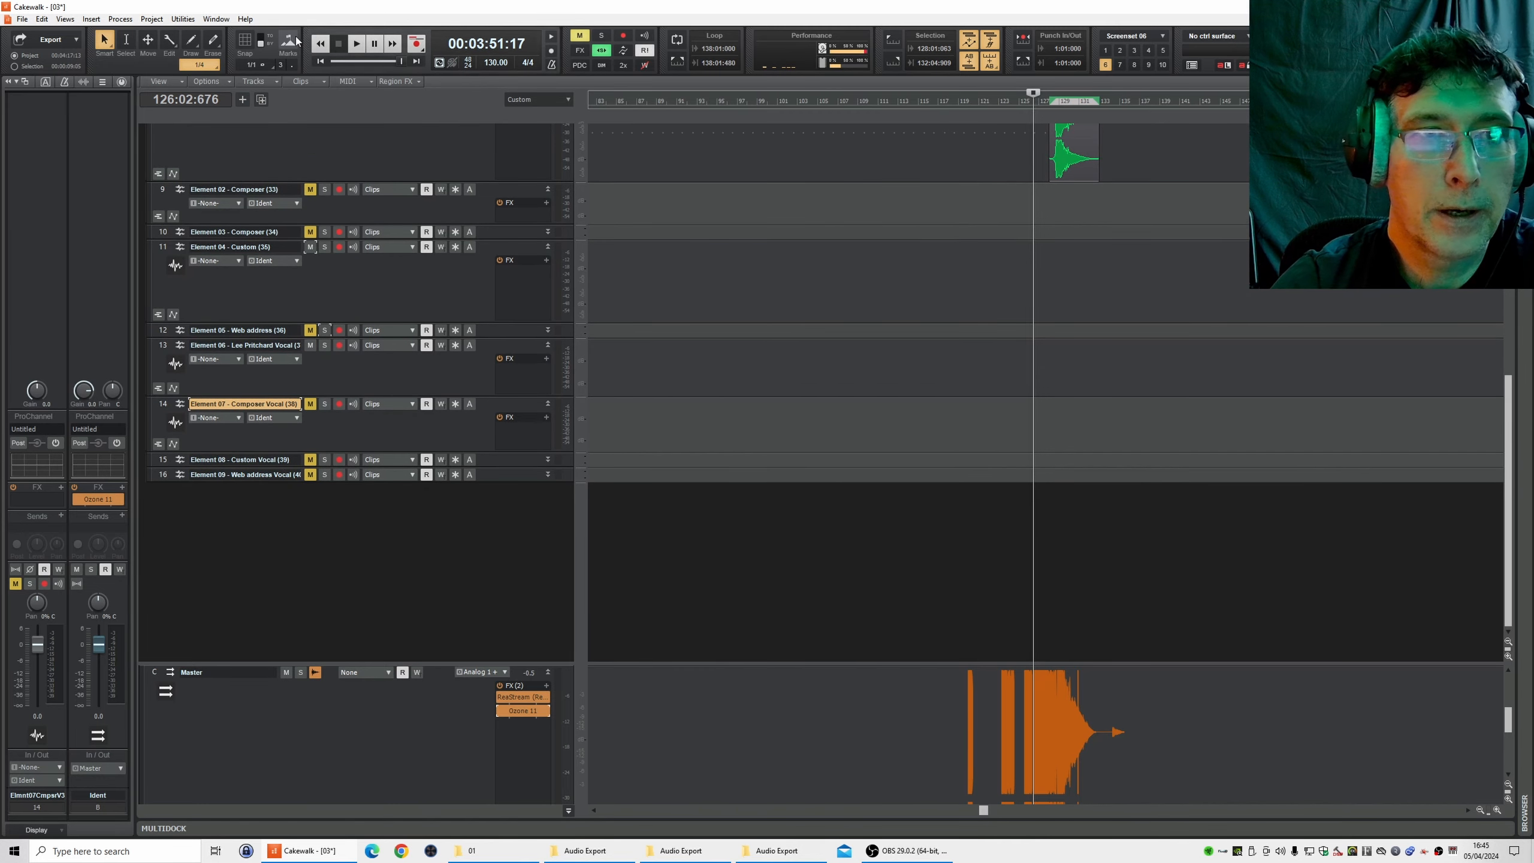
- Unmute the Element 07 - Composer Vocal track and play it soloed from 2:03:416, clearing the solo at the end
{"action": "left_click", "coordinate": [320, 60]}
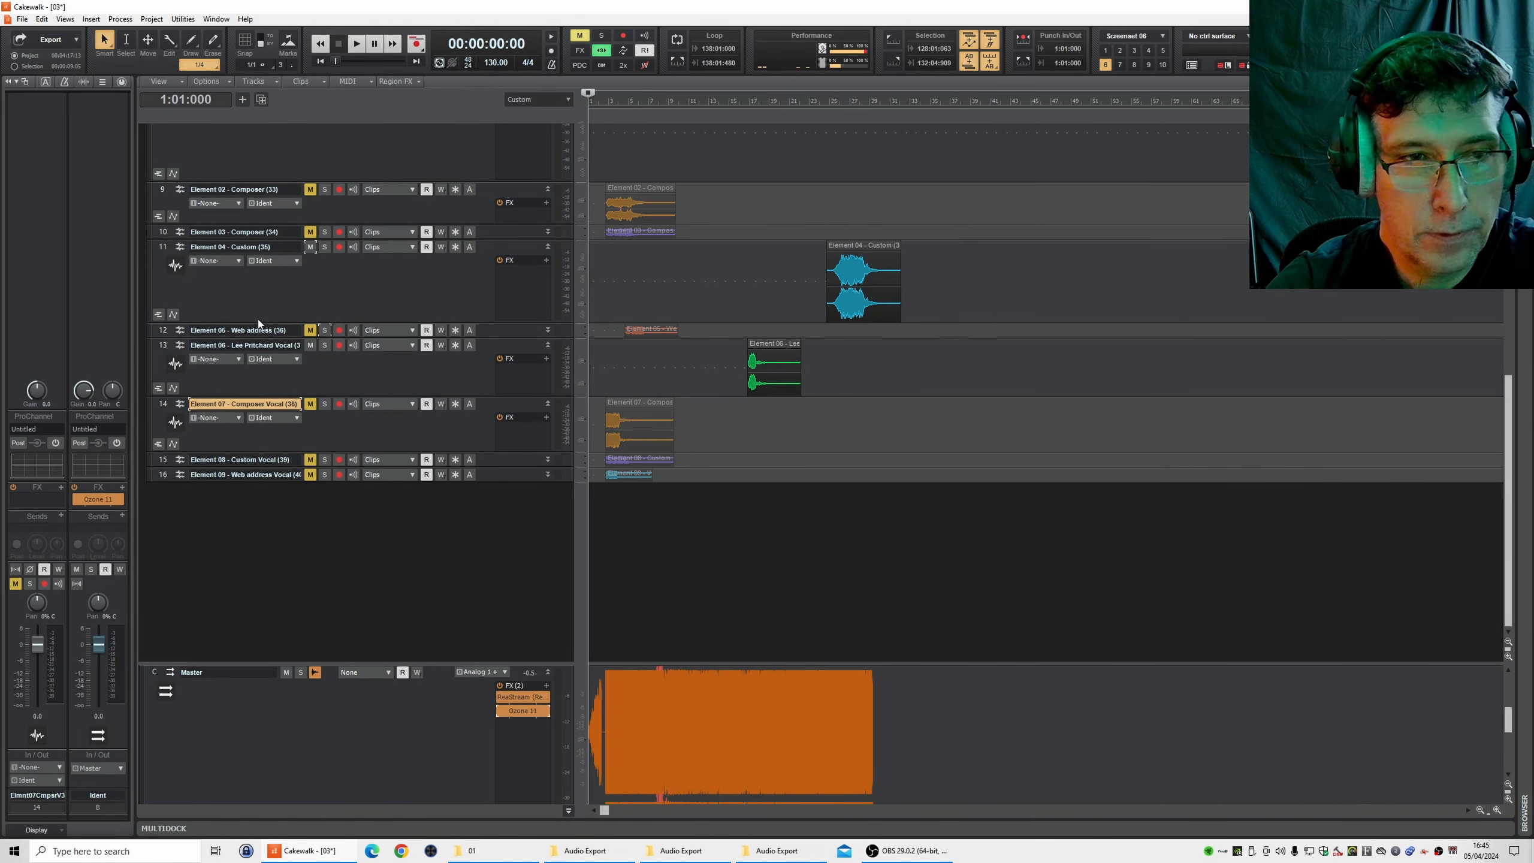
{"action": "left_click", "coordinate": [310, 404]}
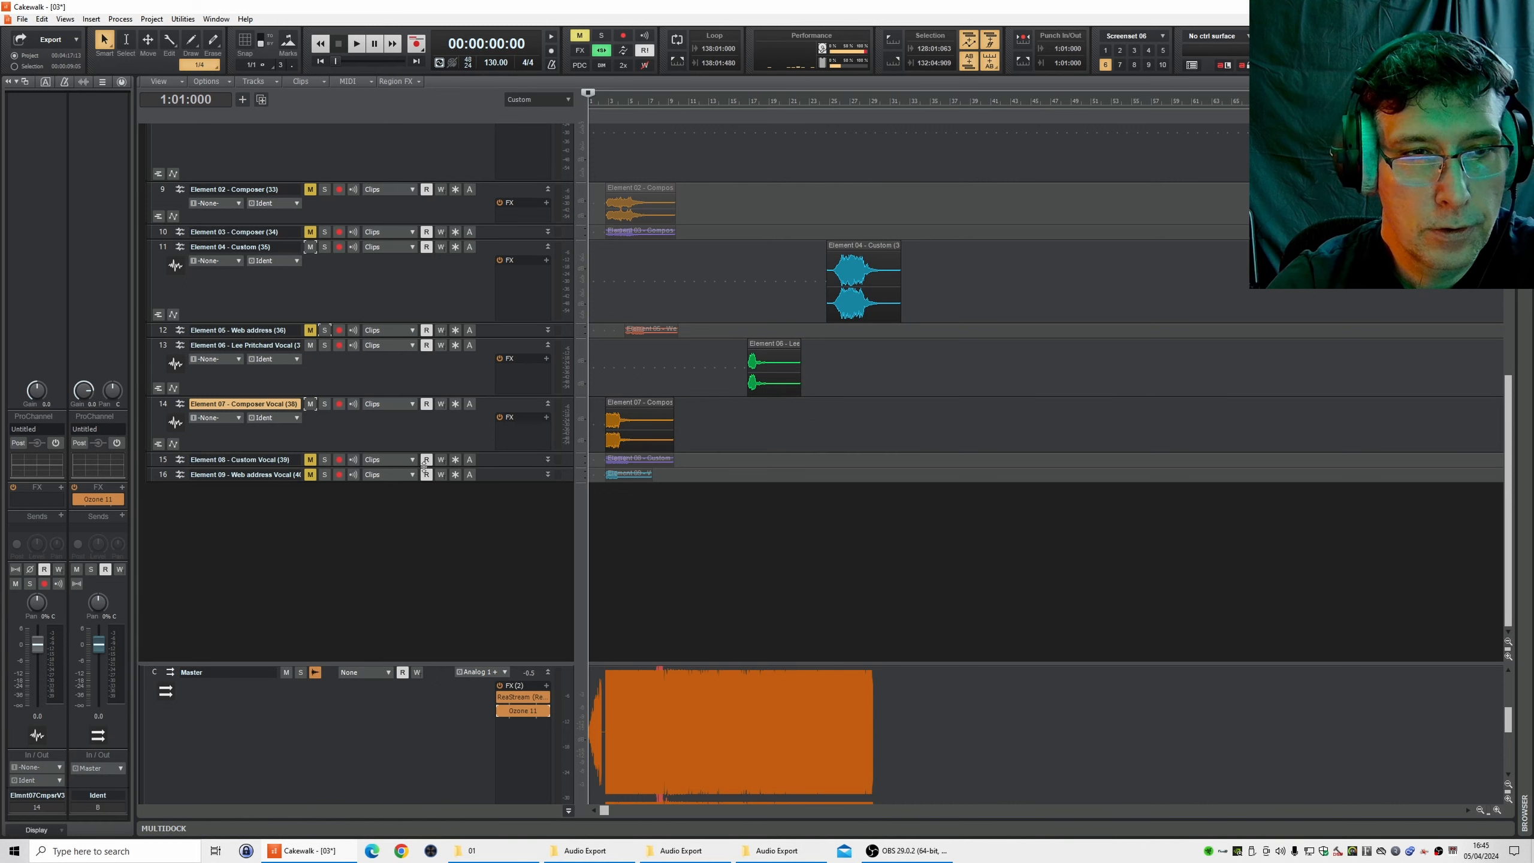
{"action": "left_click", "coordinate": [324, 404]}
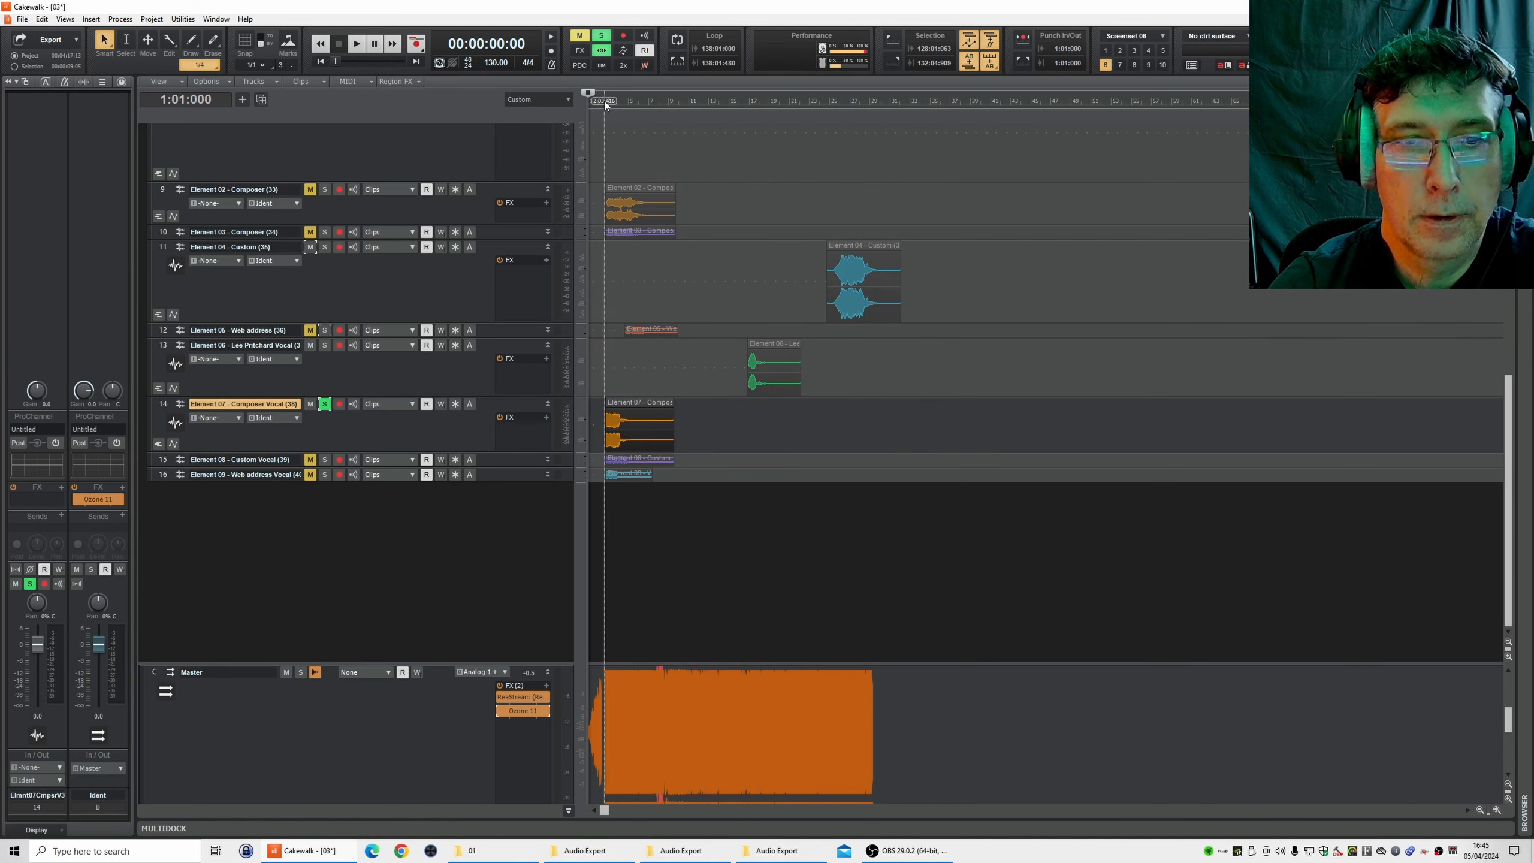
{"action": "key", "text": "space"}
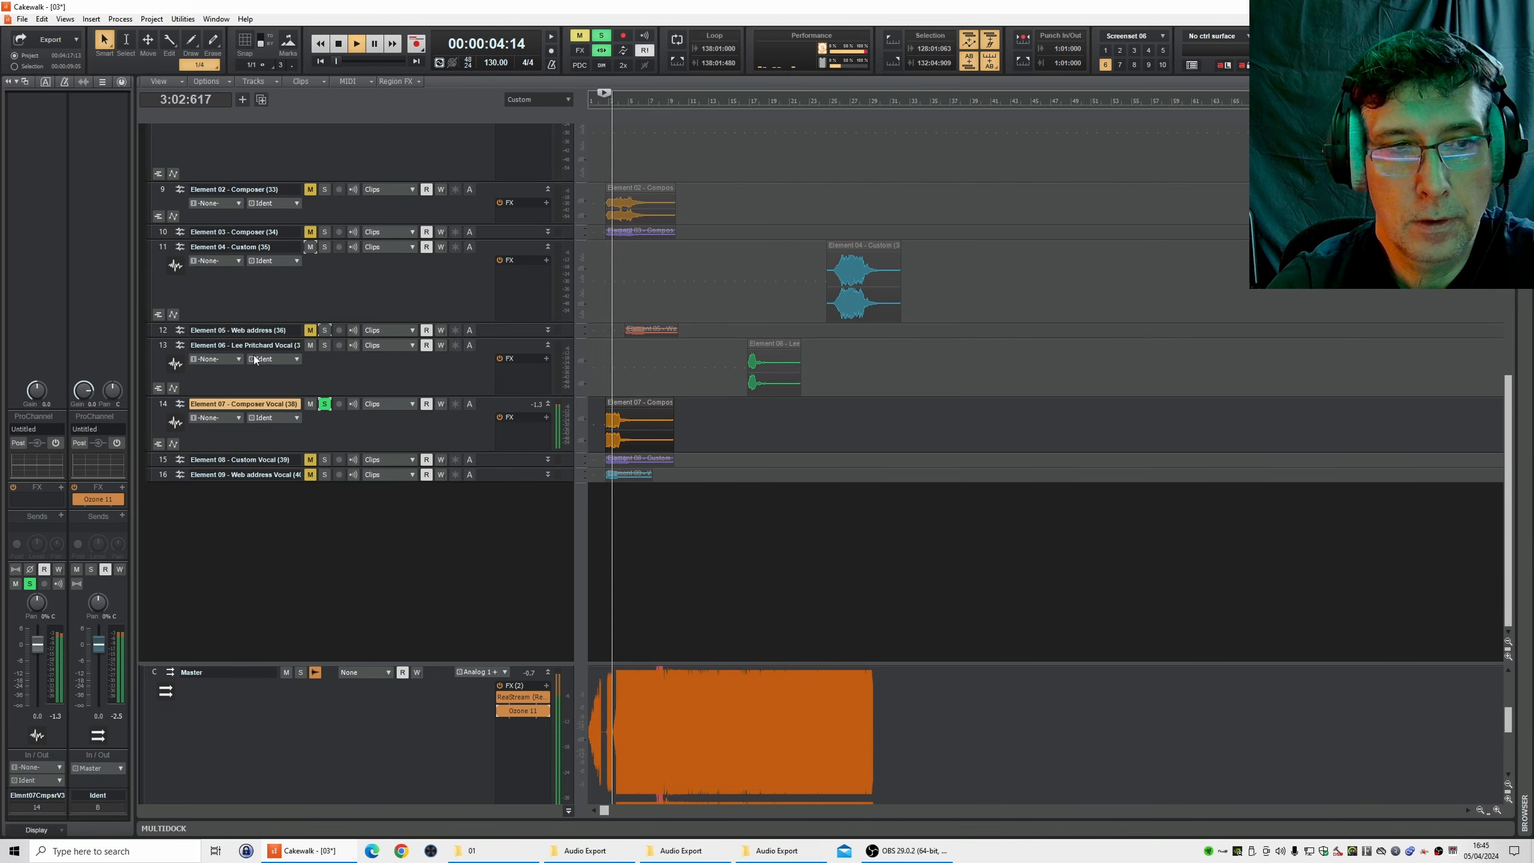
{"action": "left_click", "coordinate": [325, 404]}
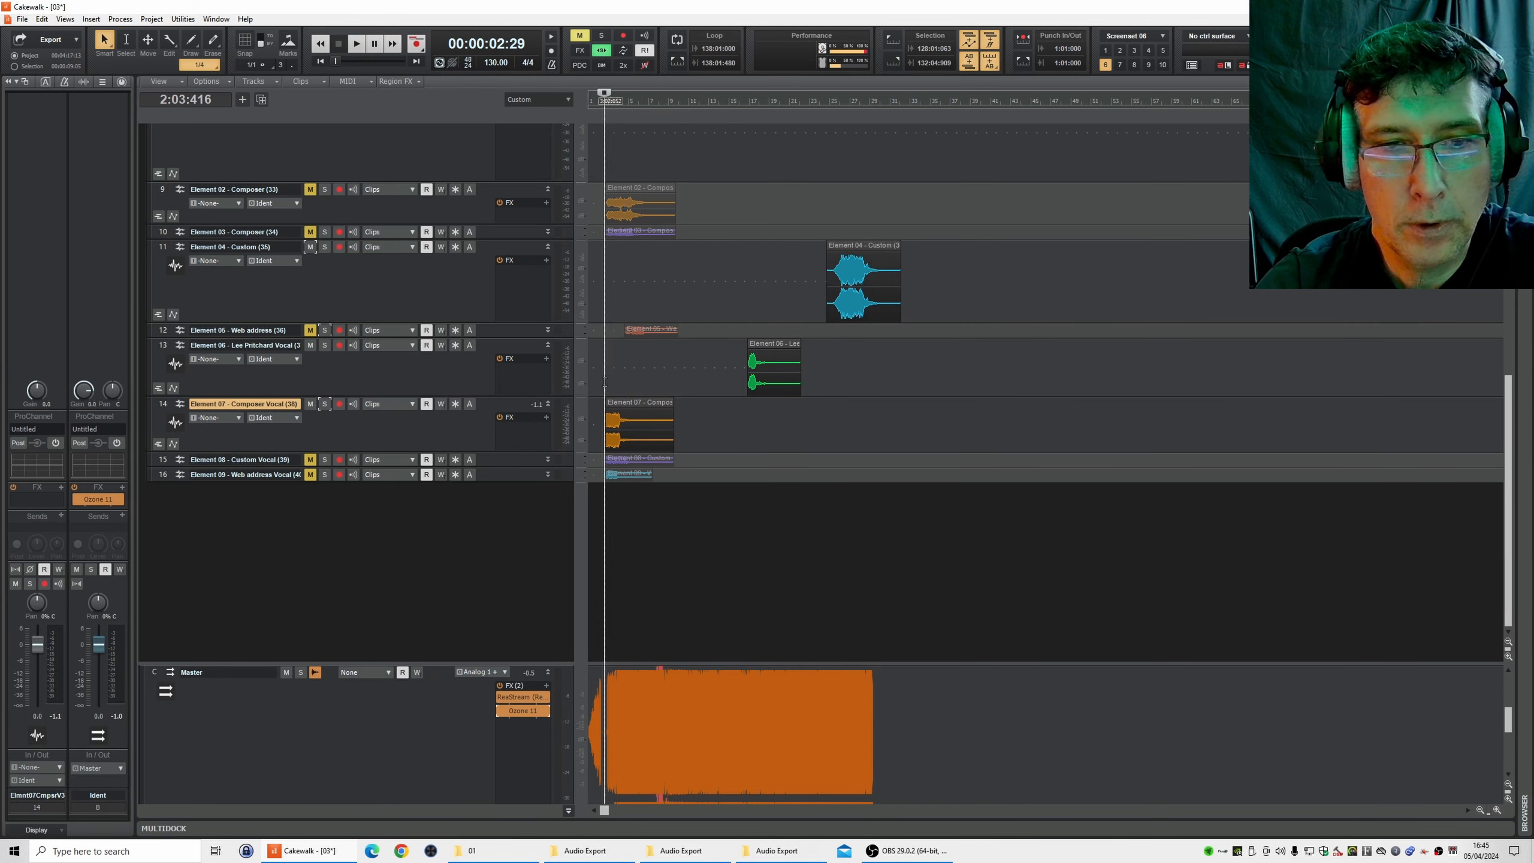
- Move the Element 07 - Composer Vocal track out of the Idents folder to directly below the Eternal Optimist track
{"action": "left_click_drag", "start_coordinate": [506, 402], "coordinate": [508, 358]}
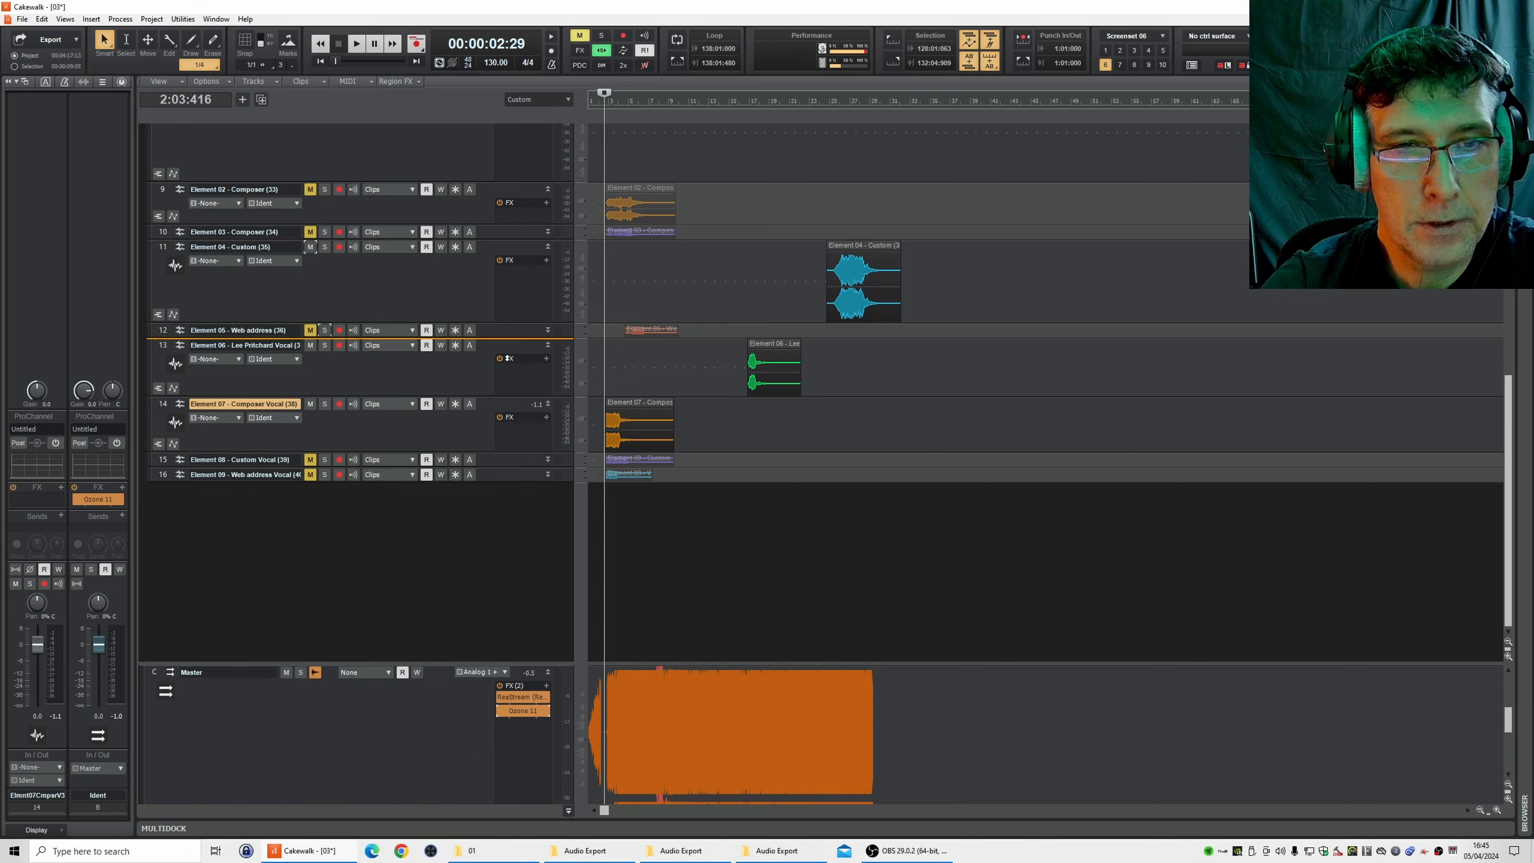
{"action": "left_click_drag", "start_coordinate": [502, 128], "coordinate": [501, 103]}
{"action": "left_click_drag", "start_coordinate": [524, 202], "coordinate": [525, 200]}
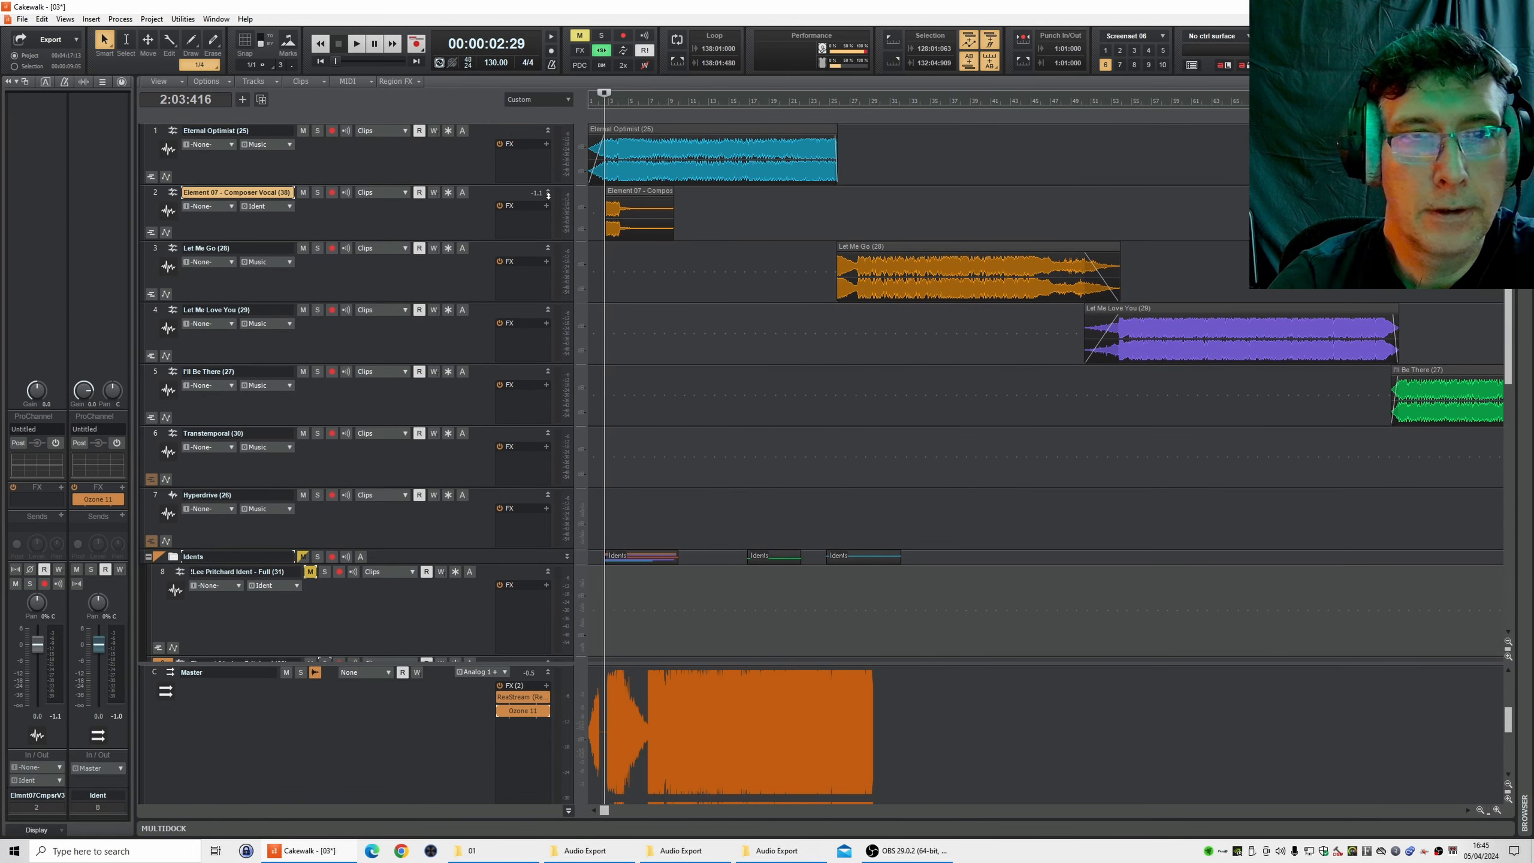
- Shift the Element 07 - Composer Vocal clip along the timeline to start at about 7:03, over Eternal Optimist
{"action": "left_click", "coordinate": [1496, 809]}
{"action": "left_click", "coordinate": [1496, 809]}
{"action": "left_click", "coordinate": [1497, 809]}
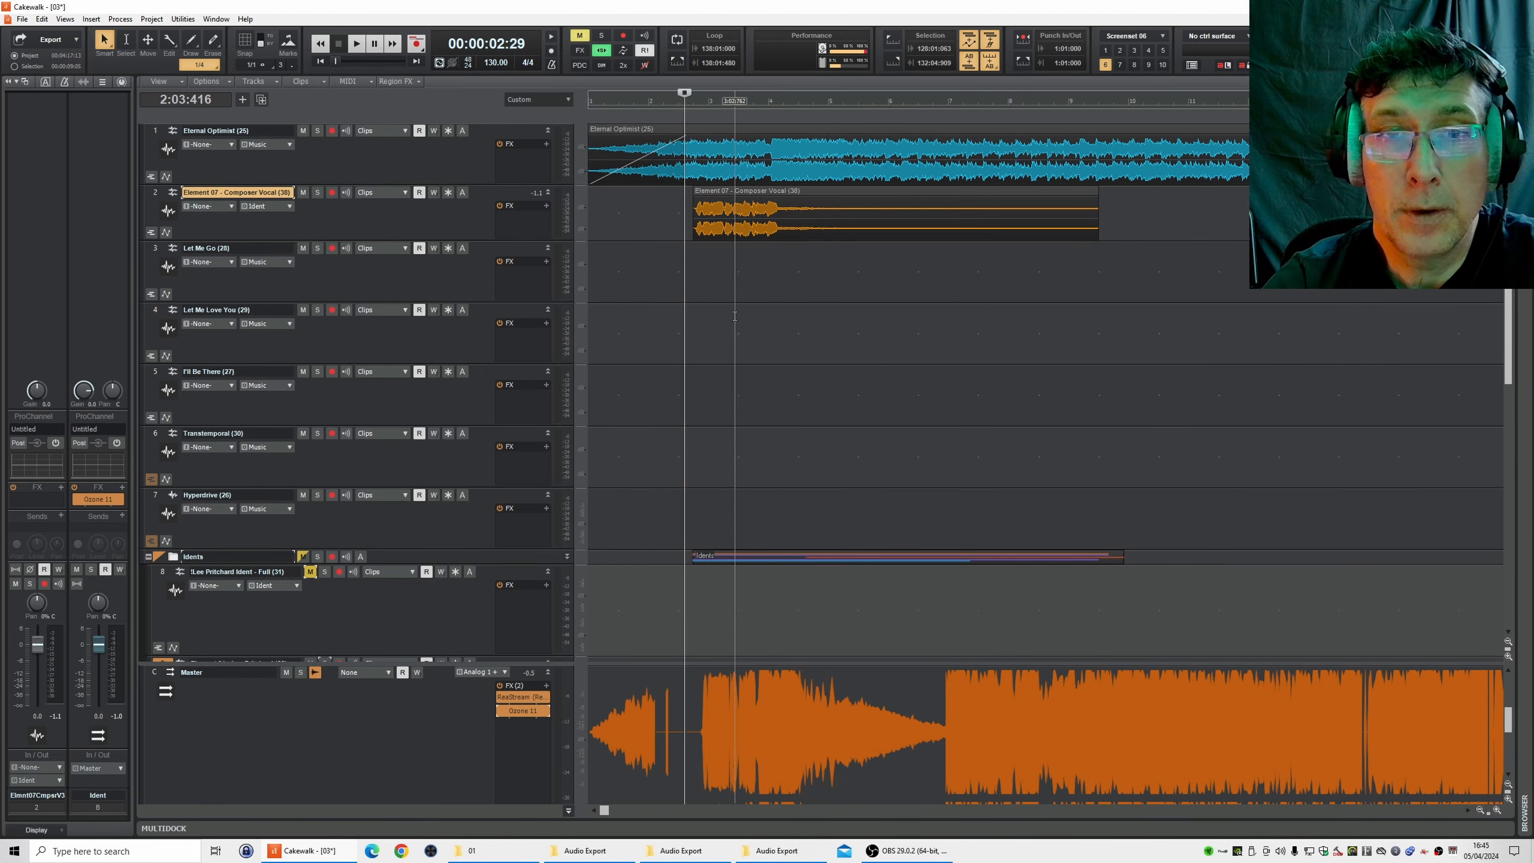
{"action": "left_click_drag", "start_coordinate": [785, 217], "coordinate": [1064, 217]}
- Make the Element 07 track taller and play the composer vocal over Eternal Optimist from 7:01:867
{"action": "left_click", "coordinate": [961, 103]}
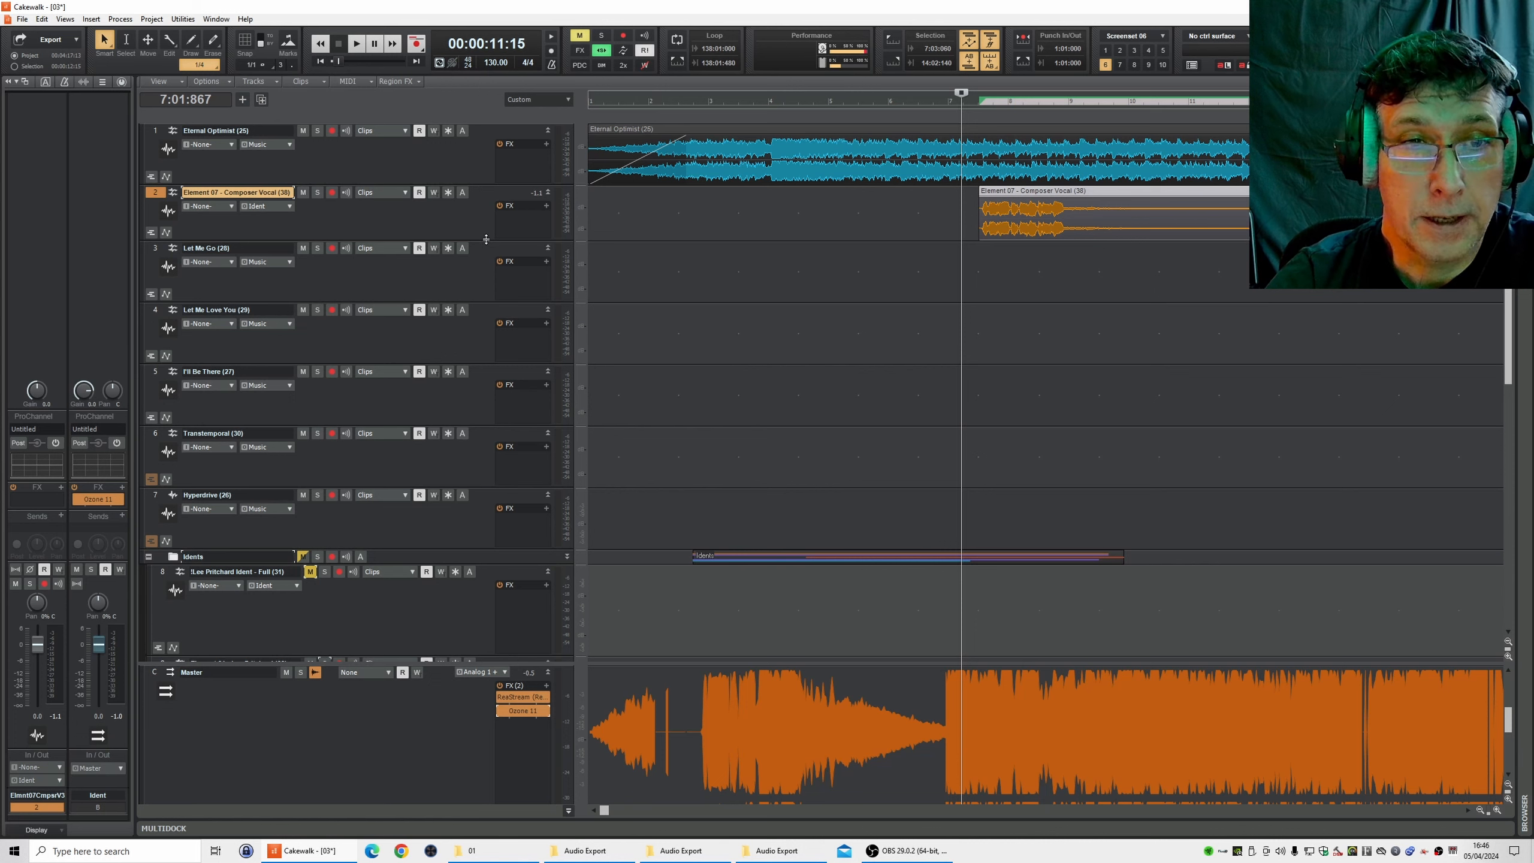
{"action": "left_click_drag", "start_coordinate": [486, 239], "coordinate": [477, 300]}
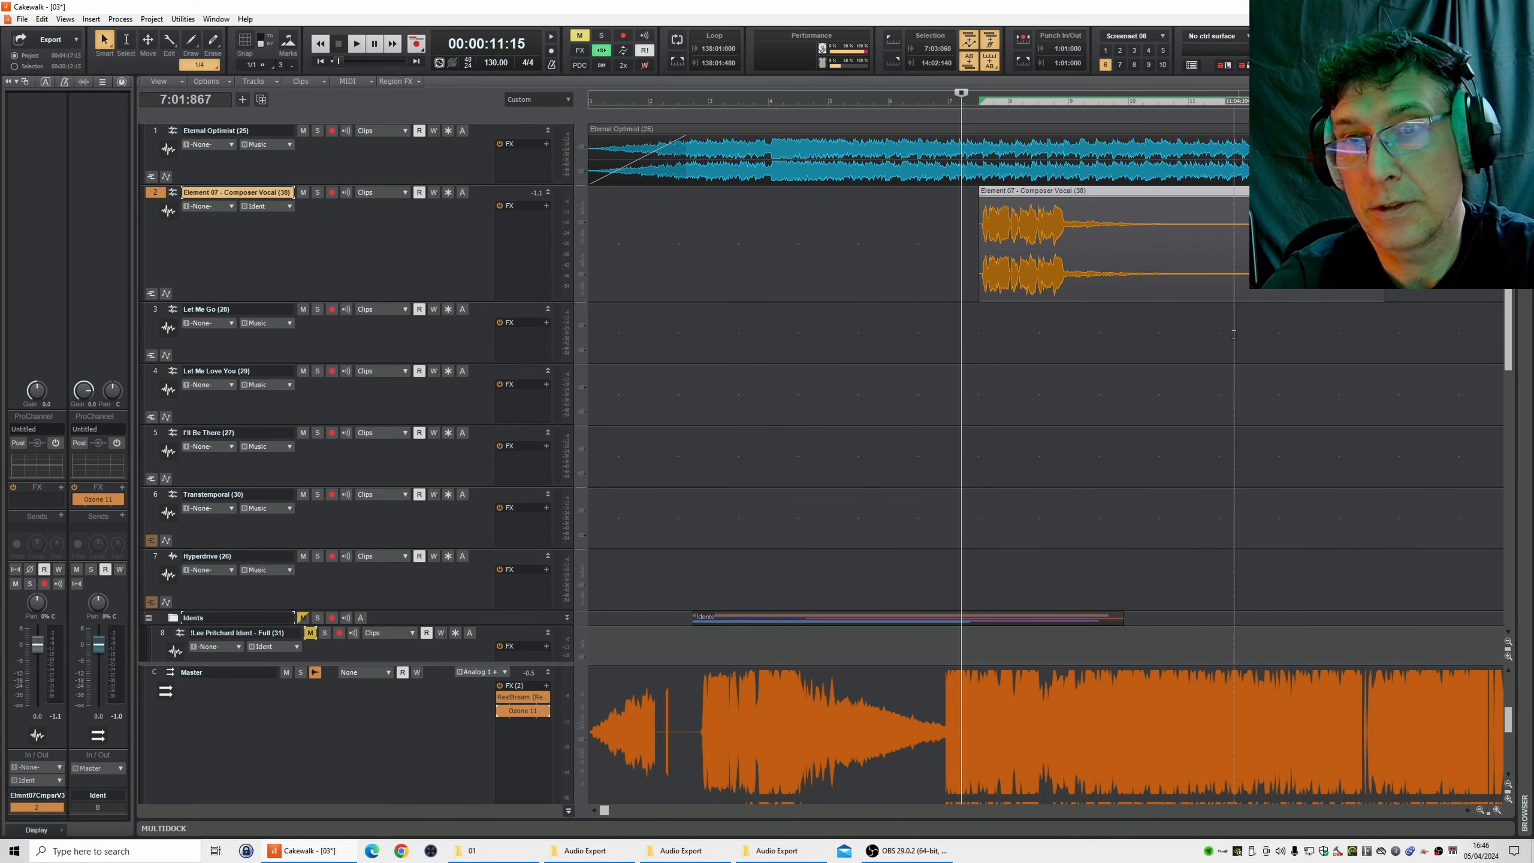
{"action": "left_click", "coordinate": [308, 156]}
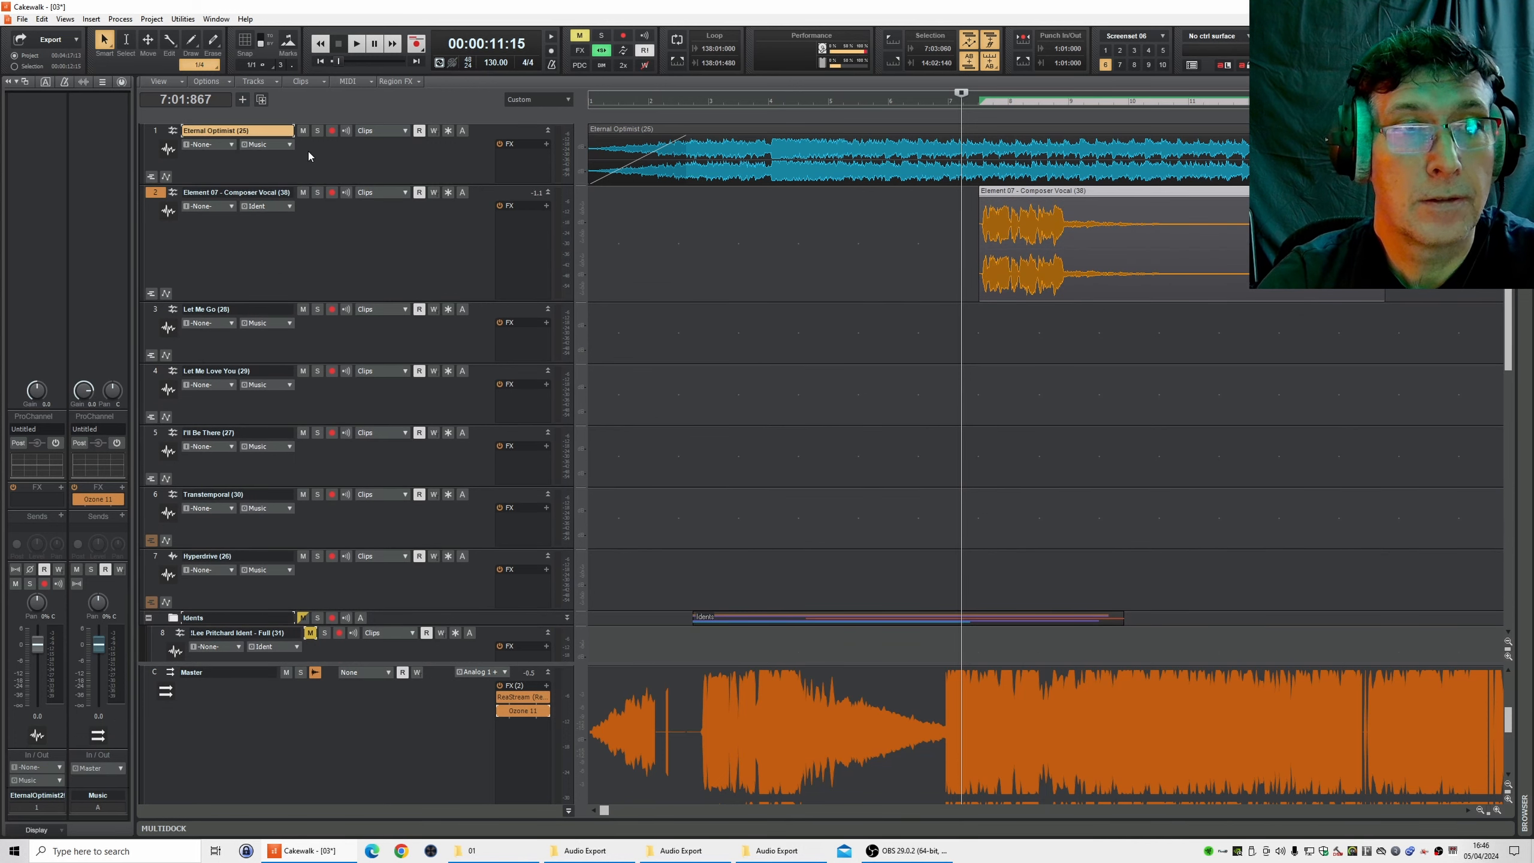
{"action": "key", "text": "space"}
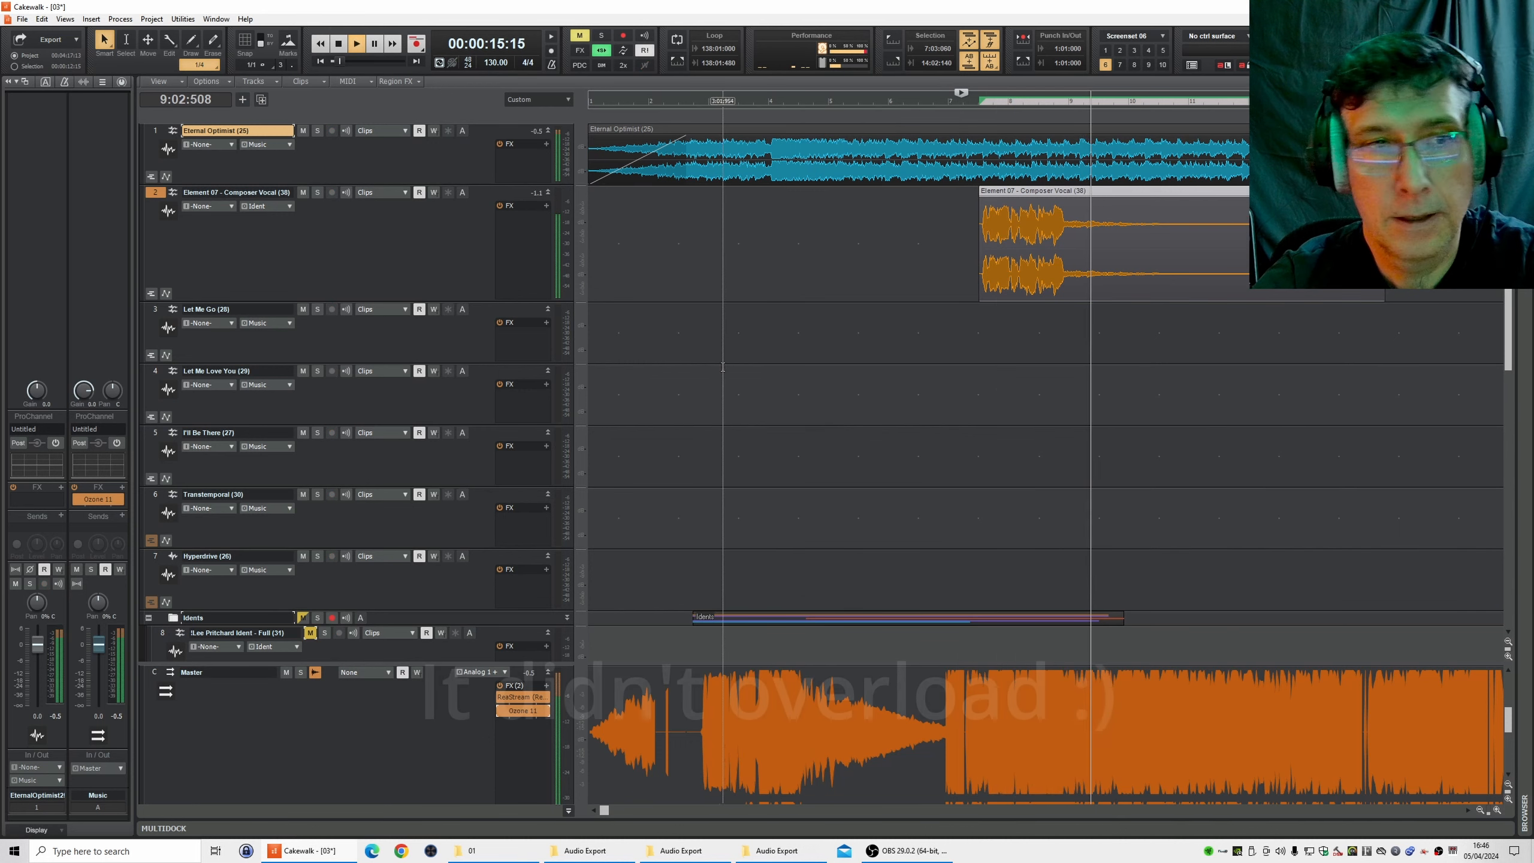
{"action": "key", "text": "space"}
- Make the Element 09 - Web address Vocal track in the Idents folder taller and unmute it
{"action": "scroll", "coordinate": [646, 498], "scroll_direction": "down", "scroll_amount": 5}
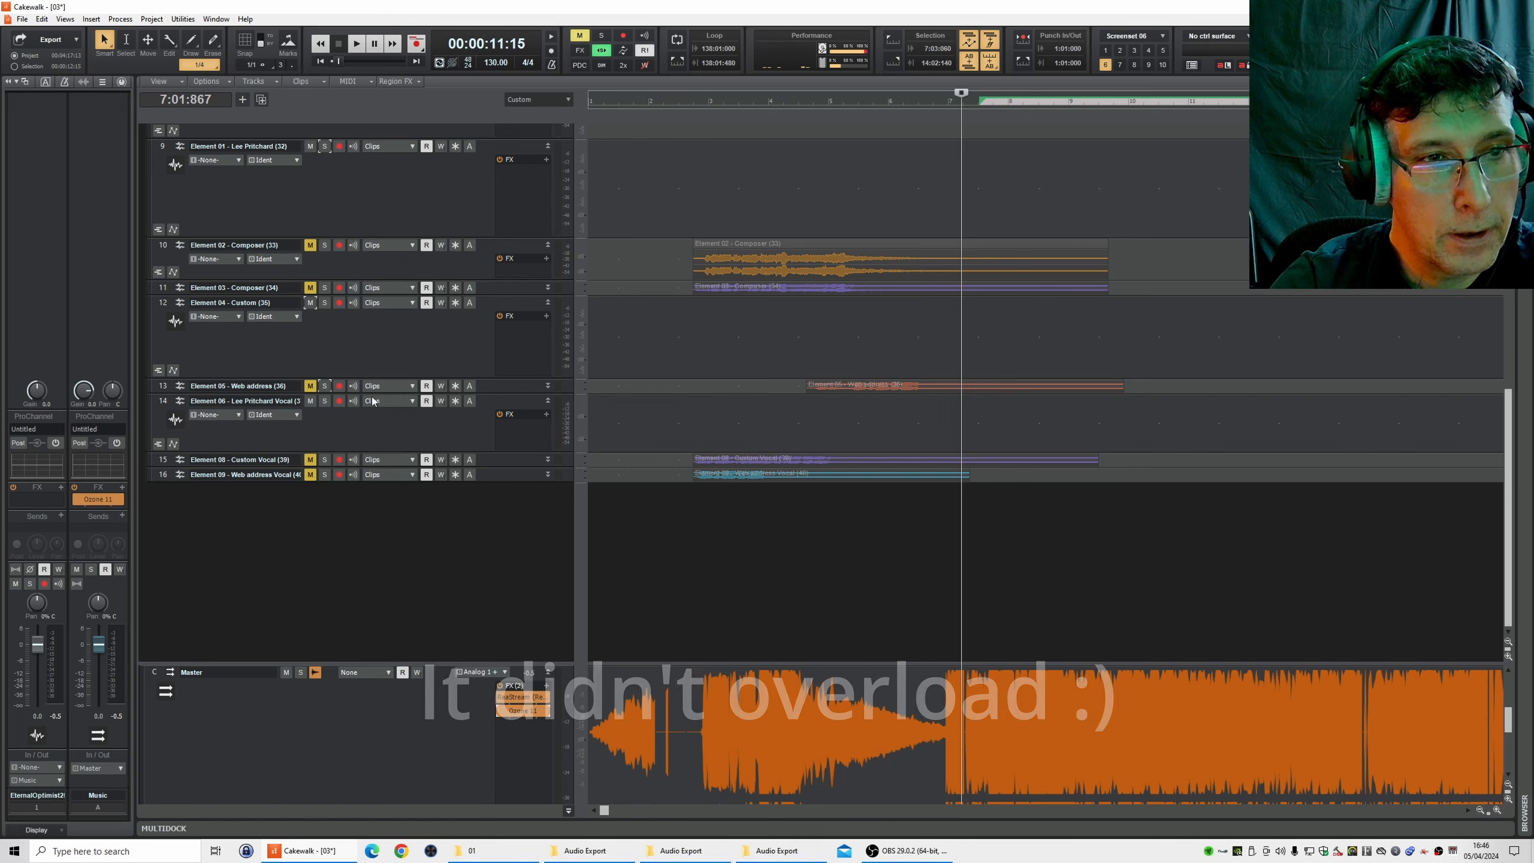
{"action": "scroll", "coordinate": [342, 274], "scroll_direction": "up", "scroll_amount": 2}
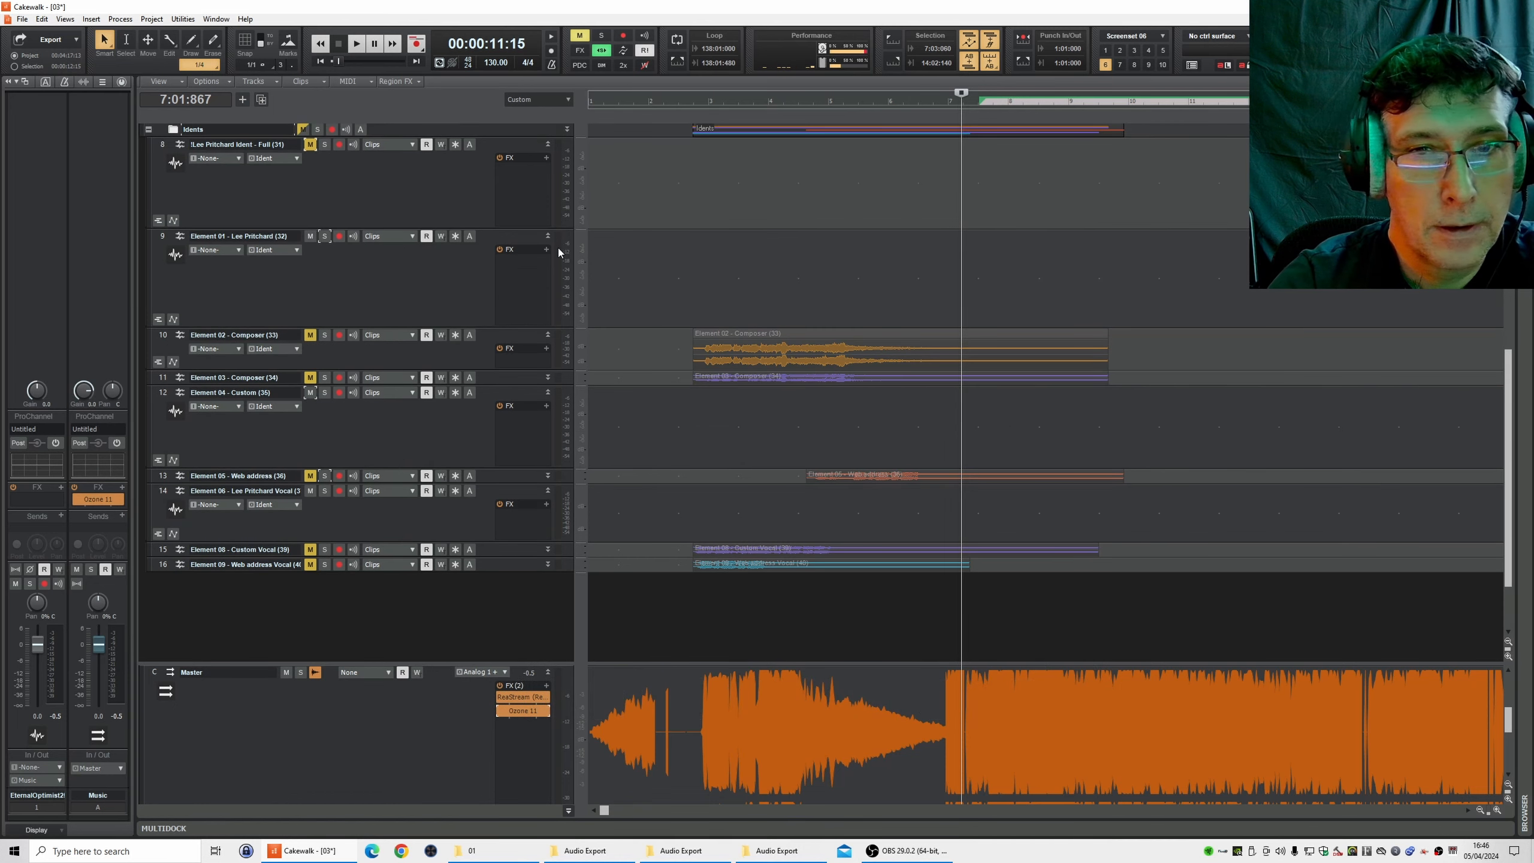
{"action": "scroll", "coordinate": [811, 290], "scroll_direction": "down", "scroll_amount": 2}
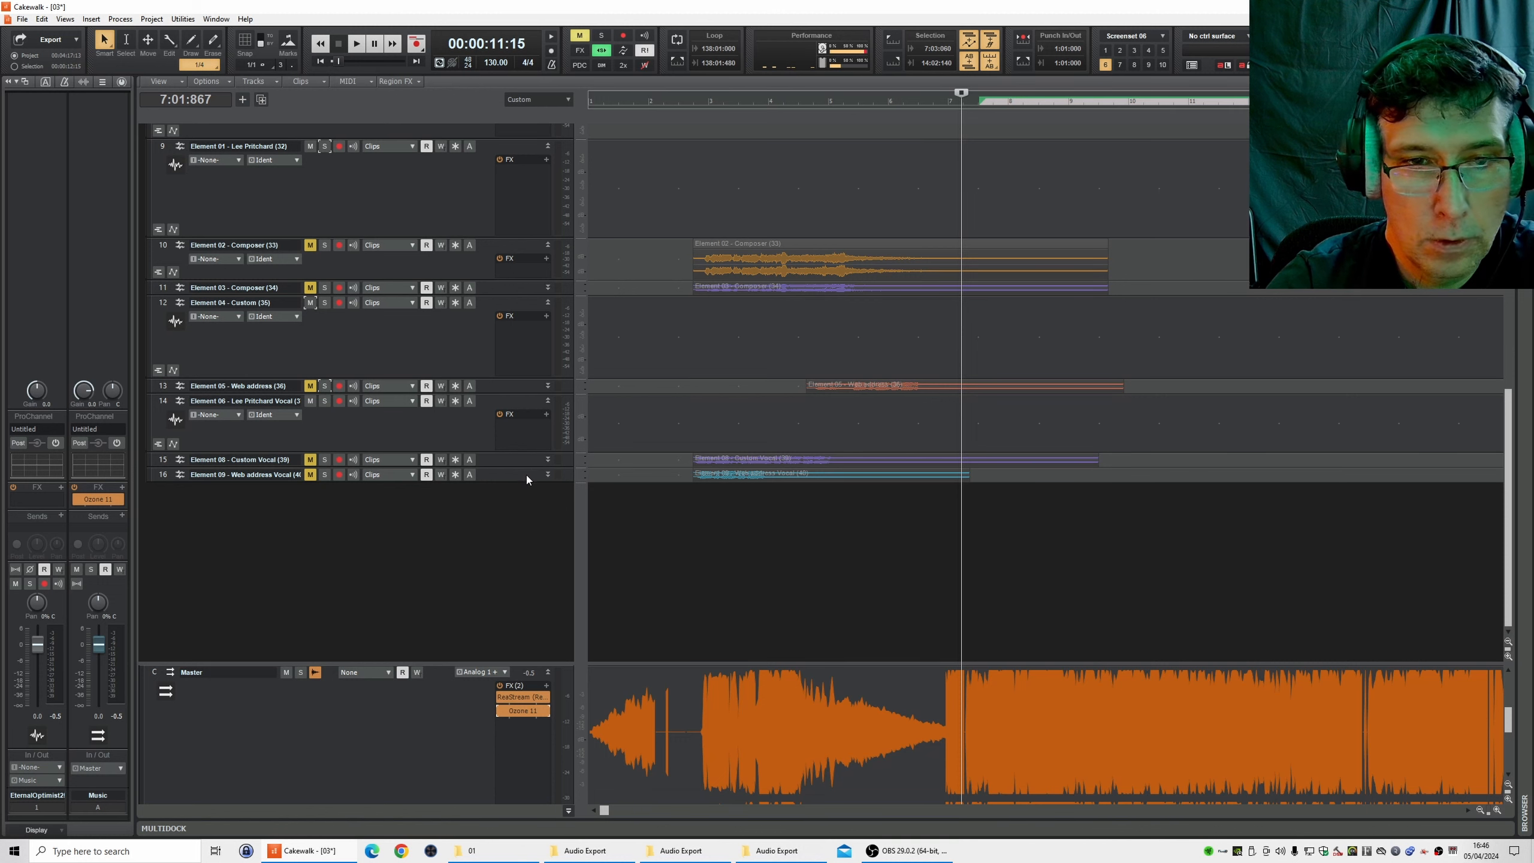
{"action": "left_click_drag", "start_coordinate": [516, 481], "coordinate": [516, 527]}
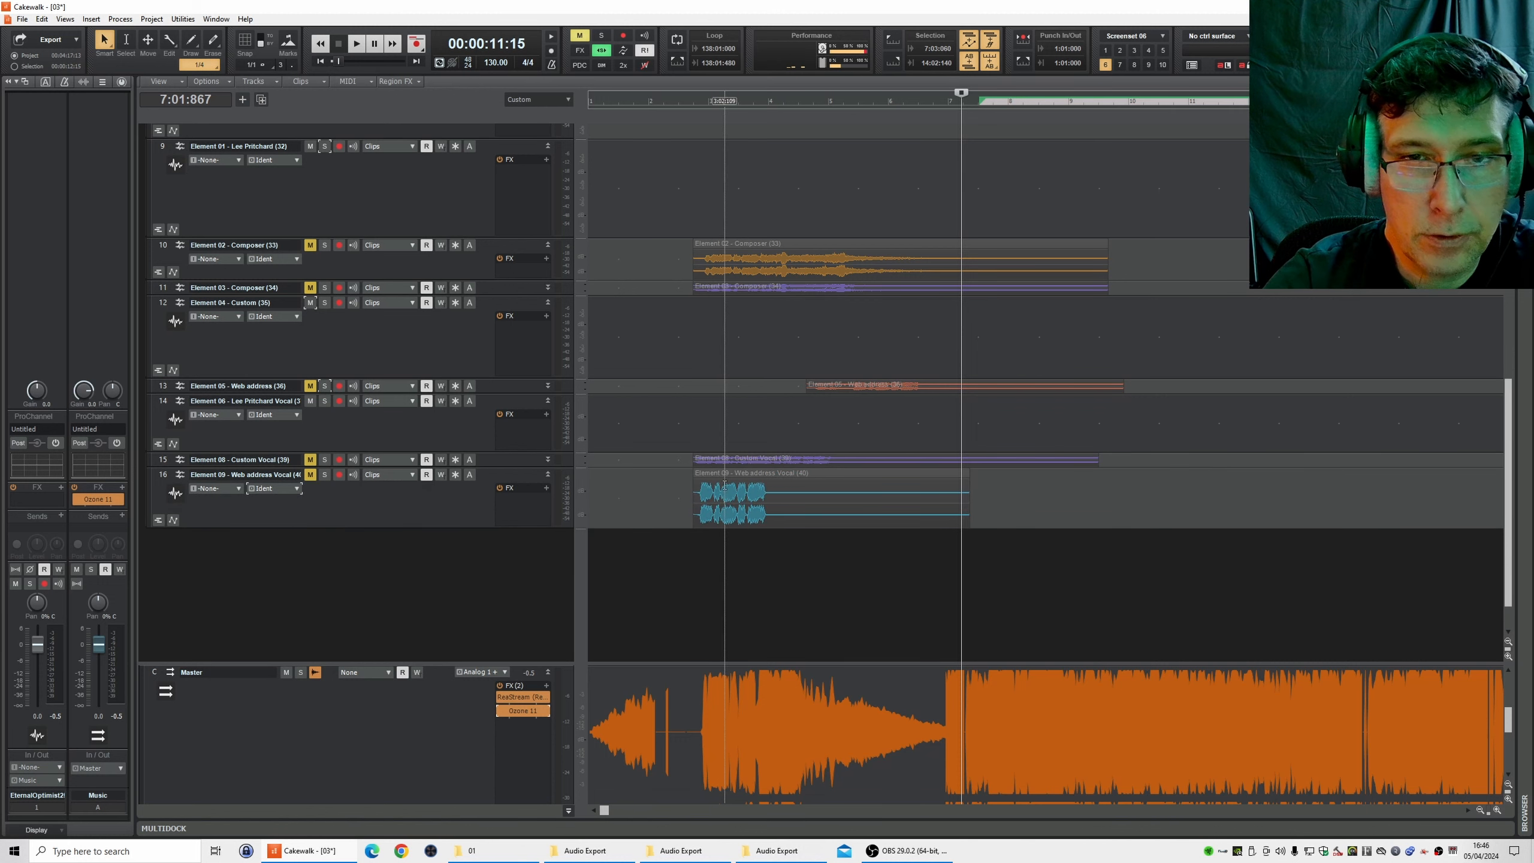
{"action": "left_click", "coordinate": [310, 475]}
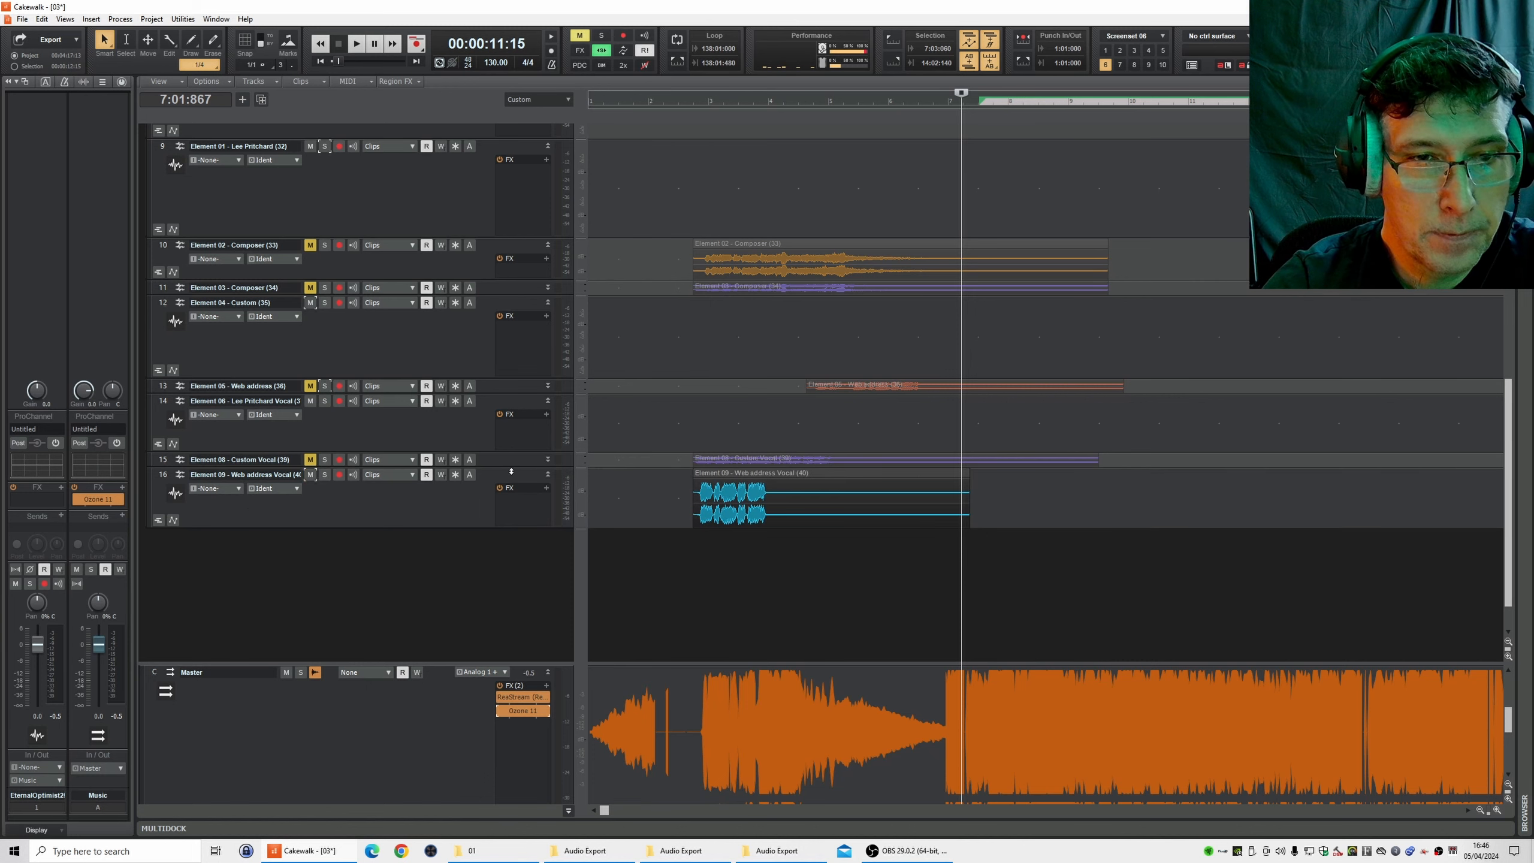
- Move the Element 09 - Web address Vocal track directly below Element 07 and shift its clip to start at about 11:03
{"action": "scroll", "coordinate": [510, 473], "scroll_direction": "up", "scroll_amount": 10}
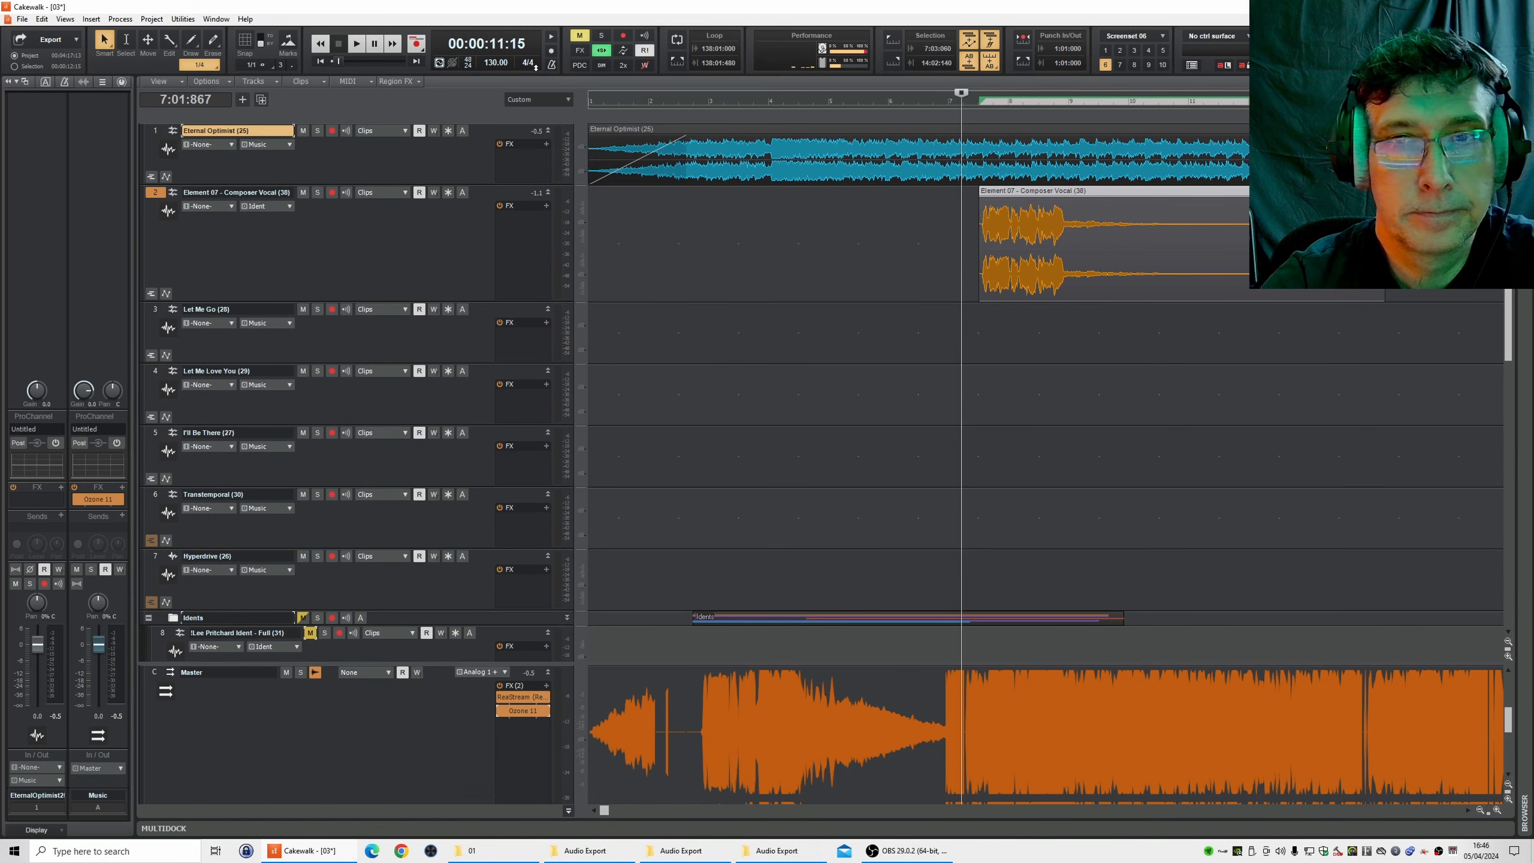
{"action": "left_click_drag", "start_coordinate": [650, 320], "coordinate": [650, 319]}
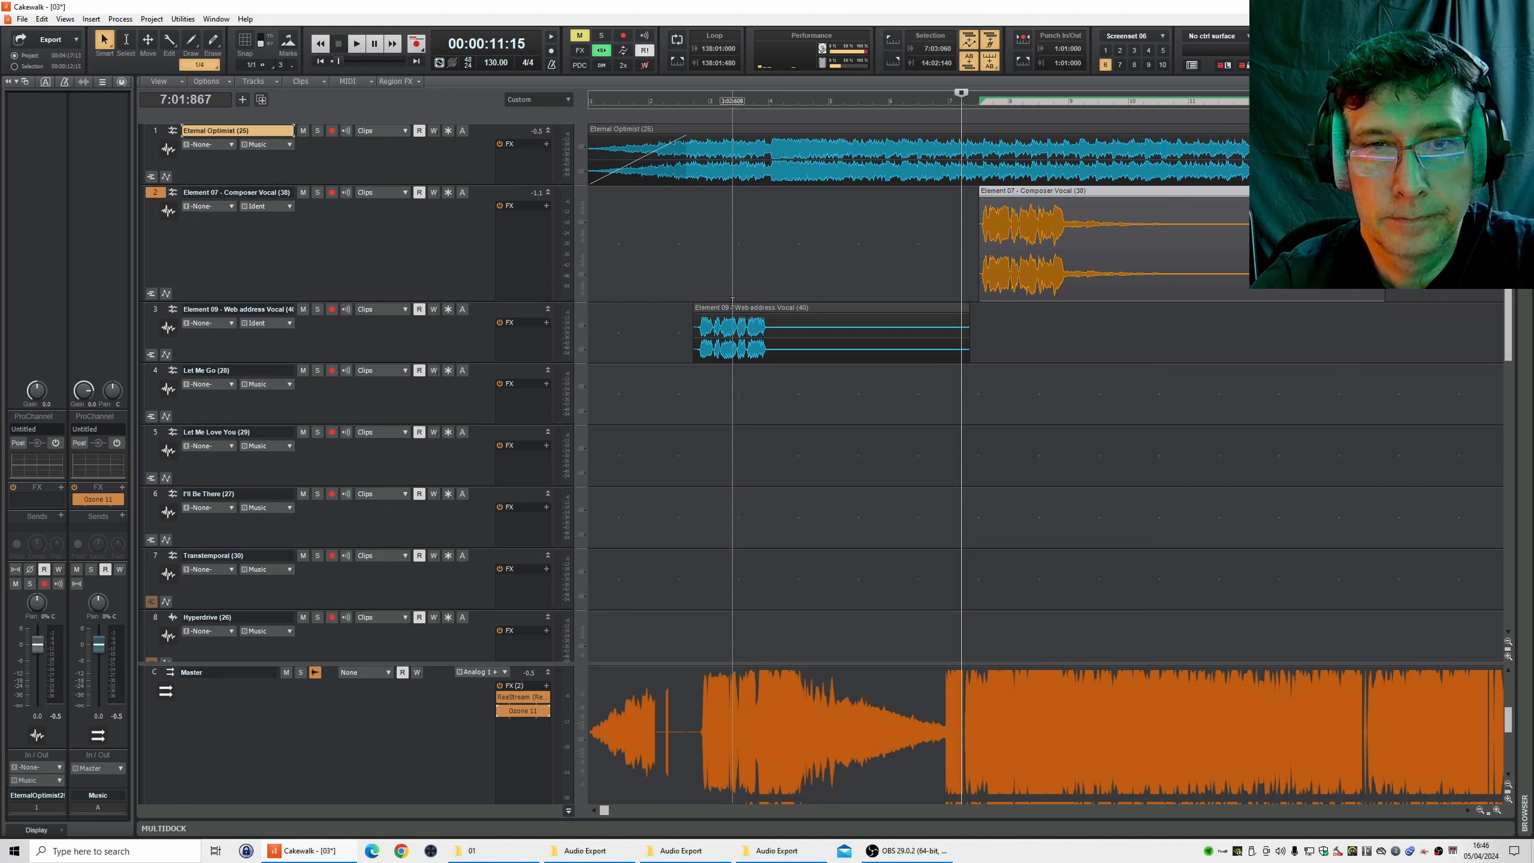
{"action": "left_click_drag", "start_coordinate": [752, 314], "coordinate": [1285, 325]}
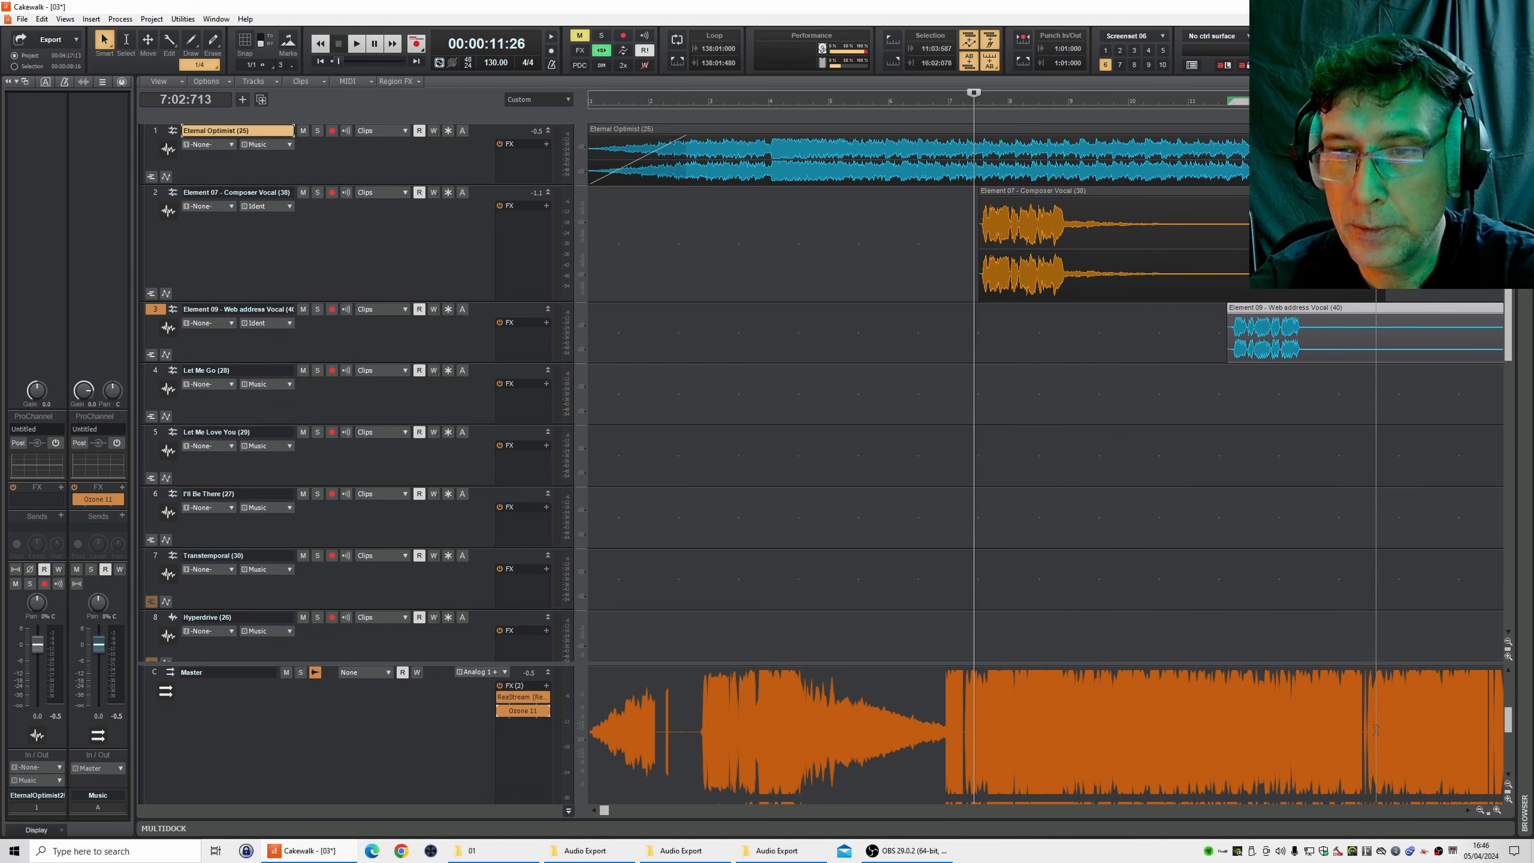
- Fine-tune the Element 07 - Composer Vocal clip's start to about 7:03:052 and play it over Eternal Optimist from 7:02:713 and 7:03:358
{"action": "left_click", "coordinate": [1495, 811]}
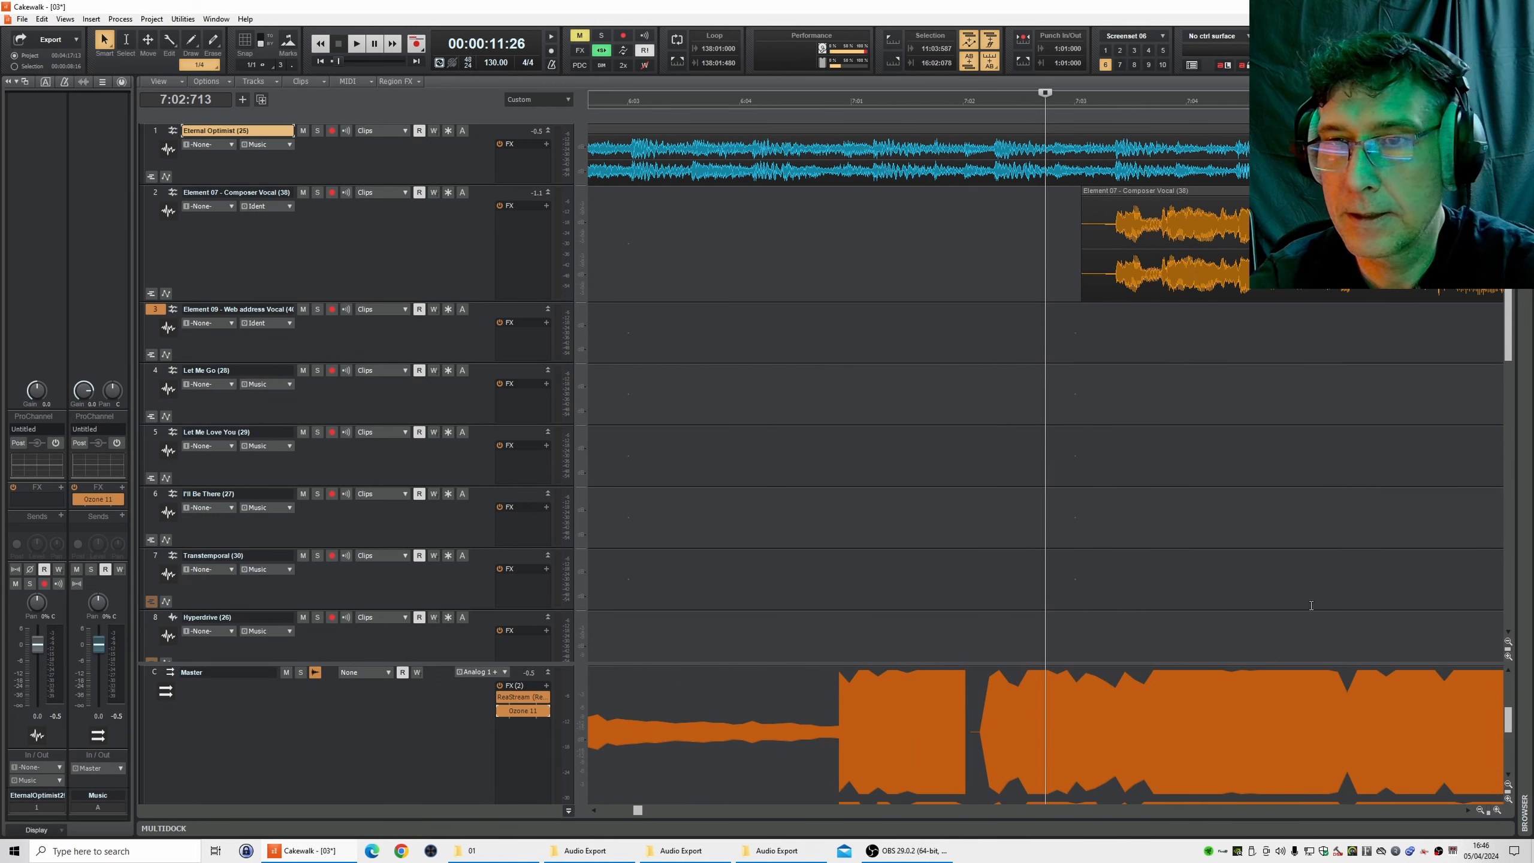
{"action": "left_click_drag", "start_coordinate": [1162, 191], "coordinate": [1142, 196]}
{"action": "key", "text": "space"}
{"action": "key", "text": "space"}
{"action": "key", "text": "space"}
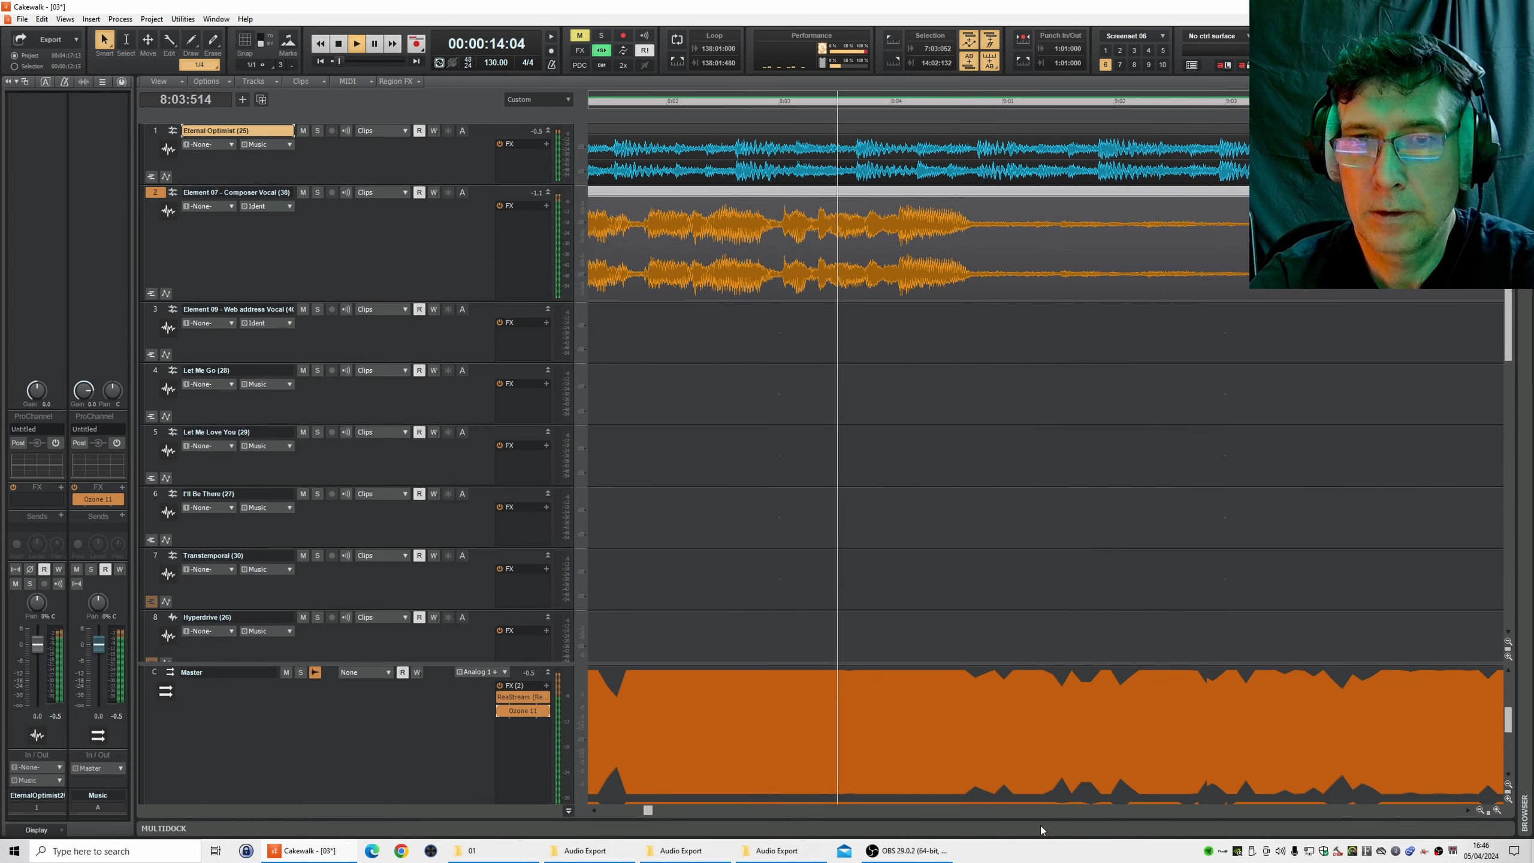
{"action": "key", "text": "space"}
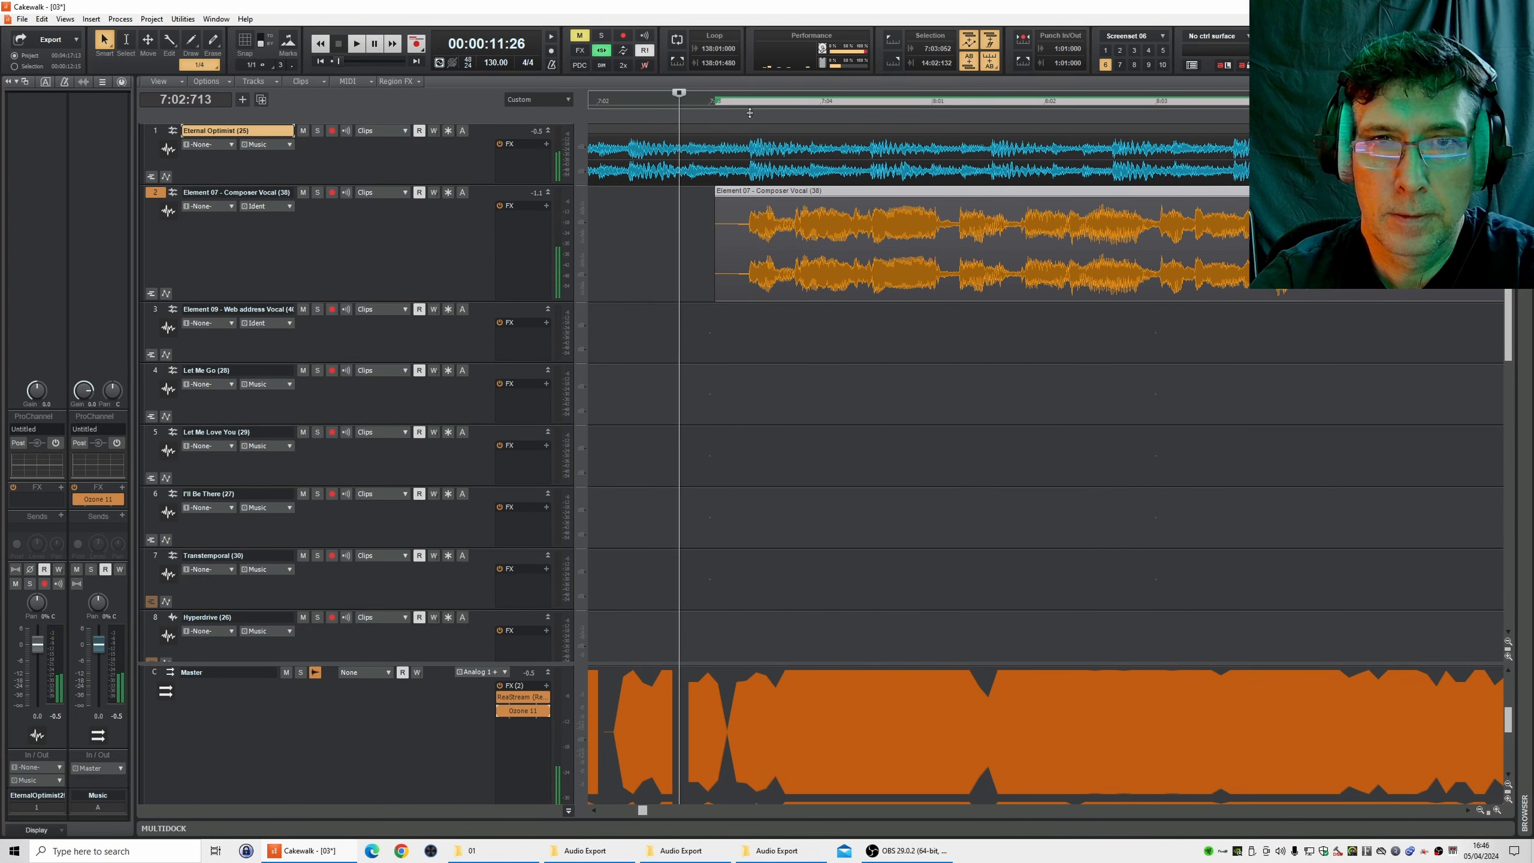
{"action": "key", "text": "space"}
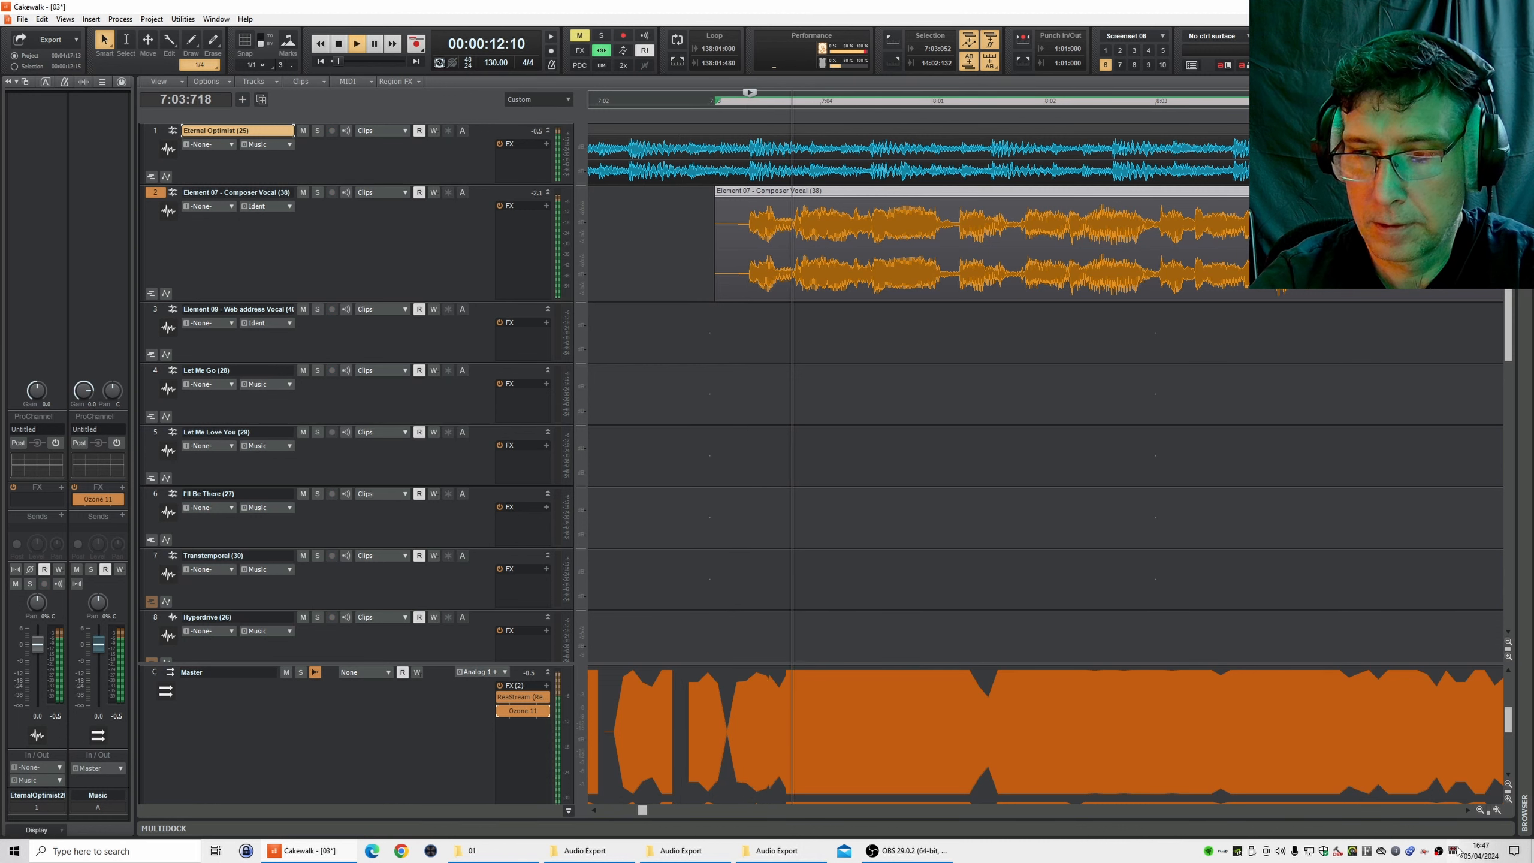
{"action": "key", "text": "space"}
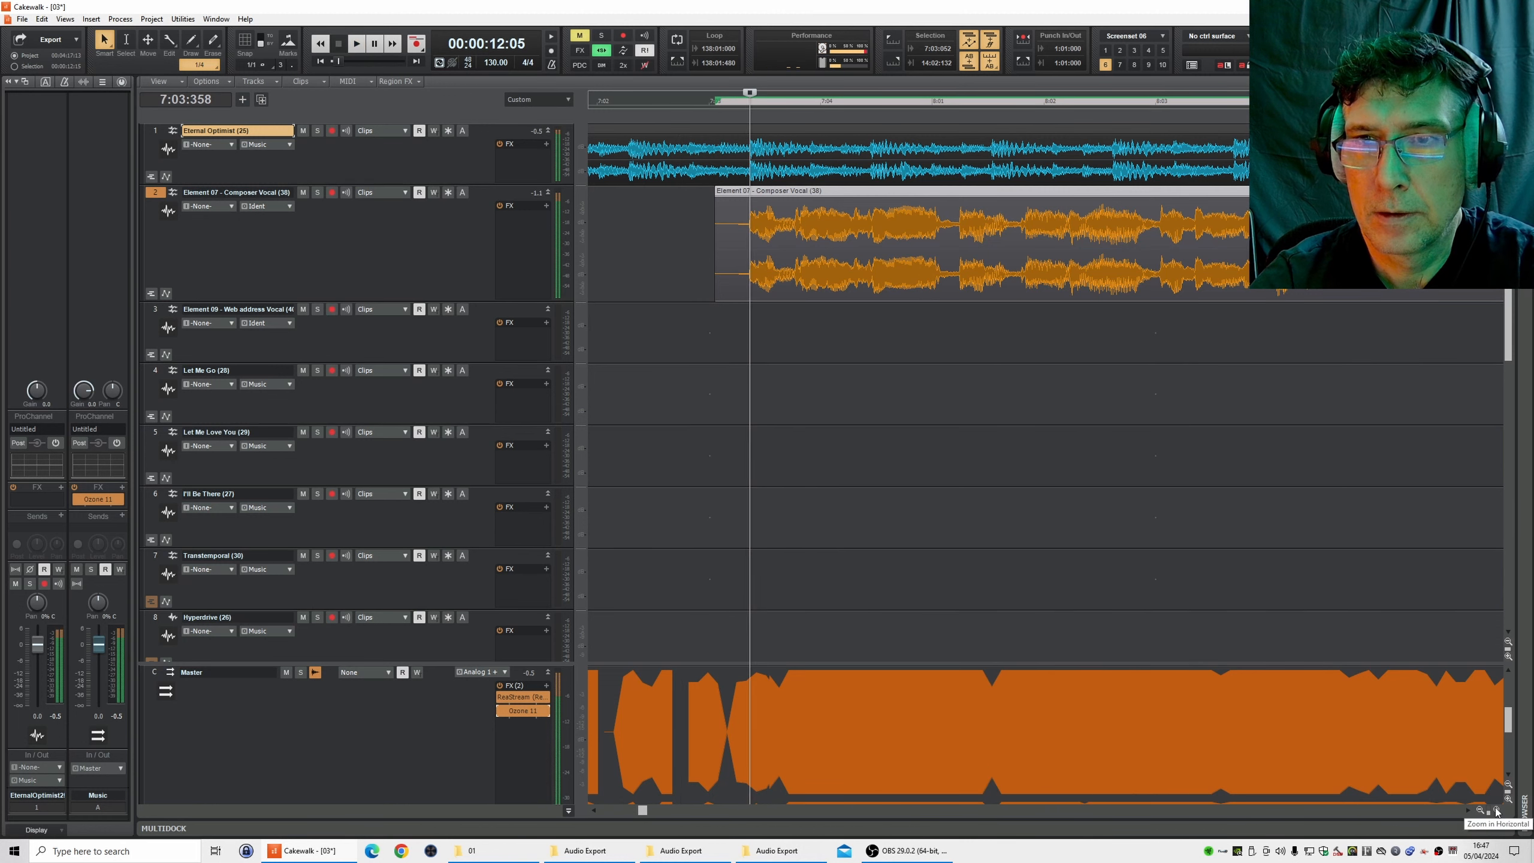
- Play Eternal Optimist with the composer vocal, starting about two bars before the vocal comes in
{"action": "left_click", "coordinate": [1496, 809]}
{"action": "left_click", "coordinate": [1496, 809]}
{"action": "left_click", "coordinate": [1481, 809]}
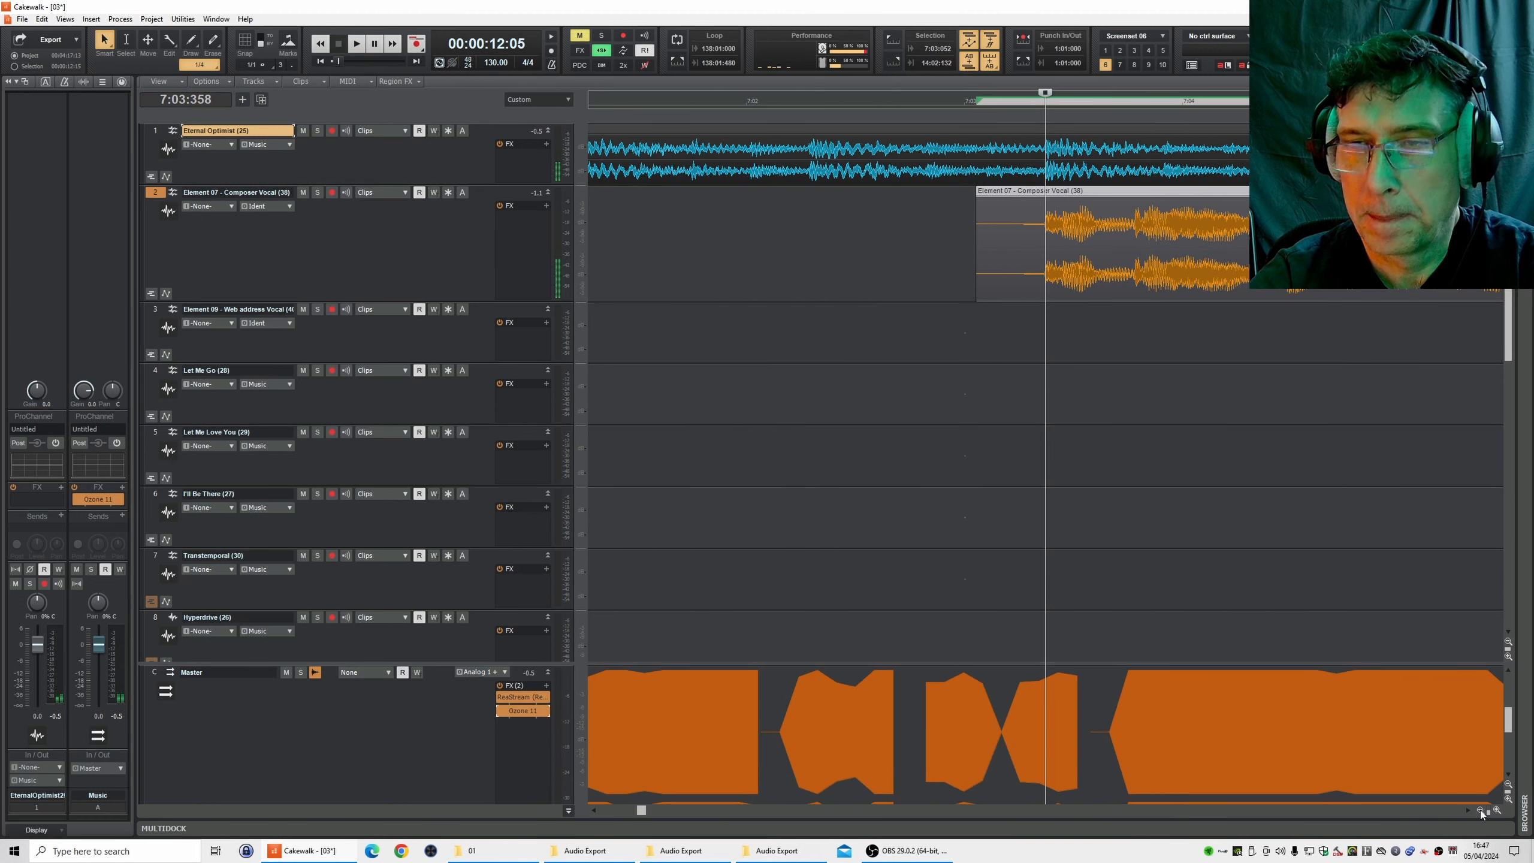
{"action": "left_click", "coordinate": [1480, 810]}
{"action": "left_click", "coordinate": [1480, 810]}
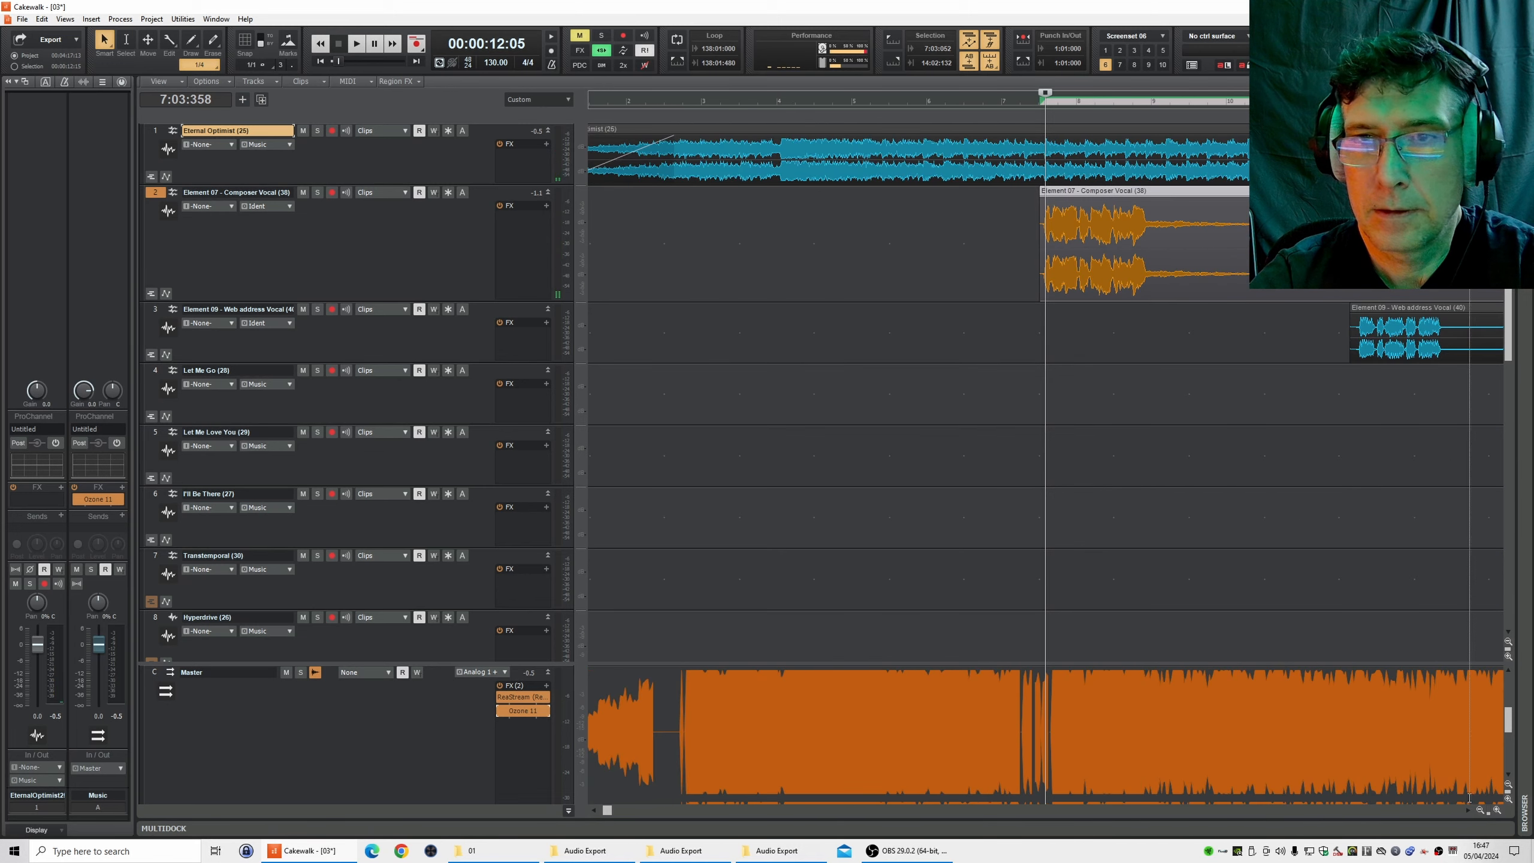
{"action": "left_click", "coordinate": [916, 100]}
{"action": "key", "text": "space"}
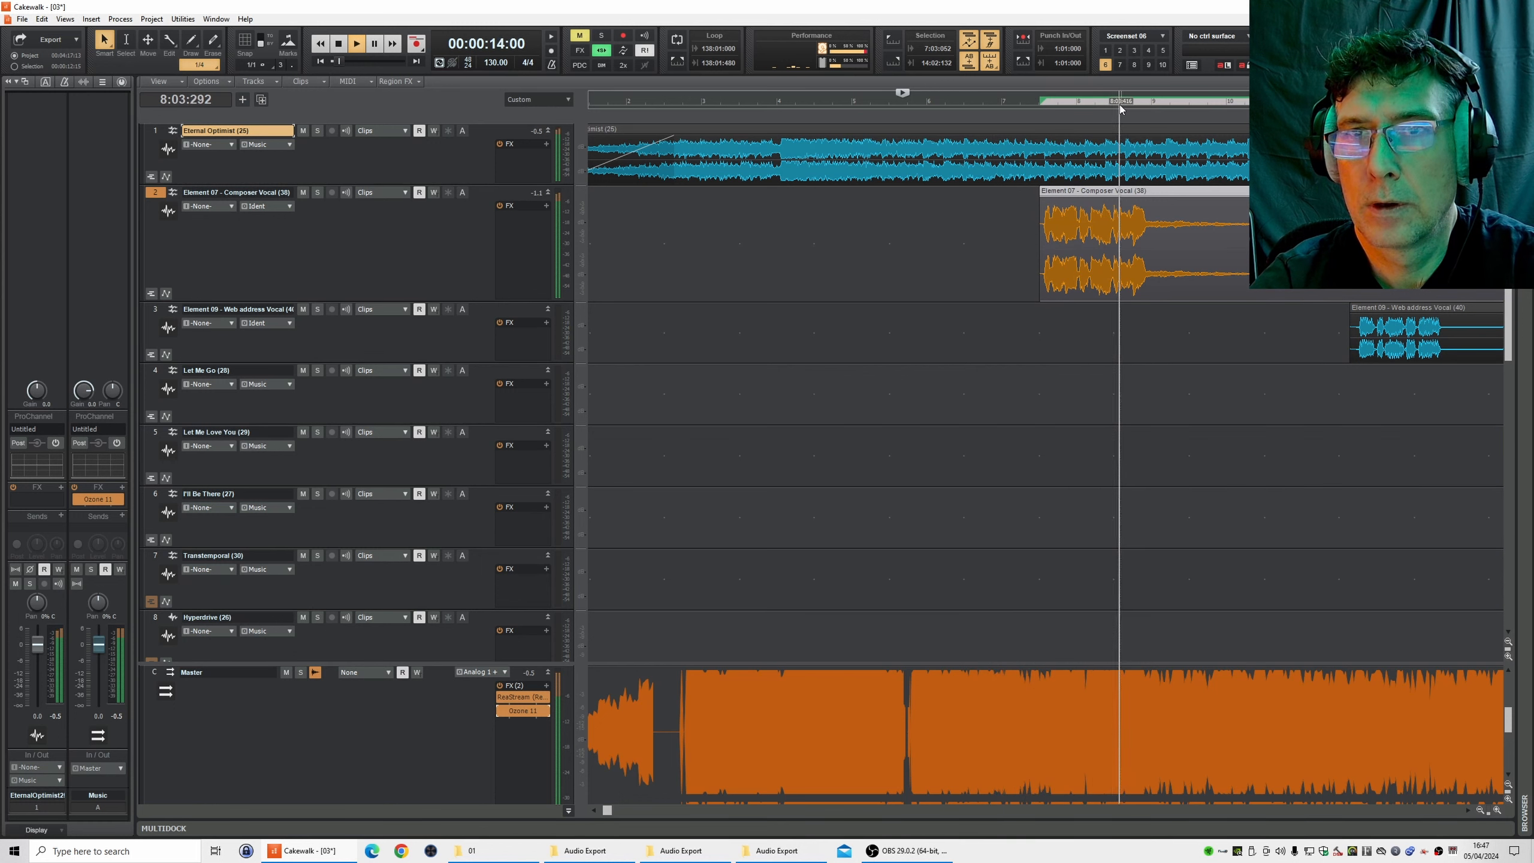
- Set the playhead at 8:02:486 and shift the Element 07 - Composer Vocal clip so that its vocal begins there
{"action": "key", "text": "space"}
{"action": "left_click", "coordinate": [1104, 106]}
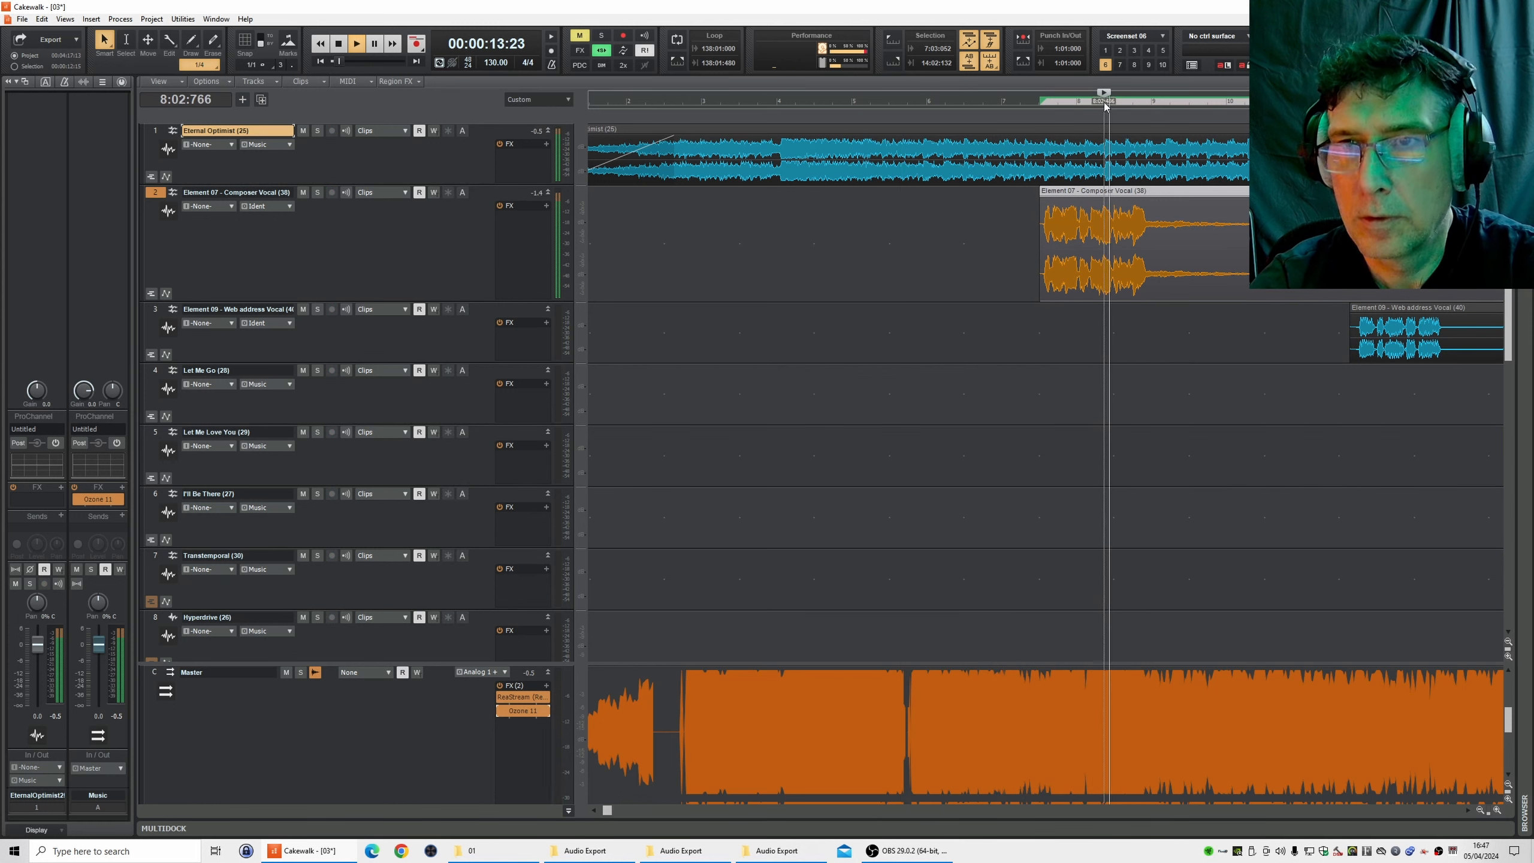
{"action": "left_click_drag", "start_coordinate": [1115, 196], "coordinate": [1170, 194]}
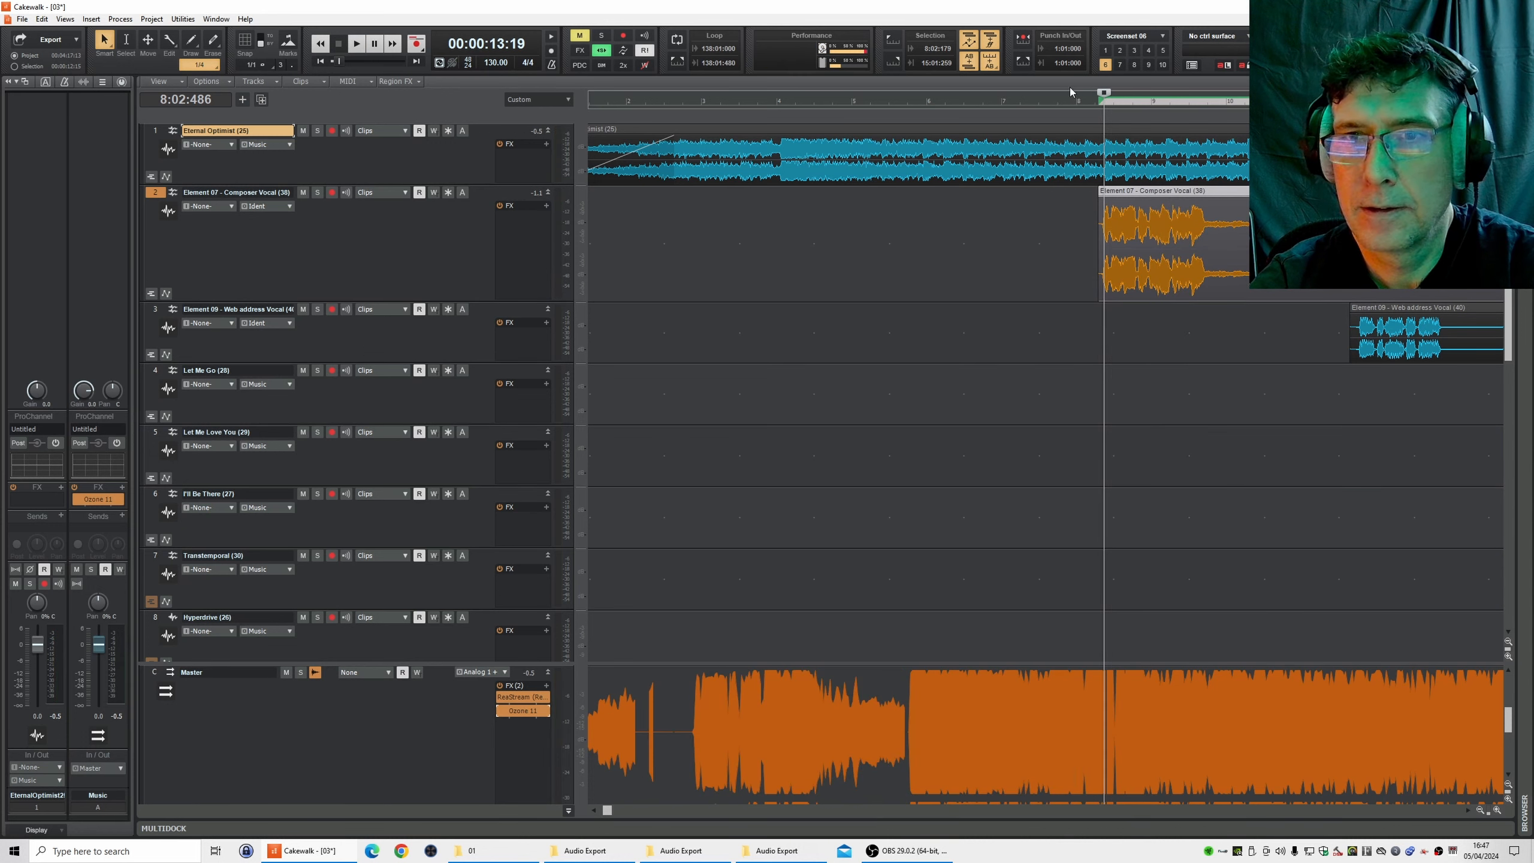
- Play the repositioned composer vocal over Eternal Optimist from 7:04:042
{"action": "left_click", "coordinate": [1057, 101]}
{"action": "key", "text": "space"}
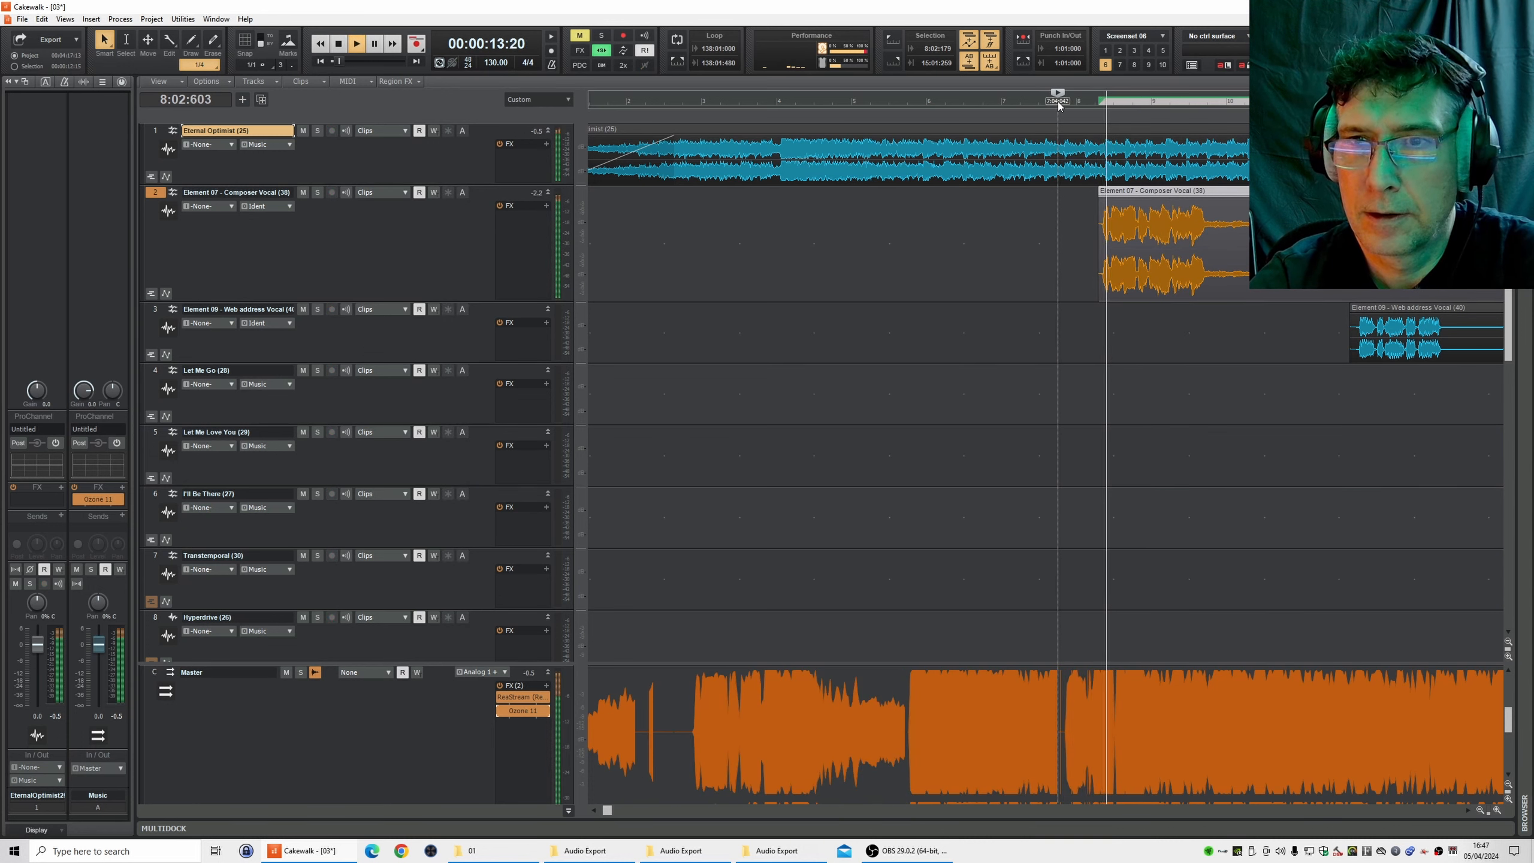
{"action": "left_click", "coordinate": [1480, 810]}
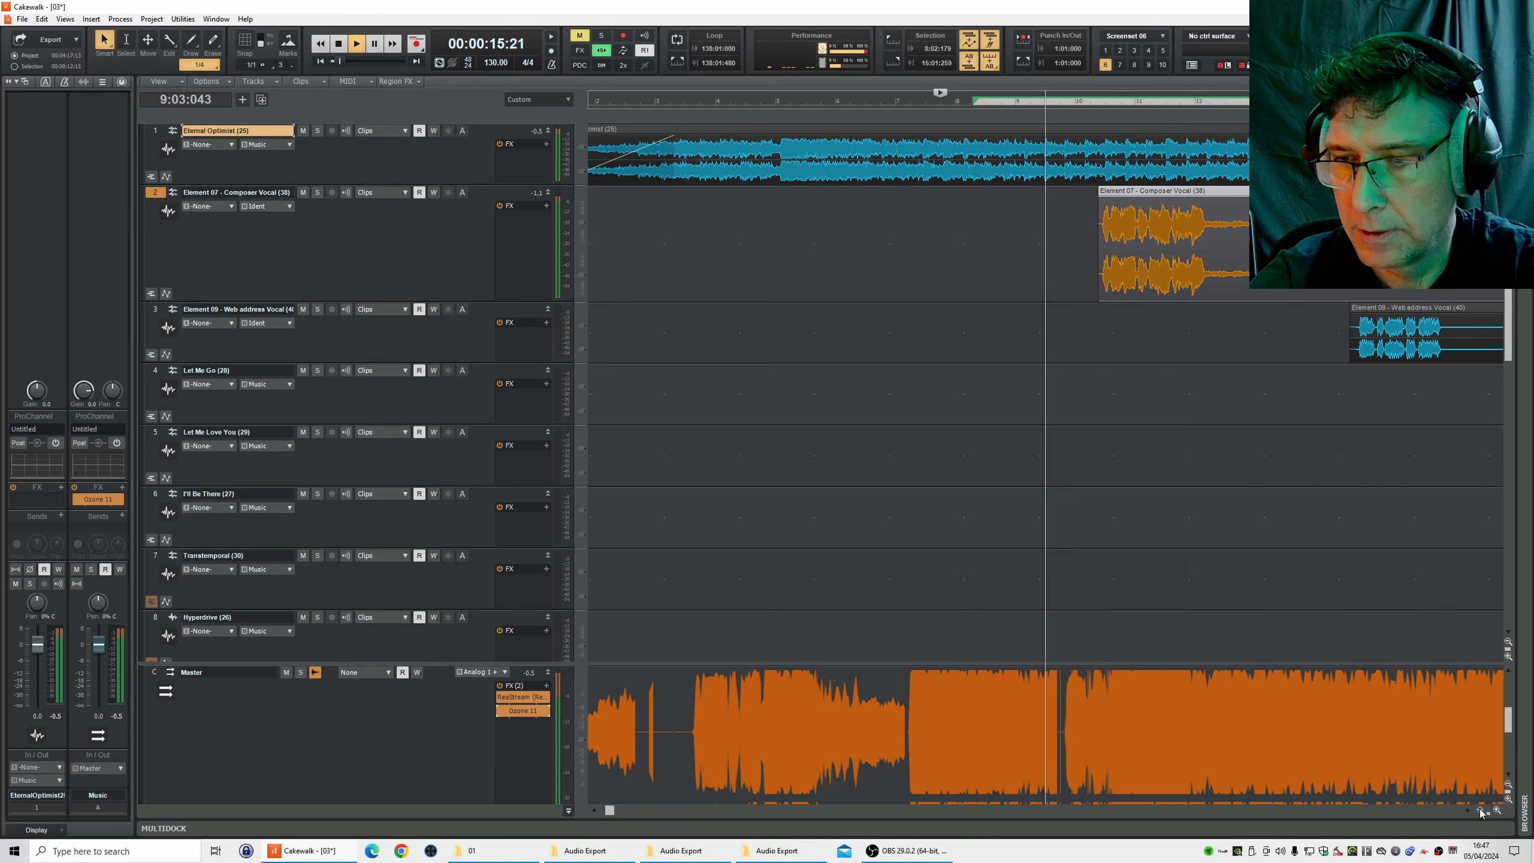
{"action": "left_click", "coordinate": [1480, 811]}
{"action": "left_click", "coordinate": [1481, 810]}
{"action": "key", "text": "space"}
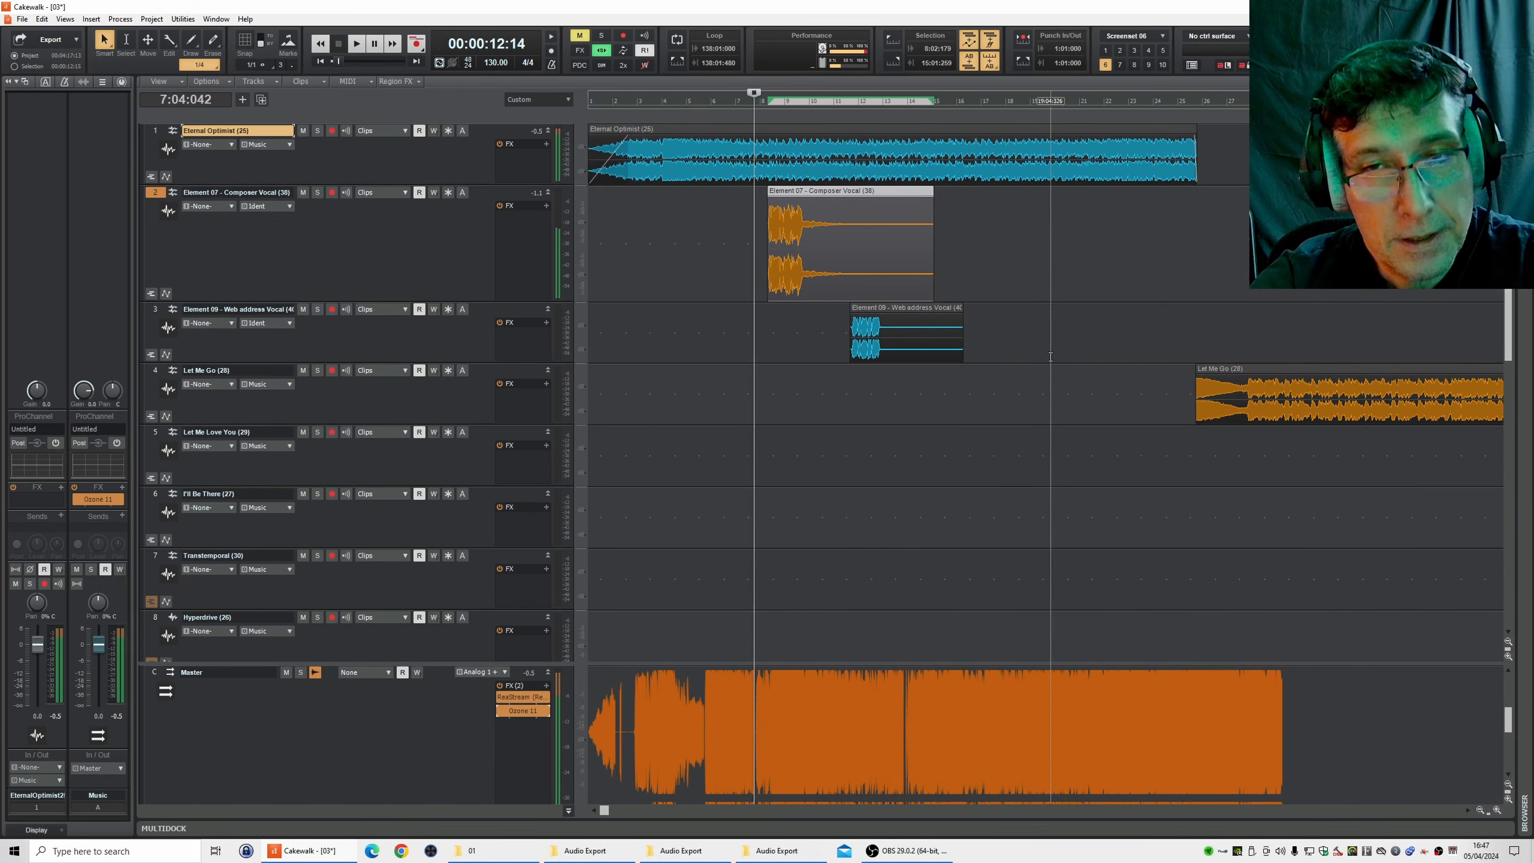
- Play the Element 09 - Web address Vocal over Eternal Optimist from 10:03:152
{"action": "left_click", "coordinate": [822, 103]}
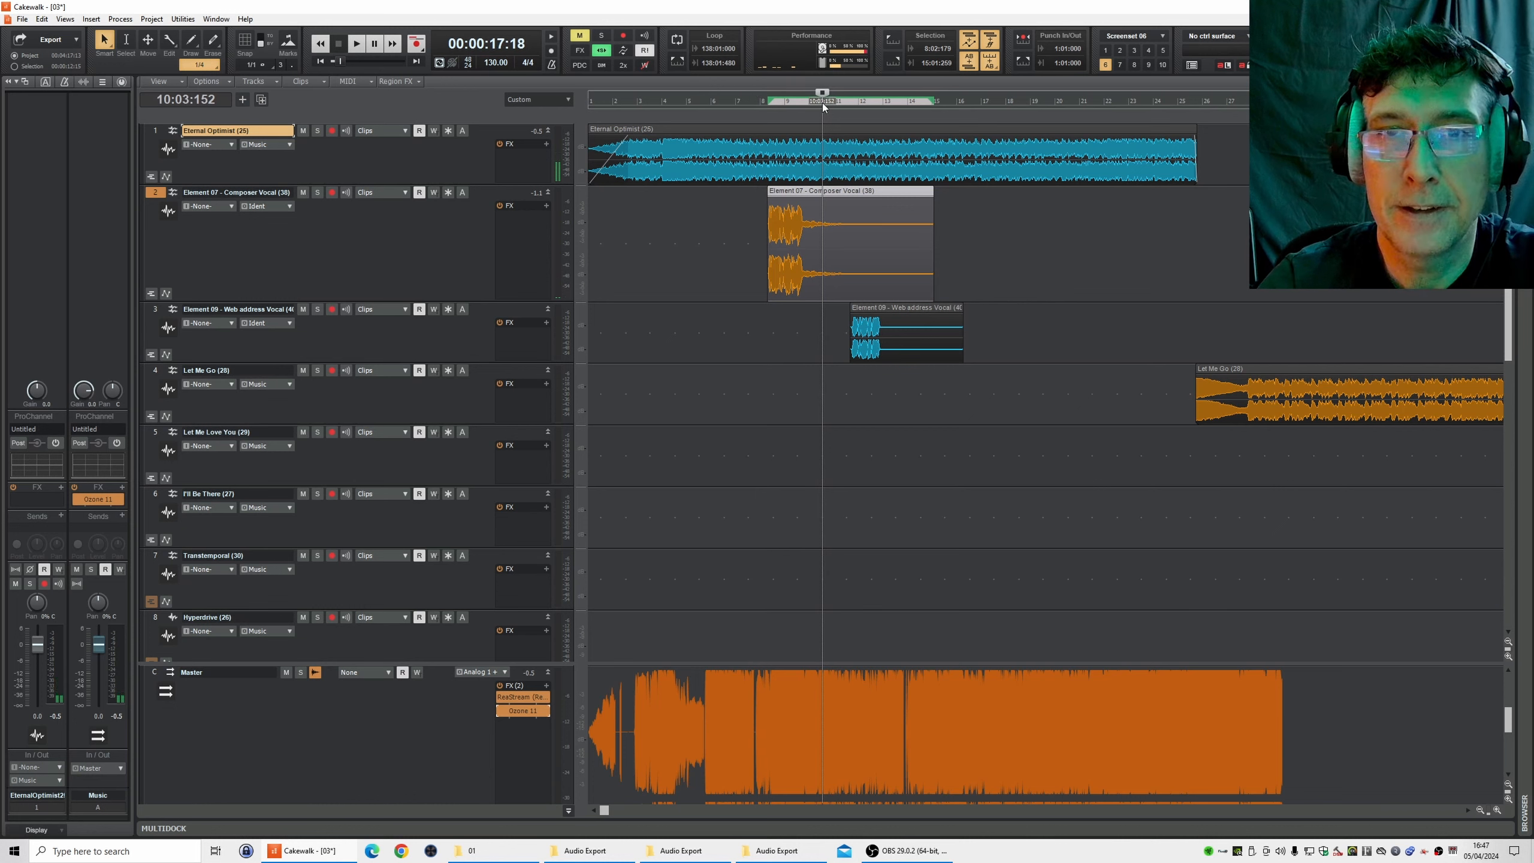
{"action": "key", "text": "space"}
{"action": "left_click", "coordinate": [1497, 811]}
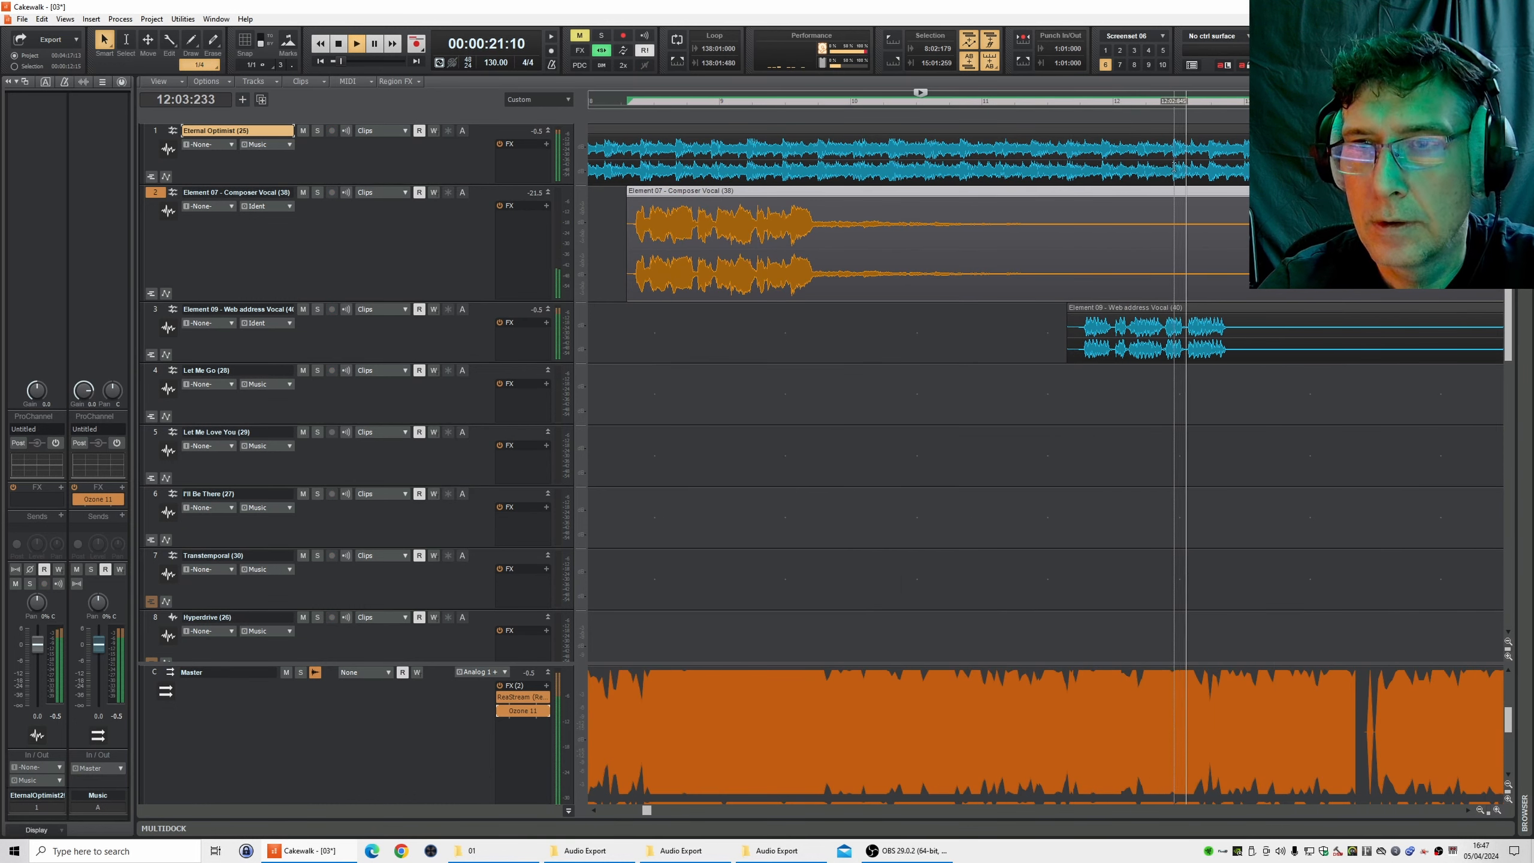
{"action": "key", "text": "space"}
- Shift the Element 09 clip so its vocal begins at 12:03:902, and play it over the music from 12:01:892
{"action": "left_click", "coordinate": [1210, 103]}
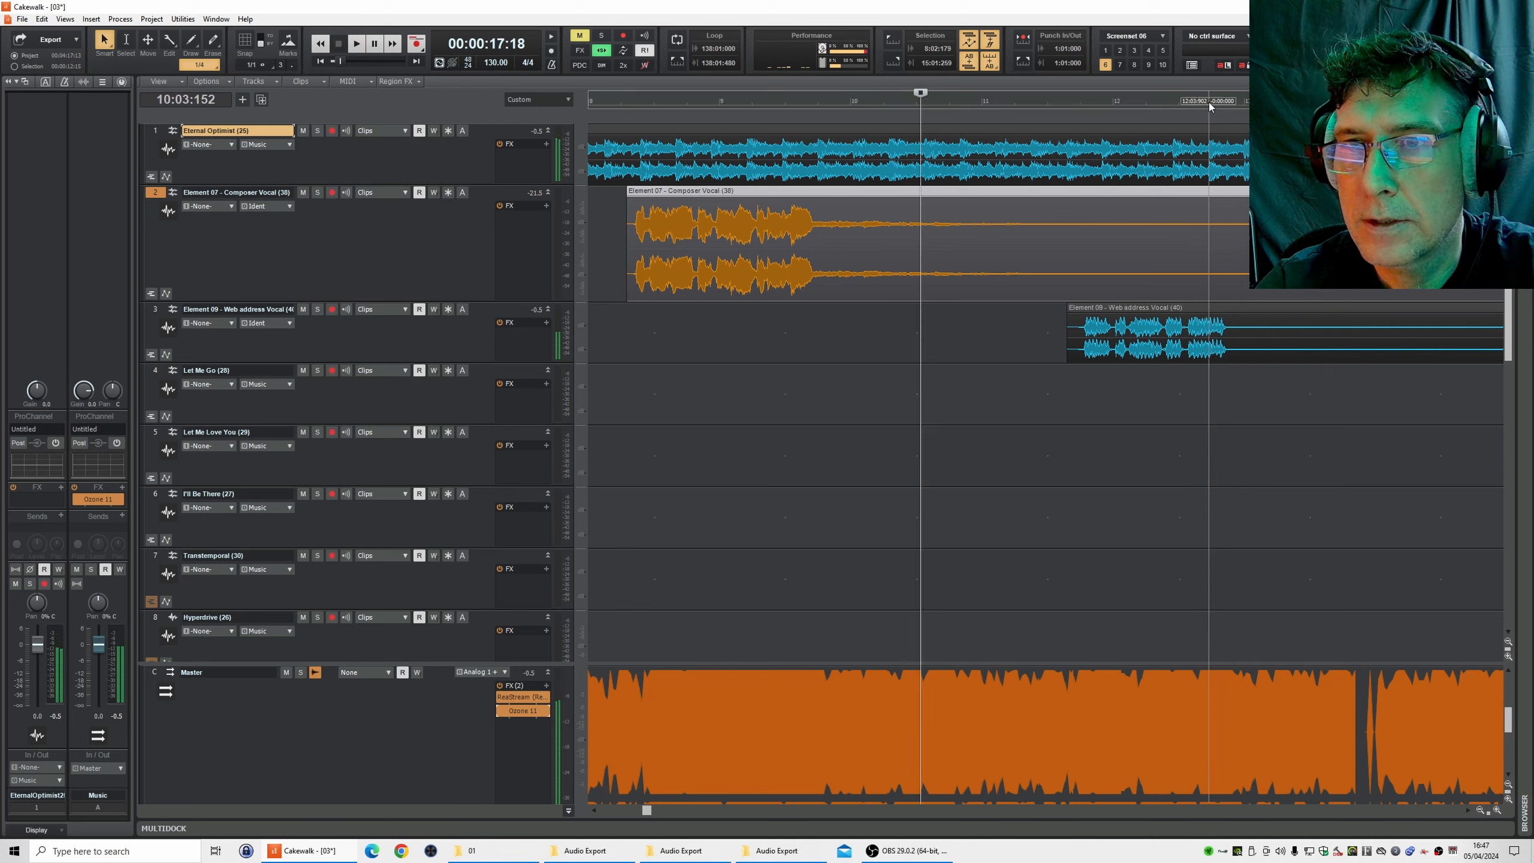
{"action": "left_click_drag", "start_coordinate": [1090, 321], "coordinate": [1215, 329]}
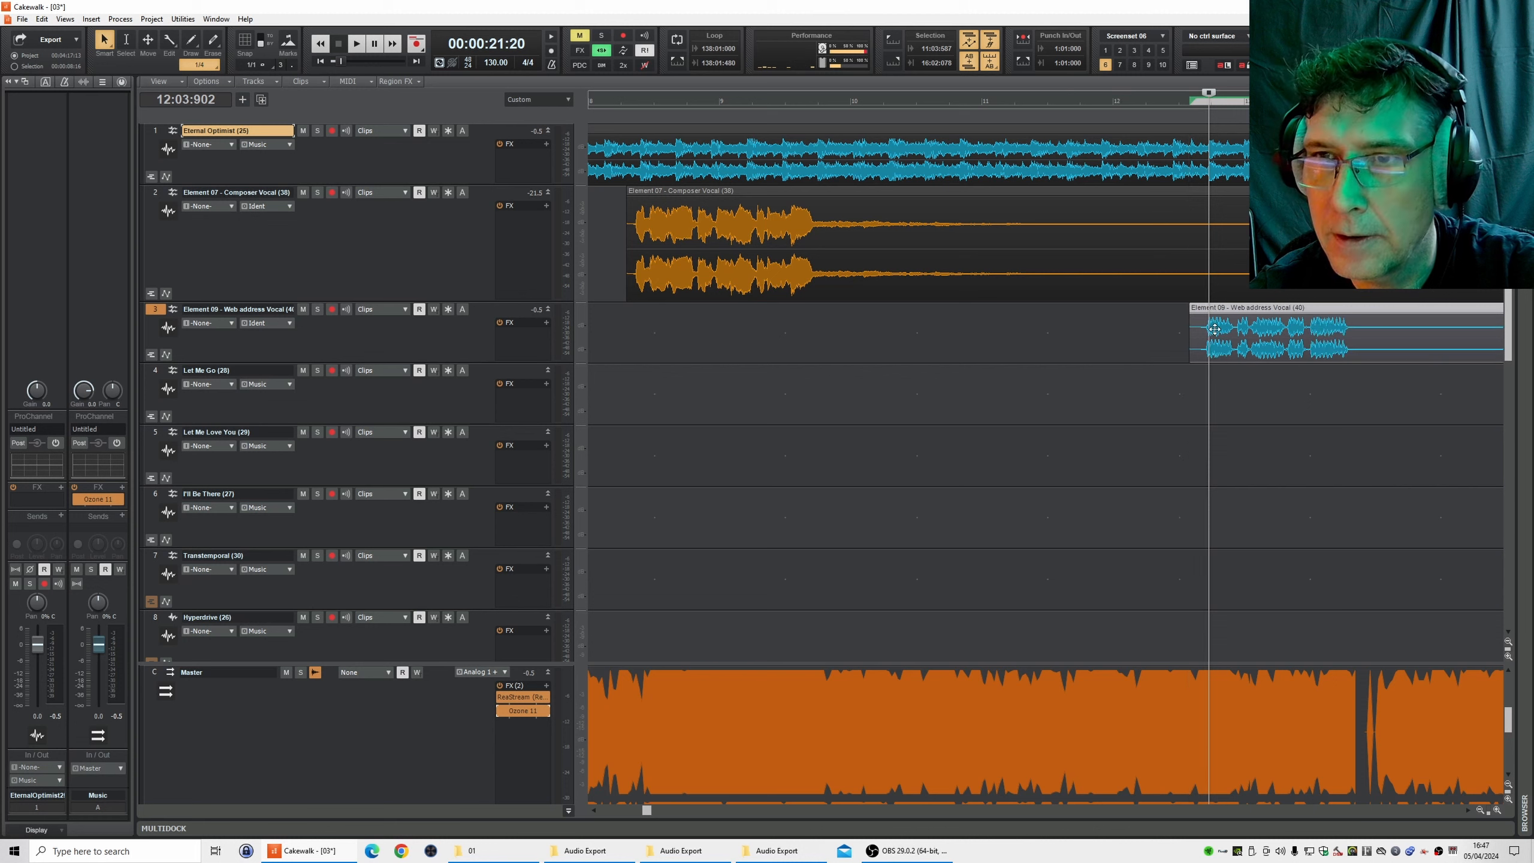
{"action": "left_click", "coordinate": [1143, 103]}
{"action": "key", "text": "space"}
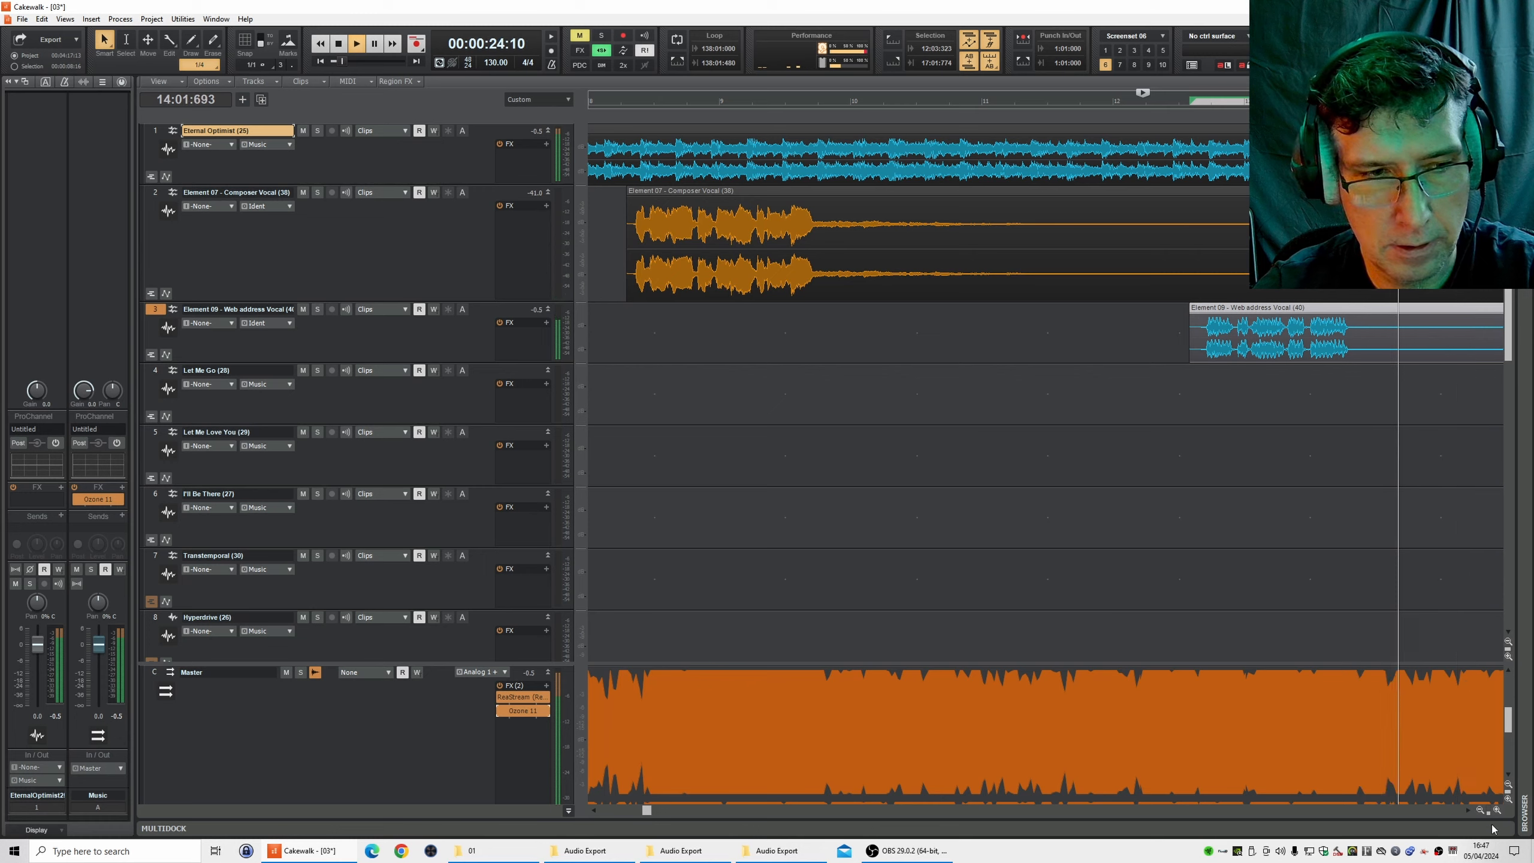
{"action": "key", "text": "space"}
- Play the composer and web address vocals together over Eternal Optimist from 6:04:281
{"action": "left_click", "coordinate": [1480, 809]}
{"action": "left_click", "coordinate": [1479, 809]}
{"action": "left_click", "coordinate": [1479, 809]}
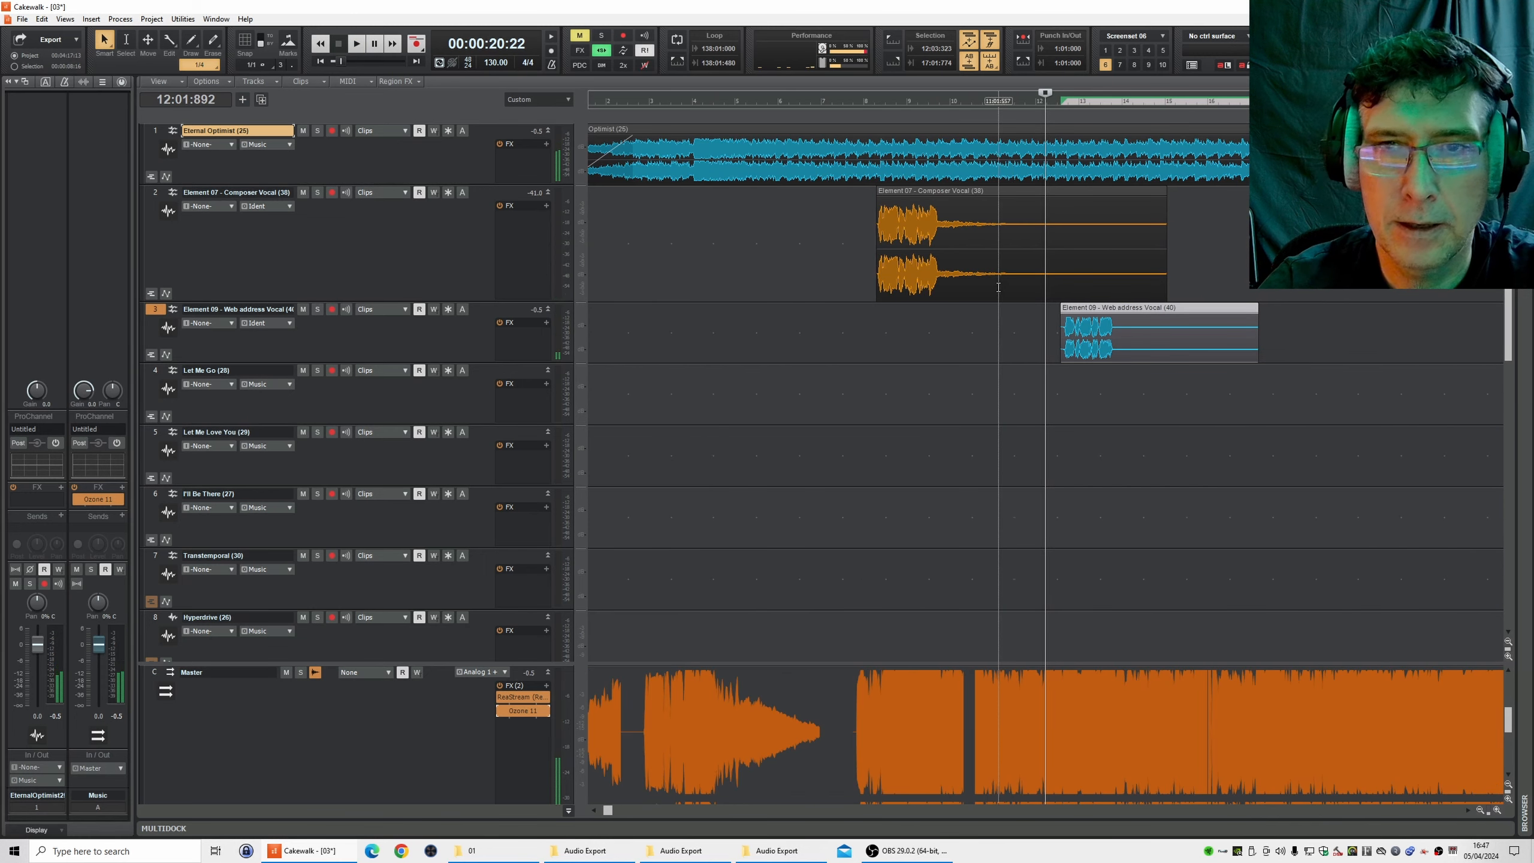
{"action": "left_click", "coordinate": [812, 101]}
{"action": "key", "text": "space"}
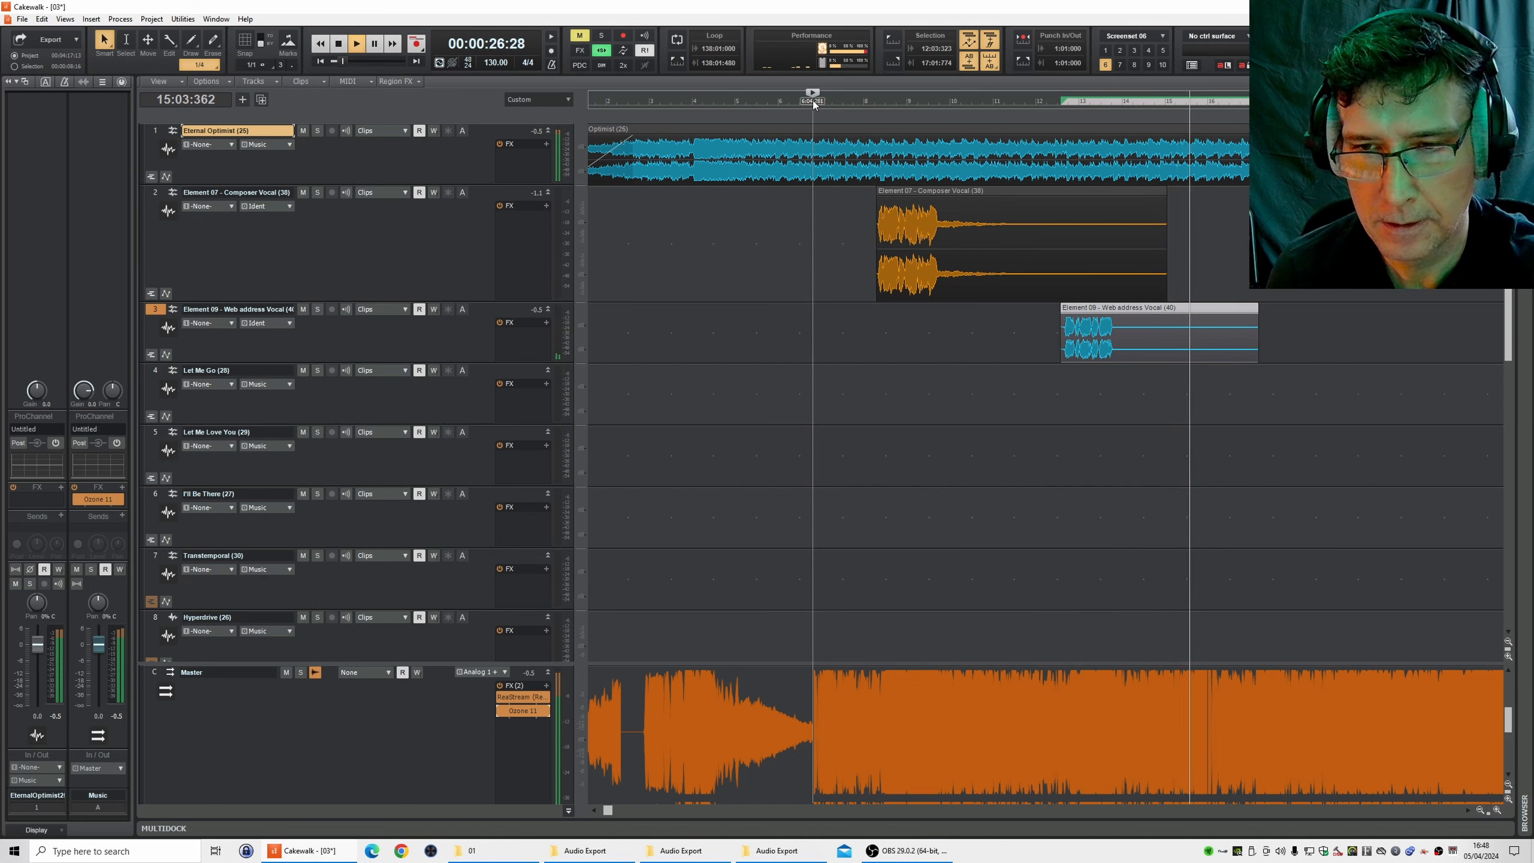
{"action": "key", "text": "space"}
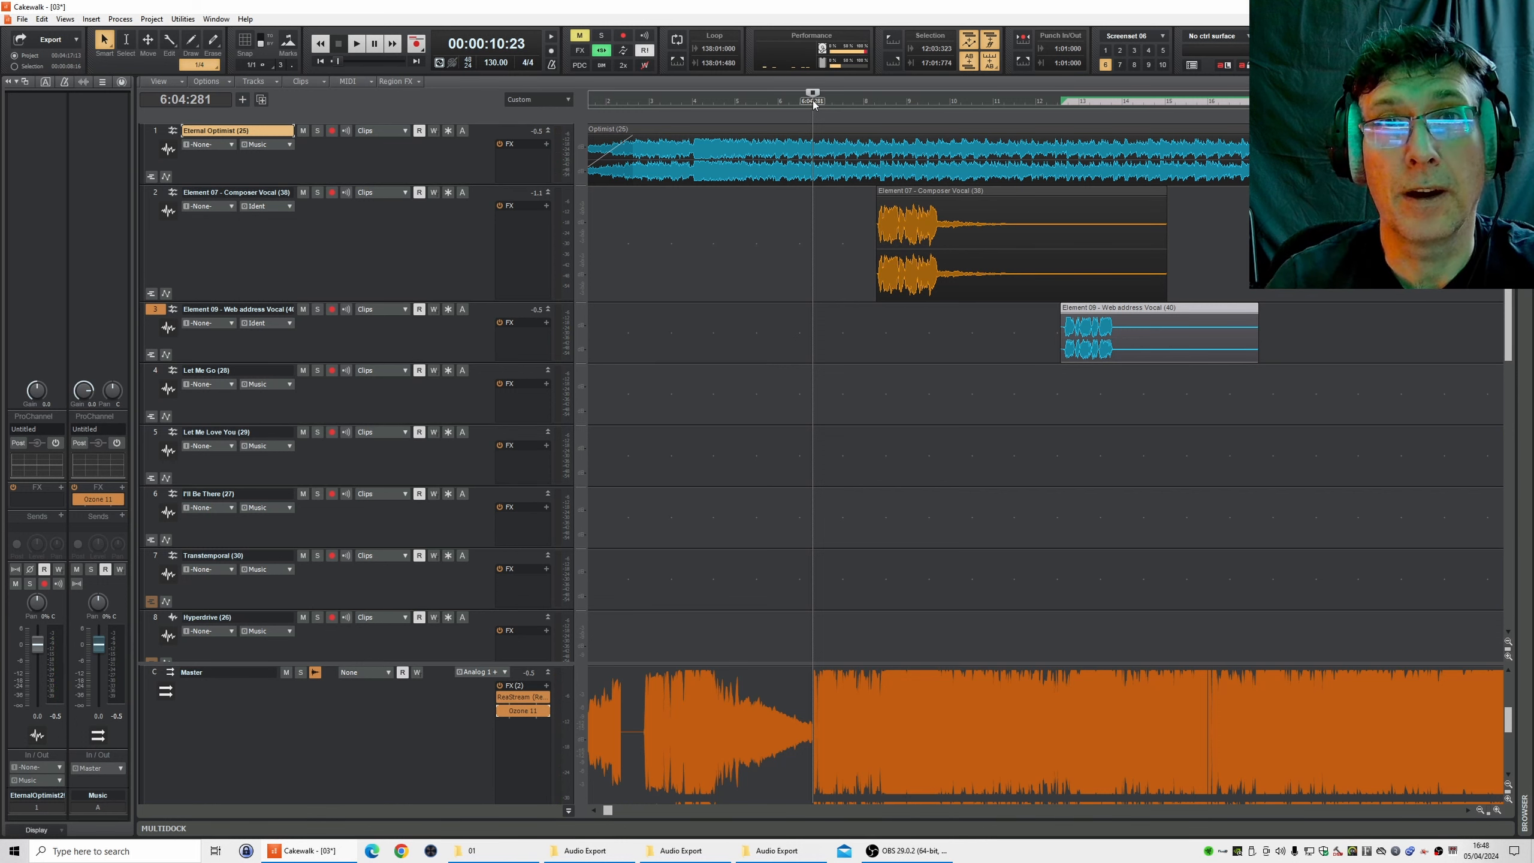
{"action": "left_click", "coordinate": [1479, 810]}
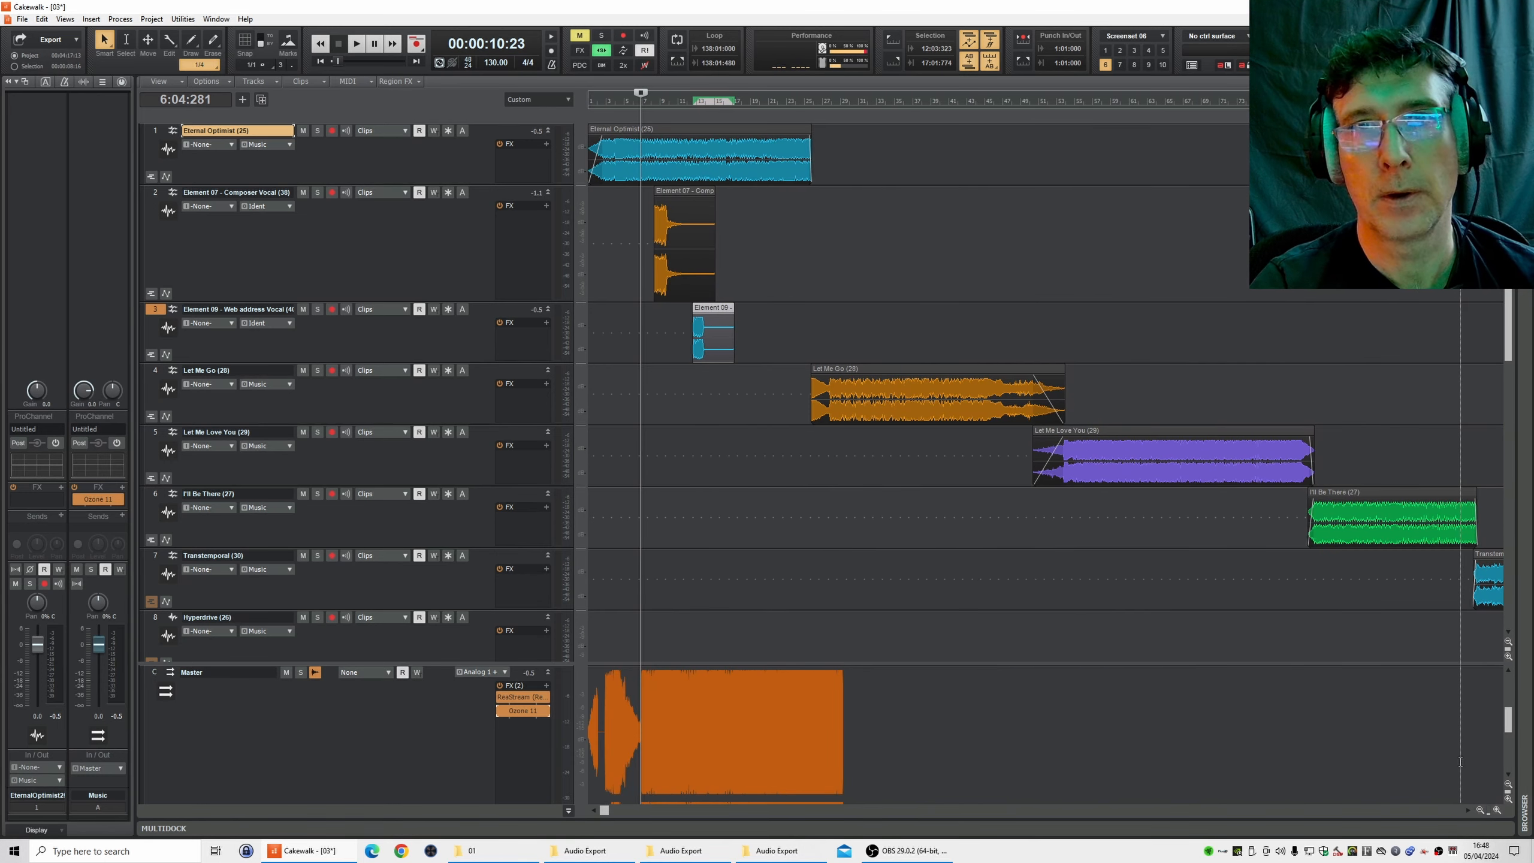
{"action": "left_click", "coordinate": [1481, 811]}
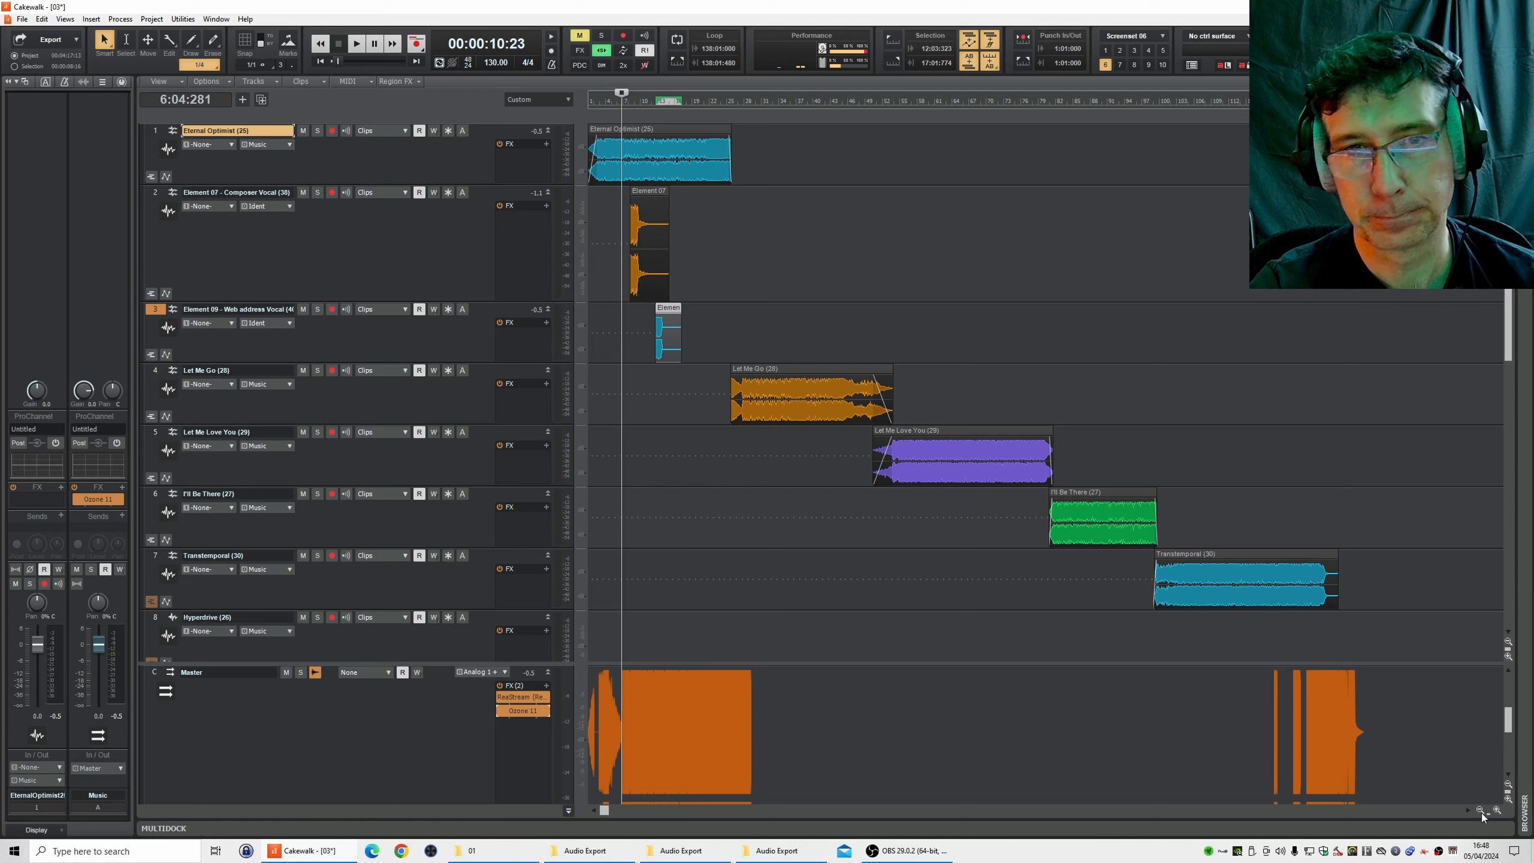